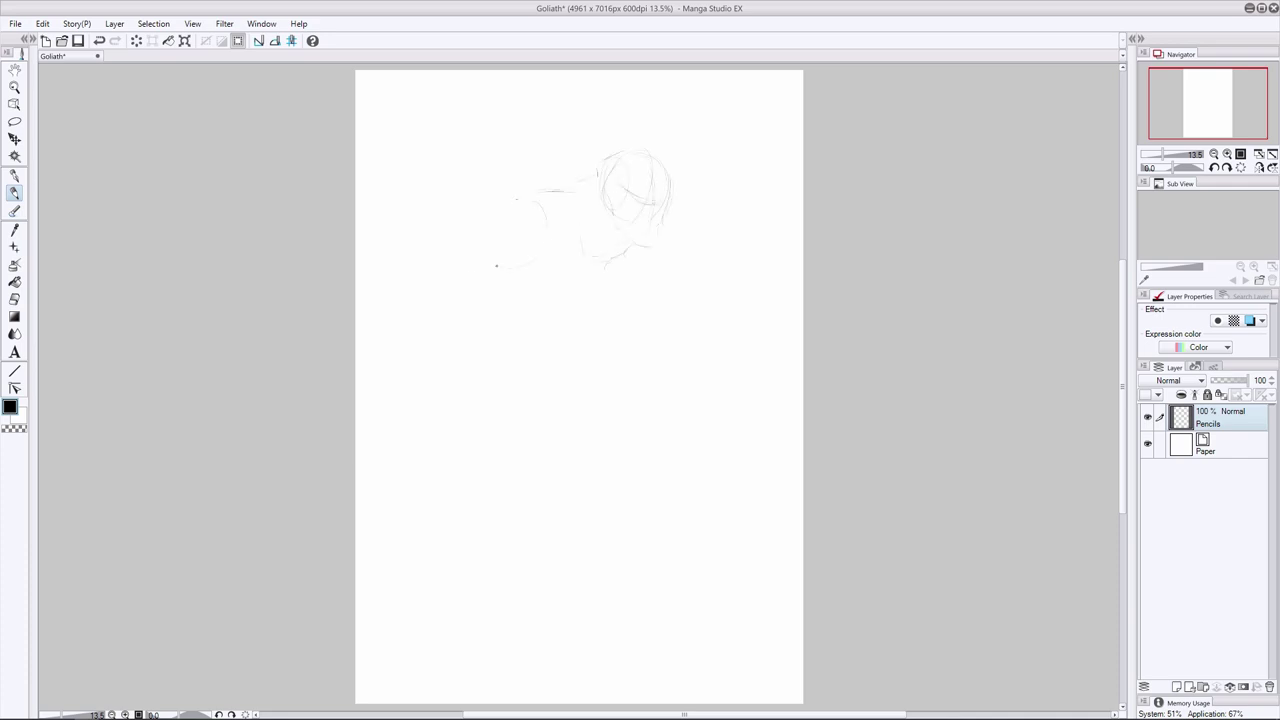
Scale down and reposition the rough head and shoulder sketch on the Pencils layer
key("ctrl+t")
left_click_drag(674, 275, 645, 257)
key("Return")
Sketch the rough torso curve, waist and pelvis beneath the head, erasing stray construction lines
mouse_move(560, 208)
left_mouse_down()
mouse_move(600, 208)
mouse_move(508, 222)
mouse_move(573, 318)
mouse_move(527, 346)
left_mouse_up()
key("e")
key("p")
Transform the whole figure sketch by moving it higher on the page
key("ctrl+t")
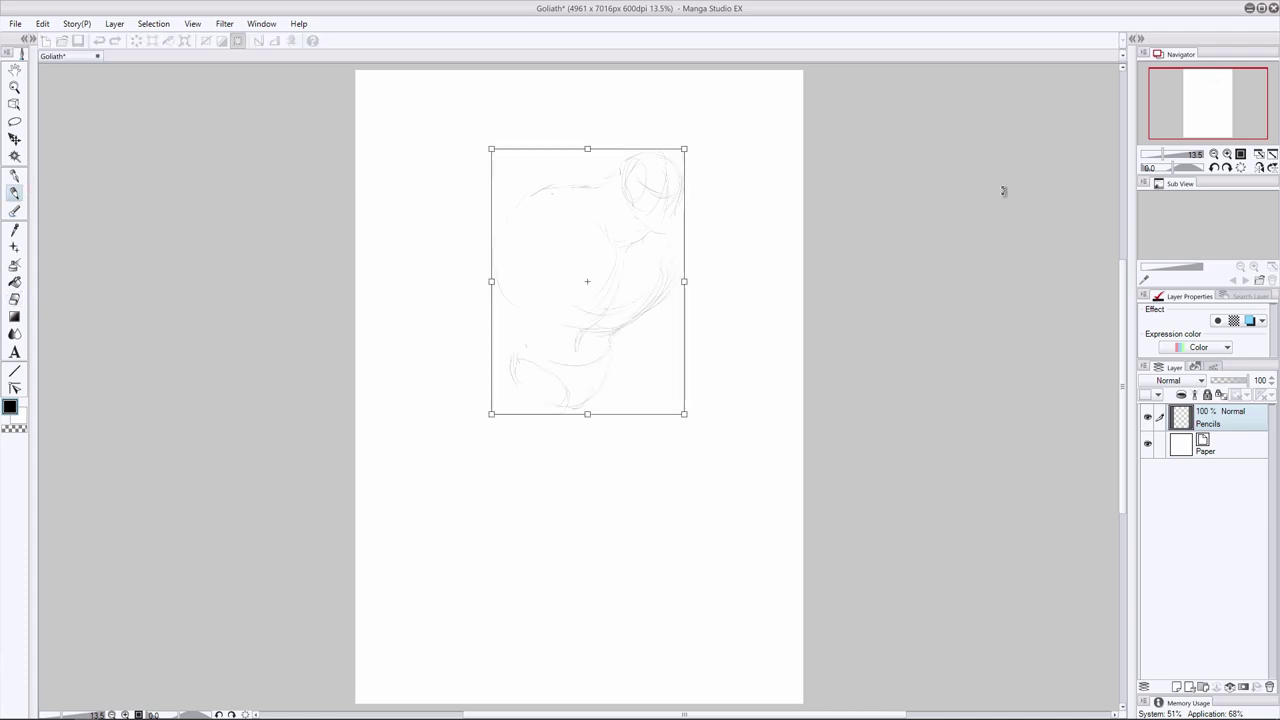
left_click_drag(588, 281, 588, 245)
key("Return")
Lasso the head, reposition it against the shoulders, deselect, and erase stray lines below the jaw
left_click(14, 122)
mouse_move(604, 148)
left_mouse_down()
mouse_move(602, 136)
mouse_move(650, 161)
left_mouse_up()
left_click(14, 139)
key("ctrl+d")
key("e")
left_click_drag(672, 222, 675, 240)
Pencil the upper back and shoulder line running into the neck
key("p")
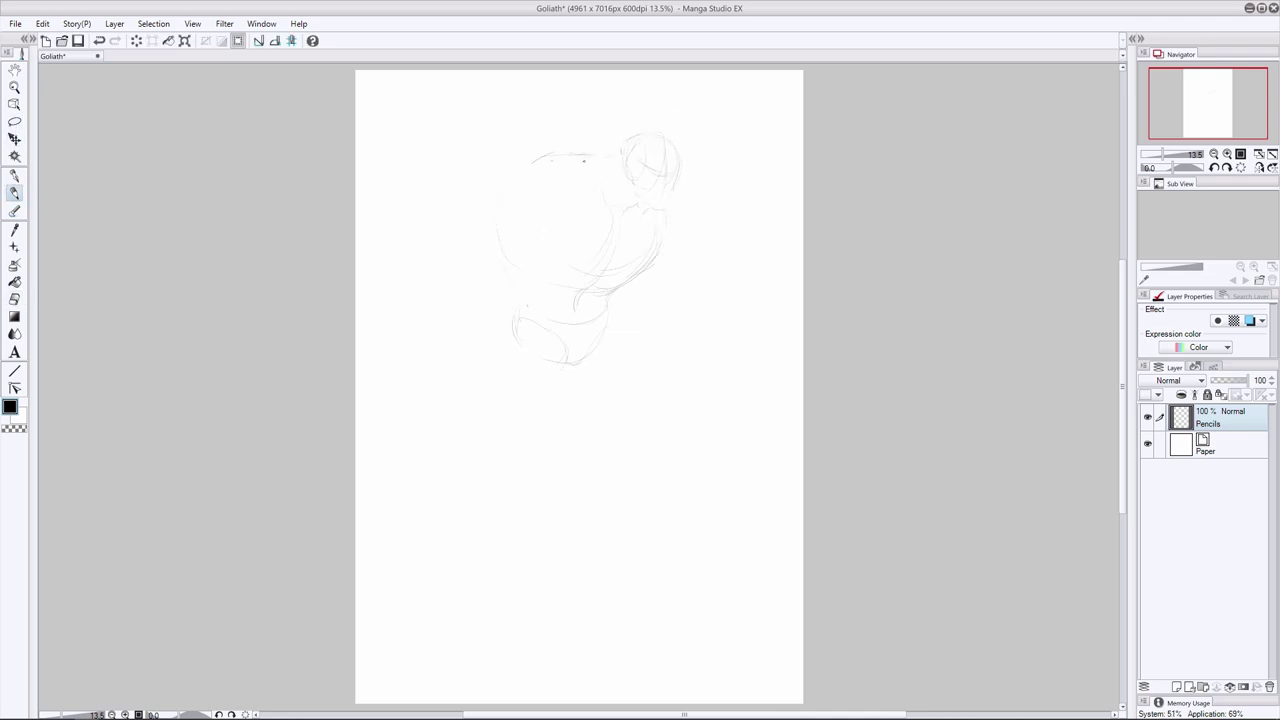
left_click_drag(592, 153, 620, 149)
left_click_drag(536, 158, 575, 148)
Rough in a bent leg under the pelvis with hip, thigh, knee, shin and foot
left_click_drag(506, 340, 568, 360)
left_click_drag(508, 384, 575, 416)
left_click_drag(583, 359, 630, 443)
left_click_drag(536, 420, 604, 445)
mouse_move(576, 519)
left_mouse_down()
mouse_move(529, 520)
mouse_move(557, 557)
left_mouse_up()
Lasso the bent leg's foot, move it closer to the shin and deselect
key("m")
mouse_move(580, 502)
left_mouse_down()
mouse_move(557, 557)
mouse_move(582, 504)
left_mouse_up()
key("k")
left_click_drag(570, 538, 542, 526)
key("ctrl+d")
Erase the bent leg's rough shin and foot lines and redraw the foot outline
key("e")
left_click_drag(545, 475, 626, 460)
left_click(15, 299)
mouse_move(585, 540)
left_mouse_down()
mouse_move(505, 530)
mouse_move(583, 534)
left_mouse_up()
left_click(13, 196)
left_click_drag(505, 521, 546, 539)
Pencil the bent leg's knee, underside of the thigh, calf and heel contours
left_click_drag(594, 412, 628, 440)
left_click_drag(500, 400, 546, 424)
left_click_drag(503, 500, 508, 519)
left_click_drag(526, 455, 501, 479)
left_click_drag(496, 467, 489, 518)
Clean up the bent leg and redraw its knee, hip and rear thigh contours
key("e")
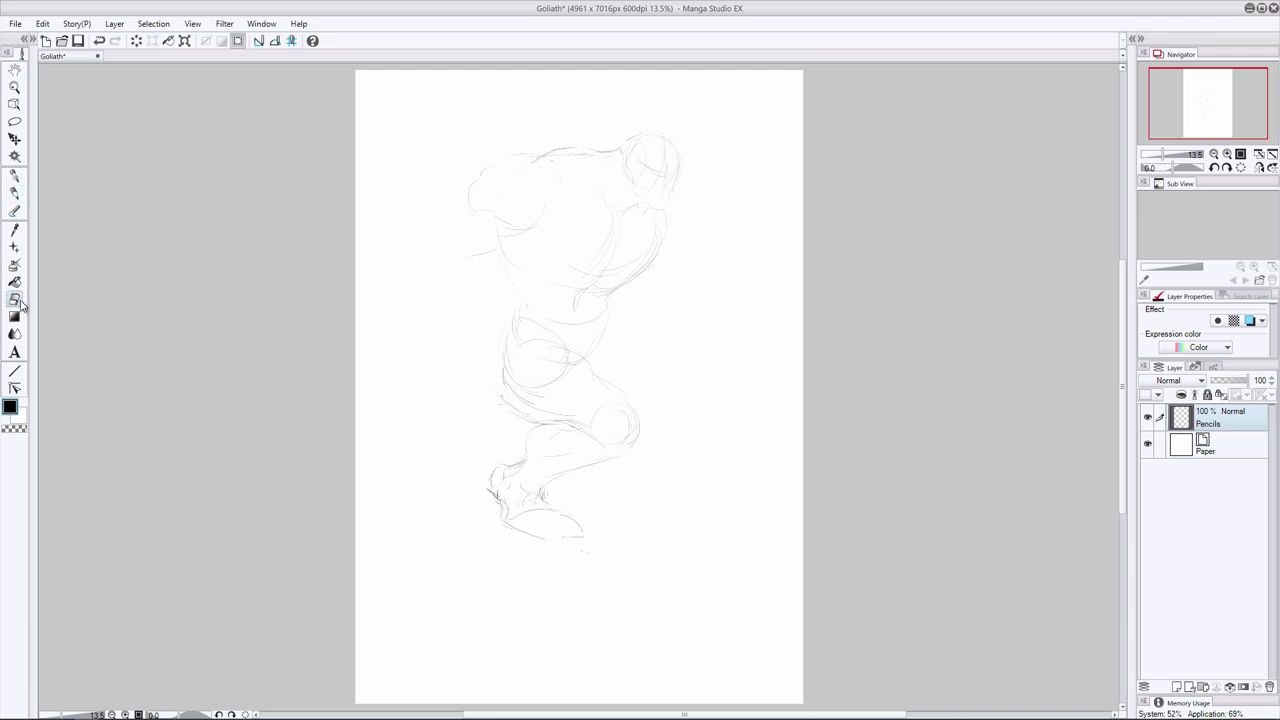
key("p")
left_click_drag(632, 418, 622, 453)
left_click_drag(547, 355, 583, 363)
left_click_drag(494, 381, 525, 401)
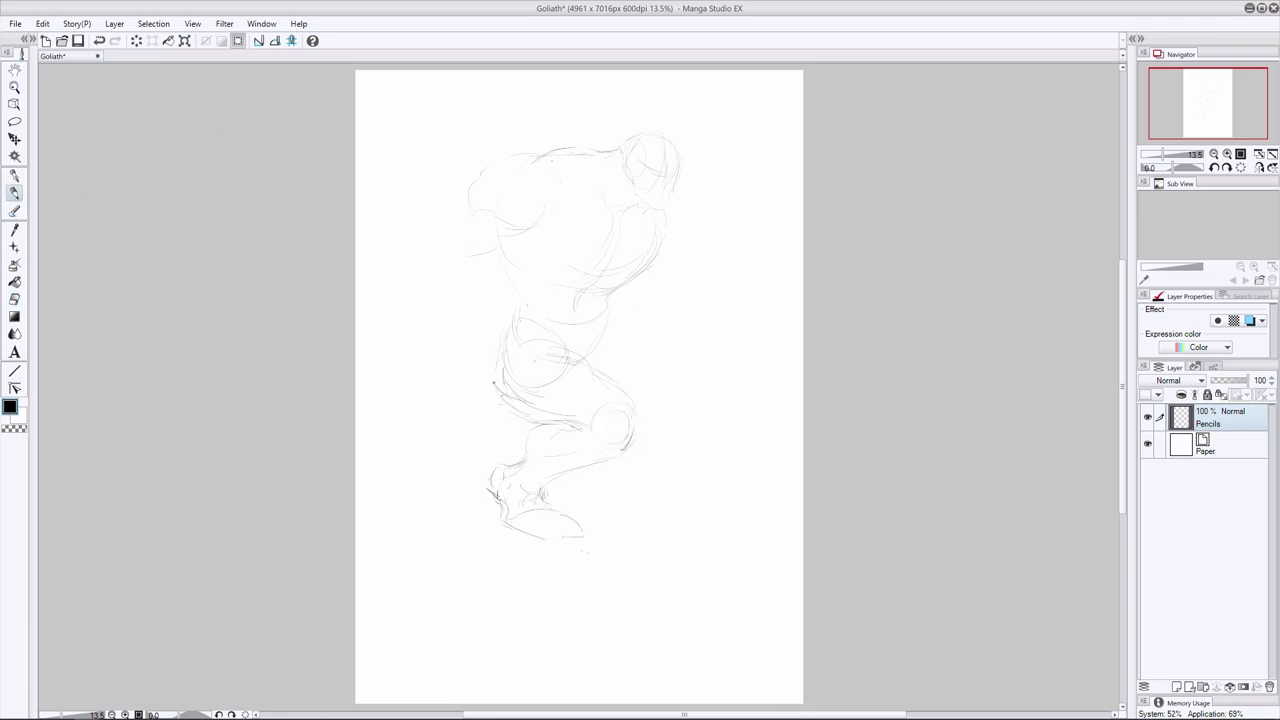
Erase the bent leg's lower portion and resketch a front-facing thigh, knee and calf
left_click(15, 300)
left_click_drag(499, 510, 463, 400)
key("p")
left_click_drag(584, 384, 588, 447)
mouse_move(588, 386)
left_mouse_down()
mouse_move(552, 486)
mouse_move(574, 514)
left_mouse_up()
left_click_drag(508, 474, 545, 527)
left_click_drag(518, 421, 544, 455)
left_click_drag(502, 384, 500, 358)
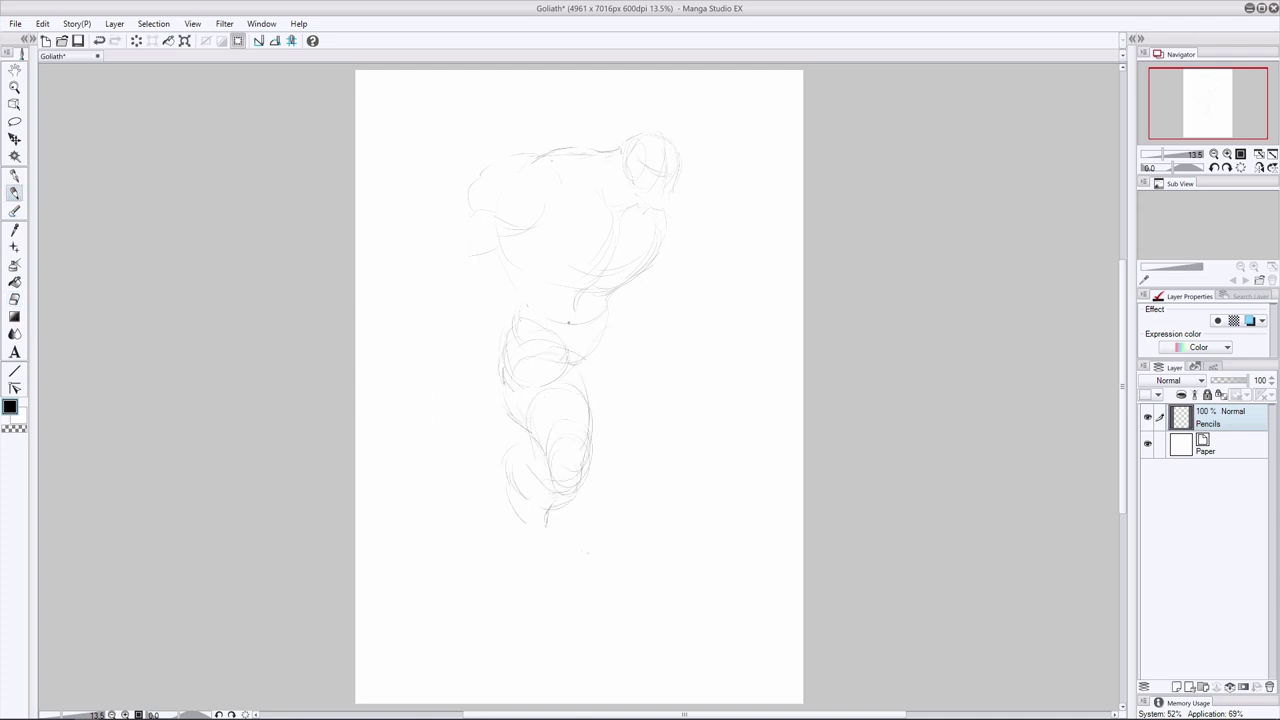
Rough in the far leg's thigh and erase excess knee and shin lines from both legs
mouse_move(704, 372)
left_mouse_down()
mouse_move(690, 418)
mouse_move(630, 480)
left_mouse_up()
mouse_move(588, 442)
left_mouse_down()
mouse_move(562, 488)
mouse_move(500, 438)
left_mouse_up()
left_click(14, 300)
left_click_drag(572, 421, 568, 476)
left_click_drag(664, 399, 668, 466)
left_click(14, 193)
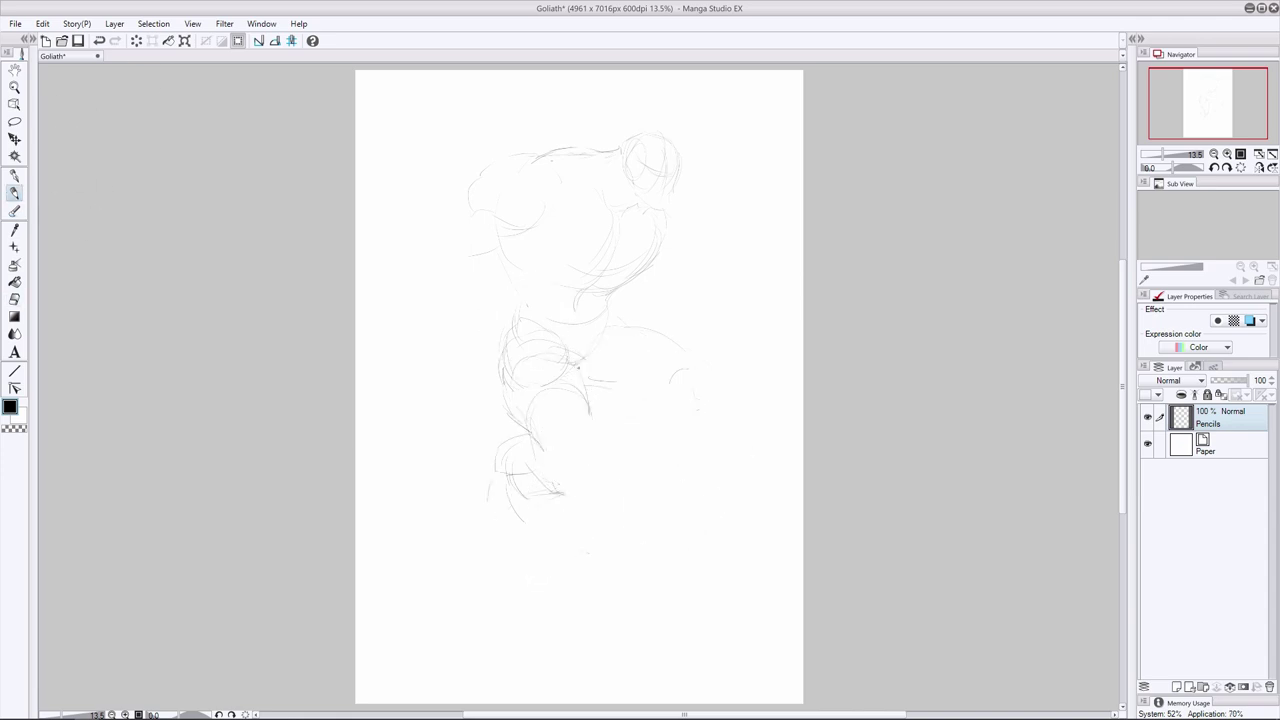
Sketch the far leg bent outward with its thigh, knee, calf, shin and foot
left_click_drag(640, 328, 718, 384)
left_click_drag(708, 424, 678, 494)
left_click_drag(696, 446, 668, 488)
left_click_drag(590, 478, 566, 492)
left_click_drag(484, 476, 516, 508)
mouse_move(474, 514)
left_mouse_down()
mouse_move(460, 540)
mouse_move(514, 540)
left_mouse_up()
mouse_move(636, 470)
left_mouse_down()
mouse_move(614, 512)
mouse_move(718, 536)
left_mouse_up()
left_click_drag(654, 402, 629, 440)
left_click_drag(721, 408, 634, 500)
left_click_drag(629, 460, 594, 508)
Erase the near leg and redraw it stepping forward with thigh, knee, shin, calf and foot
left_click(14, 299)
mouse_move(560, 400)
left_mouse_down()
mouse_move(508, 430)
mouse_move(512, 370)
mouse_move(525, 465)
mouse_move(490, 526)
left_mouse_up()
left_click(14, 193)
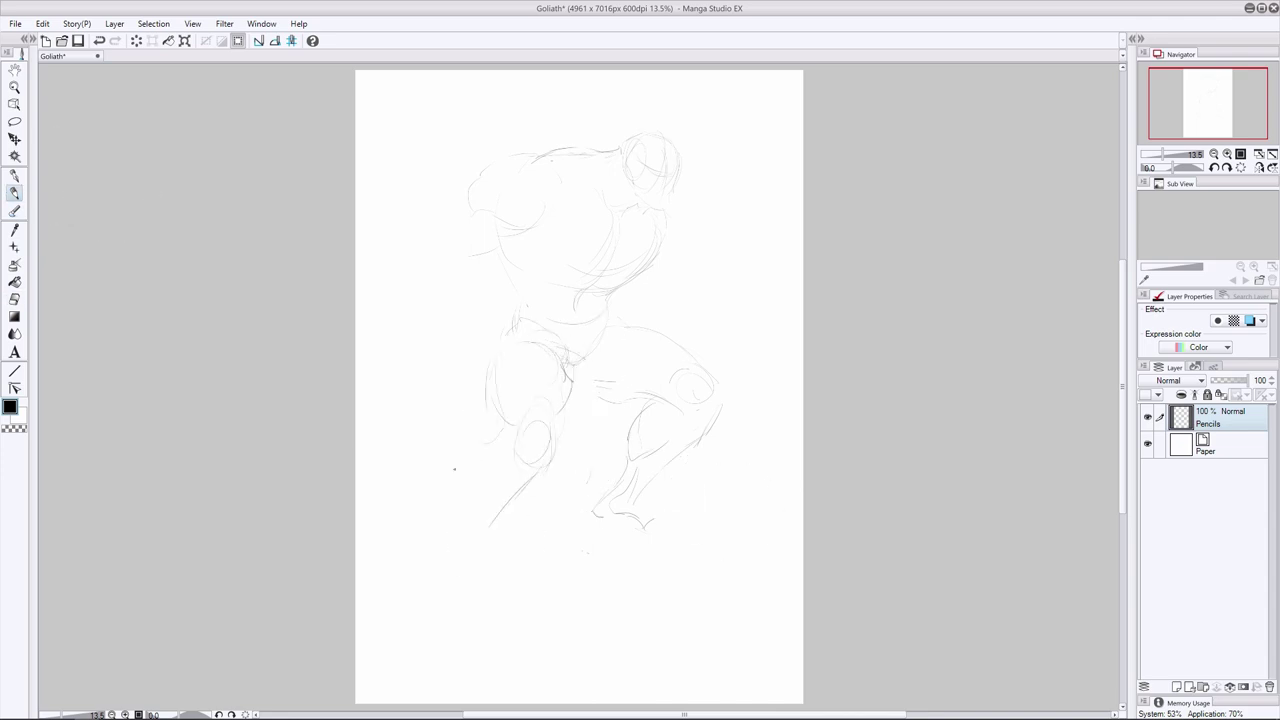
left_click_drag(460, 458, 456, 524)
mouse_move(490, 510)
left_mouse_down()
mouse_move(474, 544)
mouse_move(436, 552)
left_mouse_up()
left_click_drag(432, 562, 491, 581)
Pencil the near leg's calf and shin contours and the inner thigh lines at the groin
key("e")
key("p")
left_click_drag(506, 430, 466, 495)
left_click_drag(542, 470, 512, 506)
left_click_drag(499, 458, 508, 481)
left_click_drag(536, 470, 516, 486)
left_click_drag(563, 392, 561, 362)
left_click_drag(568, 394, 552, 330)
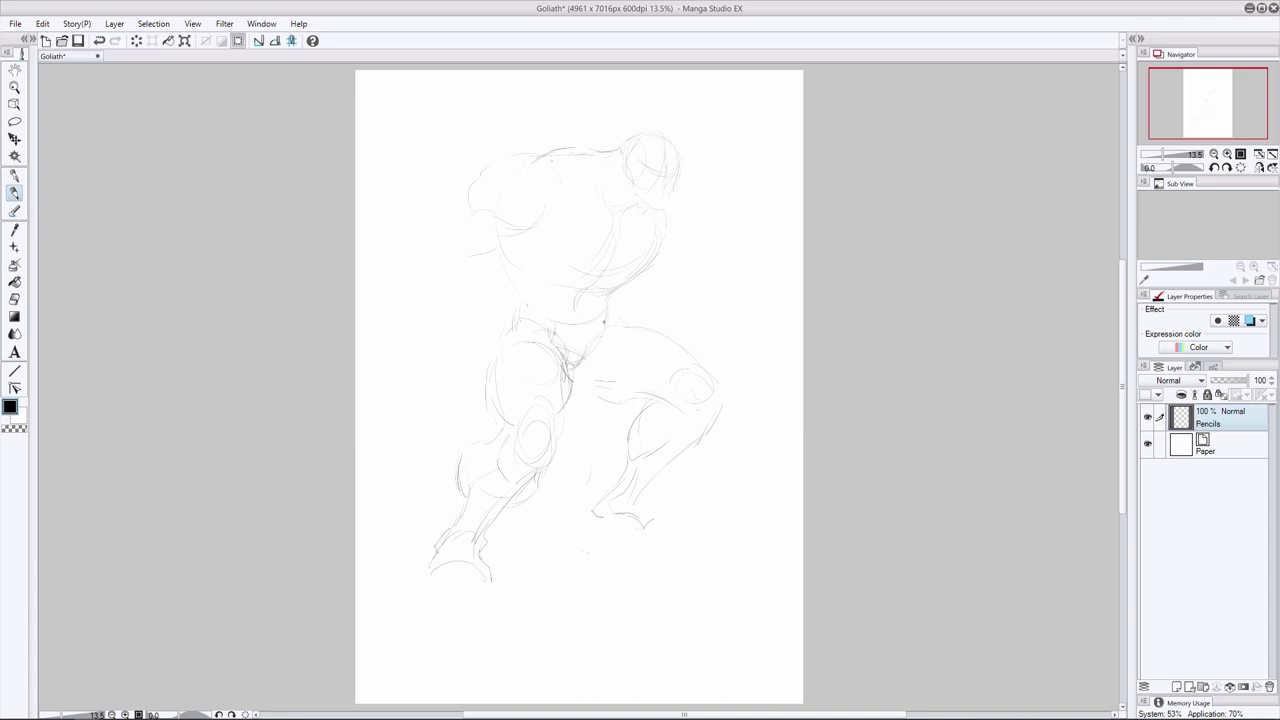
Erase the far leg's knee area and redraw its knee, underside of the thigh, shin and foot
key("e")
mouse_move(690, 390)
left_mouse_down()
mouse_move(643, 354)
mouse_move(698, 368)
left_mouse_up()
key("p")
mouse_move(578, 397)
left_mouse_down()
mouse_move(662, 404)
mouse_move(645, 463)
left_mouse_up()
left_click_drag(708, 433, 641, 503)
mouse_move(656, 410)
left_mouse_down()
mouse_move(606, 496)
mouse_move(655, 525)
left_mouse_up()
left_click_drag(592, 526, 697, 548)
Lasso the near leg's lower shin and foot, move them up toward the knee and deselect
left_click(14, 121)
left_click_drag(437, 492, 422, 506)
left_click(14, 139)
mouse_move(472, 519)
left_mouse_down()
mouse_move(481, 501)
mouse_move(470, 505)
left_mouse_up()
key("ctrl+d")
Darken the near leg's knee, shin and calf contours and undo the last two strokes
key("p")
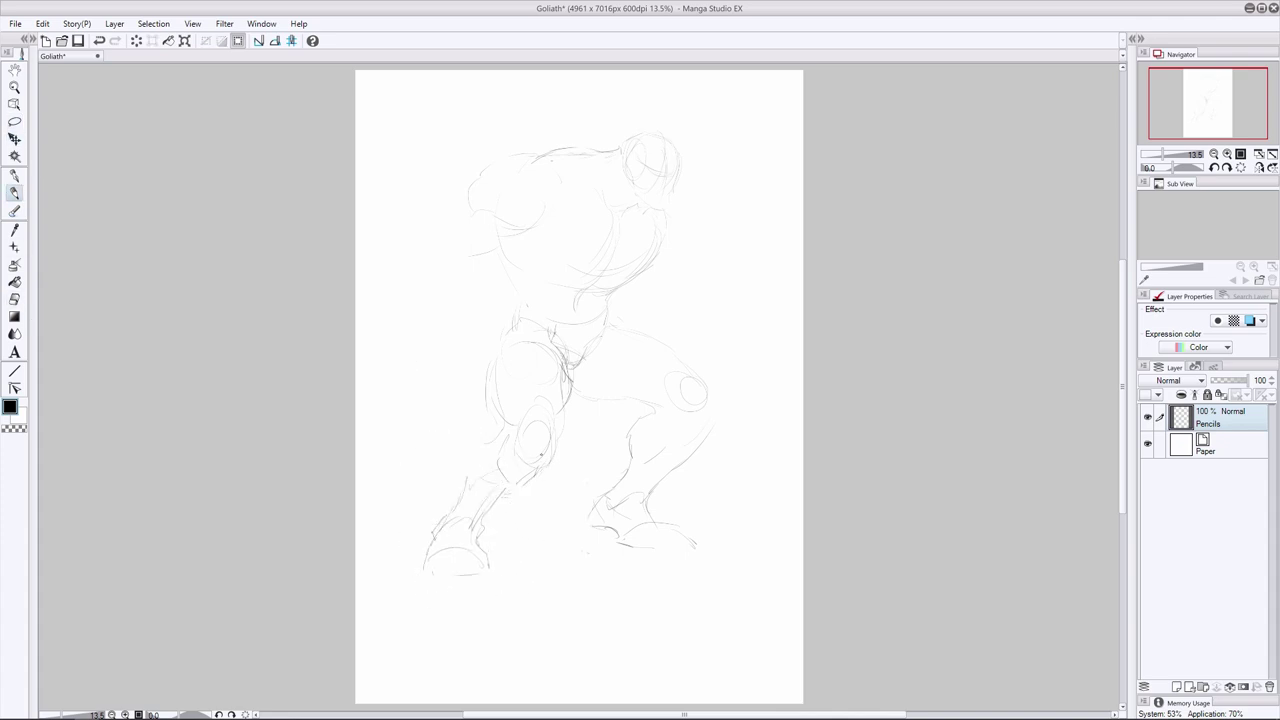
left_click_drag(558, 442, 478, 524)
left_click_drag(458, 474, 450, 514)
key("ctrl+z")
key("ctrl+z")
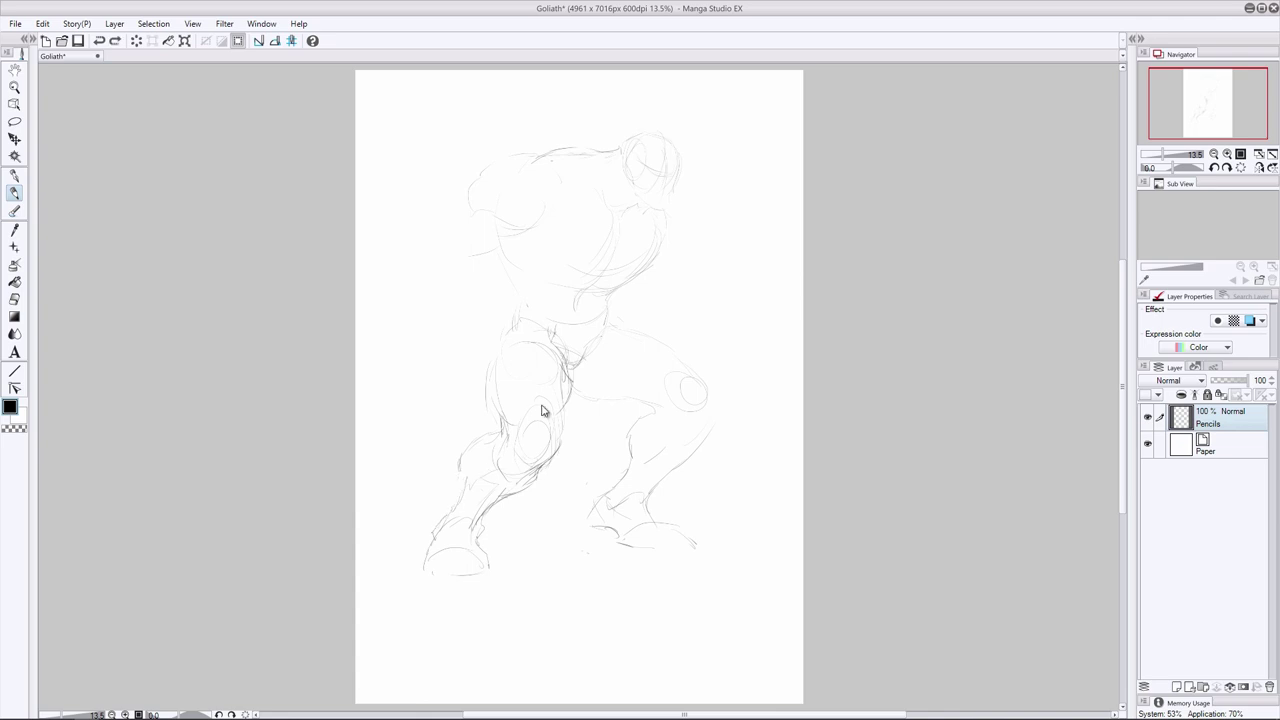
Erase the near leg's rough calf lines and redraw the calf from behind the knee
left_click(14, 299)
mouse_move(500, 462)
left_mouse_down()
mouse_move(480, 540)
mouse_move(460, 530)
left_mouse_up()
left_click(14, 121)
left_click(14, 193)
left_click_drag(472, 480, 458, 510)
mouse_move(500, 434)
left_mouse_down()
mouse_move(468, 458)
mouse_move(462, 486)
mouse_move(474, 456)
left_mouse_up()
Clean up and strengthen the near leg's rear calf contour
left_click(14, 299)
left_click(14, 193)
left_click_drag(481, 440, 465, 453)
key("e")
mouse_move(497, 493)
left_mouse_down()
mouse_move(487, 511)
mouse_move(499, 496)
left_mouse_up()
key("p")
left_click_drag(463, 461, 456, 500)
Pencil the near leg's ankle and add the side of the foot beside the toe
mouse_move(458, 496)
left_mouse_down()
mouse_move(436, 536)
mouse_move(465, 521)
mouse_move(504, 562)
left_mouse_up()
key("e")
key("p")
left_click_drag(486, 578, 506, 577)
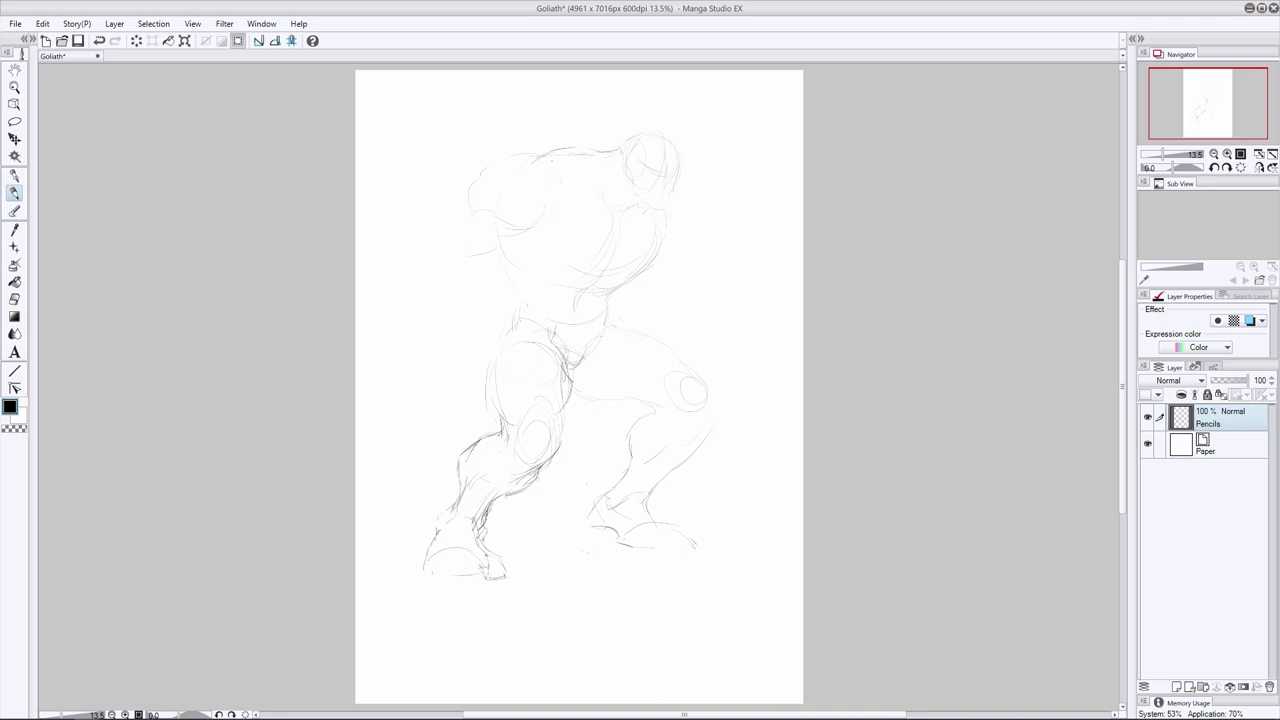
Pencil the far leg's heel, sole, calf and outer shin contours
left_click_drag(600, 496, 582, 512)
left_click_drag(586, 530, 620, 542)
left_click_drag(618, 547, 640, 554)
left_click_drag(628, 432, 580, 520)
left_click_drag(712, 412, 640, 492)
Erase the far foot's old outline and redraw the ankle, instep and toe
key("e")
left_click_drag(690, 545, 600, 538)
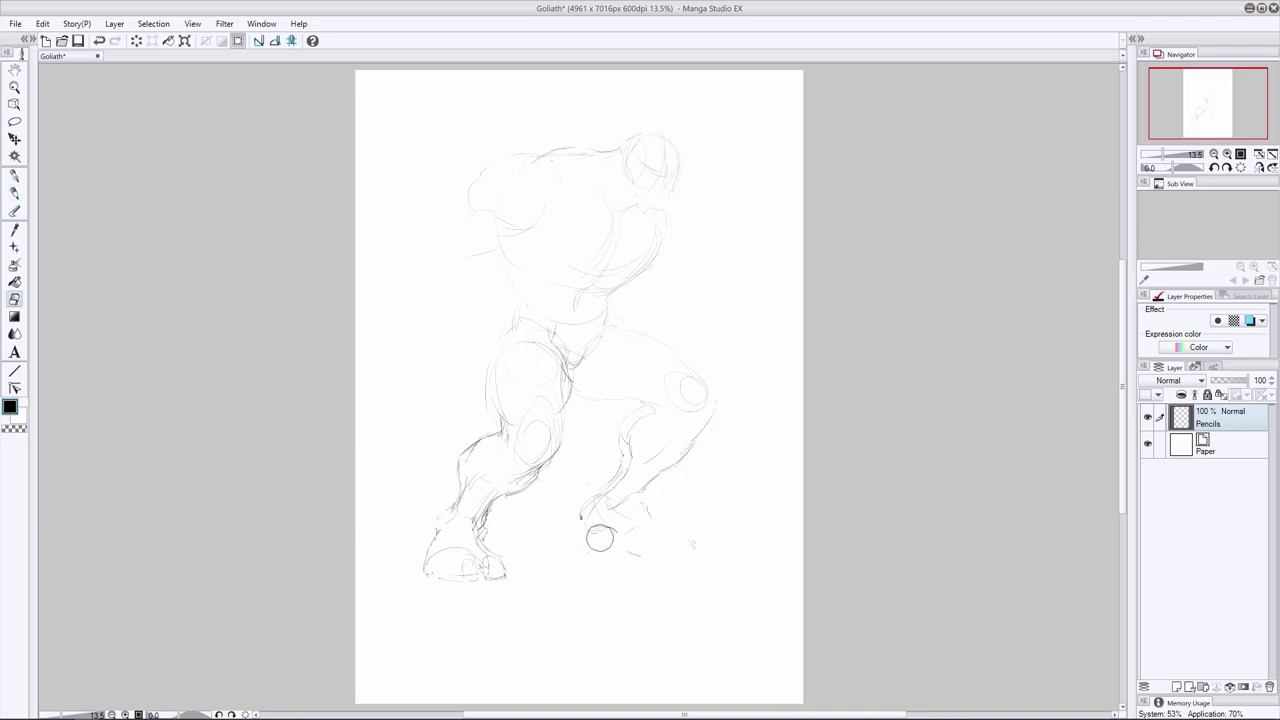
key("p")
mouse_move(640, 492)
left_mouse_down()
mouse_move(678, 526)
mouse_move(626, 540)
left_mouse_up()
left_click_drag(676, 522, 698, 546)
Define the far knee's outer contour and the waist and chest outlines on both sides of the torso
left_click_drag(690, 360, 712, 392)
left_click_drag(628, 284, 612, 304)
left_click_drag(512, 266, 514, 290)
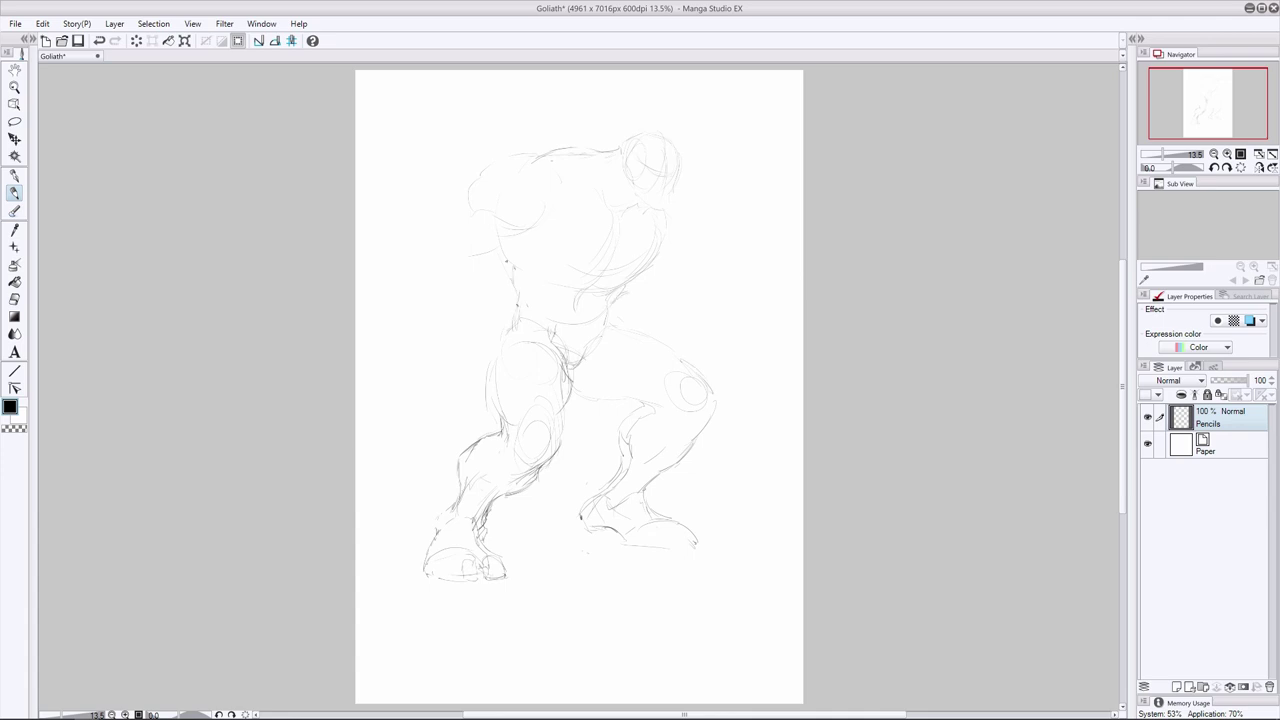
left_click_drag(661, 267, 633, 287)
left_click_drag(678, 219, 660, 272)
left_click_drag(502, 253, 515, 279)
mouse_move(641, 285)
left_mouse_down()
mouse_move(523, 288)
mouse_move(610, 301)
left_mouse_up()
Lasso the upper body, enlarge and reposition it over the hips, and deselect
key("m")
key("ctrl+t")
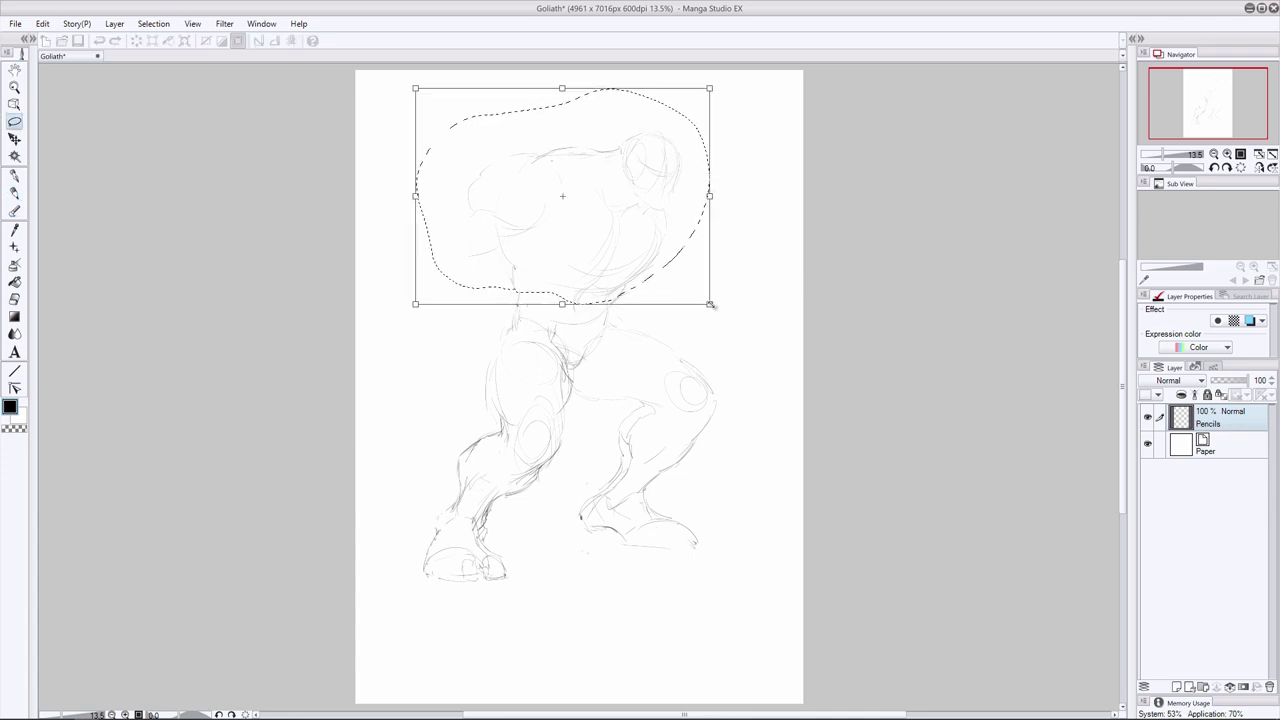
left_click_drag(711, 305, 724, 315)
left_click_drag(689, 286, 735, 302)
key("Return")
key("ctrl+d")
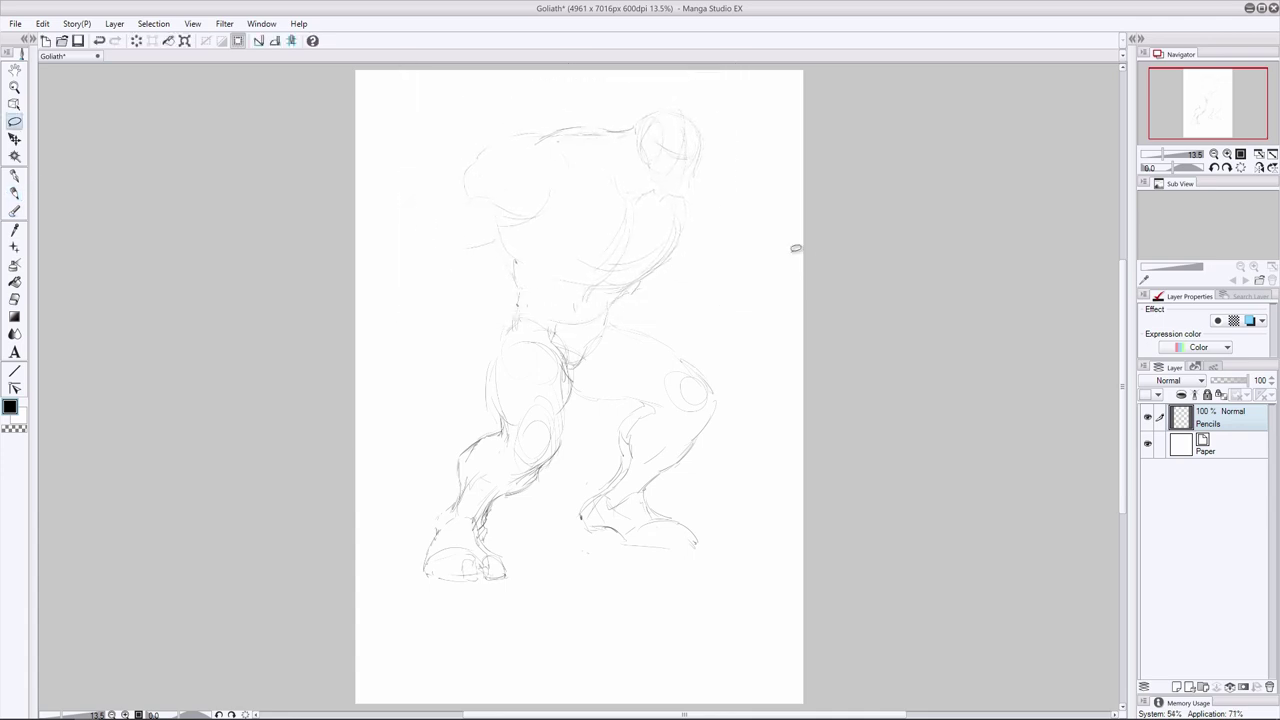
Scale down the whole figure and reposition it on the page
left_click(15, 138)
key("ctrl+d")
key("ctrl+t")
left_click_drag(717, 583, 702, 563)
left_click_drag(610, 440, 639, 423)
key("Return")
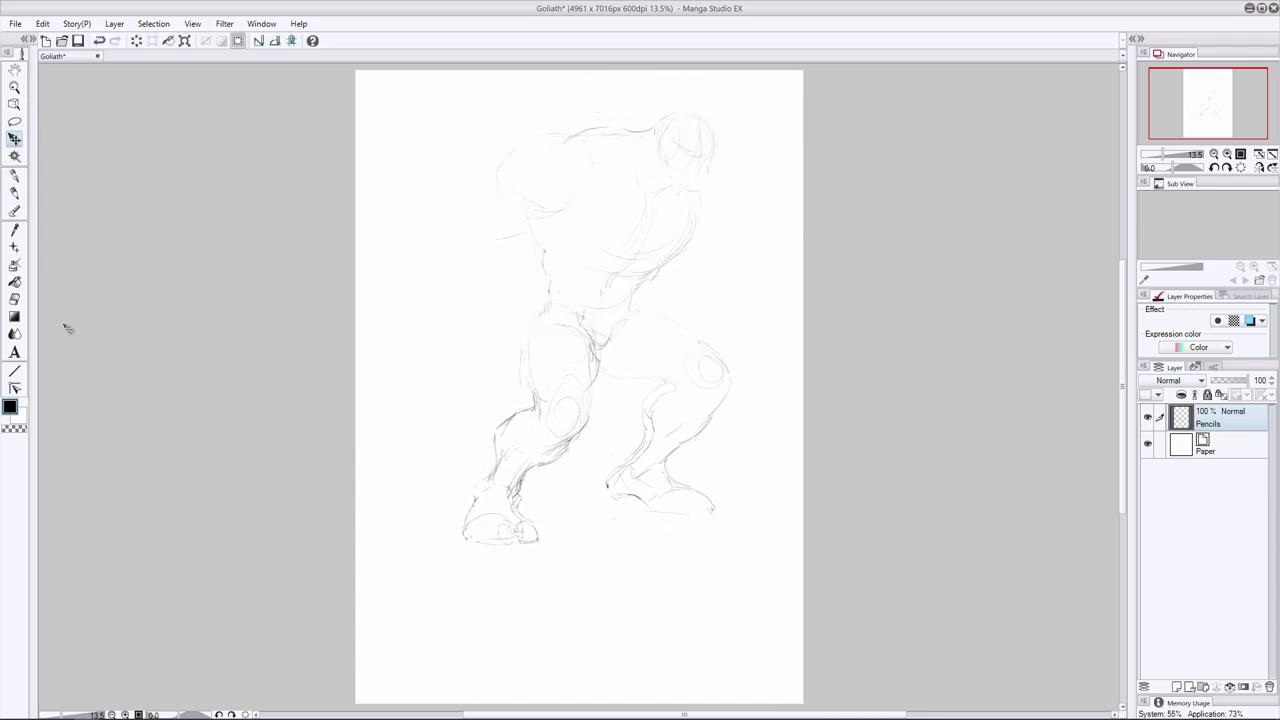
left_click_drag(67, 328, 43, 331)
Sketch the chest, shoulder and lower ribcage forms on the torso, erasing rough lines
left_click(14, 193)
mouse_move(644, 276)
left_mouse_down()
mouse_move(560, 260)
mouse_move(560, 281)
left_mouse_up()
left_click(14, 300)
left_click(14, 195)
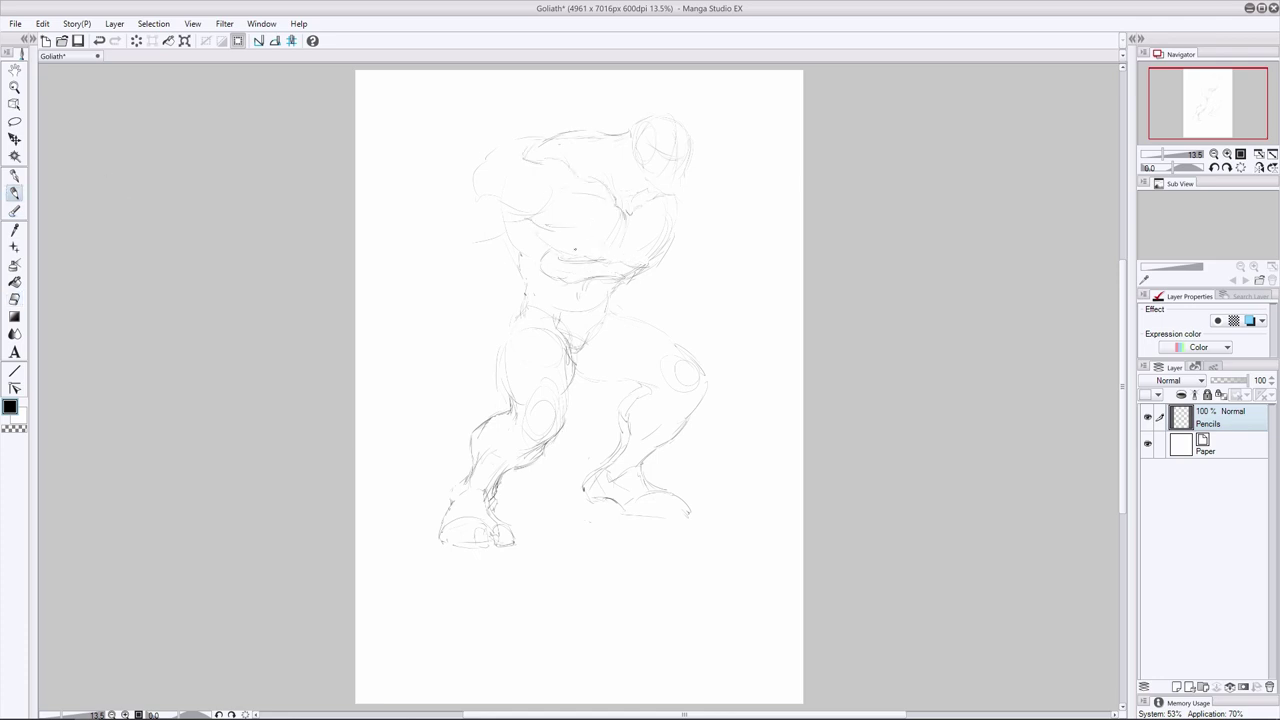
key("e")
key("p")
Refine the ribcage, abdominal and waist contours, and erase the rough lines over the chest and far arm
mouse_move(672, 237)
left_mouse_down()
mouse_move(618, 287)
mouse_move(562, 286)
mouse_move(585, 289)
left_mouse_up()
mouse_move(619, 288)
left_mouse_down()
mouse_move(586, 298)
mouse_move(603, 318)
mouse_move(576, 356)
mouse_move(522, 284)
mouse_move(521, 258)
mouse_move(498, 272)
left_mouse_up()
left_click_drag(672, 222, 670, 238)
mouse_move(546, 208)
left_mouse_down()
mouse_move(596, 198)
mouse_move(672, 232)
mouse_move(641, 214)
left_mouse_up()
key("e")
key("p")
left_click_drag(542, 234, 562, 256)
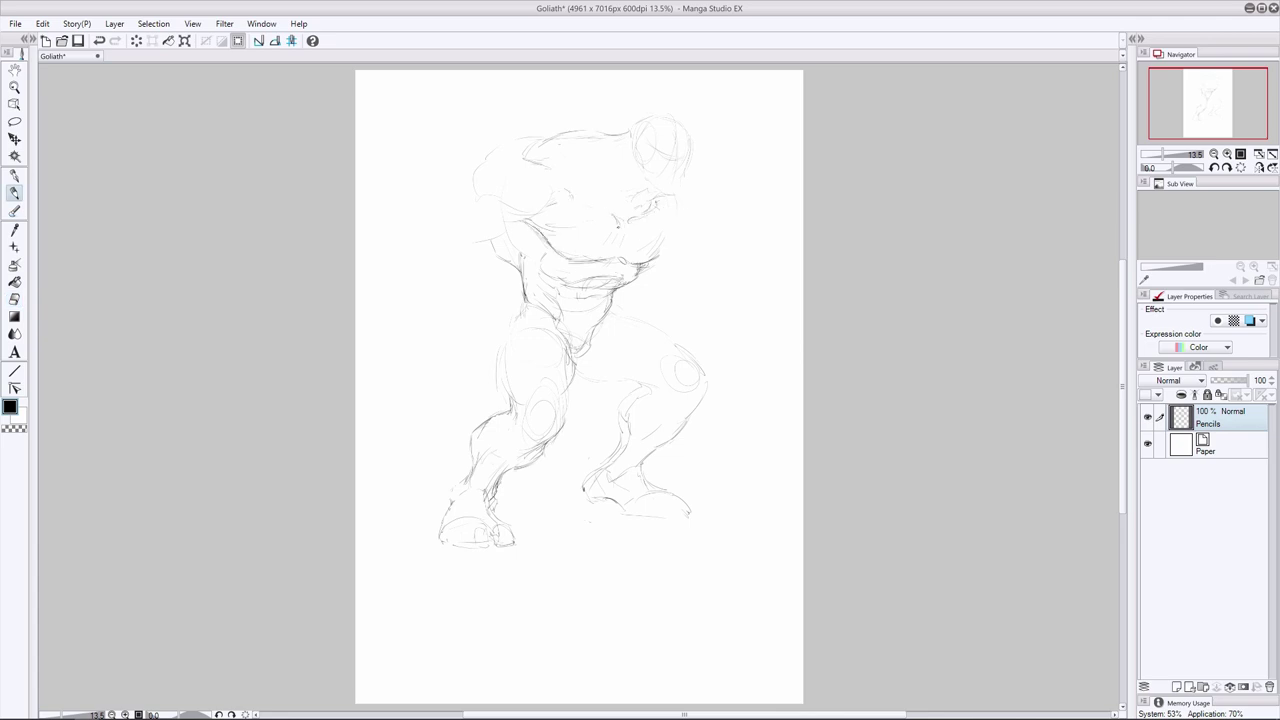
Lasso the head, adjust its placement with a transform, and deselect
key("m")
mouse_move(692, 115)
left_mouse_down()
mouse_move(686, 191)
mouse_move(690, 116)
left_mouse_up()
key("k")
mouse_move(695, 180)
left_mouse_down()
mouse_move(693, 191)
mouse_move(704, 181)
left_mouse_up()
key("ctrl+t")
key("Return")
key("ctrl+d")
Sketch the ear, jaw, neck and trapezius lines, and erase stray marks on the upper chest
key("p")
left_click_drag(654, 130, 634, 157)
left_click_drag(643, 205, 629, 217)
left_click_drag(634, 126, 609, 138)
key("e")
left_click_drag(562, 190, 571, 197)
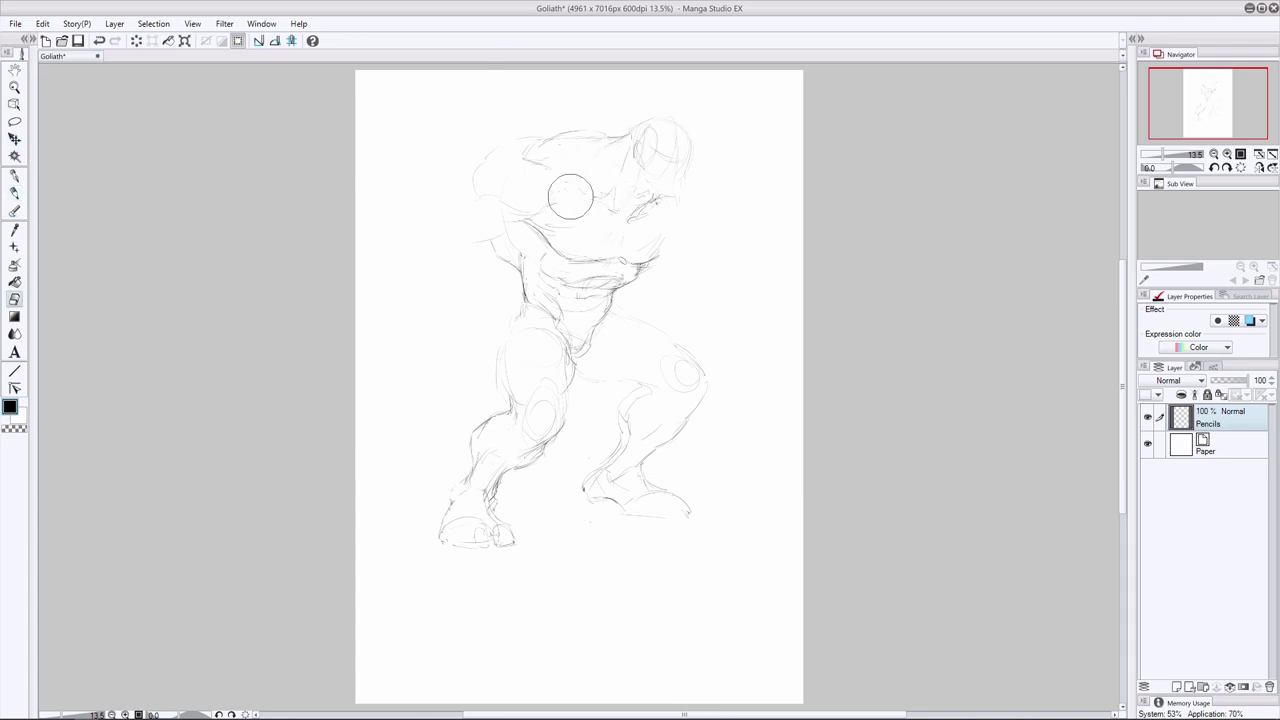
key("p")
key("ctrl+z")
left_click_drag(624, 138, 610, 150)
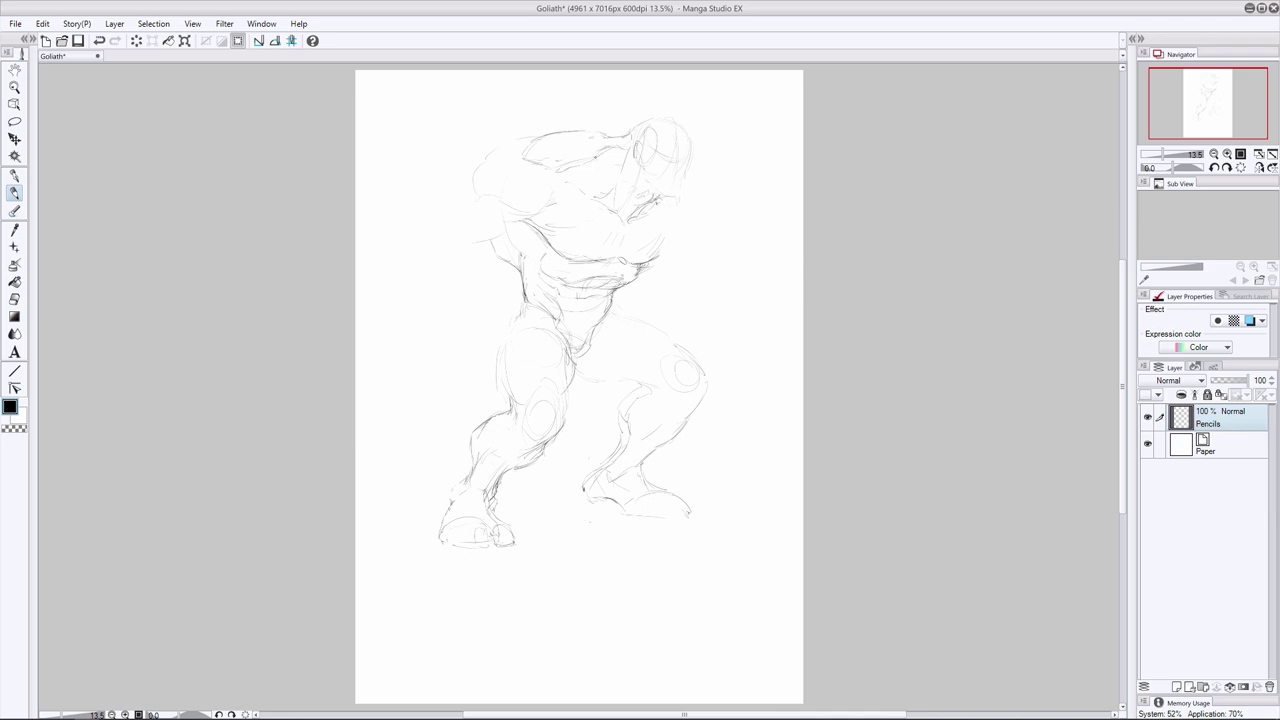
Sketch the near shoulder's rounded deltoid and the upper chest muscles, erasing rough lines along the way
key("e")
key("p")
left_click_drag(547, 197, 495, 202)
mouse_move(535, 151)
left_mouse_down()
mouse_move(579, 132)
mouse_move(487, 162)
left_mouse_up()
key("e")
key("p")
left_click_drag(500, 146, 521, 137)
left_click_drag(567, 190, 589, 200)
key("e")
key("p")
key("e")
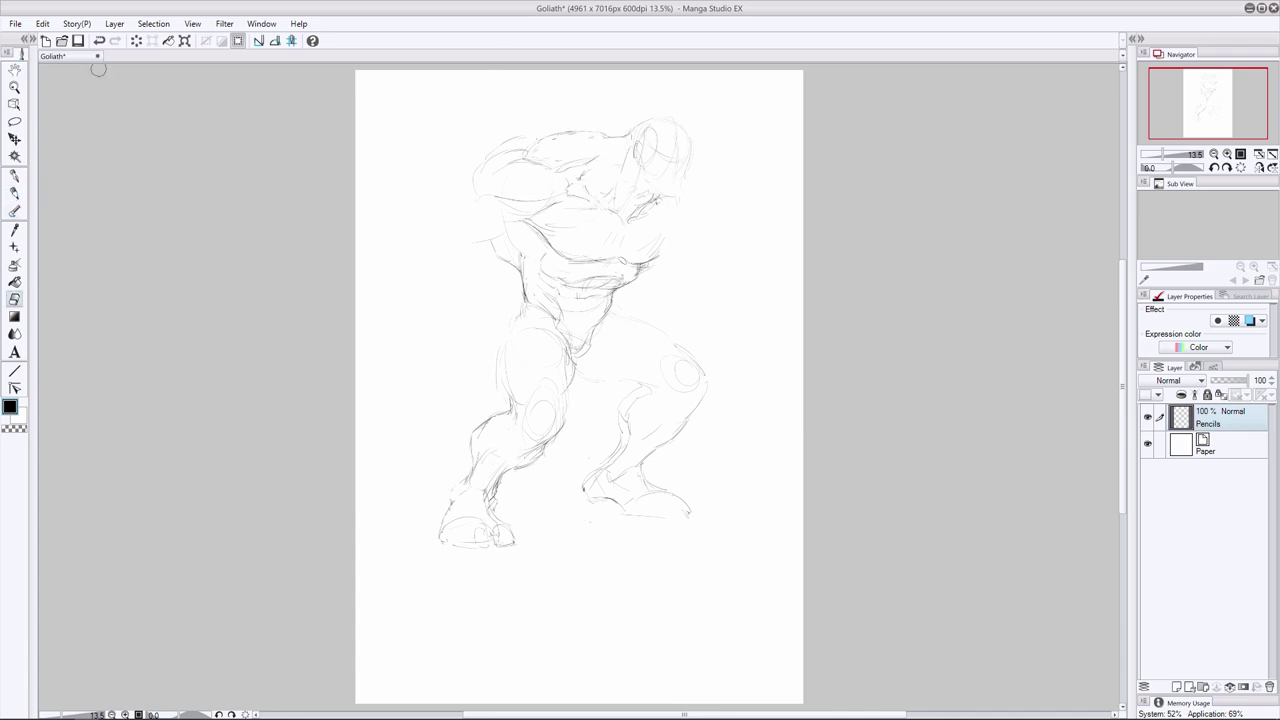
Define the far shoulder and chest edge, and block in the far forearm above the bent knee
key("p")
key("e")
key("p")
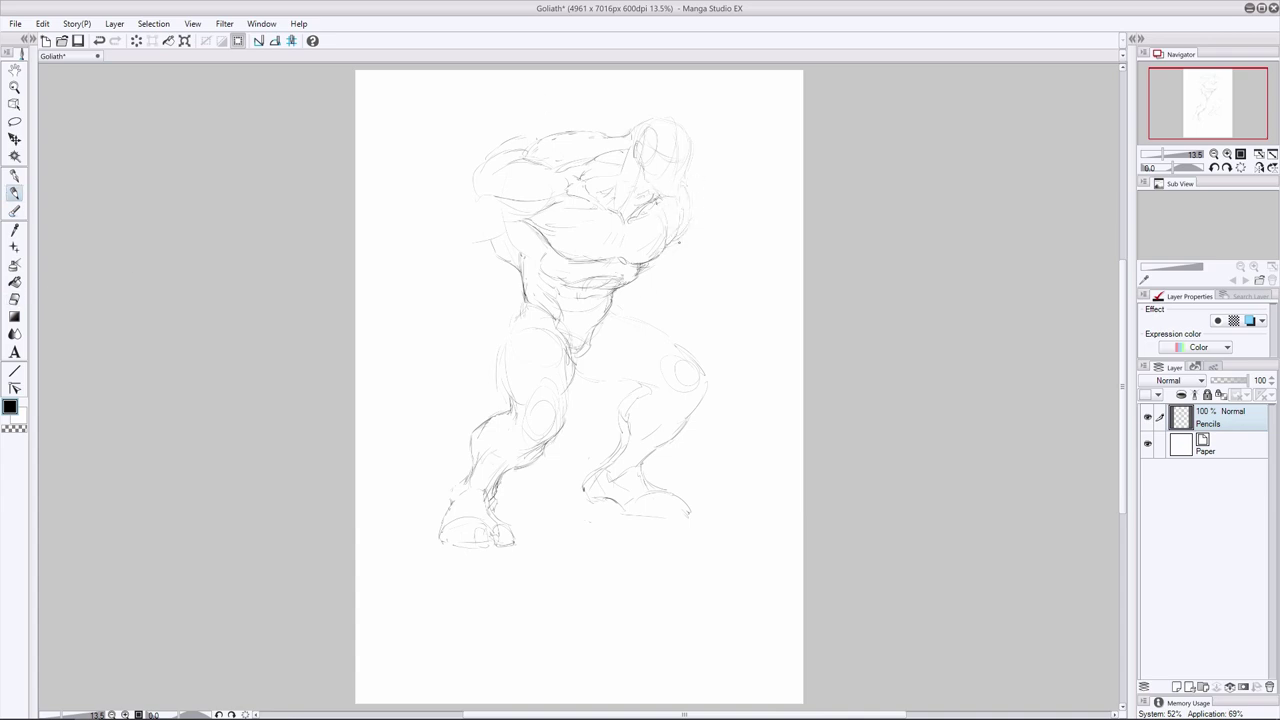
mouse_move(698, 307)
left_mouse_down()
mouse_move(650, 282)
mouse_move(678, 345)
left_mouse_up()
key("e")
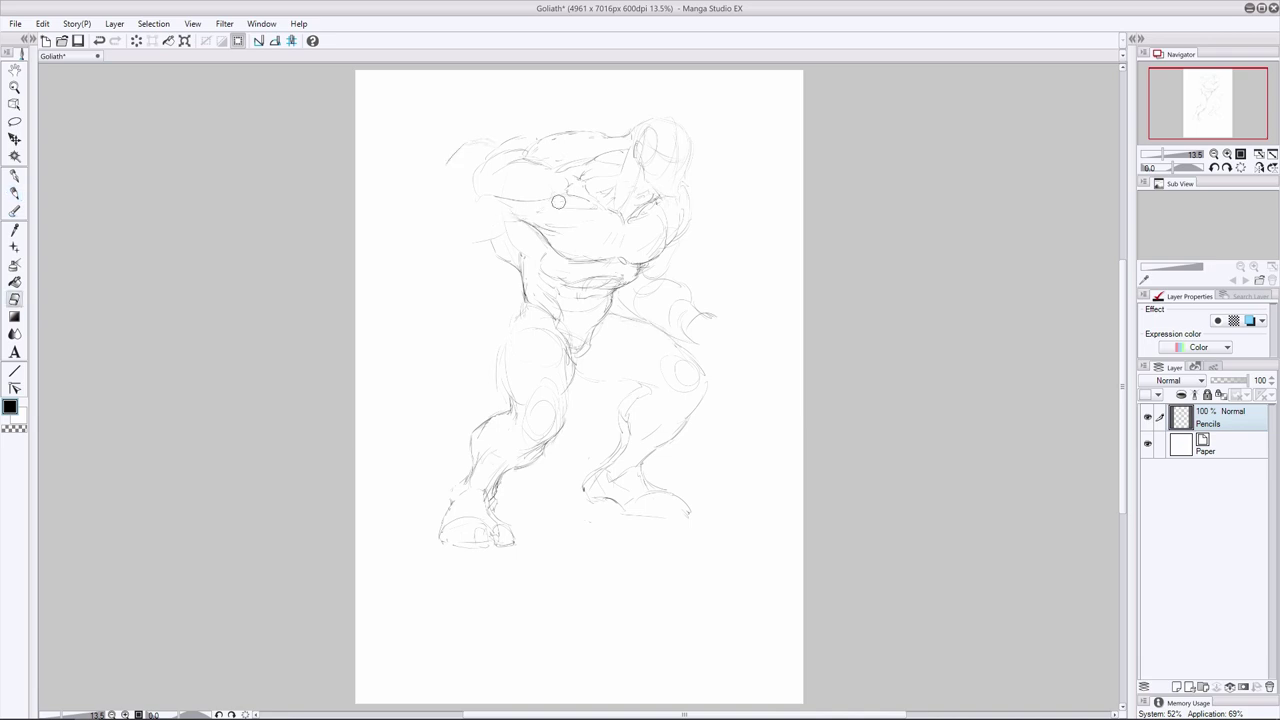
Block in the near arm with upper arm, elbow and forearm outlines hanging beside the torso
key("p")
mouse_move(473, 239)
left_mouse_down()
mouse_move(441, 236)
mouse_move(466, 284)
left_mouse_up()
left_click_drag(404, 280, 410, 313)
key("e")
key("p")
mouse_move(443, 181)
left_mouse_down()
mouse_move(421, 175)
mouse_move(410, 304)
left_mouse_up()
left_click_drag(468, 248, 454, 305)
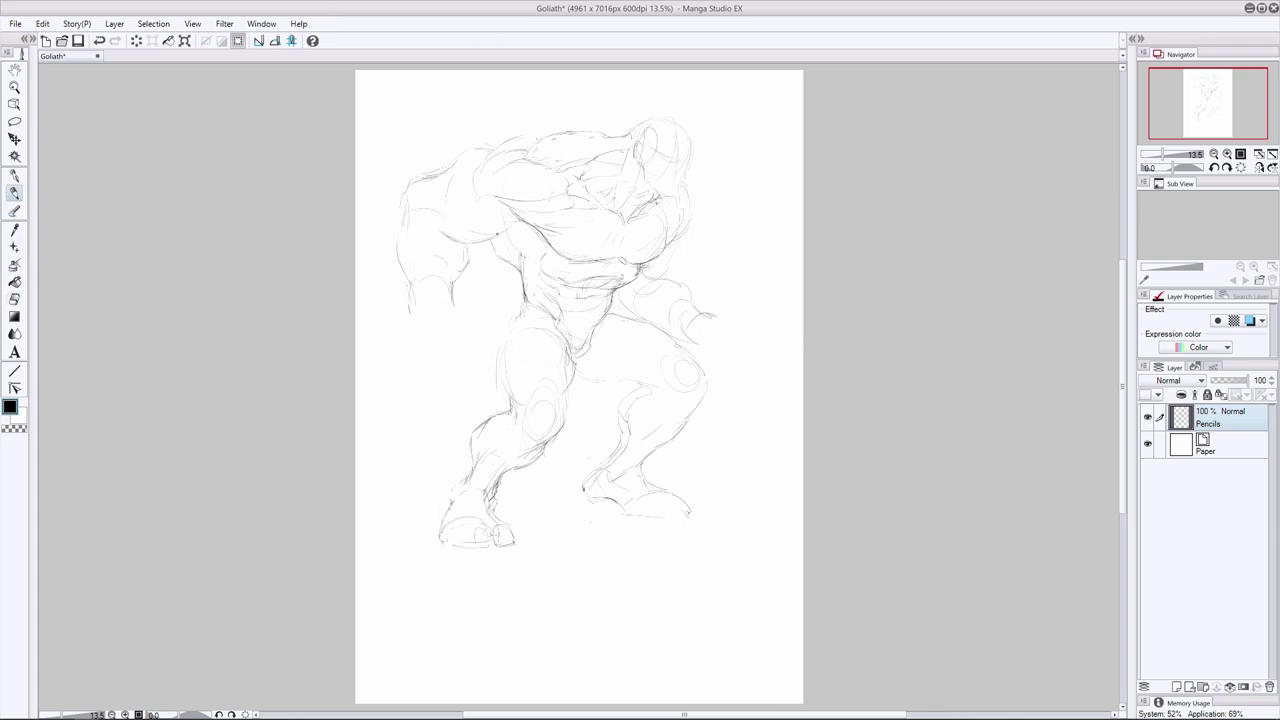
Mark the near wrist, rework the near leg's knee and calf outline, and undo the last thigh stroke
left_click_drag(418, 262, 414, 286)
mouse_move(509, 397)
left_mouse_down()
mouse_move(467, 435)
mouse_move(447, 509)
left_mouse_up()
left_click(15, 299)
left_click_drag(500, 414, 478, 428)
left_click(15, 193)
left_click_drag(498, 368, 498, 390)
key("ctrl+z")
Shape the near arm's deltoid and biceps with darker contour lines, cleaning up the overlap
left_click_drag(447, 222, 455, 239)
mouse_move(464, 151)
left_mouse_down()
mouse_move(498, 143)
mouse_move(479, 169)
mouse_move(519, 213)
mouse_move(499, 199)
left_mouse_up()
left_click(15, 299)
left_click(15, 193)
mouse_move(511, 211)
left_mouse_down()
mouse_move(547, 215)
mouse_move(460, 242)
left_mouse_up()
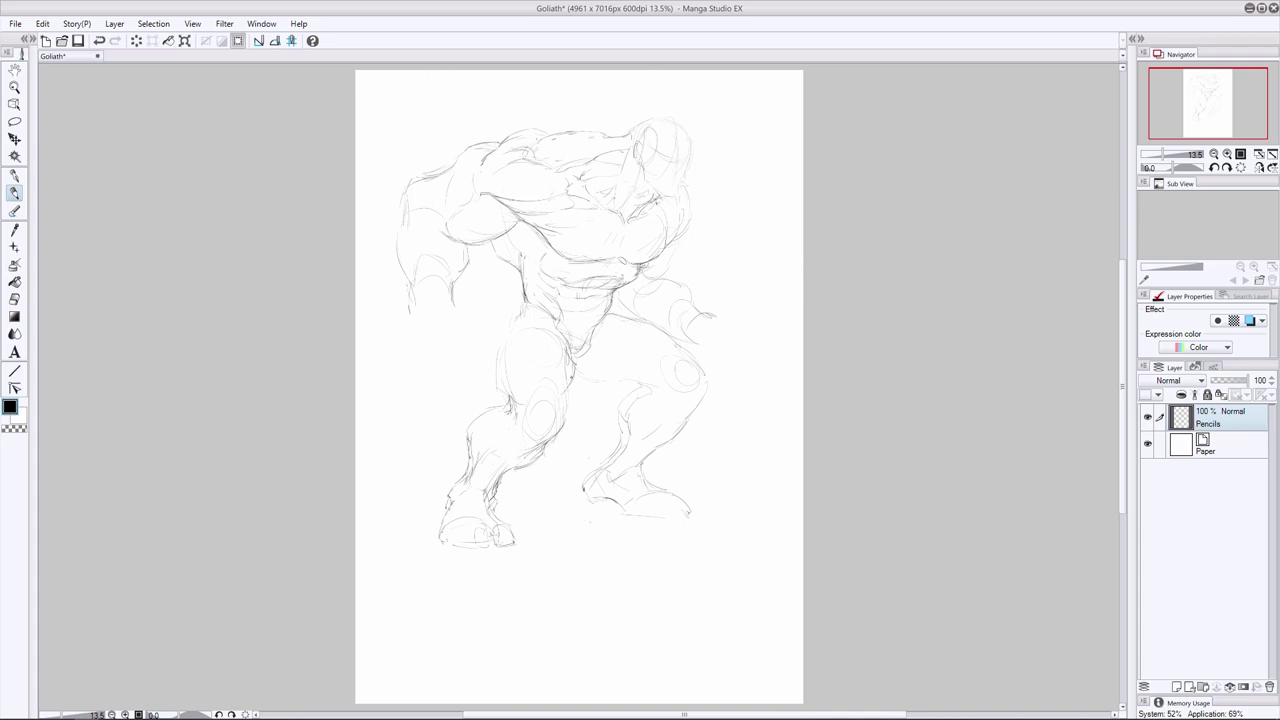
Touch up the far thigh's underside and the far side of the lower chest
left_click_drag(606, 381, 660, 392)
left_click_drag(633, 265, 663, 258)
left_click_drag(652, 265, 667, 238)
Flip the canvas horizontally and redraw the near forearm with inner muscle lines and a tapering outer edge
left_click(1259, 167)
left_click_drag(690, 148, 709, 168)
mouse_move(702, 164)
left_mouse_down()
mouse_move(742, 184)
mouse_move(729, 322)
left_mouse_up()
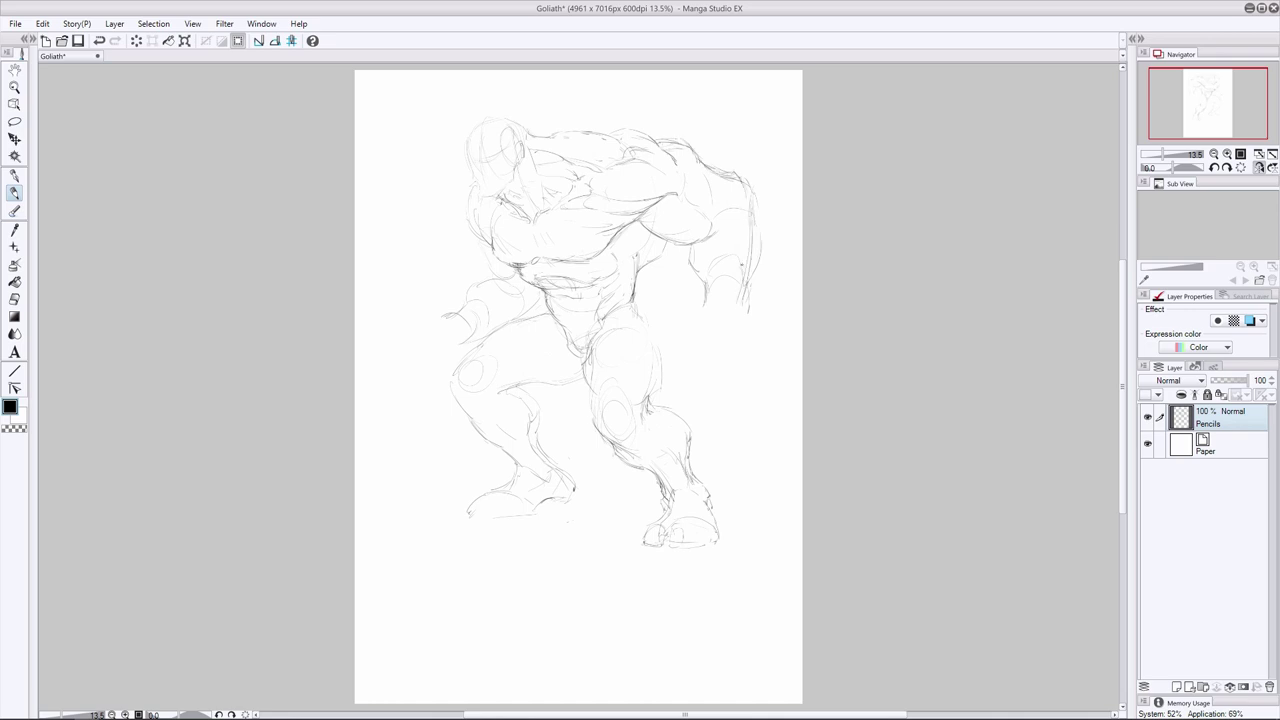
left_click(15, 299)
left_click_drag(752, 194, 748, 312)
left_click(15, 193)
left_click_drag(698, 186, 700, 208)
left_click_drag(708, 240, 714, 278)
mouse_move(716, 204)
left_mouse_down()
mouse_move(730, 252)
mouse_move(740, 244)
left_mouse_up()
key("e")
key("p")
mouse_move(734, 246)
left_mouse_down()
mouse_move(724, 268)
mouse_move(736, 296)
left_mouse_up()
left_click_drag(756, 252, 732, 314)
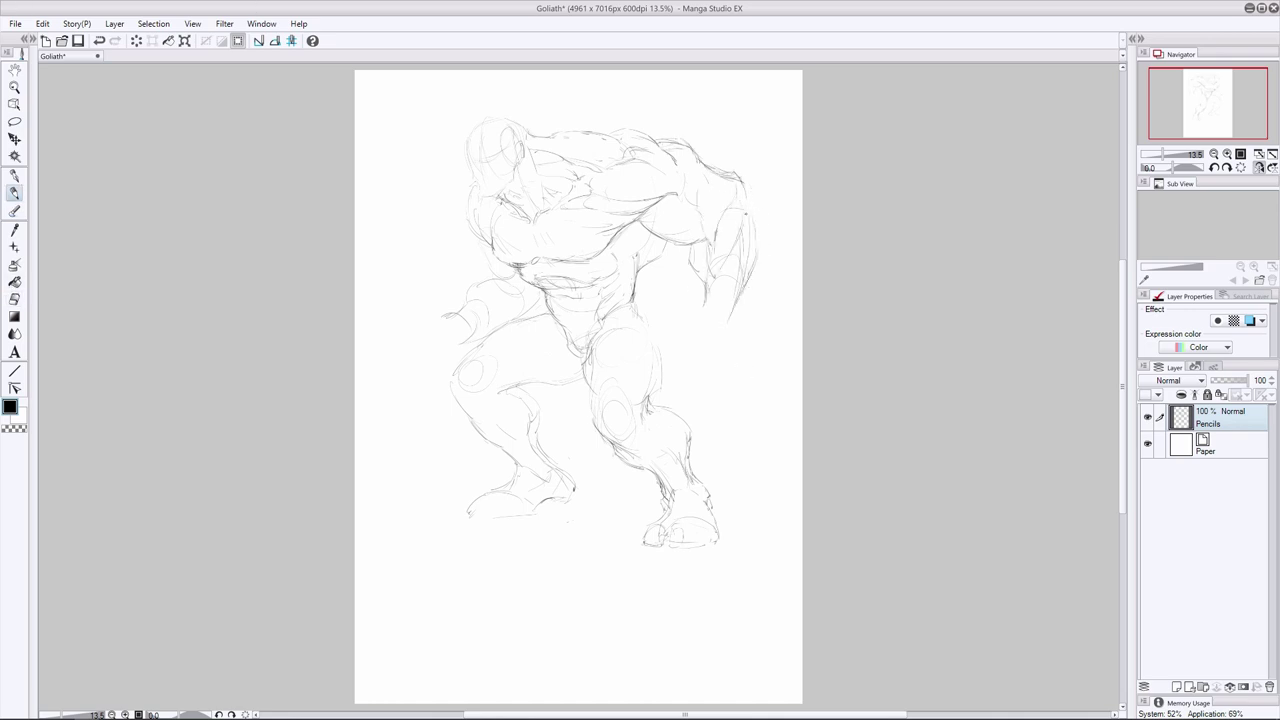
Strengthen the near forearm's outer contour and add the wrist lines, erasing leftover strokes
left_click_drag(742, 182, 752, 244)
left_click_drag(692, 272, 702, 300)
key("e")
key("p")
mouse_move(708, 242)
left_mouse_down()
mouse_move(710, 262)
mouse_move(710, 248)
left_mouse_up()
key("e")
key("p")
key("e")
Refine the side of the abdomen and sketch the ribs and back muscle under the near arm
left_click_drag(492, 234, 500, 242)
key("p")
left_click_drag(572, 332, 548, 294)
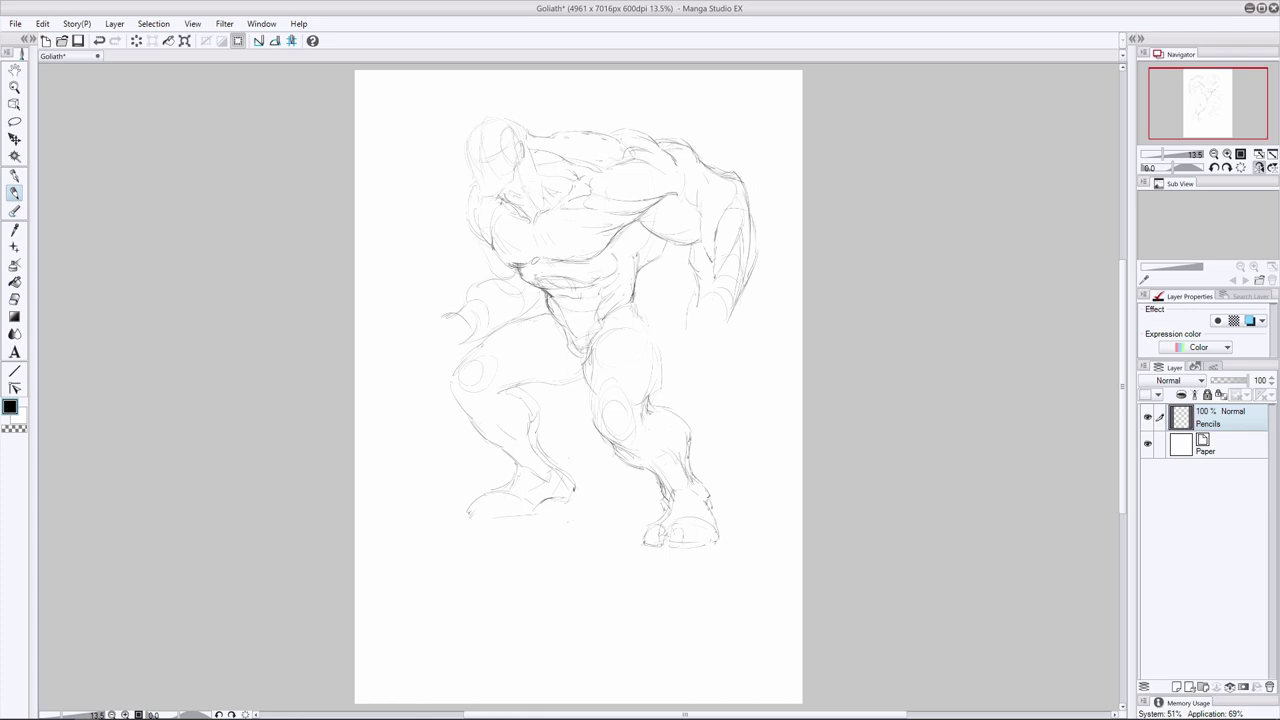
key("e")
left_click(15, 193)
mouse_move(642, 263)
left_mouse_down()
mouse_move(630, 303)
mouse_move(618, 279)
mouse_move(598, 323)
left_mouse_up()
left_click(15, 299)
left_click(15, 193)
left_click(15, 299)
key("p")
left_click(15, 299)
left_click(15, 193)
left_click_drag(665, 239, 639, 283)
Erase the far forearm and redraw the far arm bent at the elbow with the forearm raised
key("e")
left_click_drag(460, 300, 498, 280)
key("p")
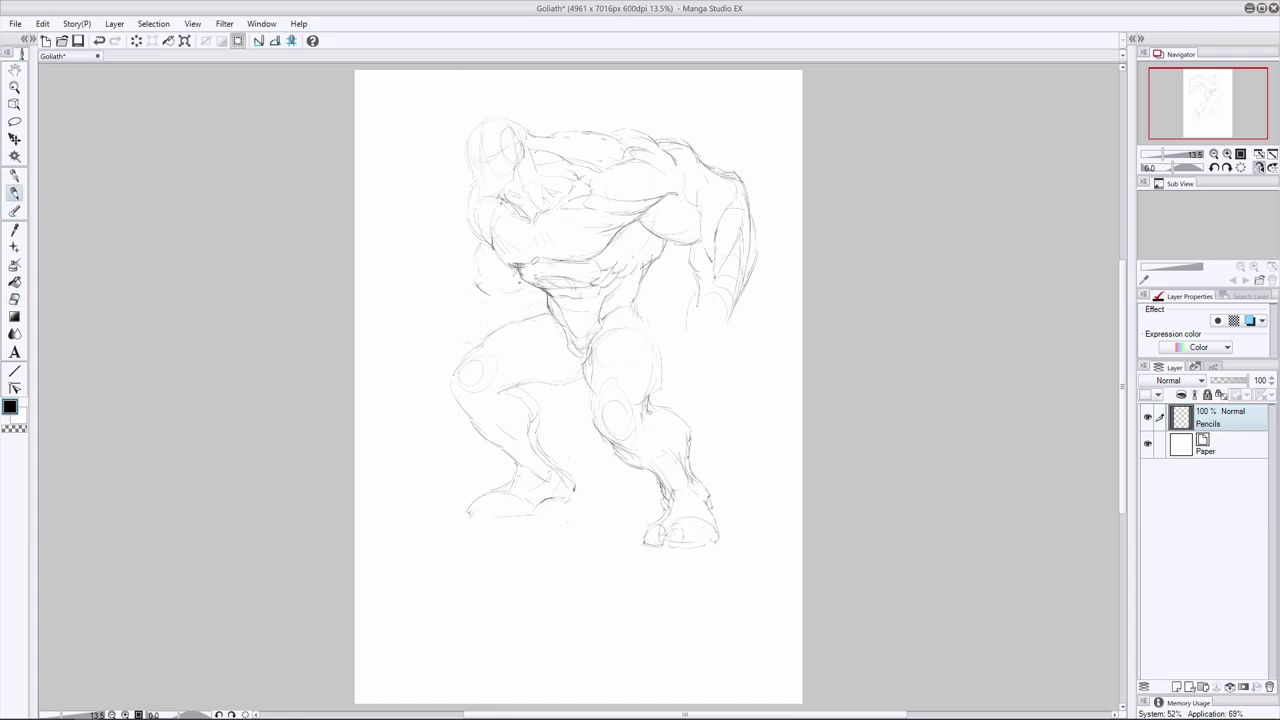
left_click_drag(474, 334, 450, 344)
mouse_move(436, 276)
left_mouse_down()
mouse_move(416, 302)
mouse_move(488, 326)
left_mouse_up()
mouse_move(500, 316)
left_mouse_down()
mouse_move(466, 278)
mouse_move(414, 314)
mouse_move(444, 256)
mouse_move(456, 280)
left_mouse_up()
left_click_drag(410, 260, 416, 284)
left_click_drag(450, 270, 492, 294)
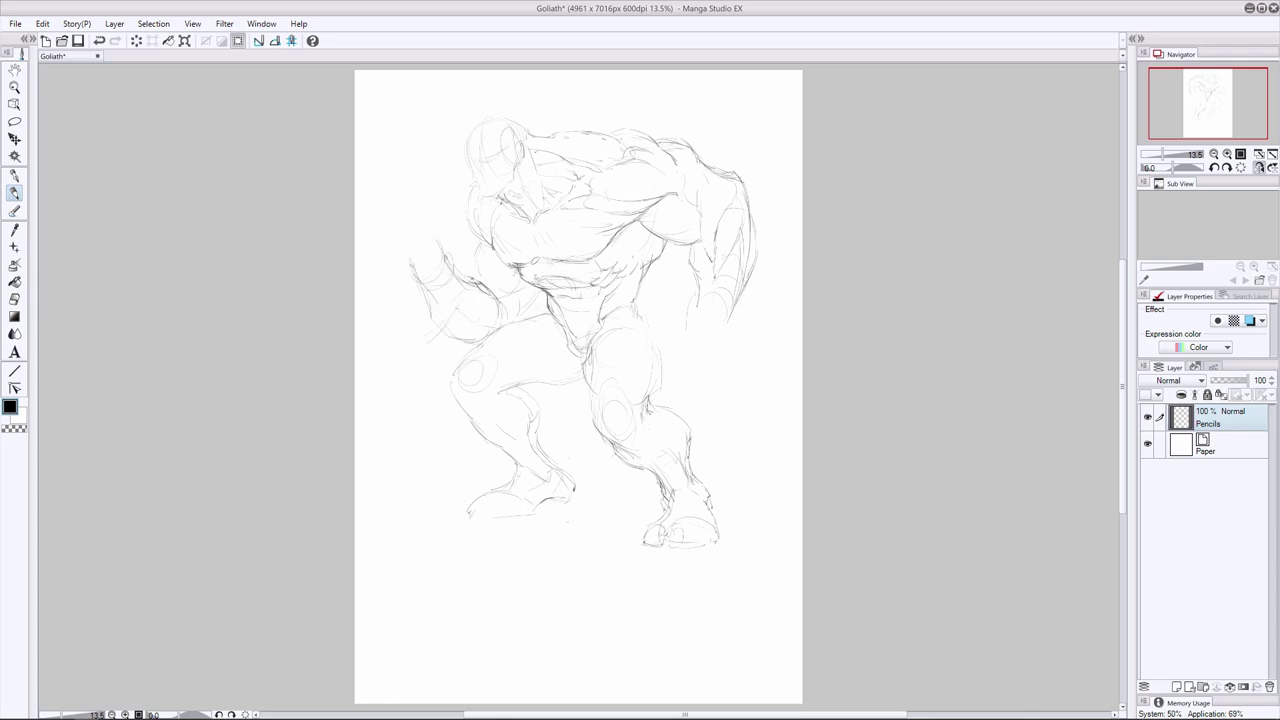
left_click_drag(478, 238, 468, 276)
Redraw the far leg's knee, calf and extended foot outlines, and darken the near thigh's inner contour
left_click_drag(486, 338, 452, 362)
left_click_drag(591, 371, 586, 422)
left_click_drag(546, 503, 574, 486)
key("ctrl+z")
left_click(15, 299)
left_click(14, 193)
left_click_drag(540, 430, 548, 457)
left_click_drag(522, 388, 547, 414)
mouse_move(516, 477)
left_mouse_down()
mouse_move(490, 495)
mouse_move(490, 521)
left_mouse_up()
left_click_drag(540, 396, 570, 494)
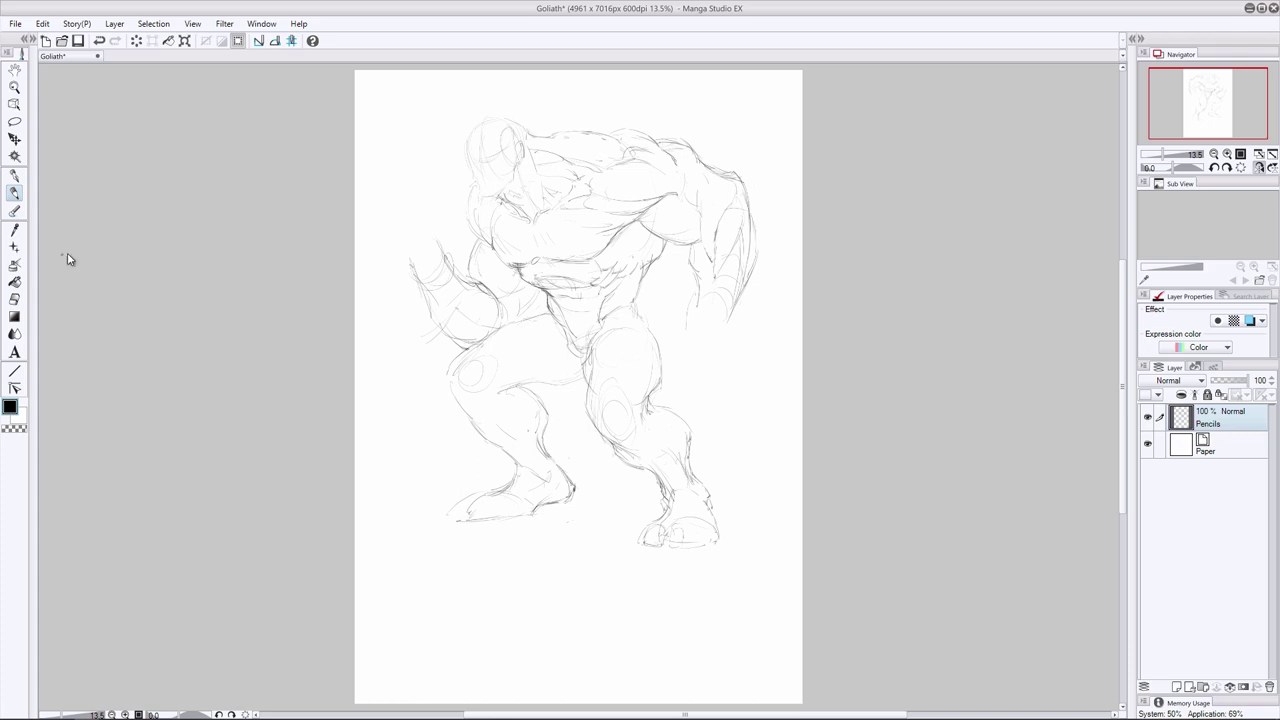
Clean up the far leg's calf, heel and ankle lines, erasing the excess above the foot
left_click(15, 298)
left_click(14, 193)
left_click_drag(546, 430, 571, 498)
left_click_drag(515, 466, 475, 499)
left_click(14, 301)
left_click_drag(485, 498, 503, 471)
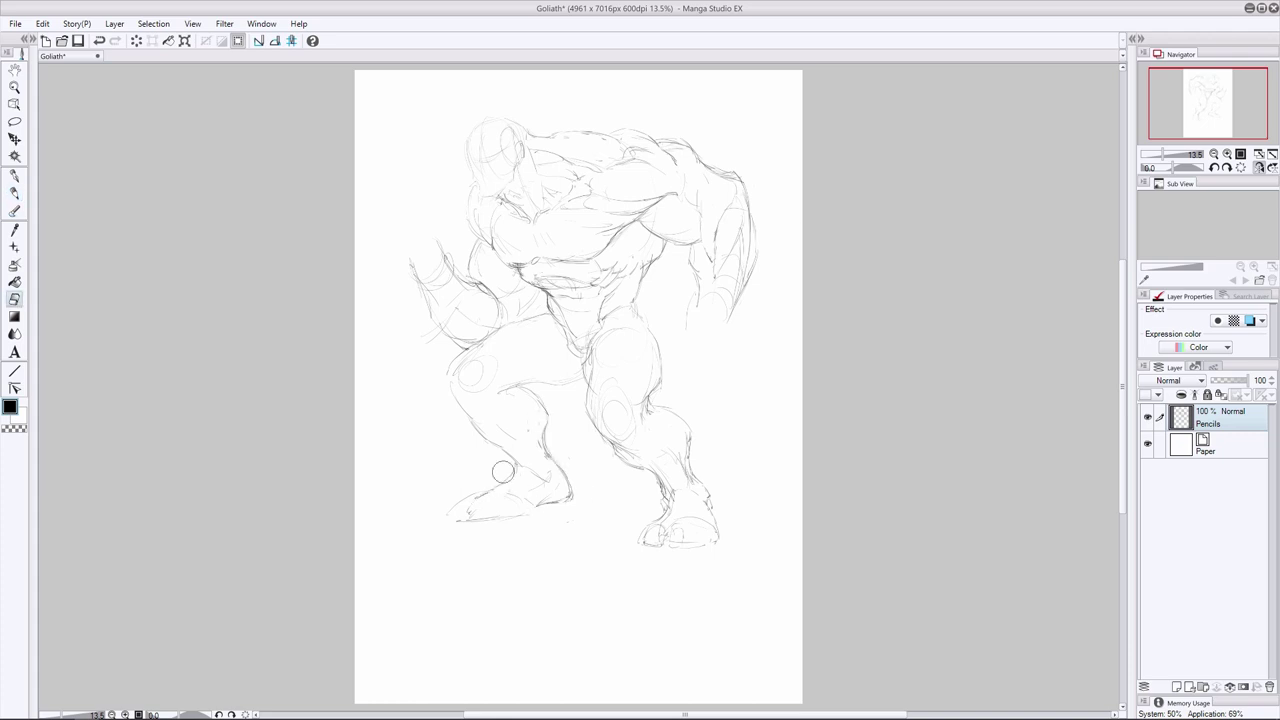
Rough in the near hand below the wrist and undo the last finger strokes
left_click(14, 193)
left_click_drag(690, 336, 720, 353)
left_click_drag(683, 311, 670, 322)
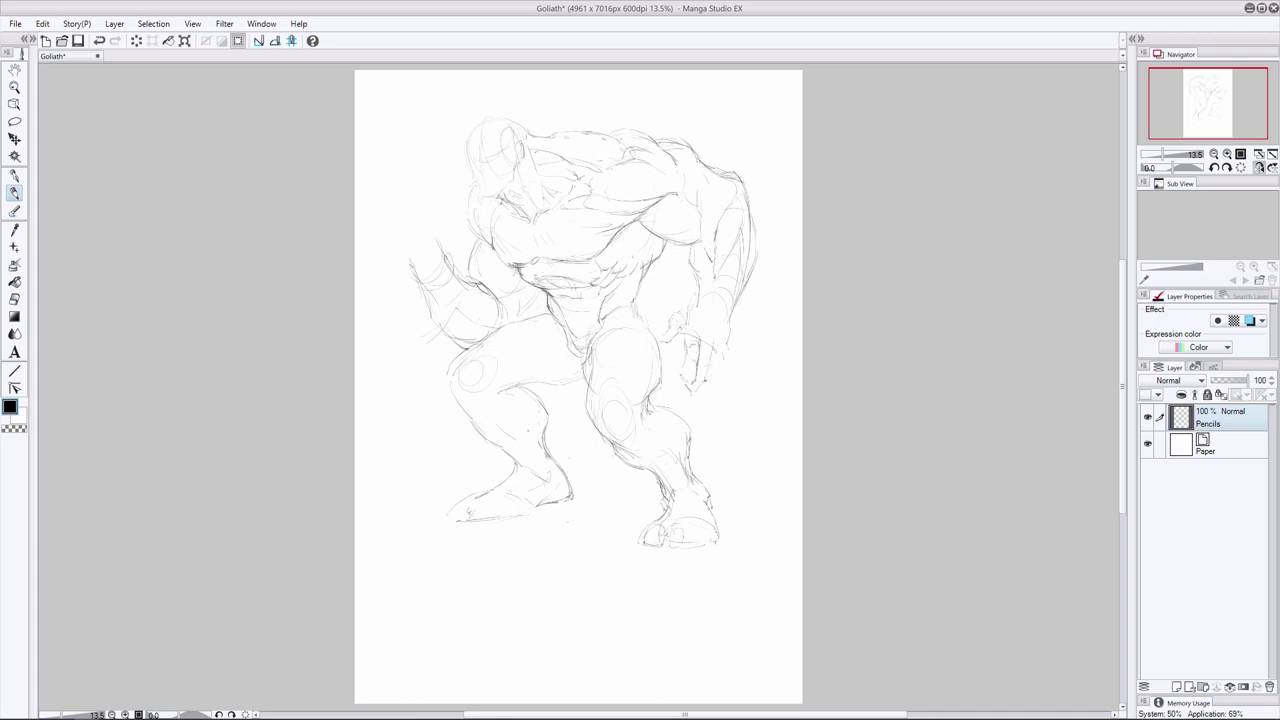
key("ctrl+z")
key("ctrl+z")
key("ctrl+z")
left_click(14, 299)
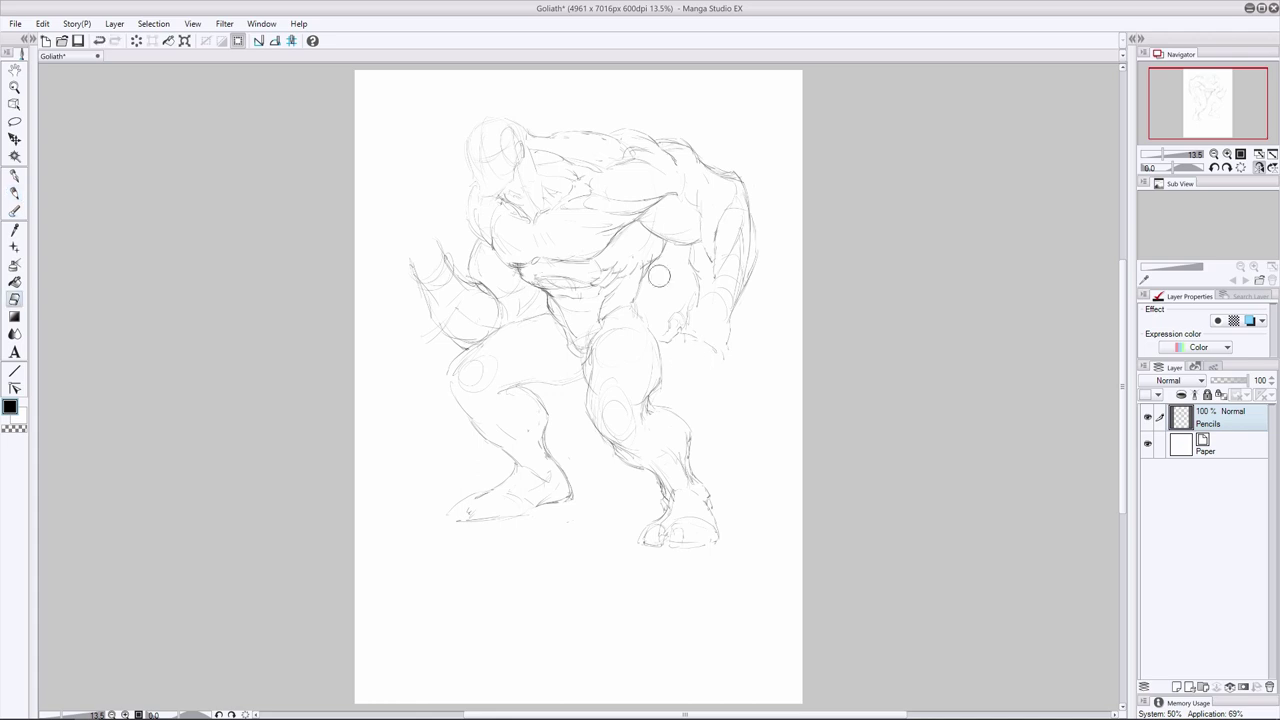
Redraw the near hand's thumb and knuckle area, and erase the rough finger lines
left_click(14, 193)
mouse_move(667, 338)
left_mouse_down()
mouse_move(655, 345)
mouse_move(678, 351)
left_mouse_up()
left_click_drag(689, 343, 689, 361)
mouse_move(680, 333)
left_mouse_down()
mouse_move(694, 353)
mouse_move(694, 339)
left_mouse_up()
mouse_move(702, 337)
left_mouse_down()
mouse_move(708, 367)
mouse_move(690, 392)
left_mouse_up()
left_click_drag(686, 372, 690, 393)
mouse_move(716, 360)
left_mouse_down()
mouse_move(692, 389)
mouse_move(695, 338)
left_mouse_up()
key("e")
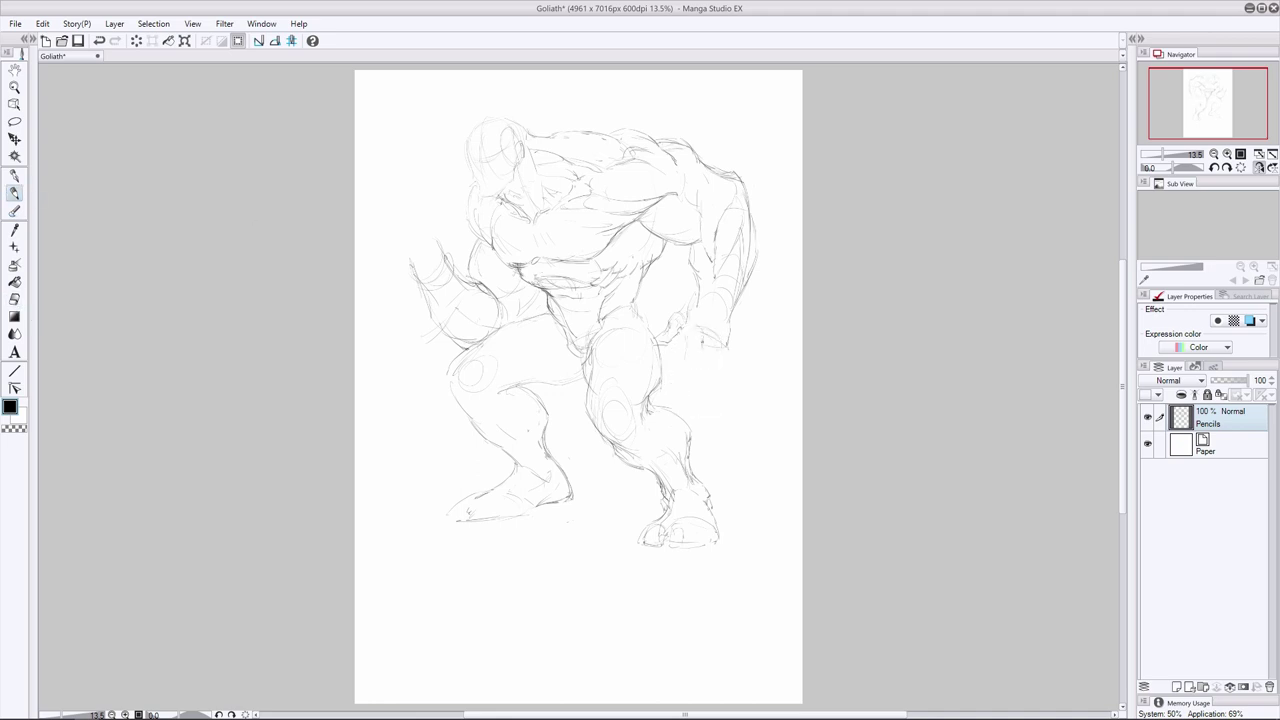
mouse_move(702, 350)
left_mouse_down()
mouse_move(712, 386)
mouse_move(732, 365)
left_mouse_up()
left_click_drag(714, 360, 724, 379)
left_click(99, 41)
mouse_move(692, 332)
left_mouse_down()
mouse_move(690, 377)
mouse_move(720, 368)
mouse_move(709, 386)
left_mouse_up()
key("ctrl+z")
key("ctrl+z")
Flip the canvas back horizontally and sketch the near hand's thumb and curled fingers beside the thigh
left_click(1260, 168)
left_click_drag(474, 326, 482, 334)
left_click_drag(469, 299, 496, 330)
left_click_drag(493, 330, 508, 342)
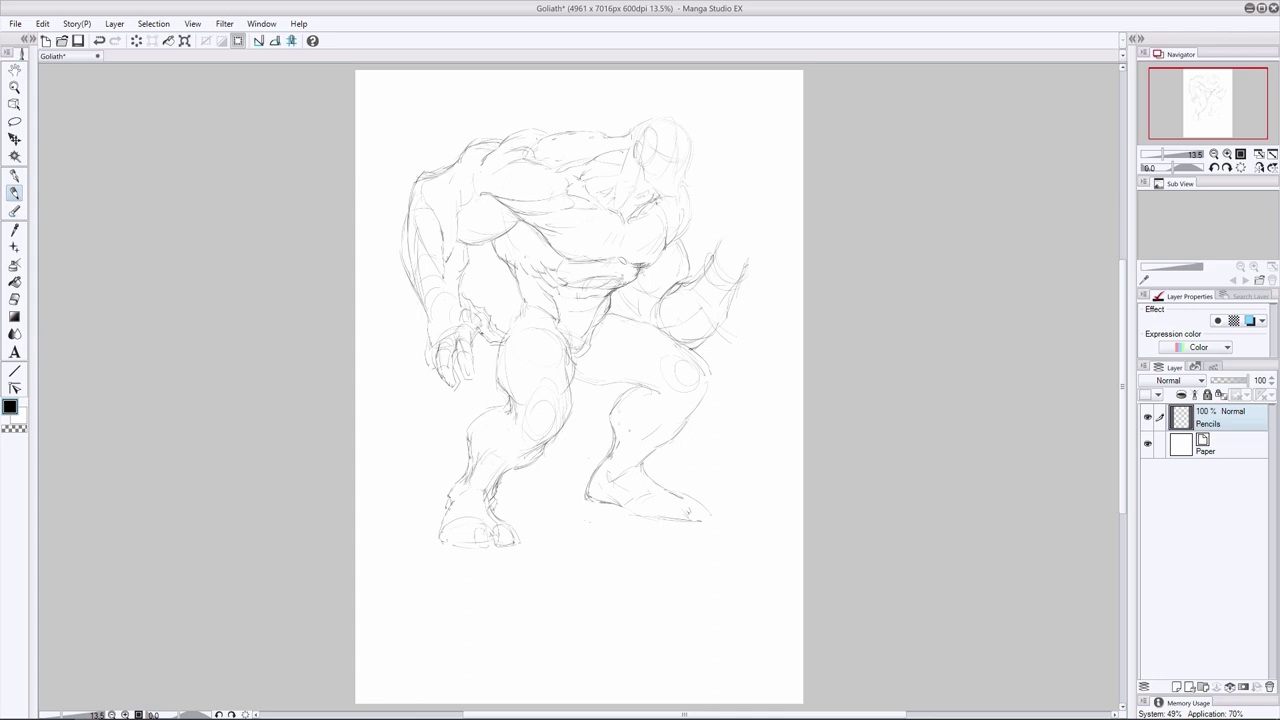
Erase the near hand's fingertips and redraw the fingers longer, pointing downward
left_click(14, 299)
mouse_move(456, 384)
left_mouse_down()
mouse_move(444, 362)
mouse_move(438, 375)
left_mouse_up()
left_click(14, 193)
left_click_drag(452, 368, 452, 406)
left_click_drag(428, 339, 440, 391)
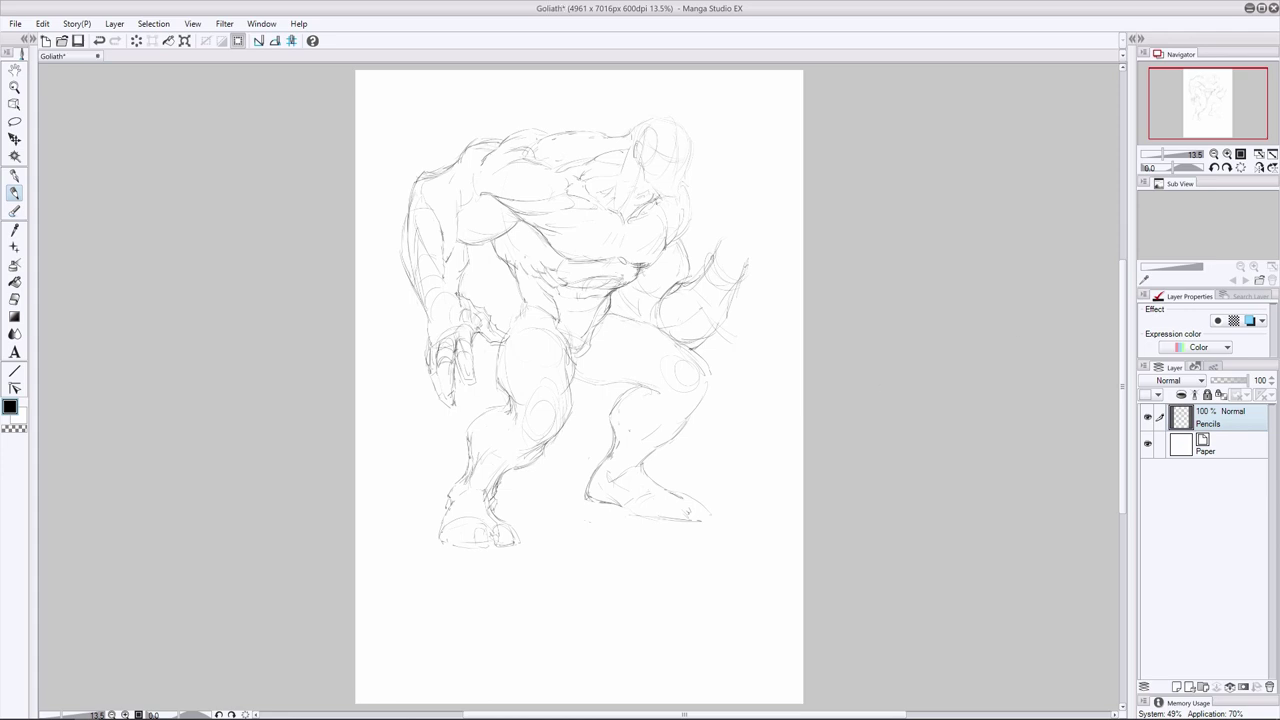
Try to rough in the raised far hand above the wrist and undo the strokes
left_click_drag(458, 265, 450, 290)
mouse_move(752, 263)
left_mouse_down()
mouse_move(770, 238)
mouse_move(725, 254)
left_mouse_up()
left_click_drag(736, 264, 765, 258)
mouse_move(754, 273)
left_mouse_down()
mouse_move(731, 298)
mouse_move(772, 207)
mouse_move(721, 247)
left_mouse_up()
key("ctrl+z")
key("ctrl+z")
key("ctrl+z")
key("ctrl+z")
key("ctrl+z")
key("ctrl+z")
left_click_drag(770, 210, 750, 234)
mouse_move(739, 243)
left_mouse_down()
mouse_move(725, 195)
mouse_move(722, 205)
mouse_move(776, 205)
mouse_move(764, 240)
left_mouse_up()
key("ctrl+z")
key("ctrl+z")
key("ctrl+z")
Sketch a clenched fist at the end of the raised far forearm
key("e")
key("p")
mouse_move(742, 282)
left_mouse_down()
mouse_move(759, 247)
mouse_move(721, 235)
mouse_move(744, 223)
mouse_move(764, 234)
left_mouse_up()
mouse_move(750, 182)
left_mouse_down()
mouse_move(732, 210)
mouse_move(714, 204)
mouse_move(757, 250)
mouse_move(777, 240)
mouse_move(722, 262)
left_mouse_up()
Select the raised fist, transform its size and angle, and reposition it over the wrist
key("m")
key("ctrl+t")
left_click_drag(789, 160, 780, 154)
left_click_drag(750, 210, 740, 222)
left_click_drag(761, 173, 771, 170)
key("Return")
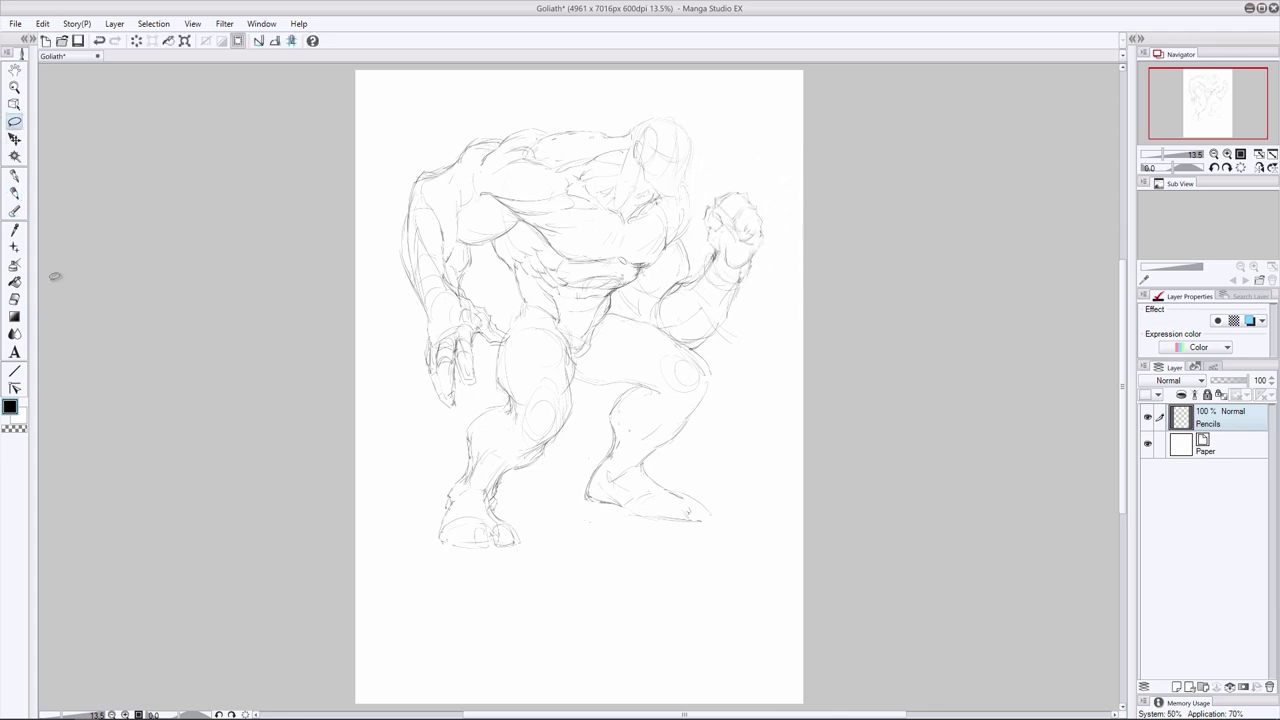
left_click(14, 139)
left_click_drag(760, 248, 755, 259)
key("ctrl+d")
key("p")
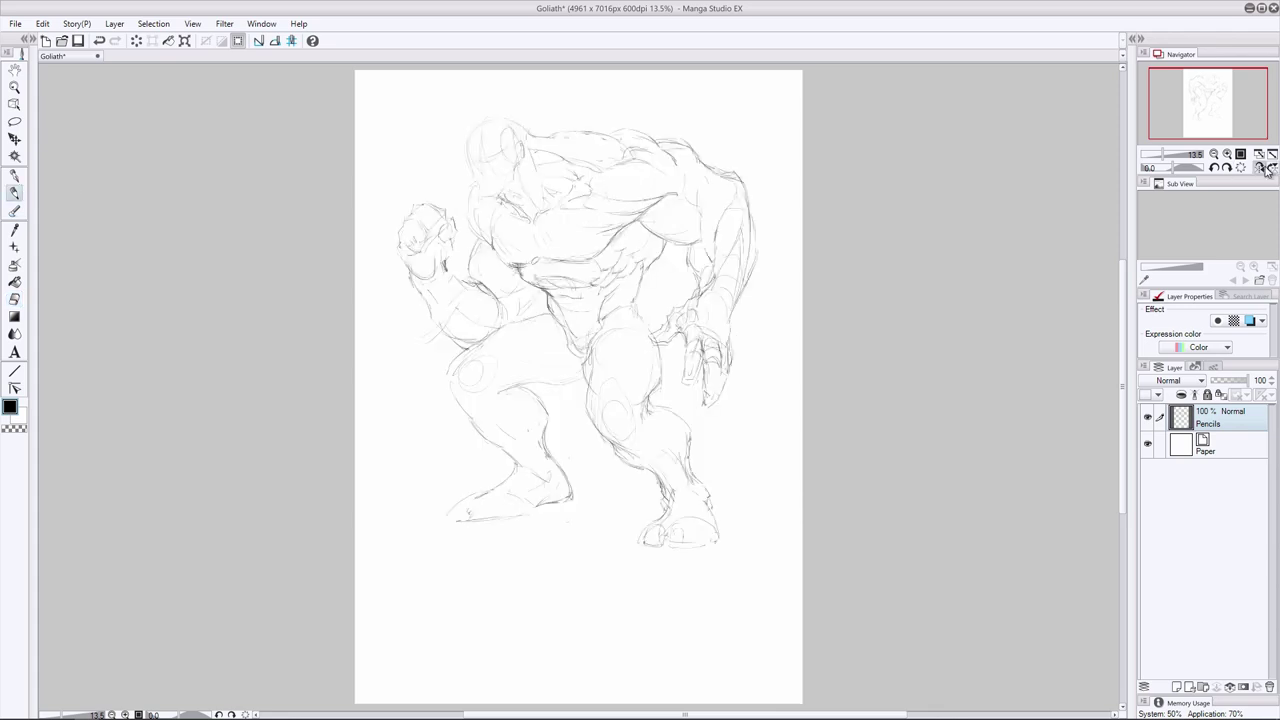
Flip the canvas horizontally and refine the raised fist's knuckles, thumb and curled fingers
left_click(1259, 167)
key("e")
mouse_move(448, 216)
left_mouse_down()
mouse_move(457, 236)
mouse_move(424, 277)
mouse_move(416, 253)
left_mouse_up()
left_click(8, 197)
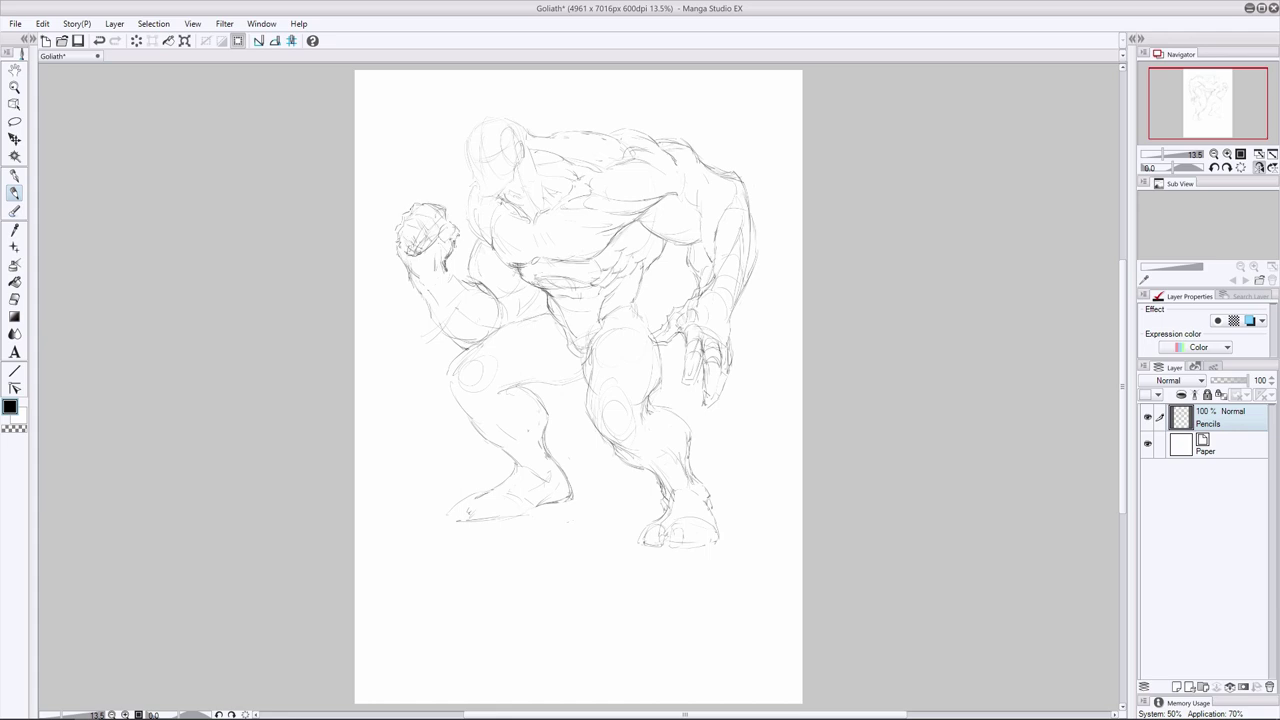
mouse_move(446, 222)
left_mouse_down()
mouse_move(439, 241)
mouse_move(460, 229)
left_mouse_up()
mouse_move(457, 218)
left_mouse_down()
mouse_move(444, 262)
mouse_move(457, 243)
left_mouse_up()
Clean up and lasso the raised fist, then transform it to sit slightly lower on the forearm
key("e")
left_click(15, 197)
left_click(15, 122)
left_click_drag(450, 270, 442, 280)
left_click(15, 139)
key("ctrl+t")
left_click_drag(518, 322, 524, 317)
mouse_move(455, 283)
left_mouse_down()
mouse_move(440, 325)
mouse_move(470, 288)
mouse_move(486, 324)
left_mouse_up()
key("Return")
key("ctrl+d")
key("p")
key("e")
key("p")
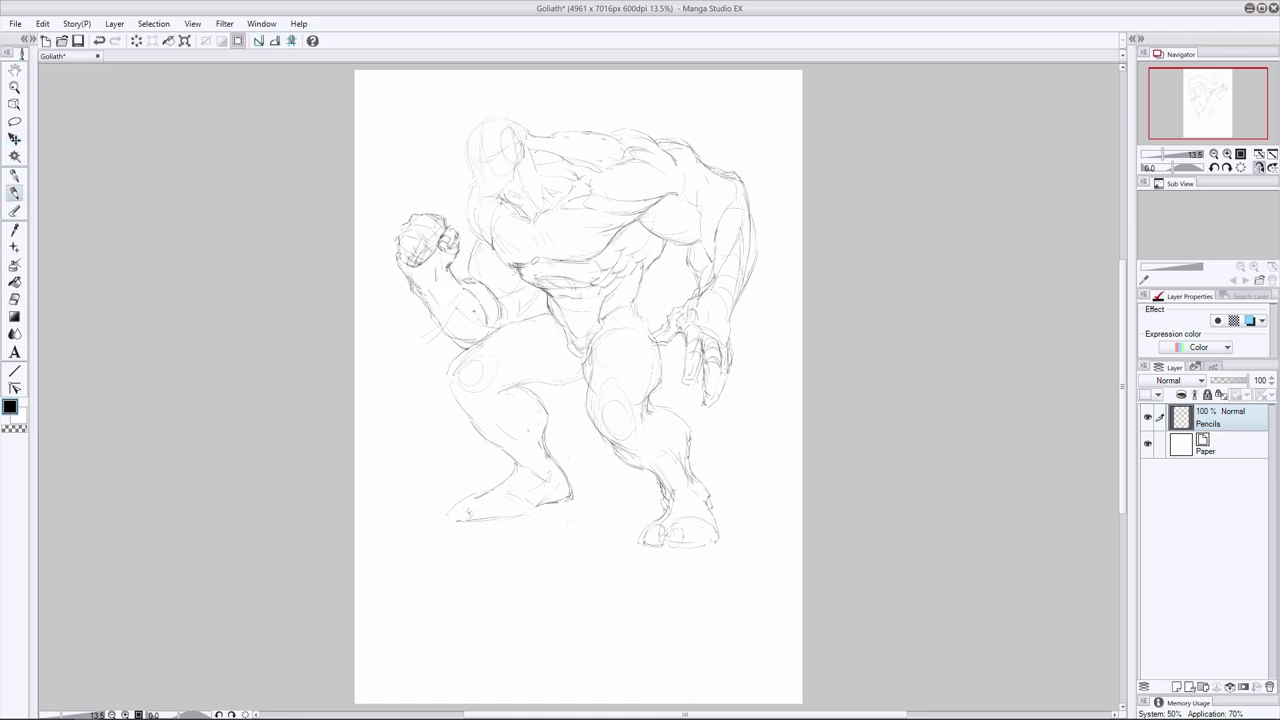
Define the raised arm's forearm and upper-arm muscles, and strengthen the fist, lower-face and skull outlines
mouse_move(446, 273)
left_mouse_down()
mouse_move(486, 307)
mouse_move(472, 326)
left_mouse_up()
mouse_move(438, 278)
left_mouse_down()
mouse_move(466, 344)
mouse_move(528, 306)
left_mouse_up()
left_click_drag(518, 312, 530, 290)
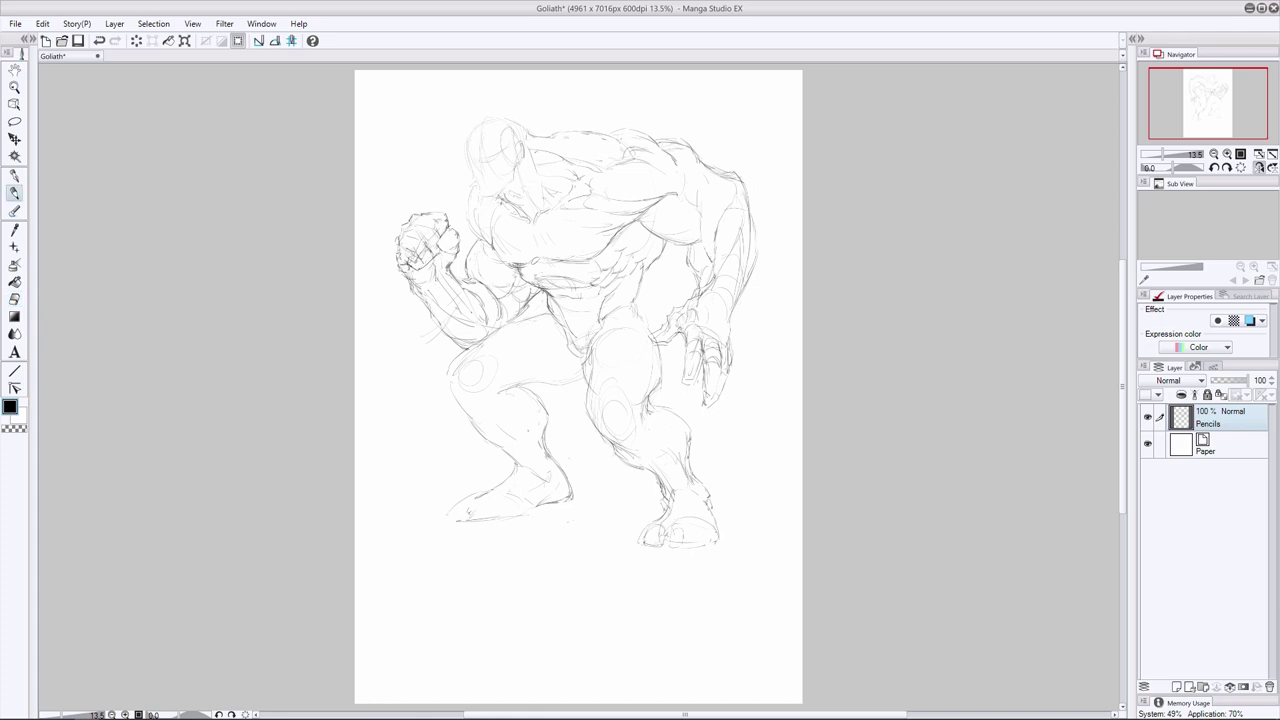
mouse_move(441, 238)
left_mouse_down()
mouse_move(451, 248)
mouse_move(404, 228)
left_mouse_up()
left_click_drag(512, 194, 482, 200)
left_click_drag(480, 120, 465, 157)
Sketch muscle lines on the near thigh and undo the last strokes
left_click_drag(621, 392, 633, 403)
mouse_move(635, 317)
left_mouse_down()
mouse_move(653, 351)
mouse_move(603, 327)
mouse_move(582, 405)
left_mouse_up()
left_click_drag(587, 361, 588, 411)
mouse_move(597, 337)
left_mouse_down()
mouse_move(592, 385)
mouse_move(603, 373)
left_mouse_up()
key("ctrl+z")
key("ctrl+z")
key("ctrl+z")
key("ctrl+z")
key("ctrl+z")
key("ctrl+z")
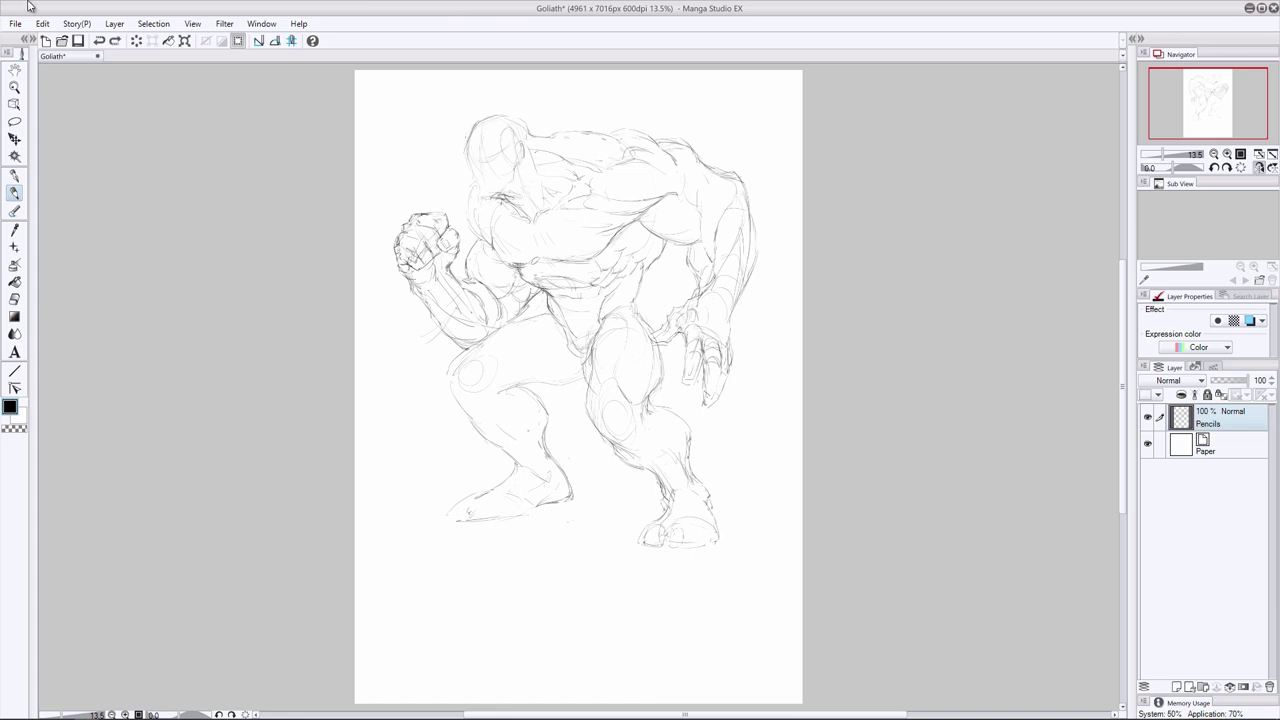
Draw the near thigh's upper muscle contours from the hip downward
left_click_drag(606, 322, 600, 350)
left_click_drag(598, 338, 590, 380)
left_click_drag(636, 322, 626, 352)
left_click_drag(626, 346, 612, 368)
left_click_drag(636, 304, 630, 328)
mouse_move(630, 318)
left_mouse_down()
mouse_move(628, 350)
mouse_move(638, 331)
left_mouse_up()
Erase rough lines on the near thigh and redraw its outer and inner contours down to the knee
key("e")
key("p")
left_click_drag(642, 334, 648, 402)
left_click_drag(602, 349, 596, 373)
mouse_move(616, 346)
left_mouse_down()
mouse_move(586, 370)
mouse_move(593, 345)
mouse_move(598, 404)
left_mouse_up()
left_click(13, 297)
left_click(14, 192)
left_click_drag(626, 374, 596, 424)
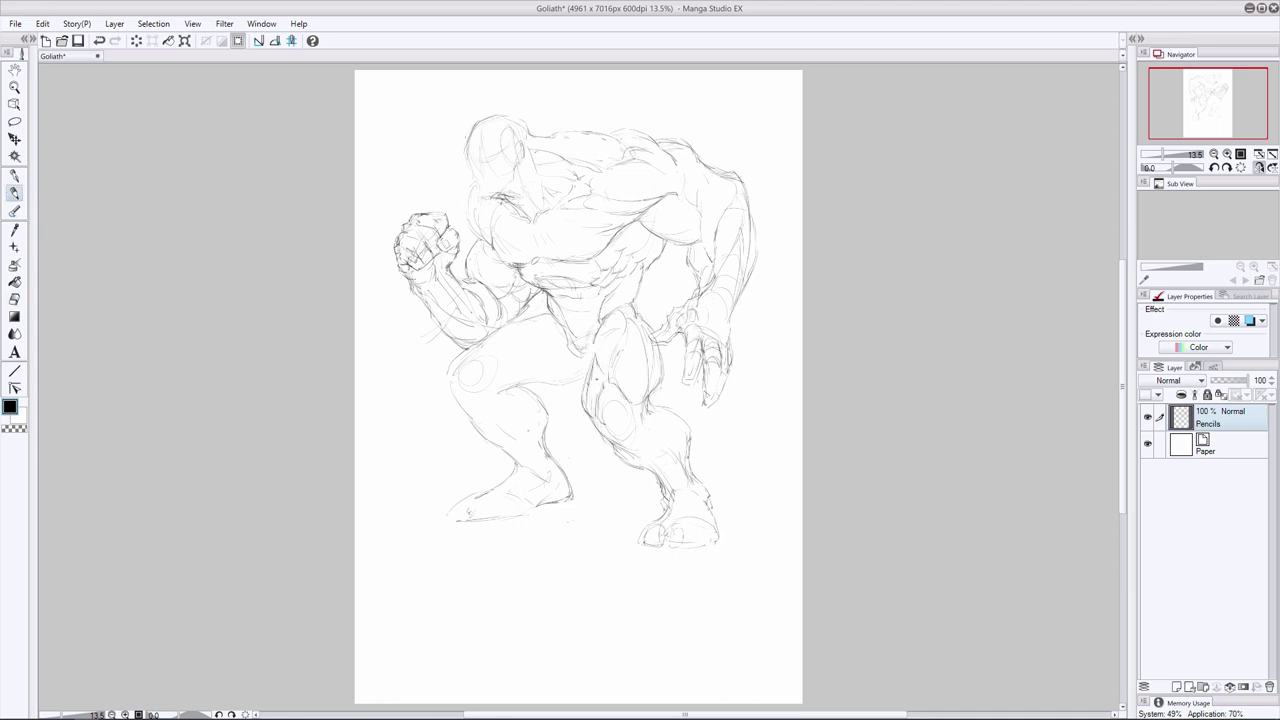
Rework the near leg's inner-thigh edge and erase the overlapping rough lines at the hip
left_click_drag(592, 355, 580, 391)
left_click_drag(581, 375, 588, 408)
key("e")
key("p")
left_click_drag(597, 337, 582, 377)
left_click_drag(595, 331, 580, 373)
left_click(14, 298)
mouse_move(634, 301)
left_mouse_down()
mouse_move(643, 333)
mouse_move(636, 321)
left_mouse_up()
Flip the canvas back horizontally and sketch the near thigh's central muscle shapes
left_click(1260, 168)
left_click(14, 193)
mouse_move(534, 340)
left_mouse_down()
mouse_move(548, 372)
mouse_move(559, 364)
left_mouse_up()
key("e")
key("p")
mouse_move(545, 316)
left_mouse_down()
mouse_move(526, 362)
mouse_move(562, 424)
mouse_move(578, 406)
mouse_move(513, 402)
left_mouse_up()
key("e")
key("p")
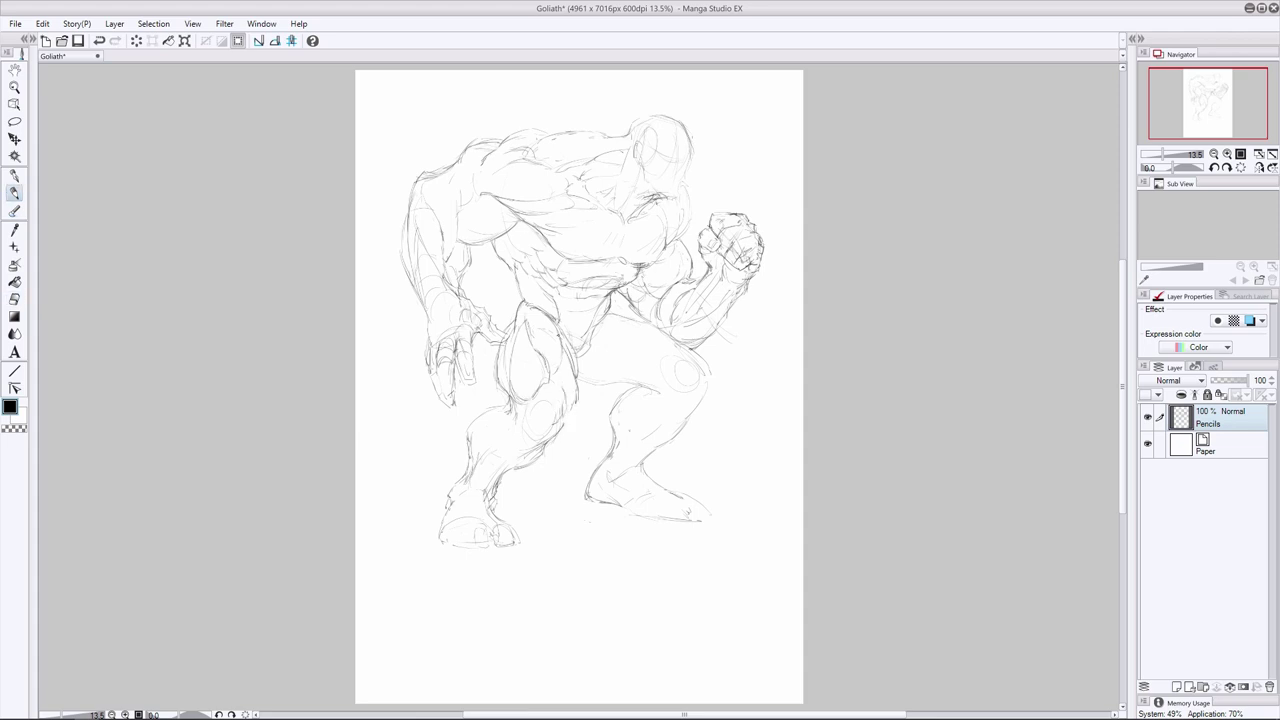
Redraw the near leg's contours from thigh to upper calf, erasing the loose lines around them
left_click_drag(559, 337, 576, 408)
left_click_drag(578, 394, 541, 444)
key("e")
mouse_move(529, 320)
left_mouse_down()
mouse_move(541, 374)
mouse_move(576, 407)
left_mouse_up()
key("p")
key("e")
left_click_drag(495, 359, 496, 383)
key("p")
mouse_move(532, 309)
left_mouse_down()
mouse_move(521, 327)
mouse_move(551, 388)
mouse_move(518, 392)
mouse_move(467, 454)
left_mouse_up()
key("e")
key("p")
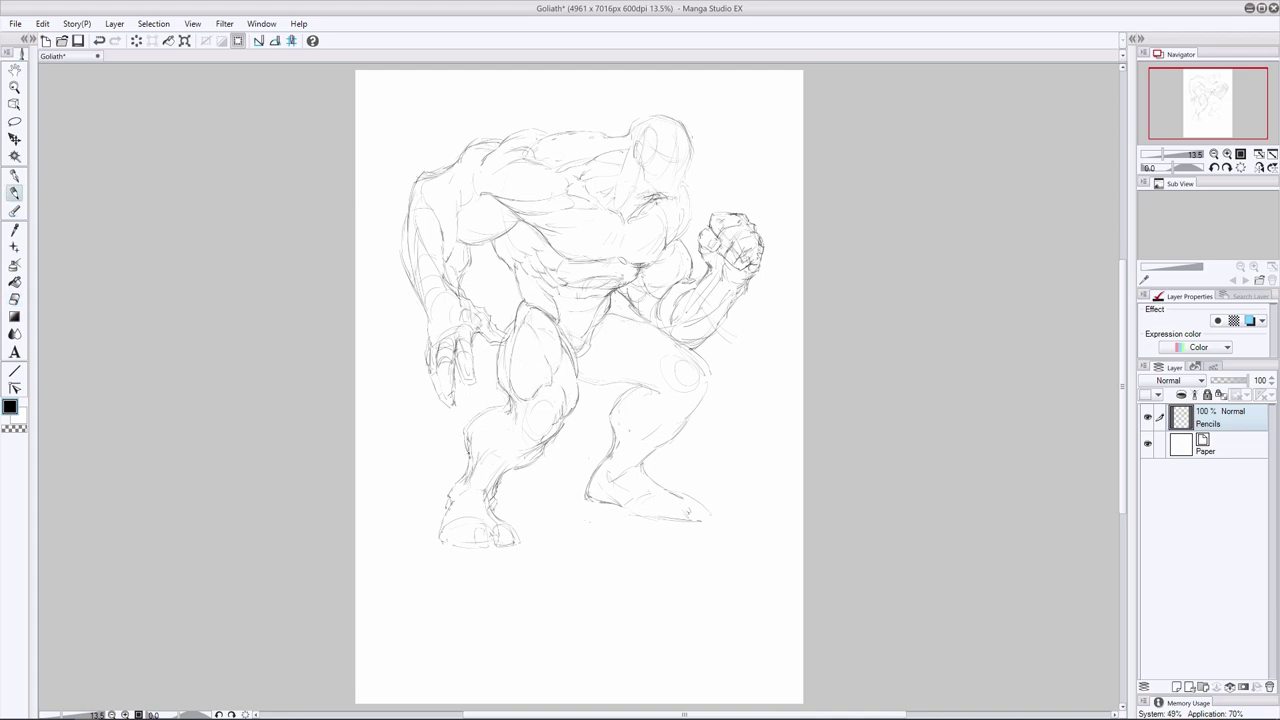
Erase the stray inner-thigh lines and sketch the near leg's kneecap
key("e")
left_click_drag(570, 356, 570, 376)
key("p")
left_click_drag(533, 403, 536, 425)
Sketch the far thigh's muscle lines from hip to knee, undoing and redrawing the lower stroke
left_click_drag(610, 338, 690, 416)
left_click_drag(612, 336, 668, 392)
mouse_move(609, 325)
left_mouse_down()
mouse_move(711, 377)
mouse_move(680, 393)
left_mouse_up()
key("ctrl+z")
mouse_move(592, 346)
left_mouse_down()
mouse_move(650, 384)
mouse_move(683, 380)
mouse_move(691, 364)
mouse_move(664, 390)
left_mouse_up()
Erase the far knee's construction circle and draw the far leg's knee and shin muscles
key("e")
key("p")
mouse_move(686, 354)
left_mouse_down()
mouse_move(692, 375)
mouse_move(687, 355)
left_mouse_up()
key("e")
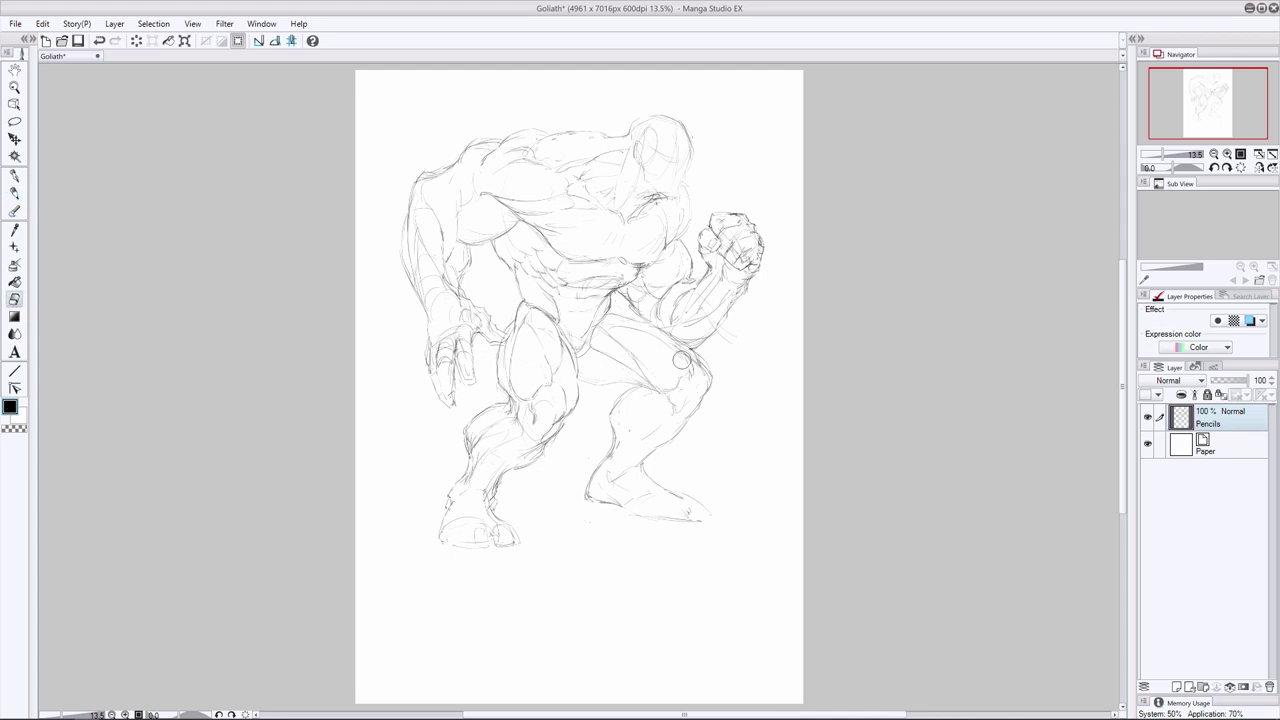
key("p")
left_click_drag(634, 388, 612, 406)
mouse_move(648, 418)
left_mouse_down()
mouse_move(668, 423)
mouse_move(617, 455)
left_mouse_up()
Sketch the far foot's toes, instep tendons, sole and heel
left_click_drag(619, 502, 673, 524)
left_click_drag(662, 510, 696, 522)
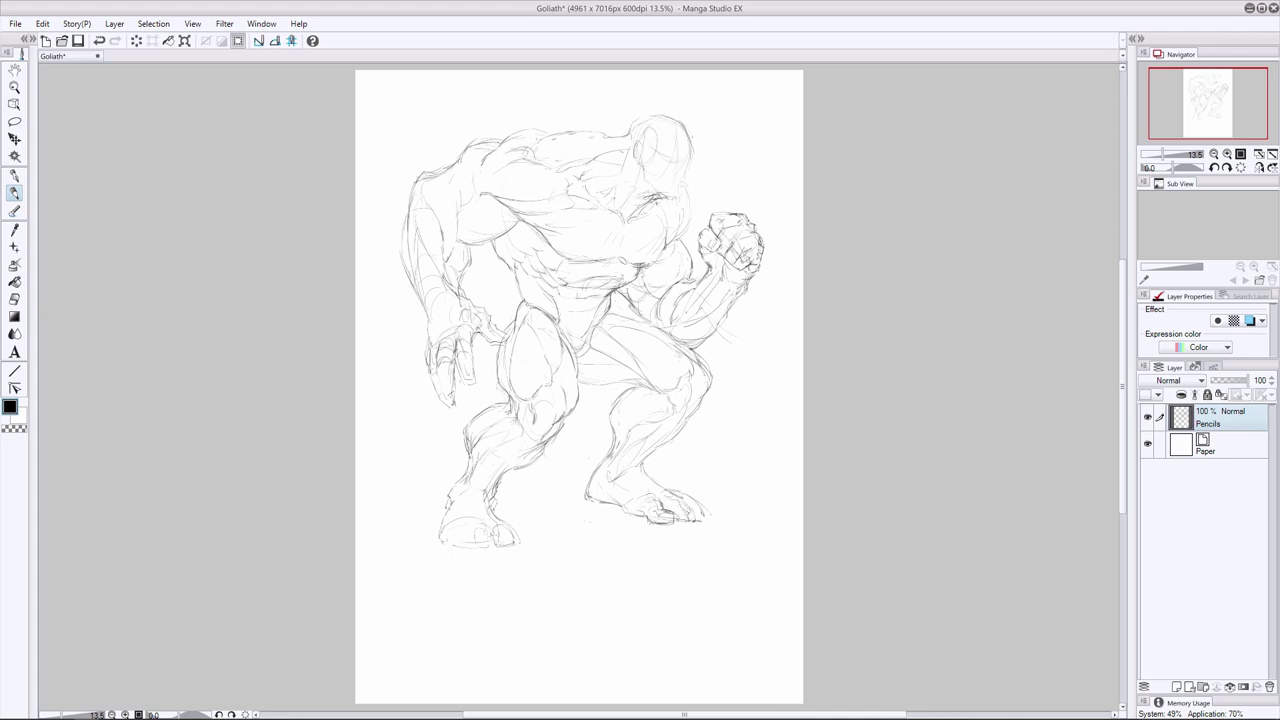
left_click_drag(636, 475, 662, 502)
left_click_drag(638, 474, 626, 491)
left_click_drag(627, 513, 637, 519)
left_click_drag(601, 503, 623, 511)
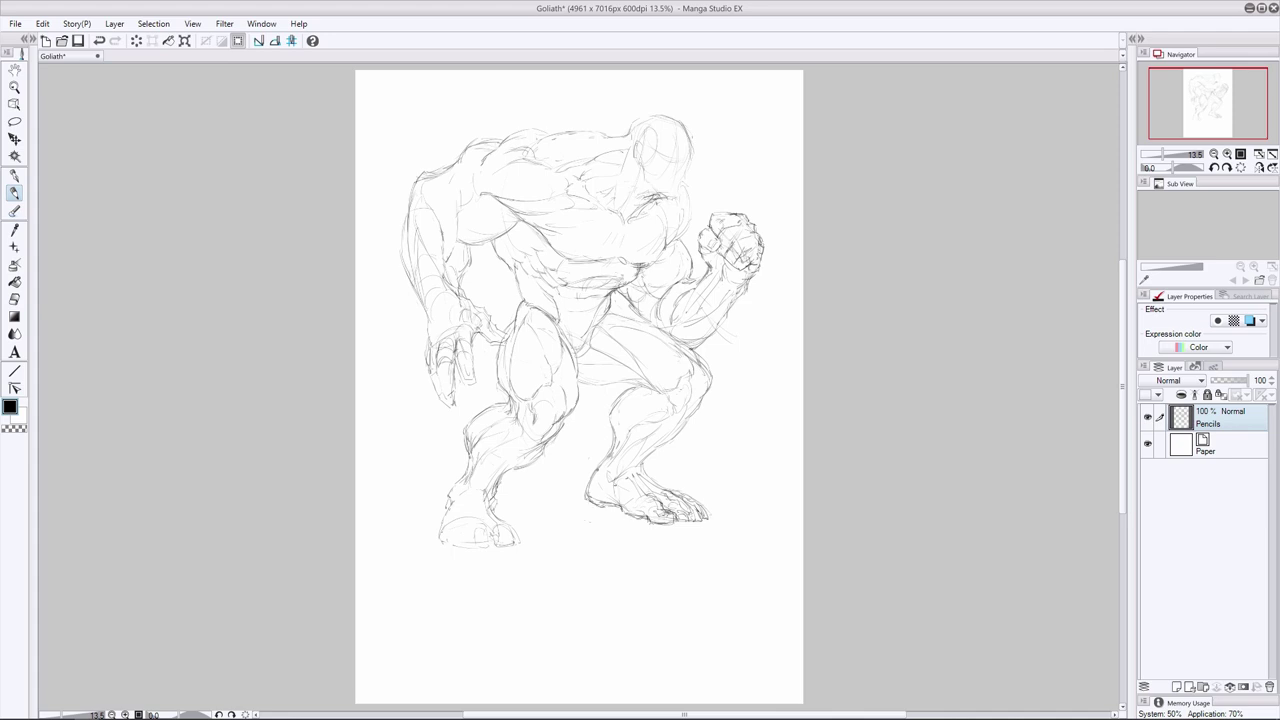
Scale the whole figure down slightly and move it higher on the page
left_click(14, 299)
left_click(16, 122)
key("ctrl+t")
left_click_drag(766, 549, 734, 473)
key("Return")
left_click(14, 193)
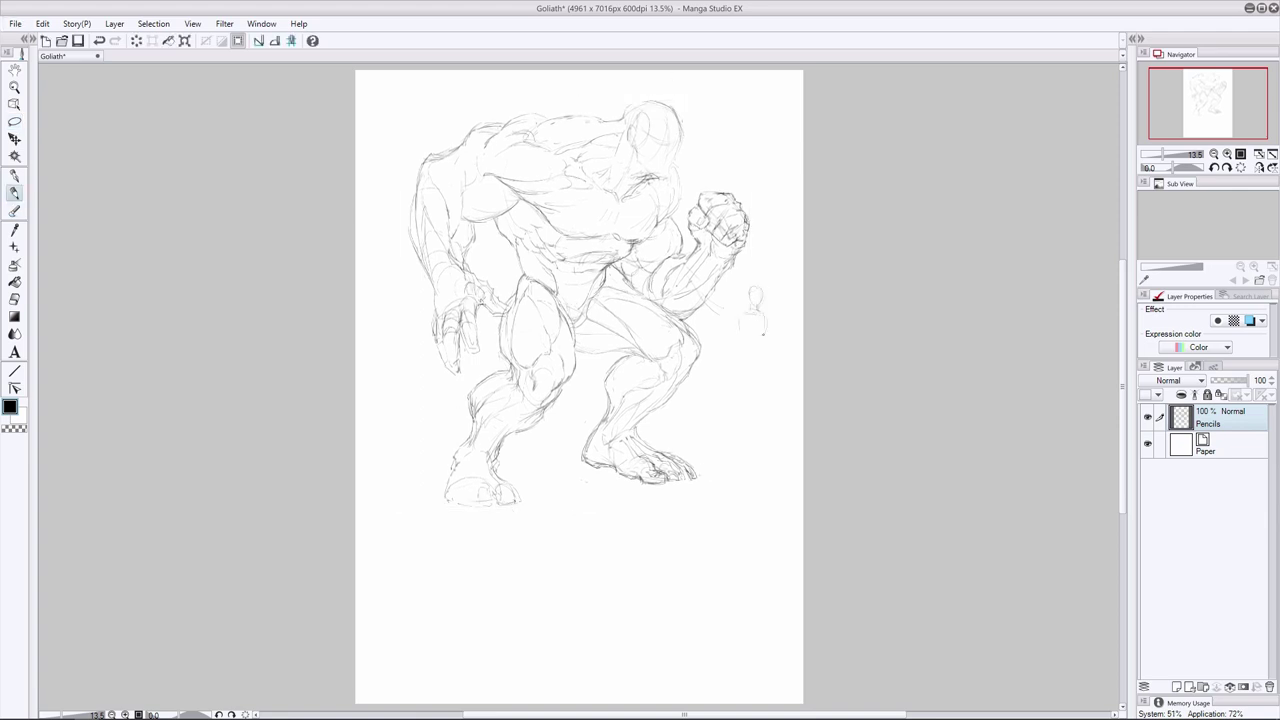
Sketch a small standing human figure for scale beside the giant's far leg, with torso, arms and legs
left_click_drag(763, 334, 761, 348)
left_click_drag(744, 322, 743, 347)
left_click_drag(743, 348, 760, 349)
left_click_drag(740, 332, 767, 380)
left_click_drag(748, 362, 744, 394)
left_click_drag(750, 290, 727, 374)
left_click_drag(769, 320, 776, 376)
mouse_move(763, 390)
left_mouse_down()
mouse_move(759, 420)
mouse_move(766, 394)
left_mouse_up()
mouse_move(764, 392)
left_mouse_down()
mouse_move(766, 444)
mouse_move(740, 406)
left_mouse_up()
left_click_drag(738, 366, 730, 412)
left_click_drag(730, 428, 726, 450)
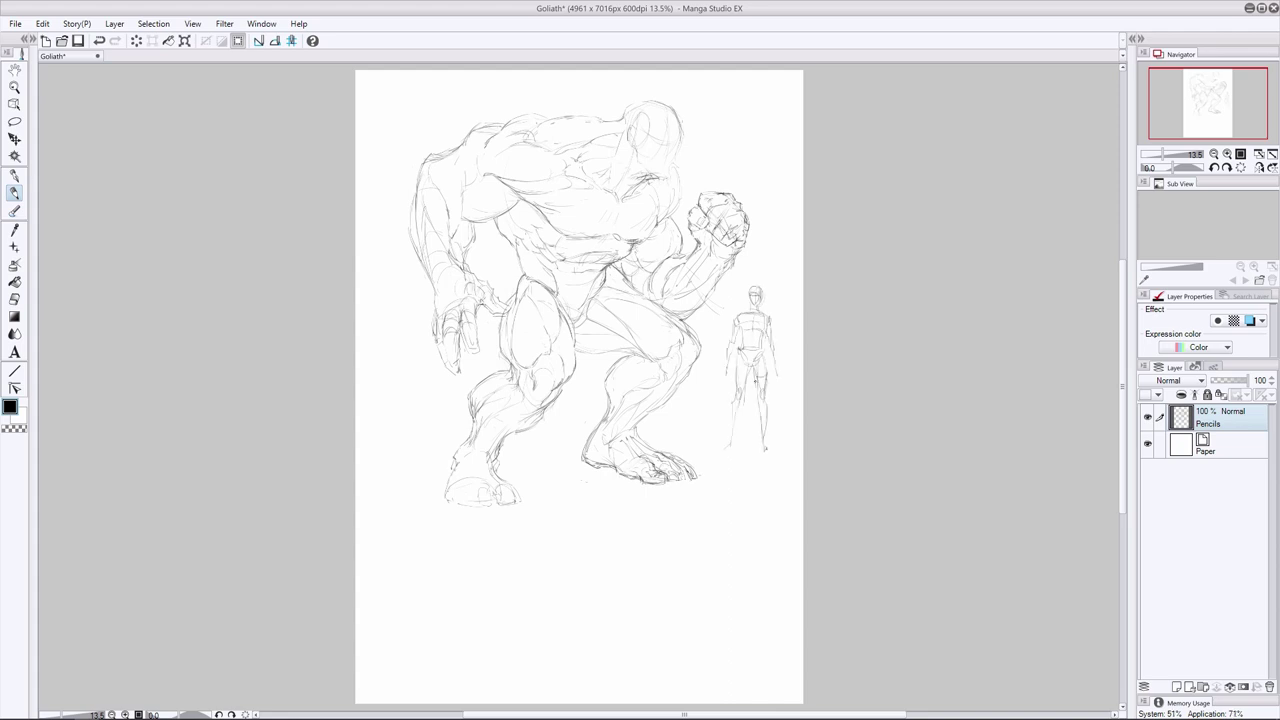
Redraw the small figure's head, then lasso the figure and move it down toward the giant's foot level
key("e")
key("p")
mouse_move(752, 284)
left_mouse_down()
mouse_move(766, 331)
mouse_move(767, 315)
left_mouse_up()
left_click(14, 122)
left_click_drag(785, 449, 767, 468)
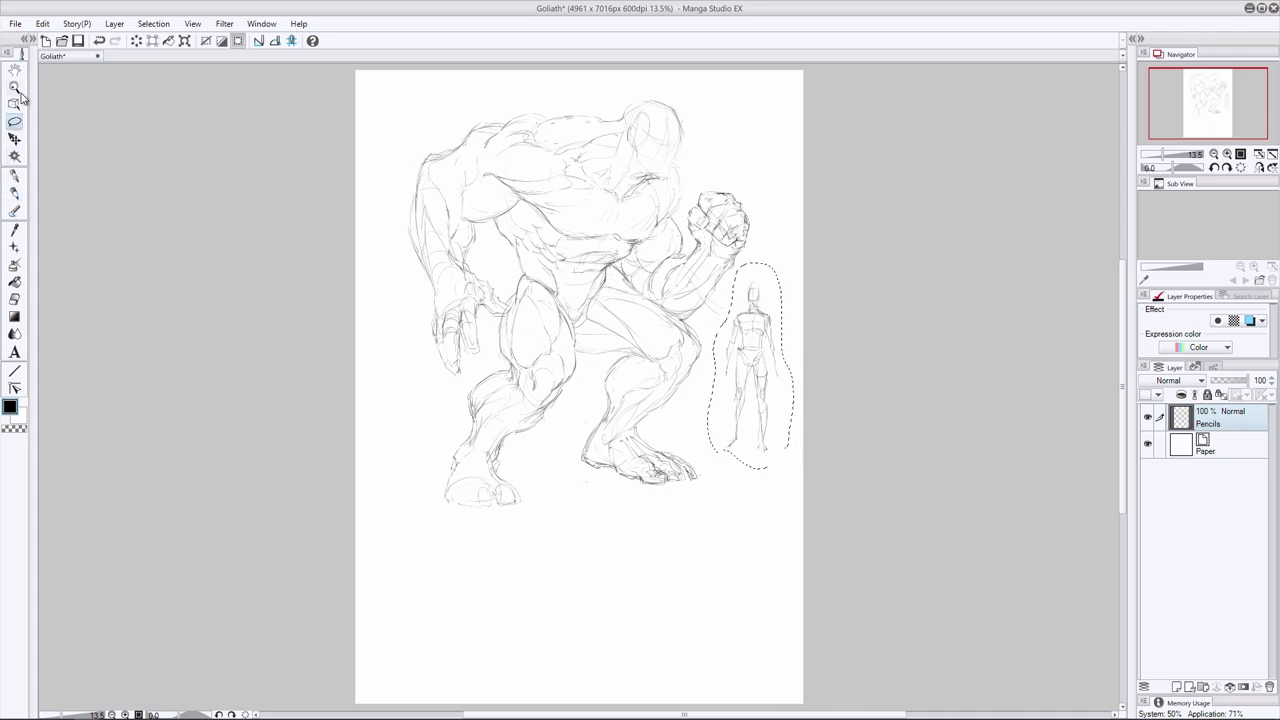
left_click(14, 139)
left_click_drag(731, 408, 729, 449)
key("ctrl+d")
Scale both figures down together, reposition them on the page, and touch up the pencil lines
key("ctrl+t")
left_click_drag(780, 100, 764, 117)
left_click_drag(640, 198, 637, 195)
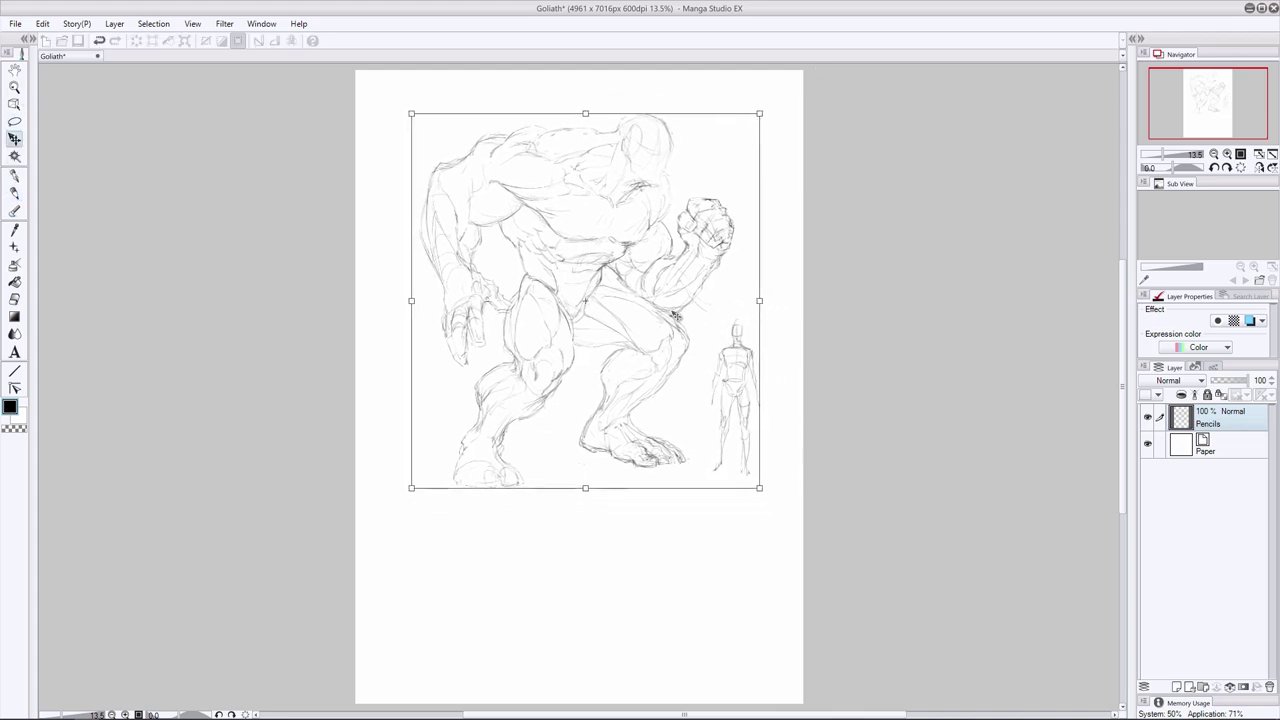
key("Return")
key("p")
key("e")
key("p")
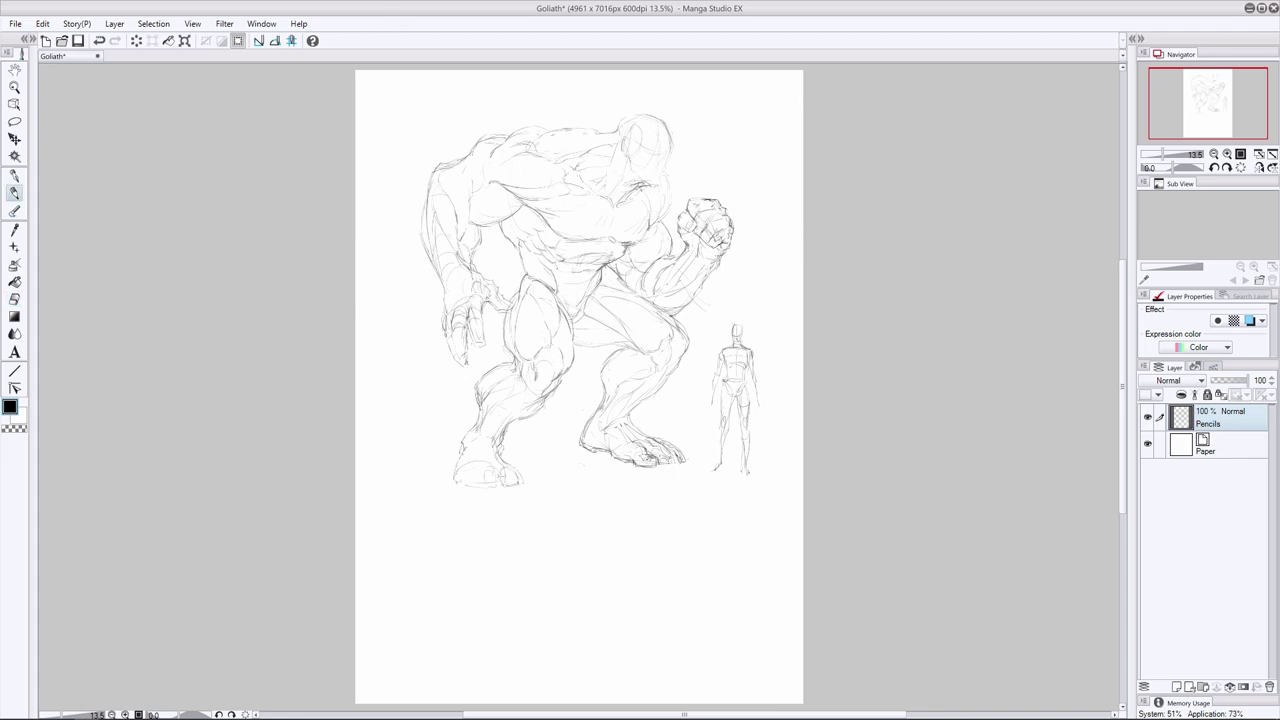
Sketch the rough head, shoulder and torso of a small hunched figure in the empty space below the giant
left_click_drag(458, 522, 460, 561)
mouse_move(412, 531)
left_mouse_down()
mouse_move(440, 594)
mouse_move(430, 545)
mouse_move(470, 522)
left_mouse_up()
left_click(14, 299)
left_click(14, 193)
mouse_move(404, 568)
left_mouse_down()
mouse_move(424, 598)
mouse_move(438, 594)
mouse_move(430, 632)
mouse_move(471, 605)
left_mouse_up()
Lasso the new torso sketch, move it right to below the giant's far foot, and scale it down slightly
left_click(14, 121)
left_click(15, 138)
left_click_drag(436, 562, 612, 540)
key("ctrl+t")
left_click_drag(684, 614, 679, 607)
key("Return")
key("ctrl+d")
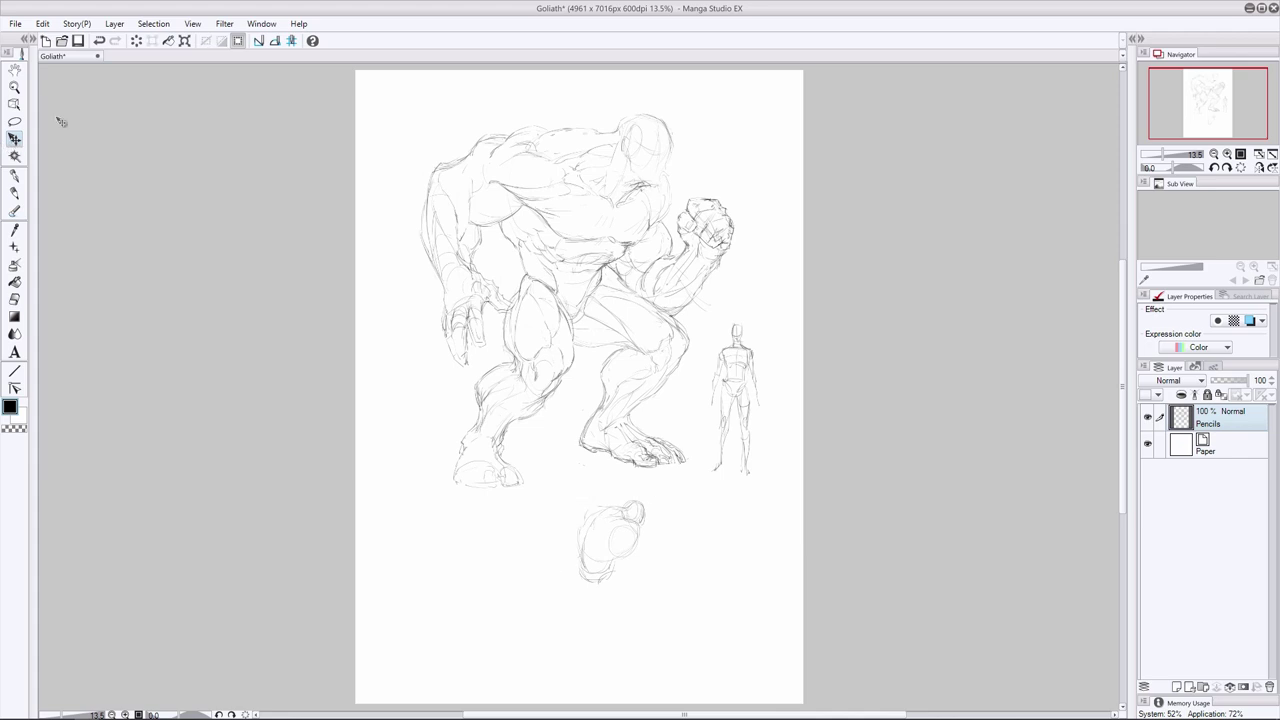
Sketch the small hunched figure's waist, hips and bent front leg with knee and foot
key("p")
mouse_move(620, 574)
left_mouse_down()
mouse_move(636, 590)
mouse_move(600, 595)
left_mouse_up()
mouse_move(600, 594)
left_mouse_down()
mouse_move(640, 610)
mouse_move(613, 645)
left_mouse_up()
left_click_drag(615, 652, 634, 645)
left_click_drag(581, 571, 586, 594)
left_click_drag(587, 594, 646, 612)
left_click_drag(647, 608, 622, 660)
left_click_drag(622, 660, 649, 648)
left_click(14, 299)
mouse_move(596, 610)
left_mouse_down()
mouse_move(634, 643)
mouse_move(616, 632)
left_mouse_up()
Rework the upper contour of the giant's far thigh and redraw the outside of its knee
left_click(15, 193)
left_click(15, 301)
mouse_move(632, 288)
left_mouse_down()
mouse_move(662, 316)
mouse_move(611, 285)
left_mouse_up()
left_click(15, 193)
mouse_move(651, 298)
left_mouse_down()
mouse_move(662, 312)
mouse_move(655, 299)
mouse_move(626, 302)
mouse_move(637, 305)
left_mouse_up()
left_click(15, 300)
left_click(15, 193)
left_click_drag(641, 305, 684, 323)
mouse_move(680, 319)
left_mouse_down()
mouse_move(689, 339)
mouse_move(659, 305)
mouse_move(693, 337)
mouse_move(671, 374)
left_mouse_up()
left_click(15, 299)
left_click(15, 193)
left_click(15, 299)
left_click(15, 193)
Define the inner knee of the giant's far leg and darken the underside of the thigh
mouse_move(641, 305)
left_mouse_down()
mouse_move(668, 320)
mouse_move(617, 285)
mouse_move(653, 347)
mouse_move(675, 340)
left_mouse_up()
left_click(15, 299)
left_click(15, 193)
mouse_move(666, 312)
left_mouse_down()
mouse_move(679, 326)
mouse_move(647, 341)
left_mouse_up()
mouse_move(654, 343)
left_mouse_down()
mouse_move(677, 334)
mouse_move(670, 356)
mouse_move(592, 352)
left_mouse_up()
key("e")
key("p")
left_click_drag(608, 346, 574, 354)
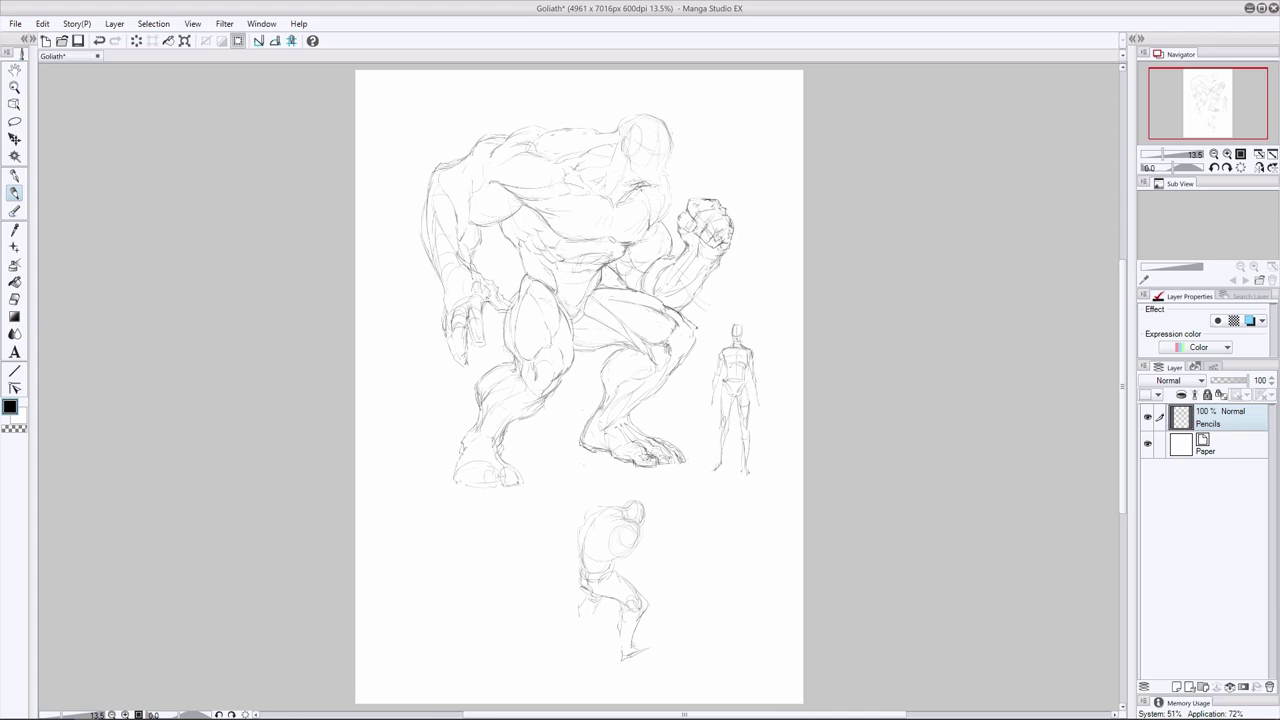
Erase the rough excess lines around the giant's far knee and tidy its contour
key("e")
key("p")
key("e")
left_click_drag(676, 320, 668, 350)
mouse_move(688, 320)
left_mouse_down()
mouse_move(696, 329)
mouse_move(669, 348)
left_mouse_up()
key("p")
Lighten and redraw the lines where the giant's far thigh meets the hip
key("e")
left_click_drag(622, 289, 591, 294)
key("p")
key("e")
key("p")
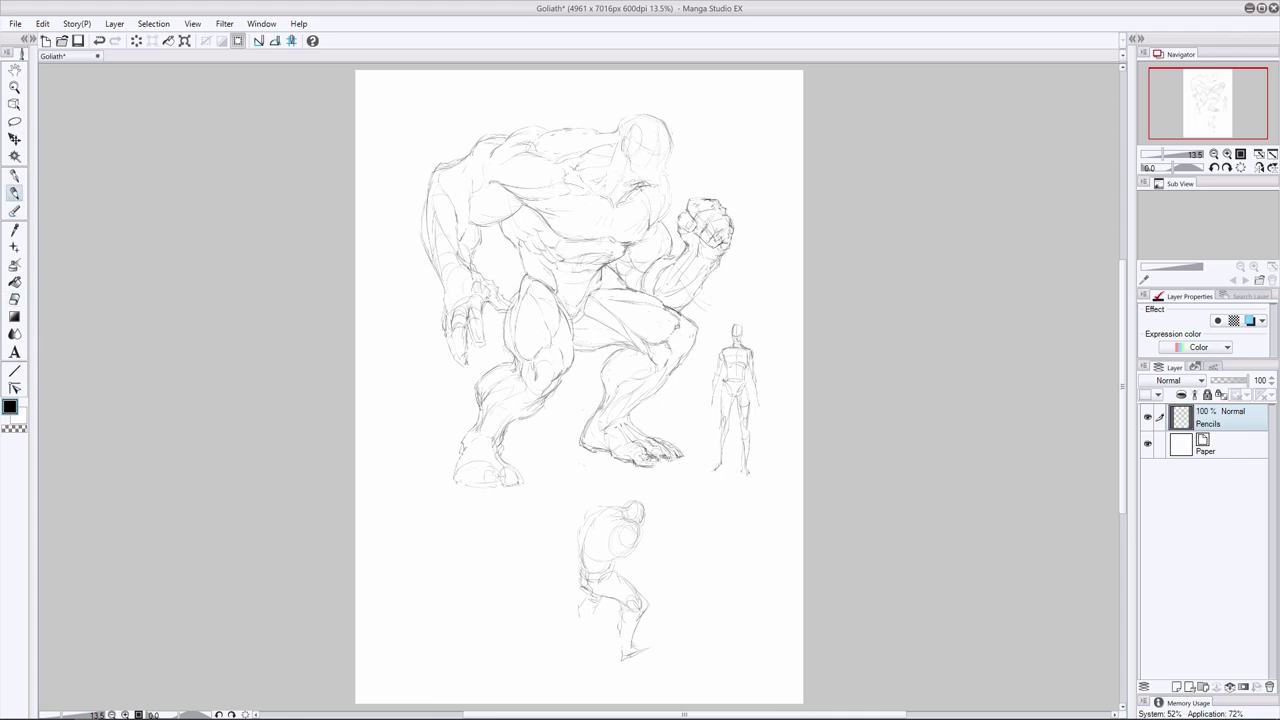
left_click(15, 299)
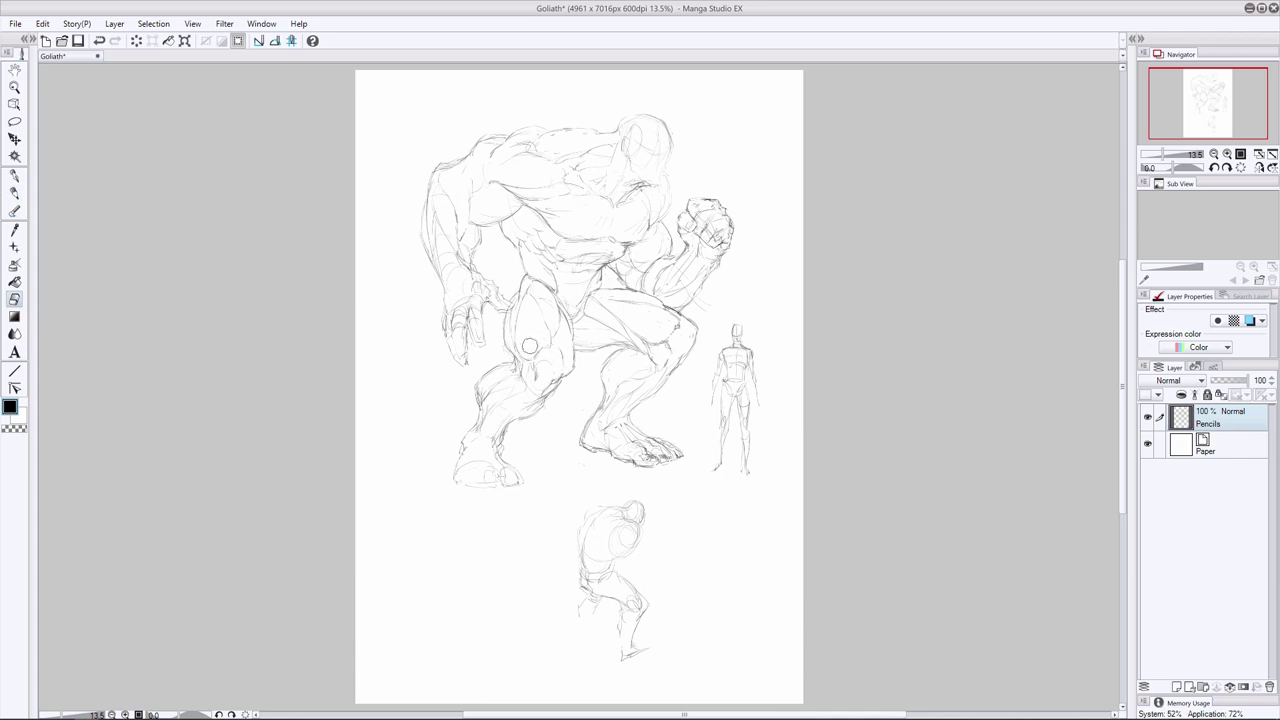
left_click(15, 193)
Sketch the small hunched figure's shoulders and forward-reaching arm, and touch up the giant's far thigh
mouse_move(642, 530)
left_mouse_down()
mouse_move(622, 552)
mouse_move(638, 510)
mouse_move(582, 522)
left_mouse_up()
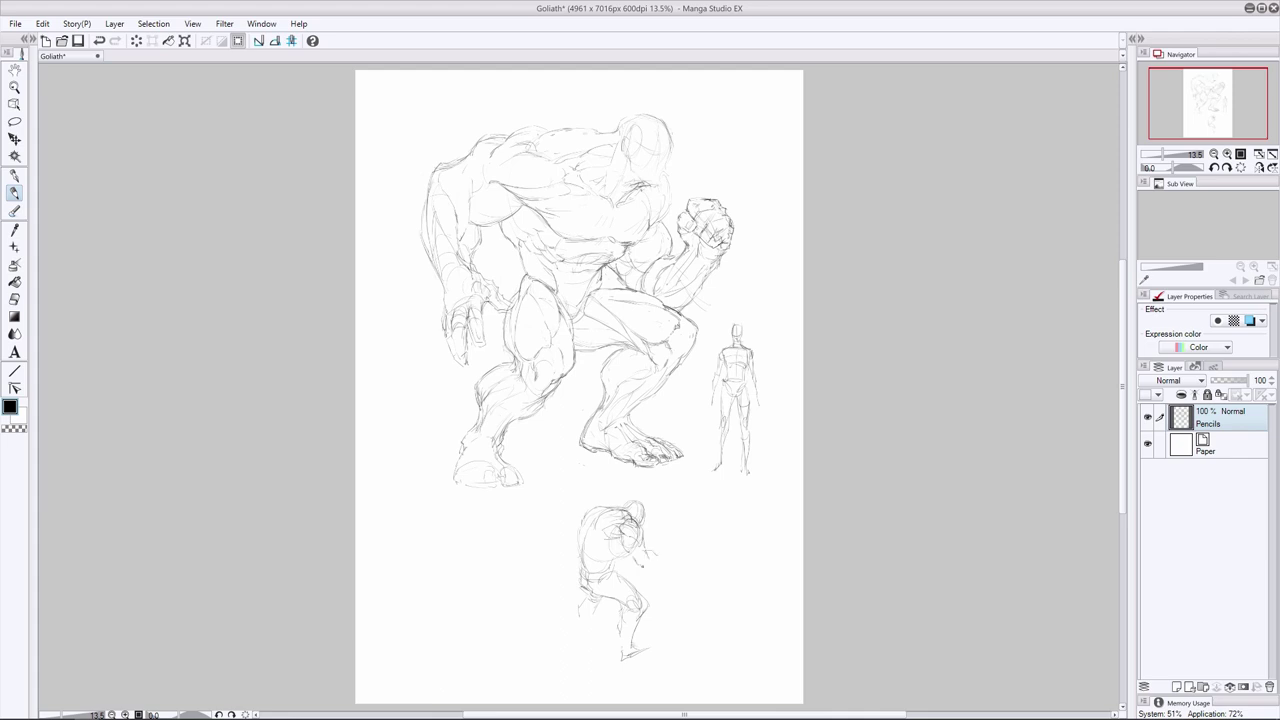
mouse_move(670, 311)
left_mouse_down()
mouse_move(692, 323)
mouse_move(649, 297)
mouse_move(622, 301)
mouse_move(634, 301)
left_mouse_up()
left_click(15, 299)
left_click(15, 193)
key("e")
key("p")
key("e")
key("p")
mouse_move(628, 349)
left_mouse_down()
mouse_move(578, 354)
mouse_move(622, 343)
left_mouse_up()
key("e")
key("p")
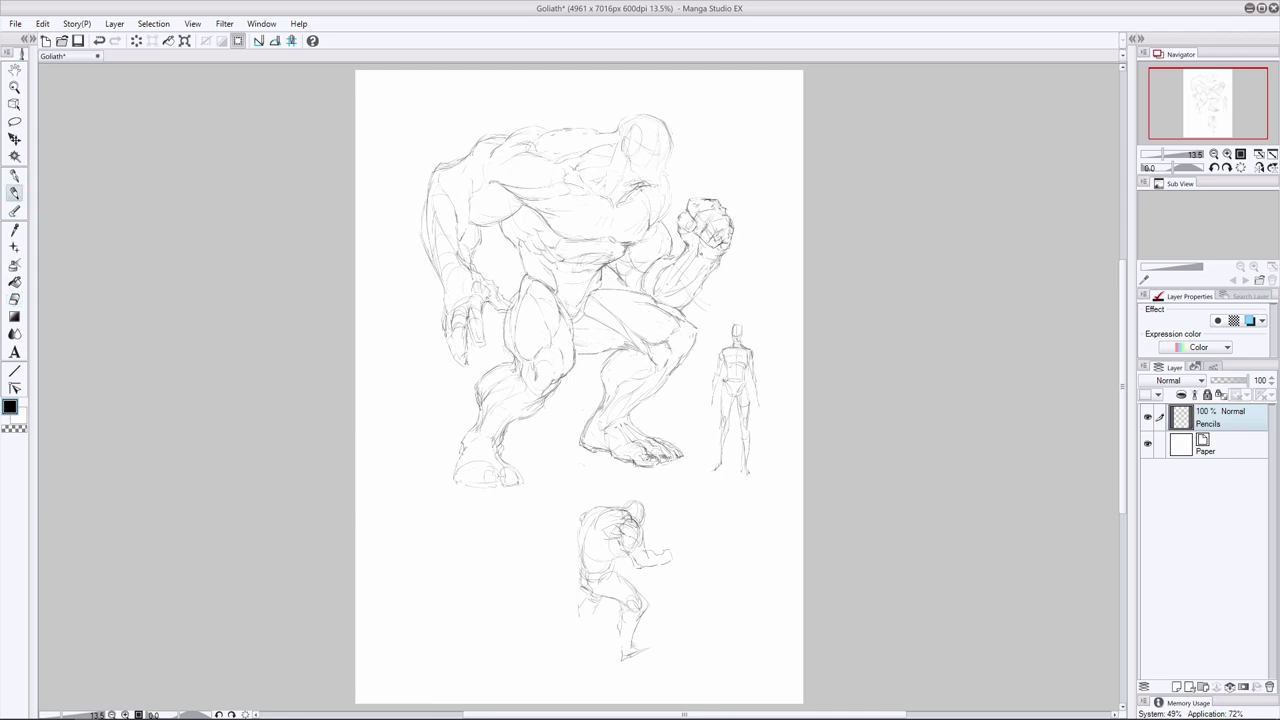
Add muscle lines to the giant's far thigh and calf, and sketch the small hunched figure's rear lower leg
key("e")
left_click_drag(690, 322, 648, 308)
key("p")
mouse_move(649, 353)
left_mouse_down()
mouse_move(661, 361)
mouse_move(627, 374)
left_mouse_up()
left_click_drag(657, 366, 606, 418)
left_click(14, 299)
left_click(14, 193)
Touch up the contours of the giant's raised forearm and the far edge of its chest
left_click_drag(708, 279, 704, 289)
mouse_move(710, 275)
left_mouse_down()
mouse_move(682, 310)
mouse_move(695, 277)
left_mouse_up()
key("e")
key("p")
left_click_drag(674, 188, 668, 214)
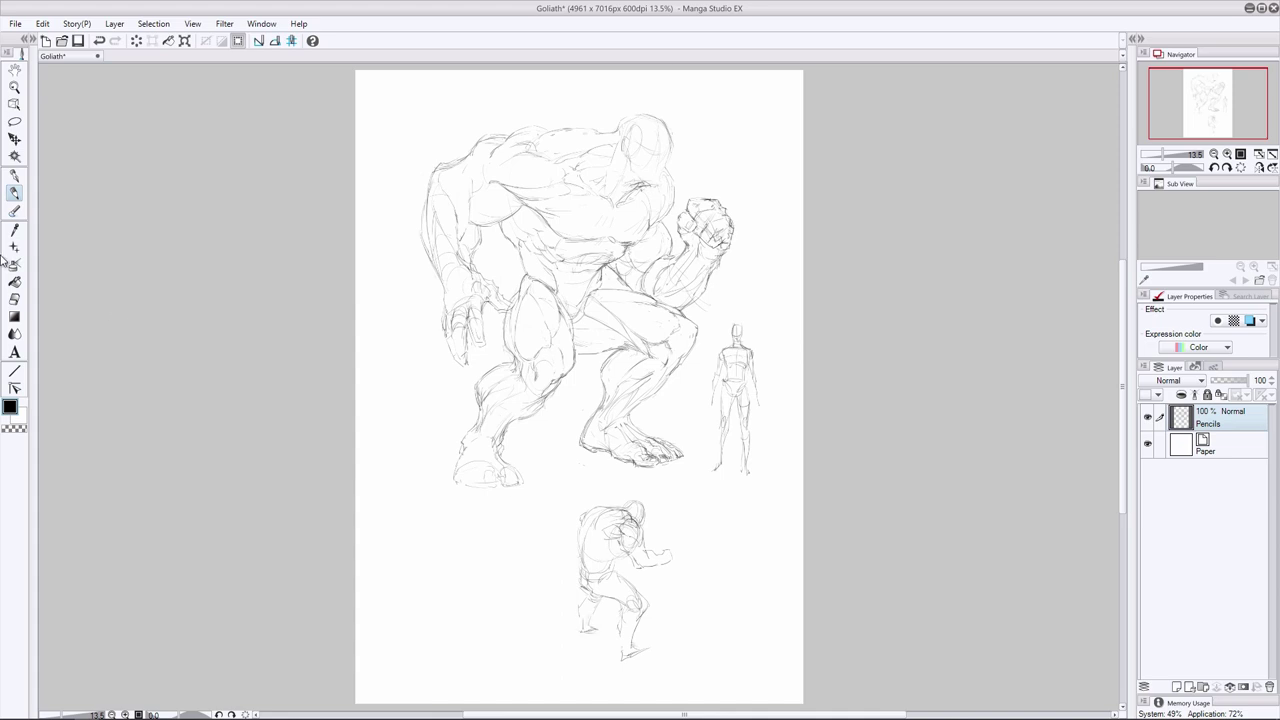
Sketch a long rifle in the small hunched figure's hands and a backpack on its back
left_click_drag(648, 570, 731, 552)
left_click_drag(724, 552, 730, 561)
left_click_drag(578, 510, 617, 520)
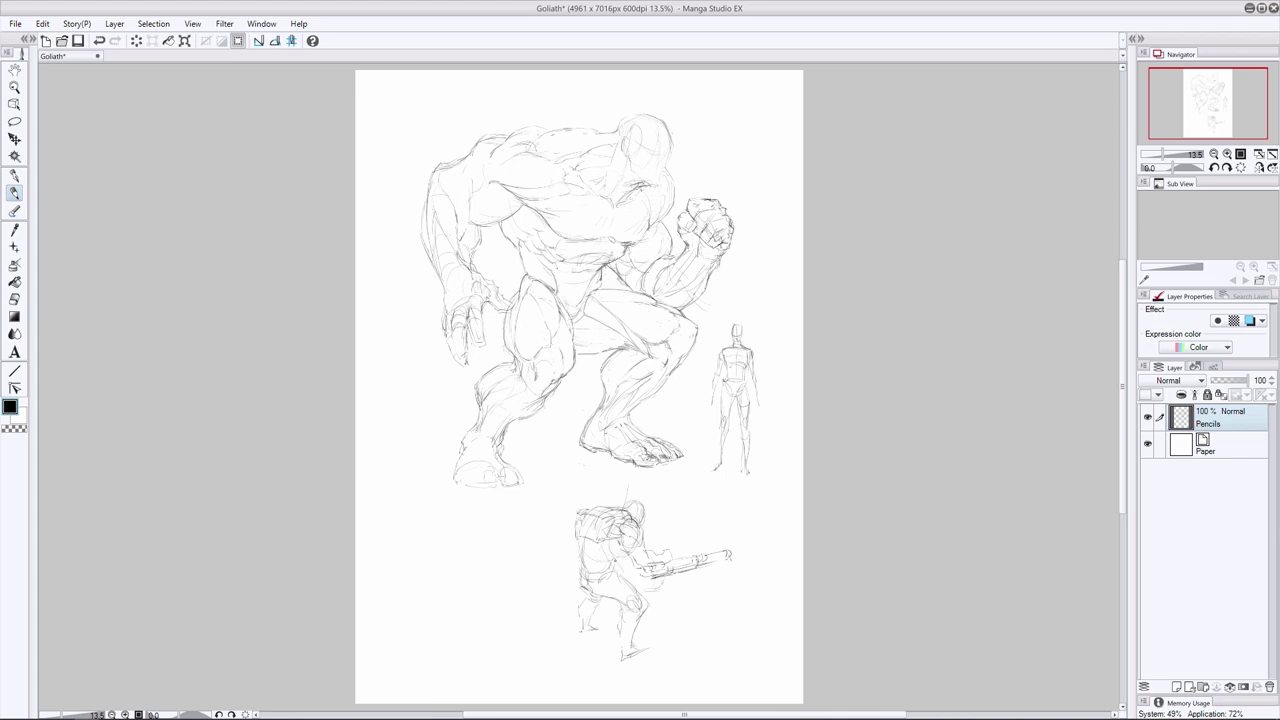
Add coat-tail lines to the small armed figure and rework its backpack into a boxy framed pack
left_click_drag(632, 590, 660, 578)
mouse_move(605, 544)
left_mouse_down()
mouse_move(614, 513)
mouse_move(630, 578)
left_mouse_up()
key("ctrl+z")
key("ctrl+z")
key("ctrl+z")
key("ctrl+z")
mouse_move(612, 526)
left_mouse_down()
mouse_move(622, 559)
mouse_move(570, 579)
left_mouse_up()
left_click(14, 299)
left_click(14, 193)
mouse_move(579, 521)
left_mouse_down()
mouse_move(611, 515)
mouse_move(573, 538)
left_mouse_up()
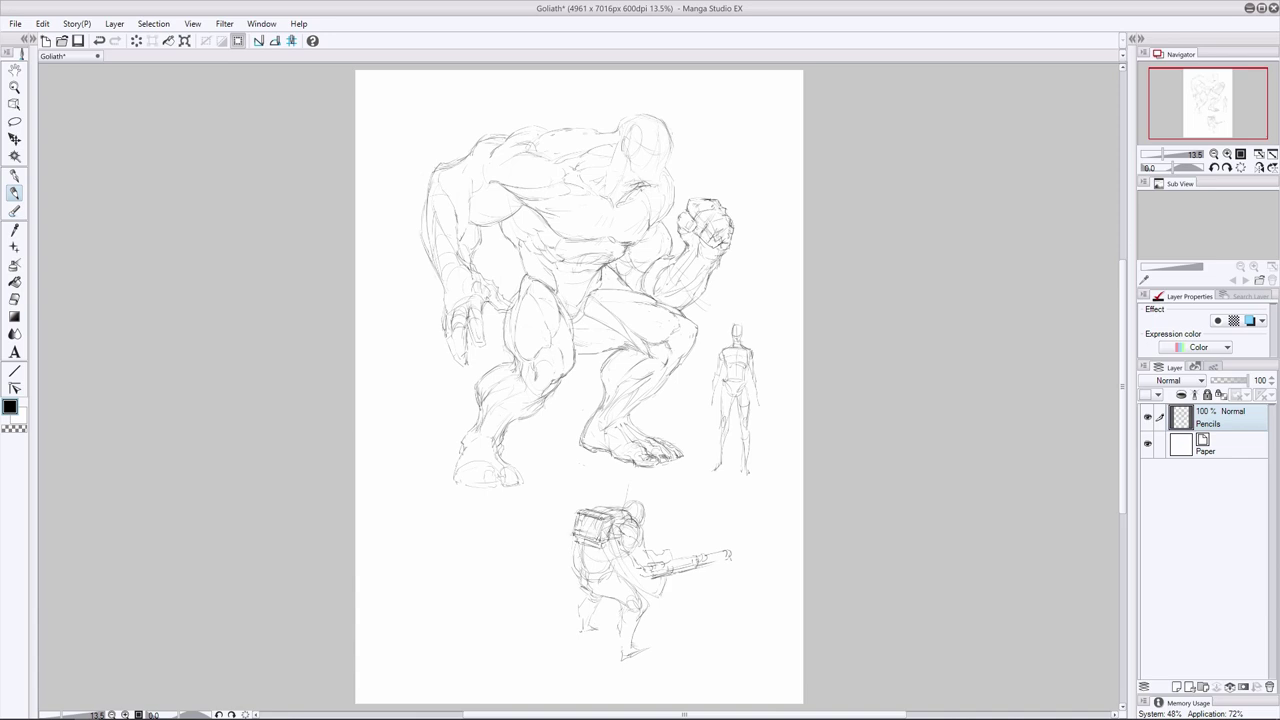
mouse_move(404, 236)
left_mouse_down()
mouse_move(413, 325)
mouse_move(457, 378)
mouse_move(438, 376)
mouse_move(410, 323)
mouse_move(468, 409)
mouse_move(450, 442)
left_mouse_up()
left_click_drag(494, 498, 481, 539)
key("ctrl+z")
key("ctrl+z")
Erase the leftover strokes beside the giant's near hand and add a new layer above Pencils
left_click_drag(674, 571, 692, 562)
key("e")
mouse_move(466, 412)
left_mouse_down()
mouse_move(466, 380)
mouse_move(412, 310)
left_mouse_up()
key("ctrl+shift+n")
Sketch an oversized tubular forearm over the giant's near hand on the new layer
key("p")
left_click_drag(454, 348, 414, 370)
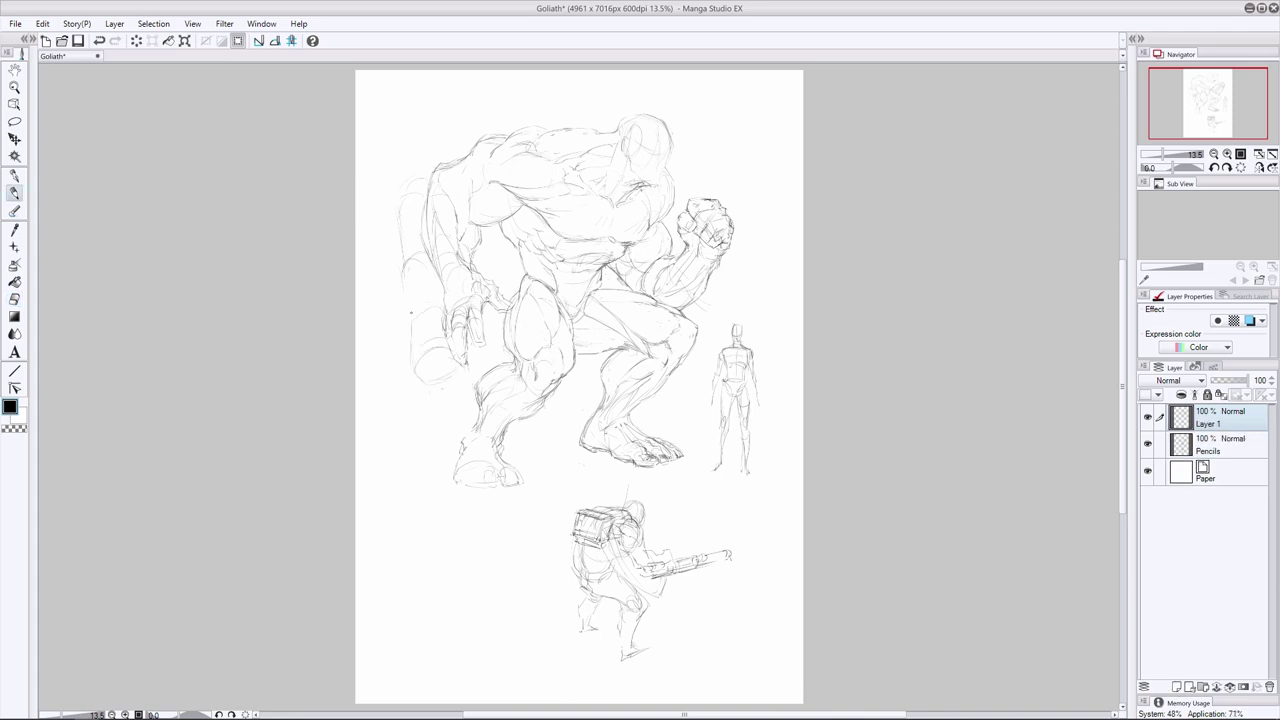
mouse_move(412, 298)
left_mouse_down()
mouse_move(404, 364)
mouse_move(474, 396)
mouse_move(492, 480)
left_mouse_up()
Apply the Layer color effect to the Pencils layer and make Layer 1 active again
left_click(1220, 445)
left_click(1250, 321)
left_click(1210, 418)
Rough out the oversized forearm's rounded end with overlapping ellipses beside the near foot, erasing excess lines
left_click_drag(430, 512, 497, 503)
mouse_move(420, 412)
left_mouse_down()
mouse_move(437, 508)
mouse_move(490, 466)
mouse_move(478, 440)
left_mouse_up()
left_click(14, 299)
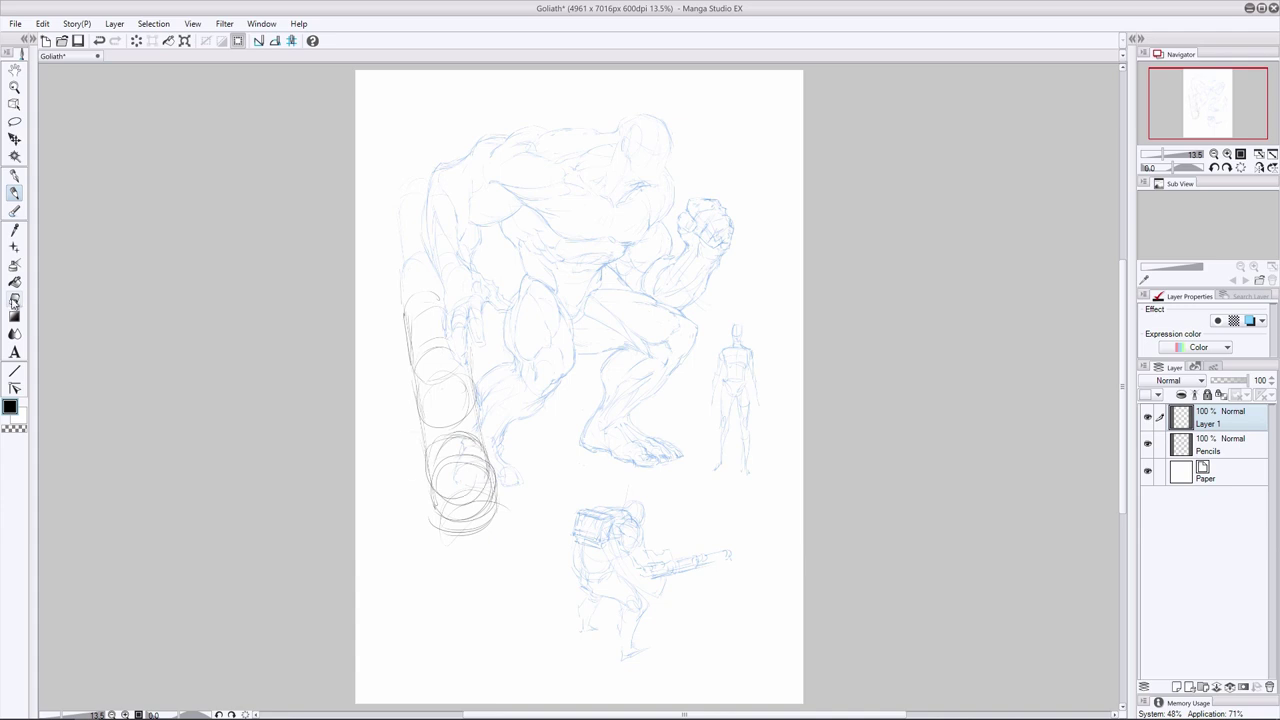
left_click_drag(490, 506, 436, 376)
left_click(14, 193)
left_click_drag(428, 446, 484, 444)
left_click_drag(428, 452, 480, 466)
Draw the side contours and curved bands of the oversized forearm up toward the shoulder
left_click_drag(418, 372, 426, 446)
mouse_move(418, 370)
left_mouse_down()
mouse_move(458, 365)
mouse_move(476, 414)
left_mouse_up()
mouse_move(416, 360)
left_mouse_down()
mouse_move(457, 349)
mouse_move(467, 376)
left_mouse_up()
mouse_move(407, 338)
left_mouse_down()
mouse_move(413, 374)
mouse_move(446, 323)
mouse_move(431, 300)
mouse_move(416, 371)
left_mouse_up()
key("e")
left_click(15, 193)
mouse_move(412, 328)
left_mouse_down()
mouse_move(444, 318)
mouse_move(412, 328)
left_mouse_up()
left_click_drag(412, 332, 398, 214)
Erase the oversized arm from Layer 1 and clean up its stray lines on the Pencils layer
left_click(15, 298)
left_click_drag(465, 490, 435, 283)
left_click(1210, 446)
left_click_drag(408, 205, 392, 169)
left_click(15, 193)
left_click(1240, 417)
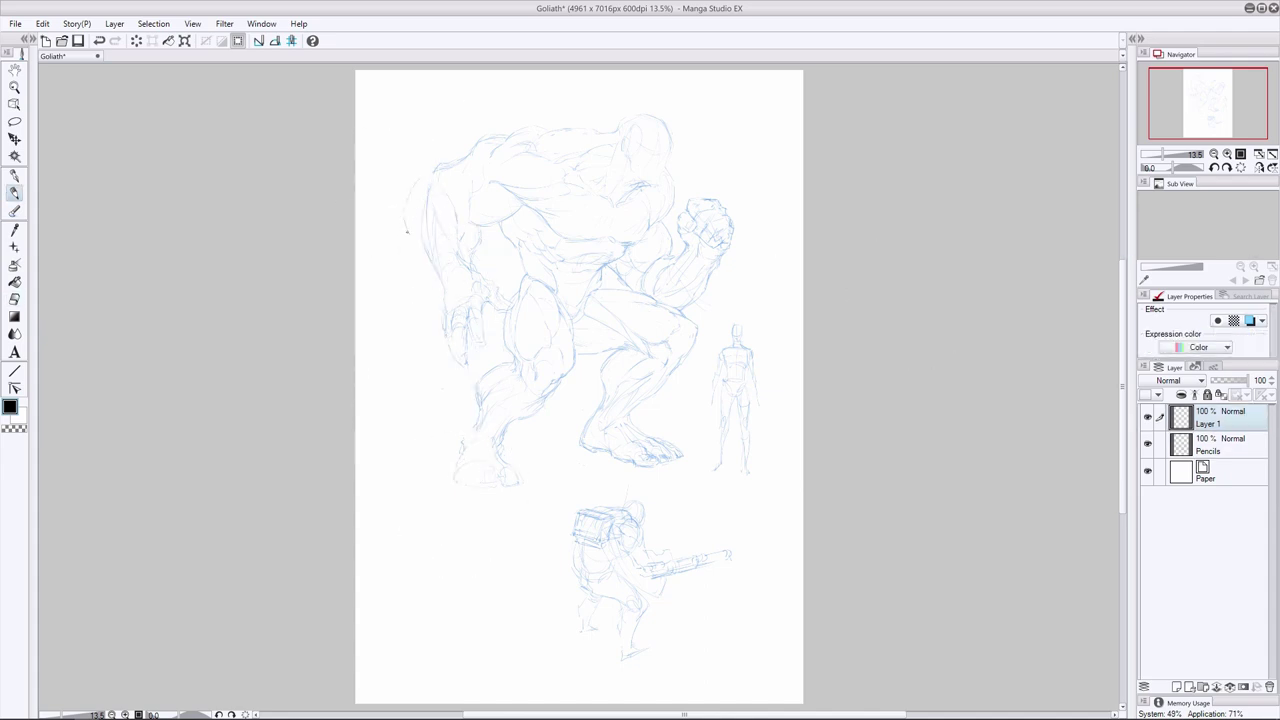
Sketch a new segmented cylindrical arm on Layer 1, angling outward and down from the giant's near shoulder
left_click_drag(430, 193, 422, 257)
mouse_move(392, 200)
left_mouse_down()
mouse_move(378, 246)
mouse_move(426, 212)
left_mouse_up()
left_click_drag(382, 234, 406, 197)
left_click_drag(422, 242, 419, 284)
mouse_move(375, 248)
left_mouse_down()
mouse_move(364, 292)
mouse_move(414, 282)
left_mouse_up()
left_click_drag(420, 290, 376, 336)
Select Layer 1 and Pencils together, scale the drawings down slightly, and shift them up a little
left_click(1209, 444)
left_click(1237, 424, "shift")
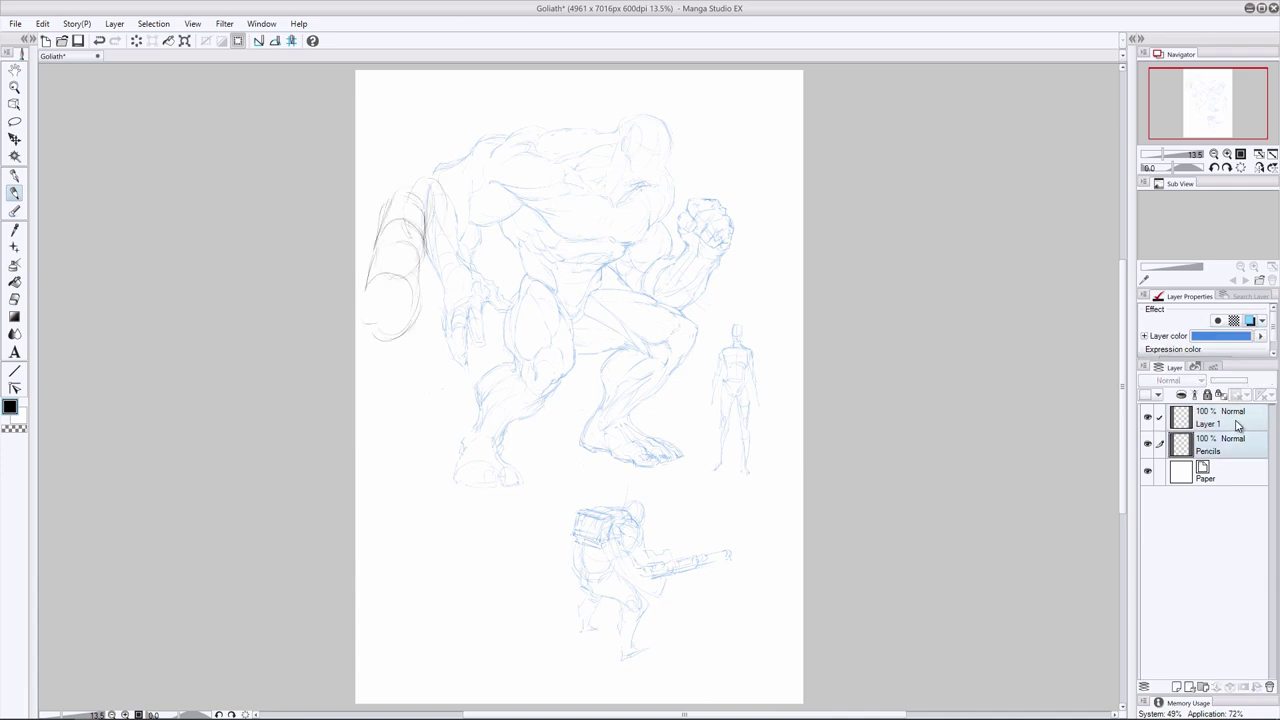
key("ctrl+t")
left_click_drag(363, 660, 383, 640)
left_click_drag(550, 410, 555, 404)
key("Return")
Redraw the cylindrical arm's upper segments and outer edge on Layer 1, and erase its old rounded end
left_click(1222, 422)
mouse_move(396, 250)
left_mouse_down()
mouse_move(381, 303)
mouse_move(438, 272)
left_mouse_up()
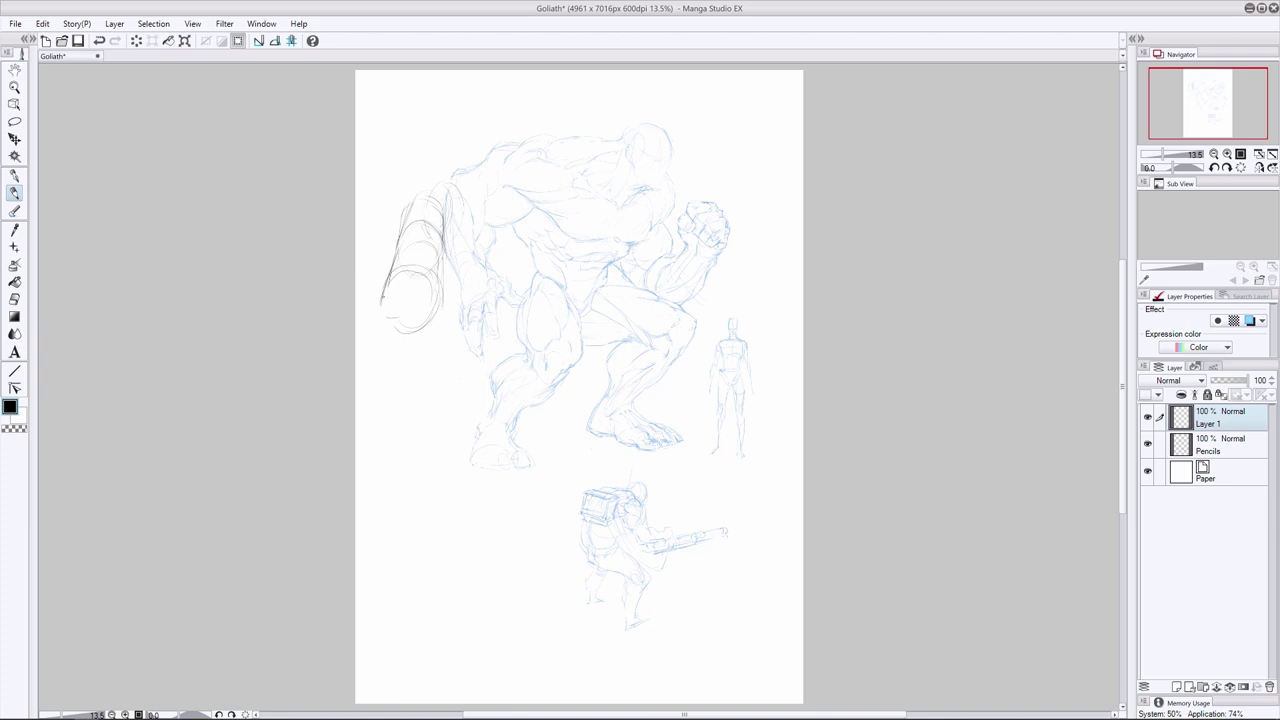
left_click_drag(380, 304, 406, 342)
left_click_drag(400, 252, 442, 226)
mouse_move(430, 282)
left_mouse_down()
mouse_move(446, 232)
mouse_move(440, 250)
left_mouse_up()
mouse_move(440, 181)
left_mouse_down()
mouse_move(424, 191)
mouse_move(446, 244)
mouse_move(381, 292)
left_mouse_up()
key("e")
mouse_move(404, 324)
left_mouse_down()
mouse_move(422, 242)
mouse_move(446, 266)
left_mouse_up()
Extend the cylindrical arm downward with a long, thick forearm tube below the elbow segment
key("p")
left_click_drag(443, 311, 437, 353)
mouse_move(392, 295)
left_mouse_down()
mouse_move(374, 376)
mouse_move(430, 354)
mouse_move(378, 366)
mouse_move(382, 334)
mouse_move(382, 366)
left_mouse_up()
mouse_move(440, 286)
left_mouse_down()
mouse_move(436, 378)
mouse_move(440, 270)
mouse_move(426, 266)
left_mouse_up()
left_click_drag(424, 280, 440, 266)
Erase rough lines along the forearm tube and sharpen the overlapping bands on the upper arm segments
key("e")
left_click_drag(374, 298, 366, 352)
left_click_drag(402, 288, 430, 284)
key("p")
mouse_move(441, 236)
left_mouse_down()
mouse_move(443, 262)
mouse_move(430, 230)
left_mouse_up()
mouse_move(447, 250)
left_mouse_down()
mouse_move(446, 282)
mouse_move(446, 255)
left_mouse_up()
left_click_drag(406, 234, 442, 236)
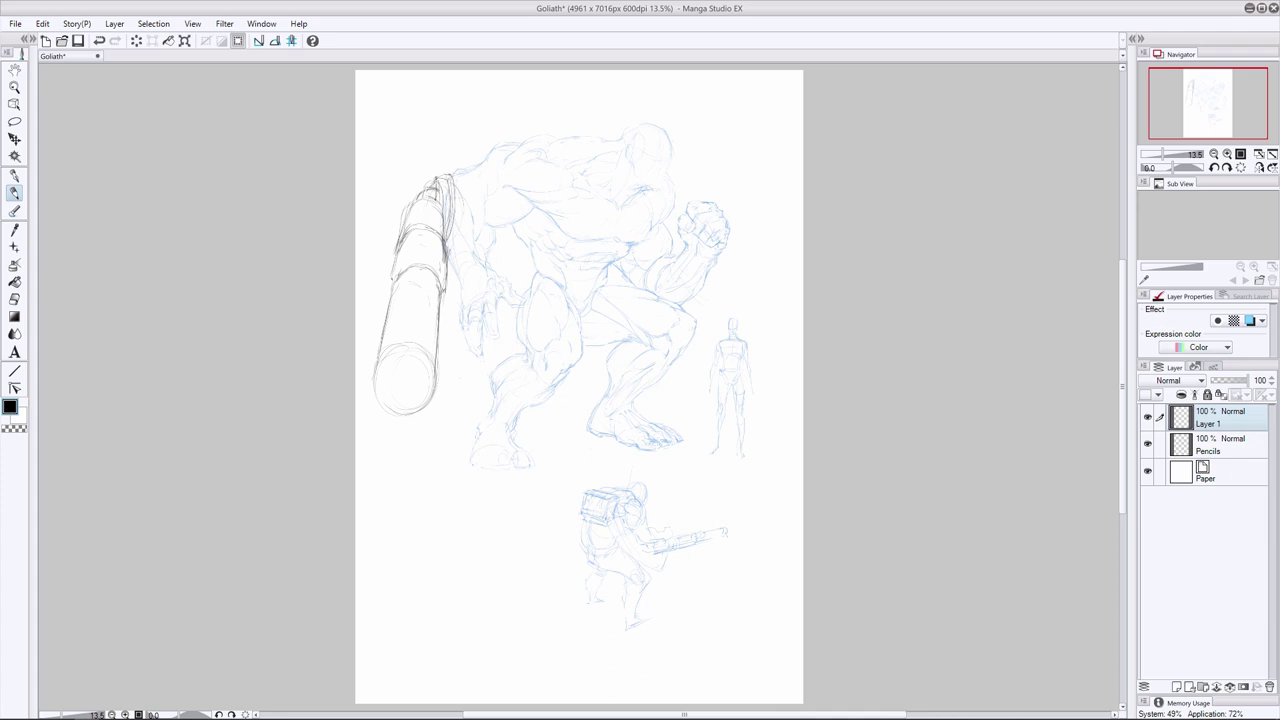
Rework the top of the cylindrical arm and erase the overlapping rounded lines around its shoulder joint
mouse_move(436, 178)
left_mouse_down()
mouse_move(438, 204)
mouse_move(406, 206)
left_mouse_up()
left_click_drag(404, 184, 422, 228)
mouse_move(416, 206)
left_mouse_down()
mouse_move(440, 196)
mouse_move(452, 236)
left_mouse_up()
key("e")
key("p")
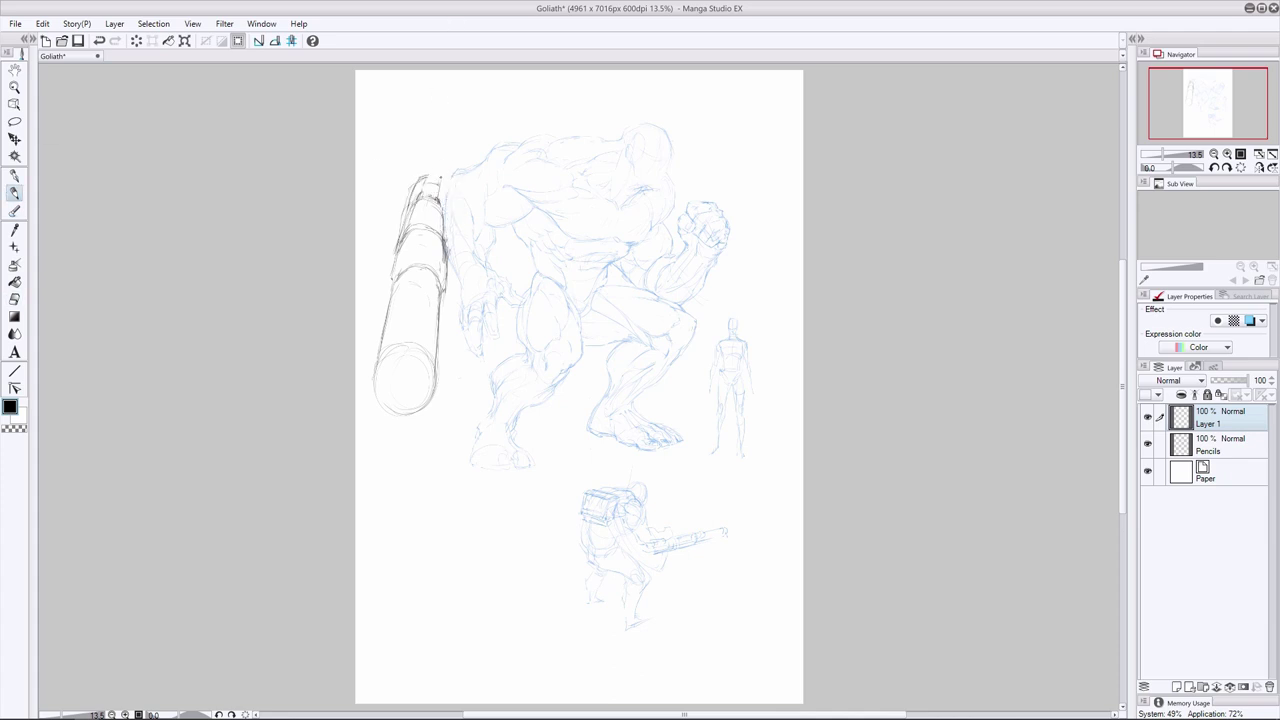
Pencil curved plates and a connecting edge around the cylindrical arm's shoulder joint on Layer 1
left_click_drag(444, 170, 448, 196)
left_click_drag(450, 168, 448, 226)
left_click_drag(452, 216, 446, 230)
mouse_move(424, 166)
left_mouse_down()
mouse_move(400, 218)
mouse_move(438, 200)
left_mouse_up()
Add a round drum to the soldier's gun and a shallow curve over the giant's upper back
mouse_move(648, 533)
left_mouse_down()
mouse_move(640, 548)
mouse_move(656, 538)
mouse_move(655, 558)
left_mouse_up()
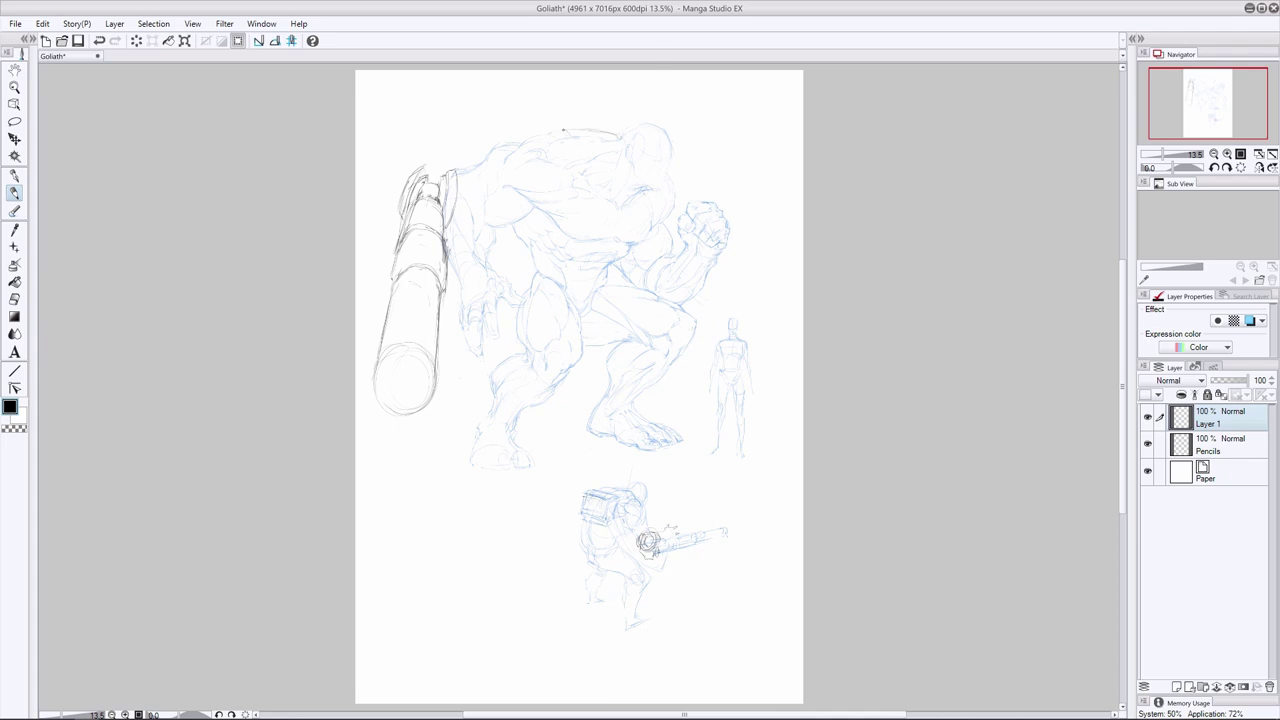
left_click_drag(563, 129, 550, 133)
Select Layer 1 and Pencils together and scale all the drawings down slightly toward the upper right
left_click(1229, 446, "shift")
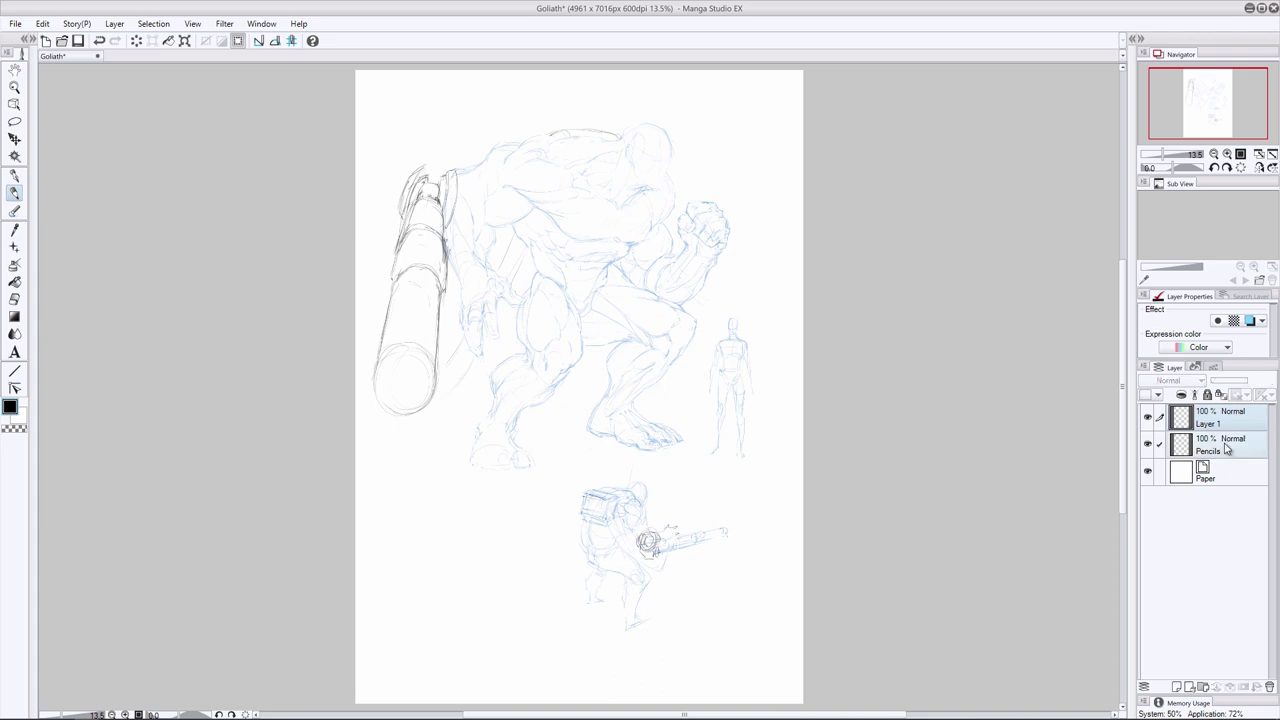
key("ctrl+t")
left_click_drag(371, 631, 409, 580)
key("Return")
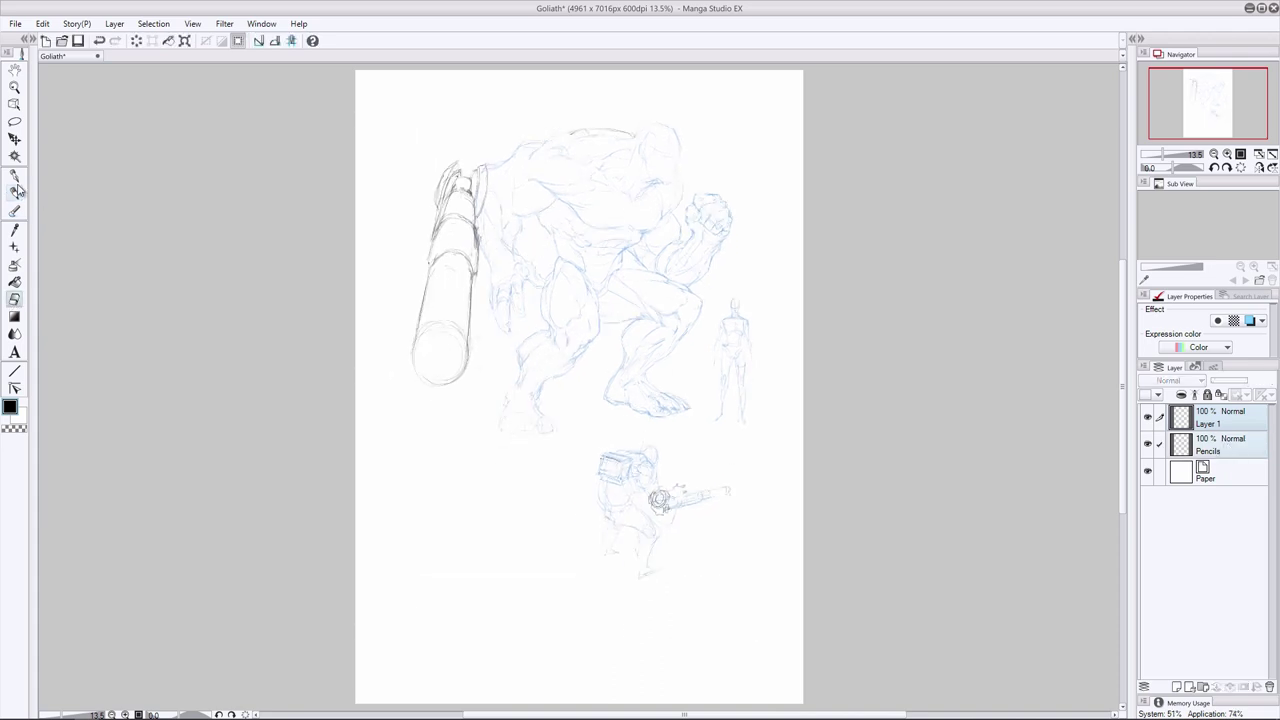
Rough in long sweeping curves around the forearm tube and beside the giant's legs, and erase most of them
left_click_drag(419, 260, 415, 300)
left_click_drag(437, 386, 458, 420)
left_click_drag(511, 337, 480, 416)
left_click_drag(516, 329, 492, 397)
left_click(15, 299)
mouse_move(531, 266)
left_mouse_down()
mouse_move(484, 404)
mouse_move(467, 409)
mouse_move(491, 366)
left_mouse_up()
left_click(18, 185)
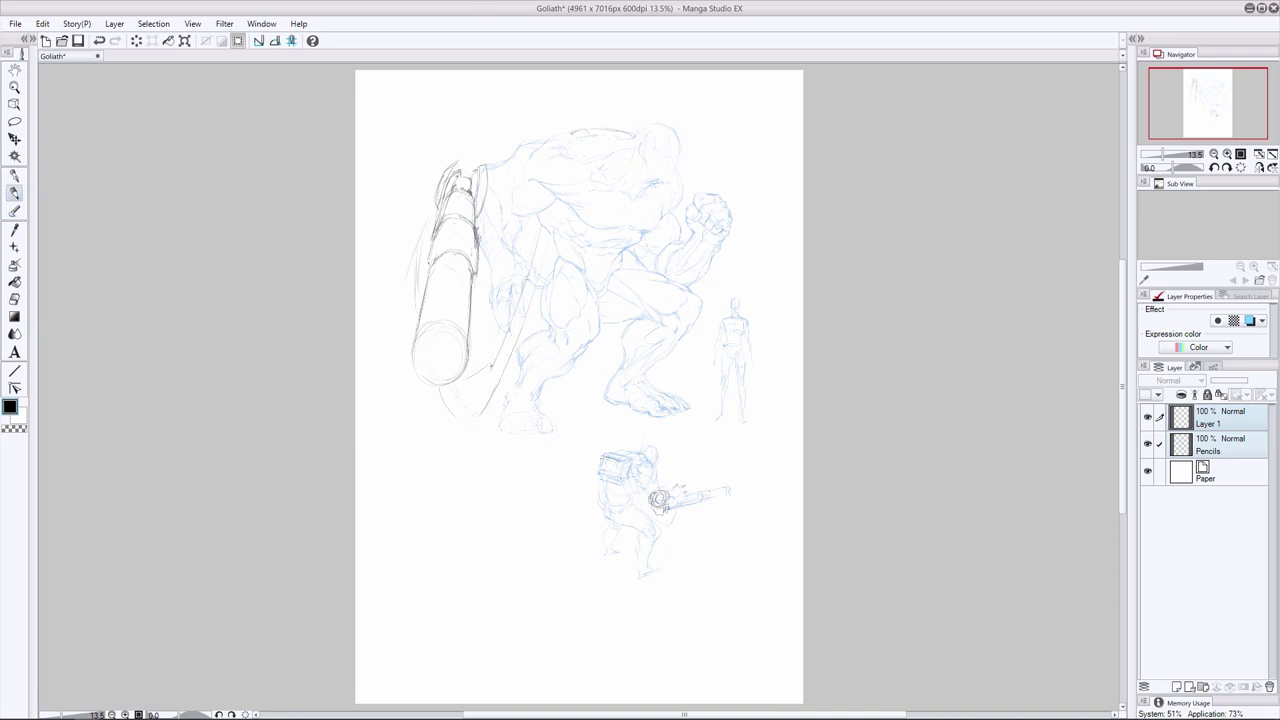
left_click(15, 299)
left_click_drag(522, 285, 480, 380)
left_click_drag(450, 405, 406, 277)
Sketch a curved plate behind the cylindrical upper arm and short connecting lines beside the forearm tube, erasing stray marks
left_click(15, 192)
left_click_drag(422, 209, 420, 260)
left_click_drag(512, 294, 497, 308)
mouse_move(514, 304)
left_mouse_down()
mouse_move(474, 326)
mouse_move(512, 295)
left_mouse_up()
left_click(15, 299)
left_click(15, 193)
key("e")
key("p")
mouse_move(475, 177)
left_mouse_down()
mouse_move(473, 191)
mouse_move(484, 170)
left_mouse_up()
left_click(15, 299)
left_click(15, 193)
left_click(15, 299)
Draw a long cylindrical weapon barrel rising diagonally from the giant's raised fist, undoing and redrawing weak strokes
mouse_move(776, 125)
left_mouse_down()
mouse_move(743, 185)
mouse_move(730, 184)
mouse_move(746, 198)
mouse_move(728, 184)
mouse_move(730, 236)
left_mouse_up()
left_click(15, 193)
left_click_drag(732, 179, 751, 189)
left_click(15, 299)
left_click_drag(730, 192, 748, 198)
left_click(15, 193)
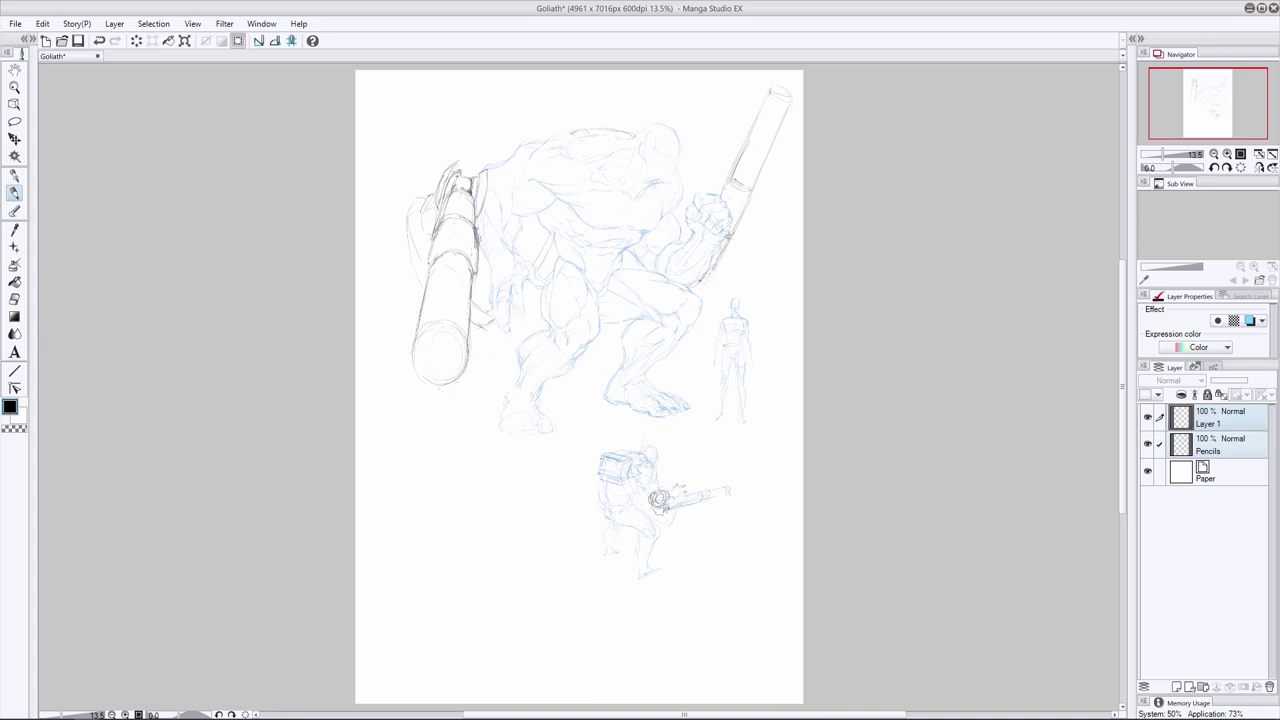
key("ctrl+z")
left_click_drag(732, 234, 713, 270)
key("ctrl+z")
key("ctrl+z")
key("ctrl+z")
left_click_drag(770, 89, 796, 99)
Lasso the armed soldier, move it to the page's lower left, and enlarge it
key("m")
mouse_move(732, 550)
left_mouse_down()
mouse_move(748, 466)
mouse_move(734, 545)
left_mouse_up()
key("ctrl+t")
mouse_move(621, 524)
left_mouse_down()
mouse_move(460, 559)
mouse_move(422, 529)
left_mouse_up()
left_click_drag(552, 614, 676, 682)
left_click_drag(637, 629, 598, 634)
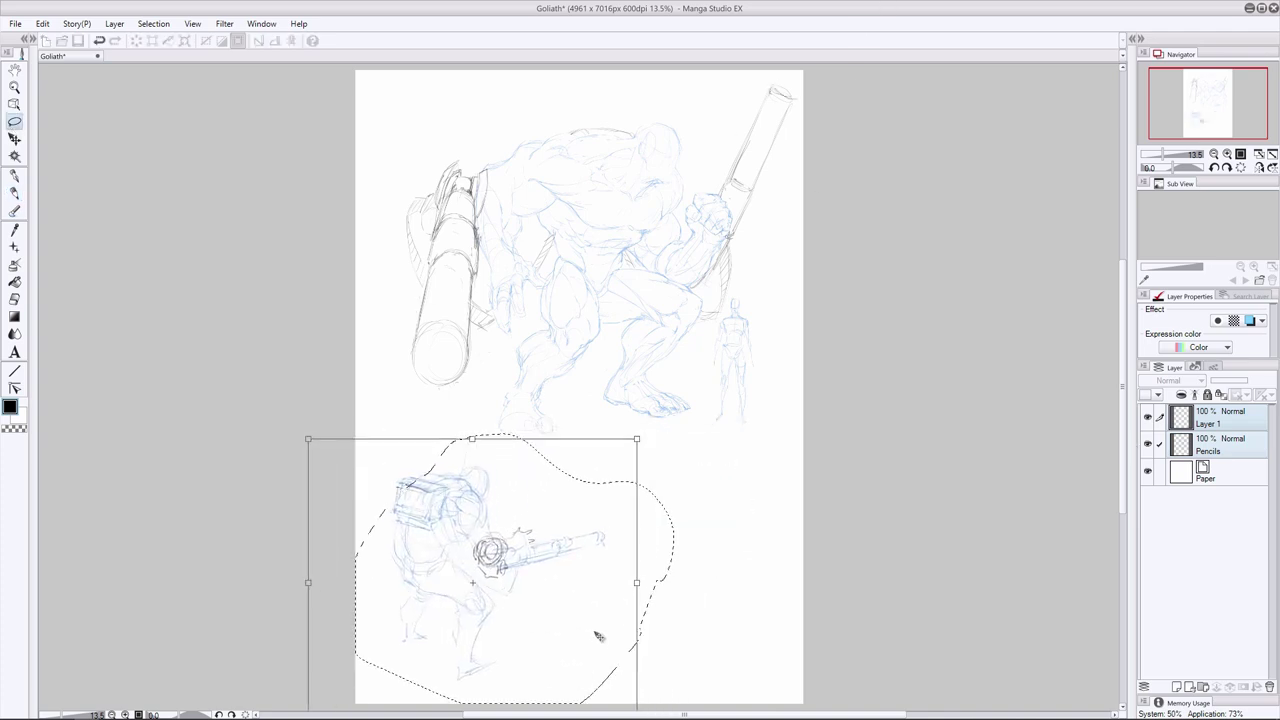
key("Return")
key("ctrl+d")
Reposition the standing scale figure, and move the giant with its weapons slightly left and down
left_click(15, 121)
mouse_move(716, 324)
left_mouse_down()
mouse_move(722, 312)
mouse_move(753, 350)
left_mouse_up()
left_click(14, 139)
key("ctrl+d")
left_click(15, 121)
mouse_move(543, 471)
left_mouse_down()
mouse_move(837, 426)
mouse_move(545, 472)
left_mouse_up()
key("ctrl+t")
left_click_drag(689, 421, 670, 429)
key("Return")
Lasso the armed soldier, scale it down slightly, and clear the selection
mouse_move(625, 556)
left_mouse_down()
mouse_move(487, 459)
mouse_move(628, 545)
left_mouse_up()
key("ctrl+t")
left_click_drag(632, 435, 621, 446)
key("Return")
key("ctrl+d")
Draw a receding ground line from the soldier's foot with a tiny scale figure standing at its end
key("p")
mouse_move(480, 672)
left_mouse_down()
mouse_move(571, 637)
mouse_move(556, 604)
left_mouse_up()
key("e")
left_click(557, 616)
key("p")
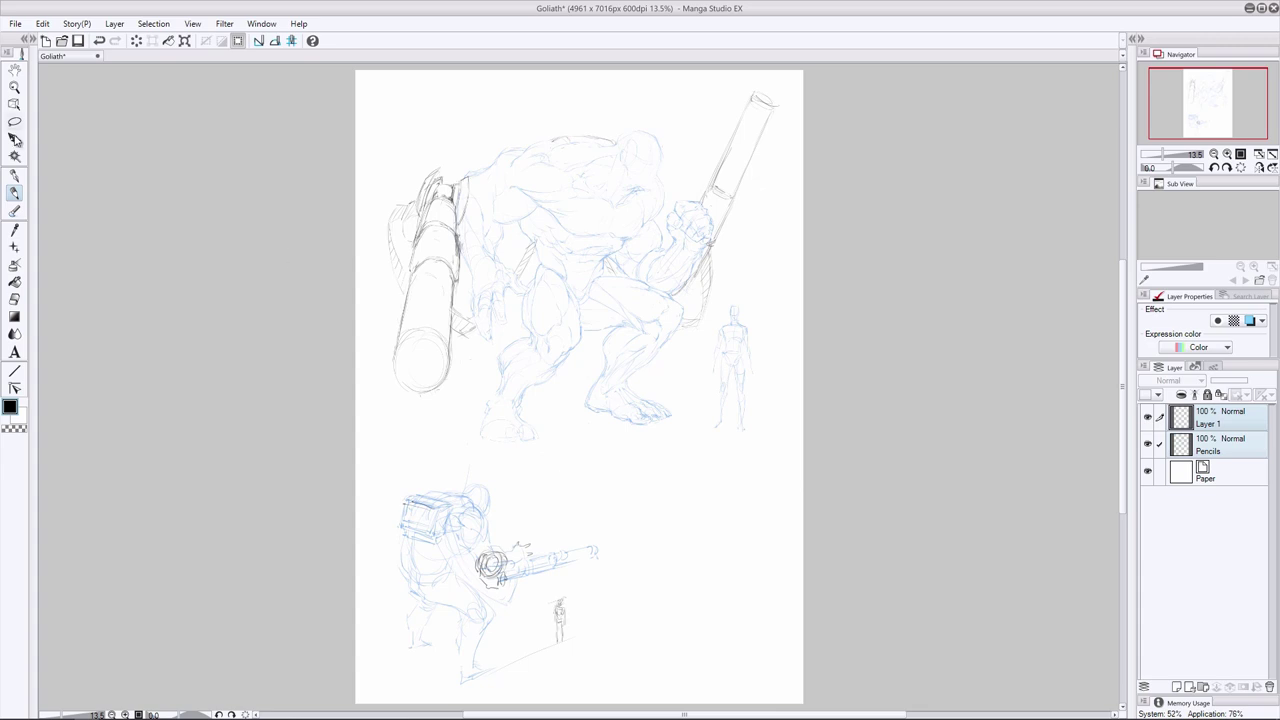
Turn off the blue layer color on Pencils and make Layer 1 active
left_click(1208, 445)
left_click(1250, 321)
key("e")
left_click(1208, 418)
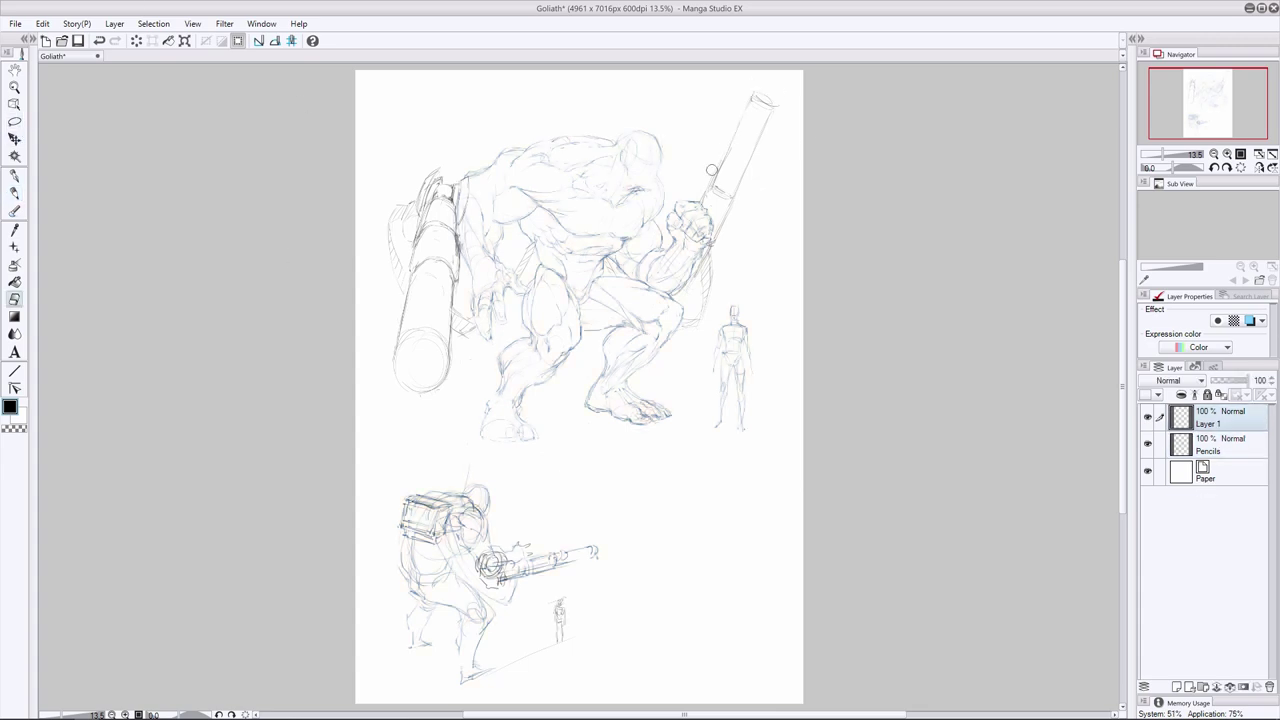
Erase the raised weapon's rough barrel lines and redraw its edges and round muzzle
left_click_drag(713, 169, 711, 182)
mouse_move(775, 113)
left_mouse_down()
mouse_move(755, 153)
mouse_move(736, 138)
mouse_move(739, 185)
left_mouse_up()
key("p")
left_click_drag(751, 94, 721, 163)
left_click_drag(750, 100, 770, 114)
left_click(14, 299)
left_click_drag(711, 216, 719, 189)
left_click_drag(757, 93, 770, 98)
left_click(14, 193)
Erase the stray marks at the muzzle of the soldier's gun on the Pencils layer
key("e")
key("alt+[")
left_click_drag(594, 544, 600, 552)
key("p")
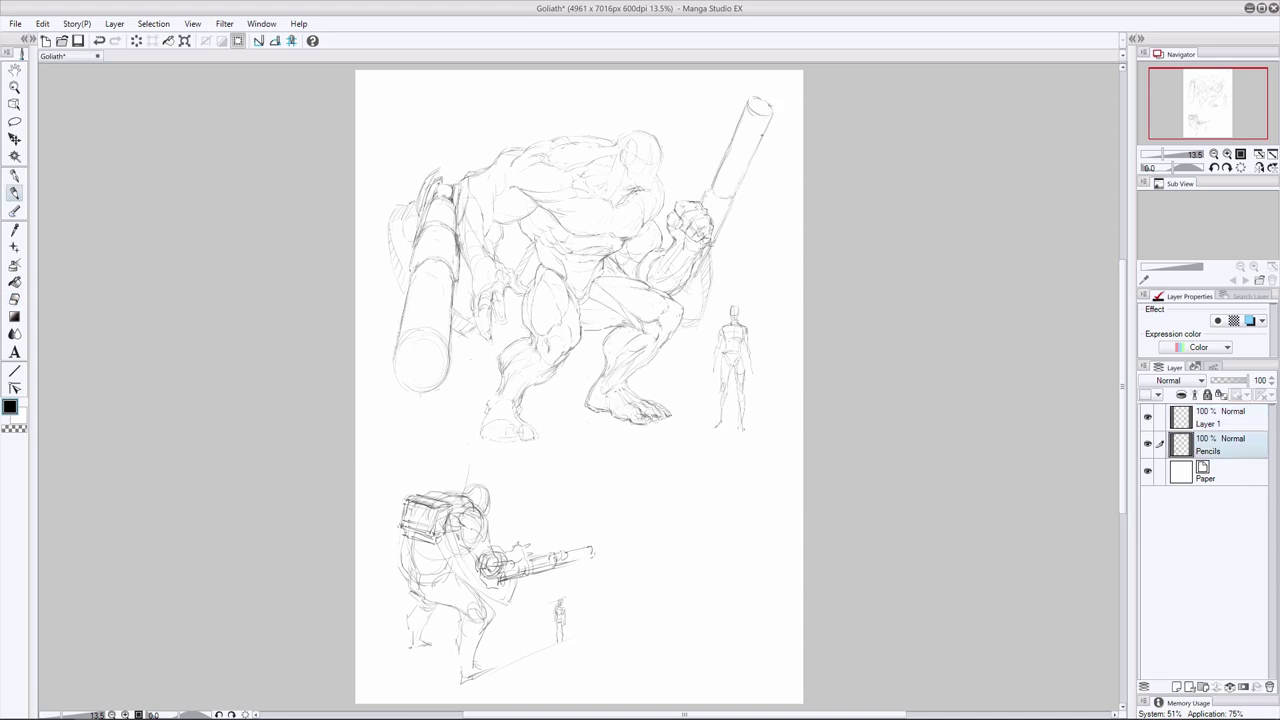
Erase the raised barrel's rough lines on Layer 1 and redraw its edges and muzzle ellipse on Pencils
key("e")
key("alt+]")
left_click_drag(714, 184, 728, 154)
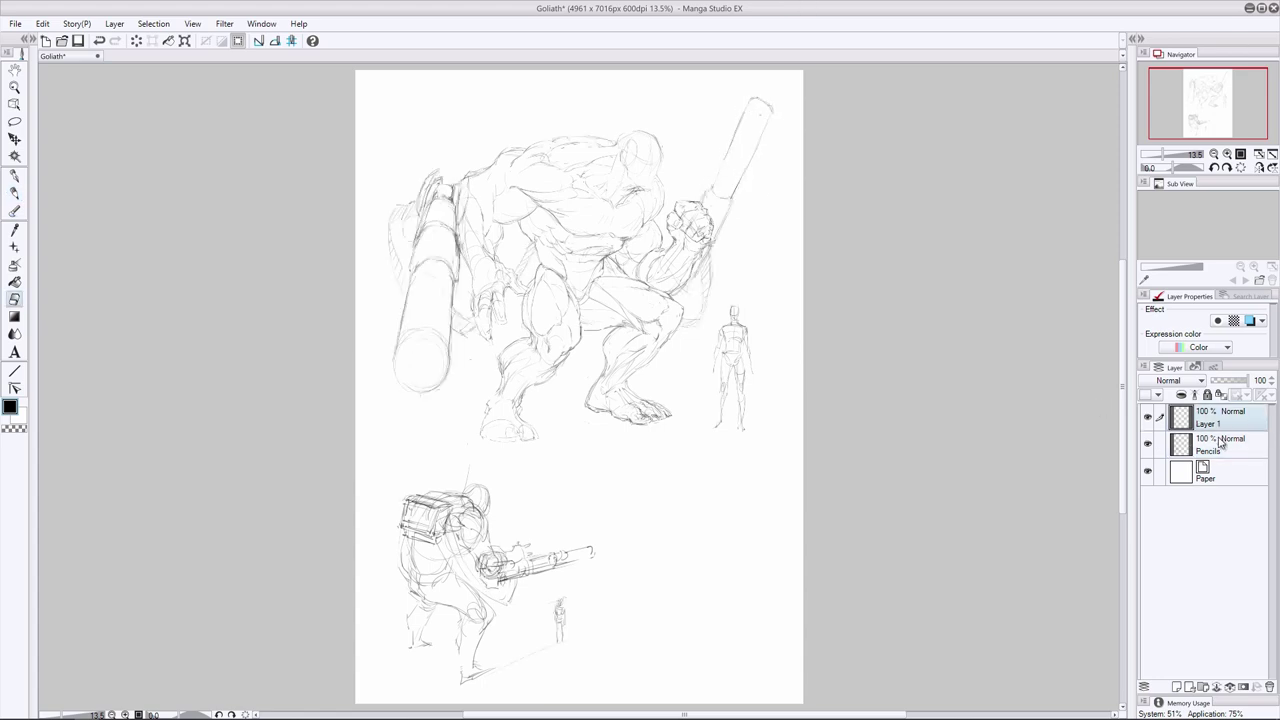
left_click(1222, 443)
key("p")
left_click_drag(773, 112, 743, 178)
mouse_move(752, 99)
left_mouse_down()
mouse_move(713, 184)
mouse_move(753, 100)
left_mouse_up()
key("e")
key("ctrl+z")
left_click(763, 124)
key("p")
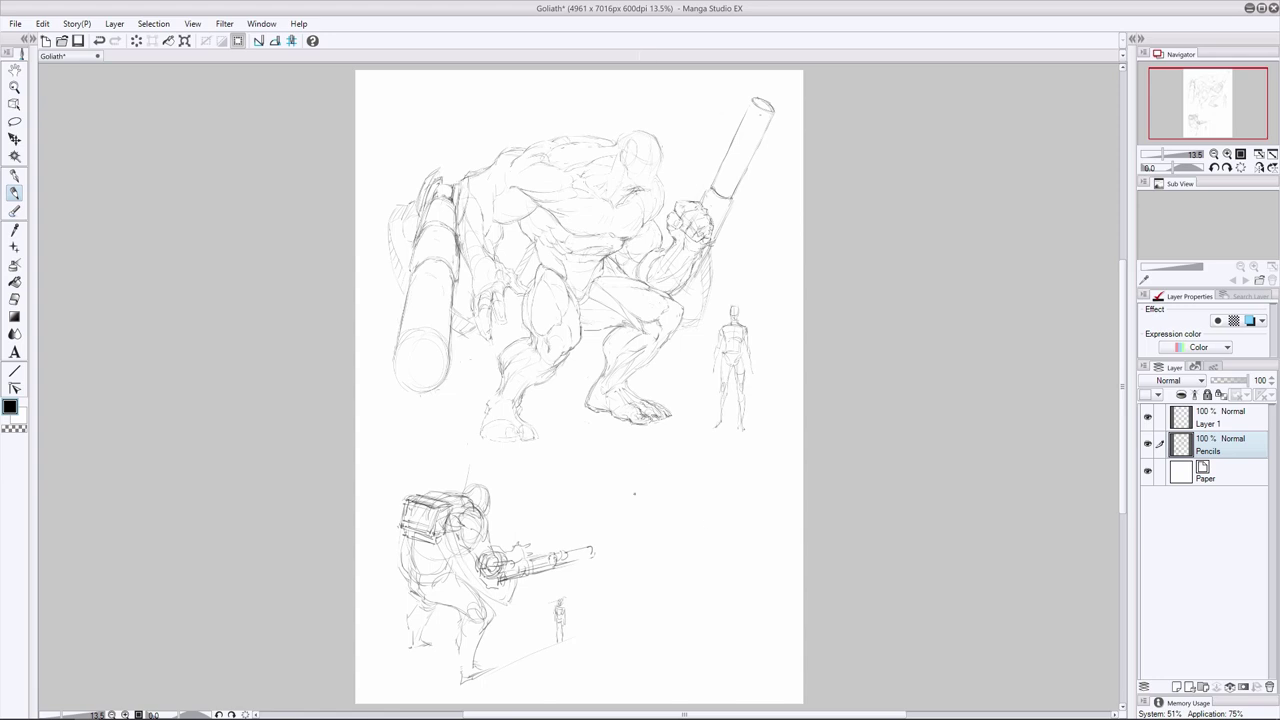
Draw a horizontal side view of the weapon's long segmented barrel in the space below the giant's feet
key("ctrl+z")
left_click_drag(624, 468, 643, 470)
mouse_move(770, 468)
left_mouse_down()
mouse_move(592, 500)
mouse_move(668, 494)
left_mouse_up()
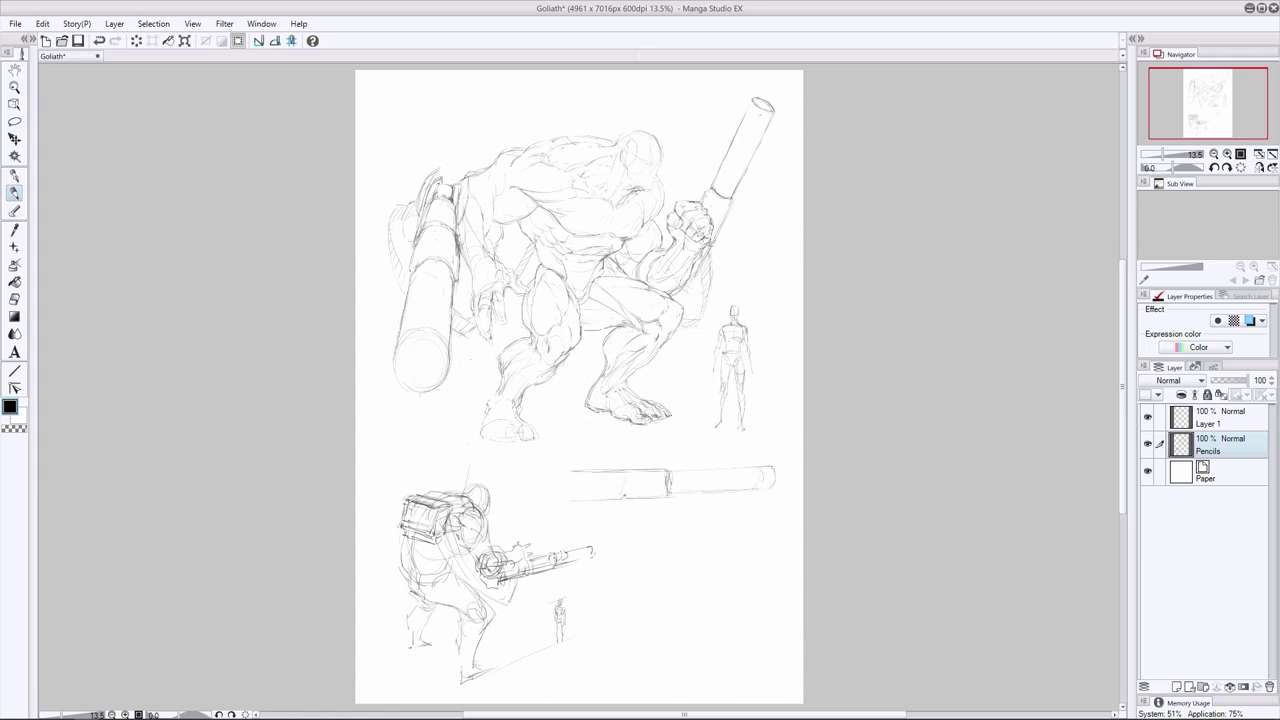
key("e")
key("p")
left_click_drag(772, 493, 690, 494)
mouse_move(704, 468)
left_mouse_down()
mouse_move(770, 468)
mouse_move(774, 494)
left_mouse_up()
mouse_move(744, 469)
left_mouse_down()
mouse_move(768, 469)
mouse_move(658, 493)
mouse_move(716, 464)
mouse_move(572, 500)
mouse_move(584, 499)
left_mouse_up()
key("e")
key("p")
Add a round drum housing at the side-view weapon's rear and a short tube below it, erasing rough edges
left_click_drag(612, 470, 592, 470)
mouse_move(578, 474)
left_mouse_down()
mouse_move(572, 497)
mouse_move(538, 495)
left_mouse_up()
left_click_drag(578, 455, 550, 506)
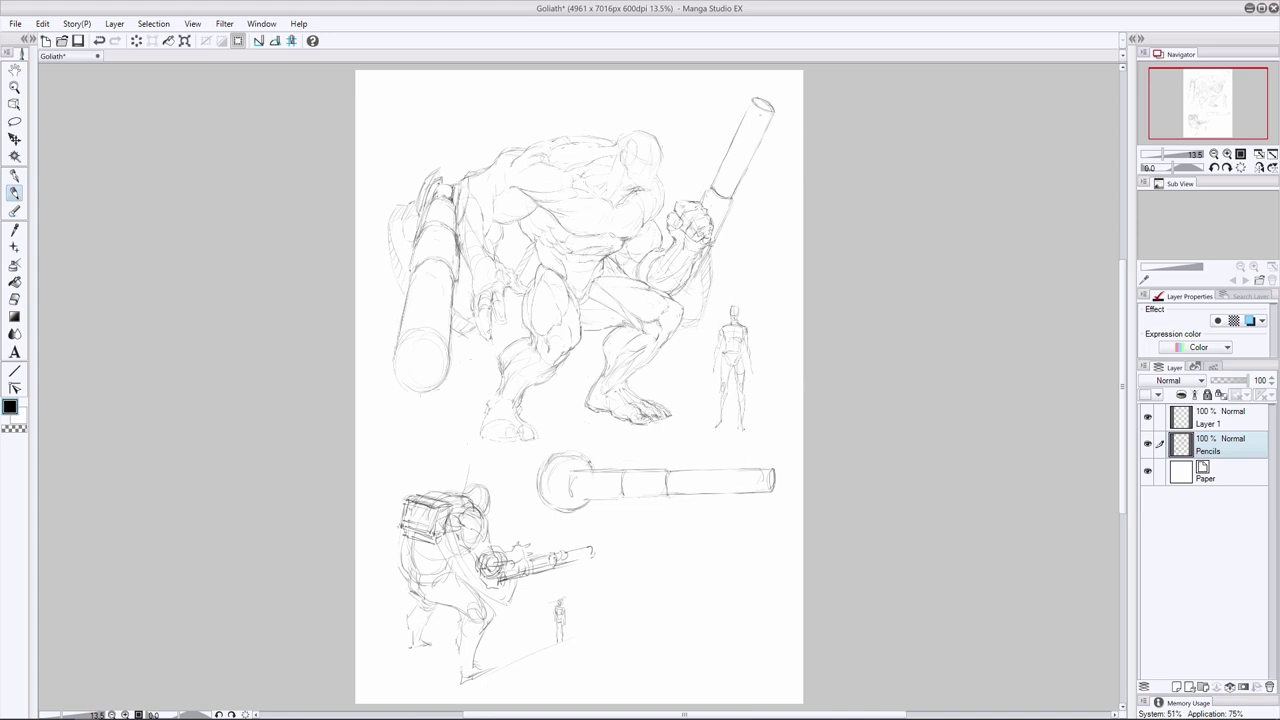
mouse_move(592, 467)
left_mouse_down()
mouse_move(542, 487)
mouse_move(583, 502)
mouse_move(546, 507)
left_mouse_up()
key("e")
left_click_drag(548, 507, 587, 508)
mouse_move(547, 458)
left_mouse_down()
mouse_move(593, 467)
mouse_move(546, 494)
mouse_move(598, 466)
left_mouse_up()
key("p")
mouse_move(580, 452)
left_mouse_down()
mouse_move(599, 470)
mouse_move(540, 492)
left_mouse_up()
key("e")
key("p")
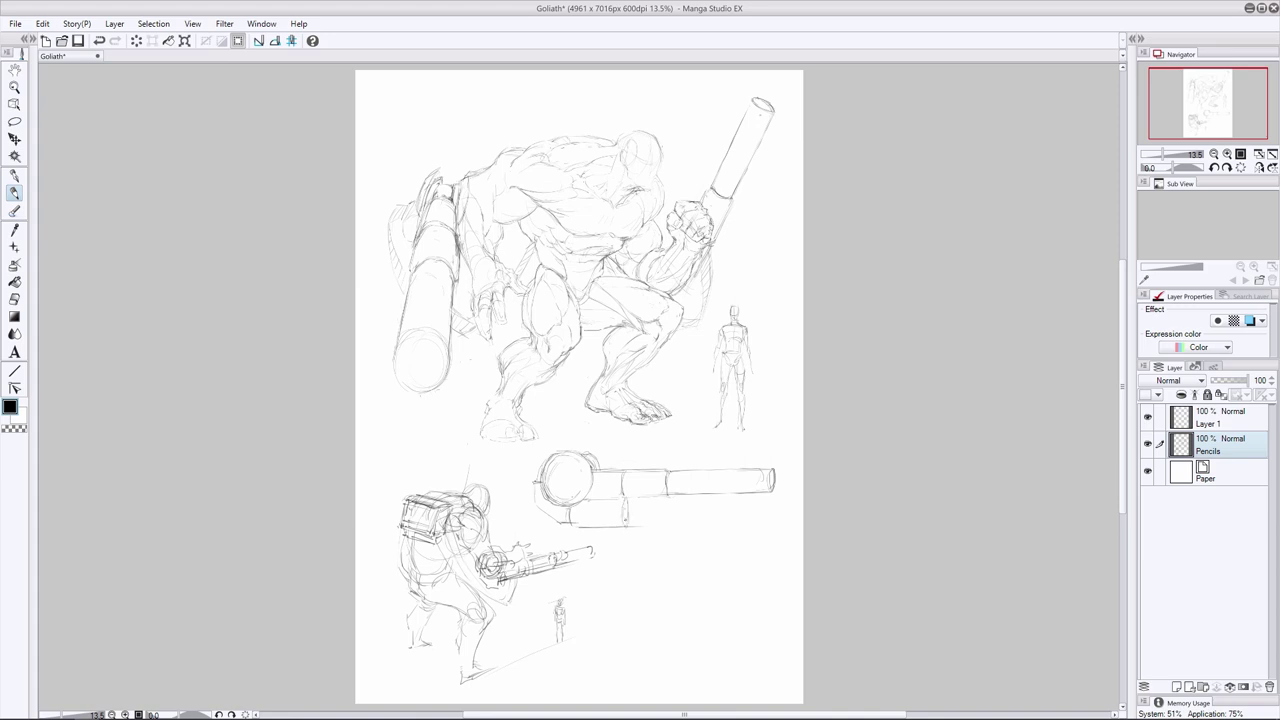
Draw an inner ring in the weapon's drum and trim the overshooting line from the short lower tube
left_click_drag(585, 471, 562, 503)
key("e")
left_click_drag(646, 526, 631, 526)
key("p")
Add a short lower tube beneath the giant's raised fist on Layer 1, and return to the Pencils layer
key("alt+bracketright")
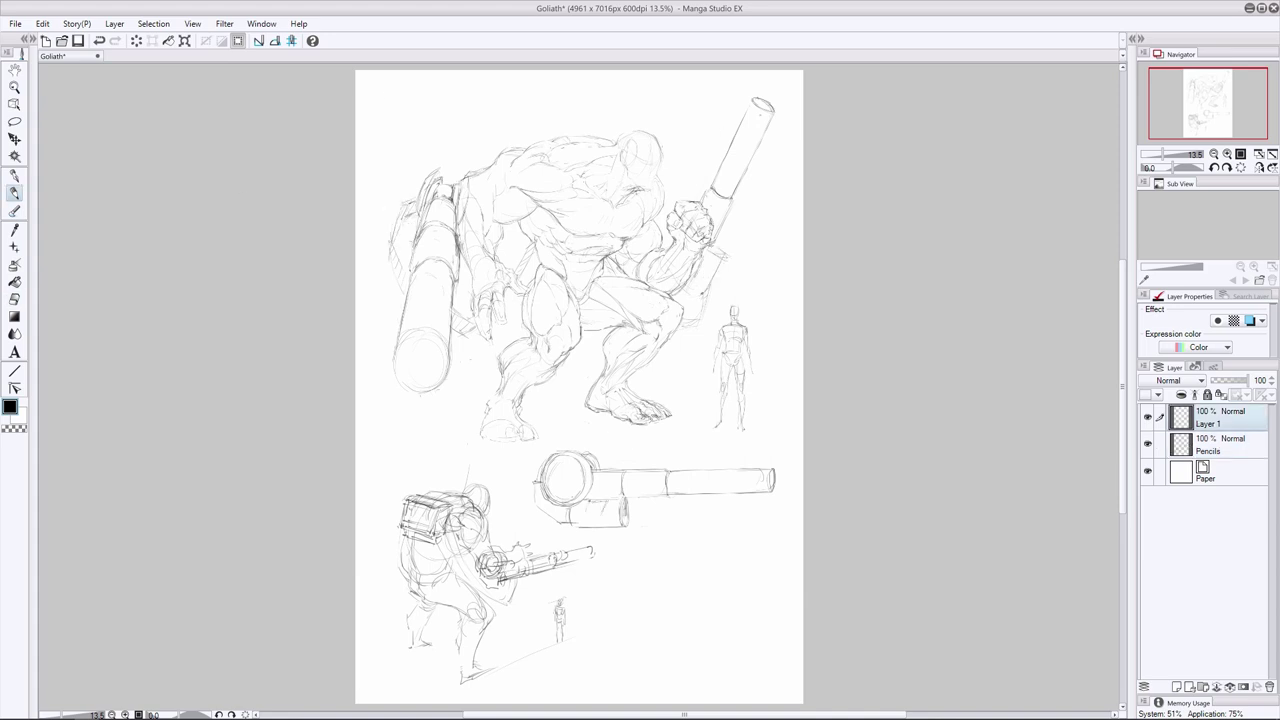
key("e")
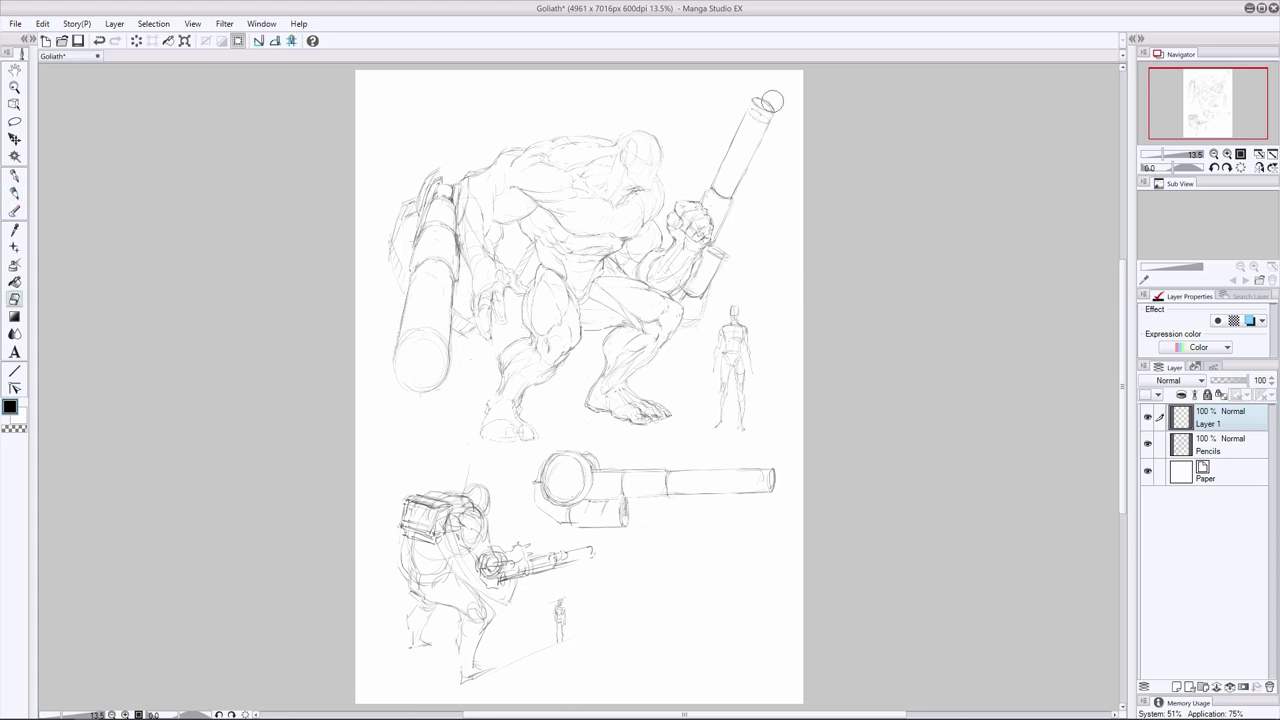
key("alt+bracketleft")
key("p")
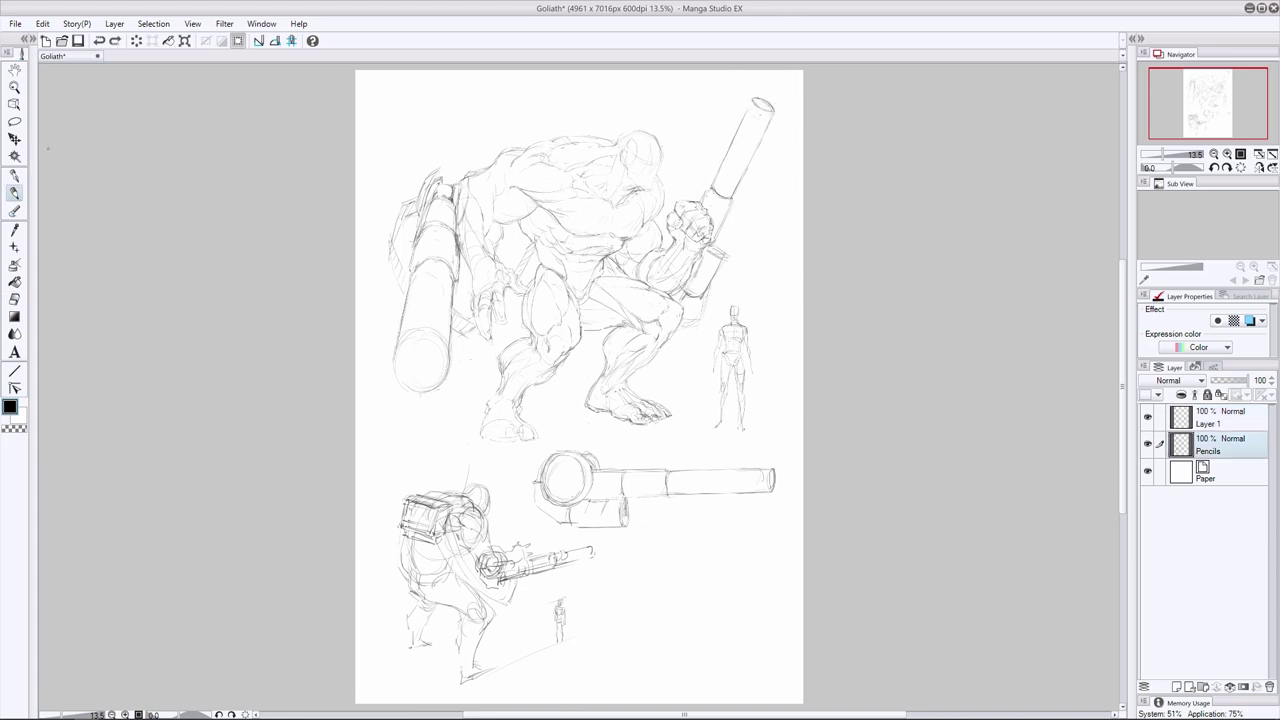
Sketch a front-view head below the side-view weapon, and lasso it to enlarge it and move it down
mouse_move(768, 532)
left_mouse_down()
mouse_move(722, 562)
mouse_move(748, 596)
left_mouse_up()
left_click_drag(722, 570, 731, 584)
key("m")
mouse_move(745, 504)
left_mouse_down()
mouse_move(786, 523)
mouse_move(750, 504)
left_mouse_up()
key("ctrl+t")
left_click_drag(793, 503, 803, 489)
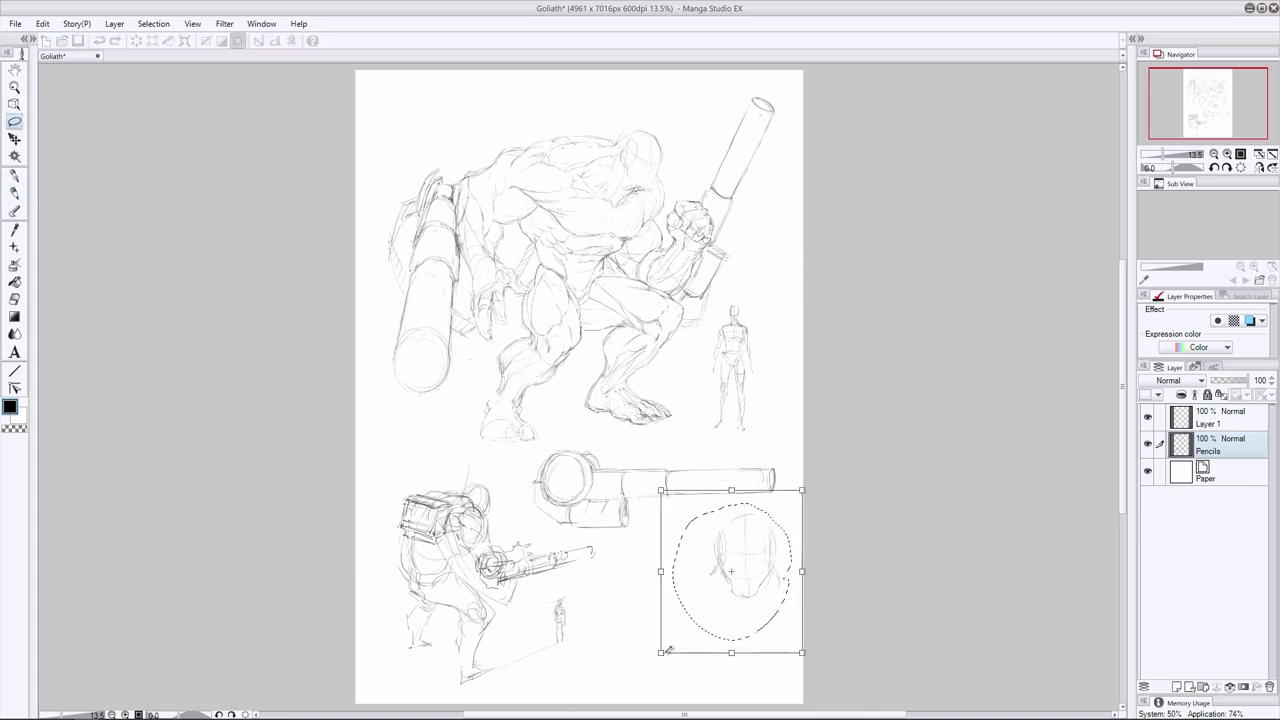
left_click_drag(742, 560, 729, 618)
left_click_drag(790, 549, 819, 517)
left_click_drag(750, 586, 720, 578)
left_click_drag(588, 509, 629, 557)
mouse_move(736, 626)
left_mouse_down()
mouse_move(743, 606)
mouse_move(752, 619)
left_mouse_up()
key("Return")
key("ctrl+d")
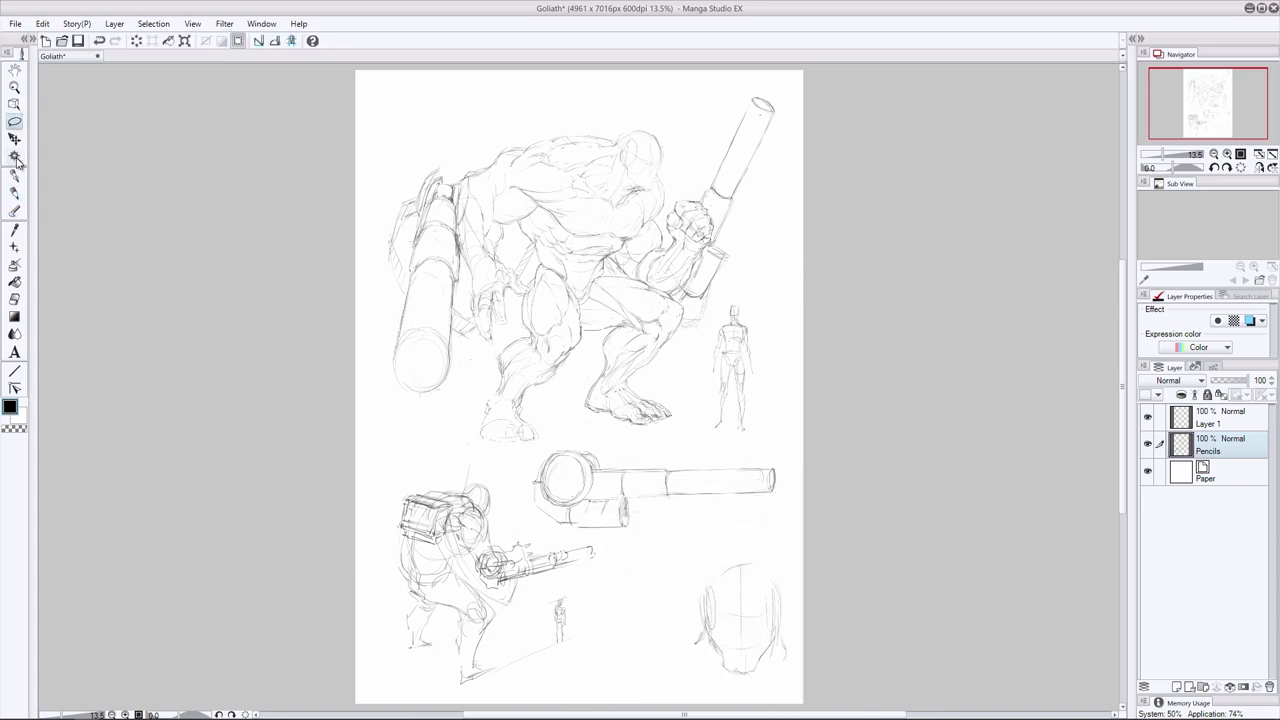
Rough in a second, angled head beside the front-view head, and erase both heads
left_click(14, 193)
mouse_move(628, 560)
left_mouse_down()
mouse_move(618, 615)
mouse_move(656, 648)
mouse_move(622, 632)
left_mouse_up()
left_click_drag(680, 594, 656, 655)
left_click_drag(618, 580, 680, 598)
left_click_drag(608, 562, 598, 608)
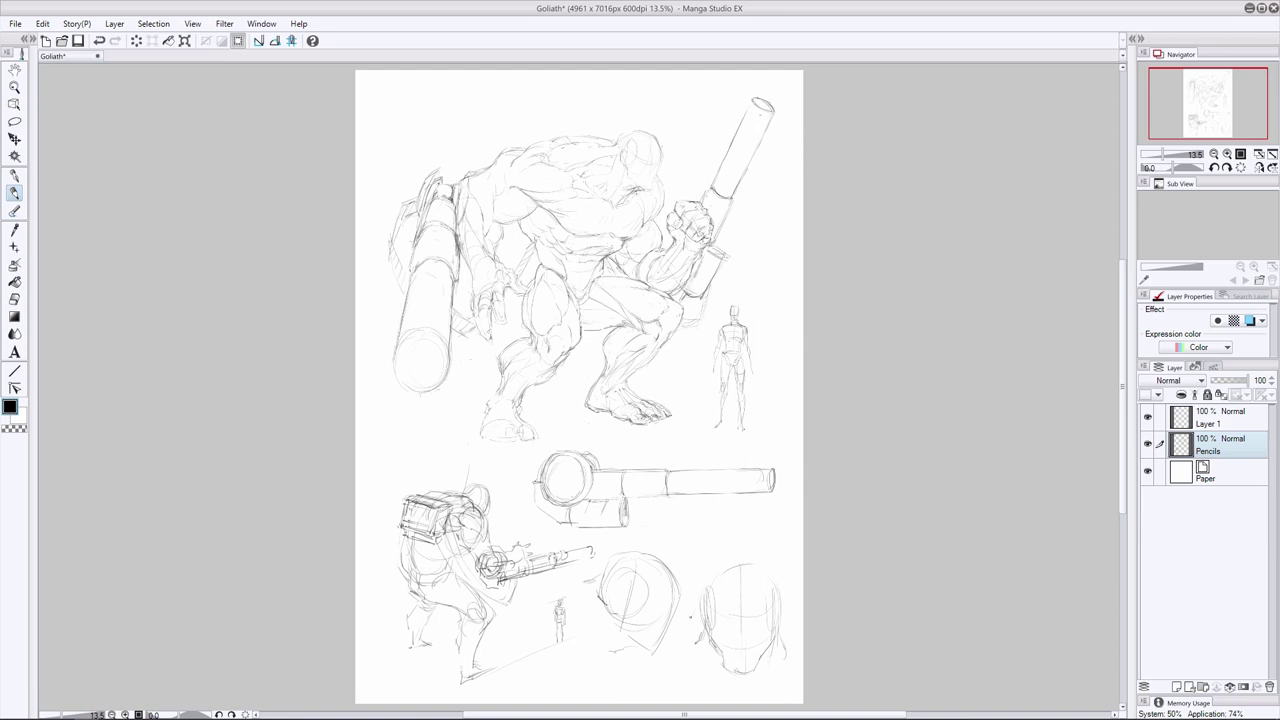
left_click_drag(697, 618, 699, 644)
key("ctrl+z")
key("e")
left_click_drag(632, 605, 742, 622)
Sketch a new tilted head study below the side-view weapon, with a skull circle, face oval, centre line and sloping shoulder lines
key("p")
left_click_drag(728, 527, 746, 552)
left_click_drag(667, 552, 674, 596)
left_click_drag(684, 527, 740, 534)
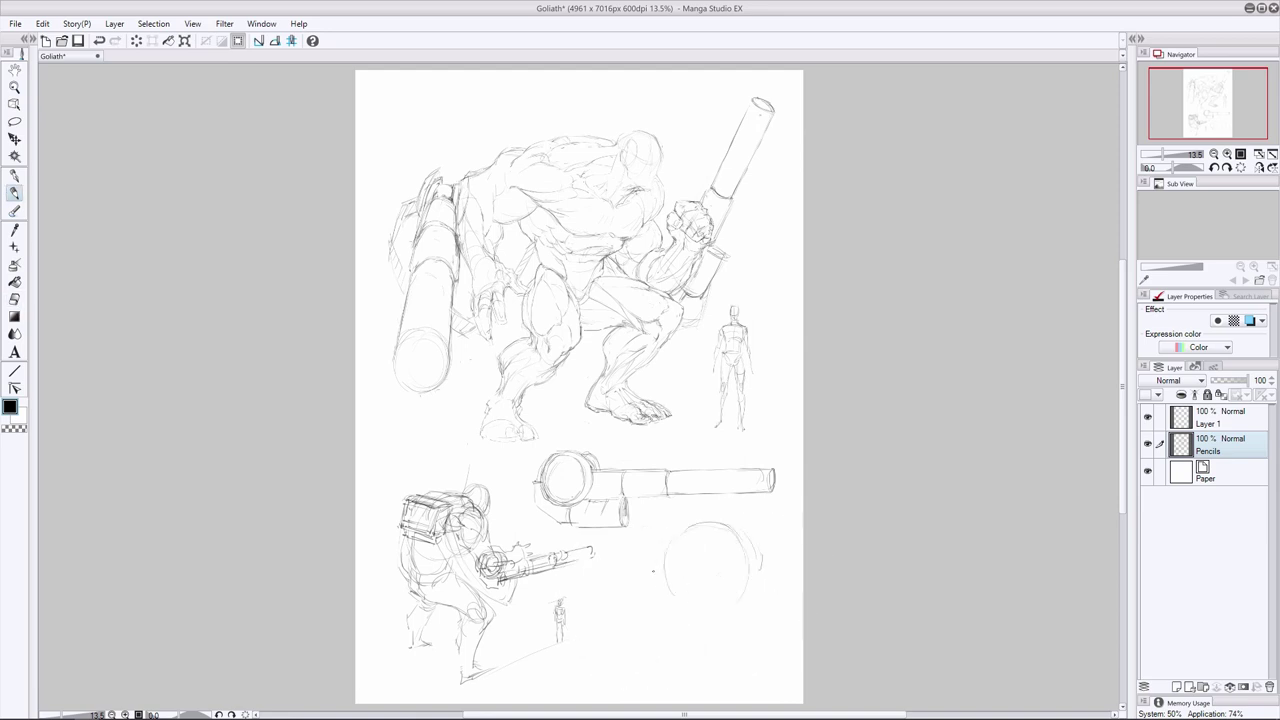
left_click_drag(653, 574, 664, 616)
left_click_drag(704, 536, 720, 578)
left_click_drag(706, 627, 680, 652)
left_click_drag(694, 536, 734, 566)
mouse_move(656, 600)
left_mouse_down()
mouse_move(671, 643)
mouse_move(737, 653)
left_mouse_up()
left_click_drag(762, 571, 787, 579)
left_click_drag(758, 626, 773, 647)
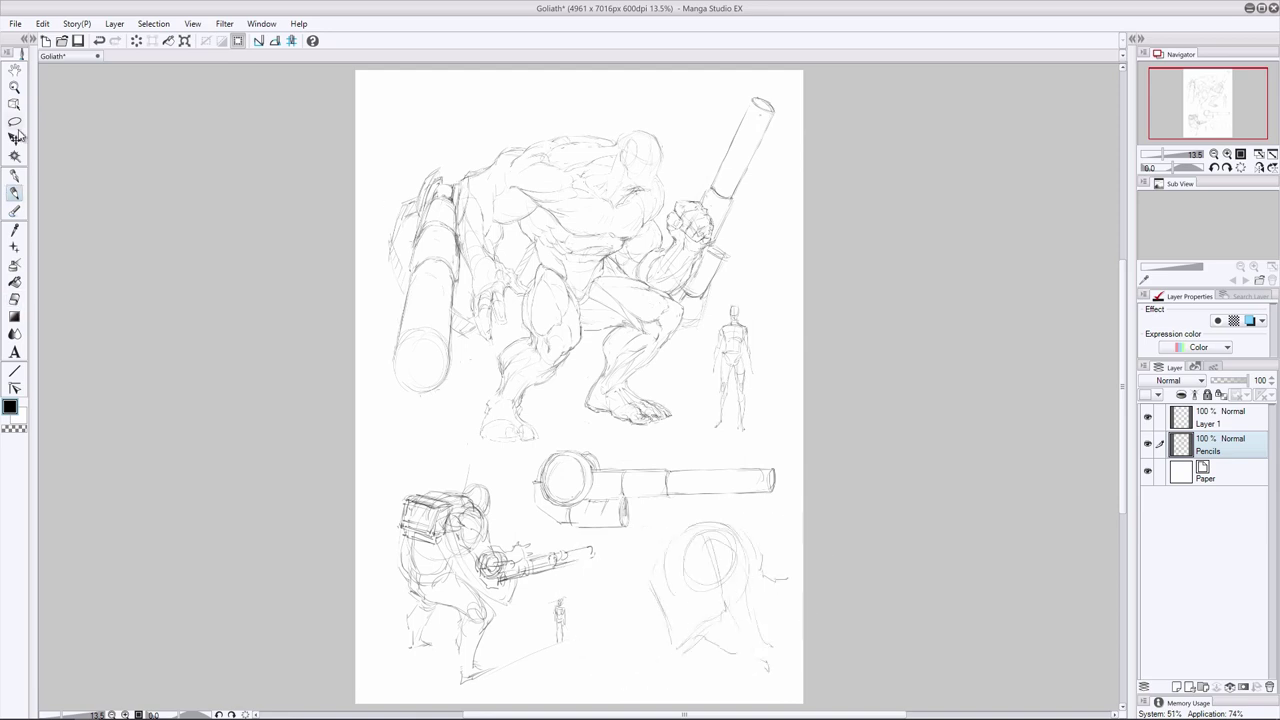
Lasso the new head study, shift it slightly down and toward the soldier, and save the file
left_click(15, 122)
left_click_drag(690, 512, 700, 512)
key("ctrl+t")
left_click_drag(718, 600, 701, 611)
left_click_drag(609, 518, 617, 526)
key("Return")
key("ctrl+d")
left_click(16, 23)
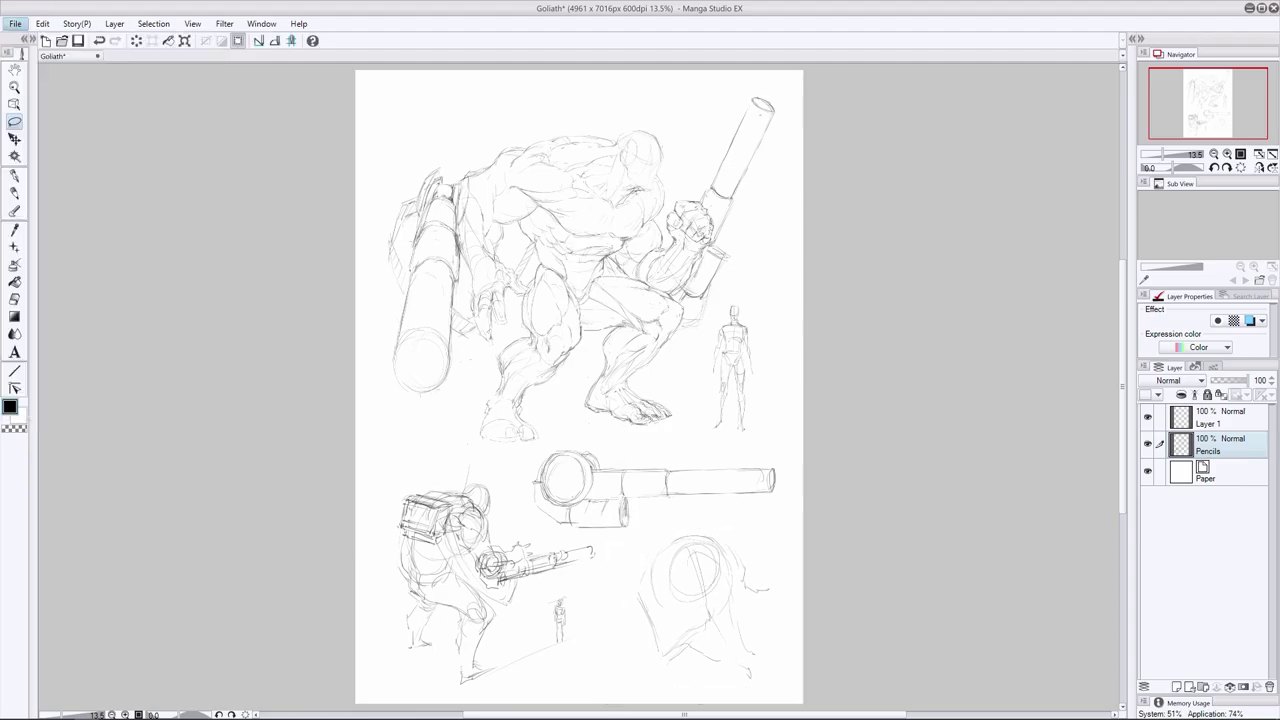
key("ctrl+s")
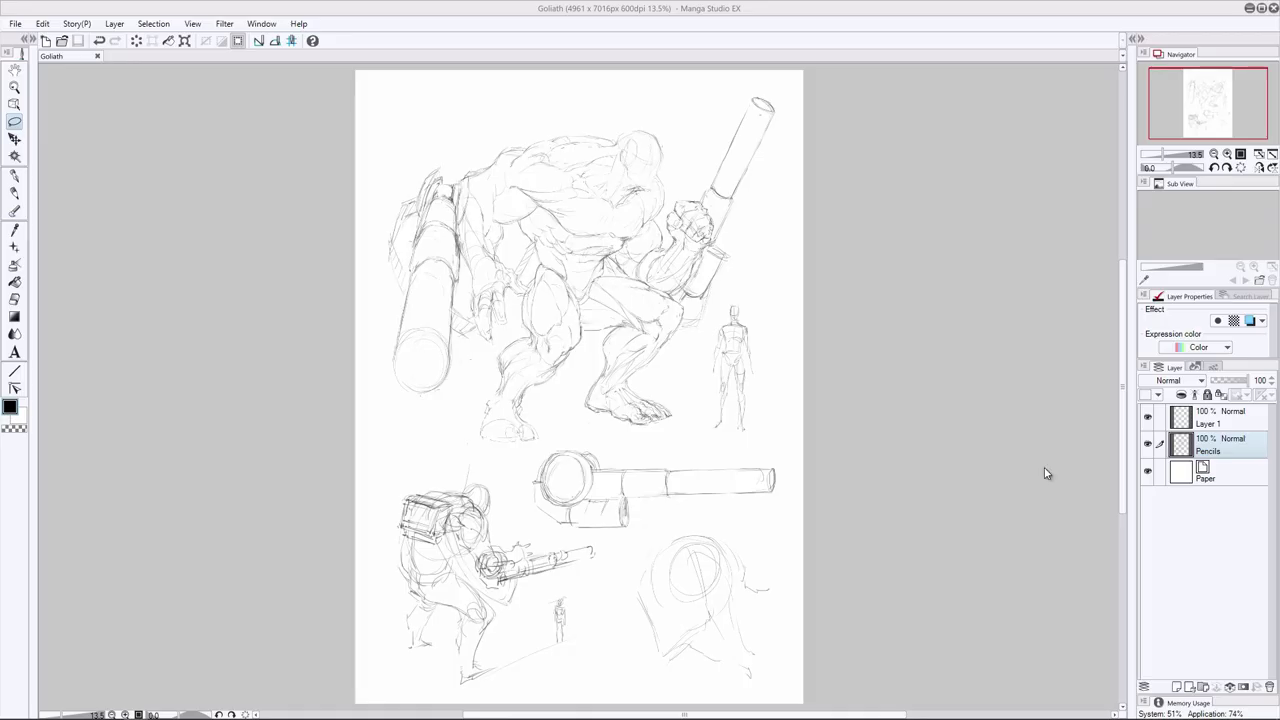
With Layer 1 and Pencils both selected, lasso the giant and standing scale figure and shift them up slightly
left_click(1207, 415, "ctrl")
left_click(14, 121)
mouse_move(600, 436)
left_mouse_down()
mouse_move(750, 56)
mouse_move(600, 440)
left_mouse_up()
key("ctrl+t")
left_click_drag(691, 300, 690, 295)
key("Return")
key("ctrl+d")
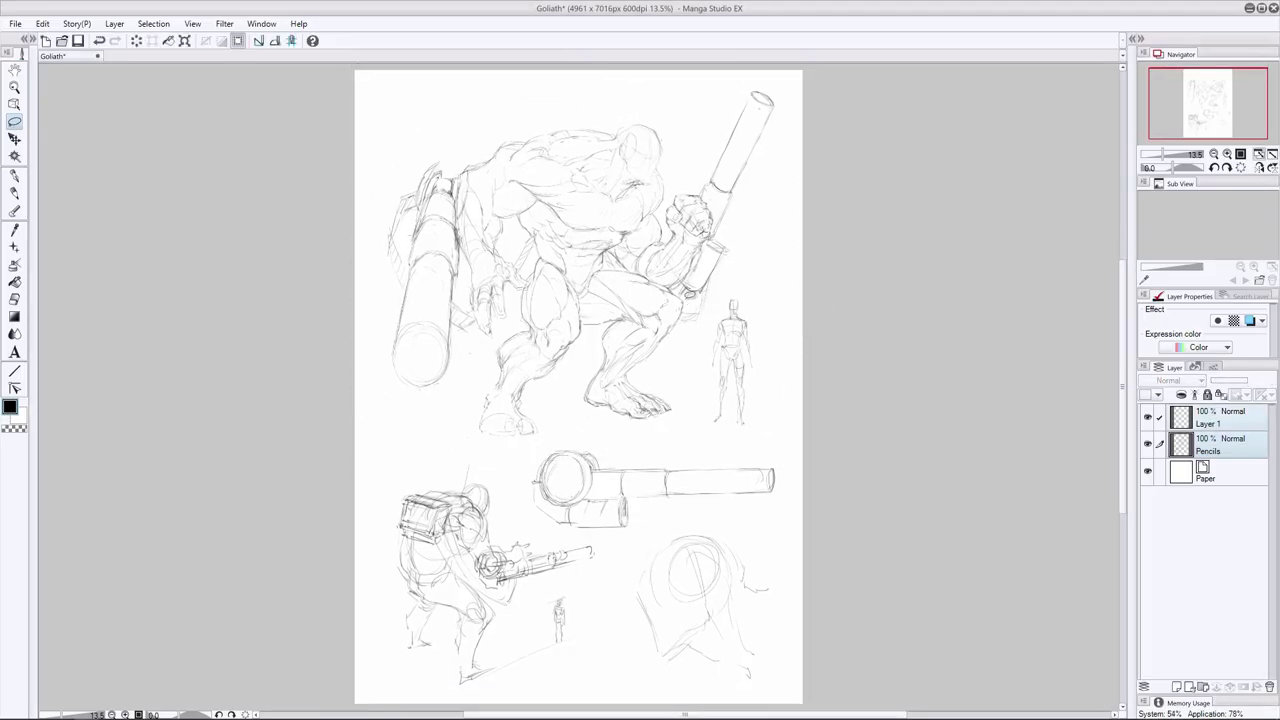
Reinforce the head study's outline and clean up the stray strokes at its shoulder
left_click(14, 192)
left_click(14, 299)
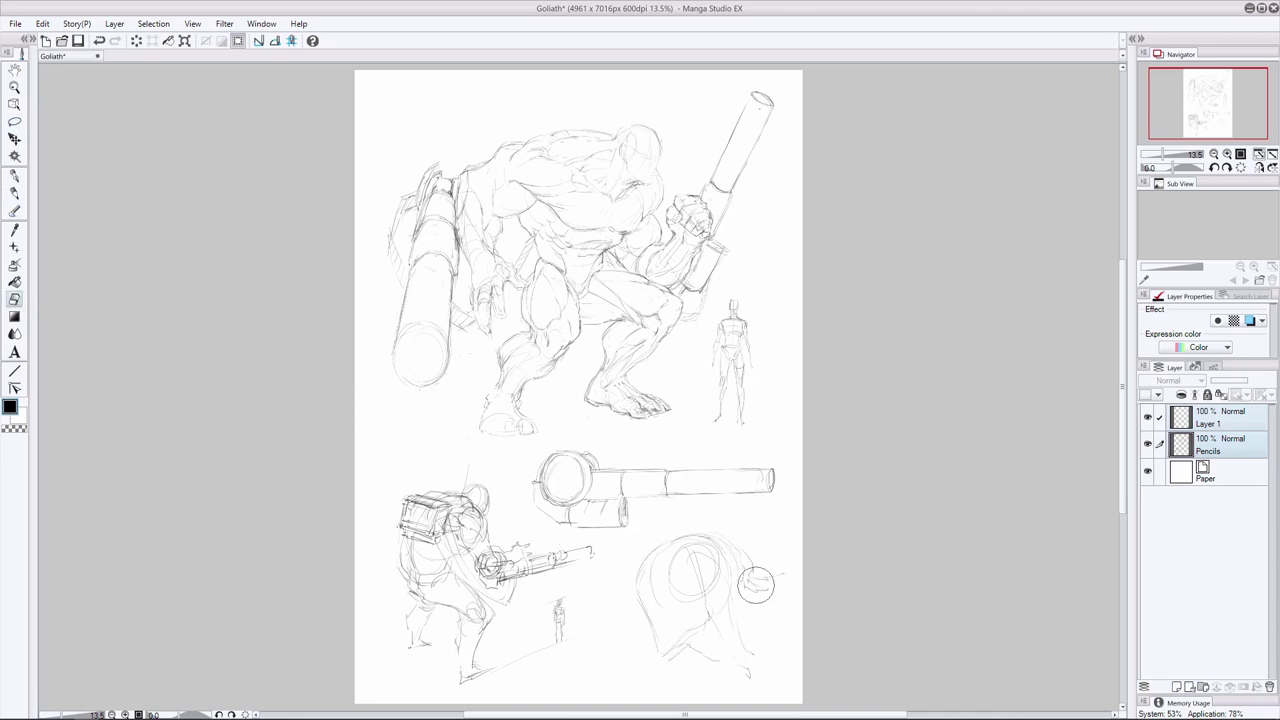
left_click_drag(756, 585, 748, 588)
left_click(14, 193)
Lasso the side-view weapon below the giant and nudge it up slightly
left_click(14, 121)
left_click_drag(646, 532, 677, 494)
key("ctrl+t")
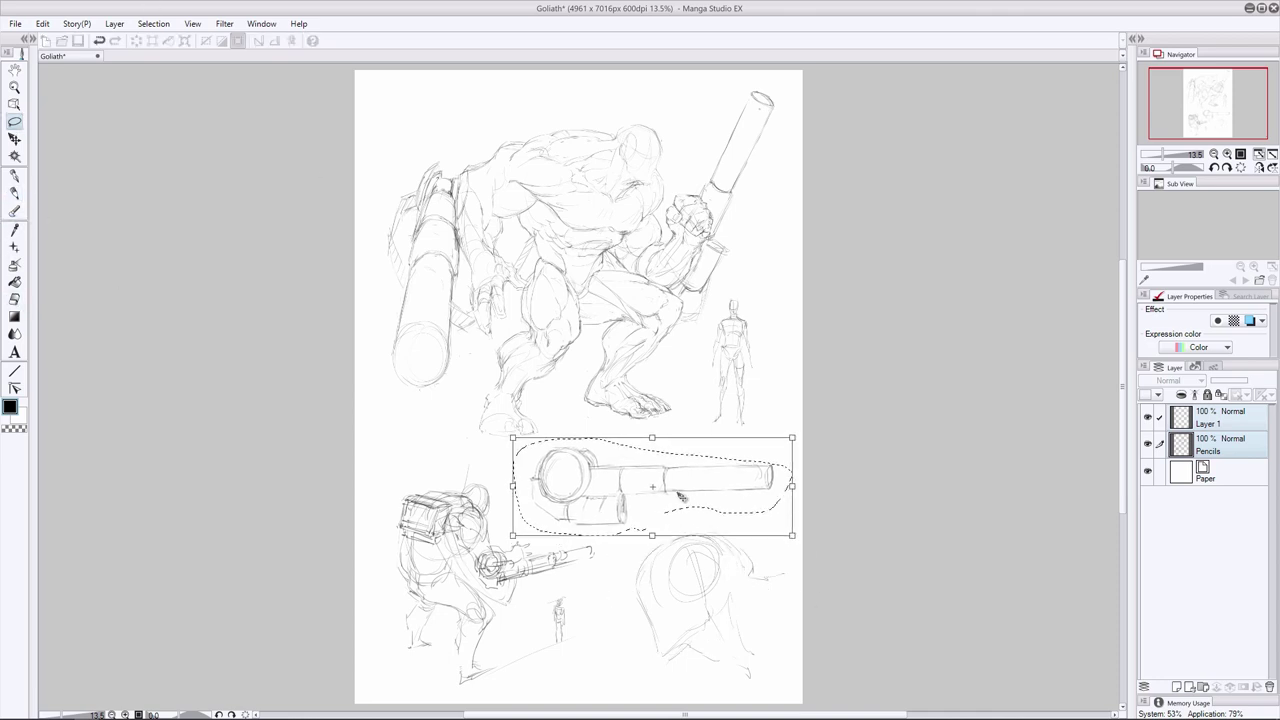
key("Return")
key("ctrl+d")
Duplicate the pencil layers and extend the giant's raised barrel toward the top of the page
left_click_drag(1212, 424, 1177, 687)
left_click(14, 193)
mouse_move(757, 79)
left_mouse_down()
mouse_move(712, 187)
mouse_move(766, 122)
mouse_move(760, 75)
left_mouse_up()
left_click(14, 299)
Merge the pencil layers and their copies into a single layer above the paper
left_click(1218, 453)
right_click(1208, 424)
left_click(1204, 670)
left_click(1208, 446, "ctrl")
right_click(1208, 446)
left_click(1197, 404)
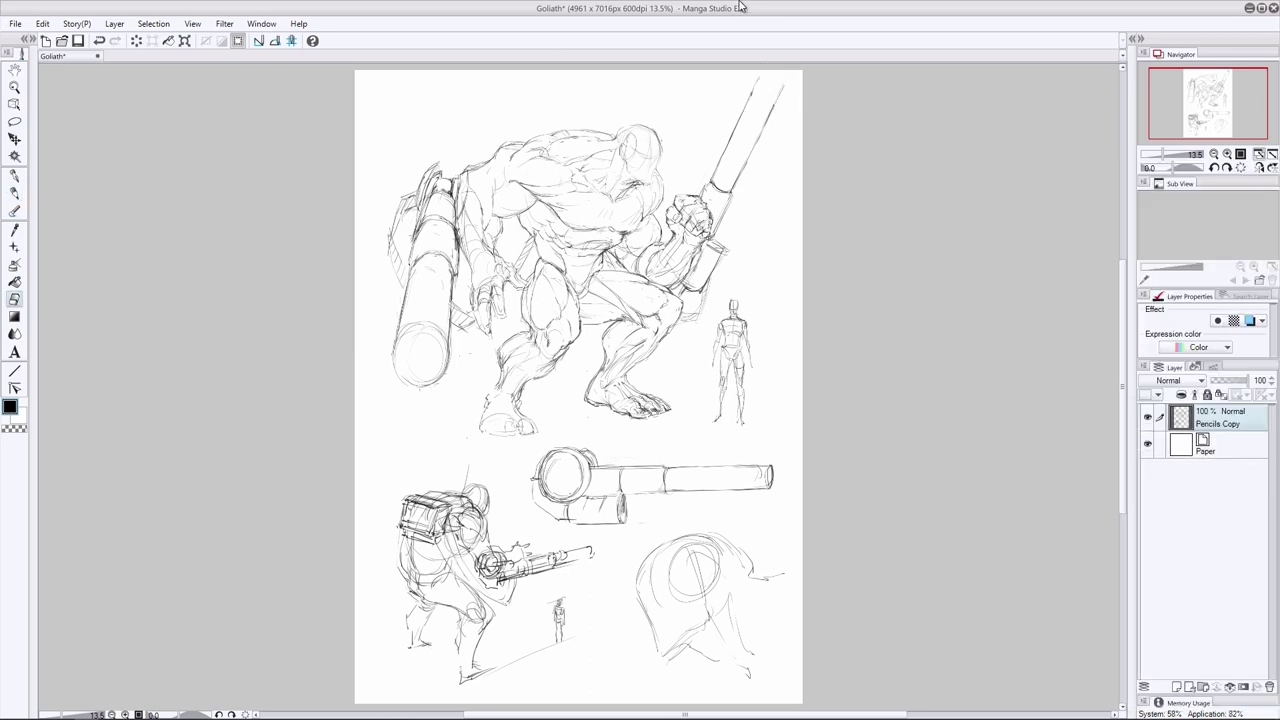
Lengthen the soldier's gun barrel and the giant's lowered cannon, redrawing the cannon's round muzzle further down
key("p")
left_click_drag(578, 556, 607, 543)
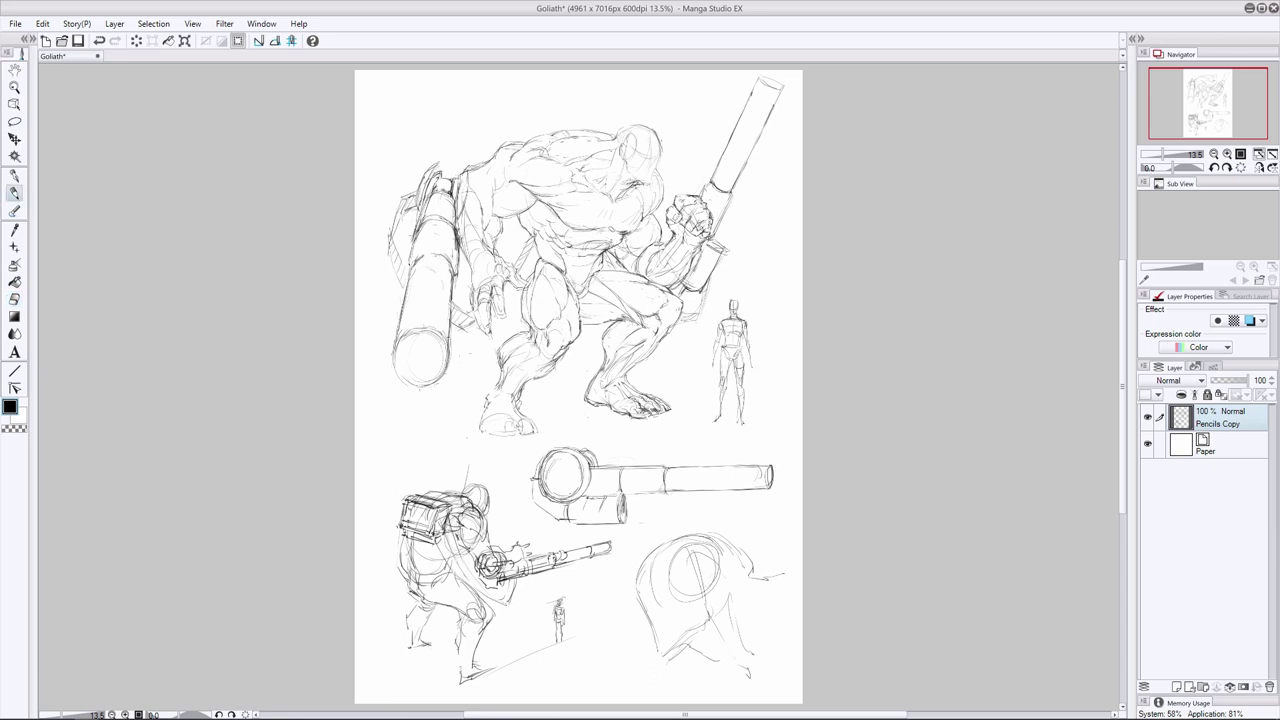
left_click_drag(448, 353, 443, 389)
mouse_move(395, 346)
left_mouse_down()
mouse_move(387, 392)
mouse_move(421, 416)
mouse_move(436, 367)
mouse_move(398, 412)
mouse_move(404, 374)
mouse_move(442, 385)
left_mouse_up()
left_click(14, 299)
left_click(14, 193)
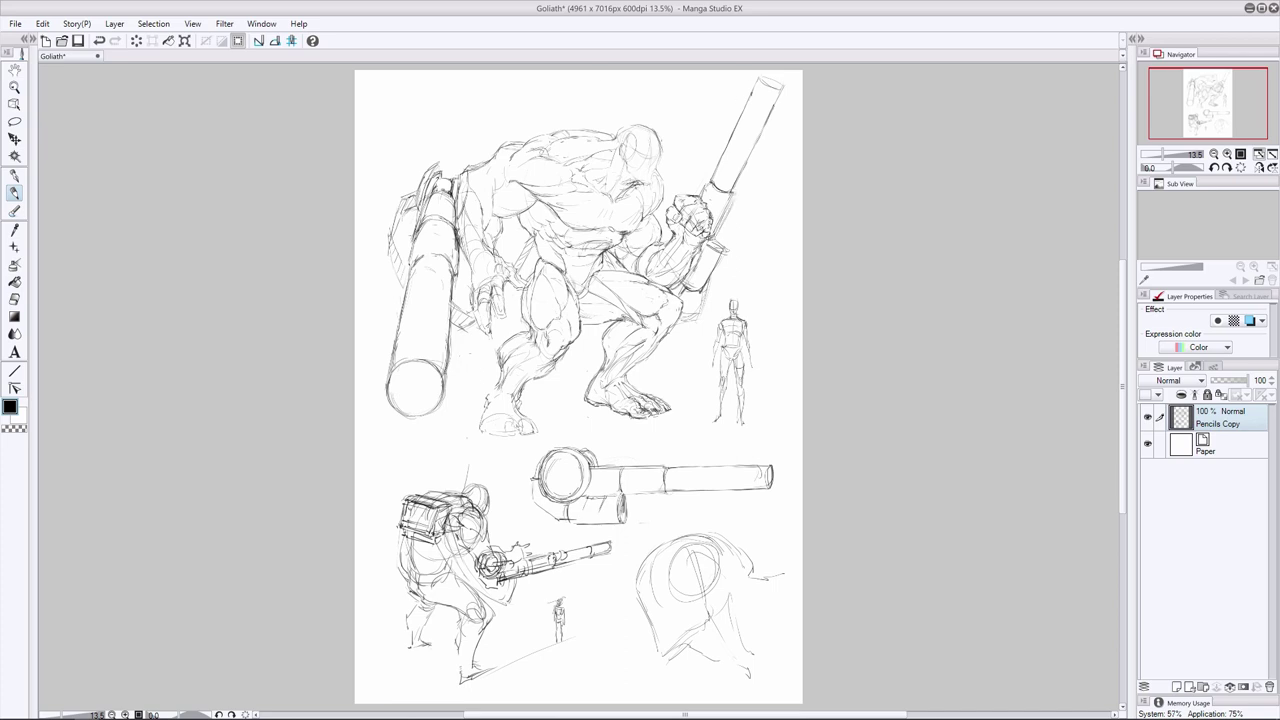
Lasso the upper section of the giant's raised barrel and offset it slightly from the lower tube
left_click(14, 121)
left_click_drag(712, 186, 742, 192)
left_click(14, 193)
left_click(14, 139)
left_click_drag(747, 138, 753, 142)
key("ctrl+d")
left_click(14, 193)
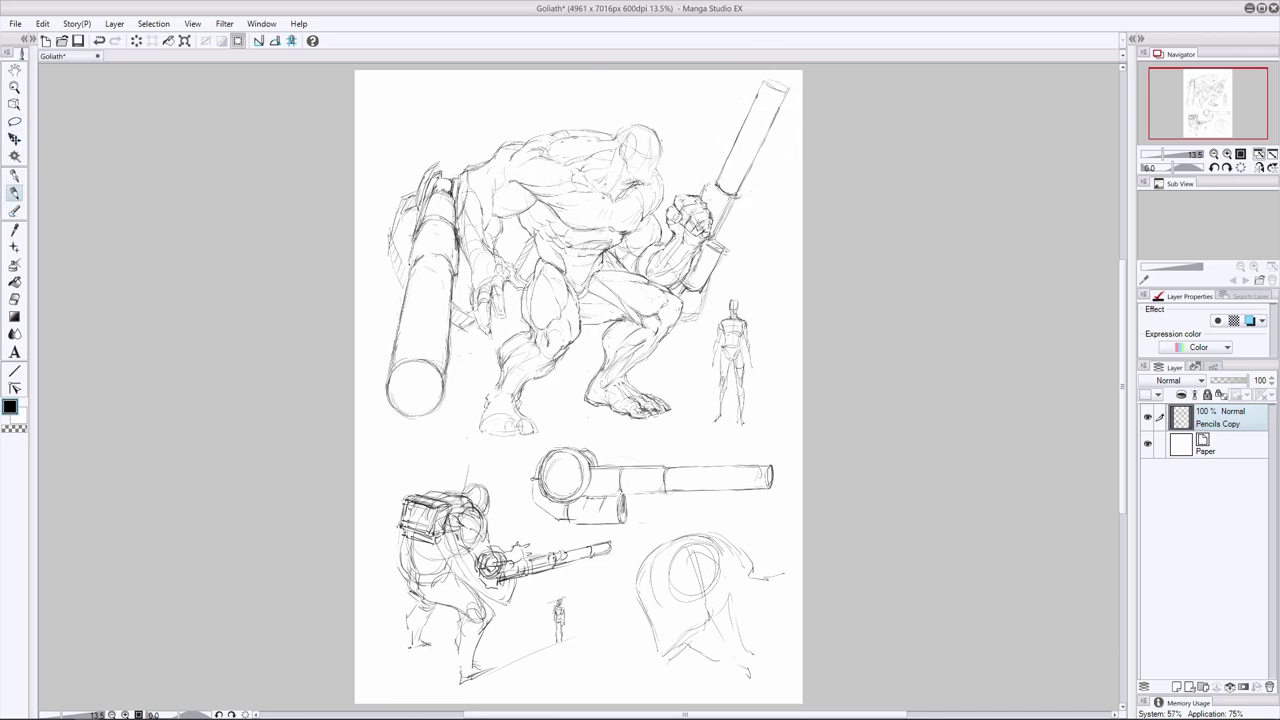
Erase and redraw the raised barrel's sides, muzzle and the joint above the giant's fist
key("e")
mouse_move(731, 198)
left_mouse_down()
mouse_move(714, 237)
mouse_move(705, 199)
mouse_move(719, 240)
left_mouse_up()
key("p")
left_click_drag(757, 97, 769, 72)
left_click_drag(767, 73, 793, 82)
mouse_move(793, 82)
left_mouse_down()
mouse_move(760, 136)
mouse_move(746, 121)
mouse_move(733, 149)
left_mouse_up()
key("e")
key("p")
left_click_drag(791, 93, 739, 191)
mouse_move(775, 71)
left_mouse_down()
mouse_move(799, 82)
mouse_move(737, 196)
left_mouse_up()
key("e")
key("p")
left_click_drag(767, 83, 715, 185)
key("e")
key("p")
Extend the side-view weapon's barrel toward the page edge and clean up its muzzle
mouse_move(764, 464)
left_mouse_down()
mouse_move(792, 466)
mouse_move(790, 486)
mouse_move(758, 486)
mouse_move(854, 271)
mouse_move(705, 488)
left_mouse_up()
key("e")
key("p")
key("e")
Scale the giant and the standing scale figure down slightly
key("k")
key("m")
key("ctrl+t")
mouse_move(802, 101)
left_mouse_down()
mouse_move(700, 200)
mouse_move(586, 277)
left_mouse_up()
key("Return")
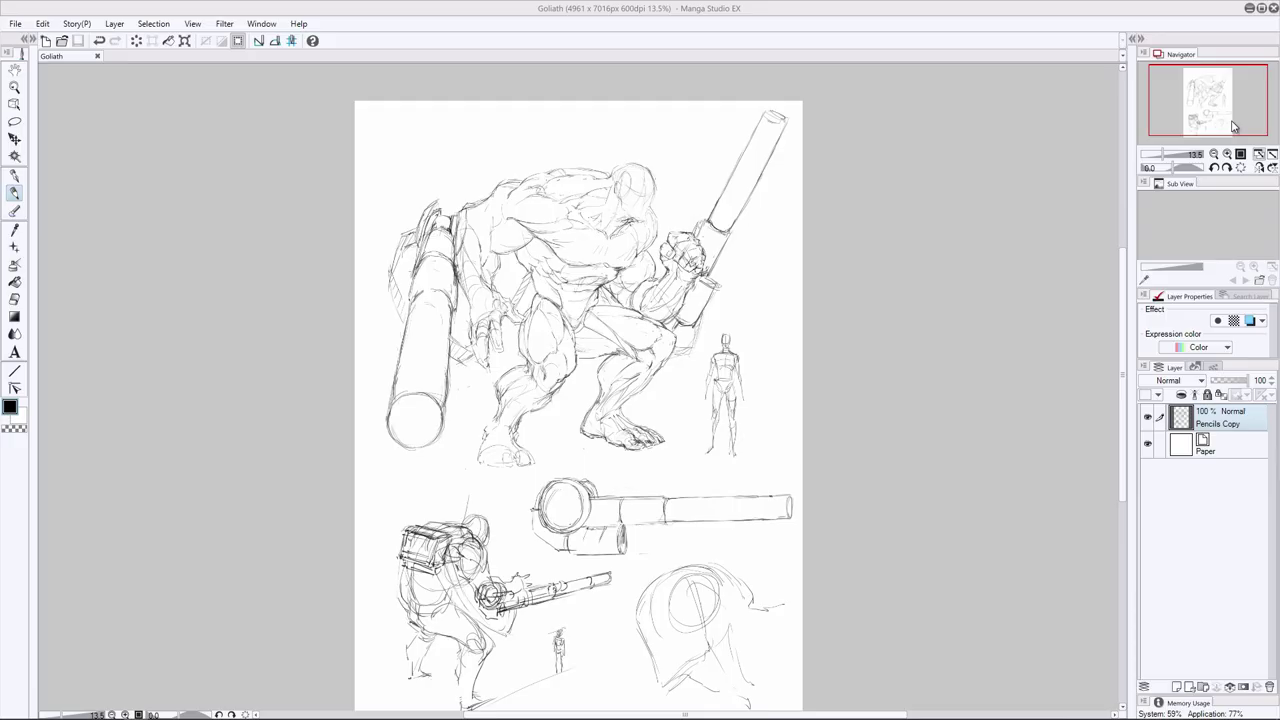
Mirror the canvas view, erase the thigh of the giant's leg below the raised weapon, and redraw its thigh and knee
key("h")
left_click_drag(575, 327, 493, 331)
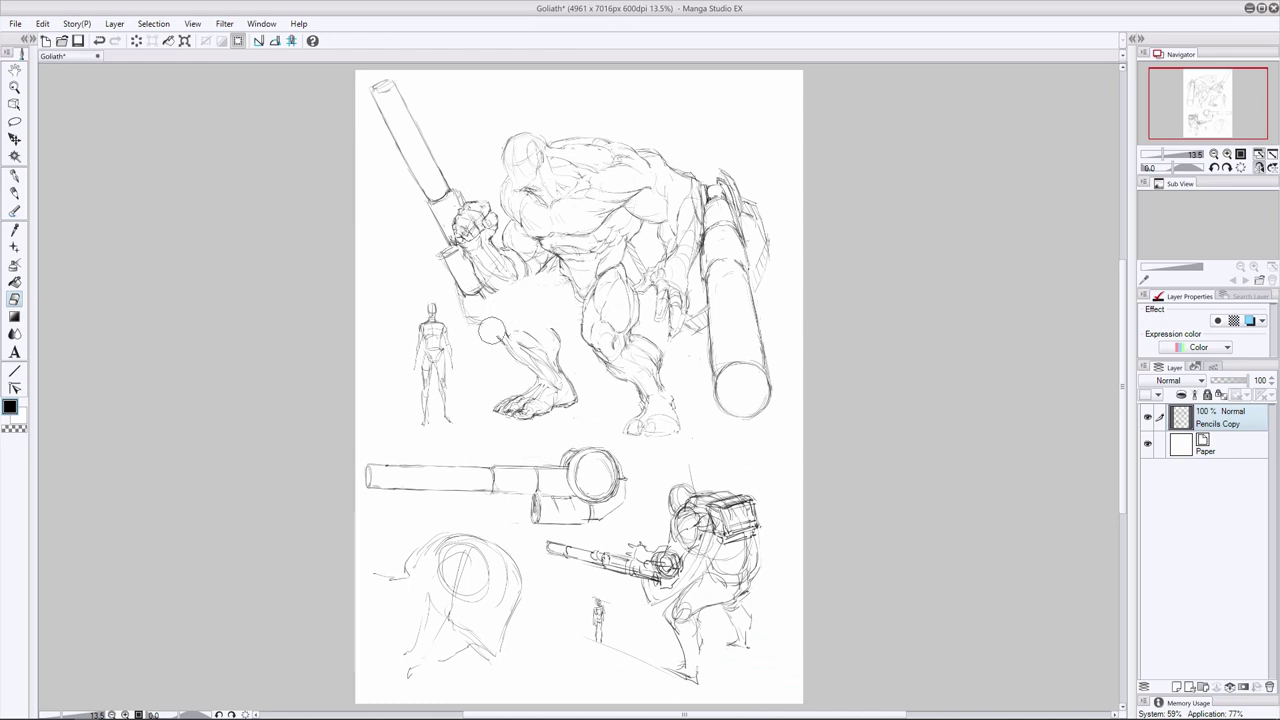
left_click_drag(560, 302, 552, 394)
key("ctrl+z")
key("p")
left_click_drag(529, 283, 562, 274)
left_click_drag(480, 311, 485, 338)
mouse_move(484, 342)
left_mouse_down()
mouse_move(534, 369)
mouse_move(559, 342)
left_mouse_up()
left_click_drag(562, 367, 580, 403)
Lasso the foot of the giant's reworked leg, move it slightly inward and clear the selection
left_click(14, 121)
mouse_move(512, 379)
left_mouse_down()
mouse_move(530, 376)
mouse_move(547, 400)
left_mouse_up()
left_click(14, 139)
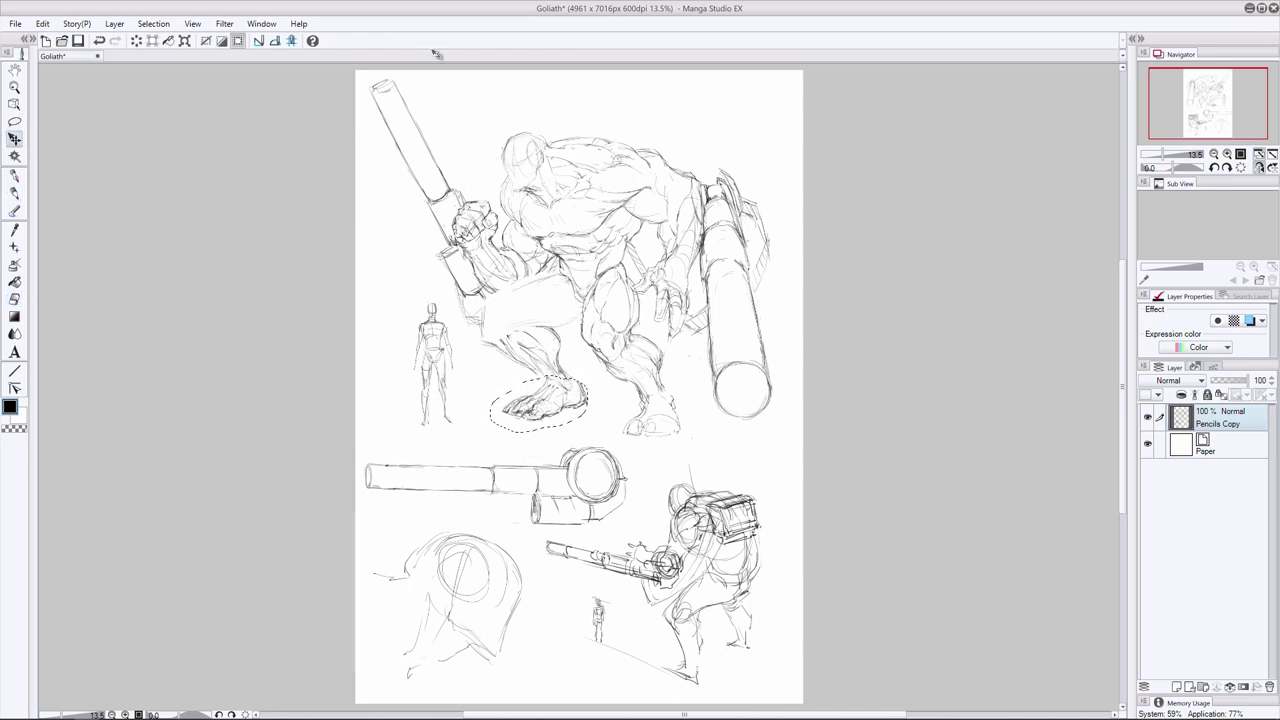
left_click(206, 41)
Erase the old knee lines of the giant's reworked leg and redraw the knee and shin outline
key("e")
mouse_move(552, 333)
left_mouse_down()
mouse_move(531, 337)
mouse_move(494, 310)
left_mouse_up()
key("p")
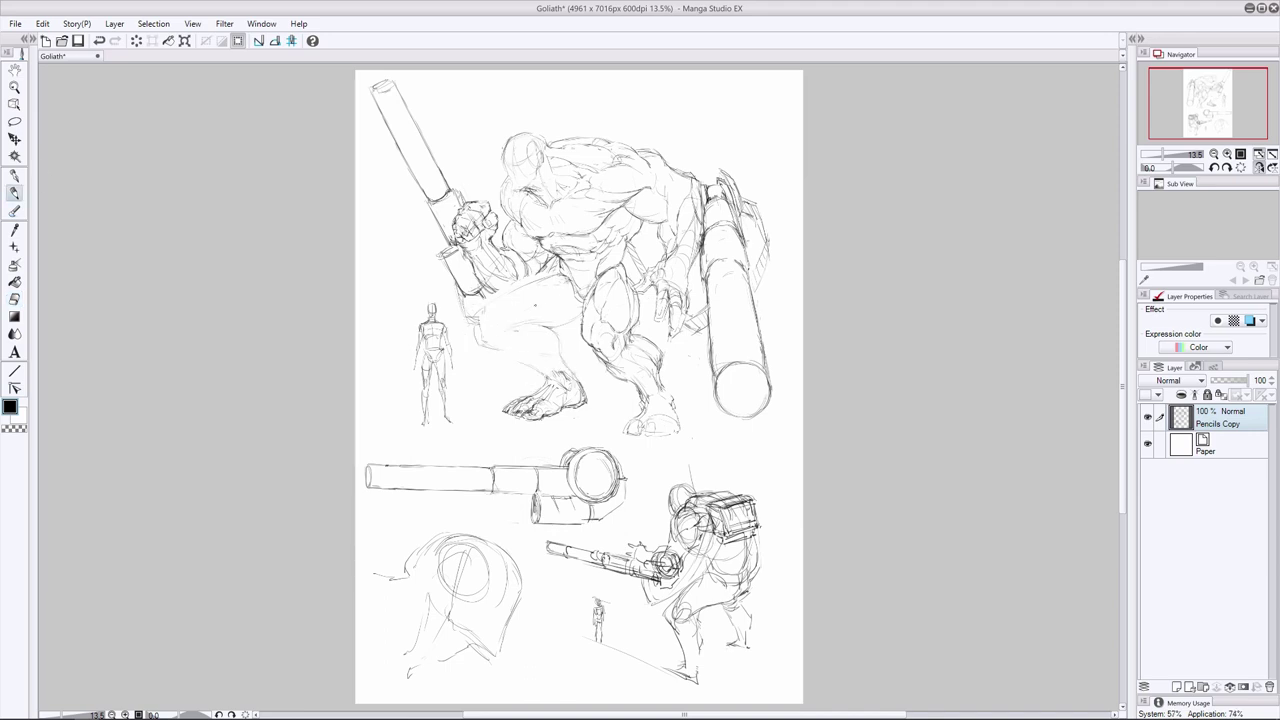
mouse_move(490, 308)
left_mouse_down()
mouse_move(532, 290)
mouse_move(530, 277)
mouse_move(493, 305)
left_mouse_up()
key("e")
key("p")
Erase the reworked leg's calf and foot, and rough in a new shin, ankle and flat foot
key("e")
left_click_drag(555, 355, 521, 405)
key("p")
mouse_move(488, 350)
left_mouse_down()
mouse_move(538, 374)
mouse_move(527, 396)
left_mouse_up()
left_click_drag(543, 373, 540, 399)
left_click_drag(486, 412, 528, 403)
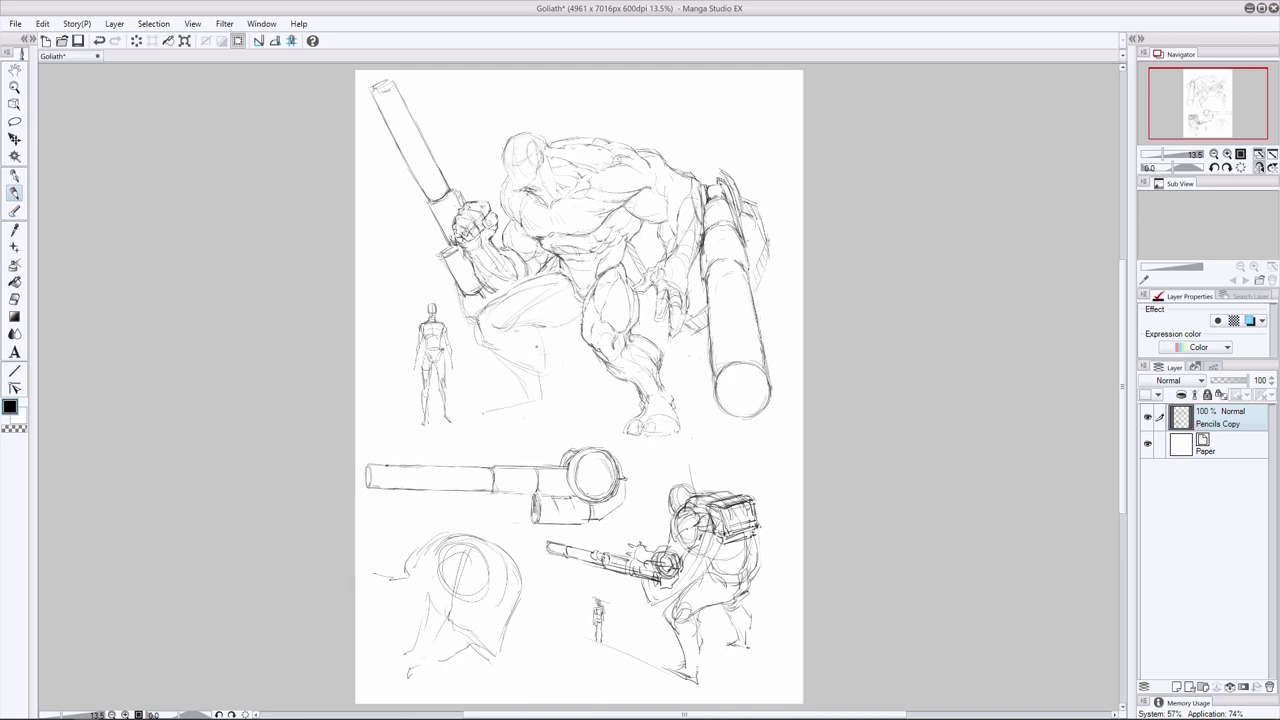
left_click_drag(537, 328, 545, 365)
left_click_drag(502, 356, 563, 387)
mouse_move(560, 393)
left_mouse_down()
mouse_move(571, 405)
mouse_move(554, 409)
left_mouse_up()
left_click_drag(543, 381, 558, 405)
left_click_drag(490, 413, 507, 404)
Flip the view back, and erase and redraw the upper thigh contours of the giant's reworked leg
key("h")
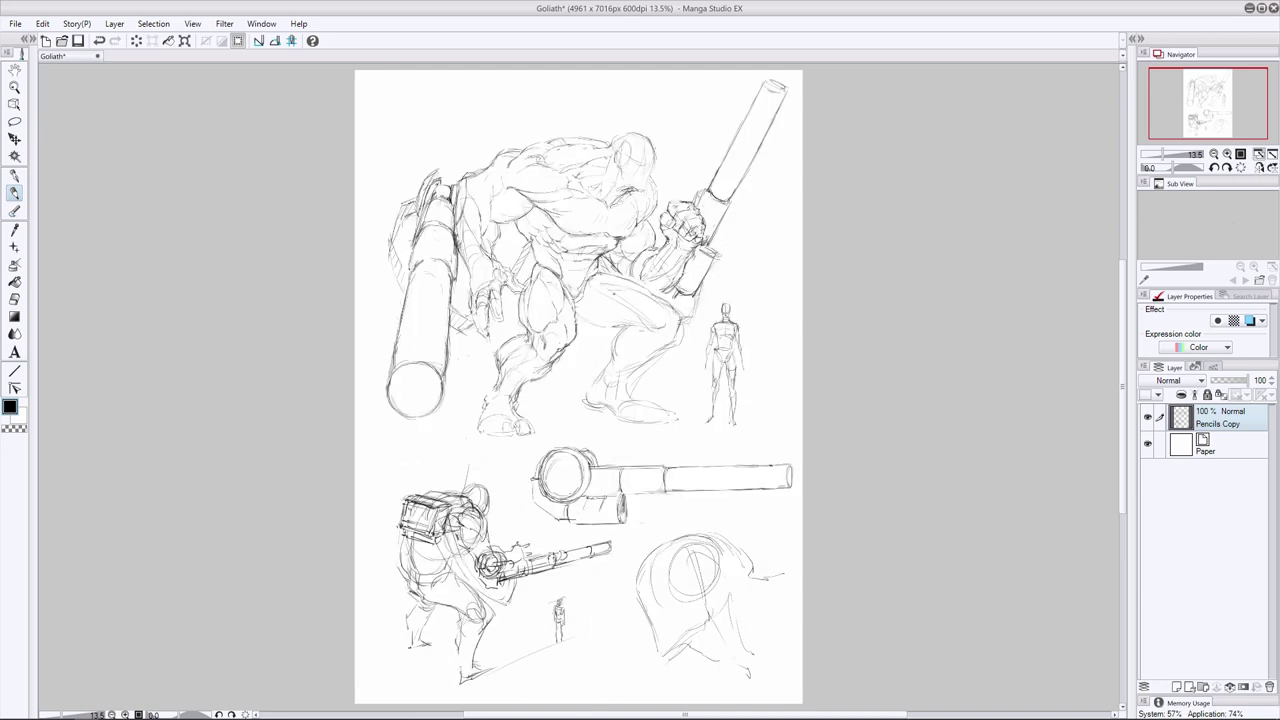
left_click_drag(630, 294, 662, 310)
key("e")
left_click_drag(574, 270, 681, 317)
key("p")
mouse_move(584, 290)
left_mouse_down()
mouse_move(648, 321)
mouse_move(630, 308)
left_mouse_up()
key("e")
key("p")
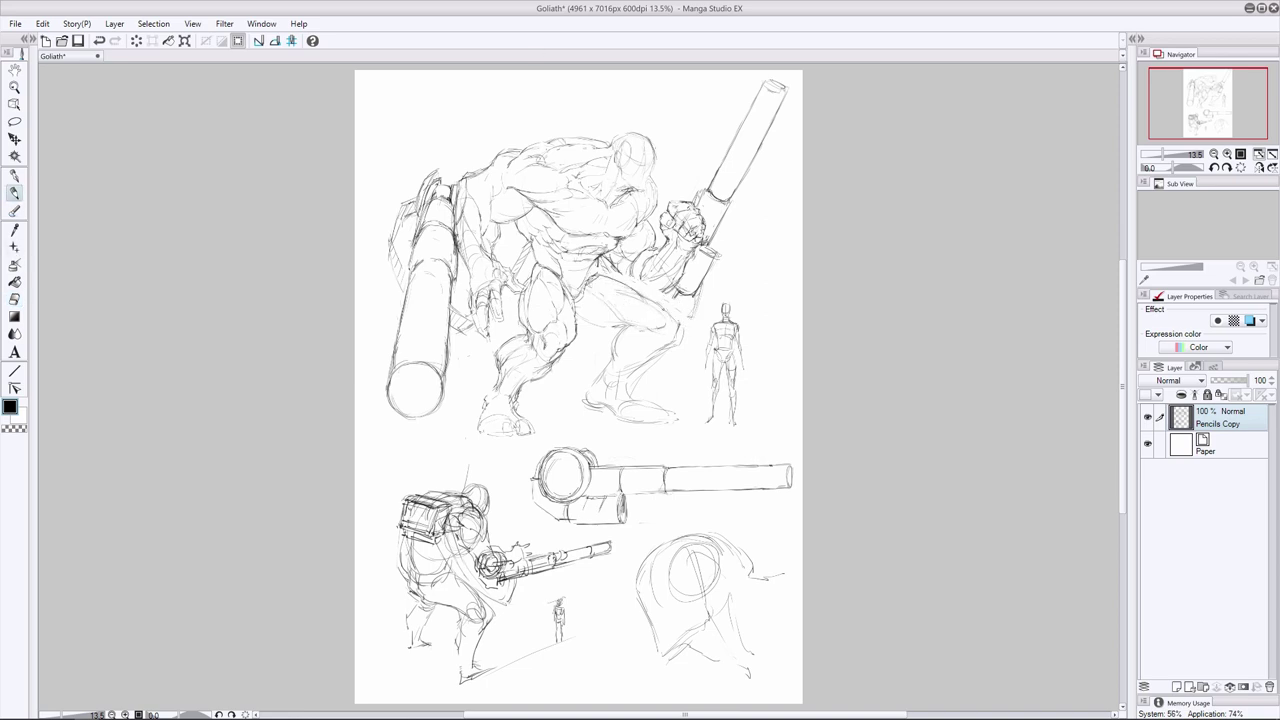
Refine the reworked leg's inner thigh line and add strokes to its foot and the back of the knee
key("e")
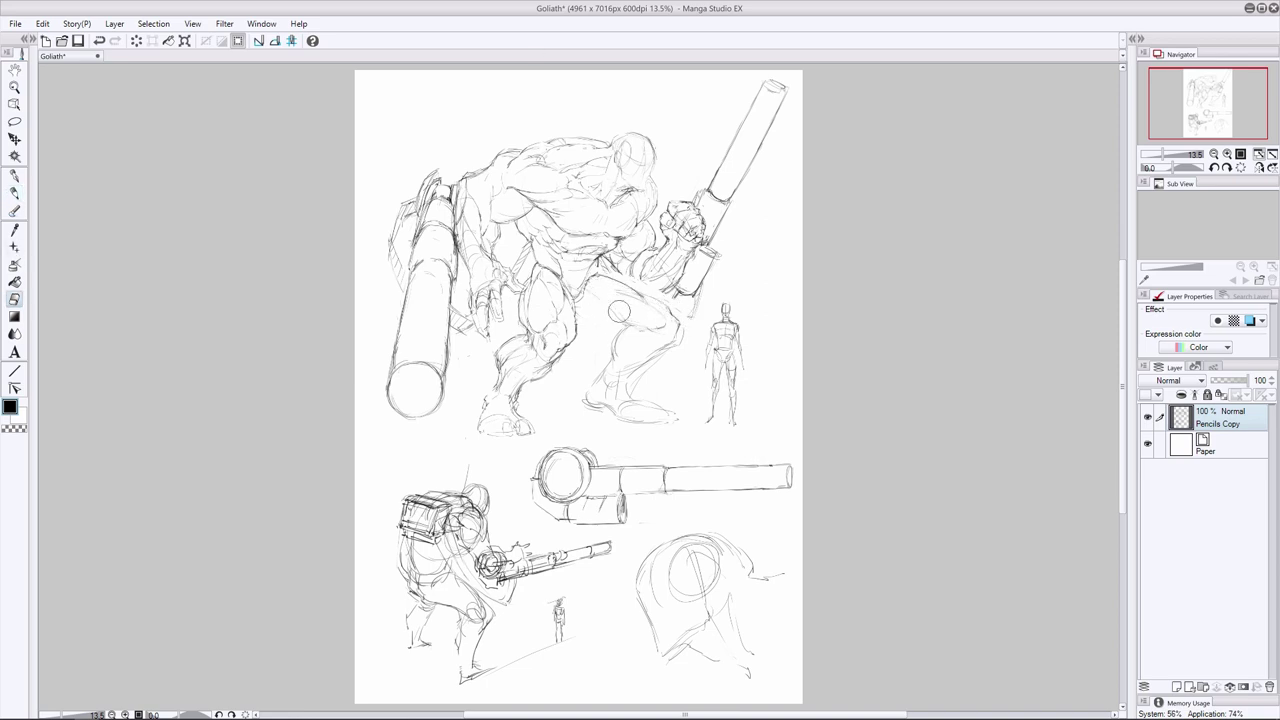
key("p")
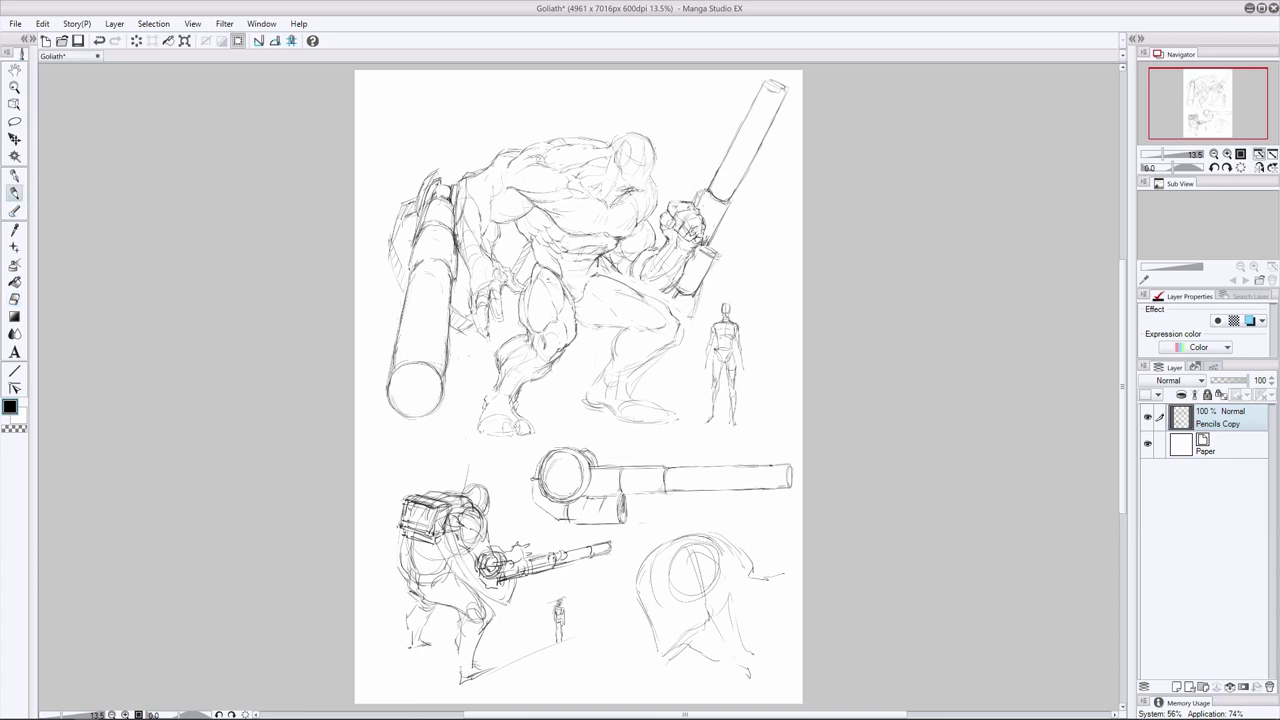
left_click_drag(614, 414, 667, 420)
left_click_drag(629, 328, 610, 335)
key("e")
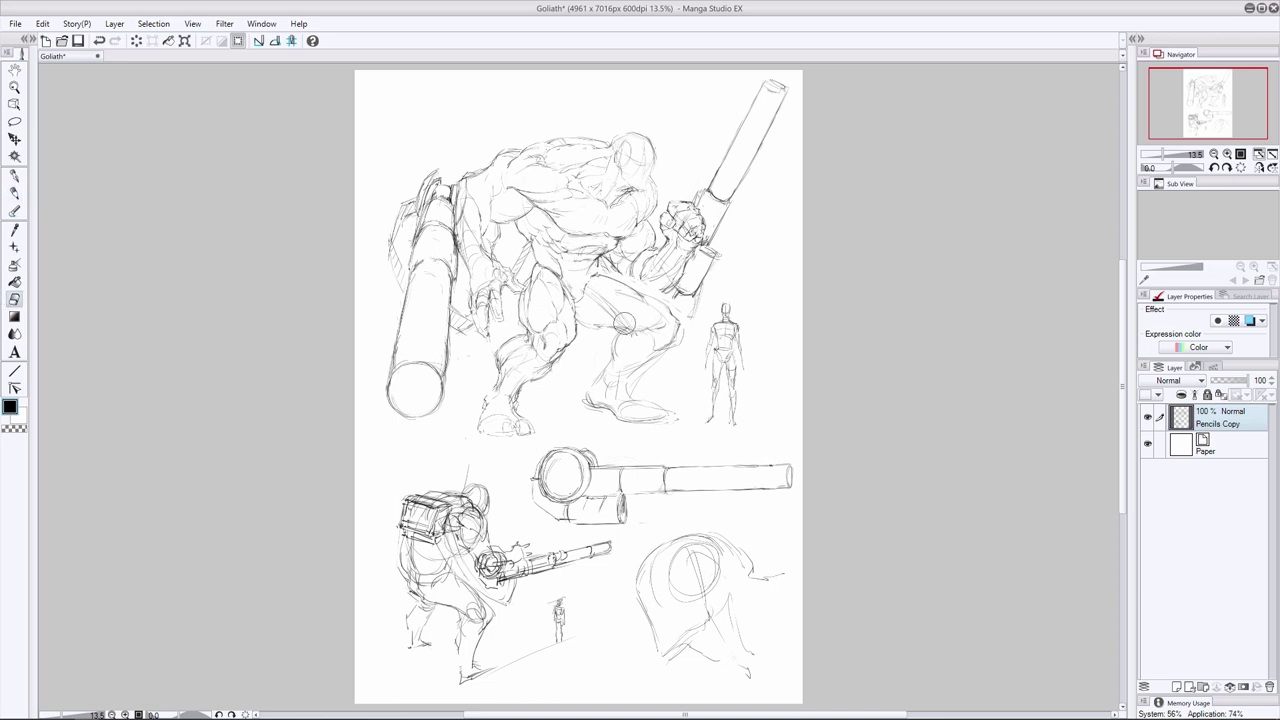
Erase both of the giant's legs and rough in a new leg with thigh and knee ovals and shin lines
mouse_move(661, 377)
left_mouse_down()
mouse_move(630, 300)
mouse_move(540, 280)
mouse_move(490, 430)
left_mouse_up()
key("p")
mouse_move(550, 352)
left_mouse_down()
mouse_move(588, 338)
mouse_move(603, 362)
left_mouse_up()
mouse_move(572, 340)
left_mouse_down()
mouse_move(602, 358)
mouse_move(595, 424)
left_mouse_up()
left_click_drag(563, 370, 576, 417)
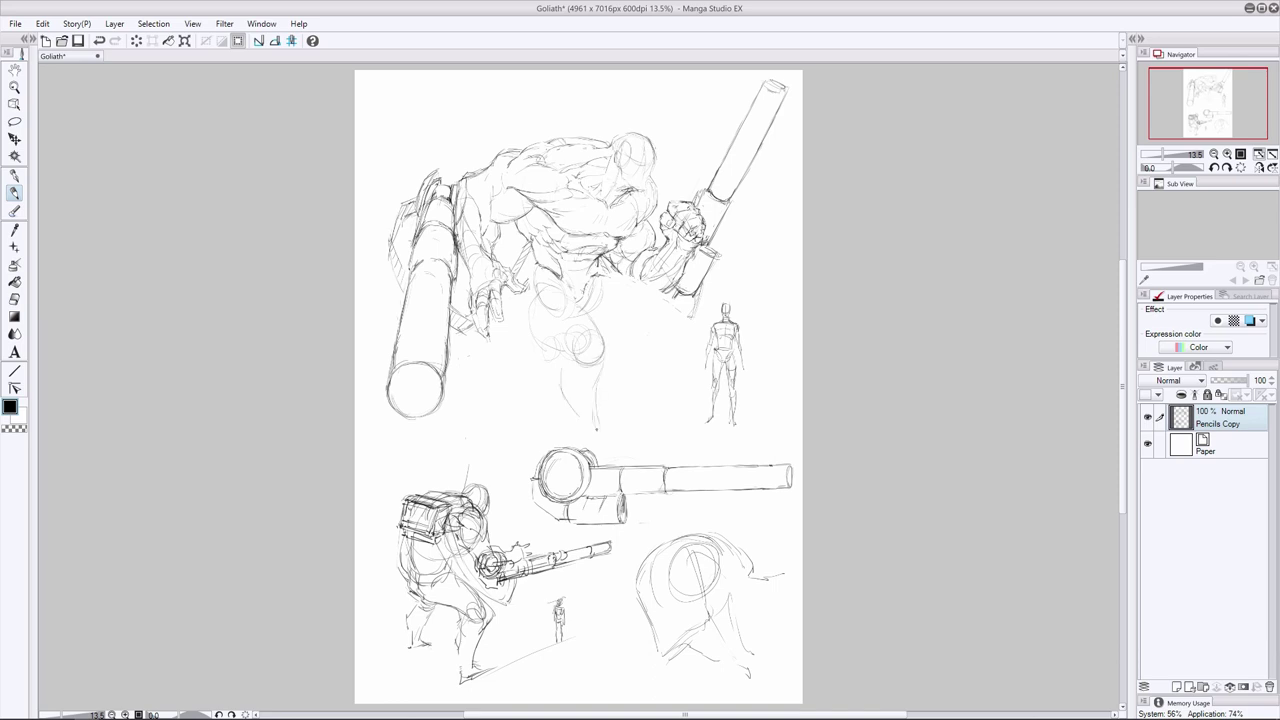
Lasso the giant and standing scale figure, scale them down and reposition them in the page's upper half
left_click(14, 121)
mouse_move(328, 180)
left_mouse_down()
mouse_move(766, 443)
mouse_move(335, 172)
left_mouse_up()
key("ctrl+t")
left_click_drag(802, 474, 732, 415)
left_click_drag(647, 350, 686, 355)
key("Return")
key("ctrl+d")
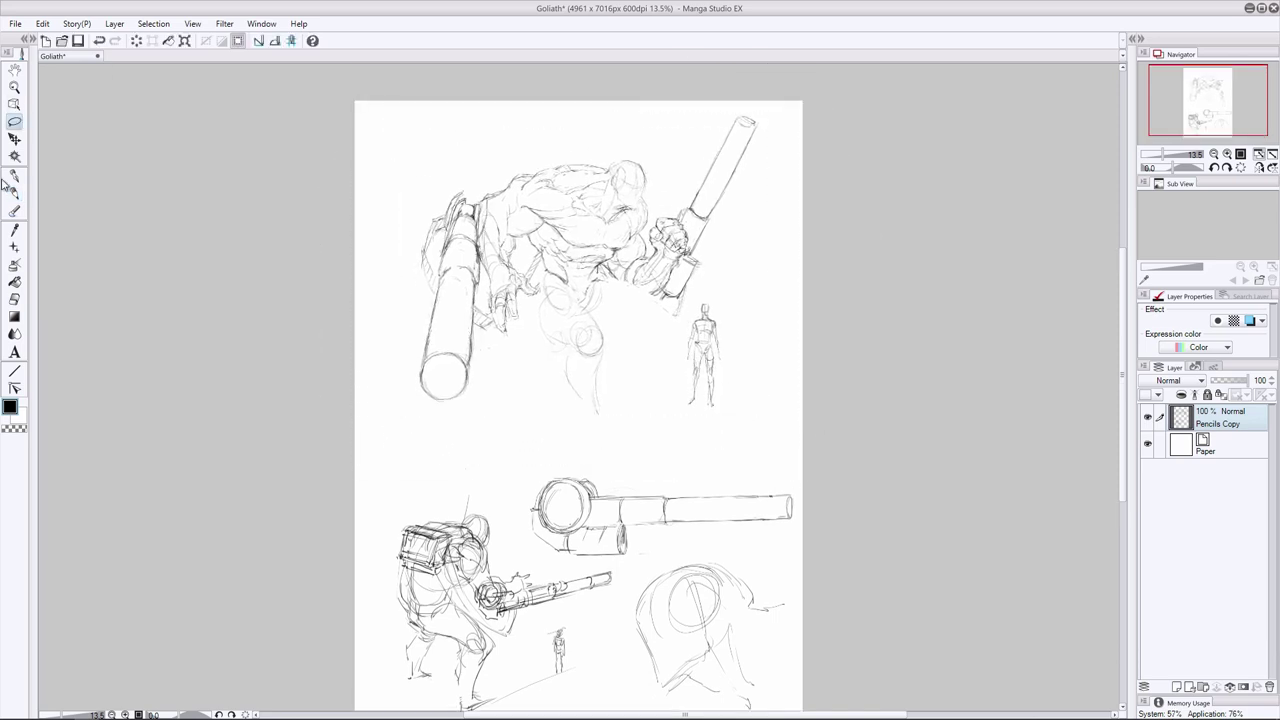
Sketch the calf, ankle and foot of the giant's new leg
left_click(14, 192)
mouse_move(597, 368)
left_mouse_down()
mouse_move(588, 403)
mouse_move(612, 431)
left_mouse_up()
mouse_move(570, 438)
left_mouse_down()
mouse_move(606, 444)
mouse_move(580, 377)
mouse_move(587, 411)
left_mouse_up()
left_click(14, 299)
left_click(14, 192)
left_click_drag(588, 402, 590, 418)
mouse_move(575, 396)
left_mouse_down()
mouse_move(573, 418)
mouse_move(612, 436)
left_mouse_up()
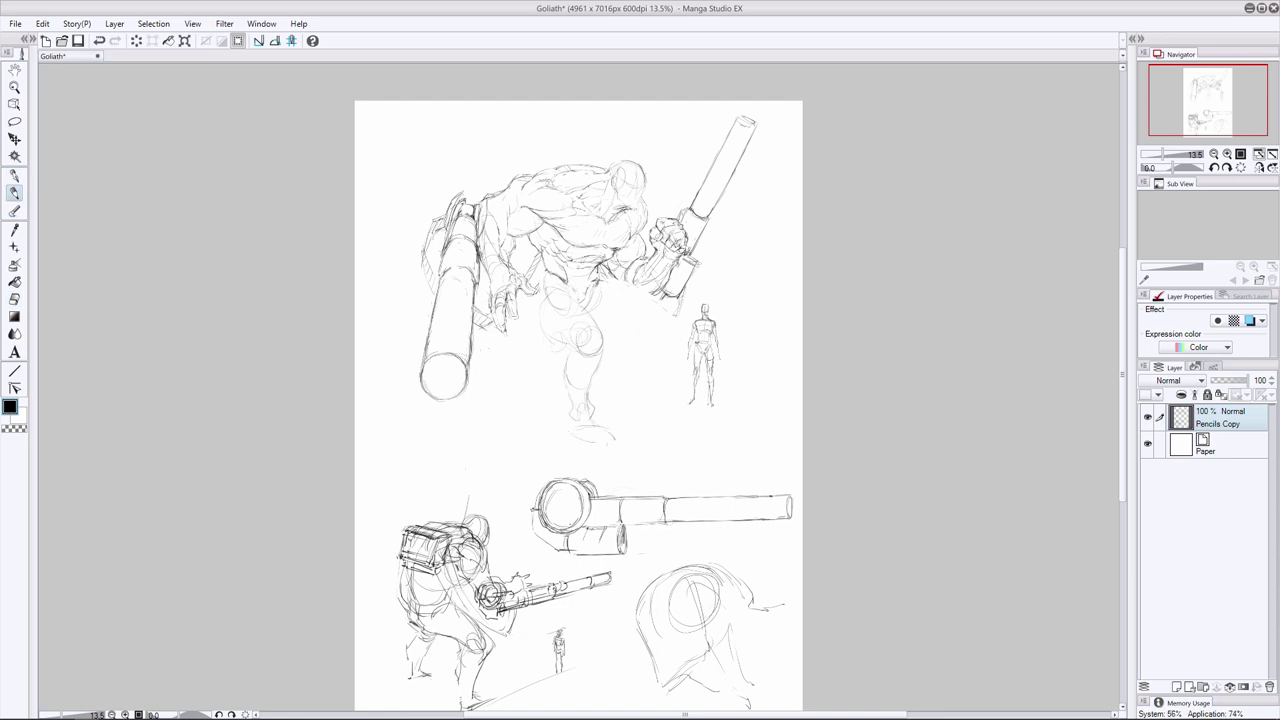
Erase the giant's roughed-in leg below the hip ovals and sketch a light arc for the other thigh
left_click_drag(602, 284, 584, 308)
key("e")
mouse_move(567, 415)
left_mouse_down()
mouse_move(595, 334)
mouse_move(630, 360)
left_mouse_up()
key("p")
left_click_drag(550, 306, 574, 365)
left_click_drag(533, 337, 533, 367)
left_click_drag(583, 309, 570, 351)
left_click_drag(585, 341, 578, 383)
mouse_move(545, 349)
left_mouse_down()
mouse_move(563, 381)
mouse_move(631, 327)
mouse_move(605, 299)
mouse_move(580, 384)
left_mouse_up()
key("ctrl+z")
left_click(14, 299)
left_click(14, 194)
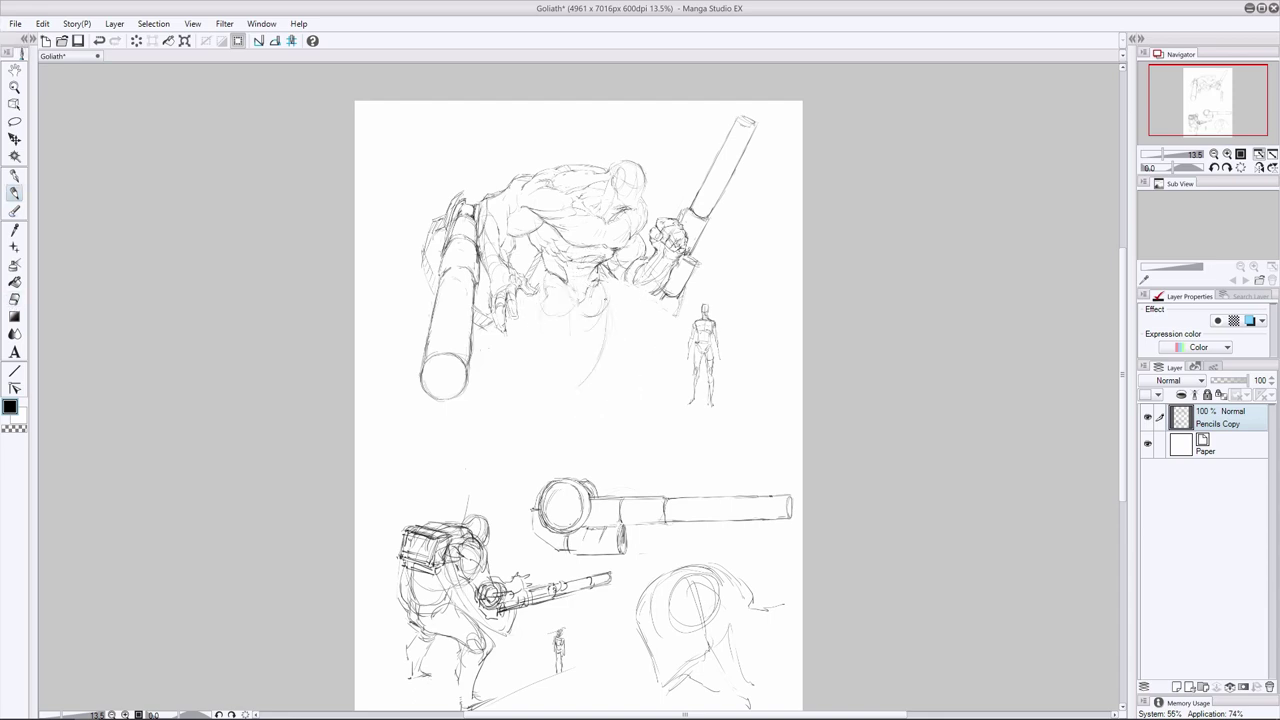
Rough in both of the giant's thighs and knees, with the front leg's shin running down to the ankle
left_click_drag(626, 314, 568, 396)
left_click_drag(585, 295, 573, 435)
mouse_move(576, 348)
left_mouse_down()
mouse_move(544, 294)
mouse_move(578, 402)
left_mouse_up()
mouse_move(578, 324)
left_mouse_down()
mouse_move(604, 288)
mouse_move(588, 284)
mouse_move(593, 273)
left_mouse_up()
key("e")
key("p")
left_click(14, 299)
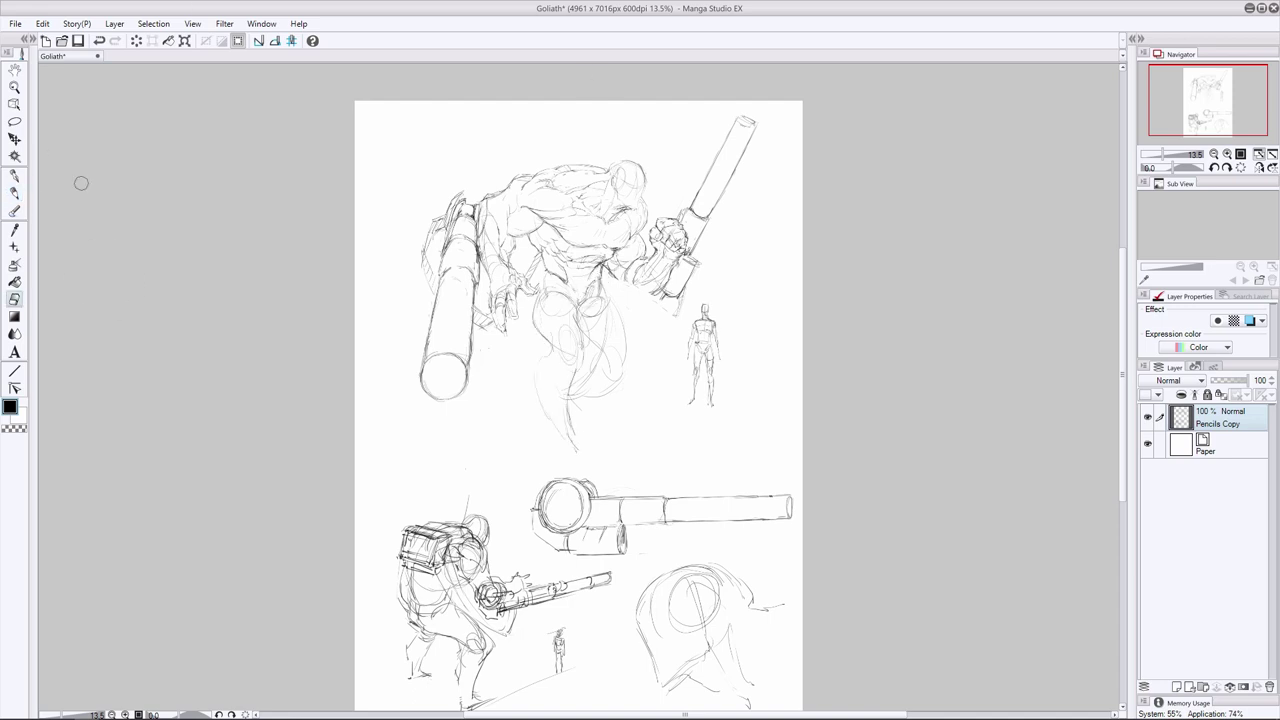
Sketch the ankle and foot of the giant's front leg and save the file
left_click(14, 193)
mouse_move(548, 419)
left_mouse_down()
mouse_move(541, 442)
mouse_move(558, 443)
left_mouse_up()
left_click_drag(564, 422, 576, 444)
left_click_drag(545, 452, 592, 458)
key("ctrl+s")
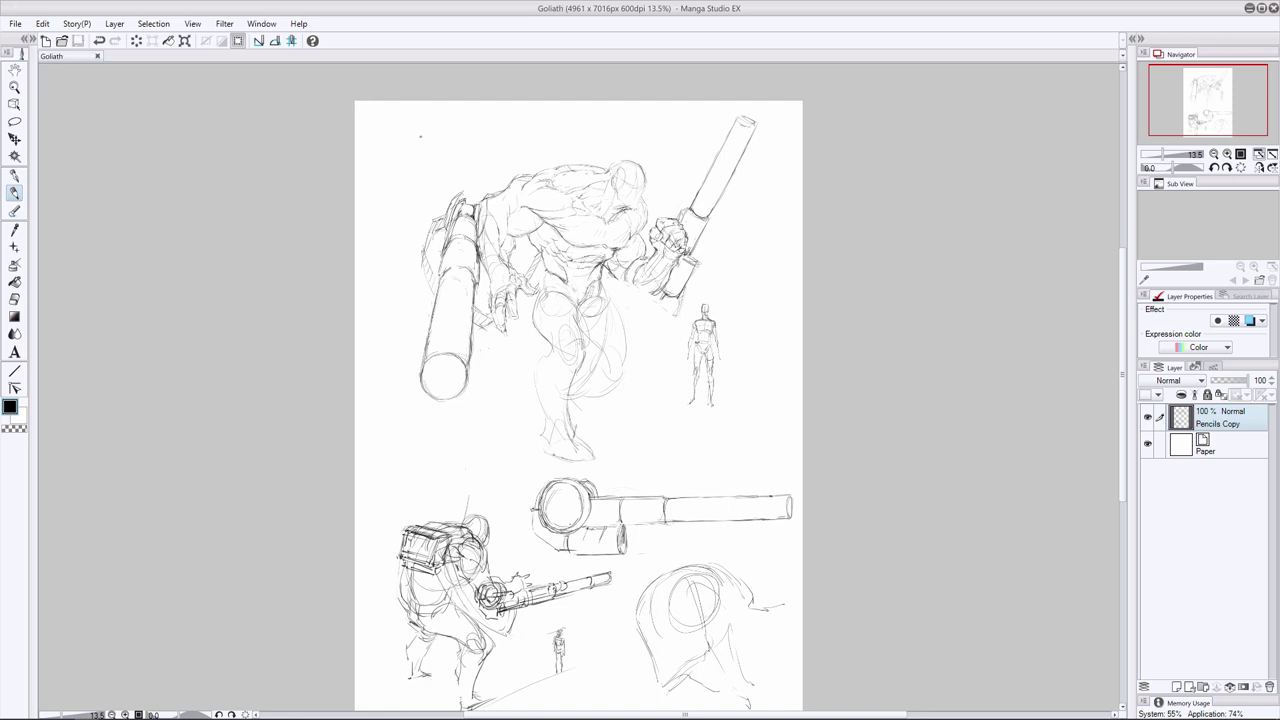
Erase stray construction lines inside the giant's thighs and firm up the contours of both thighs and knees
left_click_drag(623, 352, 616, 380)
scroll(613, 265, "up", 2)
left_click(14, 299)
left_click_drag(588, 322, 603, 371)
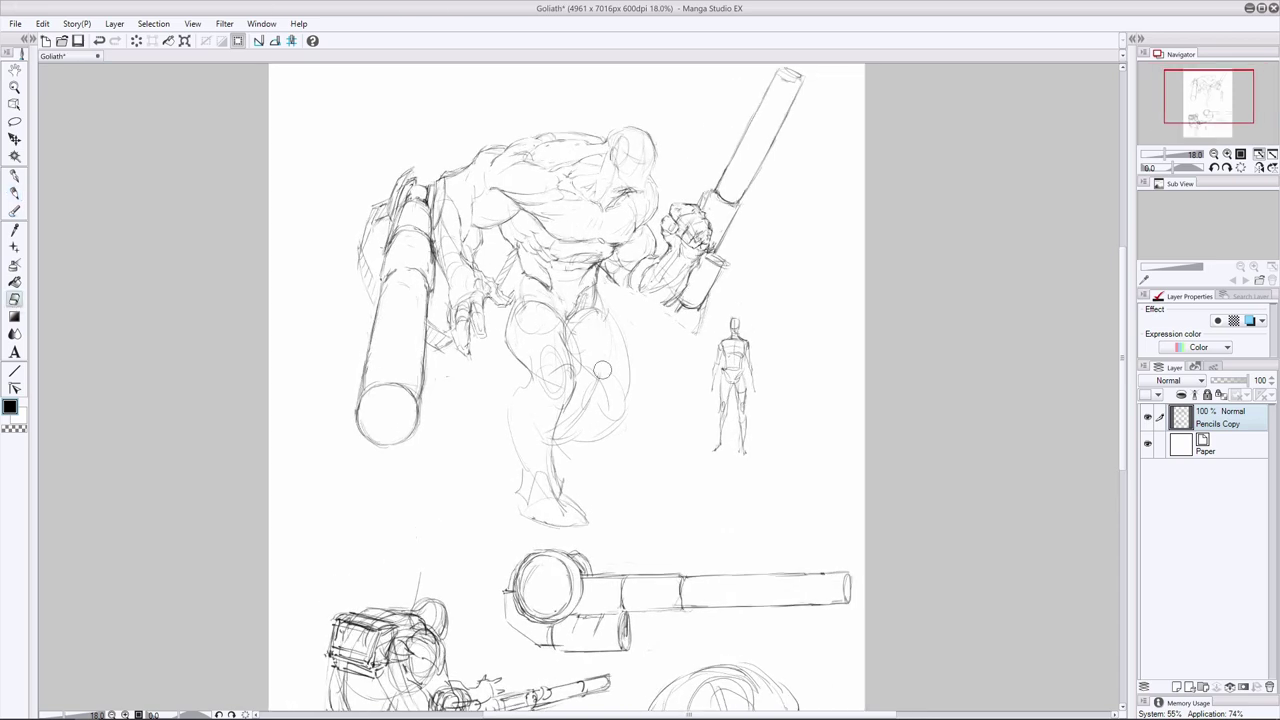
left_click_drag(523, 326, 567, 350)
left_click(14, 193)
left_click_drag(631, 397, 605, 433)
mouse_move(577, 355)
left_mouse_down()
mouse_move(574, 385)
mouse_move(577, 369)
left_mouse_up()
left_click_drag(511, 402, 515, 424)
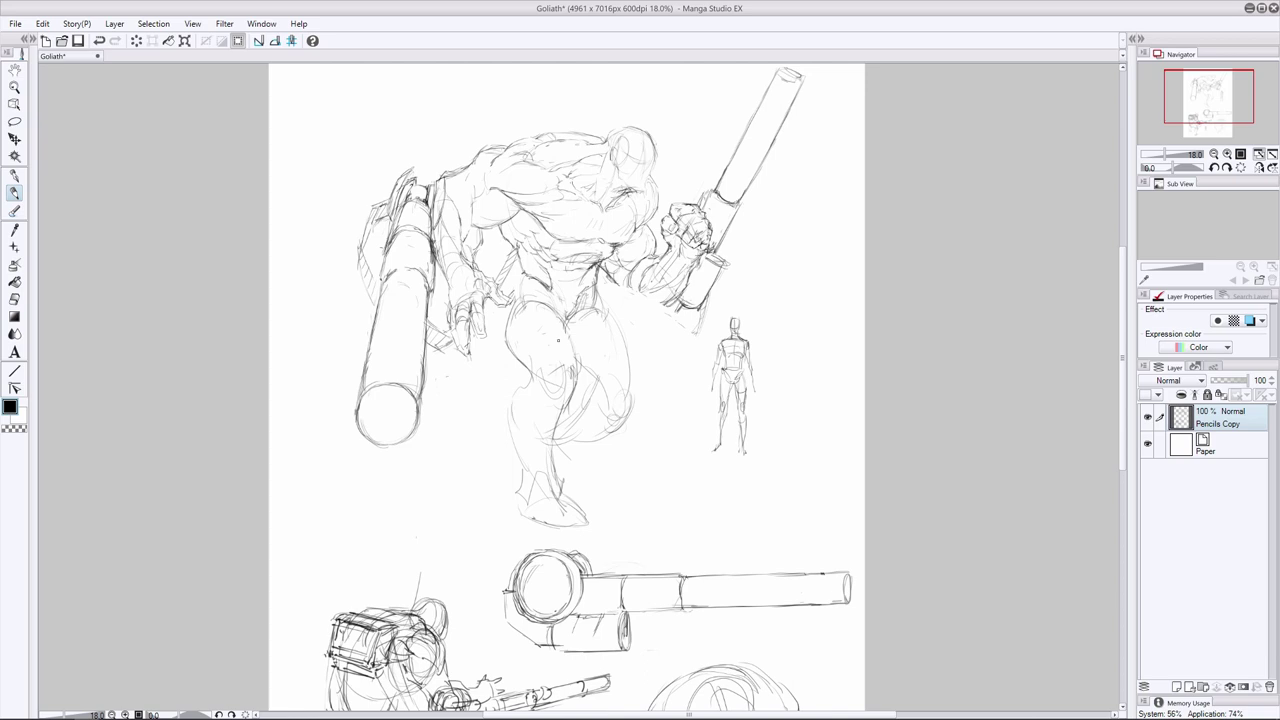
left_click_drag(522, 325, 532, 365)
left_click_drag(543, 329, 569, 347)
Tint the pencils layer blue and draw the front leg's thigh and knee contours on a new layer above it
key("ctrl+b")
key("ctrl+shift+n")
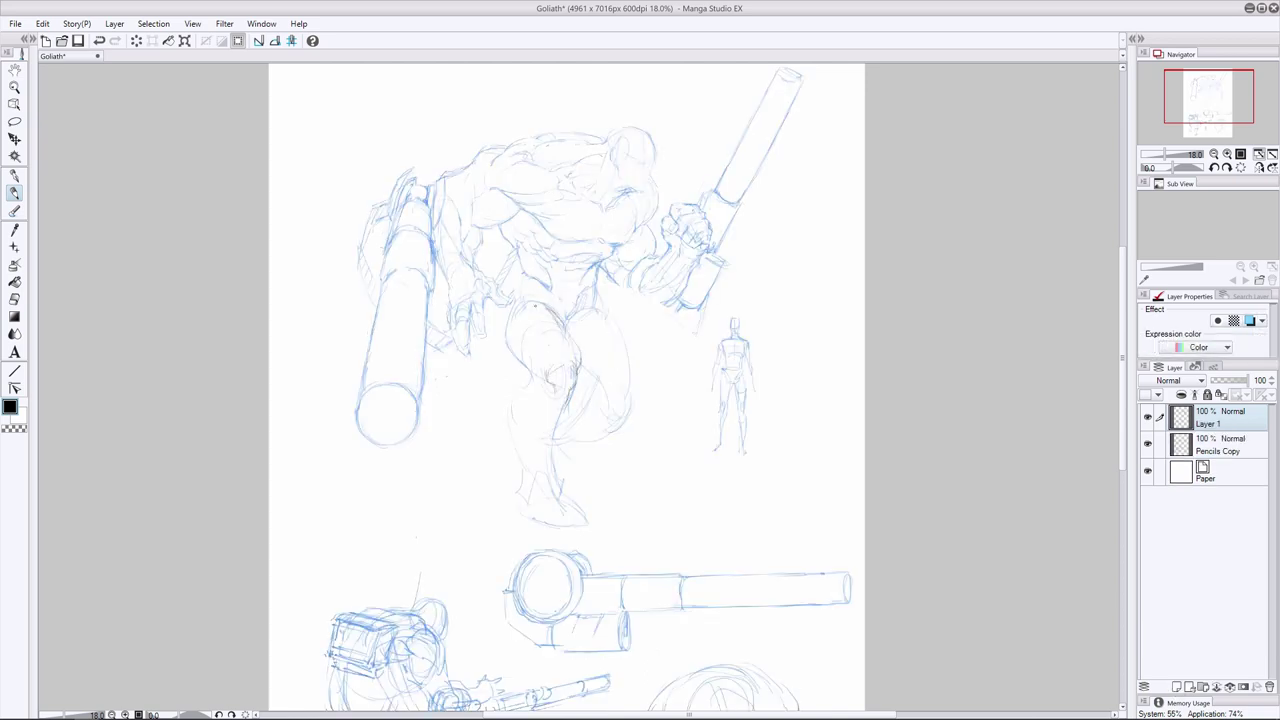
key("e")
left_click_drag(554, 312, 552, 330)
key("p")
left_click_drag(559, 410, 556, 422)
left_click(14, 299)
left_click_drag(543, 312, 543, 319)
left_click(14, 194)
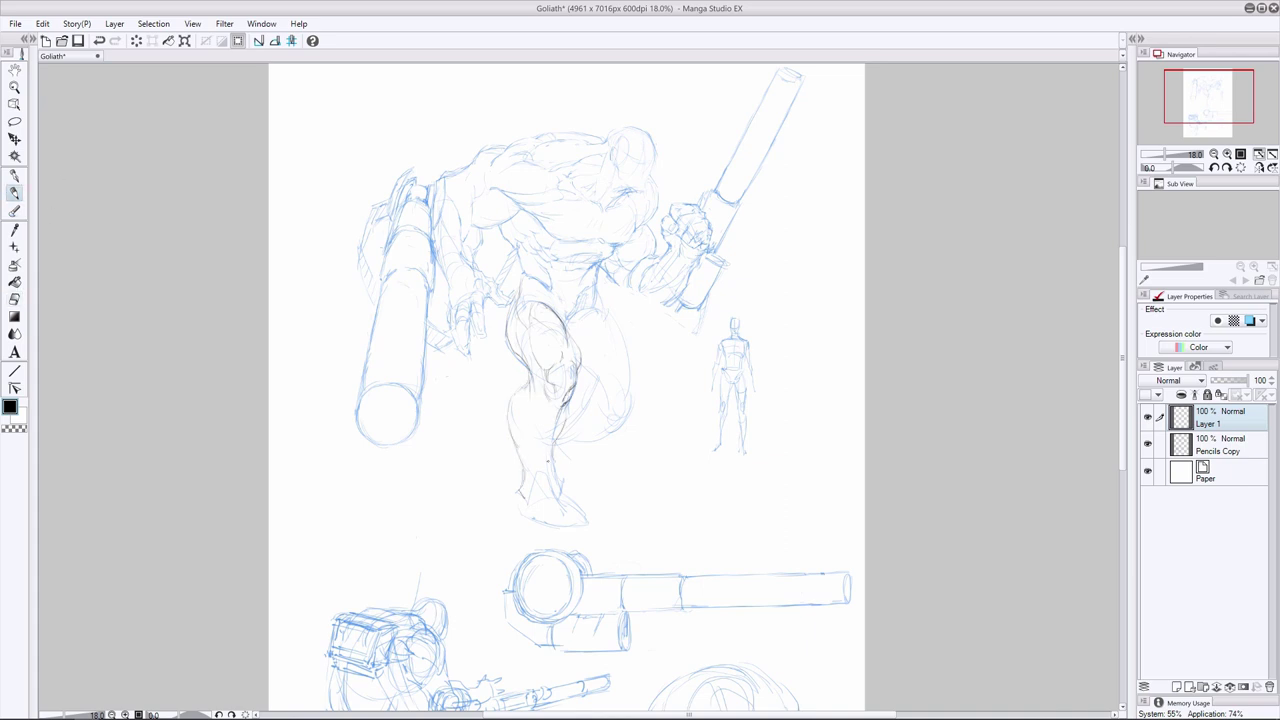
Draw the front leg's shin, calf muscles, ankle and toes over the blue sketch, undoing unsatisfying strokes
left_click_drag(553, 421, 549, 479)
key("ctrl+z")
key("ctrl+z")
left_click_drag(542, 433, 531, 458)
left_click_drag(535, 408, 526, 490)
key("ctrl+z")
left_click(14, 299)
left_click(14, 194)
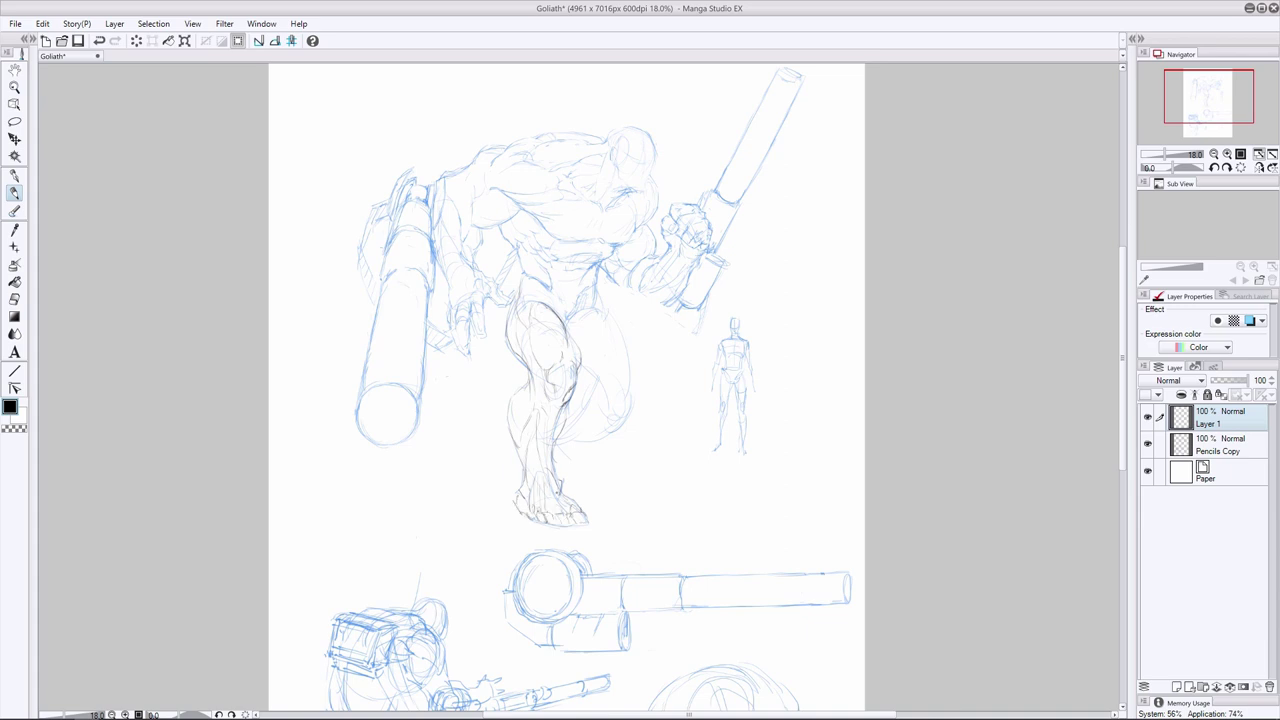
Clean up the front leg's hip line on Layer 1 and draw the raised leg's thigh and knee
left_click(1147, 444)
left_click(1147, 444)
left_click(1192, 439)
left_click(1210, 418)
key("e")
mouse_move(518, 316)
left_mouse_down()
mouse_move(532, 296)
mouse_move(540, 319)
left_mouse_up()
left_click(14, 192)
left_click_drag(588, 303, 594, 399)
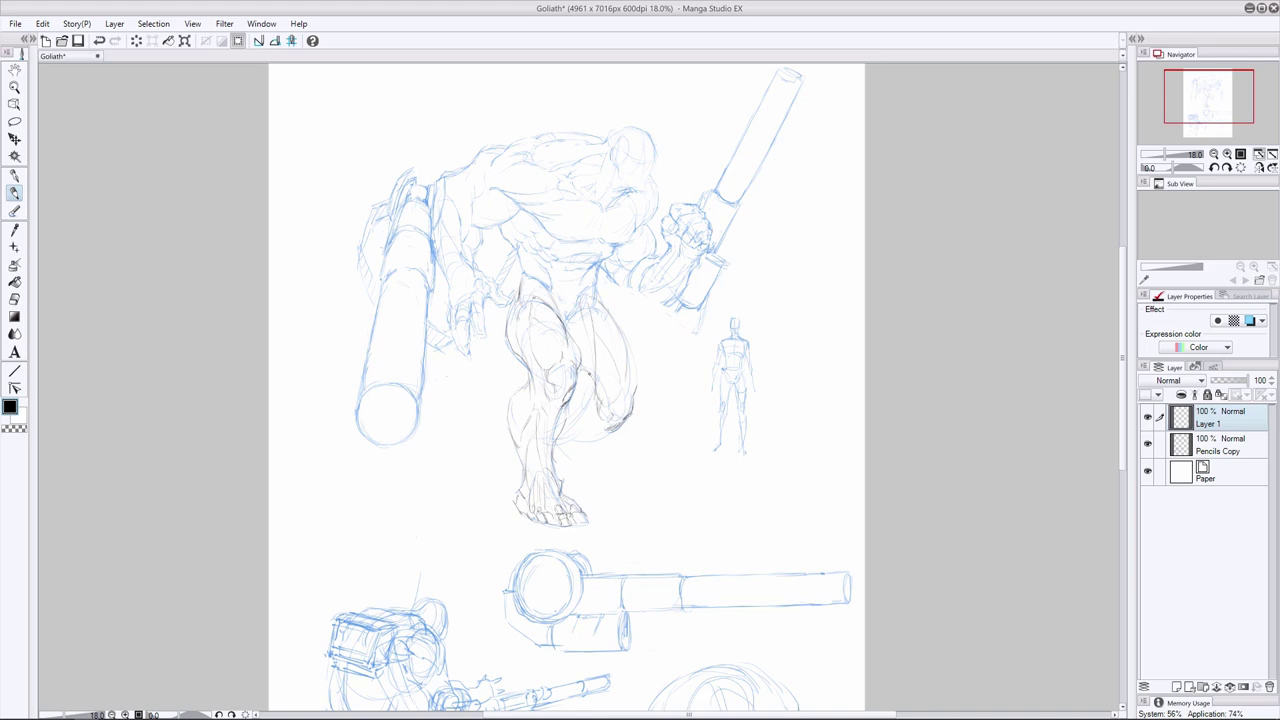
Draw the raised leg's lower leg folding back behind the front knee, erasing excess lines
key("e")
mouse_move(632, 406)
left_mouse_down()
mouse_move(620, 420)
mouse_move(628, 412)
mouse_move(568, 415)
left_mouse_up()
key("p")
left_click_drag(569, 425, 597, 431)
left_click(14, 299)
left_click_drag(586, 380, 571, 418)
left_click_drag(592, 410, 572, 428)
left_click(14, 193)
Hide the Pencils Copy layer and clean up the line work where the two legs overlap
left_click(1147, 443)
key("e")
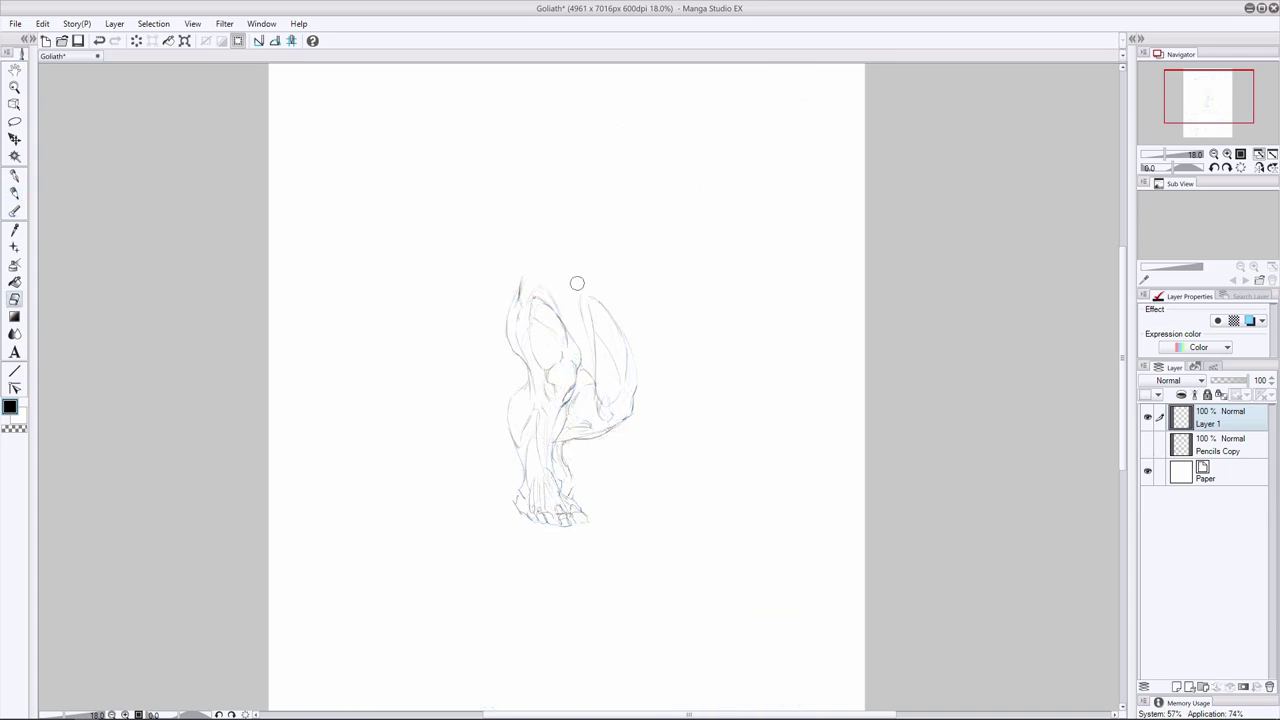
key("p")
key("e")
left_click_drag(586, 388, 572, 408)
key("p")
key("e")
key("p")
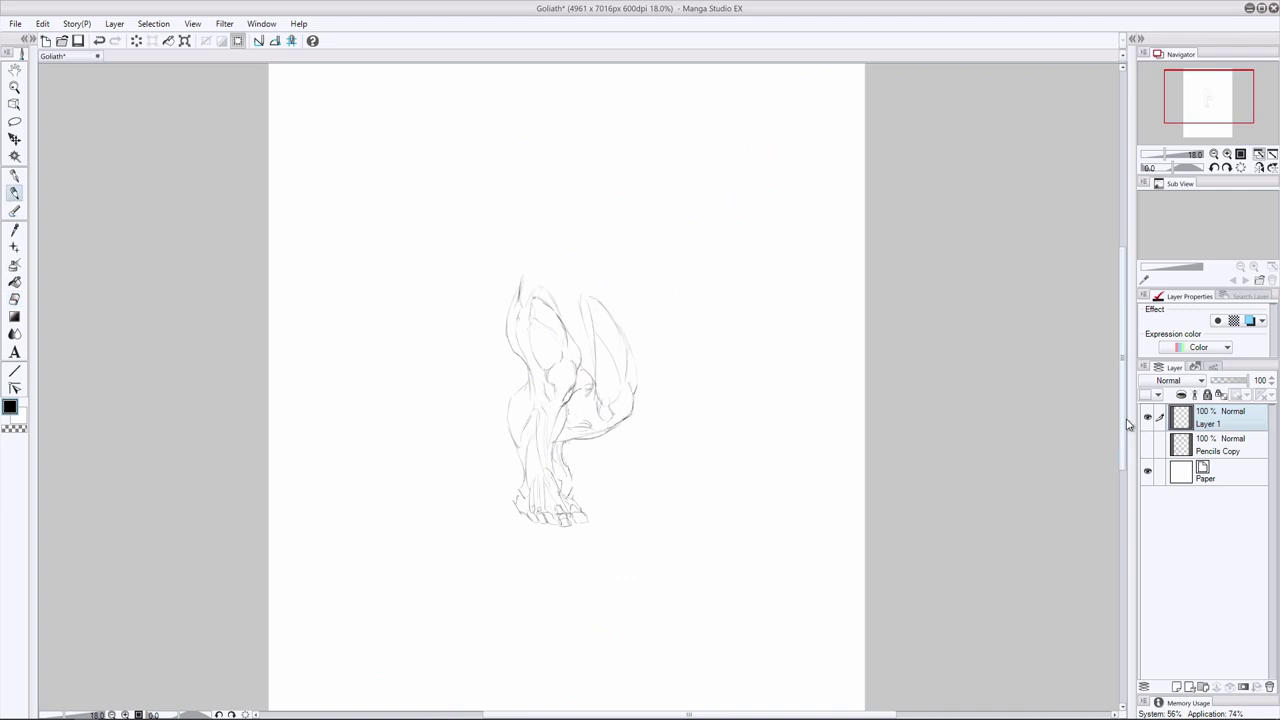
Show Pencils Copy again, erase its old rough front leg and remove the blue tint from the sketch
left_click(1147, 443)
left_click(1218, 445)
key("e")
mouse_move(548, 313)
left_mouse_down()
mouse_move(511, 334)
mouse_move(543, 449)
mouse_move(547, 430)
left_mouse_up()
left_click(1222, 419, "shift")
left_click(1249, 321)
Rework the lines between the front knee and the raised leg on Layer 1
key("p")
left_click(1222, 419)
left_click_drag(576, 369, 595, 407)
key("e")
key("p")
key("e")
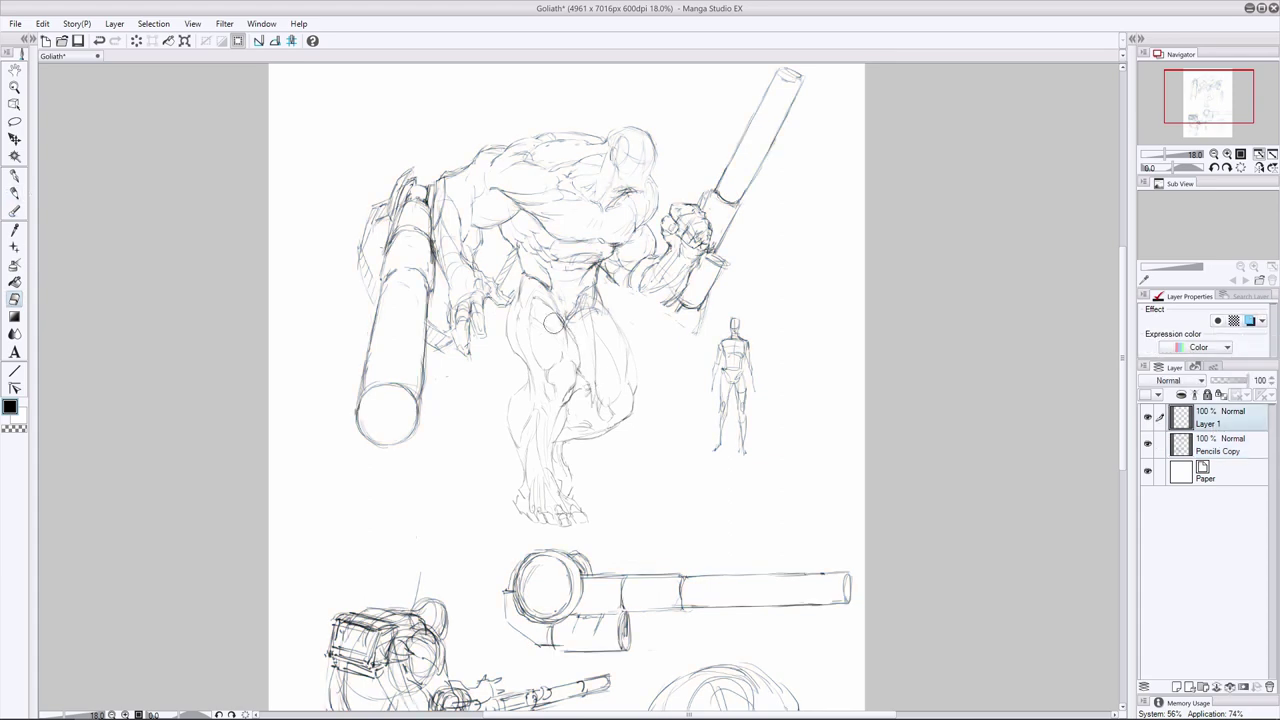
Erase the raised thigh's leftover rough lines from Pencils Copy and refine the leg contours on Layer 1
left_click(1218, 445)
mouse_move(598, 300)
left_mouse_down()
mouse_move(575, 322)
mouse_move(627, 359)
mouse_move(625, 379)
left_mouse_up()
left_click(1222, 419)
key("p")
key("e")
key("p")
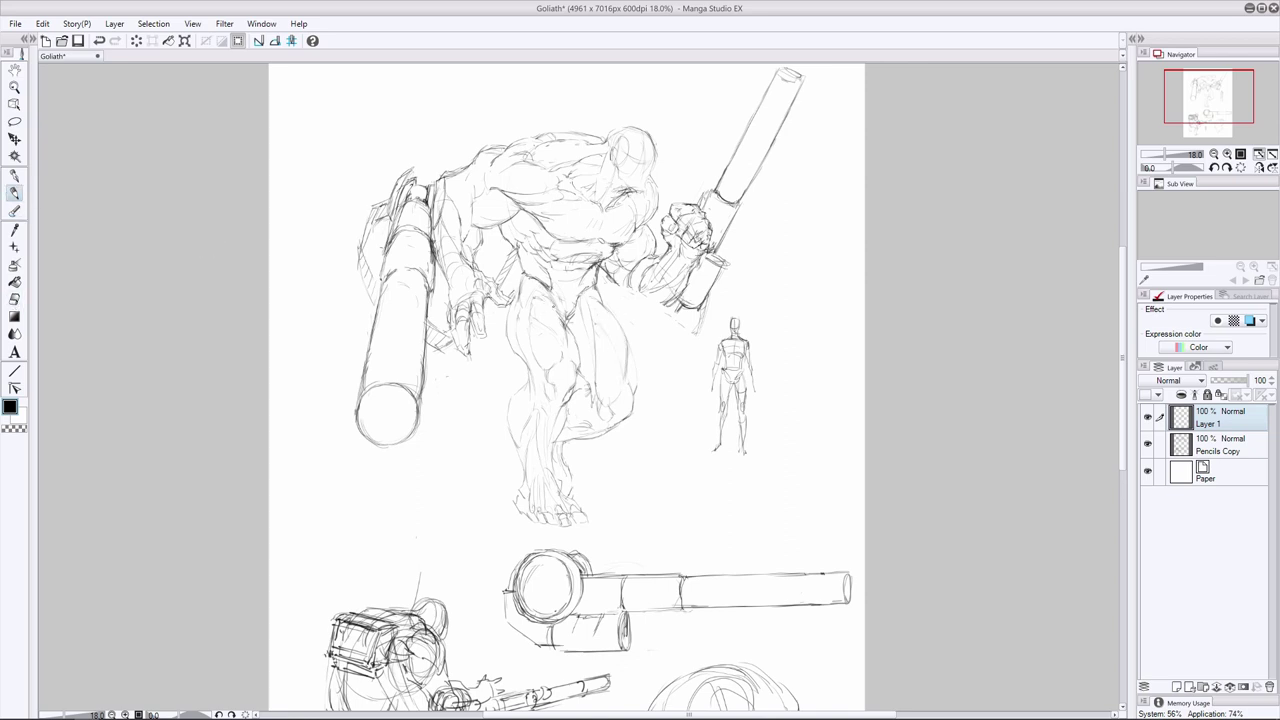
Redraw the muscle contours of both thighs and the calf behind the front knee on Layer 1
left_click(14, 299)
left_click(1218, 445)
left_click(1220, 418)
left_click_drag(550, 301, 562, 337)
left_click(14, 194)
left_click(15, 194)
mouse_move(568, 403)
left_mouse_down()
mouse_move(553, 464)
mouse_move(591, 389)
mouse_move(577, 424)
left_mouse_up()
key("e")
left_click(15, 196)
left_click(15, 299)
left_click(15, 196)
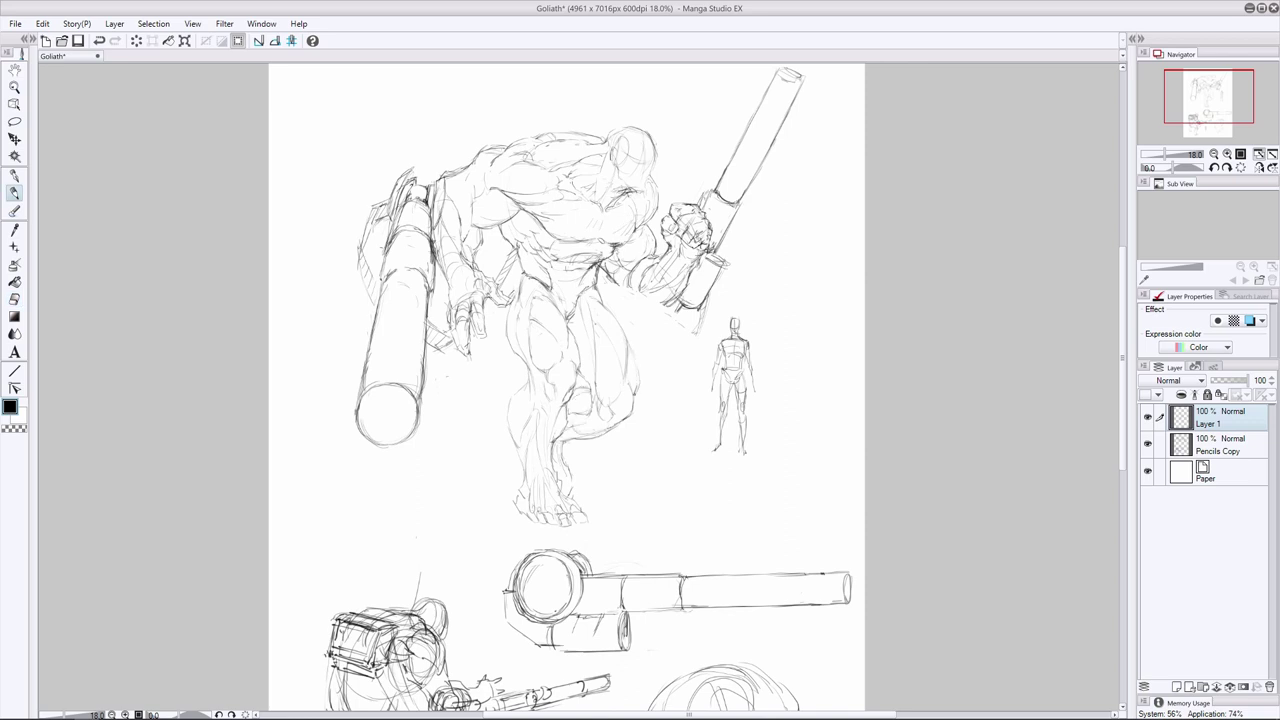
mouse_move(624, 330)
left_mouse_down()
mouse_move(630, 360)
mouse_move(627, 341)
left_mouse_up()
key("e")
key("p")
key("e")
On Pencils Copy, erase the rough forearm of the raised gun arm and redraw its elbow and outline
left_click(1218, 445)
left_click_drag(608, 274, 618, 288)
mouse_move(684, 322)
left_mouse_down()
mouse_move(700, 318)
mouse_move(636, 322)
mouse_move(624, 300)
left_mouse_up()
key("p")
key("e")
key("p")
key("e")
mouse_move(660, 228)
left_mouse_down()
mouse_move(650, 250)
mouse_move(648, 239)
left_mouse_up()
key("p")
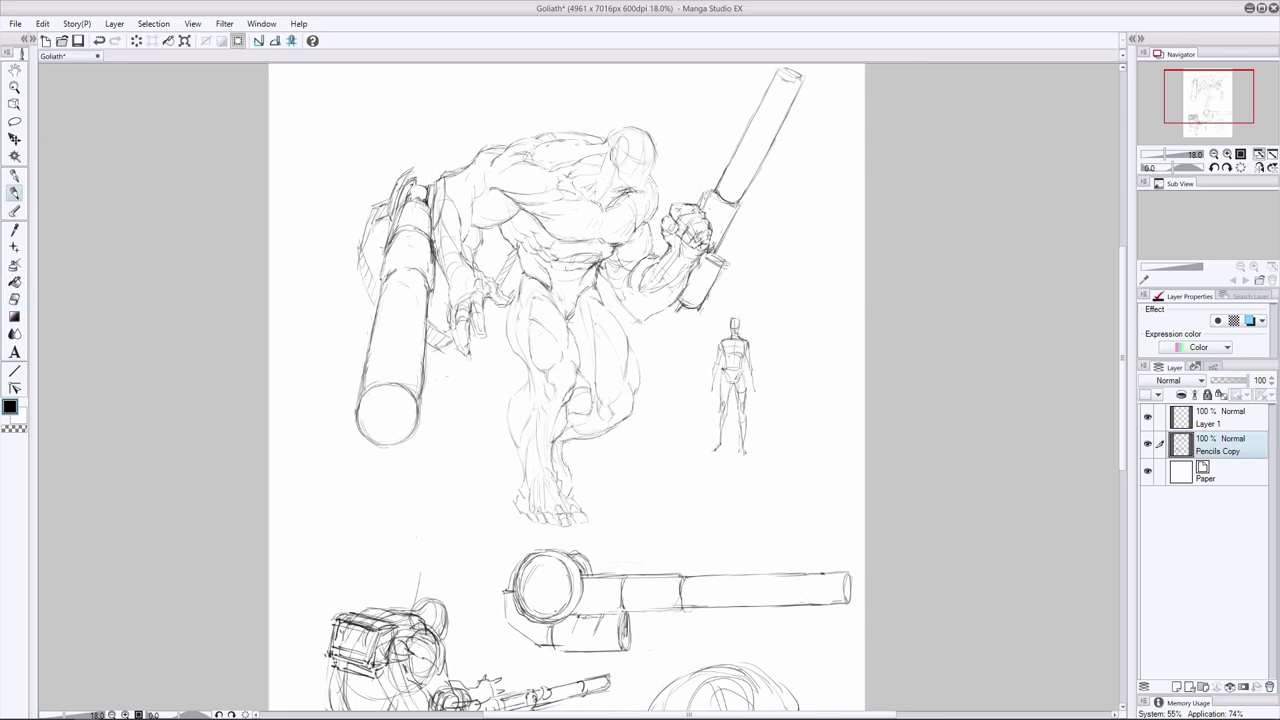
Erase the overlap between the forearm and the gun's rear cylinder and sketch new forearm muscle lines
key("e")
left_click_drag(663, 255, 633, 287)
key("p")
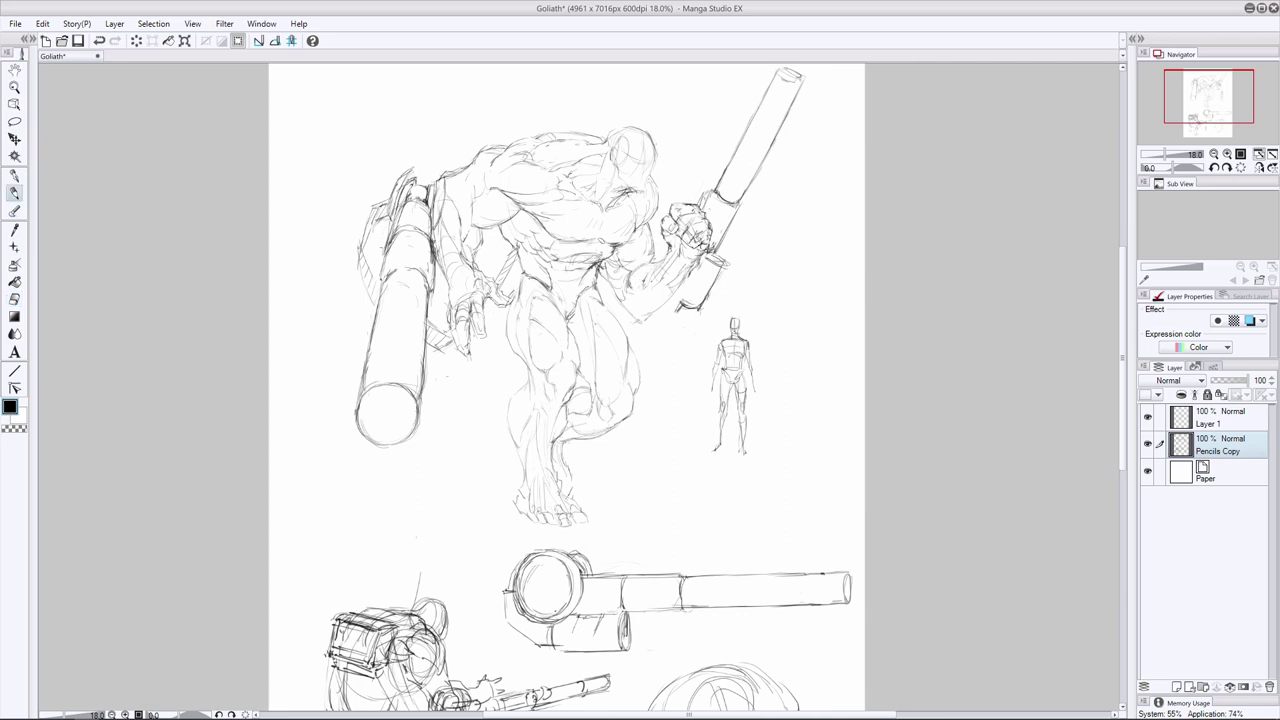
left_click_drag(666, 256, 642, 320)
key("e")
mouse_move(668, 250)
left_mouse_down()
mouse_move(652, 280)
mouse_move(625, 284)
mouse_move(652, 316)
left_mouse_up()
key("p")
key("e")
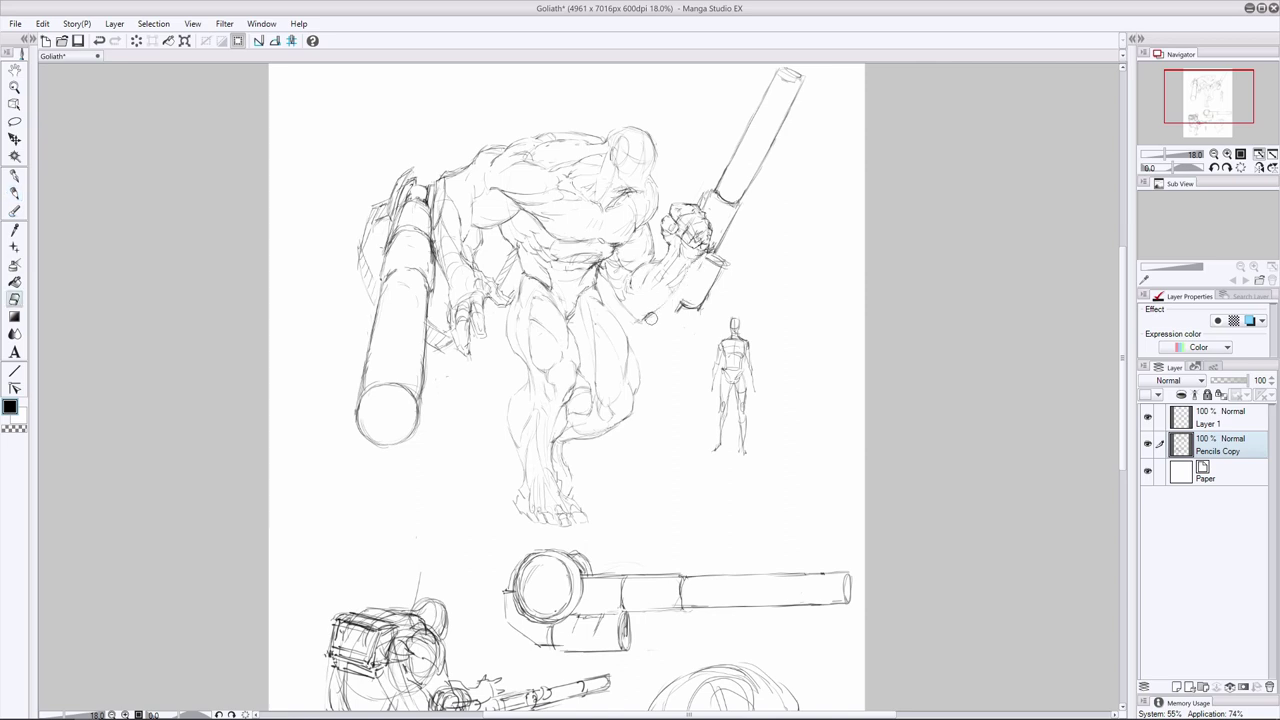
Clean up the forearm's edge beside the gun's rear cylinder and redraw the line below the wrist
key("p")
key("e")
left_click_drag(685, 268, 669, 292)
key("p")
left_click_drag(668, 245, 656, 261)
key("e")
key("p")
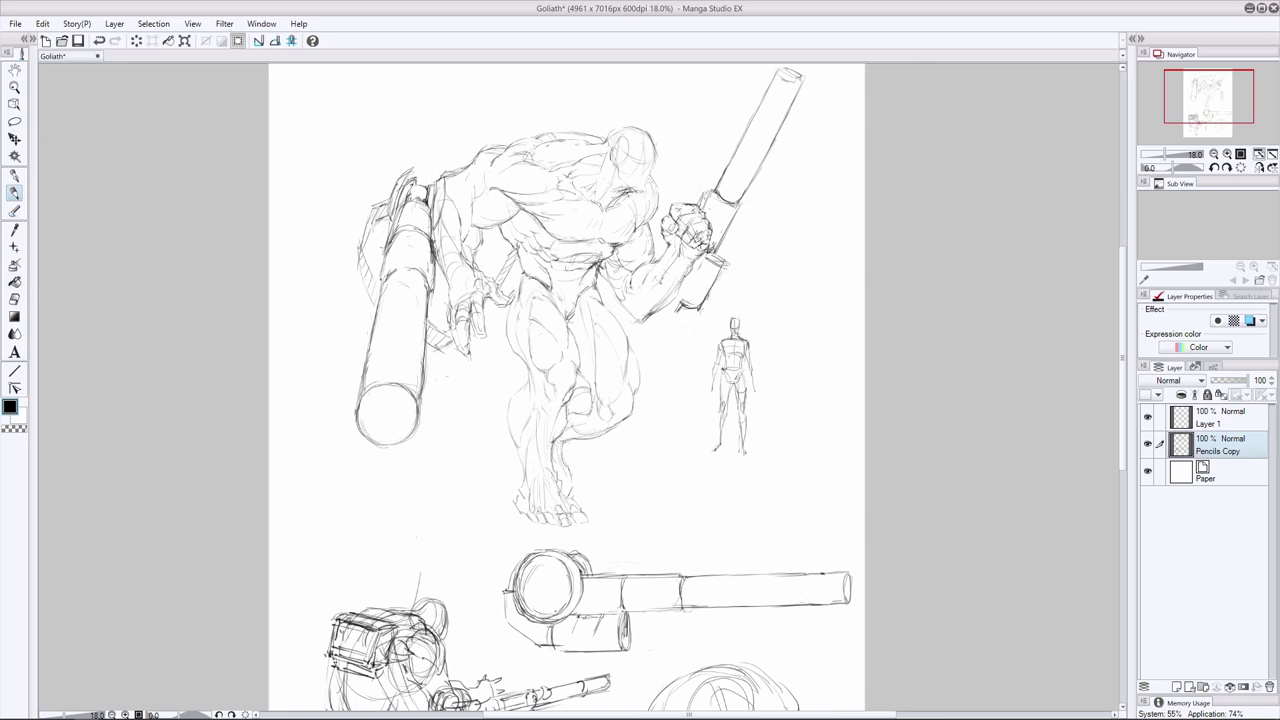
Add muscle strokes to the upper forearm and undo the stray stroke near the gun's rear cylinder
key("e")
key("p")
left_click_drag(667, 243, 653, 263)
mouse_move(687, 279)
left_mouse_down()
mouse_move(663, 311)
mouse_move(689, 273)
left_mouse_up()
key("ctrl+z")
key("e")
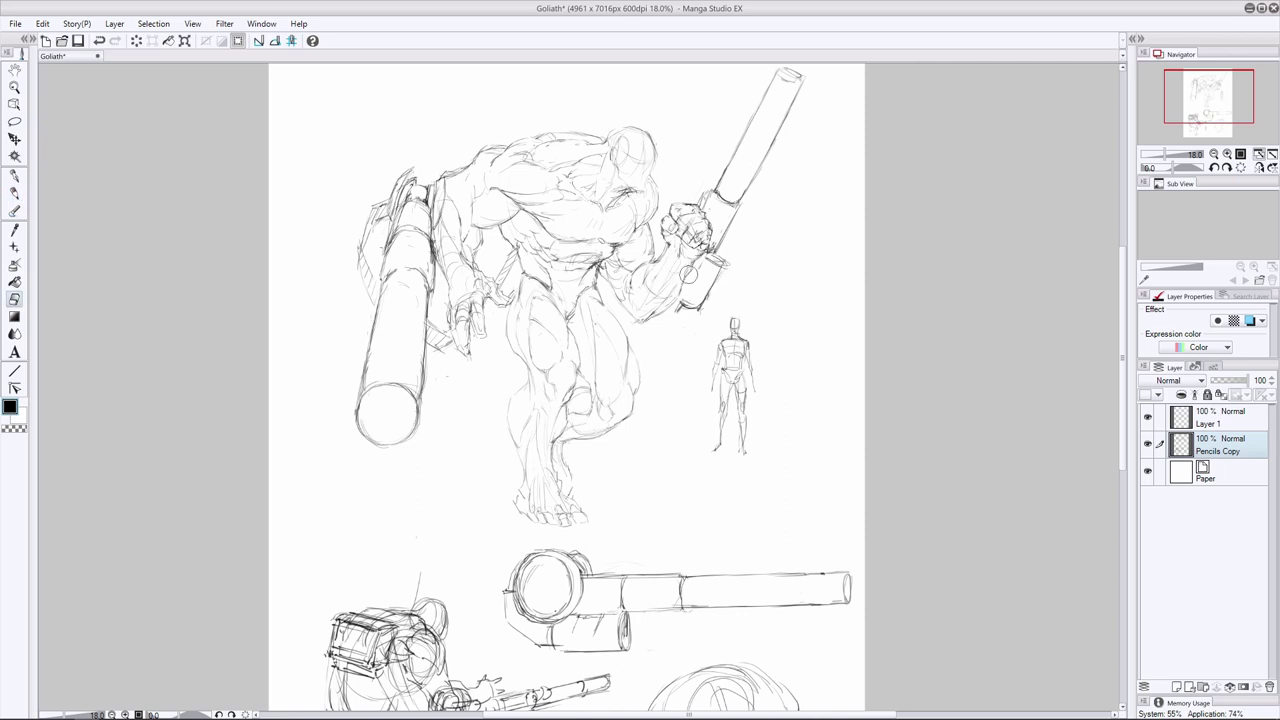
Refine the gun arm's forearm and elbow contours by alternately erasing and redrawing their pencil lines
left_click(16, 198)
key("e")
key("p")
left_click_drag(665, 249, 647, 288)
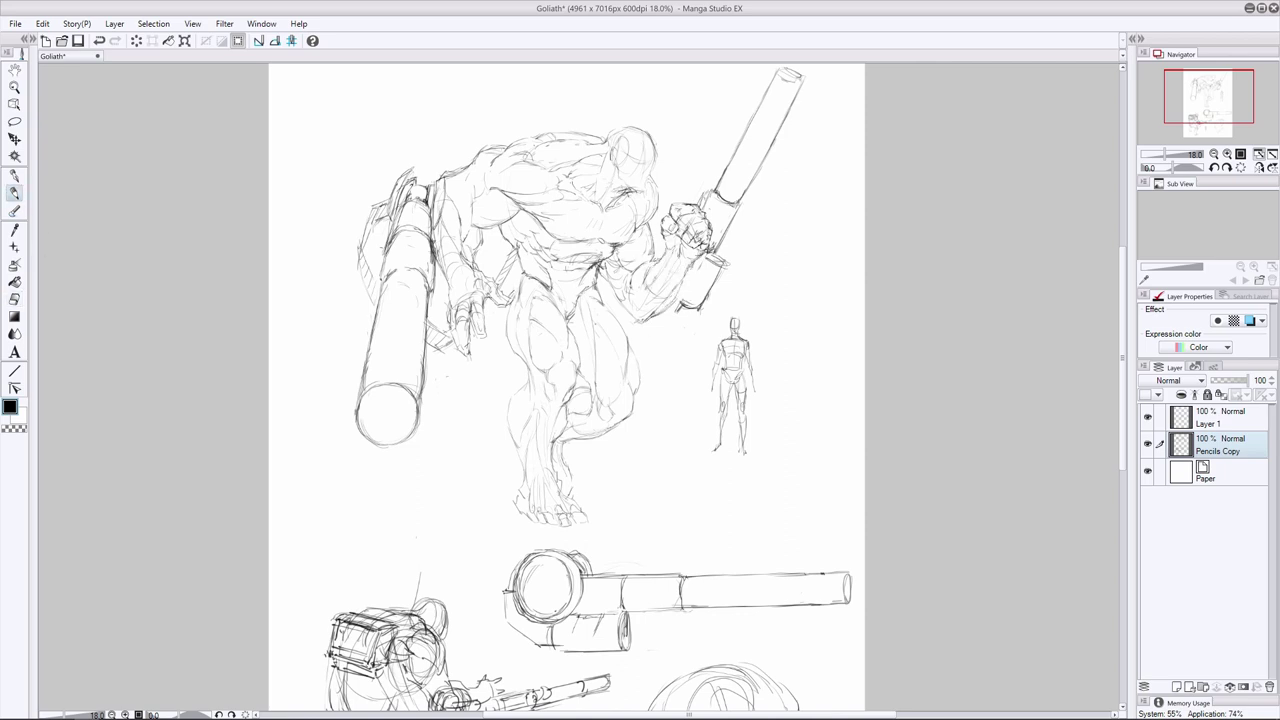
key("e")
key("p")
key("e")
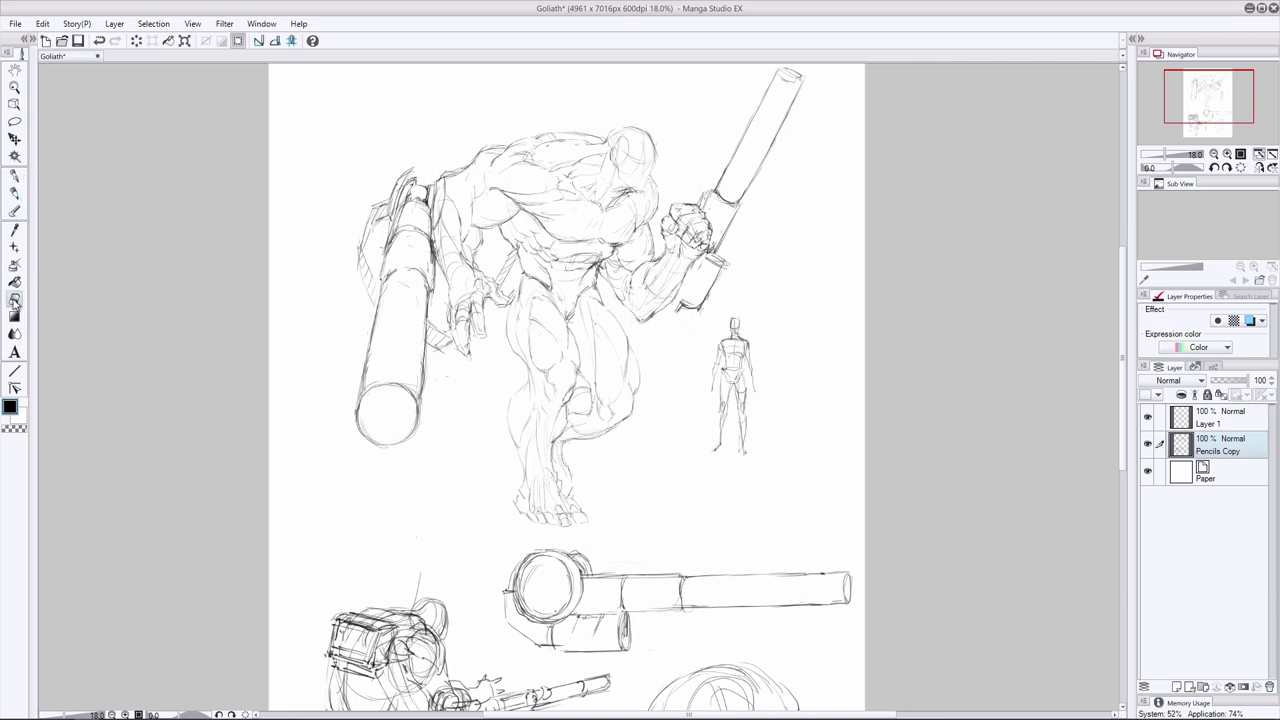
key("p")
key("e")
key("p")
key("e")
key("p")
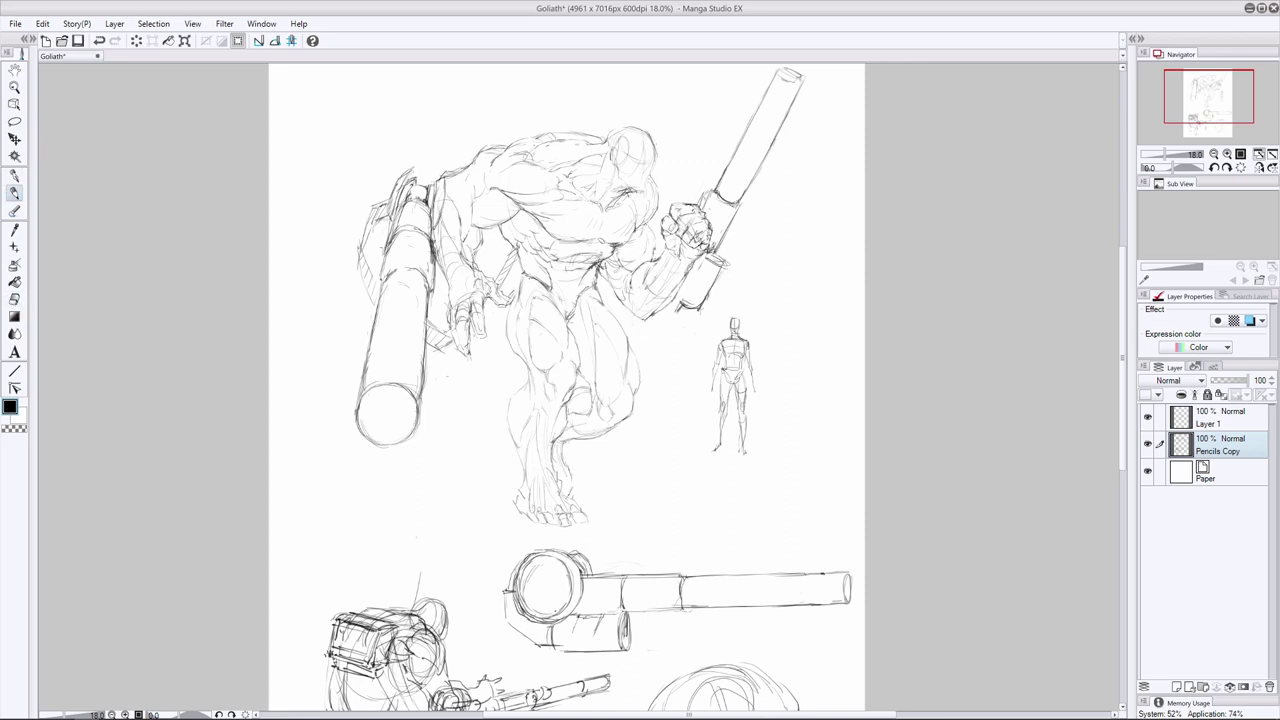
Rework the pencil lines between the giant's chest and raised fist and undo the stray strokes
mouse_move(652, 232)
left_mouse_down()
mouse_move(650, 279)
mouse_move(626, 292)
mouse_move(655, 249)
mouse_move(648, 229)
left_mouse_up()
key("e")
key("p")
key("ctrl+z")
key("ctrl+z")
key("e")
key("p")
Erase overlapping lines where the forearm meets the gun's rear cylinder
left_click(15, 299)
mouse_move(683, 276)
left_mouse_down()
mouse_move(664, 306)
mouse_move(678, 290)
left_mouse_up()
left_click(15, 194)
left_click(15, 299)
Mirror the canvas view and redraw the raised forearm's contours down to the elbow, undoing a misplaced stroke
left_click(1260, 168)
left_click_drag(516, 262, 521, 321)
key("p")
key("p")
left_click_drag(497, 254, 504, 271)
mouse_move(500, 260)
left_mouse_down()
mouse_move(526, 279)
mouse_move(484, 303)
left_mouse_up()
key("ctrl+z")
left_click_drag(488, 310, 518, 323)
Erase rough lines on the gun's rear cylinder and along the inner forearm in the mirrored view
left_click(15, 299)
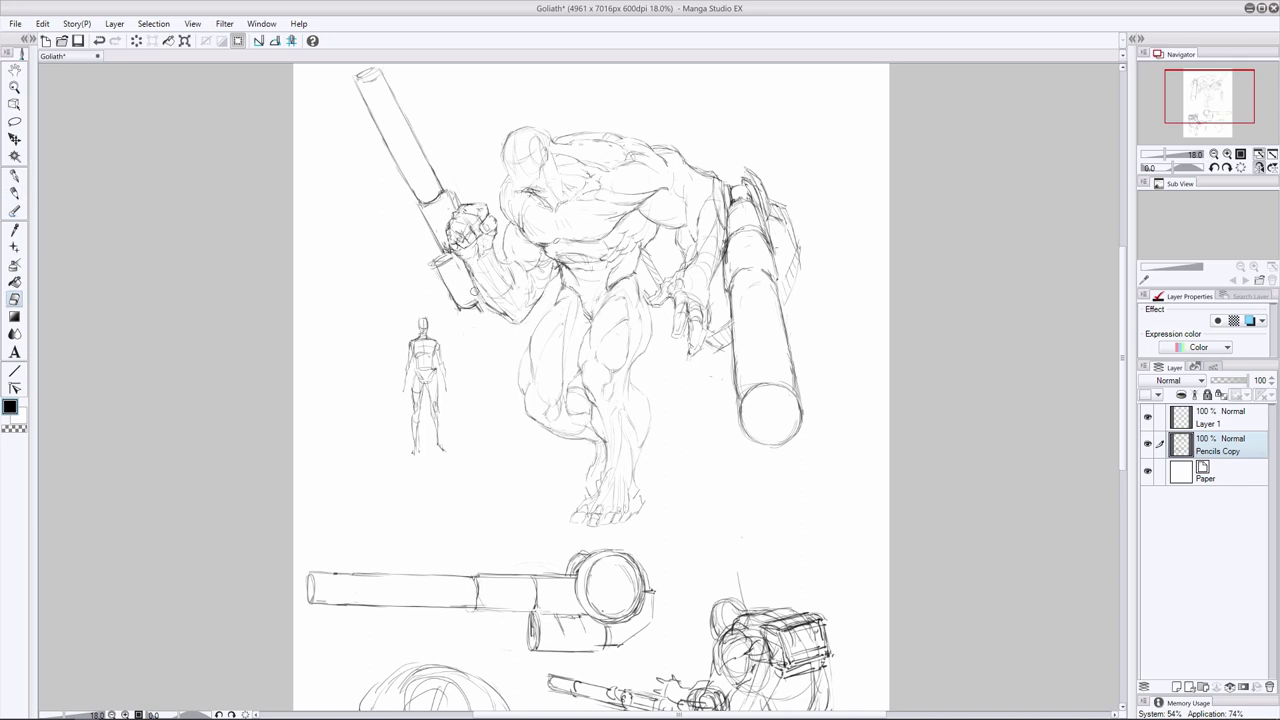
left_click_drag(471, 276, 494, 310)
left_click_drag(519, 266, 500, 292)
left_click(15, 193)
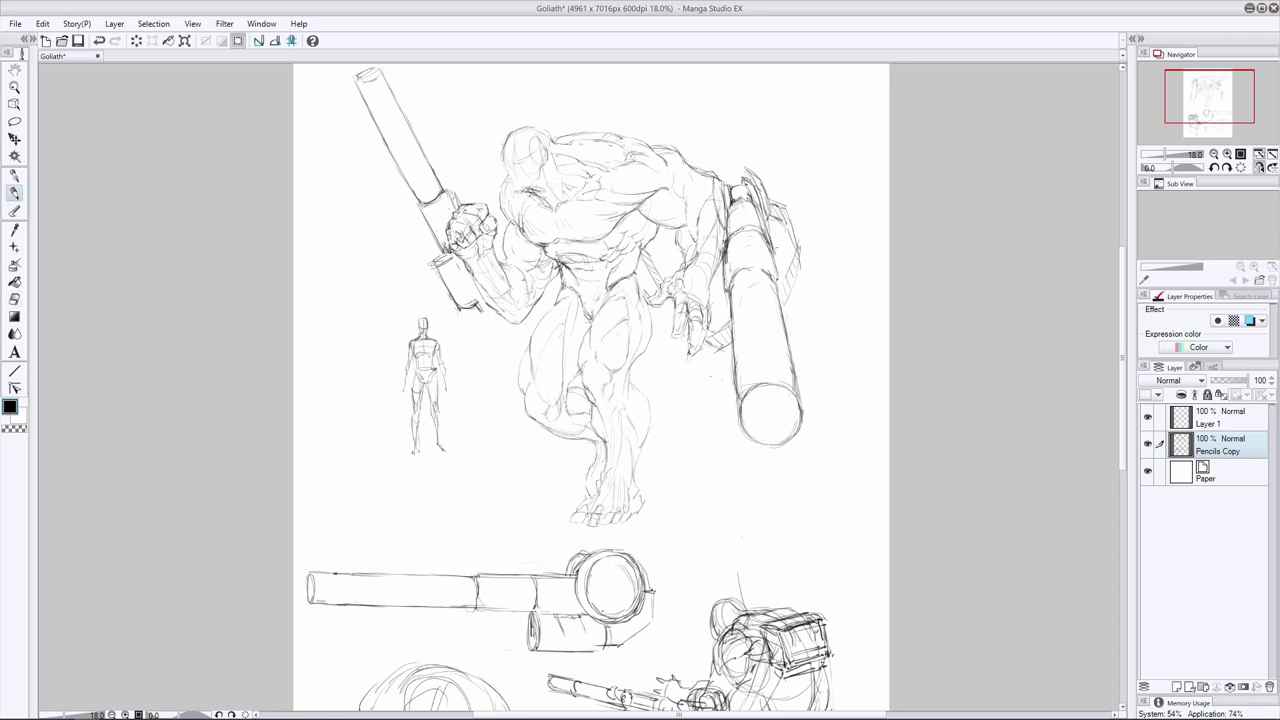
key("e")
key("p")
Redraw the forearm's outer edge beside the rear cylinder and erase the excess lines
left_click_drag(473, 276, 514, 325)
left_click(14, 299)
left_click_drag(475, 277, 503, 319)
left_click(16, 196)
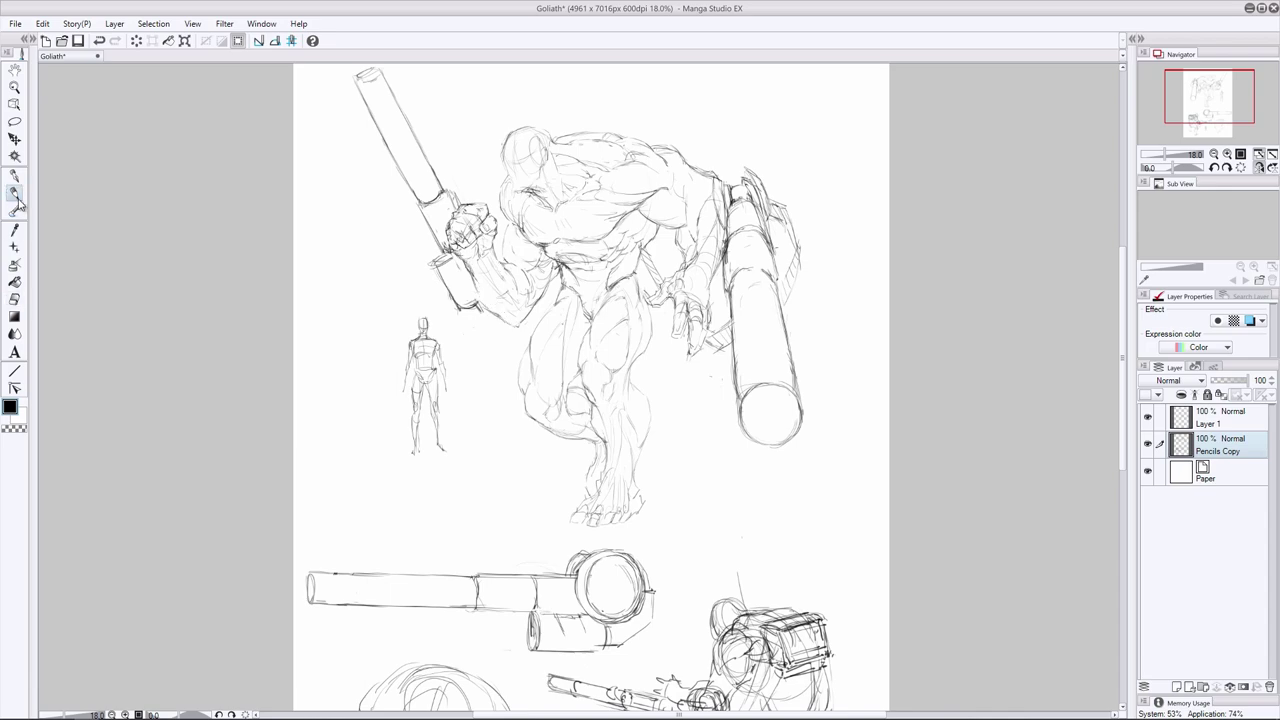
Erase the giant's raised arm with its gun and move the large scale figure closer to the giant
key("e")
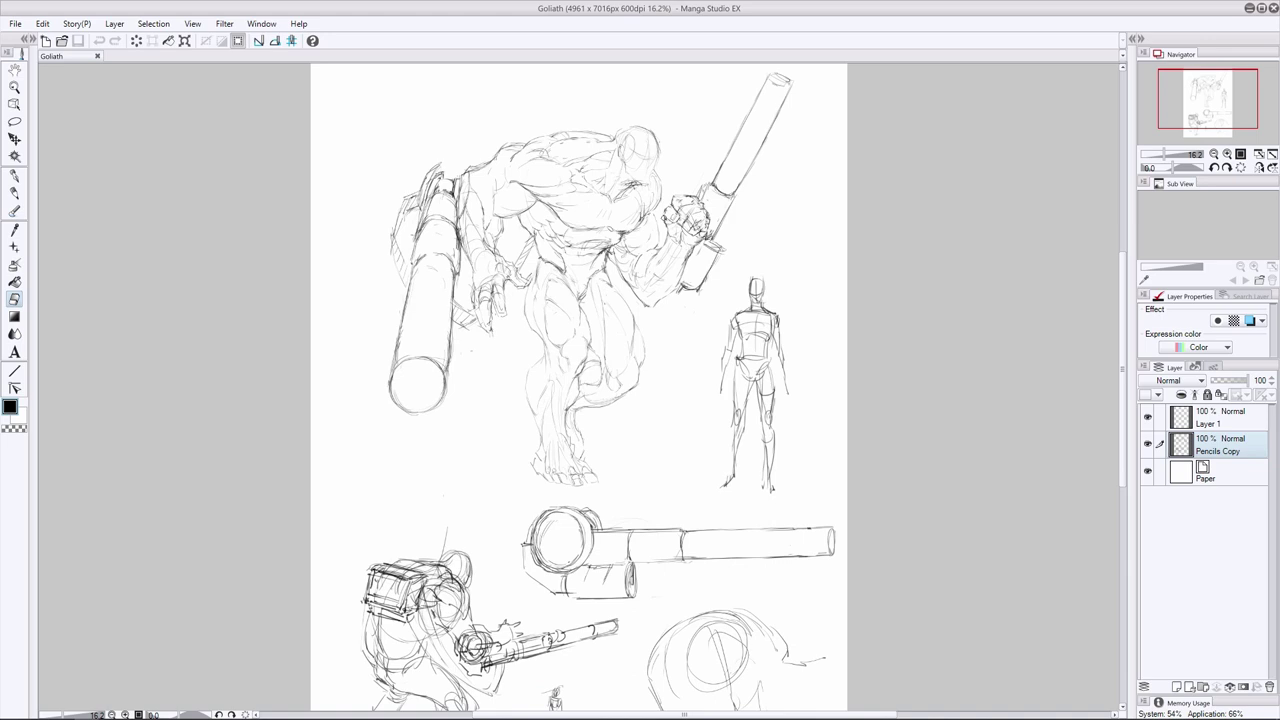
mouse_move(769, 82)
left_mouse_down()
mouse_move(687, 281)
mouse_move(636, 257)
mouse_move(651, 233)
mouse_move(623, 248)
left_mouse_up()
left_click(14, 121)
mouse_move(692, 440)
left_mouse_down()
mouse_move(798, 287)
mouse_move(692, 440)
left_mouse_up()
key("k")
mouse_move(755, 380)
left_mouse_down()
mouse_move(349, 378)
mouse_move(790, 380)
mouse_move(708, 380)
left_mouse_up()
key("ctrl+d")
key("p")
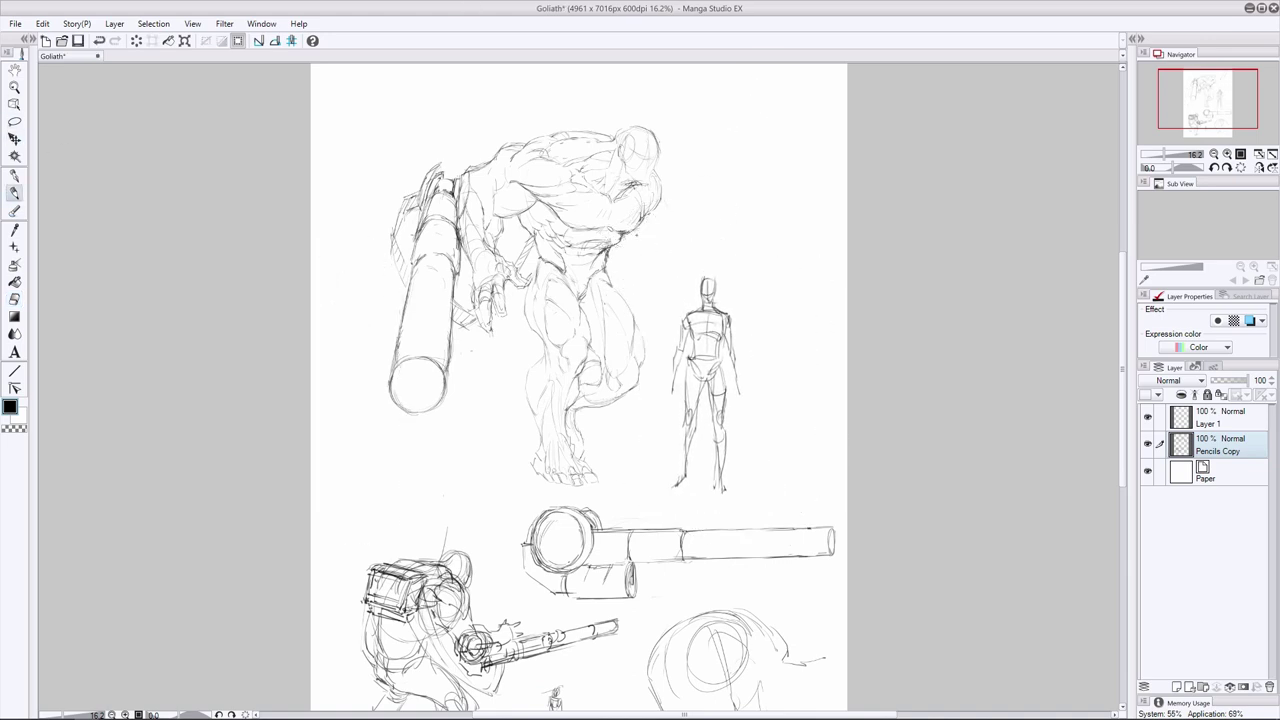
Rough in a new raised arm with a round fist and a foreshortened gun ending in a circular muzzle
mouse_move(664, 258)
left_mouse_down()
mouse_move(705, 214)
mouse_move(740, 245)
mouse_move(697, 246)
left_mouse_up()
key("e")
key("p")
left_click_drag(722, 196, 702, 200)
left_click_drag(760, 119, 752, 130)
left_click_drag(750, 231, 724, 260)
left_click_drag(744, 142, 736, 178)
mouse_move(757, 122)
left_mouse_down()
mouse_move(787, 148)
mouse_move(778, 158)
left_mouse_up()
mouse_move(702, 184)
left_mouse_down()
mouse_move(730, 216)
mouse_move(703, 228)
left_mouse_up()
Select the scale figure beside the giant and transform it to a smaller size
key("m")
mouse_move(656, 416)
left_mouse_down()
mouse_move(738, 488)
mouse_move(656, 412)
left_mouse_up()
key("ctrl+t")
left_click_drag(774, 268, 759, 298)
key("Return")
key("ctrl+d")
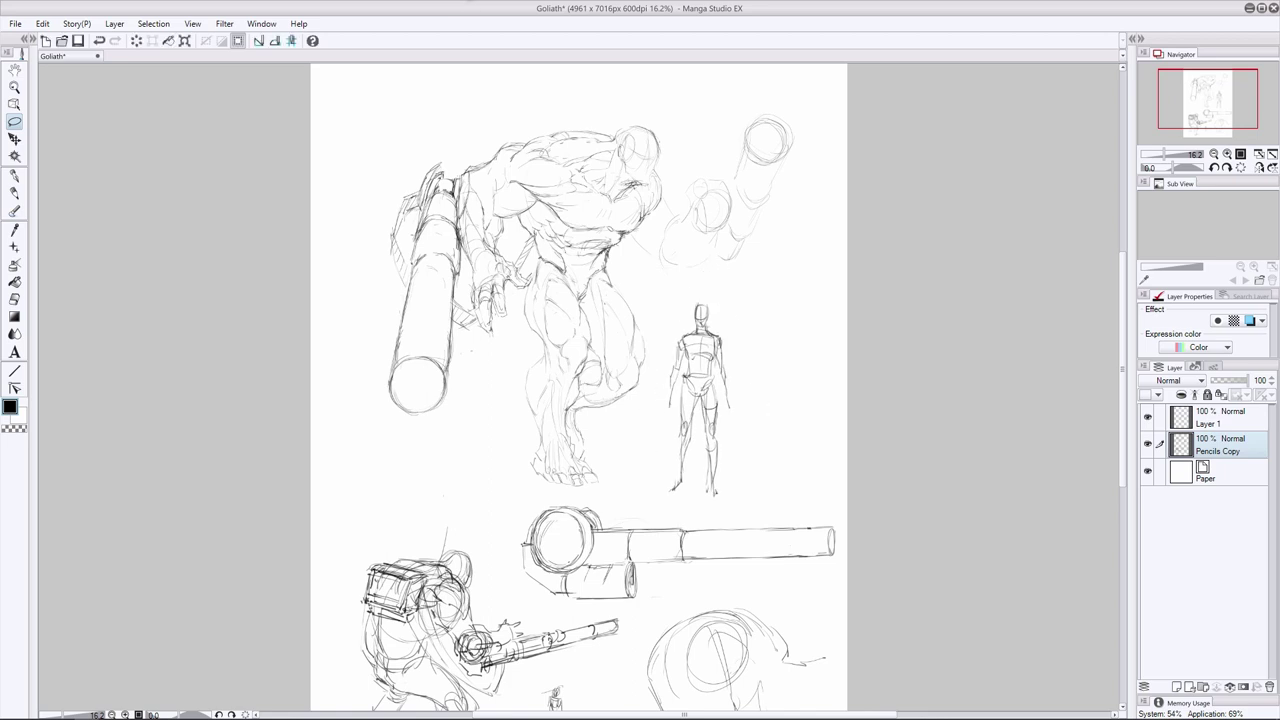
Move the rough arm and gun sketch down beside the chest and erase the overlap to connect the upper arm
left_click_drag(756, 88, 768, 88)
key("k")
left_click_drag(742, 178, 733, 207)
key("ctrl+d")
key("p")
key("e")
left_click_drag(632, 236, 649, 248)
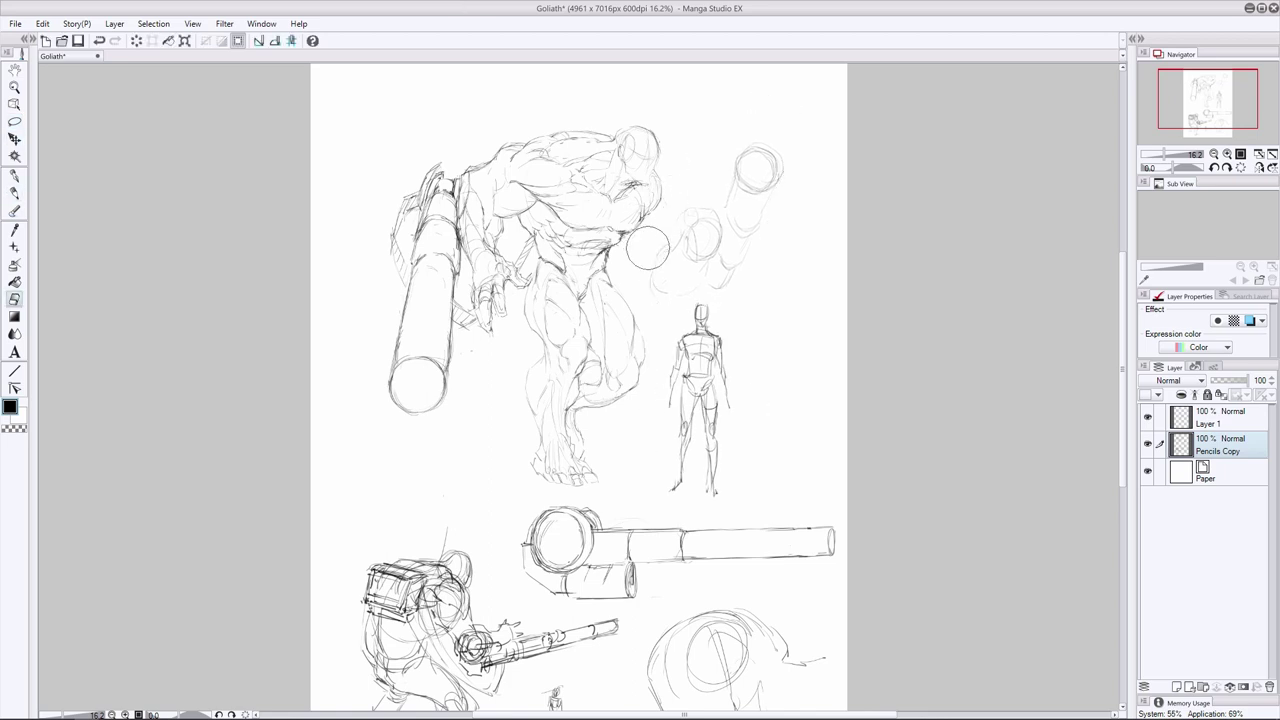
key("p")
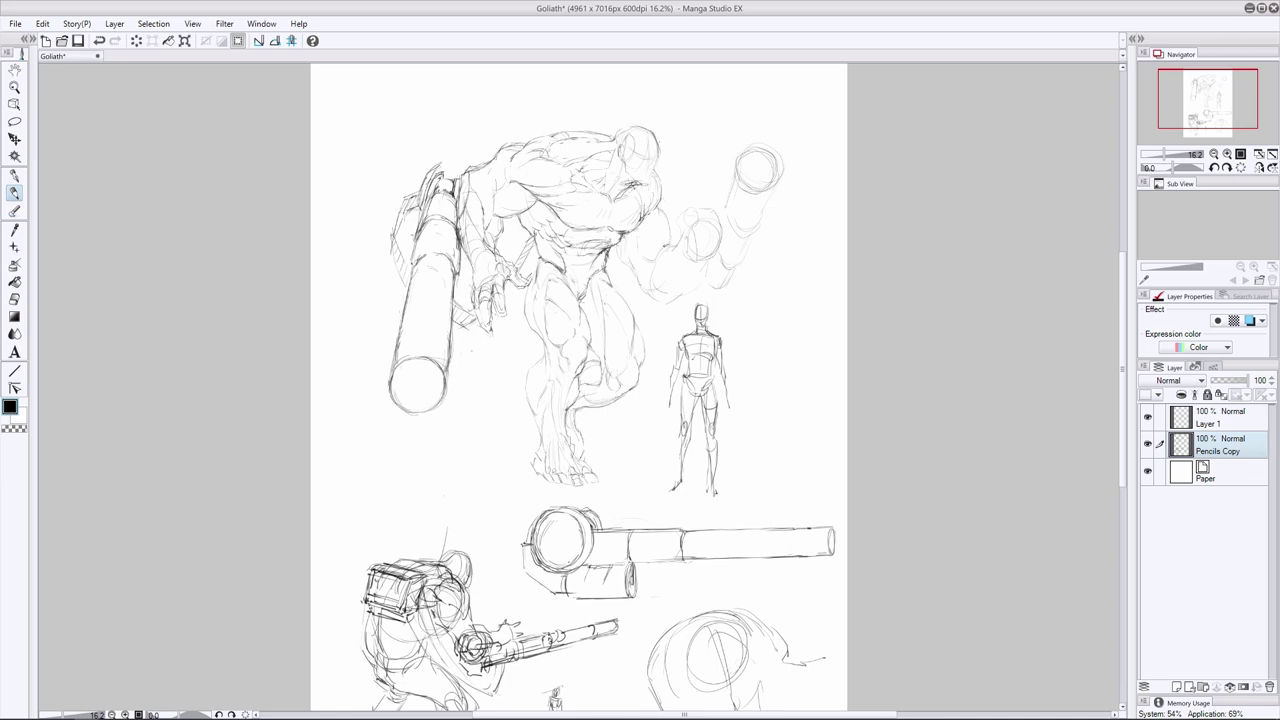
Erase the scale figure standing beside the giant with a larger eraser
key("e")
key("bracketright")
left_click_drag(704, 312, 704, 474)
key("p")
key("m")
left_click_drag(727, 228, 721, 302)
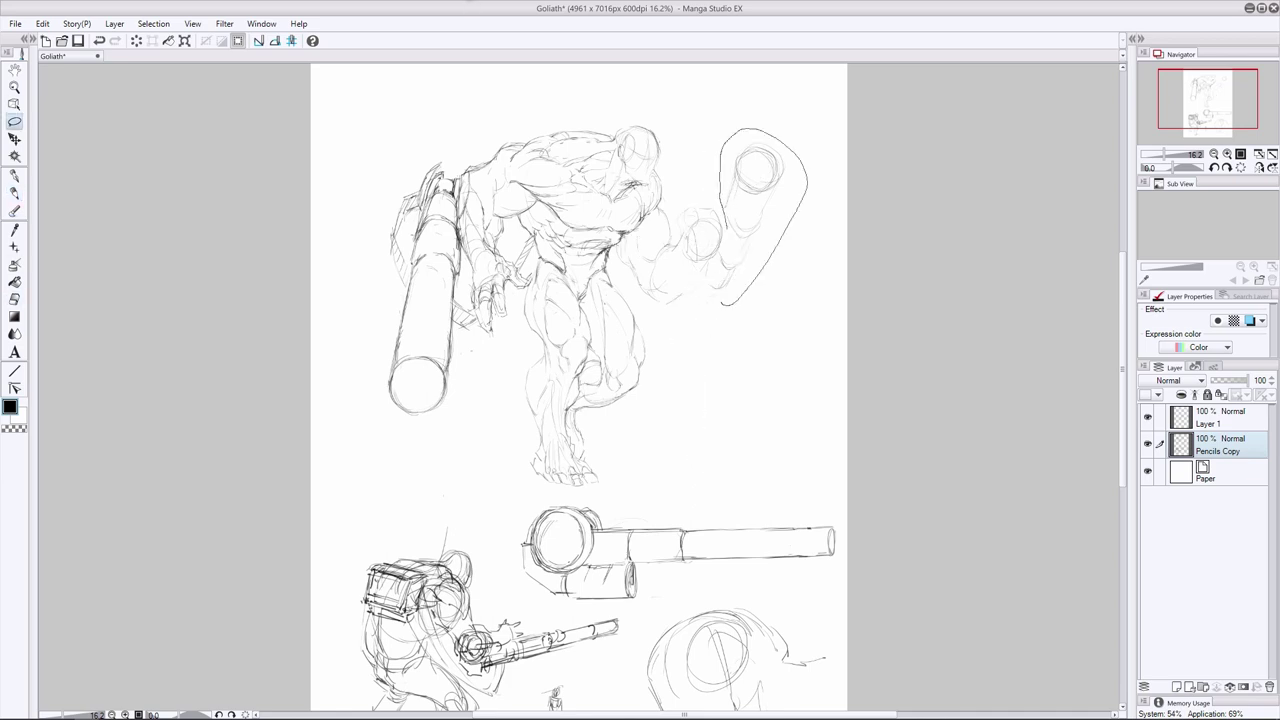
key("ctrl+d")
Strengthen the elbow and underside contour of the rough raised forearm
key("p")
key("e")
key("p")
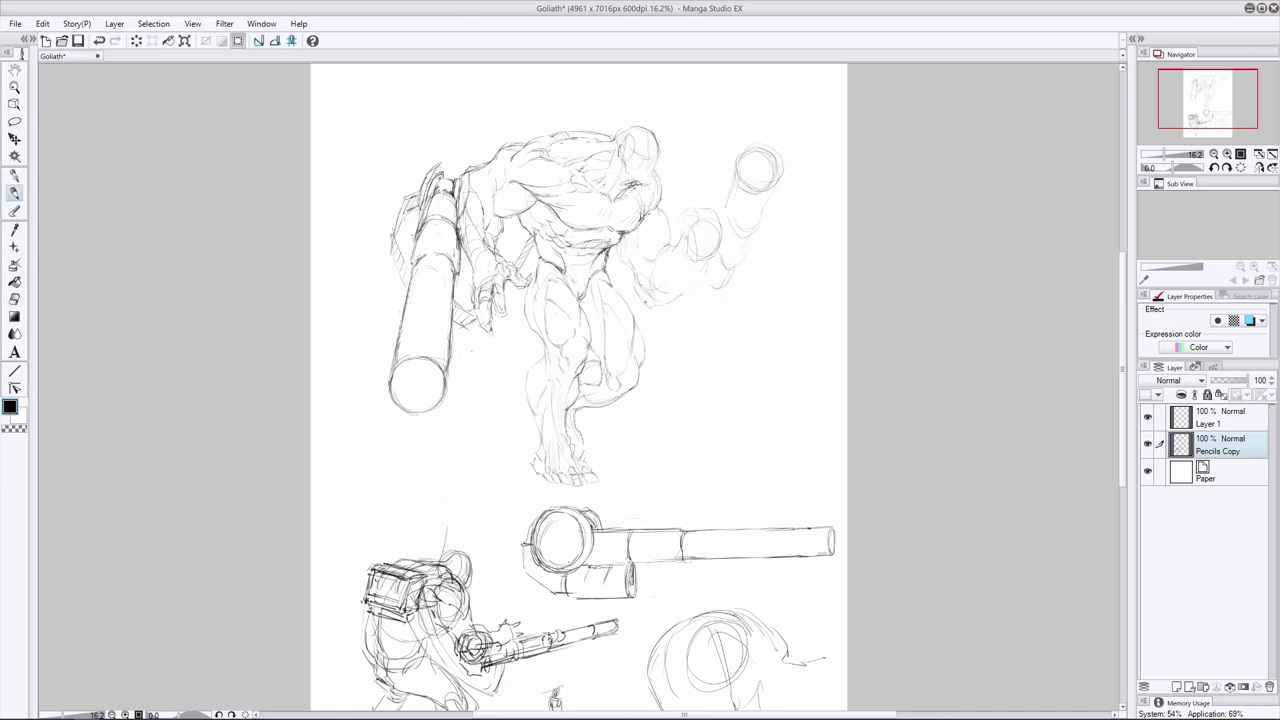
left_click_drag(638, 285, 657, 306)
Erase the foreshortened gun and redraw it as a straight barrel rising from the forearm to a round muzzle
key("e")
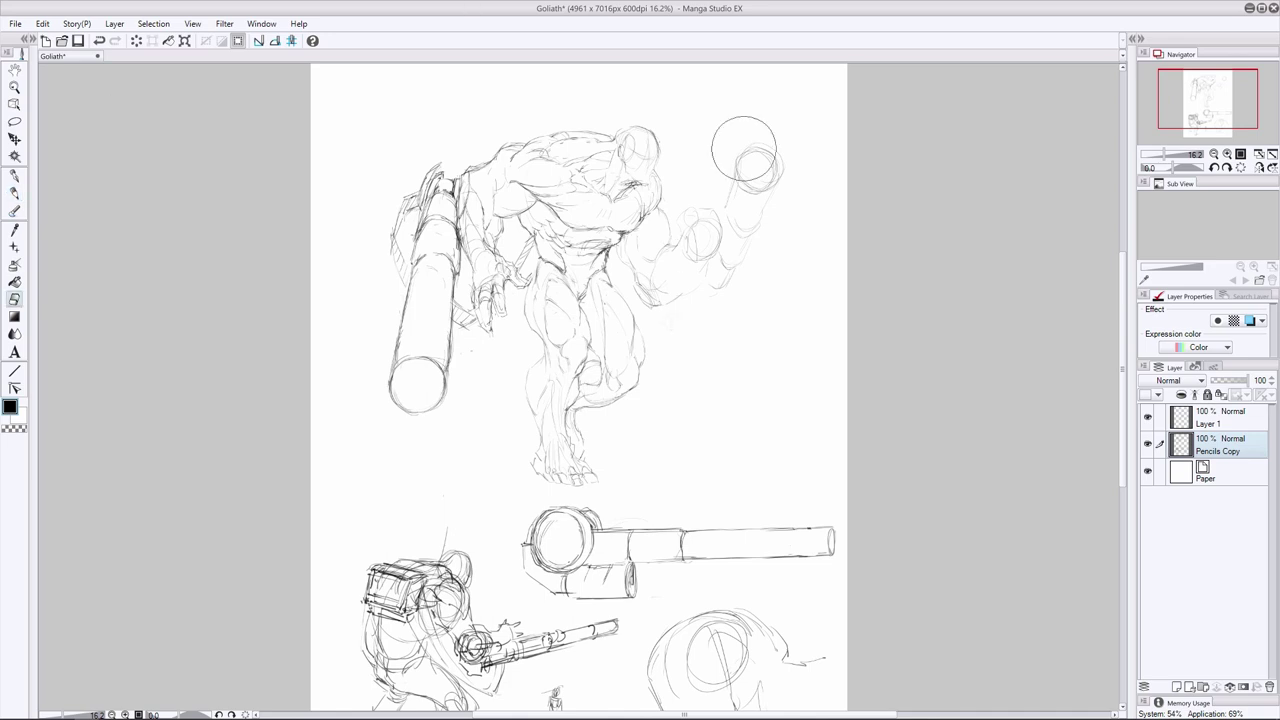
left_click_drag(744, 149, 748, 236)
key("p")
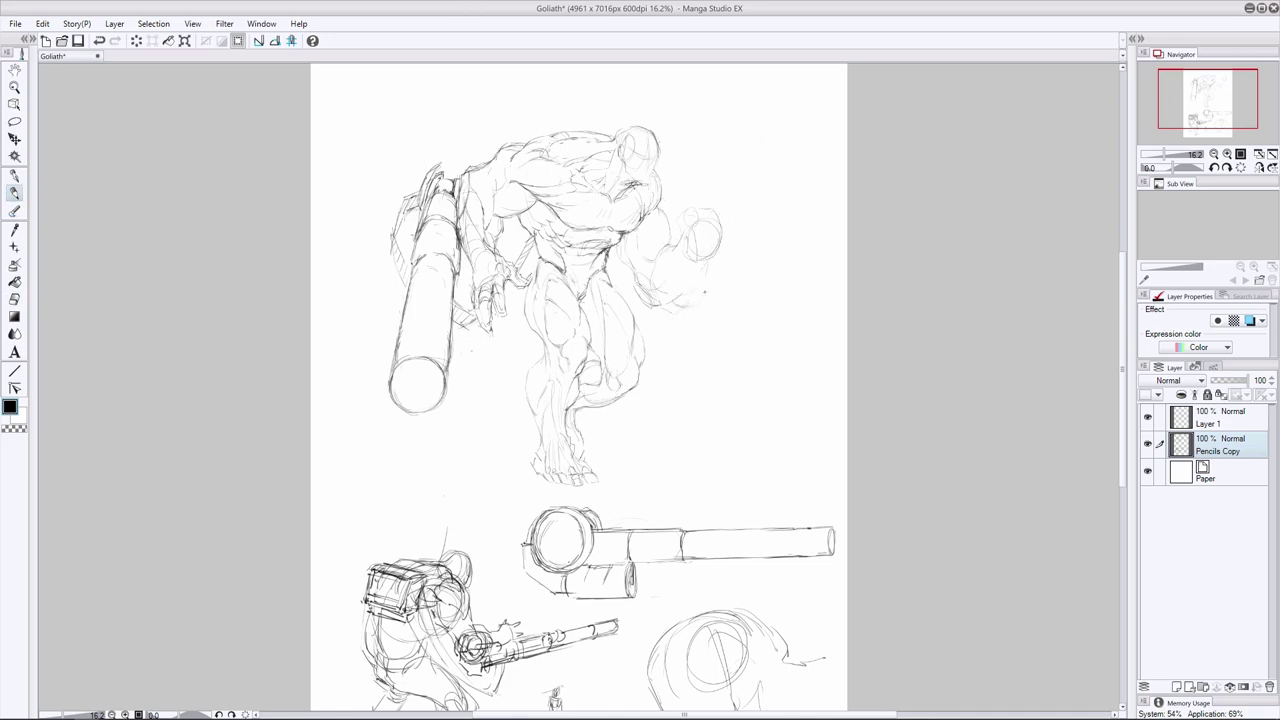
left_click_drag(718, 279, 728, 251)
mouse_move(735, 134)
left_mouse_down()
mouse_move(754, 162)
mouse_move(740, 140)
mouse_move(738, 166)
mouse_move(772, 148)
mouse_move(714, 204)
mouse_move(732, 244)
mouse_move(776, 172)
mouse_move(752, 146)
left_mouse_up()
left_click(14, 299)
left_click(14, 193)
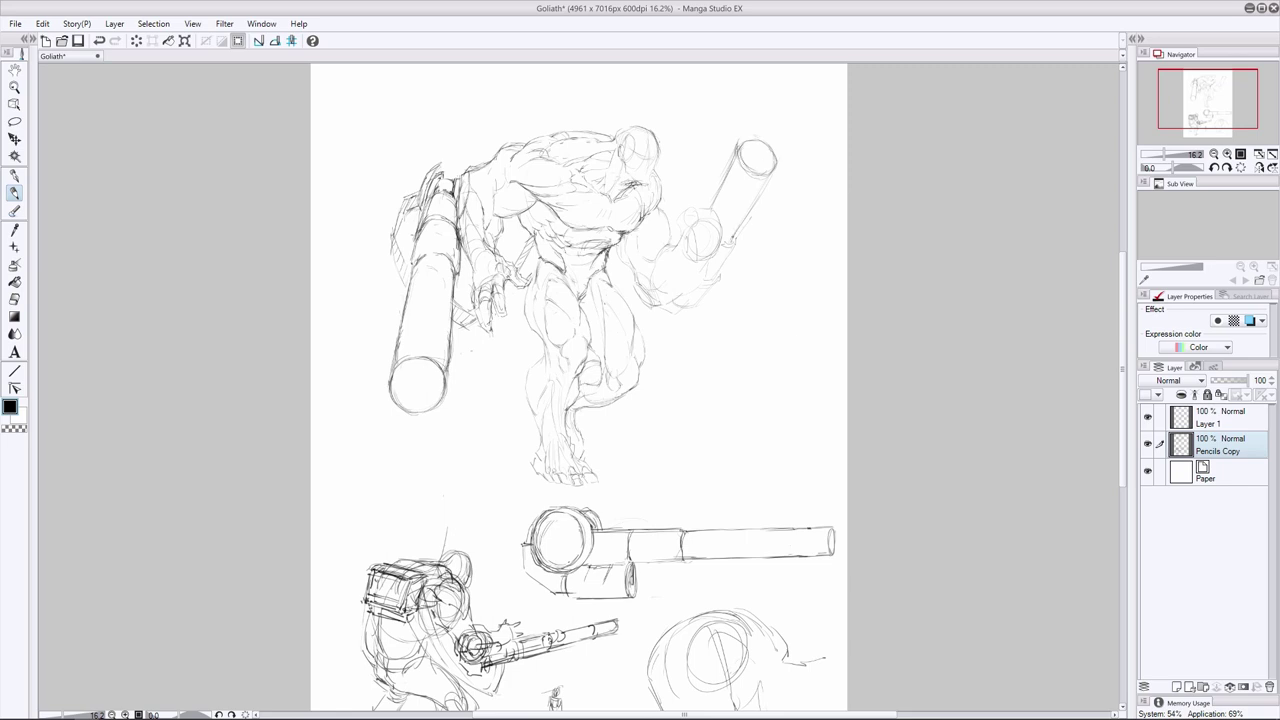
Erase the raised barrel and sketch it at a flatter angle extending from the forearm
key("e")
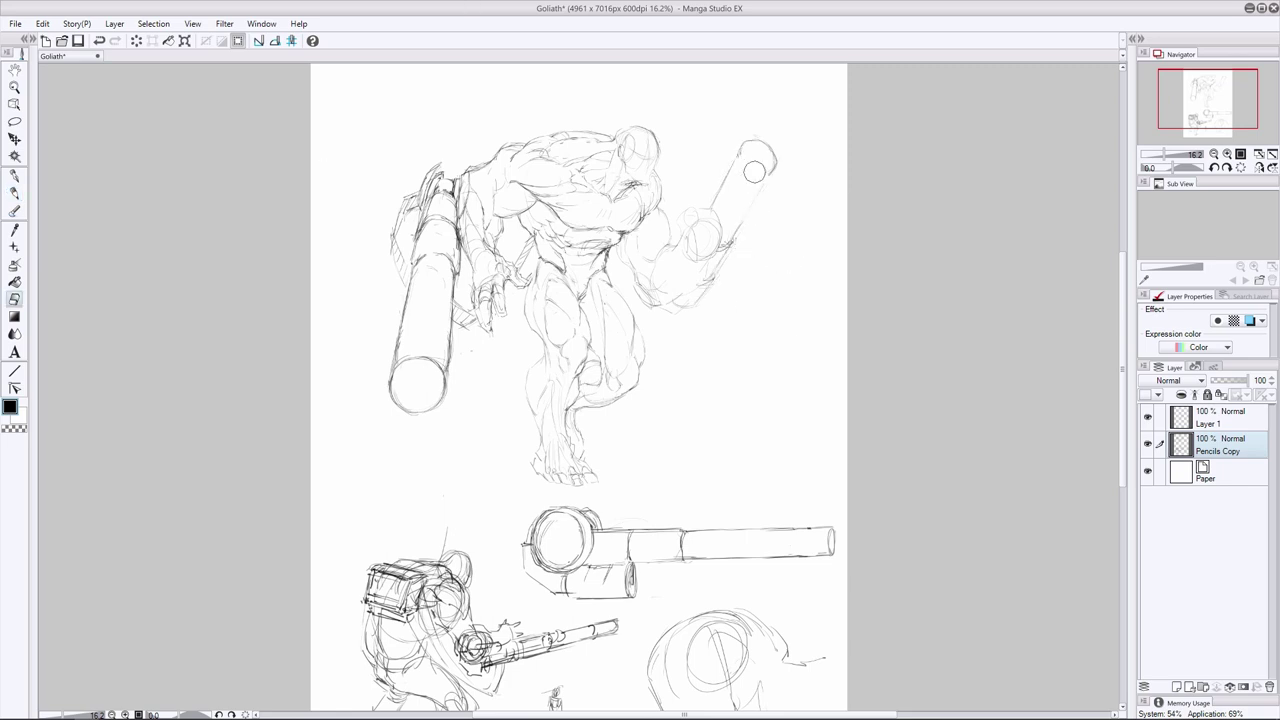
key("p")
key("e")
mouse_move(757, 196)
left_mouse_down()
mouse_move(736, 244)
mouse_move(716, 216)
left_mouse_up()
key("p")
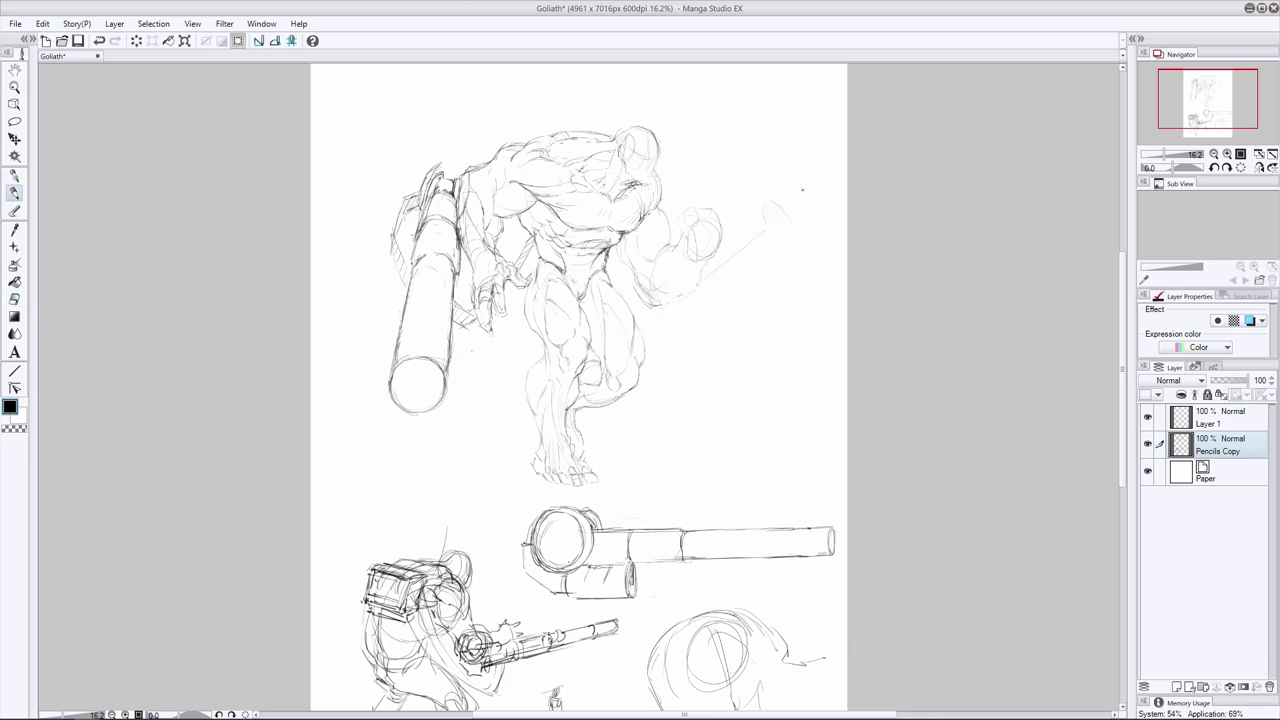
left_click_drag(802, 189, 722, 262)
key("e")
key("p")
Try a large gun barrel slanting downward from below the forearm
mouse_move(690, 325)
left_mouse_down()
mouse_move(712, 358)
mouse_move(702, 372)
mouse_move(746, 374)
left_mouse_up()
mouse_move(741, 379)
left_mouse_down()
mouse_move(783, 428)
mouse_move(792, 470)
left_mouse_up()
left_click_drag(708, 396, 762, 478)
left_click_drag(744, 384, 792, 448)
Erase the downward barrel and the rough raised arm with its fist
key("e")
mouse_move(702, 345)
left_mouse_down()
mouse_move(680, 332)
mouse_move(776, 462)
left_mouse_up()
mouse_move(700, 222)
left_mouse_down()
mouse_move(678, 262)
mouse_move(642, 284)
left_mouse_up()
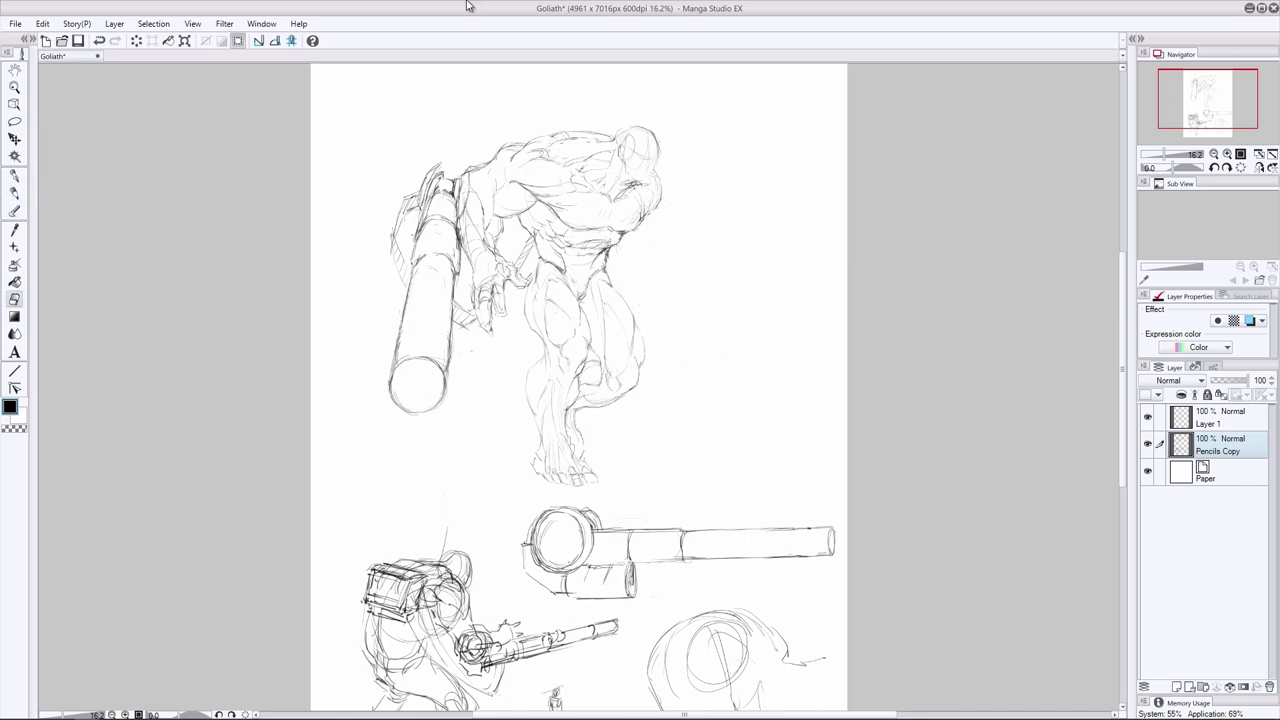
Sketch a lowered, bent arm with a large clenched fist beside the giant's hip
key("p")
left_click_drag(705, 270, 687, 300)
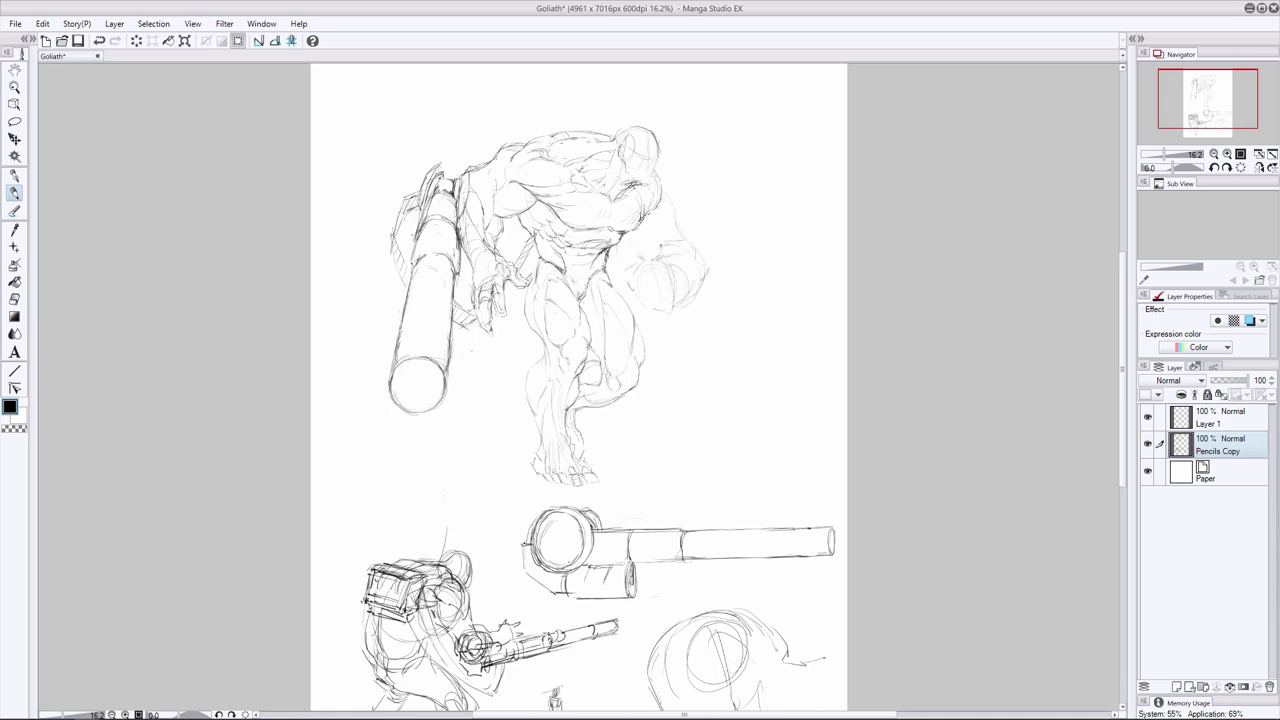
left_click_drag(661, 246, 653, 262)
Erase the rough lines around the lowered fist and firm up the arm and fist outlines
key("e")
mouse_move(685, 276)
left_mouse_down()
mouse_move(669, 265)
mouse_move(636, 294)
left_mouse_up()
key("p")
mouse_move(650, 308)
left_mouse_down()
mouse_move(674, 306)
mouse_move(675, 292)
mouse_move(659, 297)
left_mouse_up()
key("e")
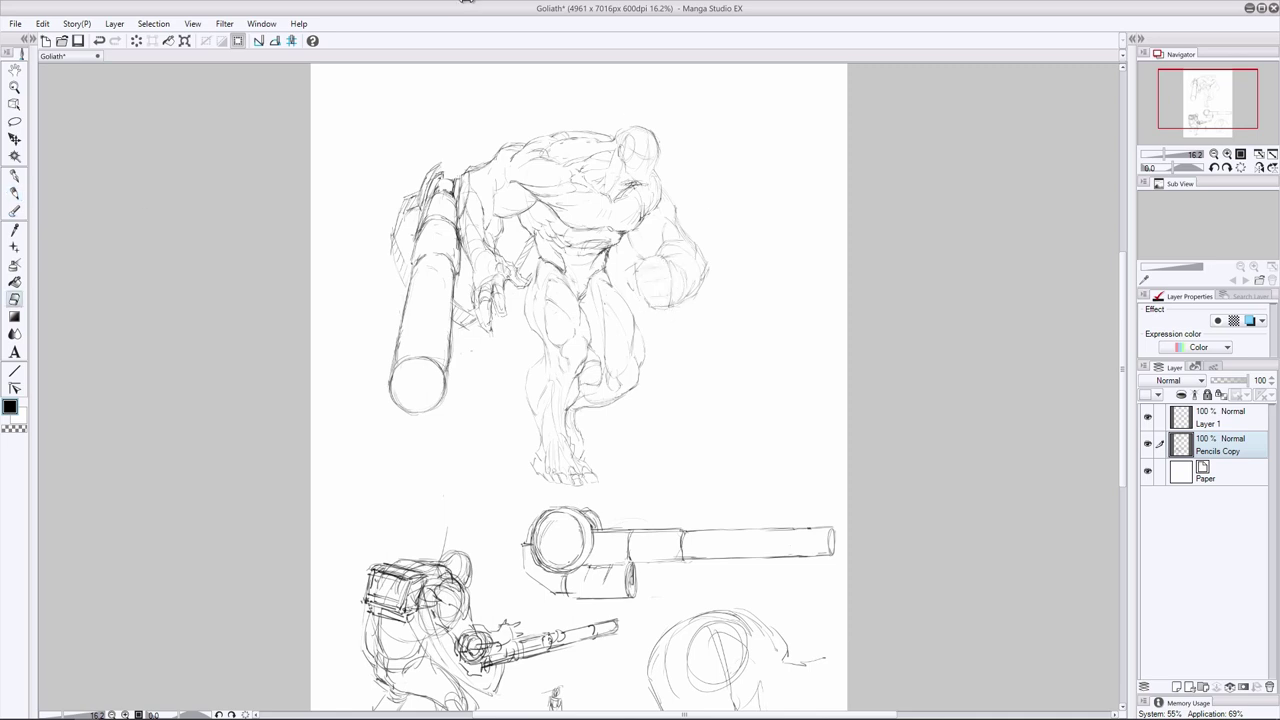
Try strokes for a gun mounted beside the bent elbow and undo them
key("p")
mouse_move(691, 229)
left_mouse_down()
mouse_move(709, 265)
mouse_move(731, 260)
mouse_move(746, 322)
mouse_move(738, 284)
mouse_move(710, 288)
left_mouse_up()
key("ctrl+z")
mouse_move(716, 288)
left_mouse_down()
mouse_move(748, 314)
mouse_move(738, 292)
left_mouse_up()
mouse_move(706, 270)
left_mouse_down()
mouse_move(702, 296)
mouse_move(732, 264)
mouse_move(752, 292)
mouse_move(730, 340)
left_mouse_up()
key("ctrl+z")
key("ctrl+z")
key("ctrl+z")
key("ctrl+z")
Try a vertical gun barrel stroke beside the lowered fist and undo it
key("e")
key("p")
mouse_move(754, 304)
left_mouse_down()
mouse_move(776, 350)
mouse_move(750, 386)
left_mouse_up()
key("ctrl+z")
key("ctrl+z")
key("ctrl+z")
key("ctrl+z")
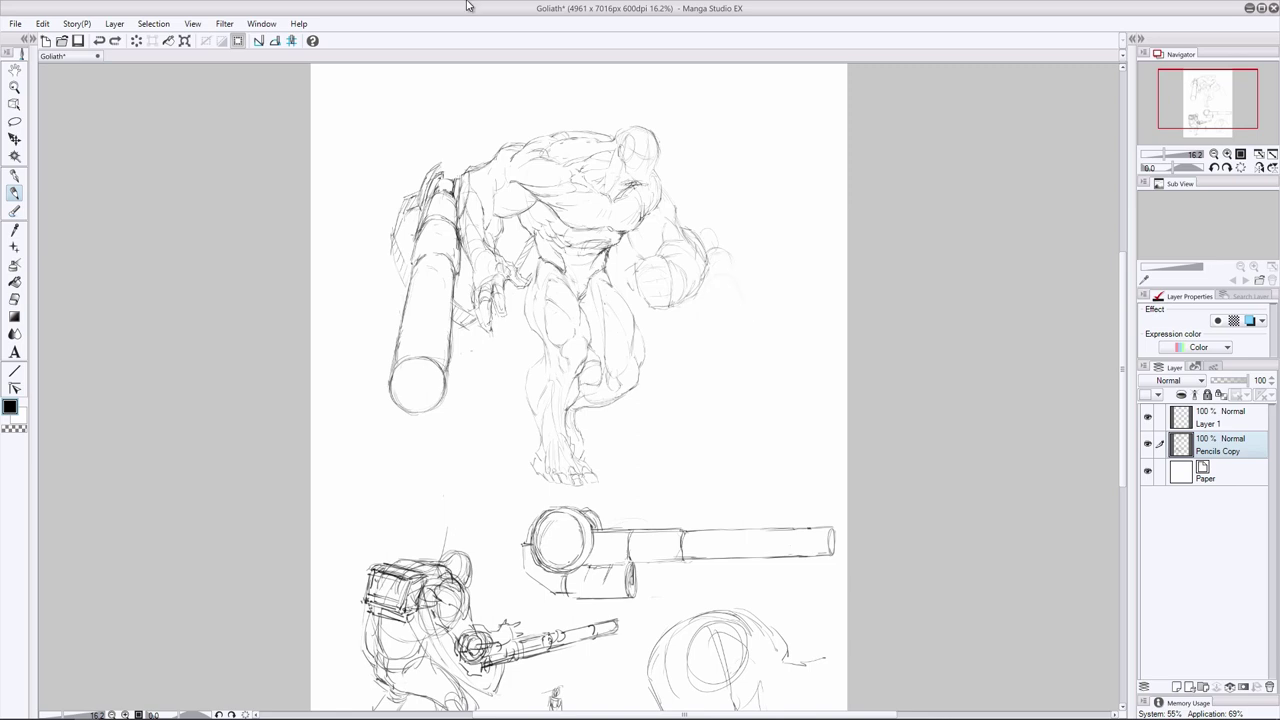
Erase the faint strokes beside the elbow, sketch a gun shape above it and move that shape closer to the arm
key("e")
left_click_drag(716, 300, 712, 242)
key("p")
left_click_drag(738, 149, 728, 167)
mouse_move(741, 213)
left_mouse_down()
mouse_move(710, 236)
mouse_move(708, 126)
mouse_move(758, 216)
left_mouse_up()
key("m")
key("k")
mouse_move(748, 170)
left_mouse_down()
mouse_move(733, 134)
mouse_move(717, 214)
left_mouse_up()
key("ctrl+d")
Undo the last gun changes and erase the remaining gun shape above the elbow
key("p")
key("ctrl+z")
key("e")
key("p")
left_click(99, 40)
left_click(14, 299)
left_click_drag(749, 150, 714, 210)
Sketch a long gun barrel slanting down and away from the elbow, with a collar and a round muzzle
left_click(14, 193)
left_click_drag(750, 282, 776, 322)
left_click_drag(742, 335, 777, 322)
left_click_drag(798, 430, 830, 408)
left_click_drag(750, 360, 804, 444)
left_click_drag(838, 416, 808, 453)
left_click_drag(768, 318, 830, 410)
left_click_drag(746, 350, 806, 446)
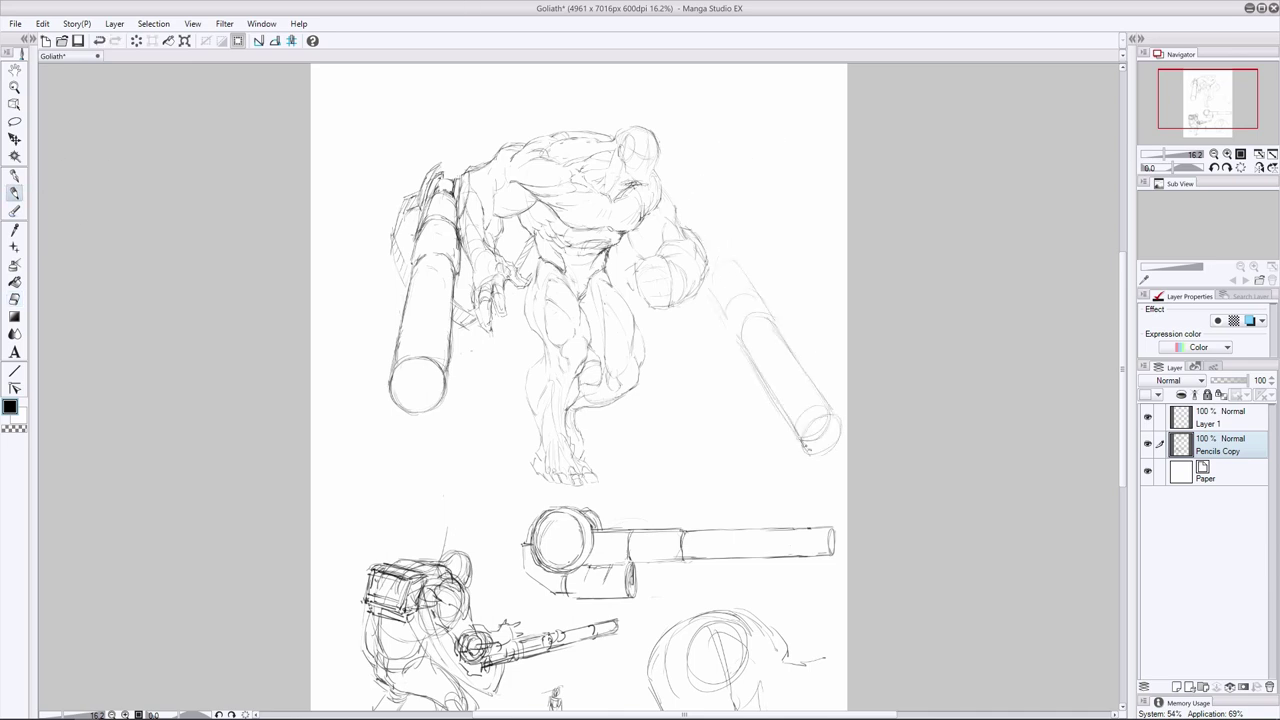
Draw the barrel's collar and its connection to the elbow, and erase rough lines along the barrel
left_click_drag(722, 316, 756, 290)
left_click_drag(730, 262, 713, 238)
key("e")
mouse_move(726, 318)
left_mouse_down()
mouse_move(755, 333)
mouse_move(764, 312)
mouse_move(734, 320)
mouse_move(784, 408)
left_mouse_up()
key("p")
Erase the barrel's rough lower edge and redraw its long edges and muzzle with firmer lines
key("e")
left_click_drag(732, 352, 794, 440)
key("p")
mouse_move(732, 326)
left_mouse_down()
mouse_move(806, 446)
mouse_move(840, 424)
left_mouse_up()
left_click_drag(840, 424, 817, 456)
key("e")
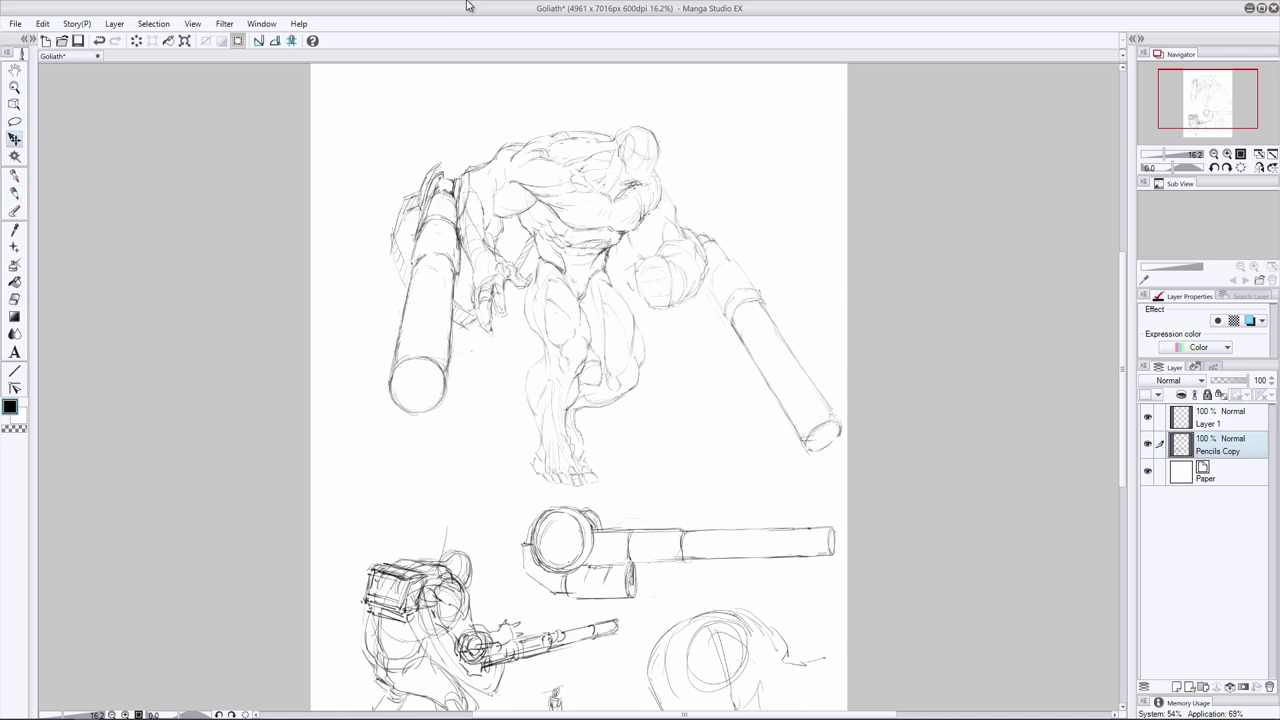
Refine the collar and mounting lines where the slanted barrel joins the elbow
key("p")
mouse_move(742, 288)
left_mouse_down()
mouse_move(726, 300)
mouse_move(757, 297)
left_mouse_up()
key("e")
key("p")
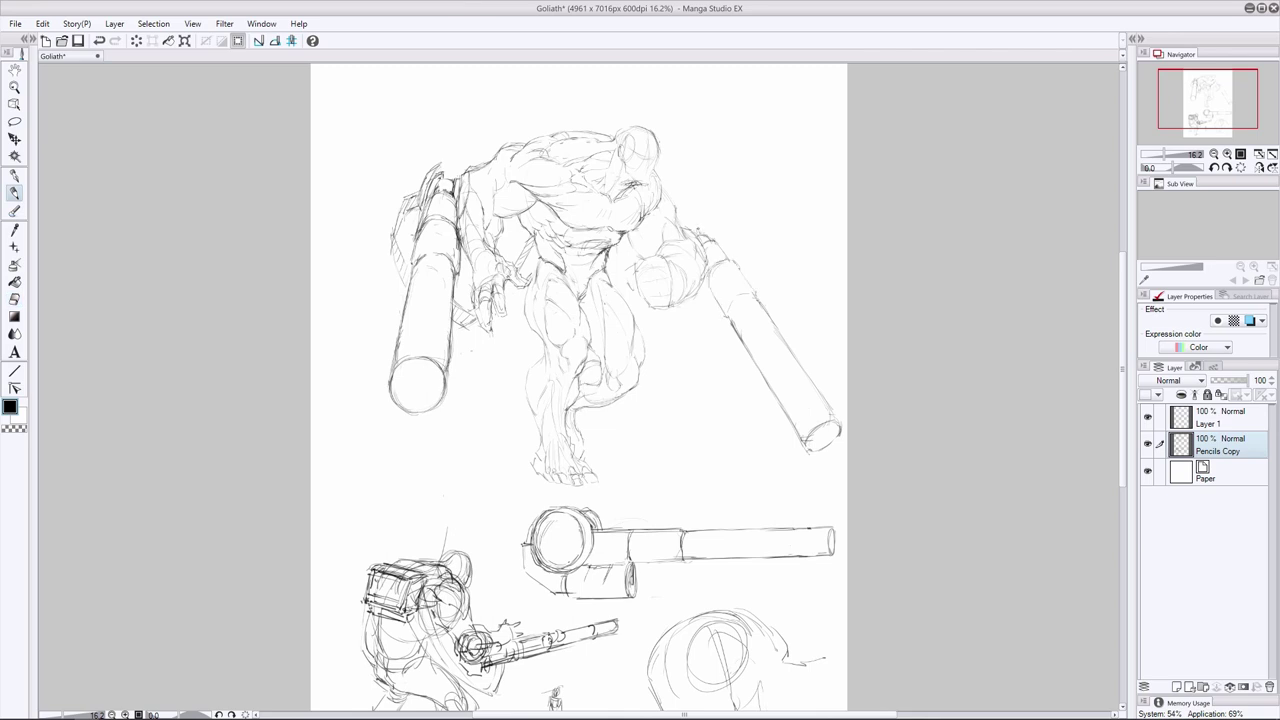
Draw curved guard plates at the elbow mount of the slanted gun and clean up the collar lines
mouse_move(704, 218)
left_mouse_down()
mouse_move(726, 242)
mouse_move(724, 216)
left_mouse_up()
left_click_drag(726, 226, 732, 244)
left_click_drag(700, 290, 711, 307)
key("e")
key("p")
key("e")
Lasso the whole giant together with both guns
key("m")
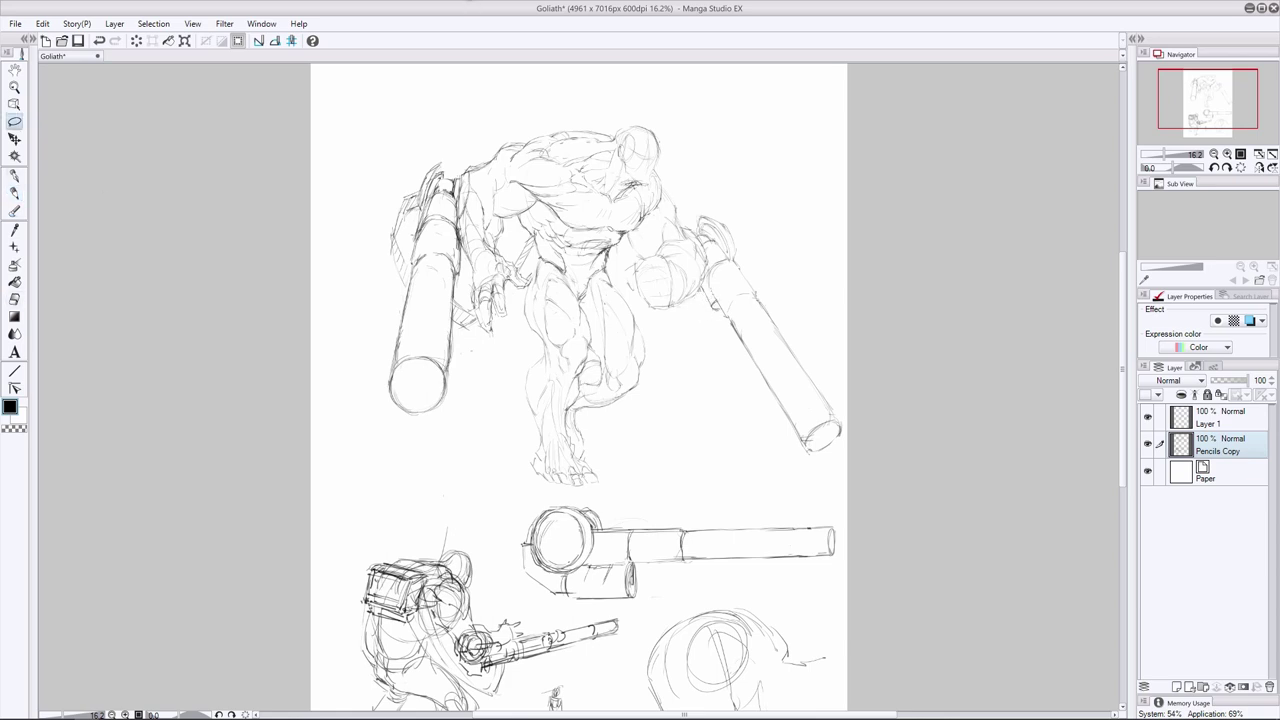
left_click_drag(783, 481, 783, 503)
key("ctrl+t")
left_click_drag(600, 300, 555, 300)
left_click_drag(803, 91, 829, 71)
left_click_drag(560, 300, 564, 300)
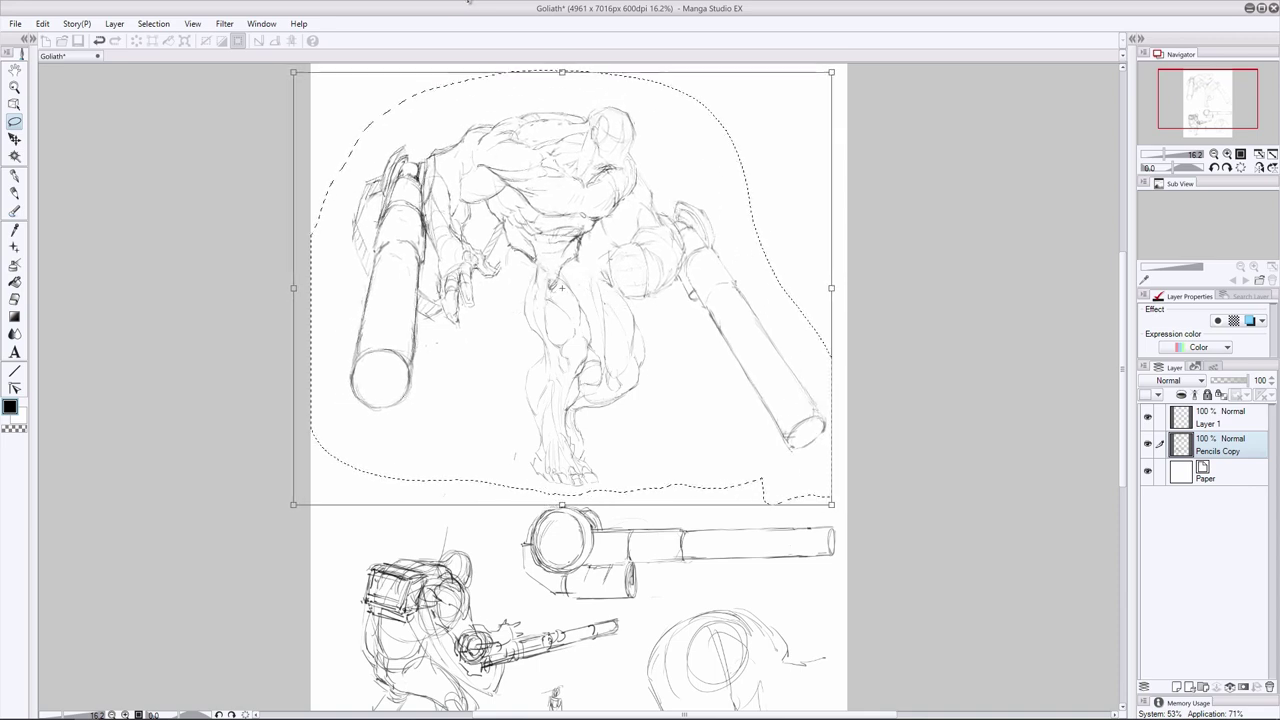
left_click_drag(294, 71, 285, 64)
left_click_drag(560, 300, 558, 292)
Transform the selected giant on both Layer 1 and Pencils Copy, enlarging it slightly and shifting it up and left, and deselect
key("ctrl+t")
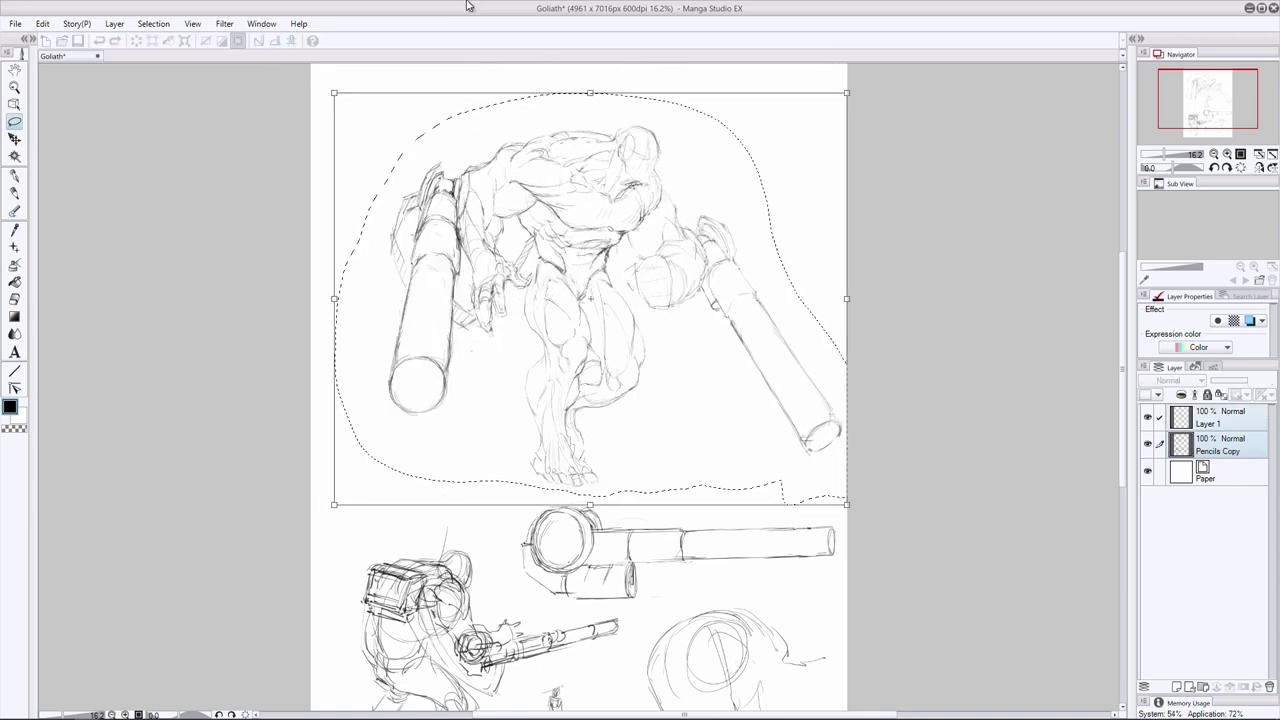
key("Return")
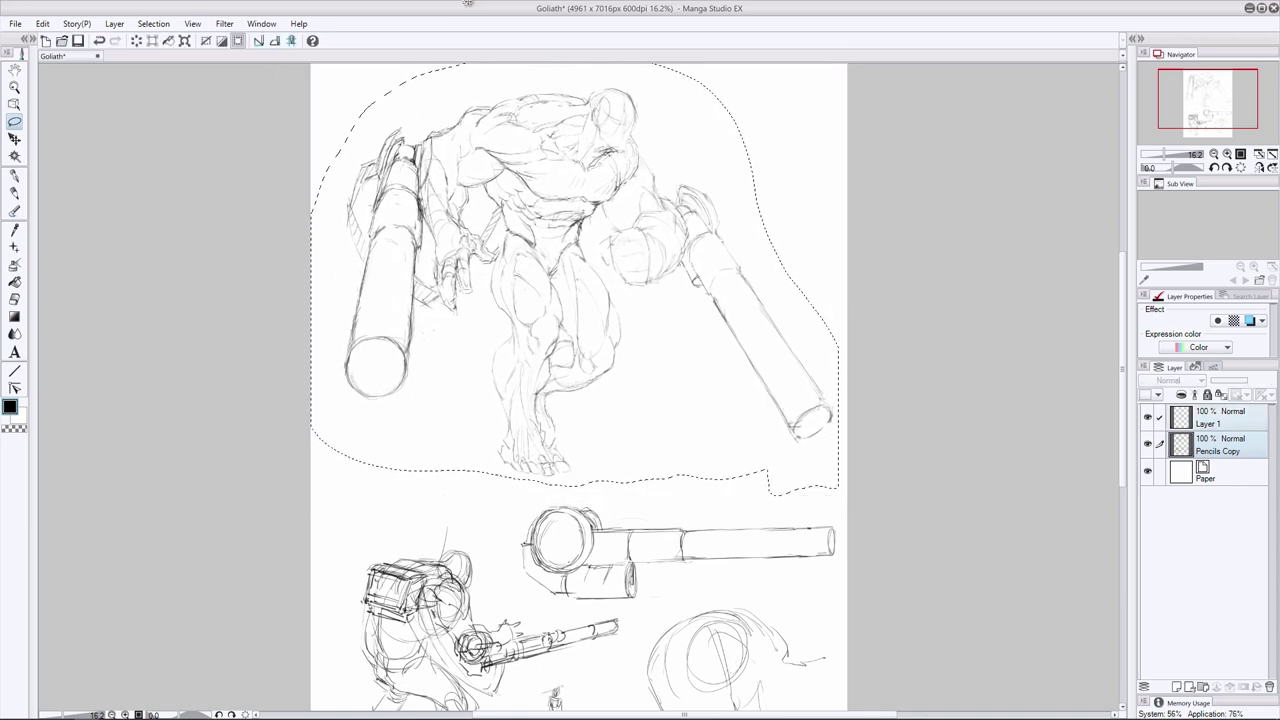
key("ctrl+d")
Sketch a small standing human figure for scale between the giant's leg and the slanted gun barrel
left_click(14, 193)
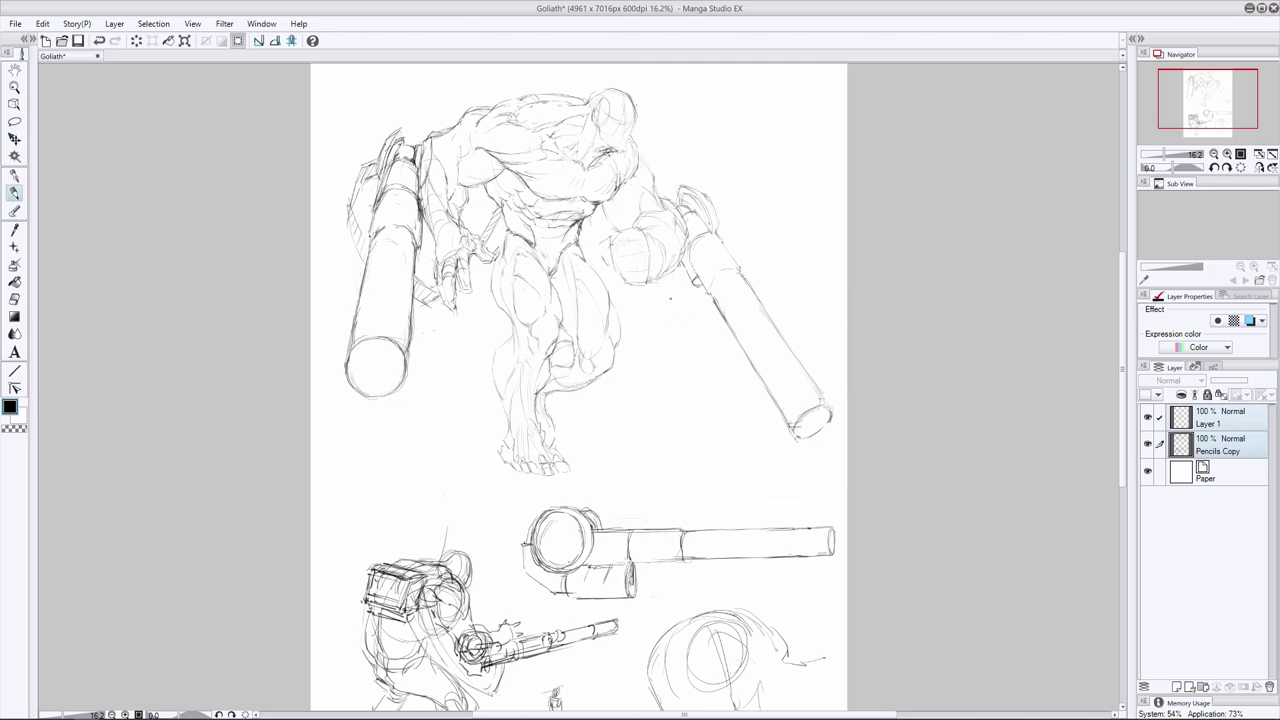
left_click_drag(672, 302, 672, 364)
left_click_drag(660, 342, 646, 454)
left_click_drag(674, 376, 694, 450)
mouse_move(654, 332)
left_mouse_down()
mouse_move(682, 326)
mouse_move(650, 354)
left_mouse_up()
left_click_drag(656, 342, 643, 384)
mouse_move(690, 326)
left_mouse_down()
mouse_move(694, 380)
mouse_move(648, 393)
left_mouse_up()
key("e")
key("m")
key("p")
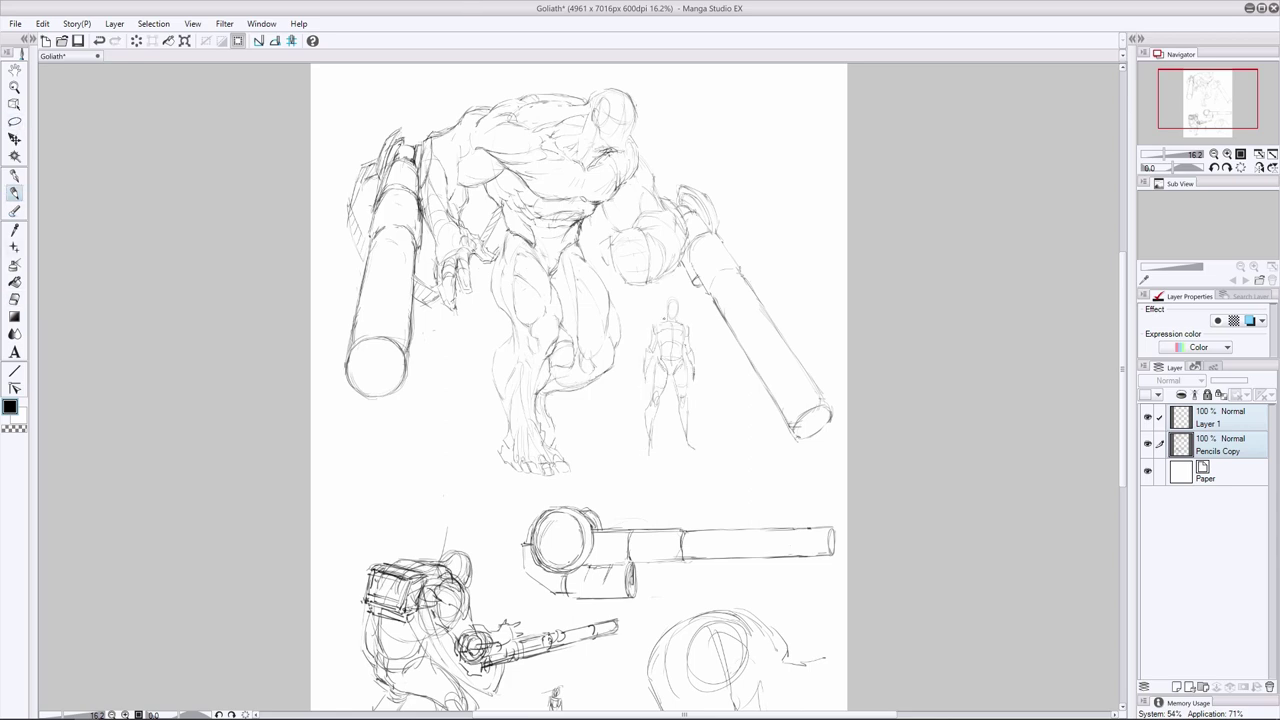
Lasso the legs of the small human figure and stretch them longer and slightly wider
key("m")
mouse_move(652, 347)
left_mouse_down()
mouse_move(702, 350)
mouse_move(654, 340)
left_mouse_up()
key("ctrl+t")
left_click_drag(714, 468, 720, 487)
key("Return")
key("ctrl+d")
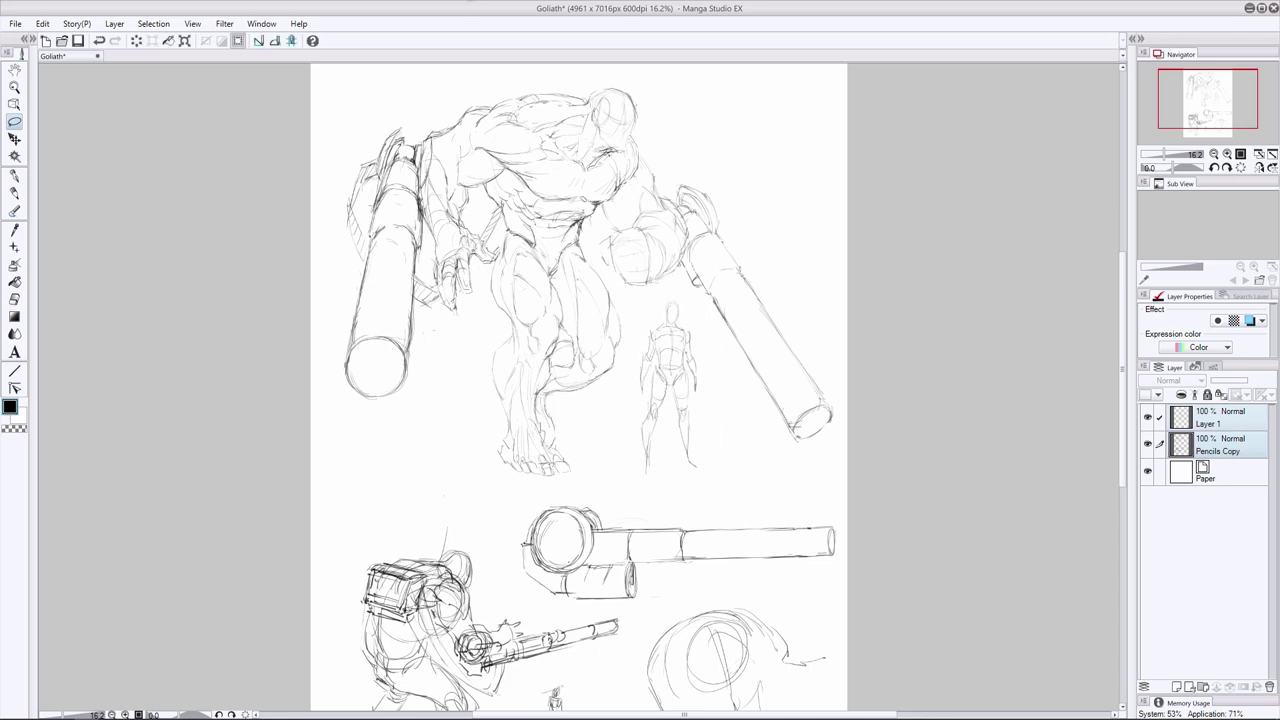
Lasso the whole small human figure and enlarge it slightly
left_click_drag(652, 298, 656, 296)
key("ctrl+t")
left_click_drag(714, 485, 720, 491)
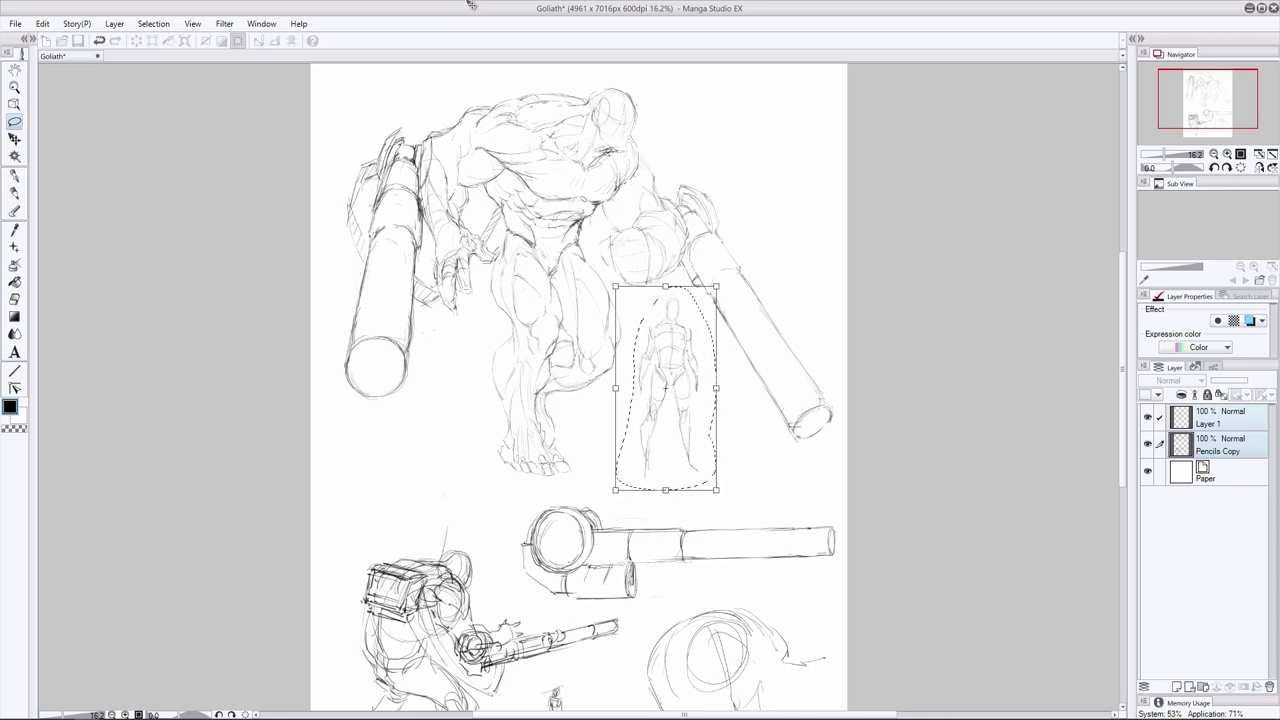
key("Return")
key("ctrl+d")
Sketch a front-view head with face guidelines, jaw and shoulder lines in the empty space above the slanted gun
left_click(14, 193)
scroll(768, 205, "down", 4)
scroll(735, 130, "up", 5)
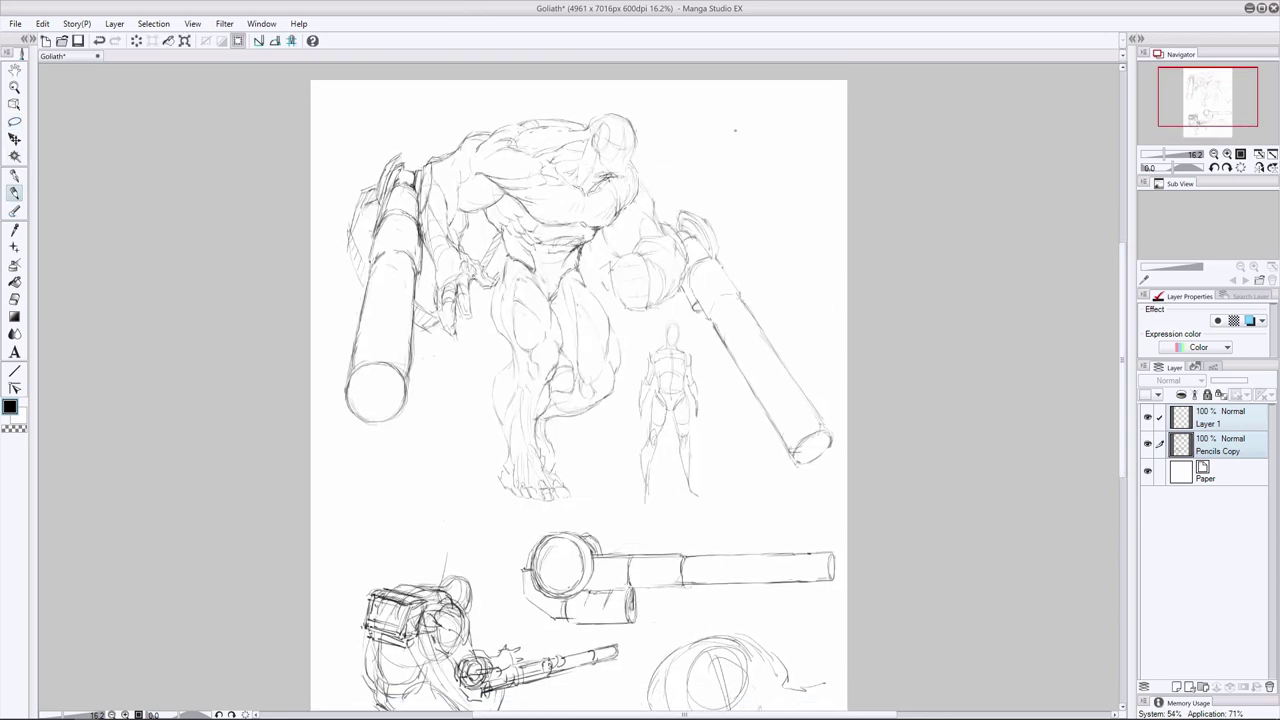
left_click_drag(736, 196, 752, 210)
left_click_drag(797, 148, 783, 214)
left_click_drag(742, 202, 756, 218)
left_click_drag(729, 159, 707, 169)
left_click_drag(804, 162, 838, 186)
Lasso the front-view head and nudge it up and left
key("m")
mouse_move(730, 112)
left_mouse_down()
mouse_move(671, 196)
mouse_move(800, 115)
left_mouse_up()
key("k")
left_click_drag(765, 168, 758, 159)
key("ctrl+d")
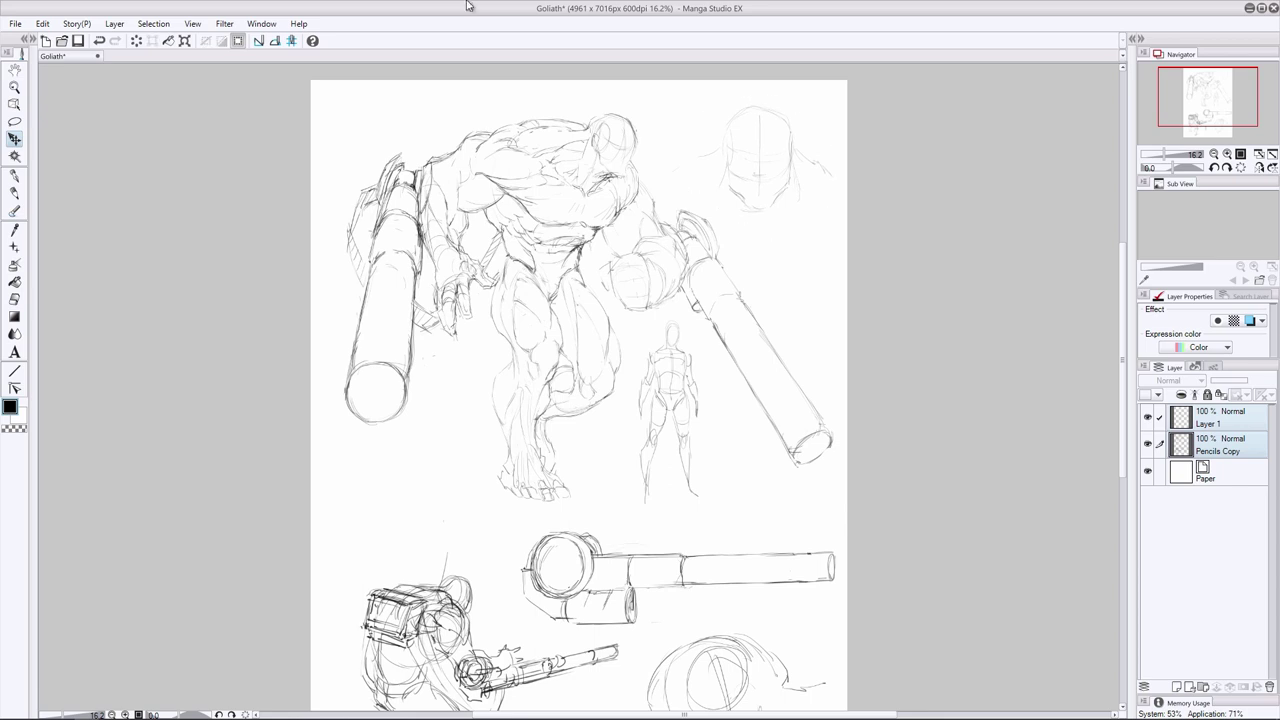
Erase stray shoulder lines beside the front-view head, and lasso and transform the head to adjust its size and position
key("e")
left_click_drag(836, 174, 838, 184)
key("m")
left_click_drag(727, 94, 700, 110)
key("ctrl+t")
mouse_move(763, 152)
left_mouse_down()
mouse_move(740, 225)
mouse_move(813, 174)
left_mouse_up()
key("Return")
key("ctrl+d")
key("e")
Lasso the front-view head sketch again and move it to a new position near the page corner
key("m")
mouse_move(691, 173)
left_mouse_down()
mouse_move(796, 226)
mouse_move(758, 98)
left_mouse_up()
key("k")
mouse_move(755, 160)
left_mouse_down()
mouse_move(775, 155)
mouse_move(786, 231)
left_mouse_up()
key("ctrl+d")
Draw the neck, trapezius and shoulder contours beneath the front-view head
key("p")
mouse_move(732, 172)
left_mouse_down()
mouse_move(719, 200)
mouse_move(710, 154)
mouse_move(777, 232)
mouse_move(713, 207)
left_mouse_up()
left_click_drag(790, 227, 782, 250)
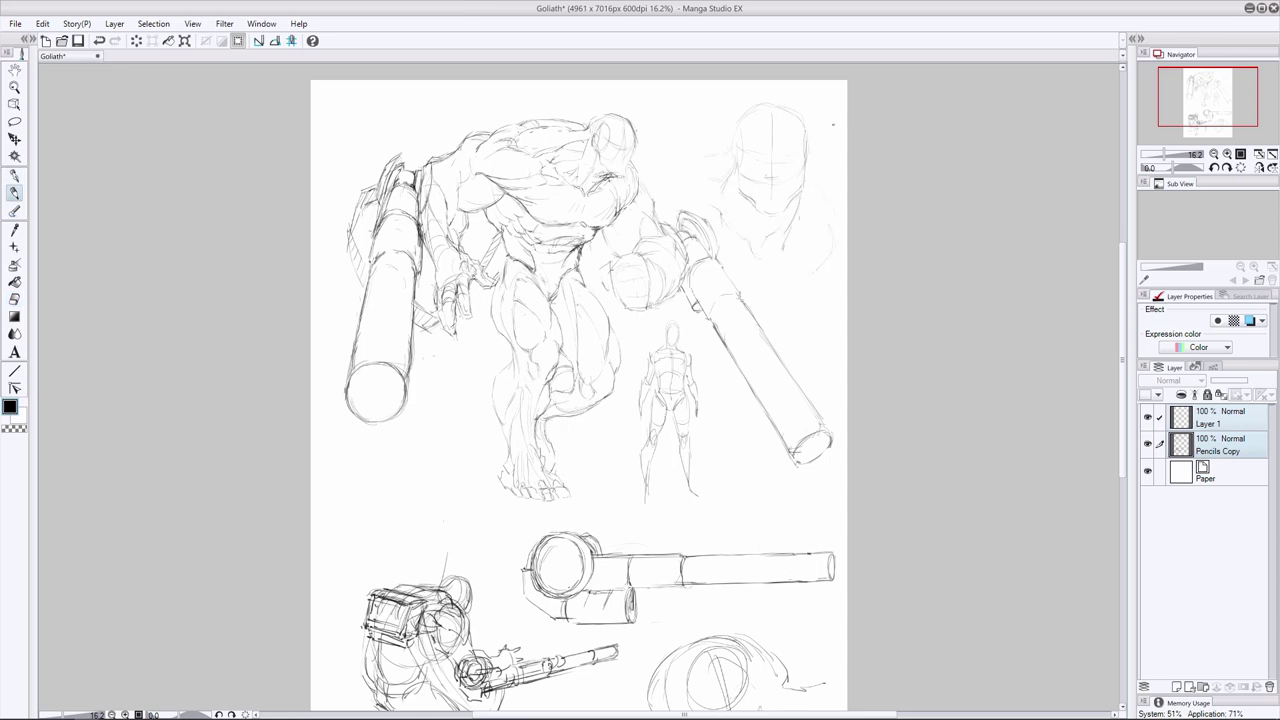
left_click_drag(731, 152, 659, 176)
left_click_drag(811, 185, 834, 228)
Lasso and nudge the head-and-shoulders study, and touch up its face and neck lines
key("m")
left_click_drag(664, 200, 735, 258)
key("k")
left_click_drag(772, 180, 768, 179)
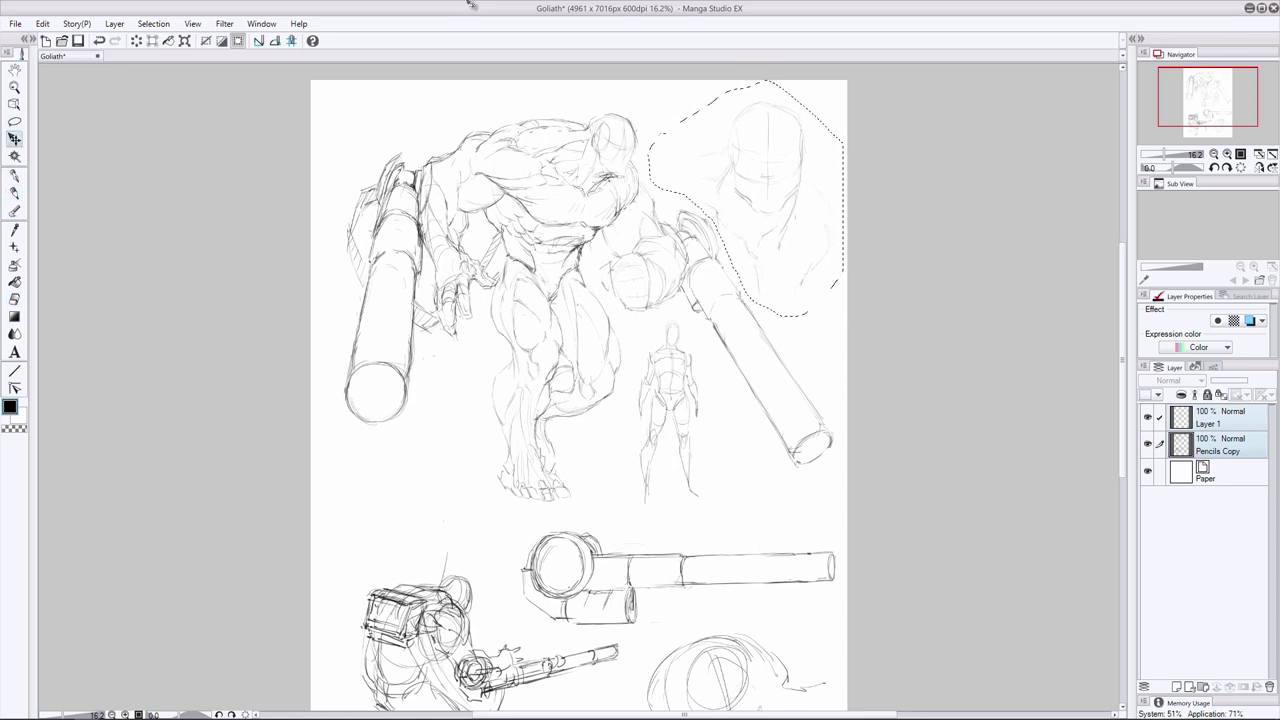
key("ctrl+d")
key("e")
key("p")
key("e")
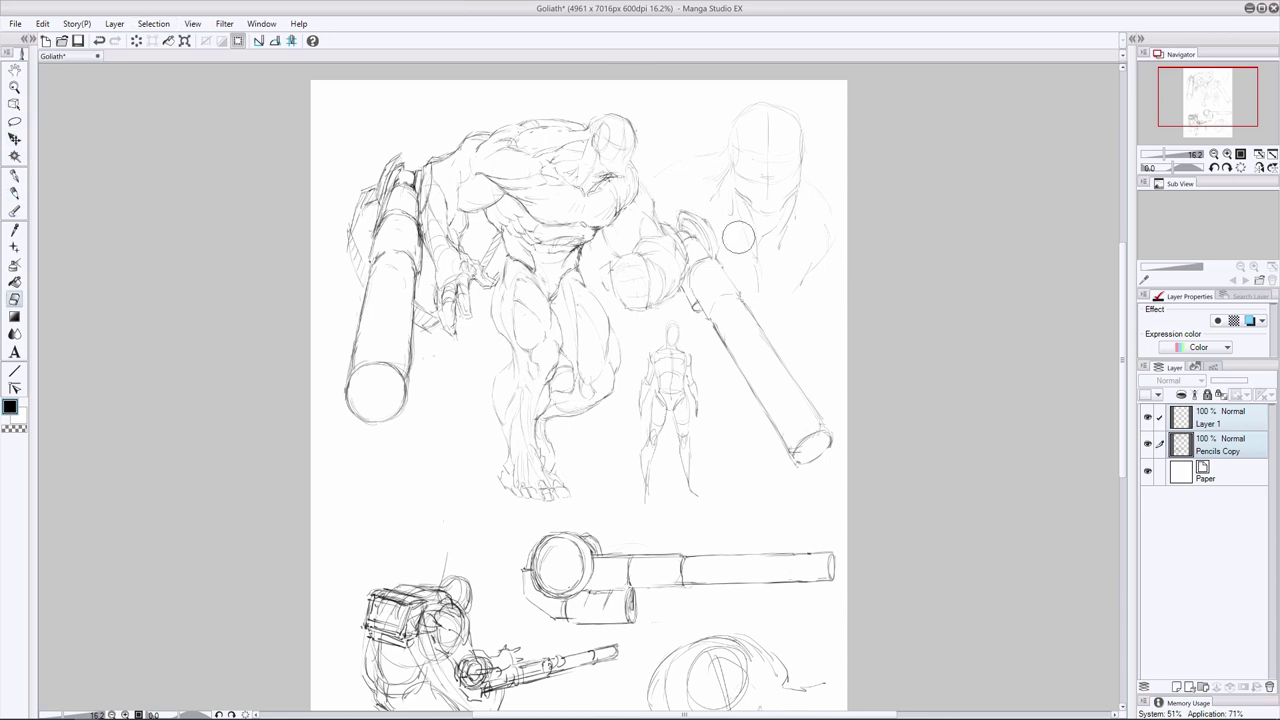
key("p")
Lasso the head-and-shoulders study and adjust its size and placement with a free transform
key("ctrl+minus")
key("m")
key("ctrl+t")
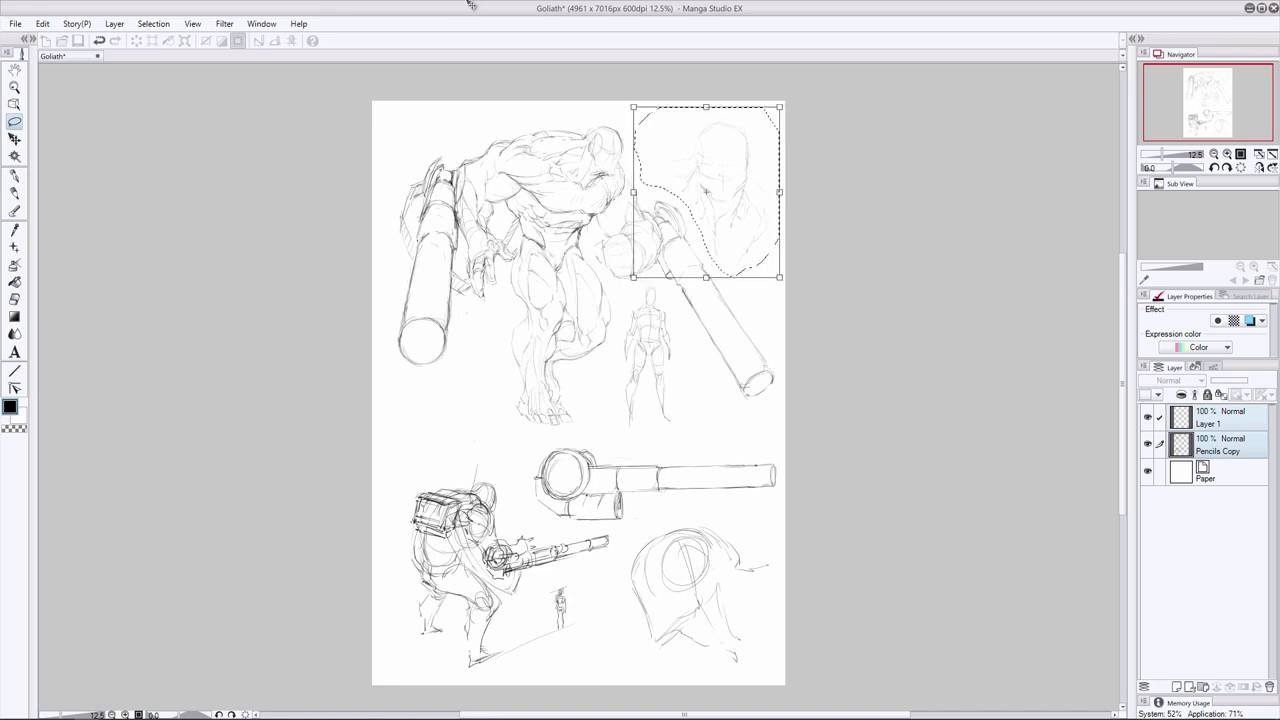
key("Return")
key("ctrl+d")
Lasso the giant and the small human figure together and move them slightly to the left
mouse_move(786, 365)
left_mouse_down()
mouse_move(430, 432)
mouse_move(792, 408)
left_mouse_up()
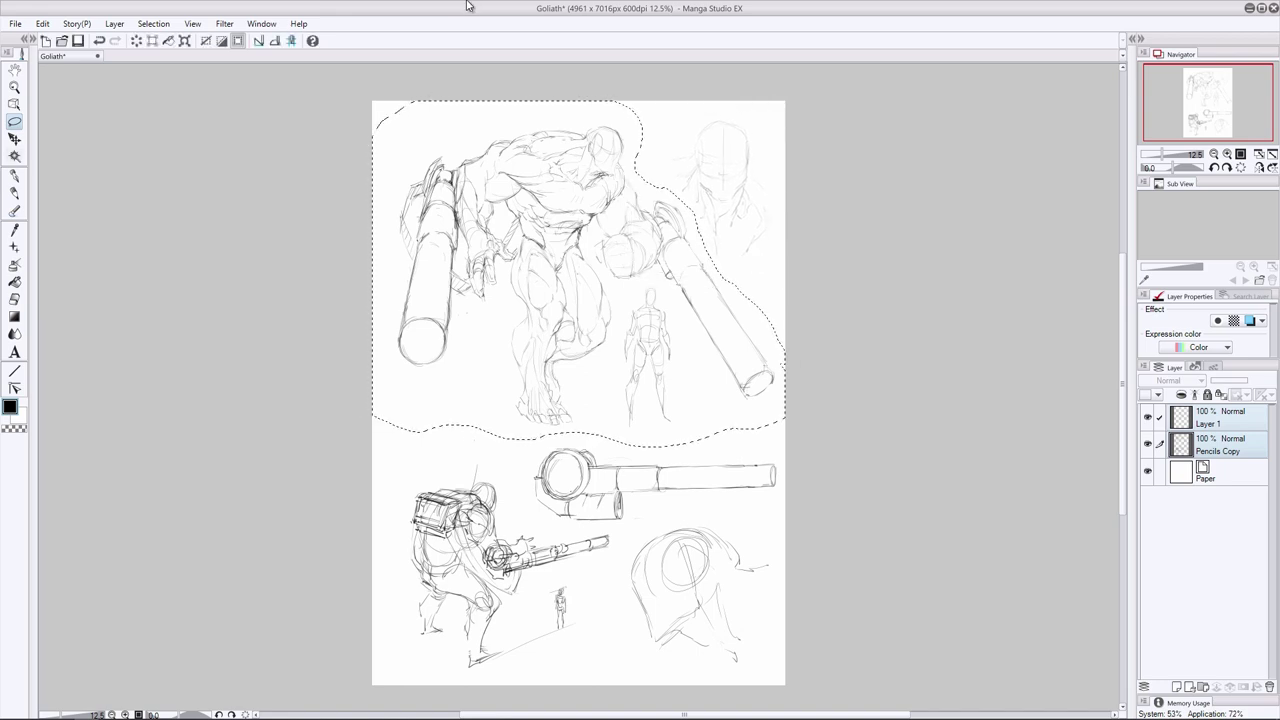
key("k")
left_click_drag(570, 270, 563, 270)
Lasso the side view of the gun below the giant and scale it down
key("l")
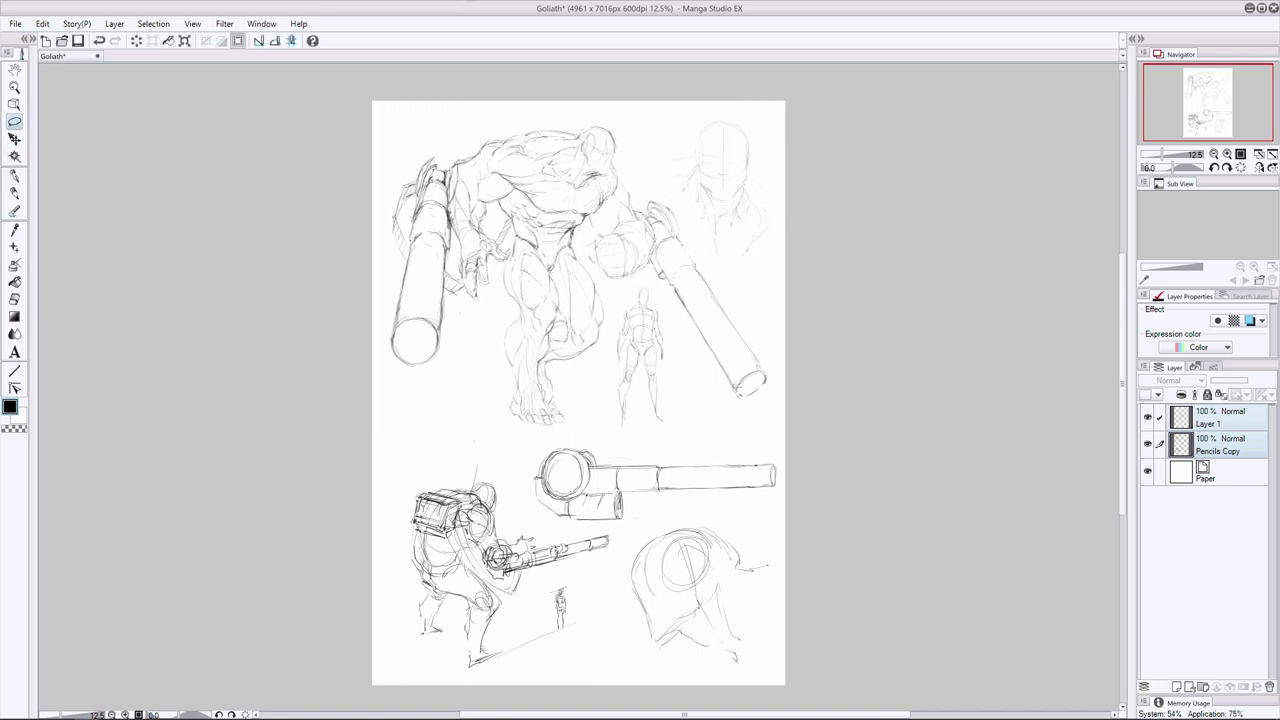
left_click_drag(595, 440, 585, 446)
key("ctrl+t")
key("Return")
key("ctrl+d")
Lasso the rough backpack figure with its small scale figure, enlarge it and reposition it beneath the giant
mouse_move(394, 520)
left_mouse_down()
mouse_move(603, 602)
mouse_move(390, 545)
left_mouse_up()
key("ctrl+t")
left_click_drag(378, 450, 349, 426)
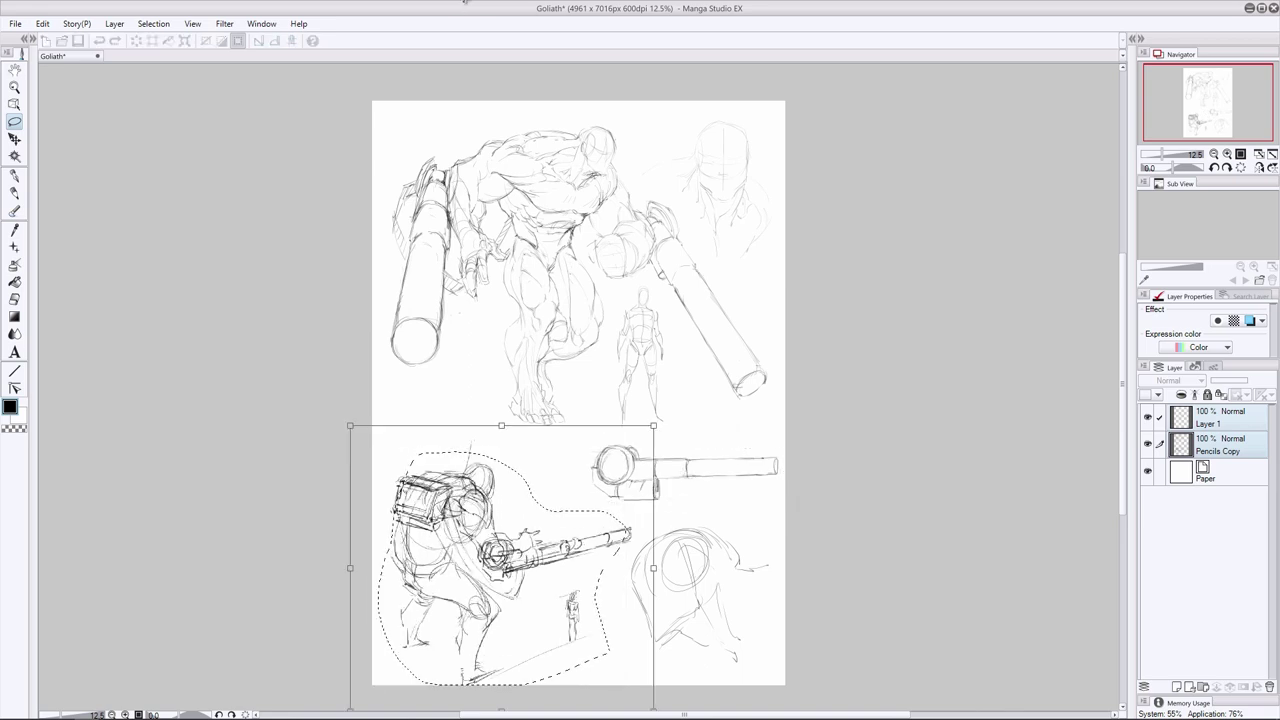
left_click_drag(502, 567, 520, 552)
left_click_drag(374, 416, 355, 396)
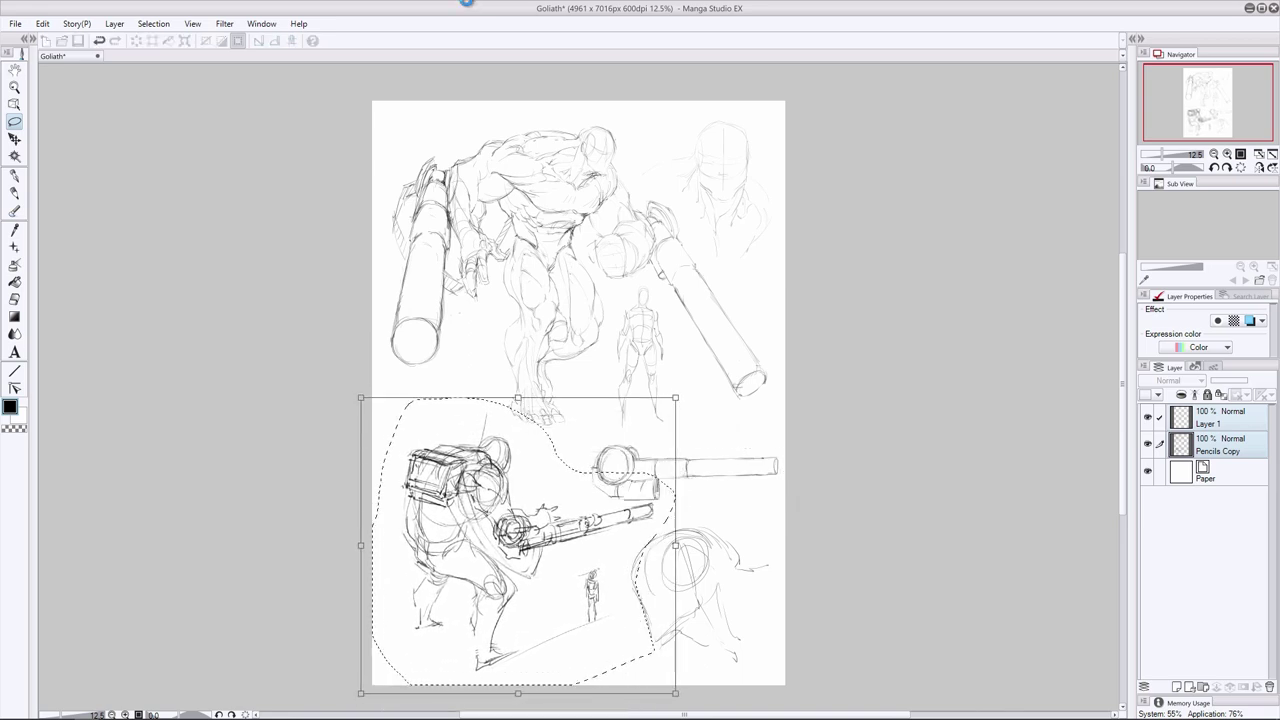
key("Return")
Lasso the side view of the gun, enlarge it and shift it up and left, and save the page
mouse_move(575, 470)
left_mouse_down()
mouse_move(630, 500)
mouse_move(640, 460)
left_mouse_up()
key("ctrl+t")
left_click_drag(749, 418, 776, 407)
key("Return")
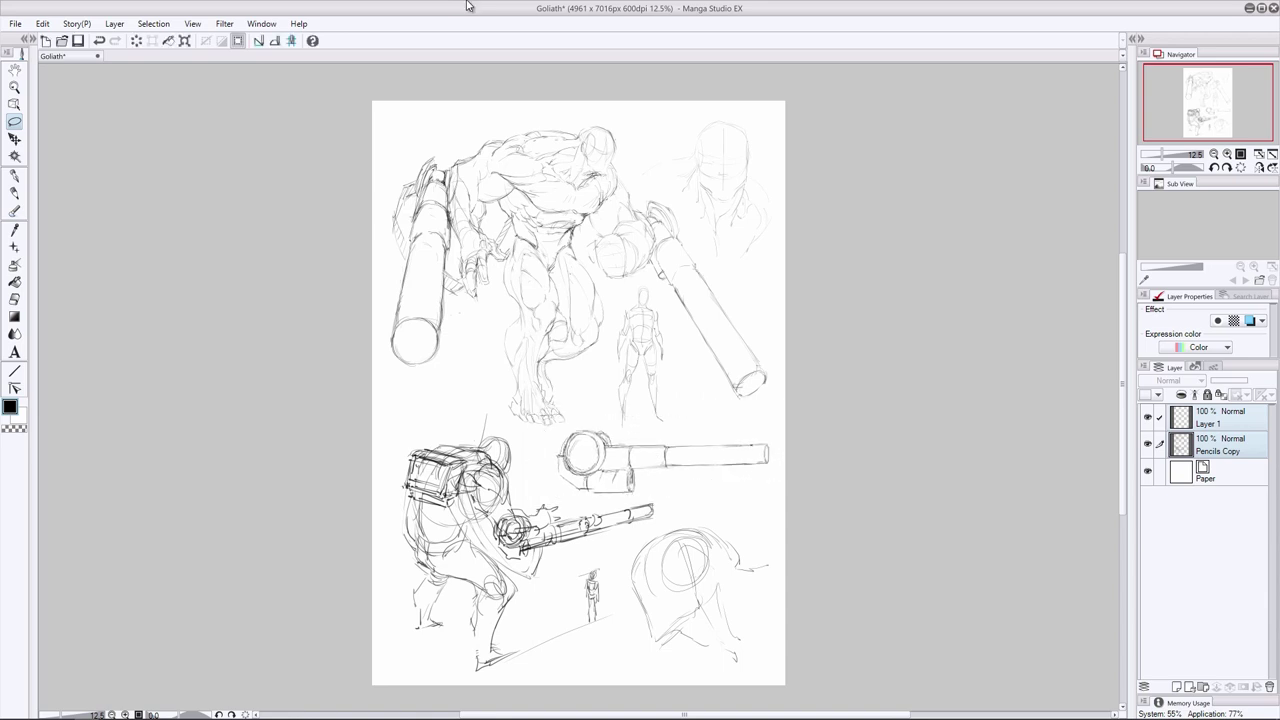
key("ctrl+s")
Reinforce the outline of the backpack on the rough rear-view figure
key("p")
left_click_drag(446, 459, 420, 489)
mouse_move(412, 452)
left_mouse_down()
mouse_move(407, 489)
mouse_move(424, 493)
left_mouse_up()
Lasso the tiny scale figure beside the backpack figure, enlarge it, and save the page
key("m")
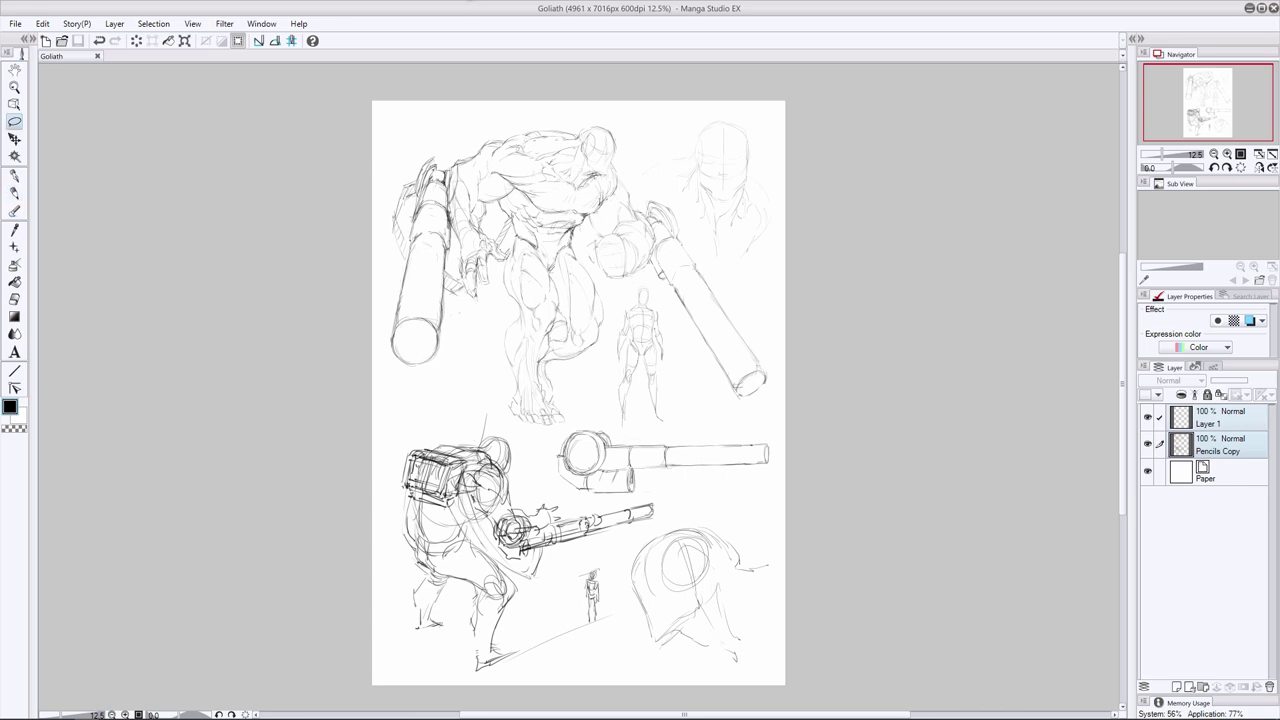
left_click_drag(598, 535, 612, 540)
key("ctrl+t")
left_click_drag(603, 583, 596, 585)
key("Return")
key("ctrl+d")
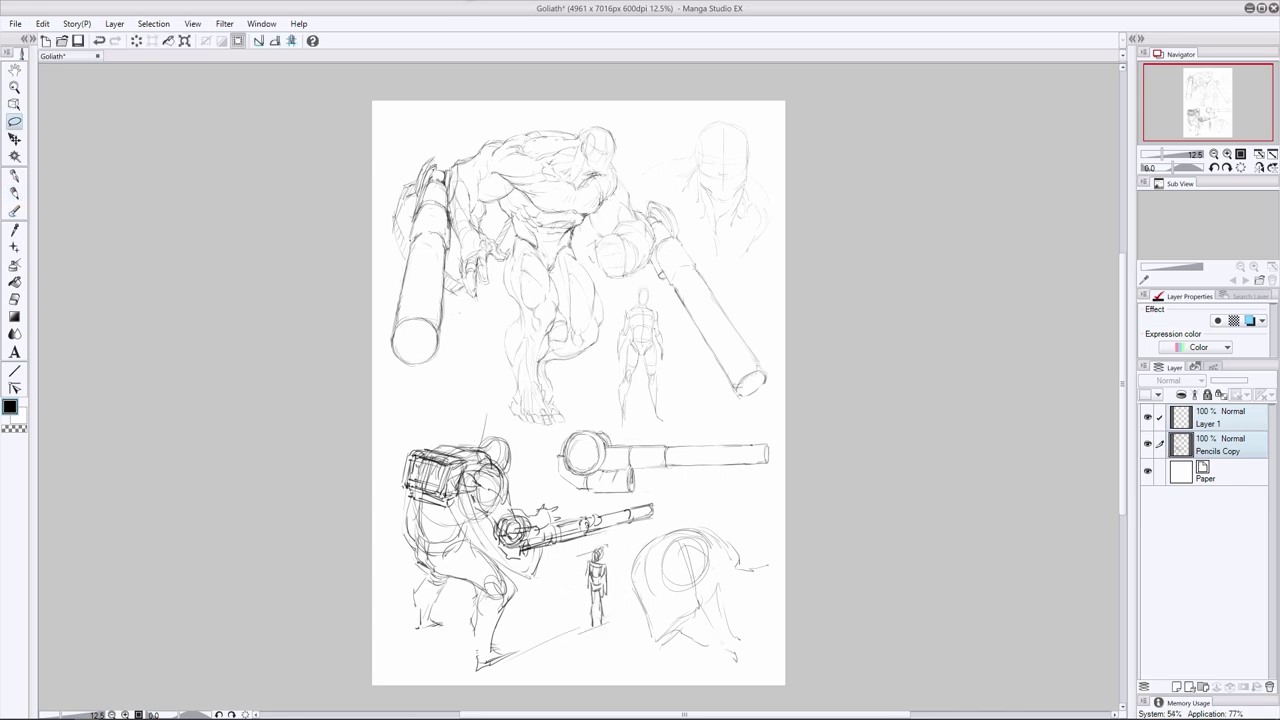
key("ctrl+s")
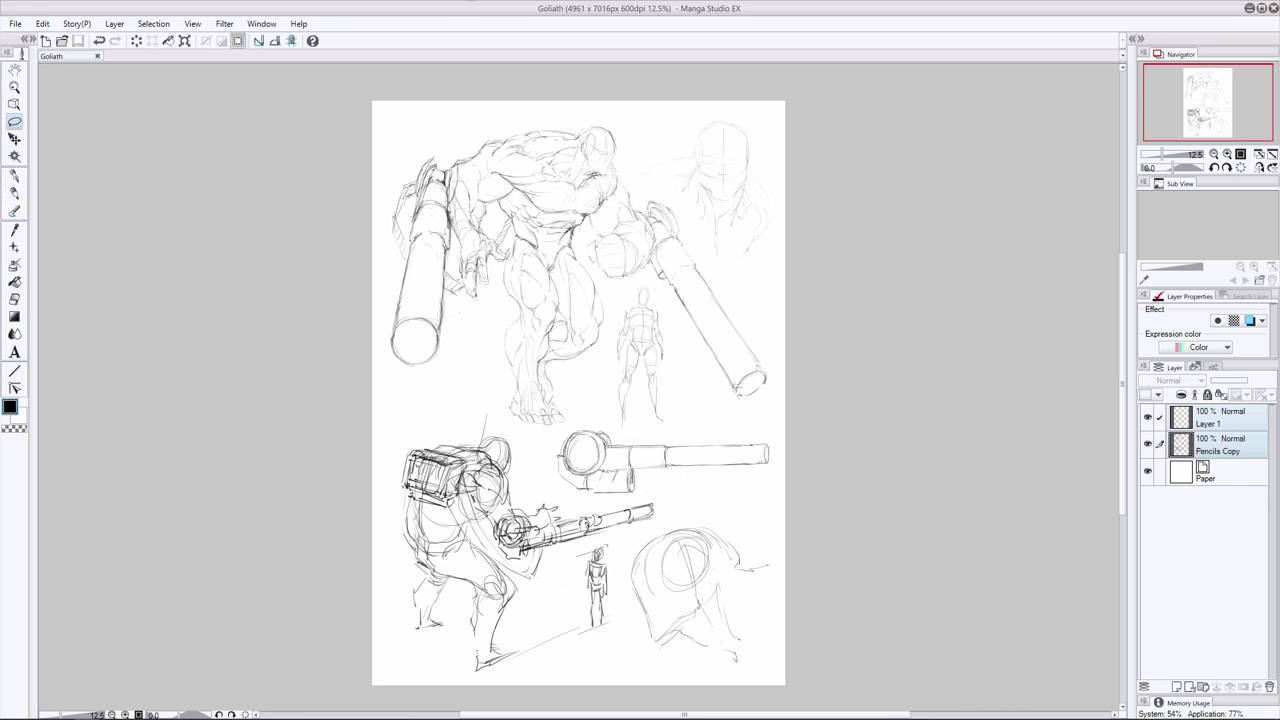
Merge the two pencil layers into Pencils Copy and display it in blue with the Layer color effect
right_click(1191, 446)
left_click(1187, 405)
left_click(1250, 321)
Add a new empty layer above the blue Pencils Copy layer
left_click(1177, 687)
key("ctrl+plus")
key("ctrl+plus")
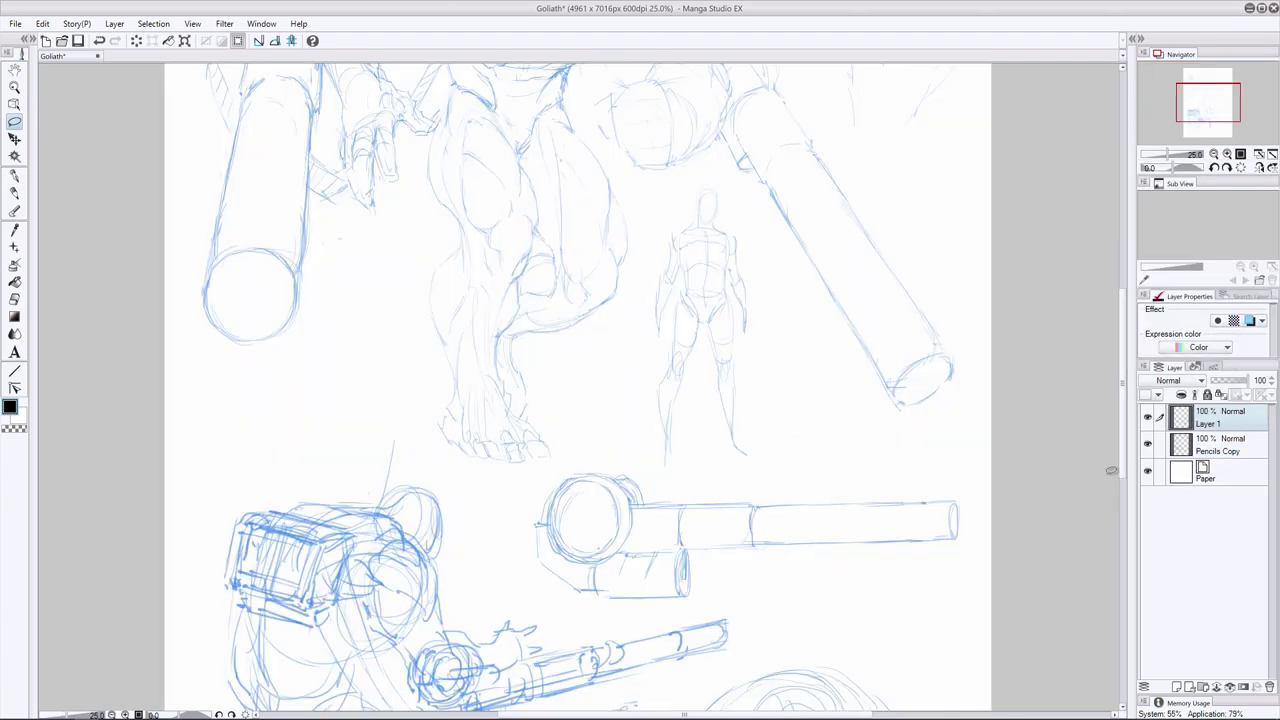
scroll(1110, 470, "up", 5)
key("p")
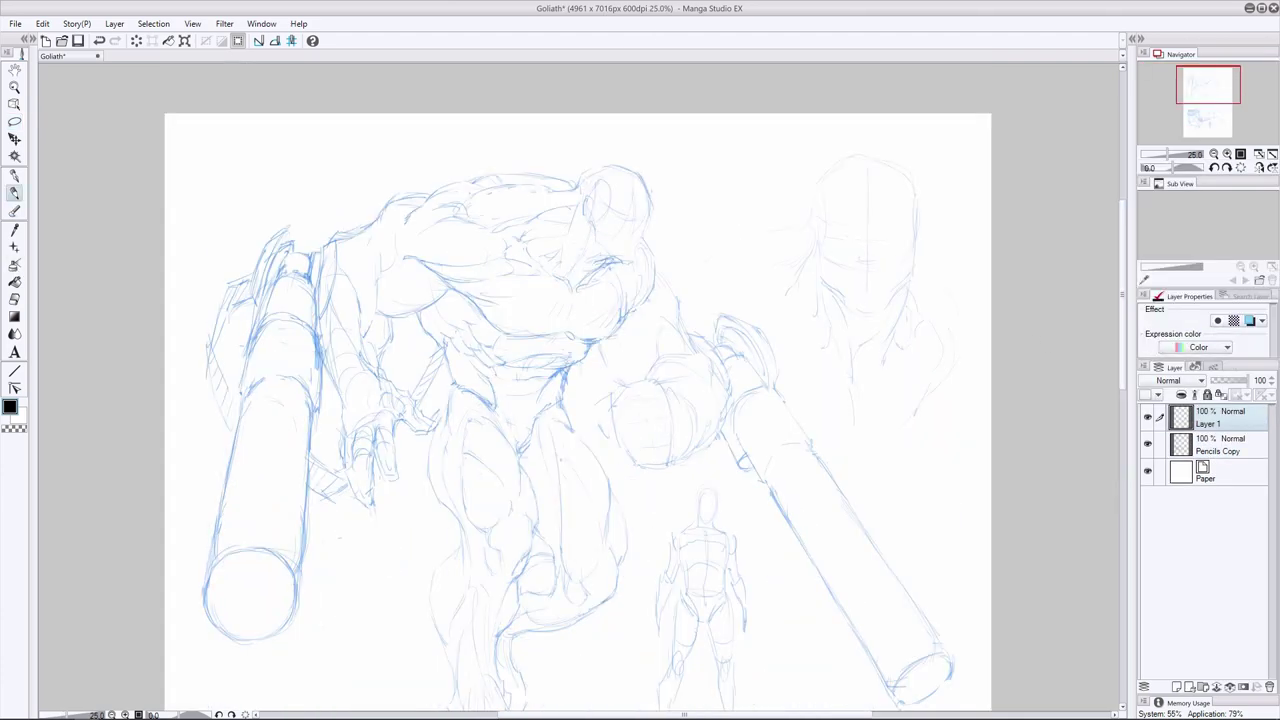
scroll(840, 200, "down", 2)
left_click_drag(707, 247, 643, 248)
scroll(642, 247, "up", 2)
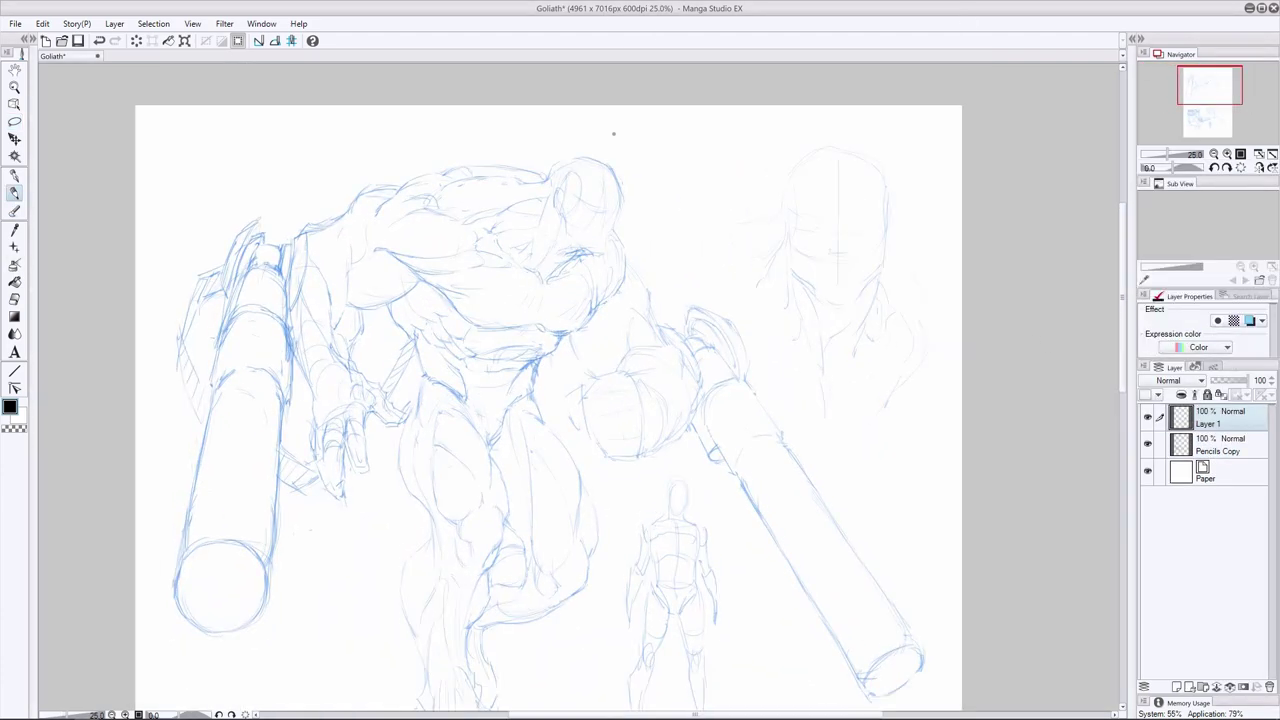
Rough in the giant's brow and facial features on Pencils Copy, and undo the last dark eye stroke on Layer 1
left_click(1218, 445)
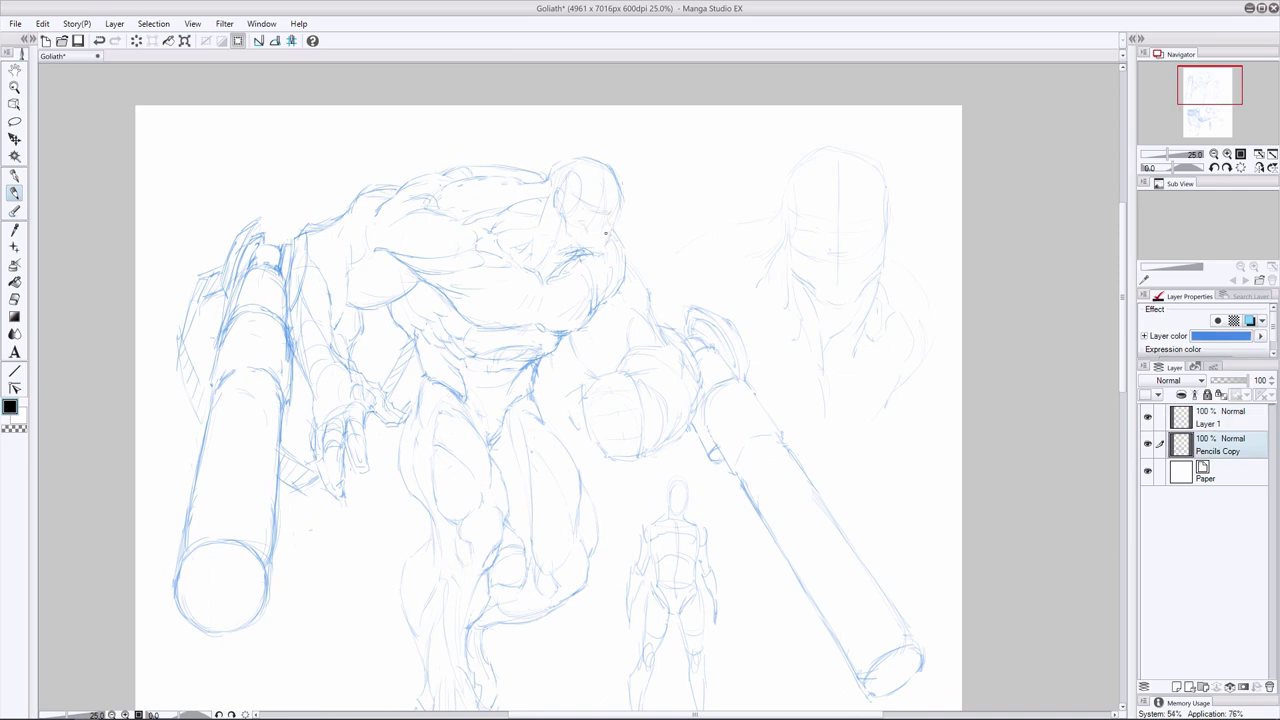
key("alt+bracketright")
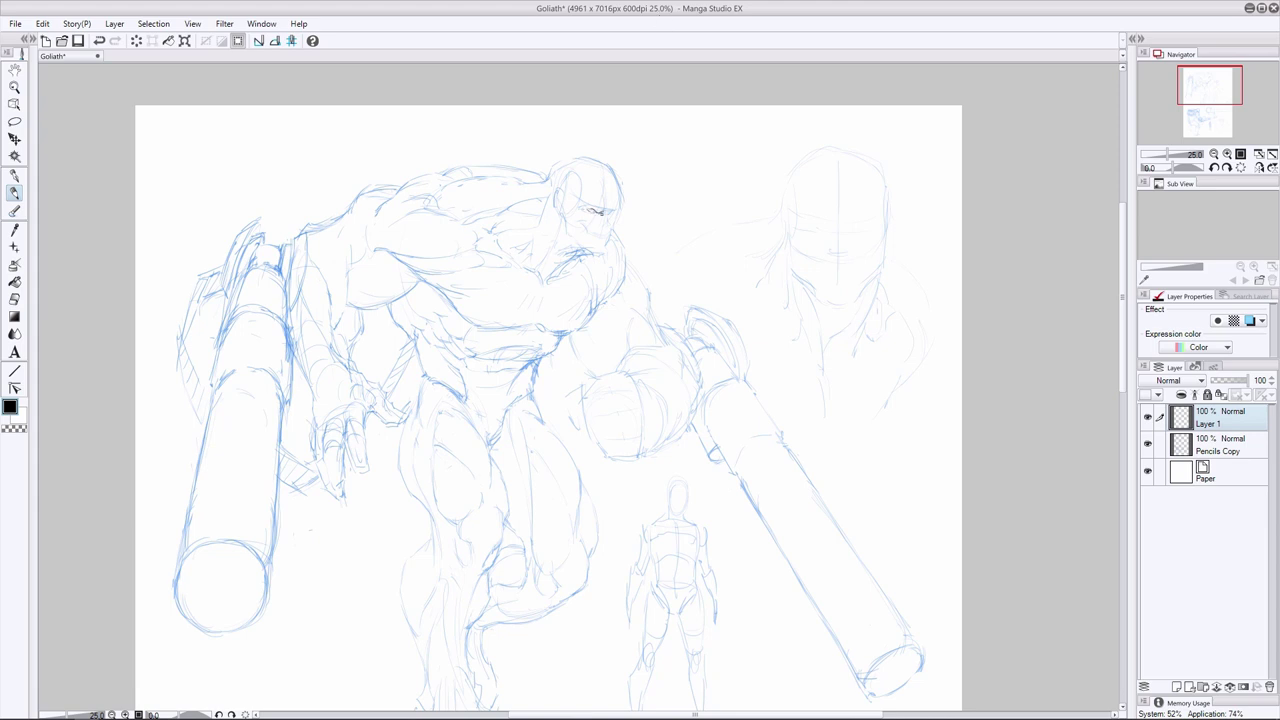
key("ctrl+z")
Erase the rough blue facial lines inside the giant's head on the Pencils Copy layer
key("e")
key("p")
key("e")
key("alt+bracketleft")
left_click_drag(588, 229, 610, 208)
Pencil the giant's brow and eye on Layer 1, and lasso and nudge the eye detail into place
key("p")
key("alt+bracketright")
key("m")
left_click_drag(580, 207, 594, 212)
left_click(15, 139)
key("ctrl+d")
Pencil the ear disc, head bands and neck detail on Layer 1, checking them with the blue layer briefly hidden
key("p")
mouse_move(569, 213)
left_mouse_down()
mouse_move(549, 186)
mouse_move(570, 209)
mouse_move(573, 170)
mouse_move(554, 175)
mouse_move(612, 168)
mouse_move(588, 158)
mouse_move(516, 176)
left_mouse_up()
left_click(1148, 444)
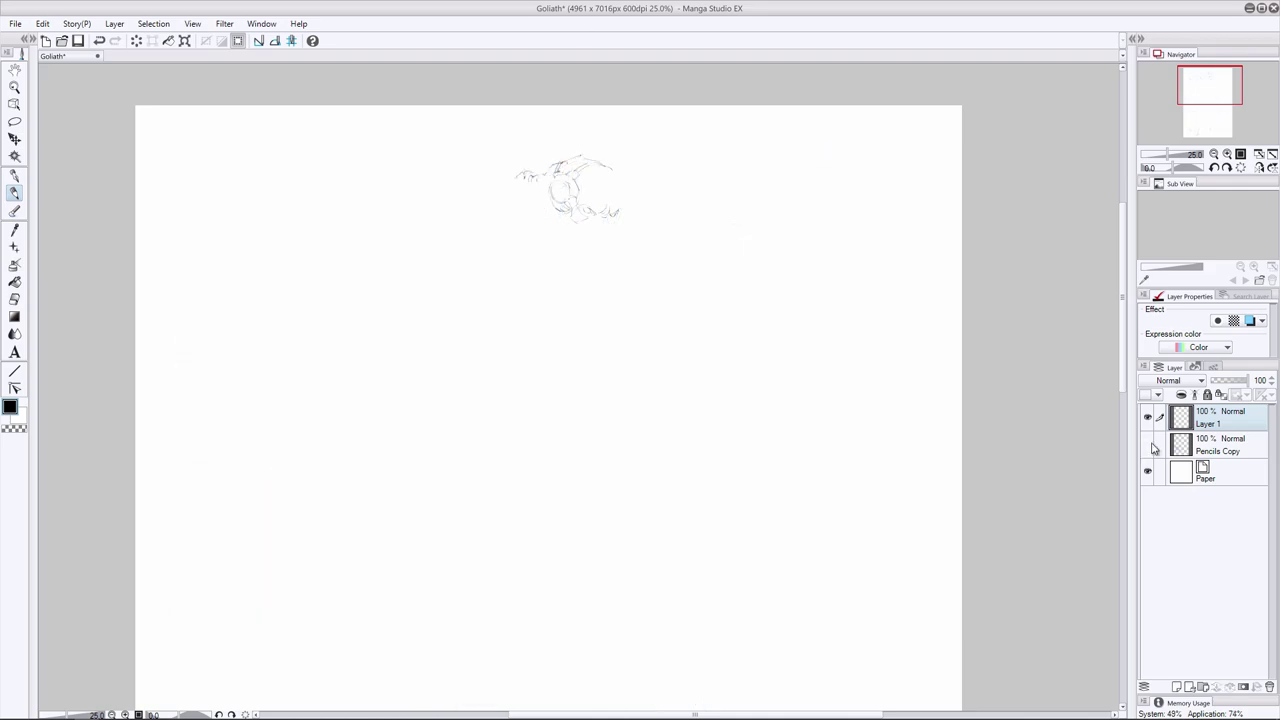
left_click(1148, 444)
key("e")
key("p")
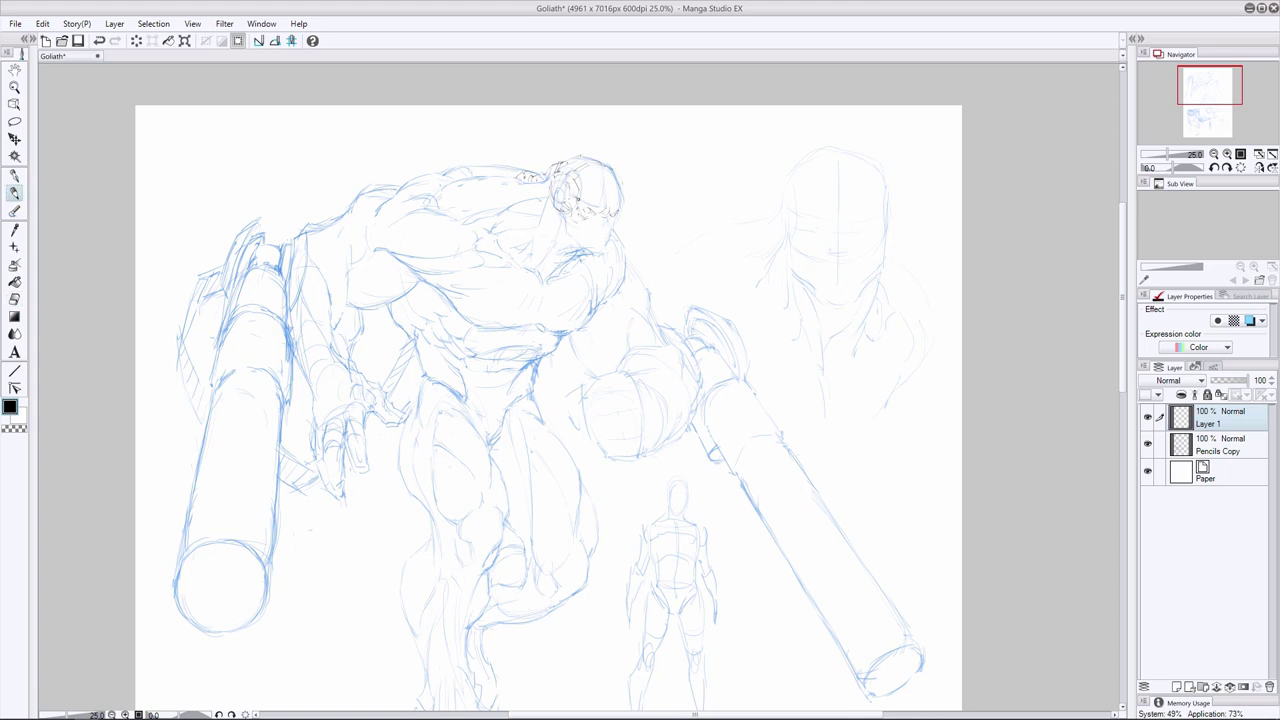
Pencil the giant's cheek, nose and teeth, undoing and redrawing strokes around the mouth
key("ctrl+z")
left_click_drag(600, 217, 613, 217)
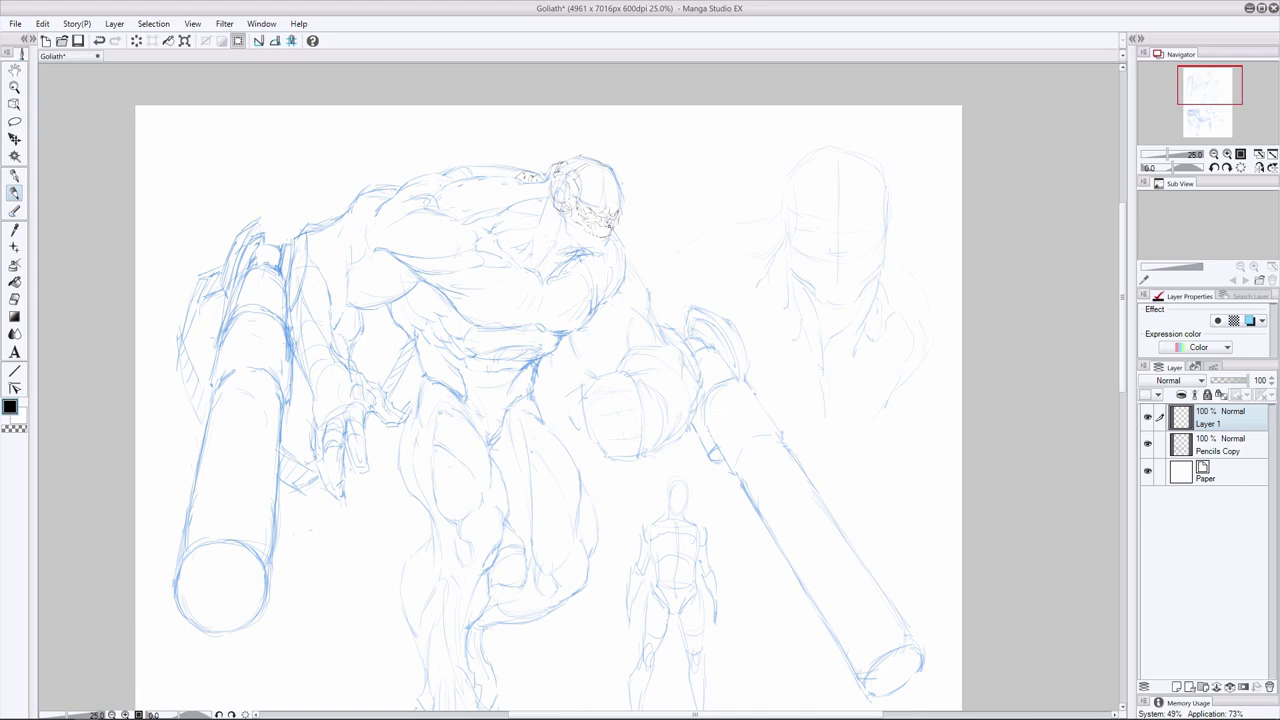
key("ctrl+z")
left_click_drag(598, 235, 606, 234)
Erase and redraw the mouth and cheek lines, comparing the last stroke with undo and redo
left_click(14, 299)
left_click(14, 194)
key("e")
key("p")
key("ctrl+z")
key("ctrl+y")
key("ctrl+z")
key("ctrl+y")
Hide the Pencils Copy layer and draw the jaw and chin plates beneath the giant's mouth on Layer 1
left_click(1147, 444)
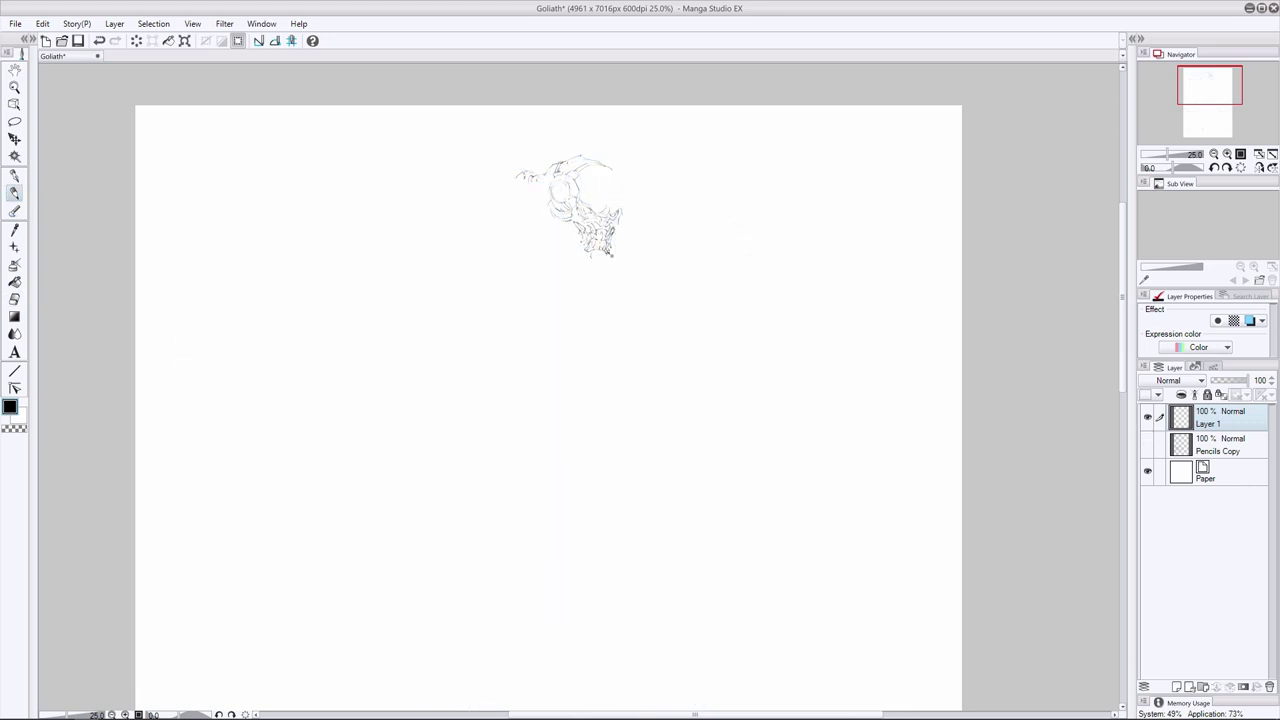
mouse_move(600, 265)
left_mouse_down()
mouse_move(606, 278)
mouse_move(566, 264)
mouse_move(616, 266)
mouse_move(605, 277)
left_mouse_up()
left_click(14, 299)
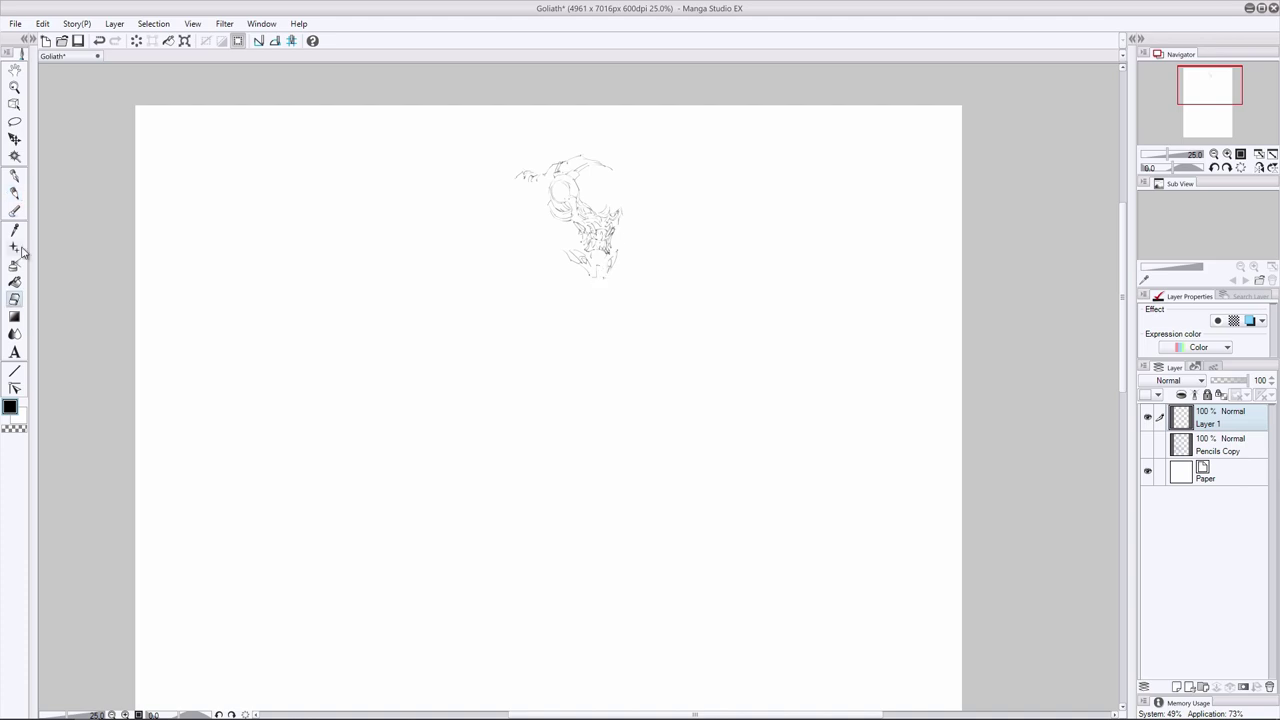
Pencil the giant's cheek and jaw lines around the teeth on Layer 1, undoing and redrawing stray strokes
left_click(14, 193)
mouse_move(621, 248)
left_mouse_down()
mouse_move(618, 230)
mouse_move(581, 227)
left_mouse_up()
mouse_move(570, 205)
left_mouse_down()
mouse_move(567, 223)
mouse_move(622, 229)
mouse_move(571, 226)
mouse_move(613, 247)
mouse_move(594, 263)
mouse_move(609, 252)
left_mouse_up()
key("ctrl+z")
key("ctrl+z")
key("e")
left_click(15, 193)
key("ctrl+z")
key("e")
key("p")
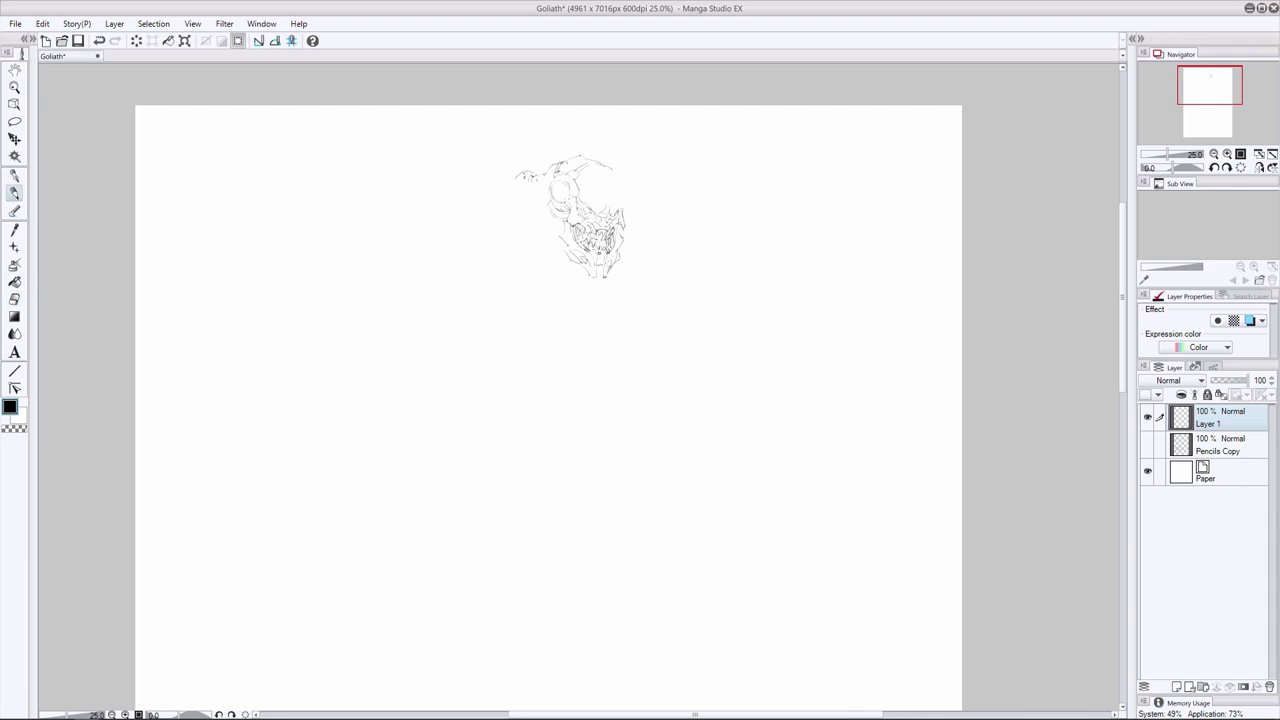
Show the Pencils Copy layer, pencil the front curve of the skull, and erase lines around the ear disc
left_click(15, 300)
left_click(14, 192)
left_click(1147, 444)
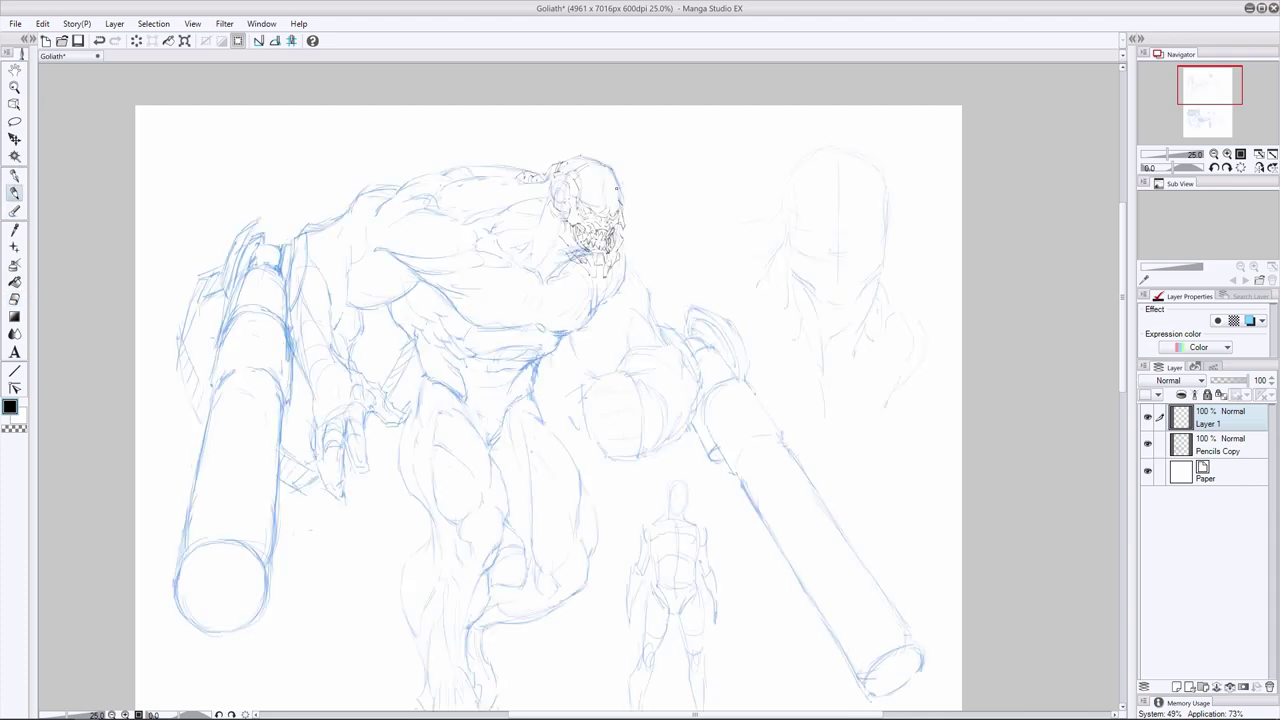
left_click_drag(606, 165, 619, 202)
key("e")
left_click_drag(550, 178, 549, 196)
key("p")
Hide the Pencils Copy layer, then clean up and redraw the ear disc on the giant's head
left_click(1147, 443)
left_click(15, 300)
left_click_drag(557, 185, 563, 209)
left_click(15, 194)
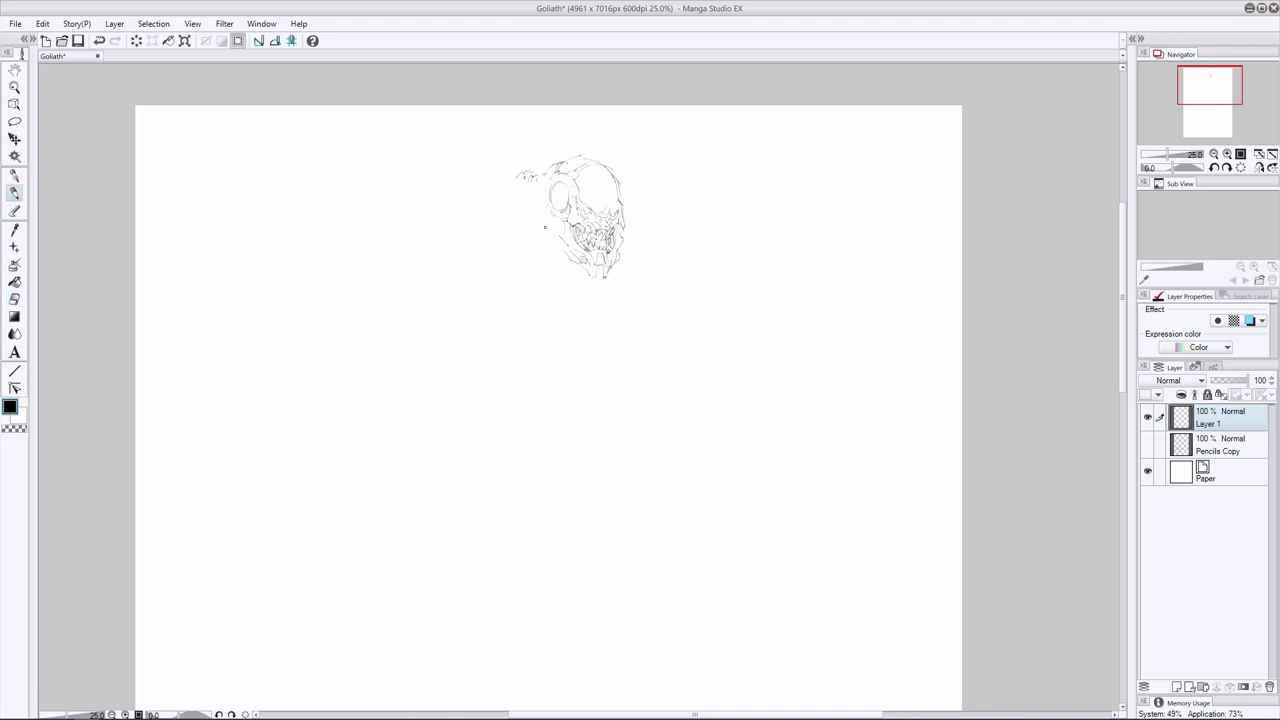
key("e")
key("p")
Pencil the casing behind the ear disc and the neck lines running down from it
left_click_drag(541, 183, 542, 207)
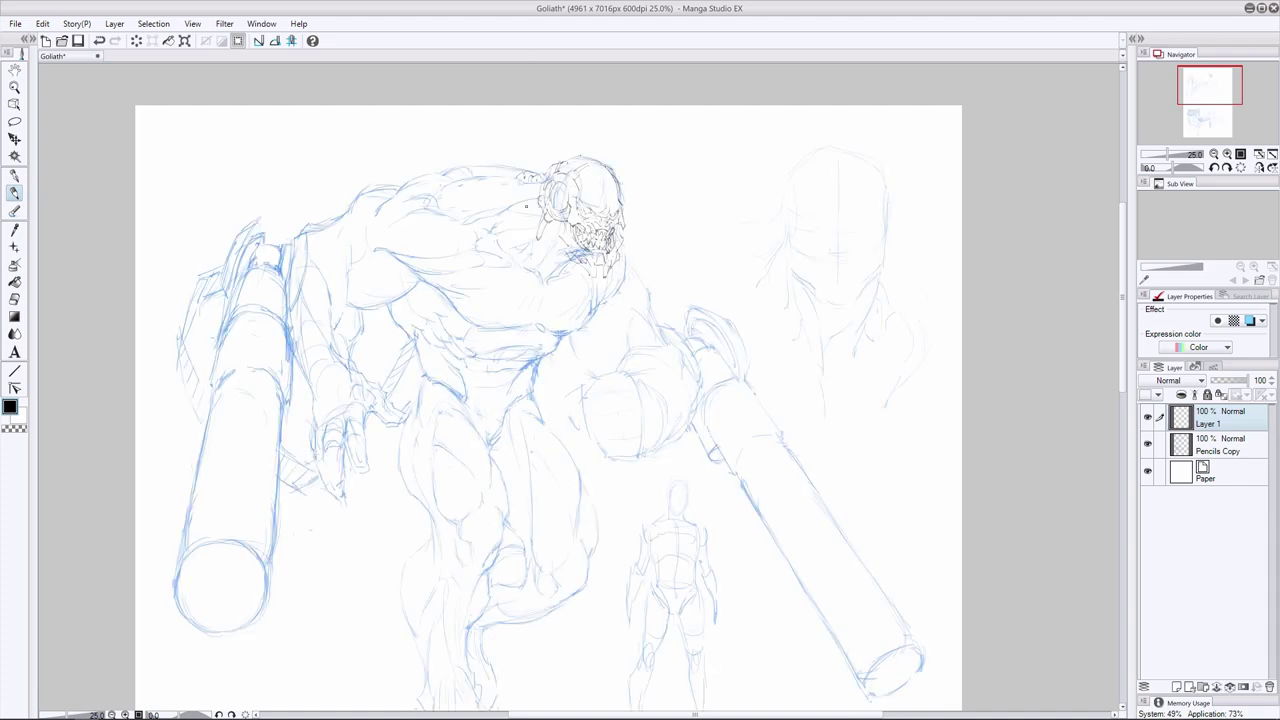
key("e")
key("p")
key("ctrl+z")
mouse_move(565, 239)
left_mouse_down()
mouse_move(539, 270)
mouse_move(558, 276)
mouse_move(512, 249)
left_mouse_up()
Pencil the far chest muscle beneath the jaw, erasing excess lines and checking with the blue rough briefly hidden
left_click(1147, 444)
left_click(1147, 444)
mouse_move(588, 282)
left_mouse_down()
mouse_move(592, 307)
mouse_move(564, 303)
left_mouse_up()
key("e")
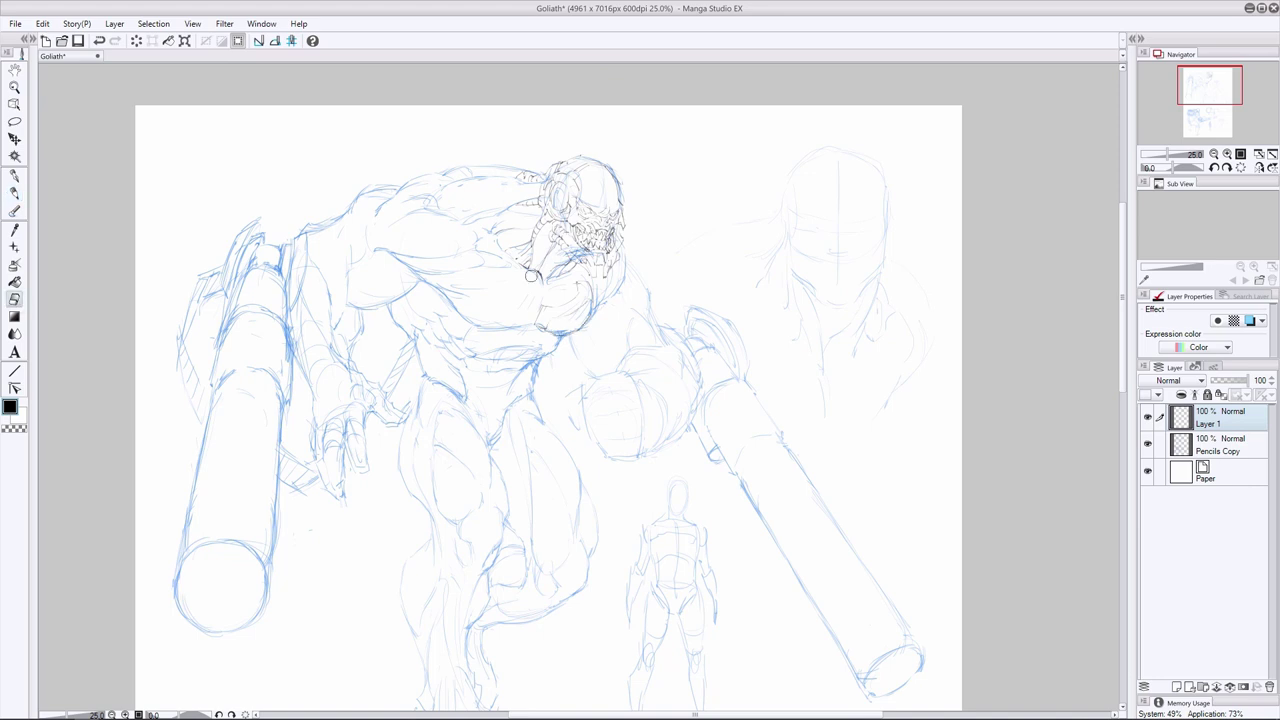
left_click(14, 193)
left_click_drag(565, 321, 557, 335)
left_click(9, 297)
mouse_move(570, 285)
left_mouse_down()
mouse_move(550, 306)
mouse_move(551, 293)
left_mouse_up()
left_click(14, 193)
Pencil the near pectoral's lower edge and the line where it meets the shoulder
key("e")
key("p")
key("ctrl+z")
left_click_drag(411, 268, 532, 326)
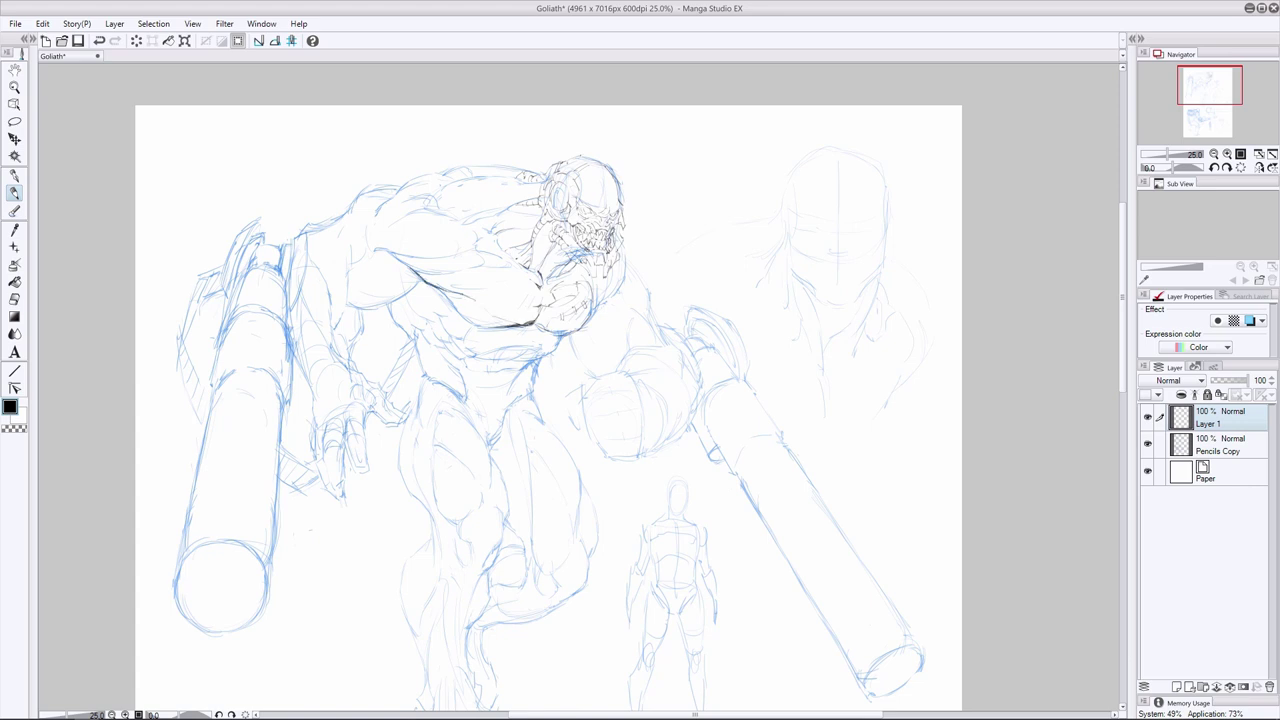
left_click_drag(434, 286, 458, 312)
mouse_move(404, 263)
left_mouse_down()
mouse_move(430, 276)
mouse_move(492, 249)
left_mouse_up()
Check the pencils without the blue rough, then darken the pectoral's lower edge and its inner line near the neck
left_click(1148, 444)
left_click(1148, 444)
left_click(1217, 446)
left_click(1217, 419)
left_click(14, 299)
left_click(14, 193)
left_click_drag(464, 317, 483, 327)
left_click_drag(542, 284, 550, 256)
Erase and redraw the inner and outer contours of the far chest muscle beneath the chin
left_click(14, 300)
left_click(14, 194)
left_click_drag(566, 302, 555, 298)
key("e")
key("p")
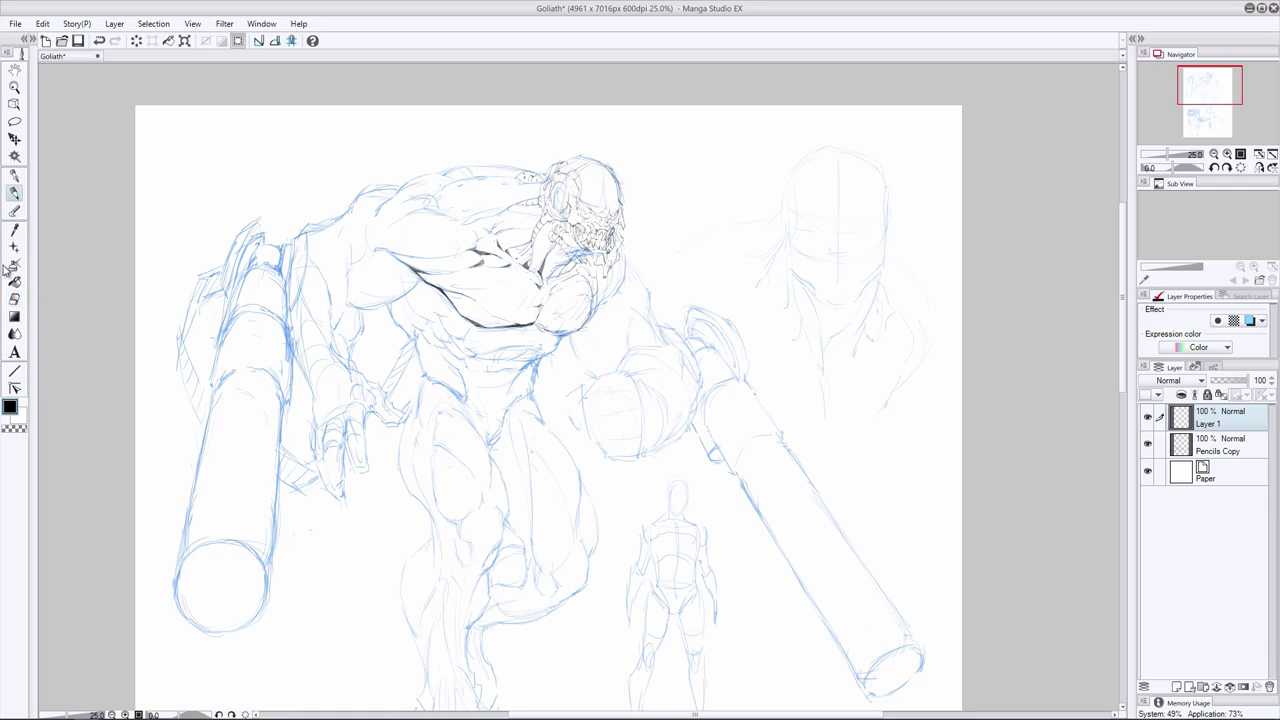
key("e")
key("p")
left_click_drag(586, 279, 594, 303)
Pencil the trapezius contour and the dark muscle folds between neck and shoulder, undoing unwanted strokes
left_click(1148, 444)
left_click(1148, 444)
left_click_drag(490, 210, 456, 220)
mouse_move(548, 182)
left_mouse_down()
mouse_move(482, 175)
mouse_move(436, 190)
left_mouse_up()
key("ctrl+z")
mouse_move(520, 203)
left_mouse_down()
mouse_move(498, 207)
mouse_move(527, 217)
mouse_move(457, 222)
left_mouse_up()
mouse_move(483, 217)
left_mouse_down()
mouse_move(465, 223)
mouse_move(502, 214)
mouse_move(493, 232)
left_mouse_up()
key("ctrl+z")
key("e")
key("p")
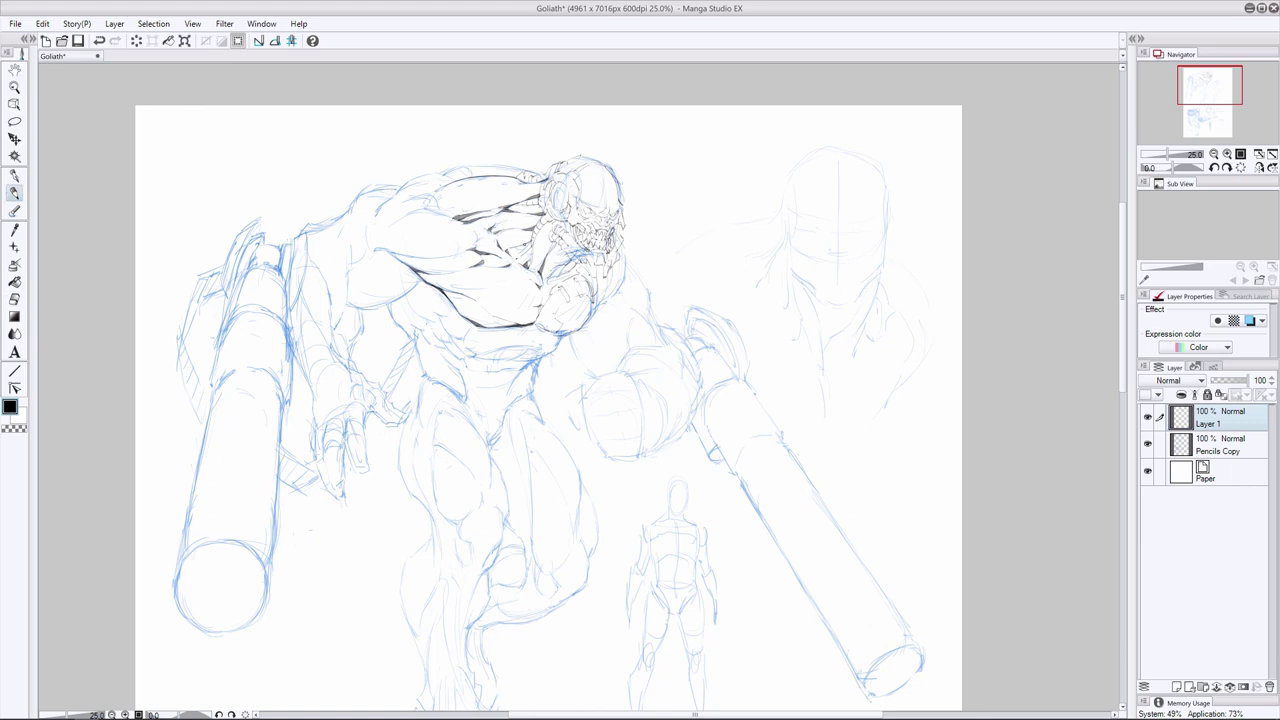
Pencil the rib and upper abdominal muscles beneath the chest, undoing several unwanted strokes
mouse_move(570, 259)
left_mouse_down()
mouse_move(545, 279)
mouse_move(561, 327)
mouse_move(458, 358)
mouse_move(530, 359)
mouse_move(555, 344)
mouse_move(534, 366)
mouse_move(450, 388)
mouse_move(460, 344)
left_mouse_up()
key("ctrl+z")
key("ctrl+z")
key("ctrl+z")
key("ctrl+z")
key("ctrl+z")
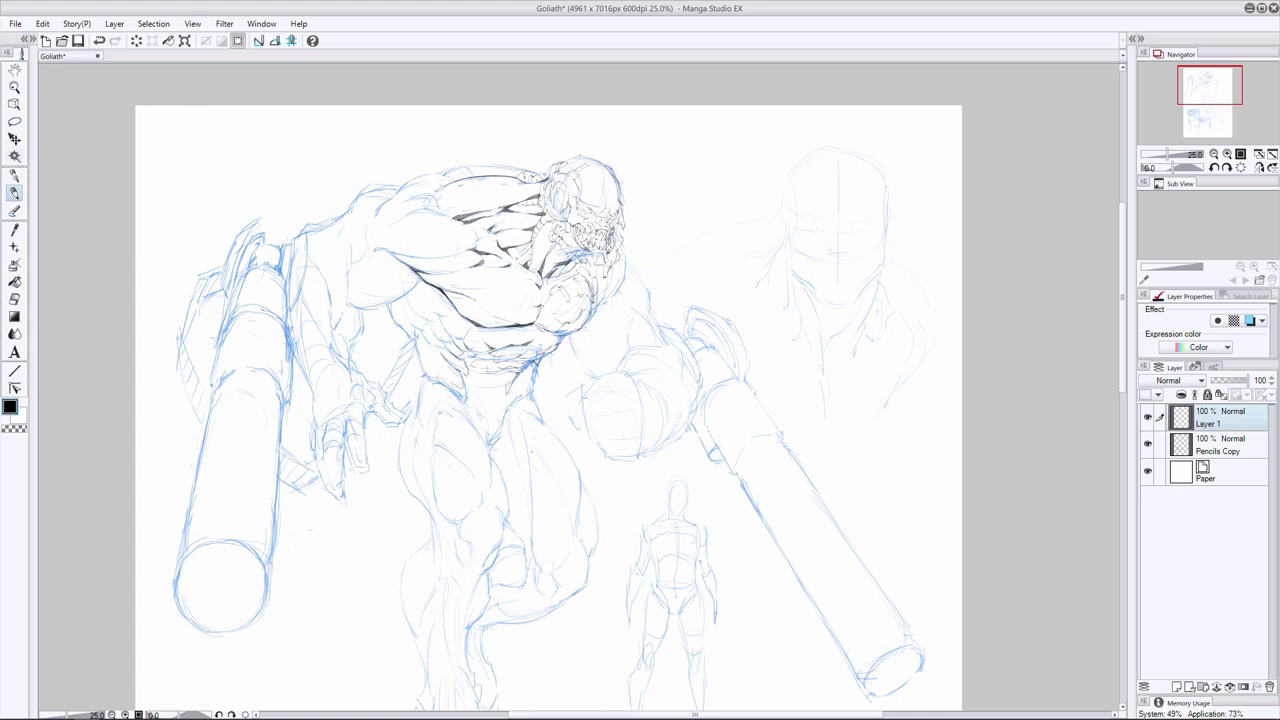
Pencil the waist sides, save the file, and fill heavy shadows across the abdomen and ribs
left_click_drag(540, 359, 536, 379)
key("ctrl+s")
left_click_drag(463, 372, 447, 360)
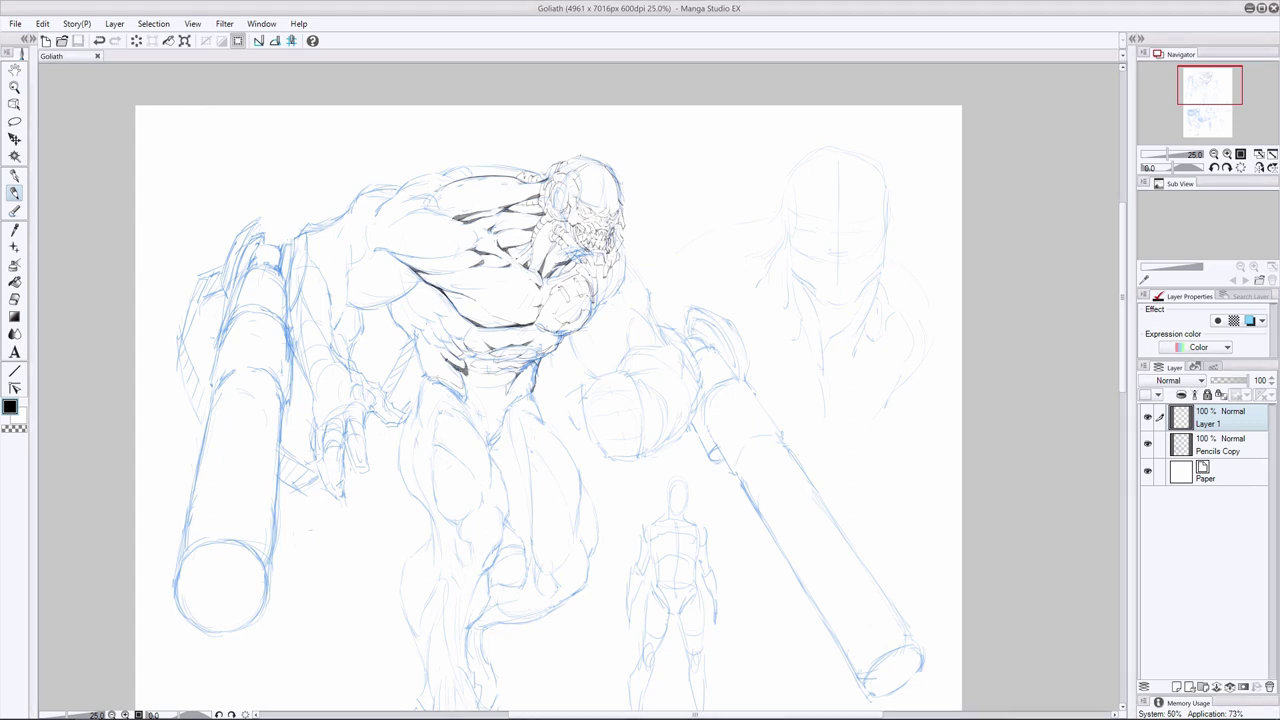
left_click_drag(531, 364, 463, 369)
mouse_move(467, 352)
left_mouse_down()
mouse_move(453, 364)
mouse_move(481, 361)
mouse_move(469, 359)
left_mouse_up()
mouse_move(491, 356)
left_mouse_down()
mouse_move(475, 362)
mouse_move(508, 360)
left_mouse_up()
mouse_move(522, 354)
left_mouse_down()
mouse_move(493, 364)
mouse_move(505, 362)
left_mouse_up()
mouse_move(540, 357)
left_mouse_down()
mouse_move(509, 364)
mouse_move(536, 357)
left_mouse_up()
left_click_drag(548, 353, 482, 353)
mouse_move(503, 347)
left_mouse_down()
mouse_move(447, 349)
mouse_move(424, 324)
left_mouse_up()
Thicken the shadow beneath the near pectoral toward the armpit, checking it with the Pencils Copy layer hidden
left_click(1148, 444)
left_click(1148, 444)
mouse_move(444, 316)
left_mouse_down()
mouse_move(426, 326)
mouse_move(455, 316)
left_mouse_up()
key("ctrl+z")
left_click(1148, 444)
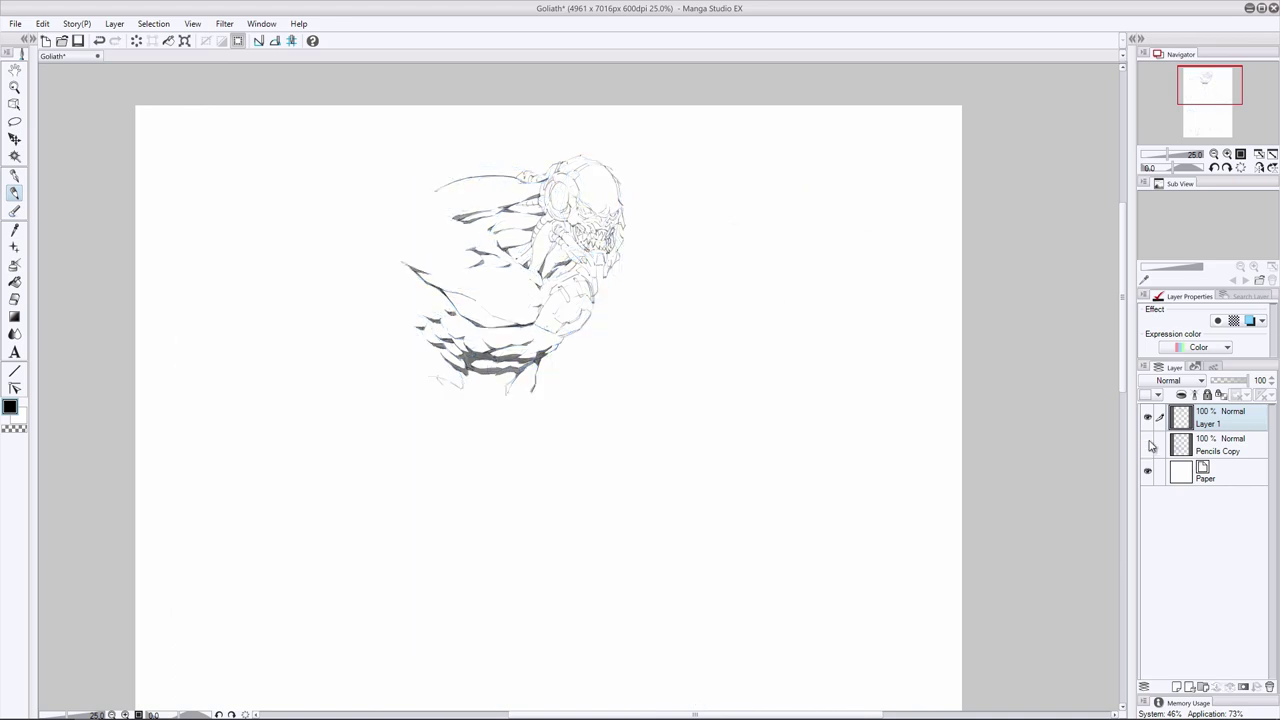
mouse_move(430, 274)
left_mouse_down()
mouse_move(418, 283)
mouse_move(428, 292)
left_mouse_up()
left_click(1147, 443)
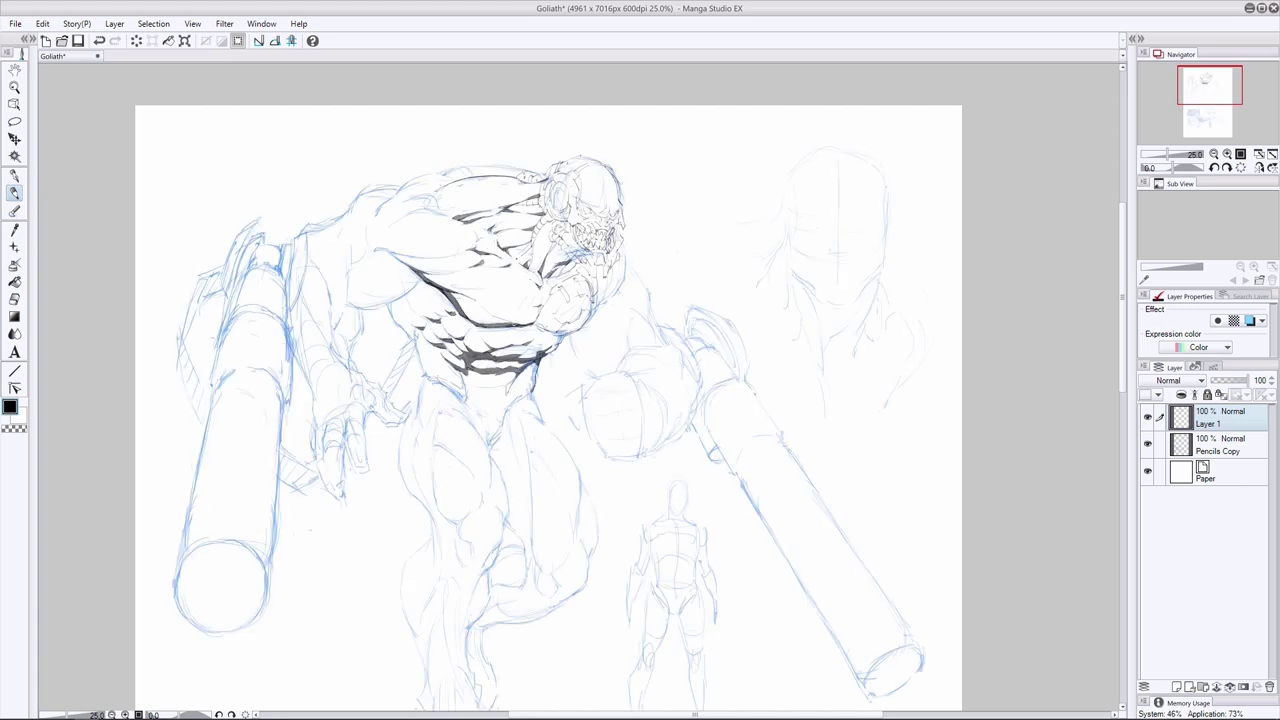
left_click(1147, 443)
Refine the pectoral's lower shadow from the armpit to the chest centre, showing the blue rough again
key("e")
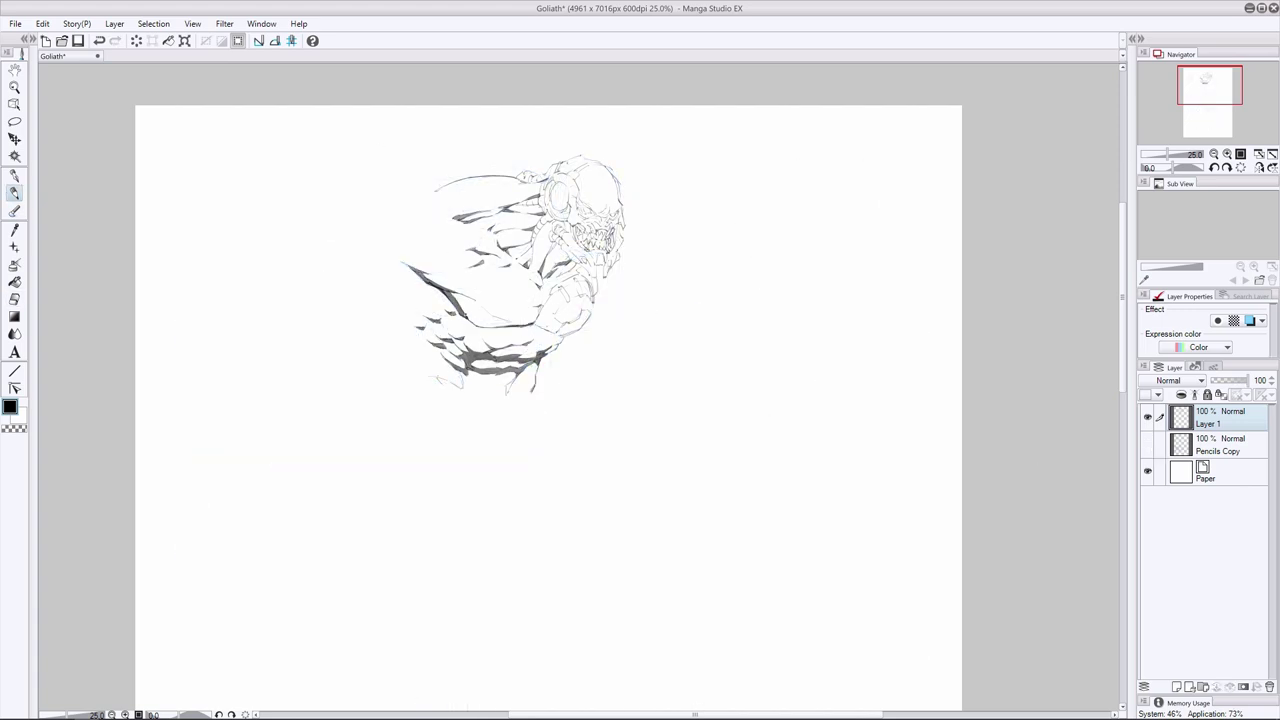
key("p")
mouse_move(534, 324)
left_mouse_down()
mouse_move(468, 324)
mouse_move(476, 300)
left_mouse_up()
key("x")
key("x")
left_click(1147, 444)
left_click_drag(404, 264, 418, 276)
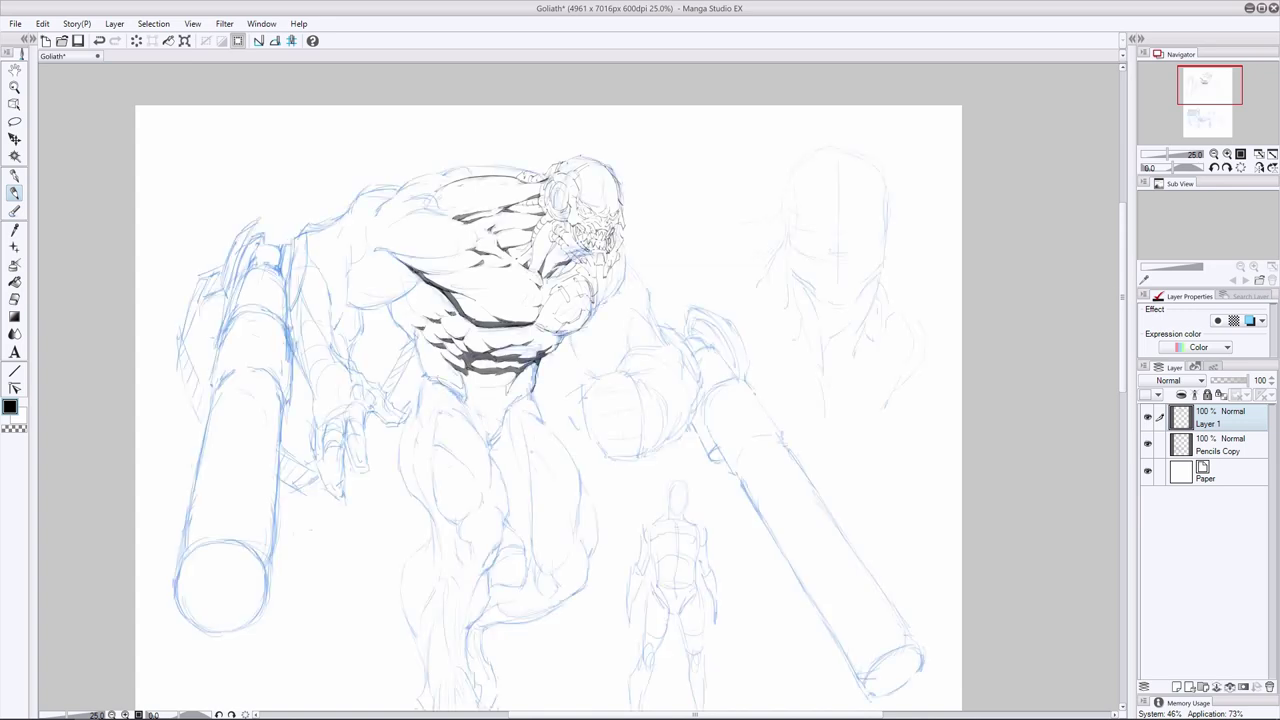
left_click_drag(460, 314, 479, 334)
Pencil the near hip's upper edge beside the waist, undoing and redrawing its curve
left_click(1148, 444)
left_click(1148, 444)
left_click_drag(430, 404, 410, 436)
mouse_move(432, 390)
left_mouse_down()
mouse_move(420, 440)
mouse_move(410, 428)
left_mouse_up()
key("ctrl+z")
mouse_move(426, 383)
left_mouse_down()
mouse_move(447, 388)
mouse_move(432, 413)
mouse_move(407, 418)
left_mouse_up()
left_click(14, 299)
left_click(14, 193)
Pencil the pointed pelvic plate below the abdomen, alternating between drawing and erasing
mouse_move(498, 400)
left_mouse_down()
mouse_move(502, 436)
mouse_move(522, 416)
mouse_move(510, 403)
mouse_move(463, 403)
mouse_move(448, 383)
mouse_move(435, 405)
mouse_move(416, 406)
mouse_move(428, 408)
mouse_move(419, 394)
mouse_move(450, 396)
mouse_move(504, 430)
mouse_move(486, 442)
mouse_move(494, 424)
left_mouse_up()
key("e")
key("p")
key("e")
key("p")
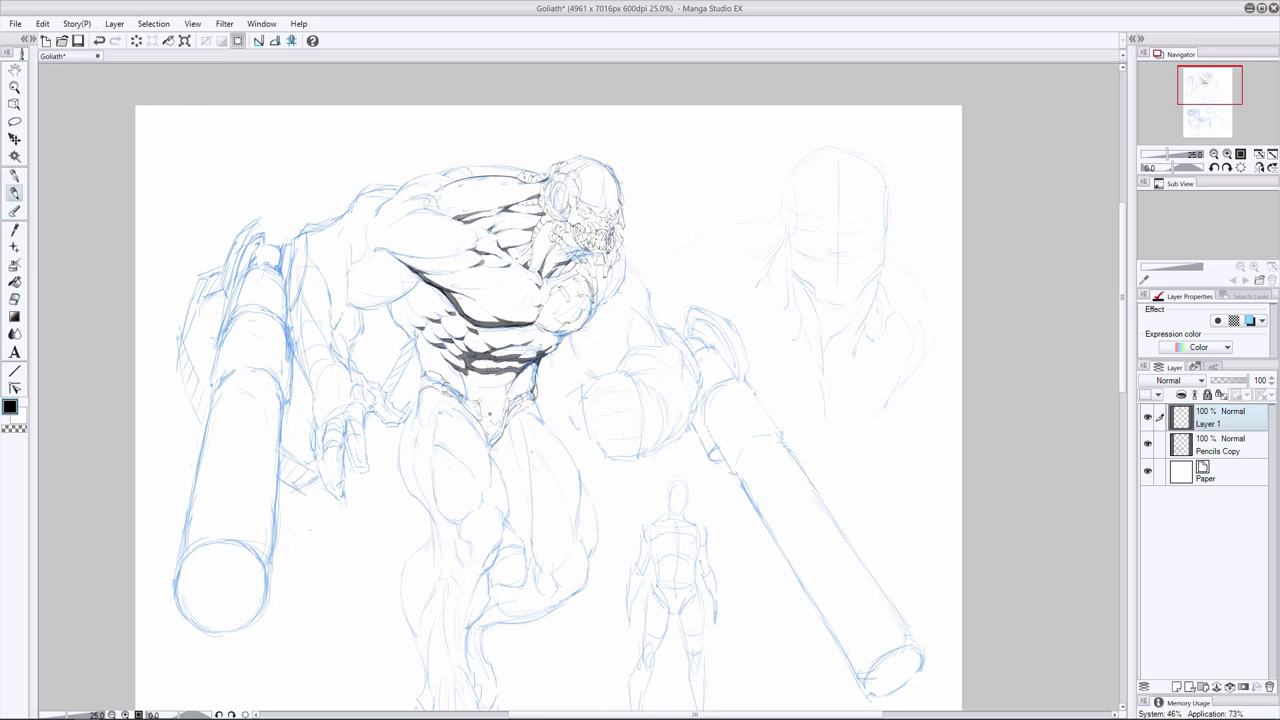
key("e")
key("p")
key("e")
key("p")
Pencil the armour bands running from both hips to the pelvic plate
mouse_move(435, 382)
left_mouse_down()
mouse_move(425, 371)
mouse_move(414, 416)
left_mouse_up()
left_click_drag(541, 378, 538, 418)
mouse_move(443, 395)
left_mouse_down()
mouse_move(462, 407)
mouse_move(427, 411)
mouse_move(463, 413)
left_mouse_up()
left_click_drag(468, 417, 485, 429)
Hide the blue rough, erase and redraw the near hip as an oval disc, and detail the pelvic plate
left_click(1147, 444)
left_click(15, 299)
left_click_drag(436, 380, 414, 412)
left_click(15, 193)
left_click_drag(413, 391, 416, 420)
left_click_drag(486, 395, 488, 416)
left_click(15, 299)
left_click(15, 193)
left_click(1147, 443)
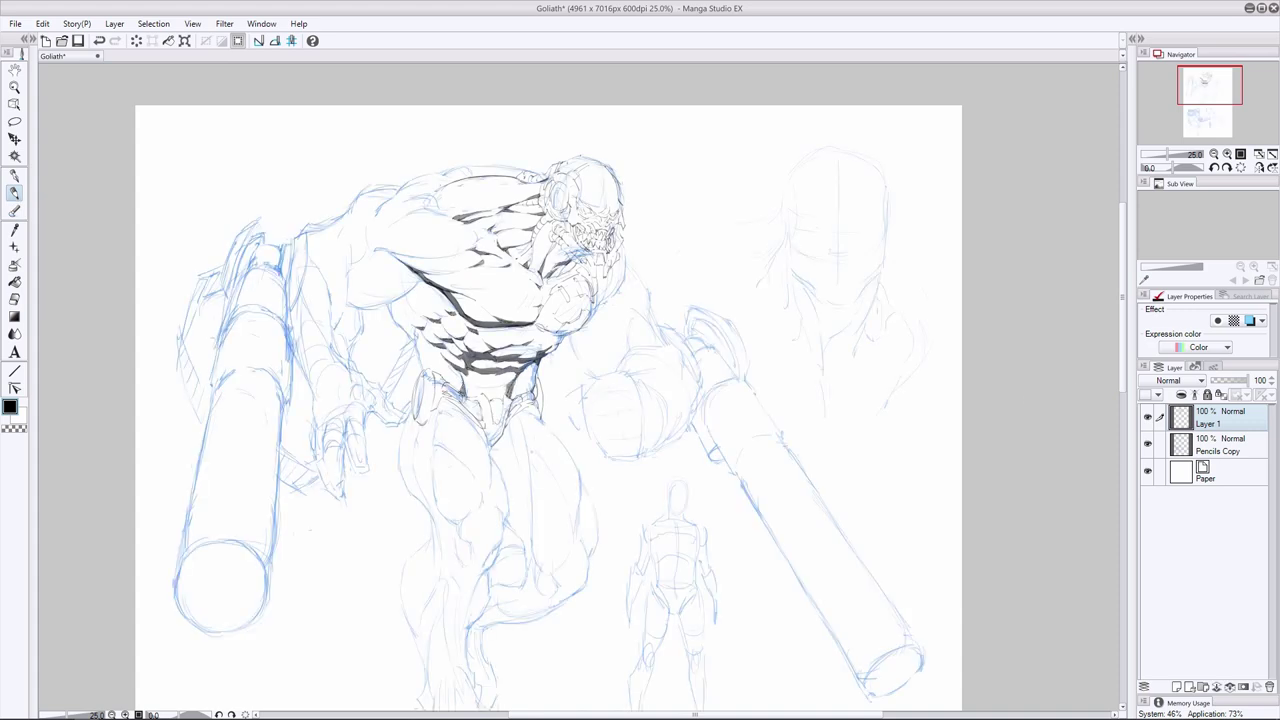
Compare the last stroke with undo and redo, then shade the lower abdomen above the pelvic plate
key("ctrl+z")
key("e")
key("ctrl+y")
key("p")
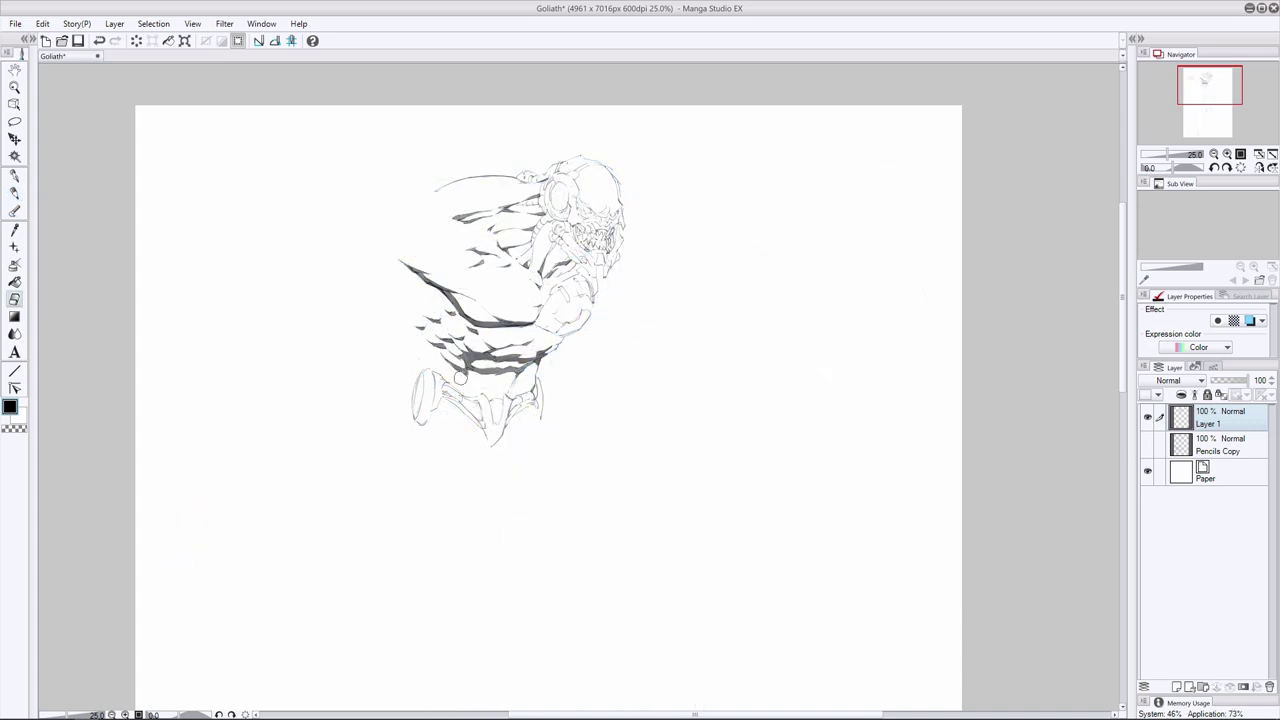
left_click_drag(521, 372, 507, 393)
key("e")
key("p")
Pencil the near side of the torso down to the hip and add rib and chest shadows, checking without the rough
left_click_drag(406, 334, 416, 366)
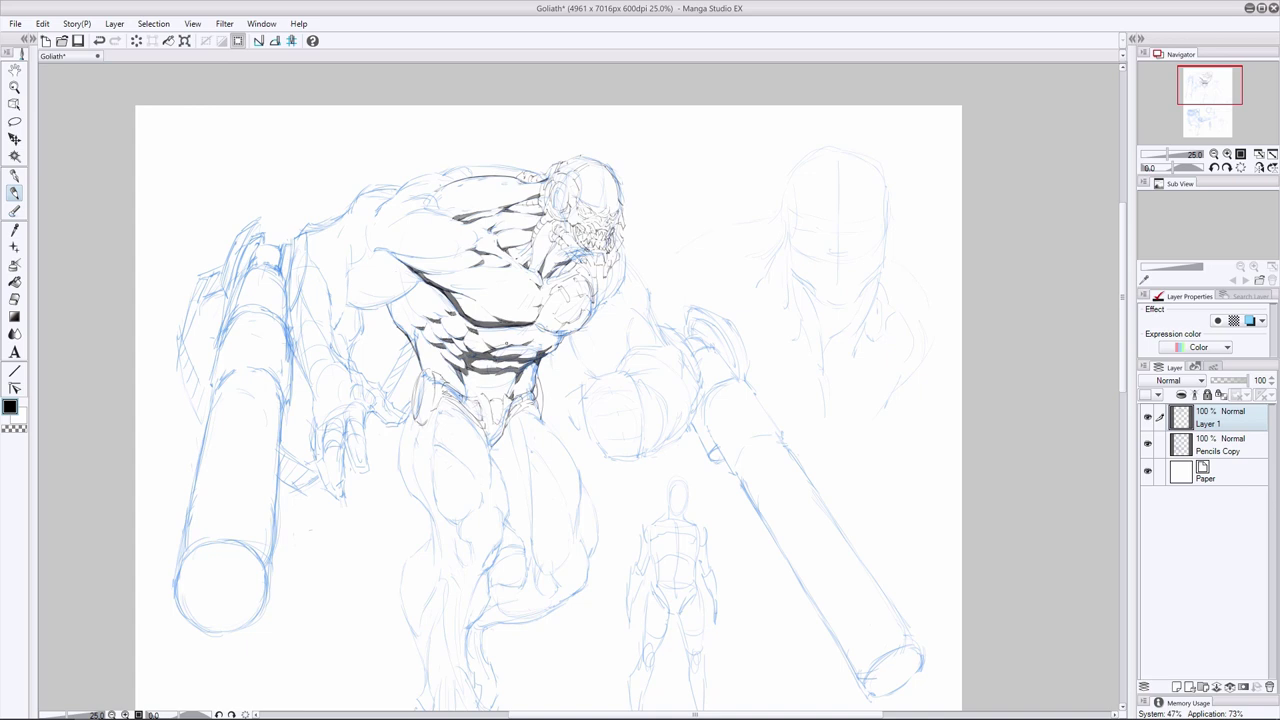
left_click_drag(497, 348, 515, 342)
mouse_move(449, 270)
left_mouse_down()
mouse_move(481, 262)
mouse_move(449, 270)
mouse_move(464, 300)
mouse_move(452, 296)
left_mouse_up()
left_click(1147, 444)
left_click(1147, 444)
left_click(1147, 443)
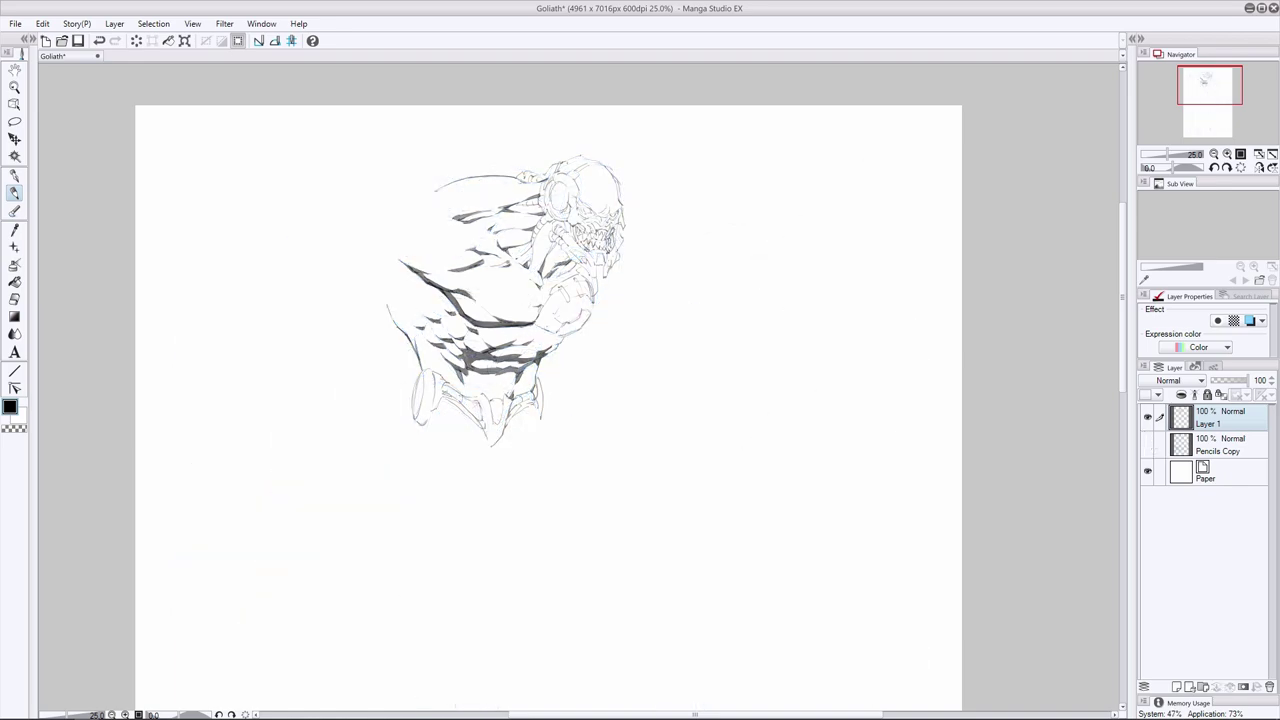
left_click(1147, 444)
Pencil the underside of the near upper arm beside the armpit, undoing and redrawing the stroke
left_click_drag(413, 287, 377, 308)
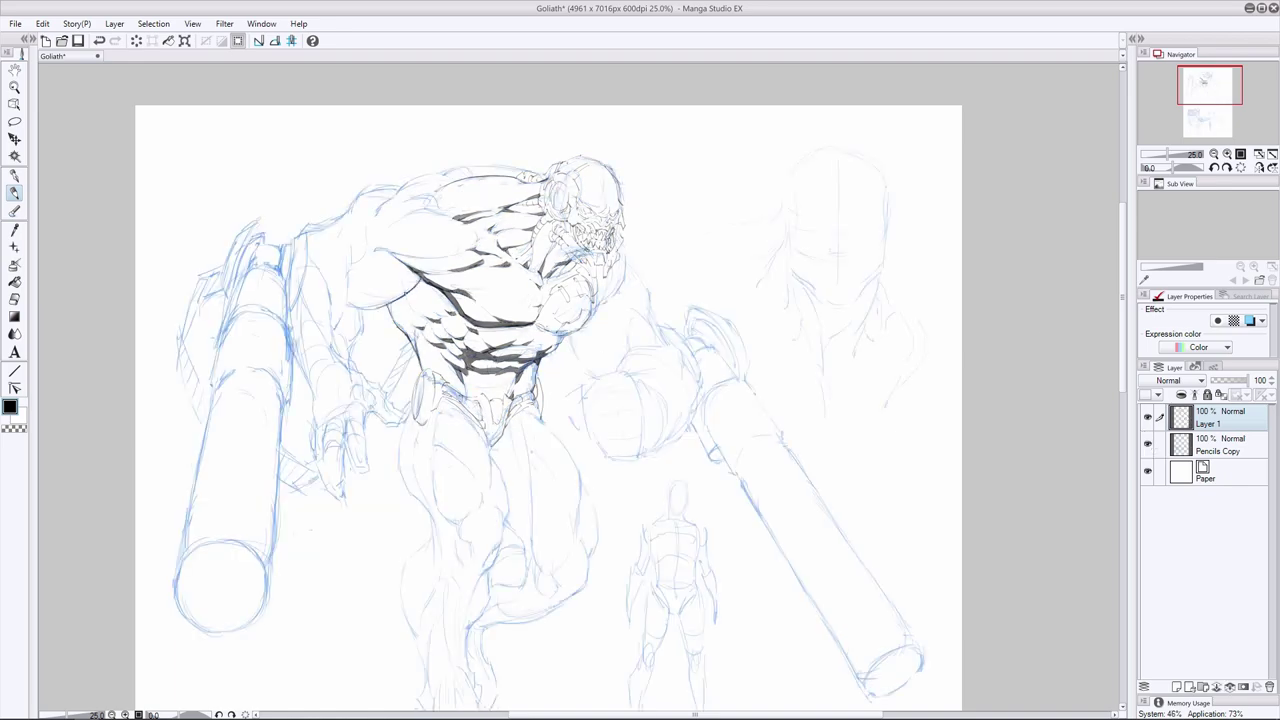
key("ctrl+z")
scroll(420, 282, "left", 2)
left_click_drag(534, 277, 483, 309)
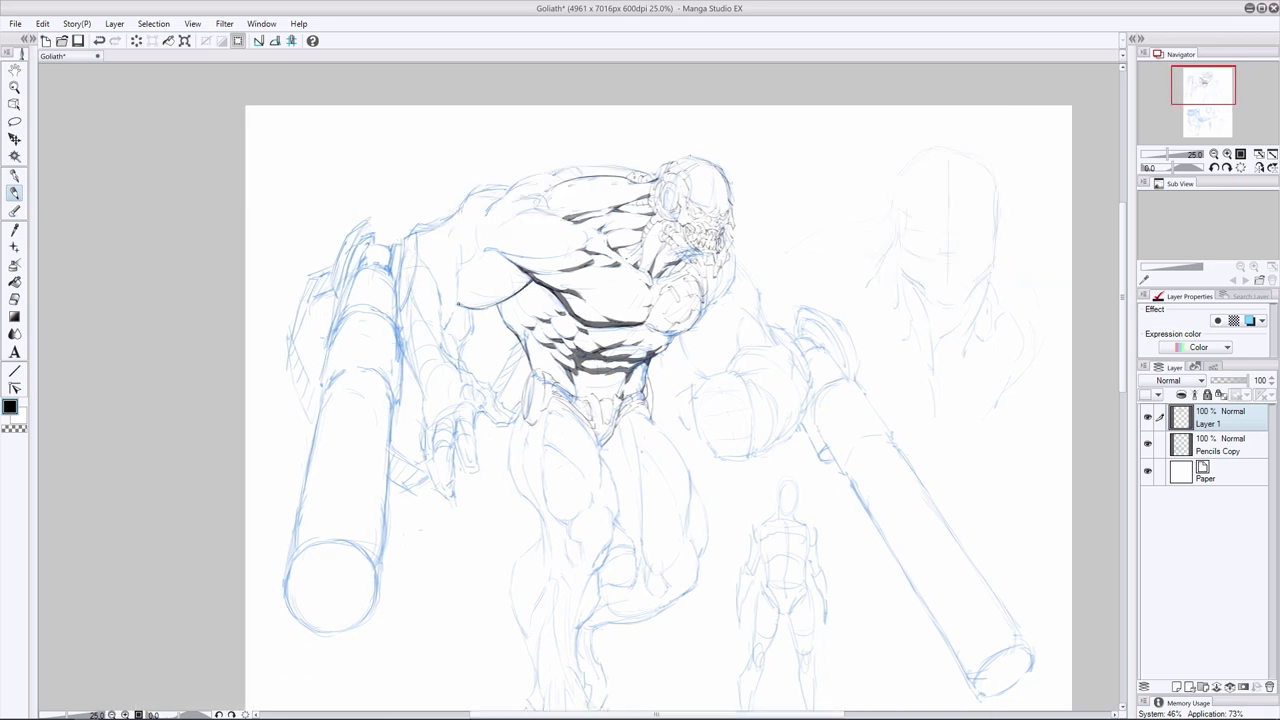
key("ctrl+z")
Pencil the near arm's inner muscle lines and dark shadows around the elbow, undoing an unwanted stroke
mouse_move(481, 249)
left_mouse_down()
mouse_move(503, 251)
mouse_move(443, 327)
mouse_move(453, 308)
left_mouse_up()
key("ctrl+z")
mouse_move(503, 255)
left_mouse_down()
mouse_move(524, 278)
mouse_move(487, 300)
left_mouse_up()
mouse_move(469, 249)
left_mouse_down()
mouse_move(459, 271)
mouse_move(484, 299)
left_mouse_up()
key("e")
key("p")
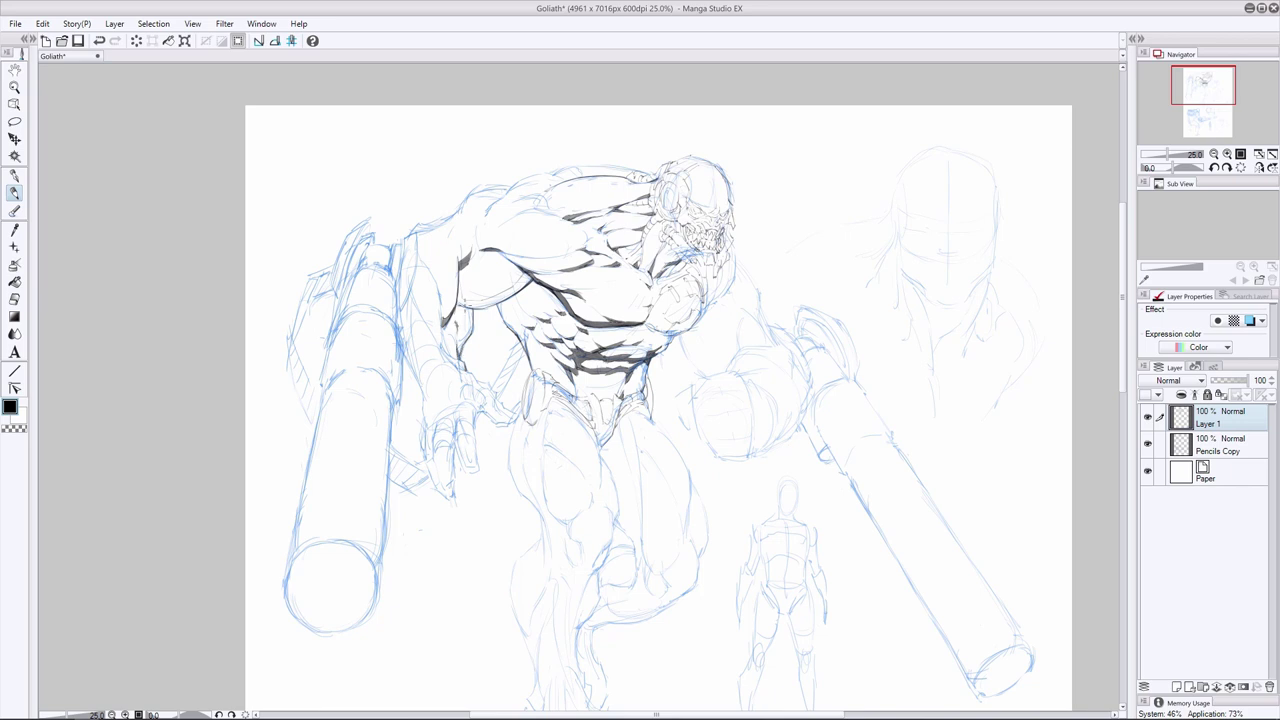
key("e")
key("p")
mouse_move(443, 305)
left_mouse_down()
mouse_move(441, 335)
mouse_move(469, 338)
mouse_move(457, 352)
left_mouse_up()
key("ctrl+z")
left_click_drag(530, 274, 461, 304)
key("e")
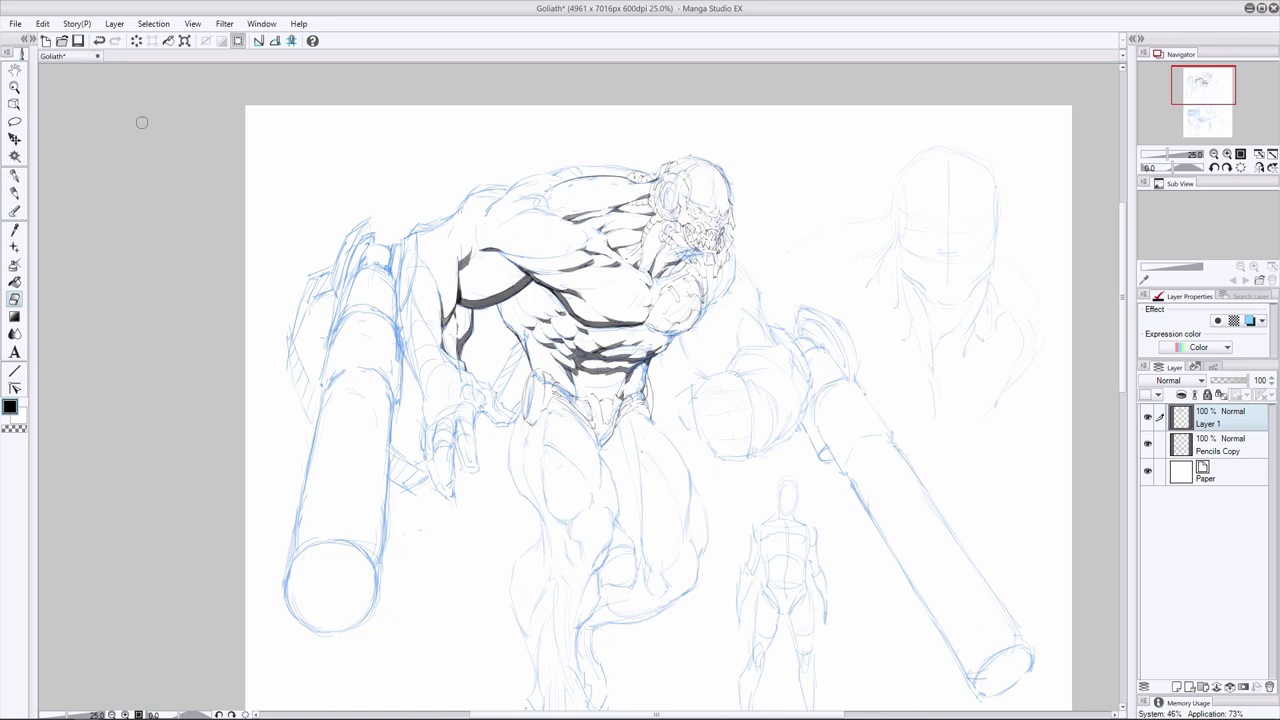
key("ctrl+z")
key("ctrl+z")
key("ctrl+z")
key("ctrl+z")
key("ctrl+y")
key("ctrl+y")
key("p")
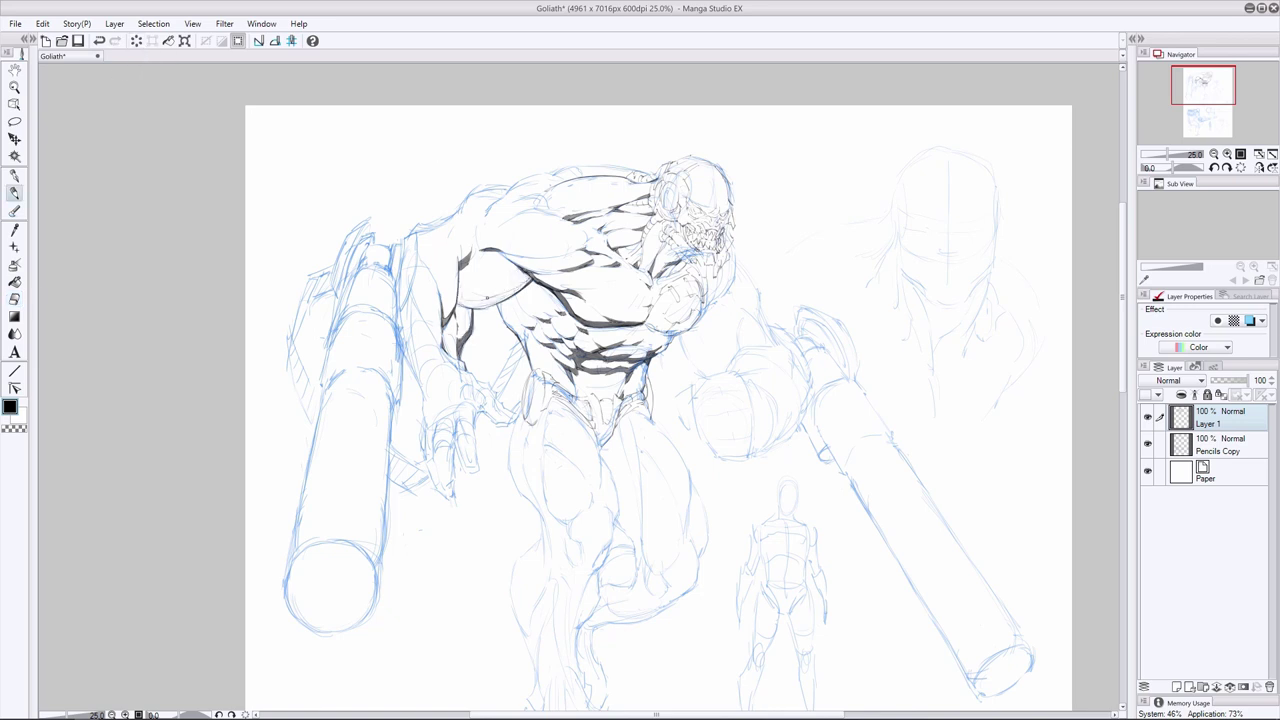
Pencil the near upper arm's underside and fill the armpit and the side of the back with dark shadow
mouse_move(532, 274)
left_mouse_down()
mouse_move(456, 305)
mouse_move(459, 278)
mouse_move(465, 327)
left_mouse_up()
left_click_drag(466, 306, 458, 330)
mouse_move(528, 270)
left_mouse_down()
mouse_move(520, 280)
mouse_move(566, 312)
mouse_move(506, 300)
mouse_move(506, 320)
left_mouse_up()
key("e")
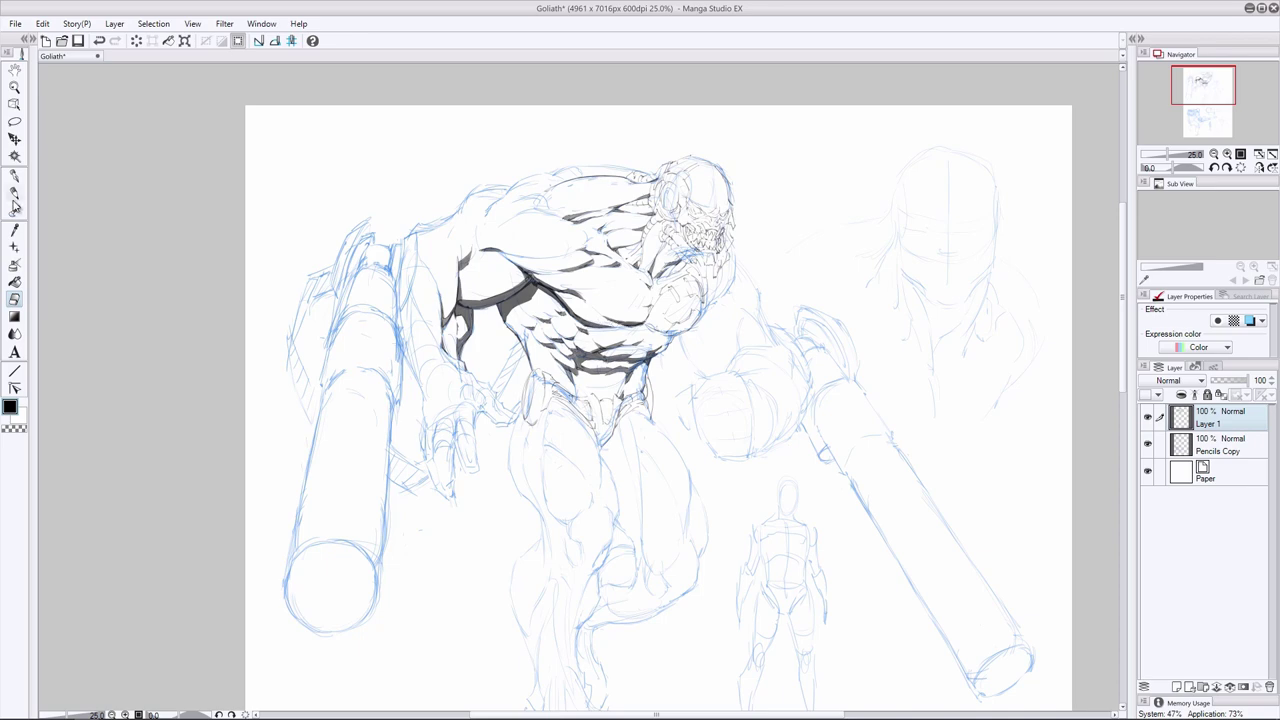
Sample the dark grey of the chest shadow, stroke along it, and set the drawing colour back to black
key("p")
left_click(553, 285, "alt")
left_click_drag(541, 282, 582, 319)
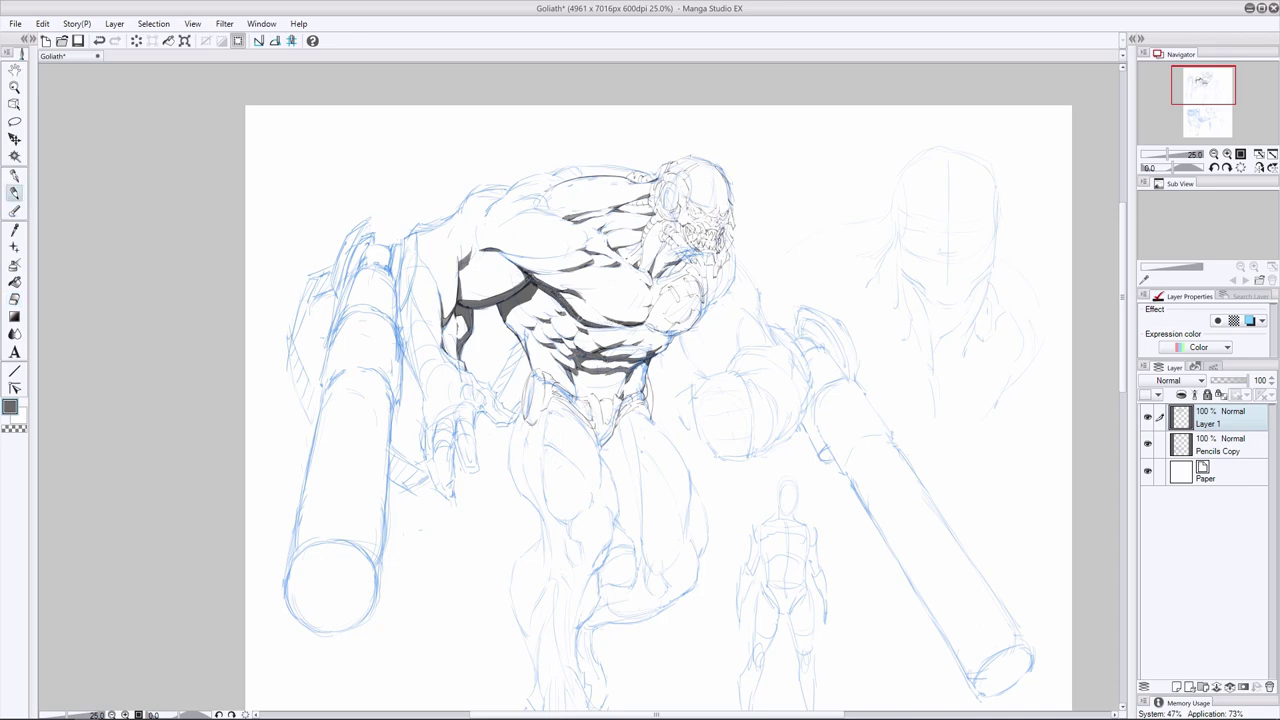
double_click(10, 406)
left_click(509, 363)
left_click(517, 455)
Add muscle shadows across the near shoulder and chest, erasing stray edges above the armpit
left_click_drag(565, 253, 588, 243)
mouse_move(497, 249)
left_mouse_down()
mouse_move(534, 257)
mouse_move(515, 250)
mouse_move(585, 327)
left_mouse_up()
key("e")
key("p")
key("e")
mouse_move(552, 272)
left_mouse_down()
mouse_move(578, 270)
mouse_move(510, 261)
left_mouse_up()
key("p")
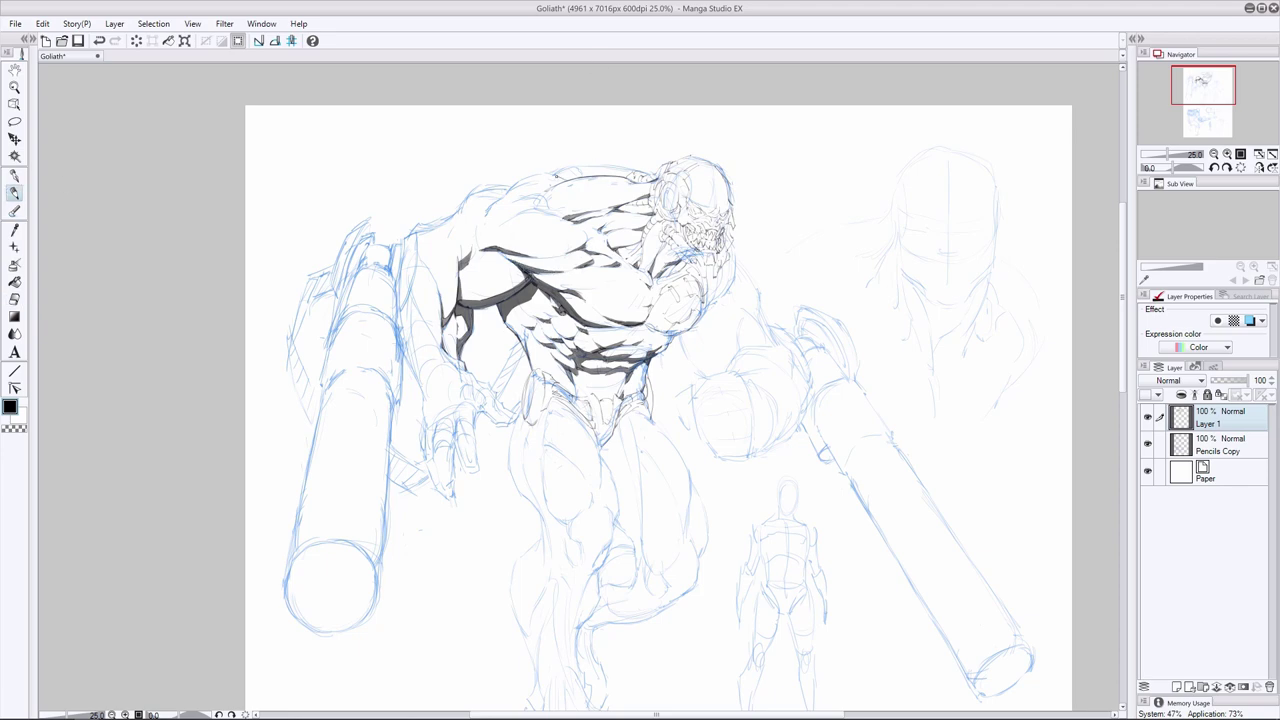
Pencil the outline of the upper back and near shoulder down to the arm cannon, undoing unwanted strokes
mouse_move(566, 174)
left_mouse_down()
mouse_move(518, 180)
mouse_move(491, 205)
mouse_move(480, 186)
mouse_move(439, 227)
mouse_move(421, 222)
mouse_move(403, 313)
left_mouse_up()
key("ctrl+z")
key("ctrl+z")
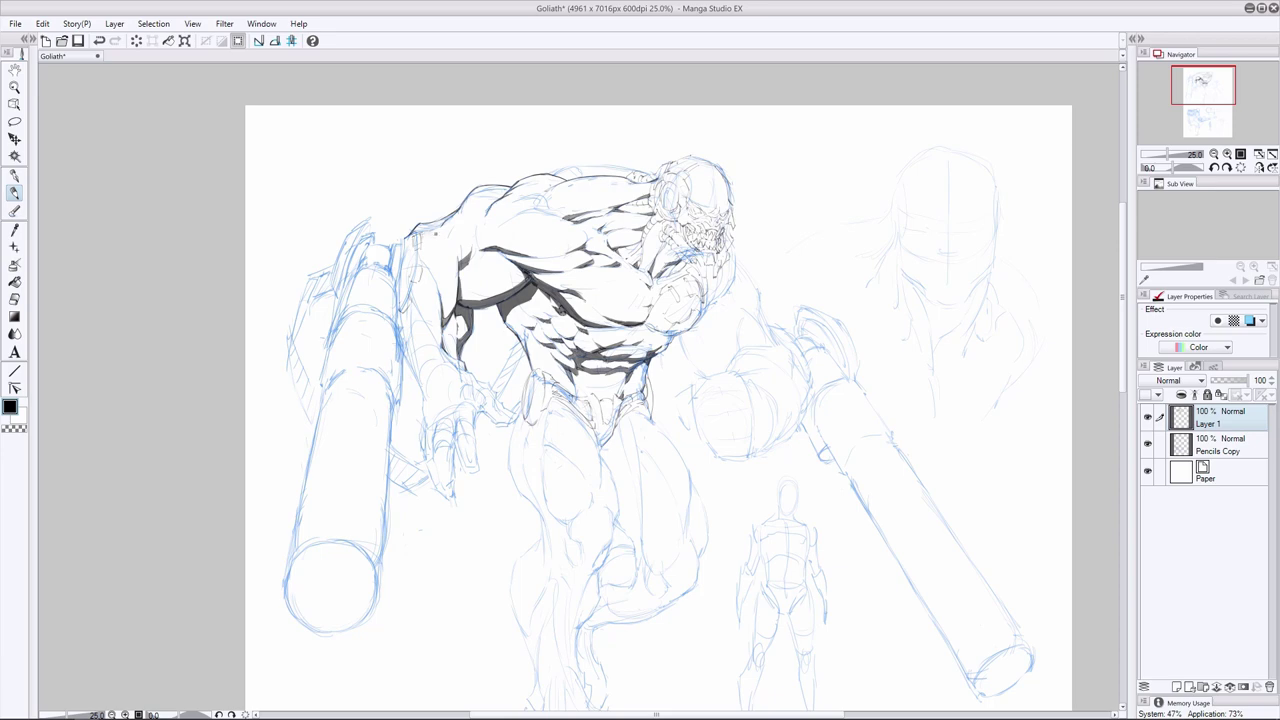
Pencil the outer edge of the near arm down to the forearm beside the cannon, undoing and redrawing weak strokes
mouse_move(421, 266)
left_mouse_down()
mouse_move(419, 282)
mouse_move(415, 234)
mouse_move(427, 266)
left_mouse_up()
key("ctrl+z")
key("e")
key("p")
key("ctrl+z")
left_click_drag(425, 318, 441, 349)
key("ctrl+z")
left_click_drag(411, 293, 417, 309)
mouse_move(429, 329)
left_mouse_down()
mouse_move(441, 347)
mouse_move(415, 375)
mouse_move(422, 403)
left_mouse_up()
Shade the muscle divisions of the near shoulder and upper back, checking the pencils without the blue rough
left_click_drag(480, 219, 470, 231)
left_click_drag(479, 220, 464, 233)
left_click_drag(469, 228, 421, 235)
left_click(1147, 444)
left_click(1147, 444)
left_click(1217, 446)
left_click(1217, 419)
left_click_drag(539, 205, 523, 210)
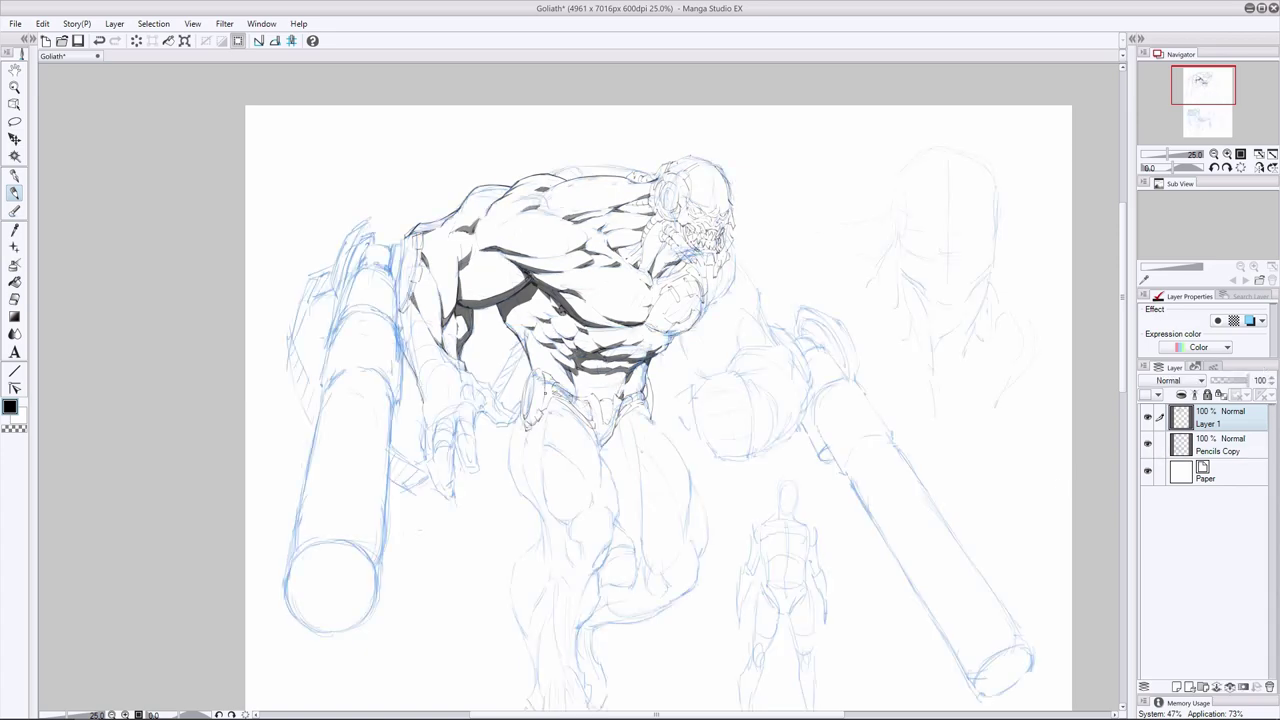
Save the page and refine the near upper arm's and shoulder's muscle lines, erasing and redrawing strokes
key("ctrl+s")
left_click_drag(459, 263, 485, 295)
left_click_drag(524, 224, 524, 250)
key("ctrl+z")
left_click(14, 299)
left_click(16, 190)
left_click_drag(490, 207, 507, 204)
left_click(14, 299)
left_click_drag(460, 288, 496, 322)
left_click(15, 194)
mouse_move(505, 257)
left_mouse_down()
mouse_move(499, 285)
mouse_move(483, 287)
left_mouse_up()
Pencil the far hand's clenched fist with its fingers over the blue rough, undoing and correcting strokes
scroll(750, 321, "down", 2)
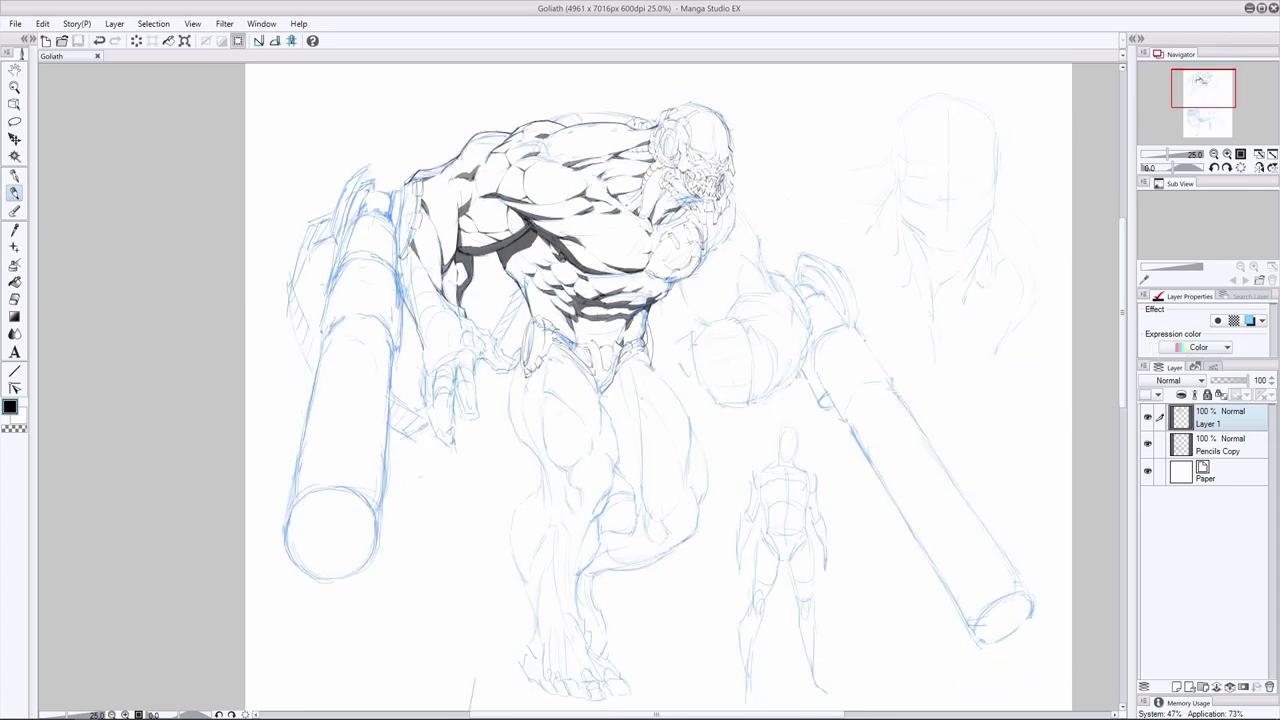
left_click_drag(679, 280, 702, 320)
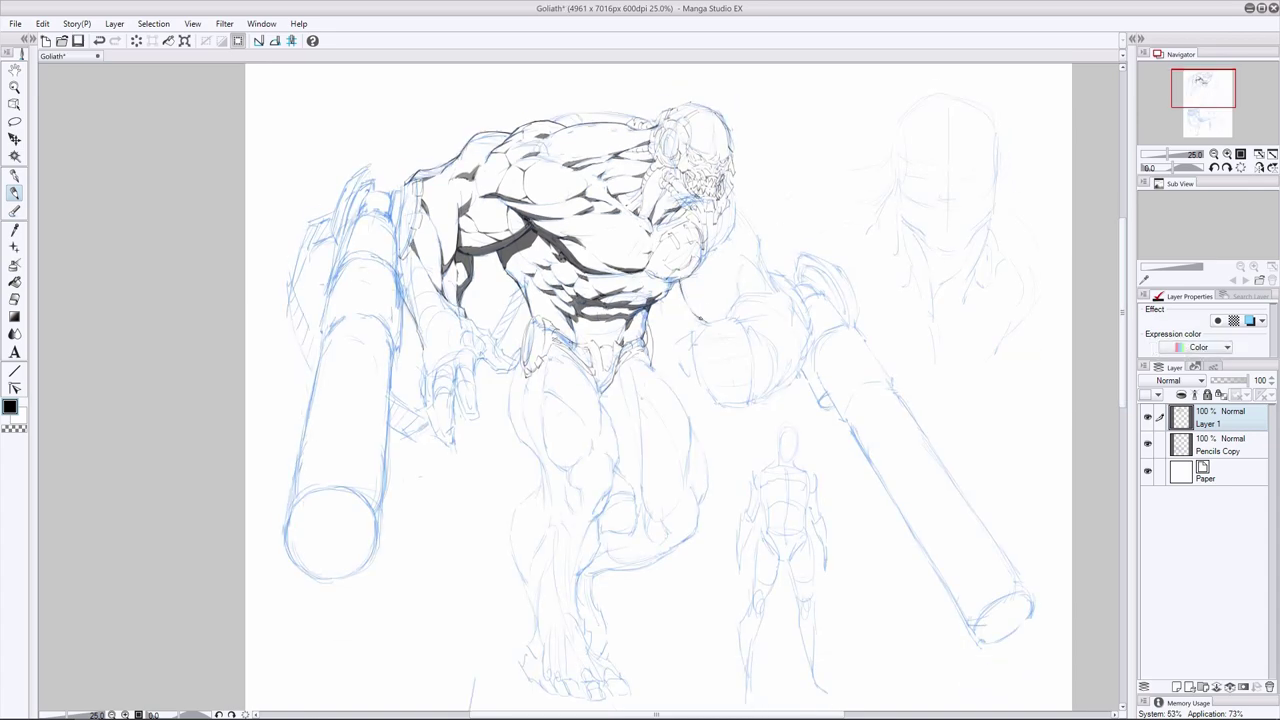
key("ctrl+z")
key("e")
key("p")
left_click_drag(746, 405, 721, 403)
mouse_move(728, 322)
left_mouse_down()
mouse_move(706, 318)
mouse_move(694, 343)
mouse_move(716, 405)
mouse_move(733, 359)
mouse_move(715, 345)
mouse_move(722, 362)
mouse_move(702, 368)
mouse_move(733, 388)
mouse_move(713, 399)
left_mouse_up()
key("e")
key("p")
key("ctrl+z")
left_click_drag(694, 355, 703, 371)
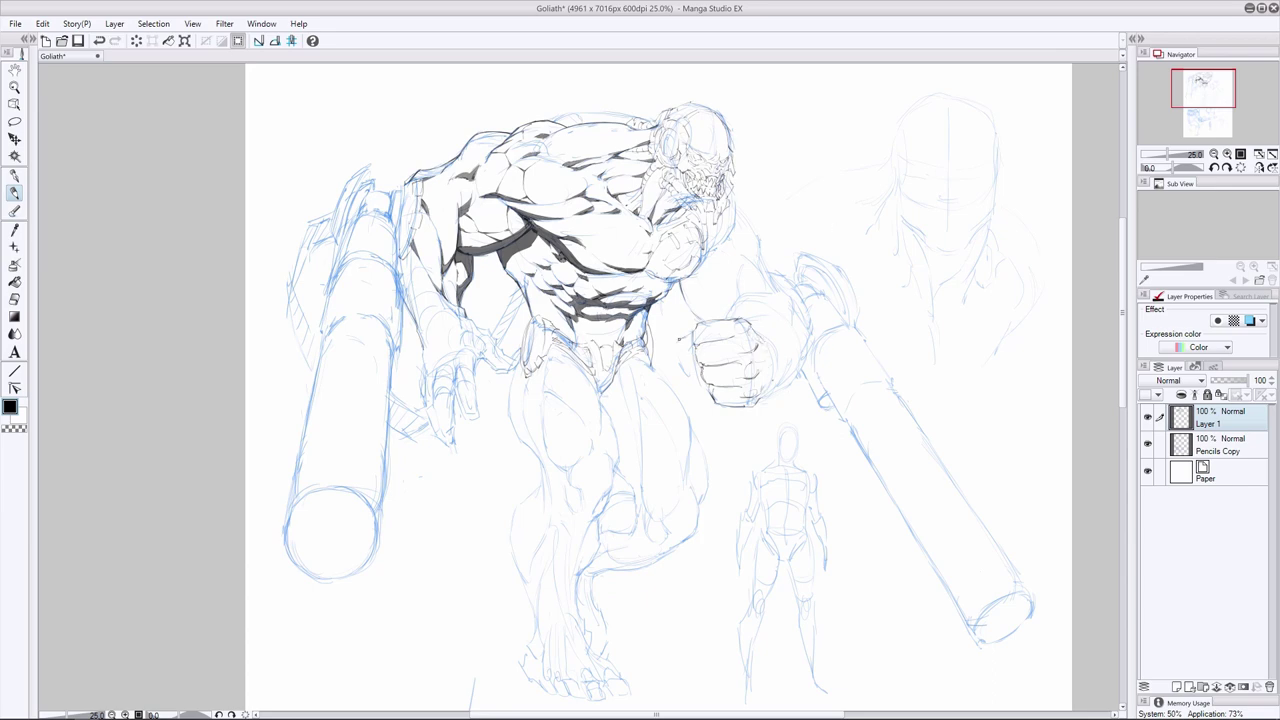
Rework the knuckle lines along the front edge of the clenched fist, undoing and erasing unwanted strokes
mouse_move(679, 344)
left_mouse_down()
mouse_move(683, 374)
mouse_move(676, 343)
mouse_move(680, 364)
mouse_move(676, 346)
mouse_move(719, 316)
mouse_move(691, 367)
mouse_move(682, 356)
mouse_move(692, 363)
left_mouse_up()
key("ctrl+z")
key("ctrl+z")
key("e")
key("p")
key("ctrl+z")
key("ctrl+z")
key("e")
key("p")
key("ctrl+z")
Pencil the far arm's outline from the shoulder to the forearm, checking it without the blue rough
left_click_drag(748, 219, 778, 285)
left_click_drag(733, 223, 728, 241)
left_click(1148, 445)
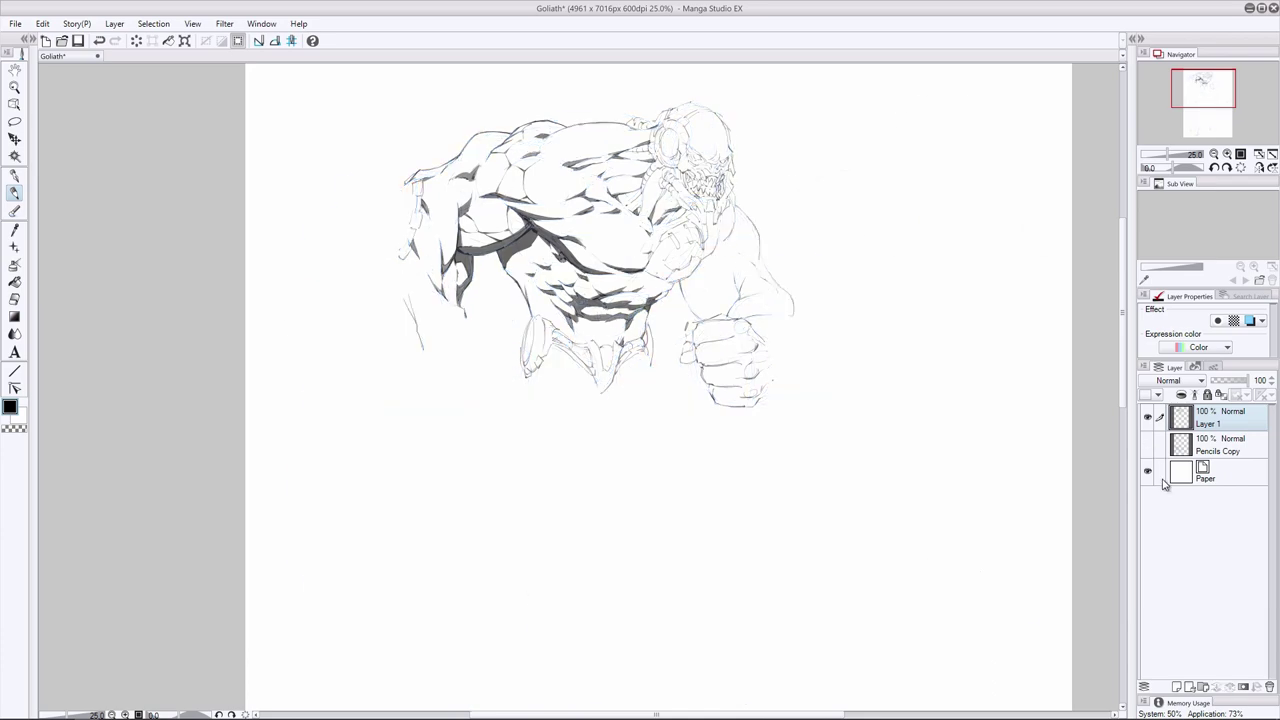
left_click(1148, 445)
Pencil the far forearm's outer contour around to the wrist, compare the last stroke, and hide the Pencils Copy layer
mouse_move(808, 318)
left_mouse_down()
mouse_move(795, 370)
mouse_move(775, 385)
mouse_move(792, 383)
left_mouse_up()
left_click_drag(794, 302, 812, 323)
left_click(1148, 444)
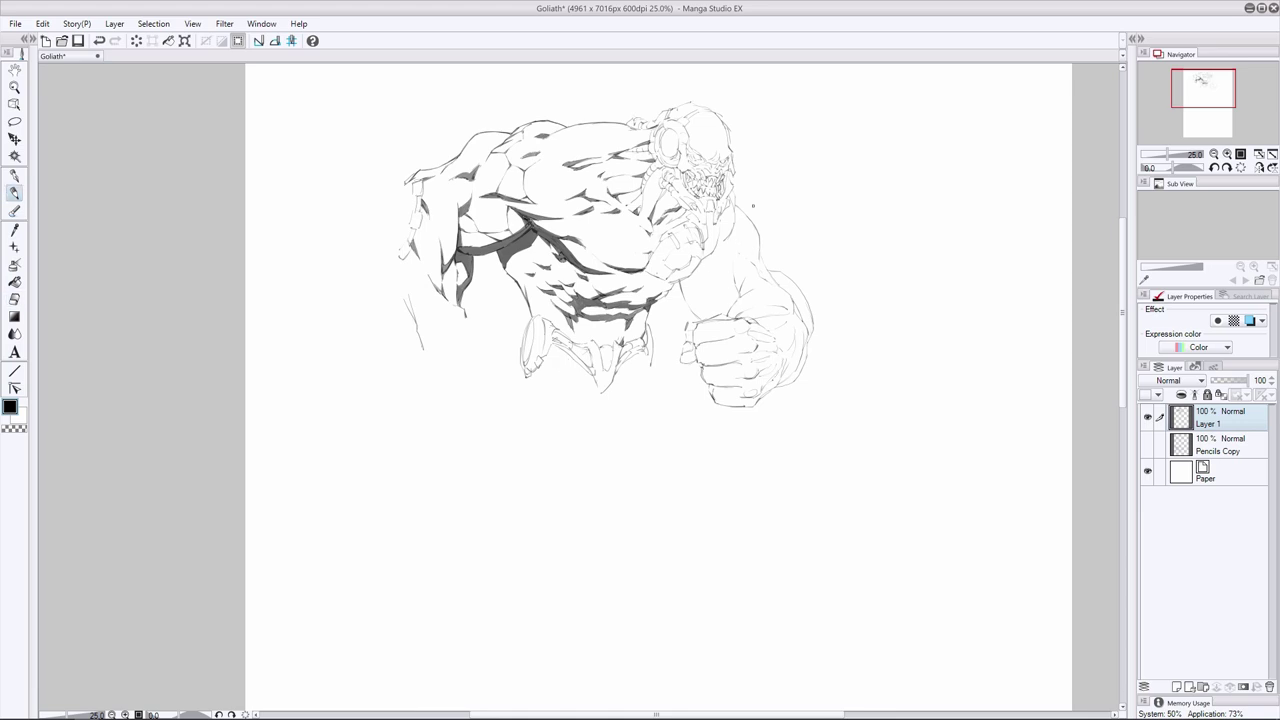
left_click(1148, 444)
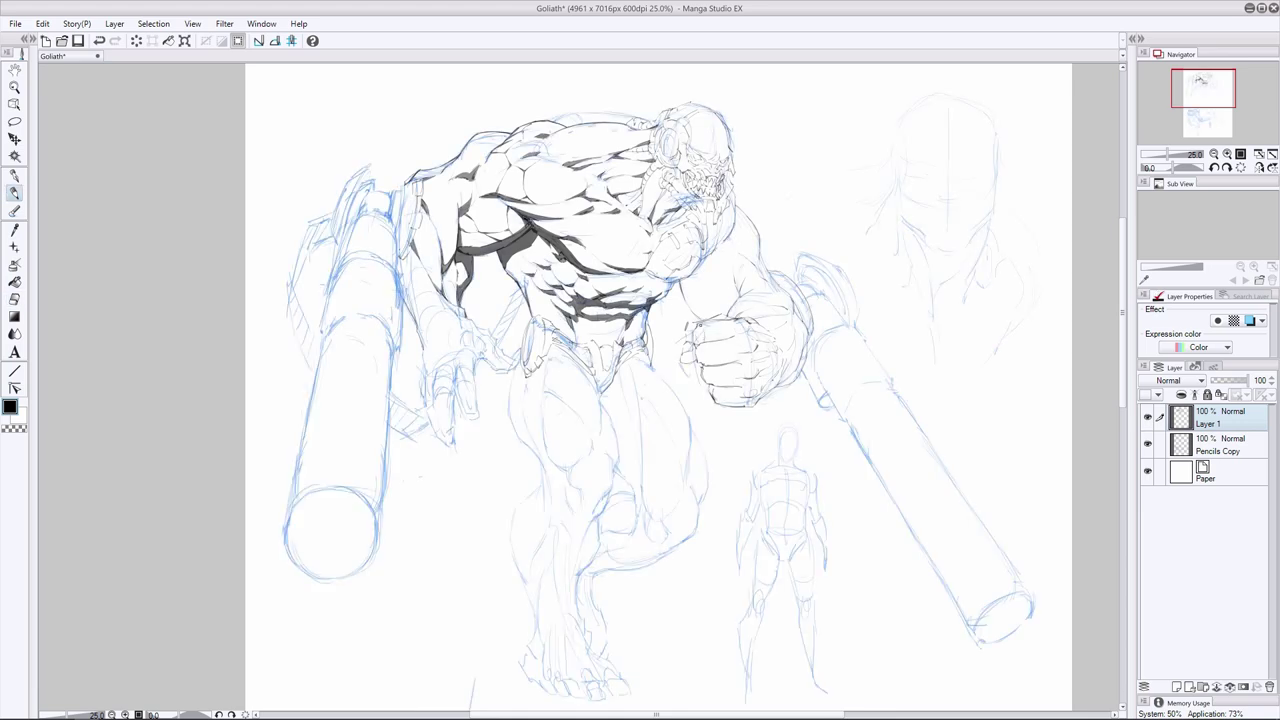
key("ctrl+z")
key("ctrl+y")
left_click(1148, 444)
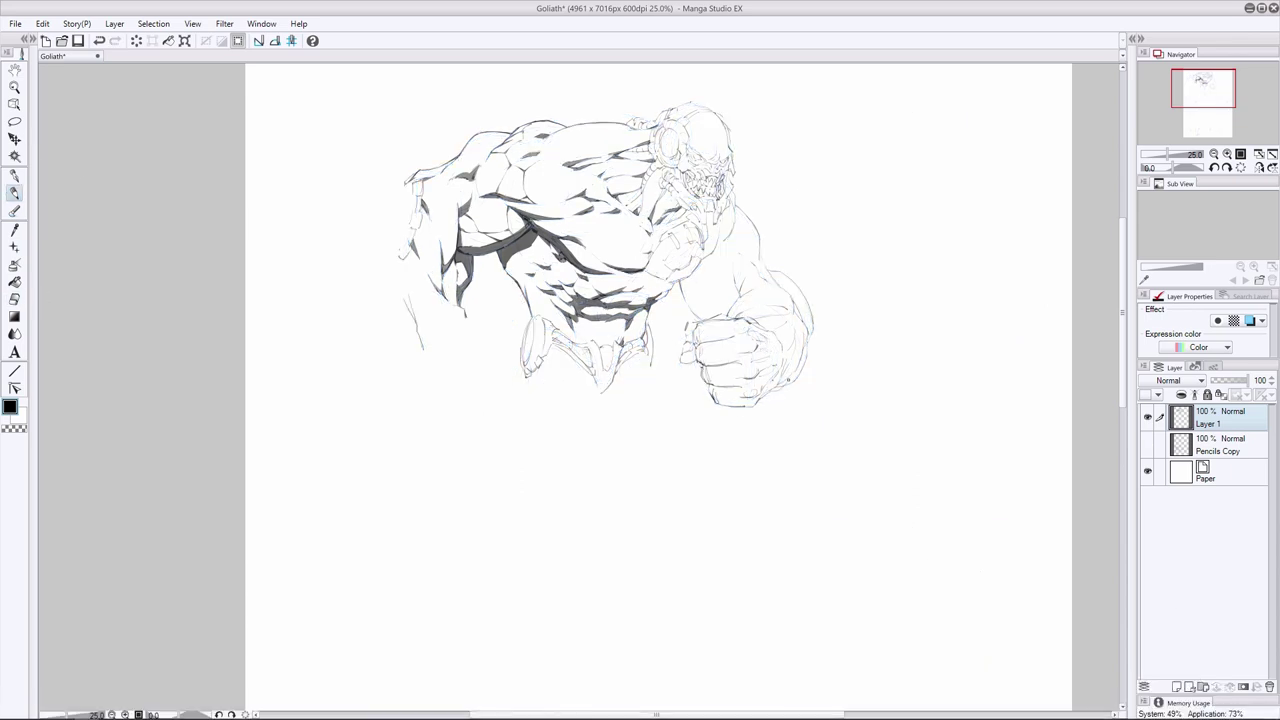
Rework the round ear piece and the adjoining lines on the side of the head, alternating erasing and pencilling
key("e")
key("p")
scroll(686, 210, "up", 2)
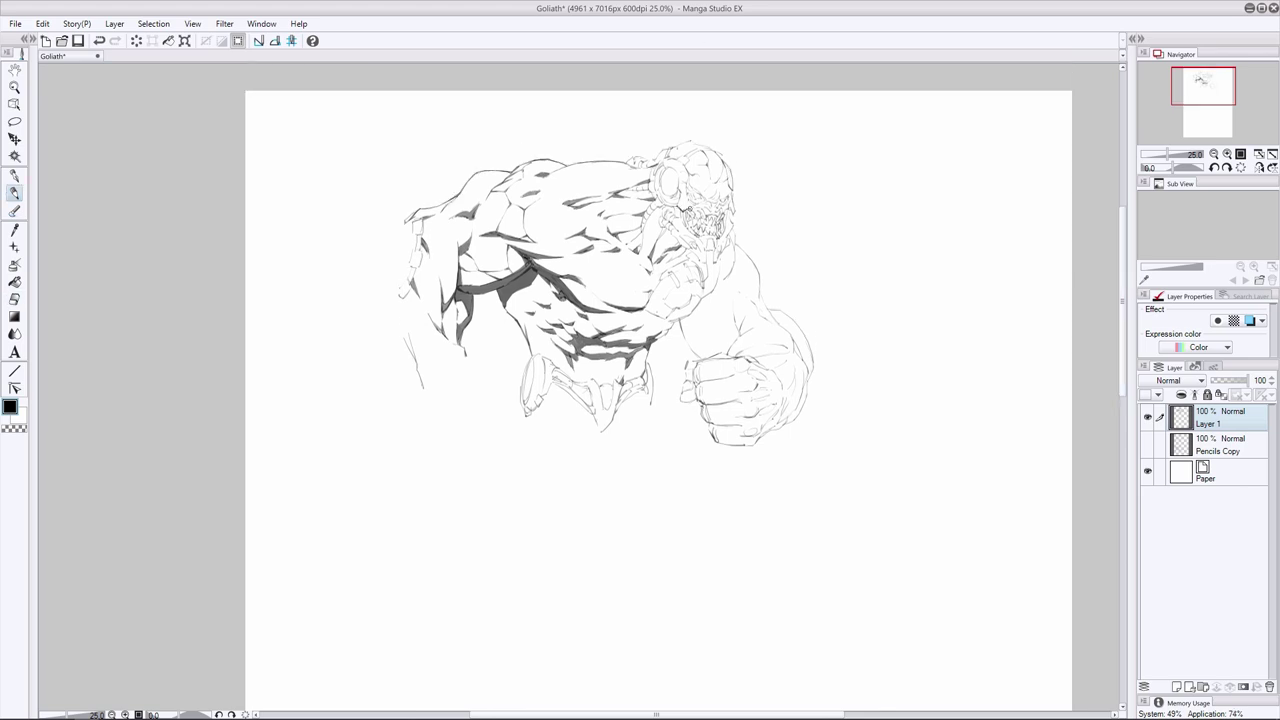
mouse_move(686, 208)
left_mouse_down()
mouse_move(714, 212)
mouse_move(690, 194)
left_mouse_up()
left_click(14, 299)
left_click(16, 194)
key("e")
key("p")
left_click_drag(682, 176, 670, 163)
key("e")
key("p")
key("e")
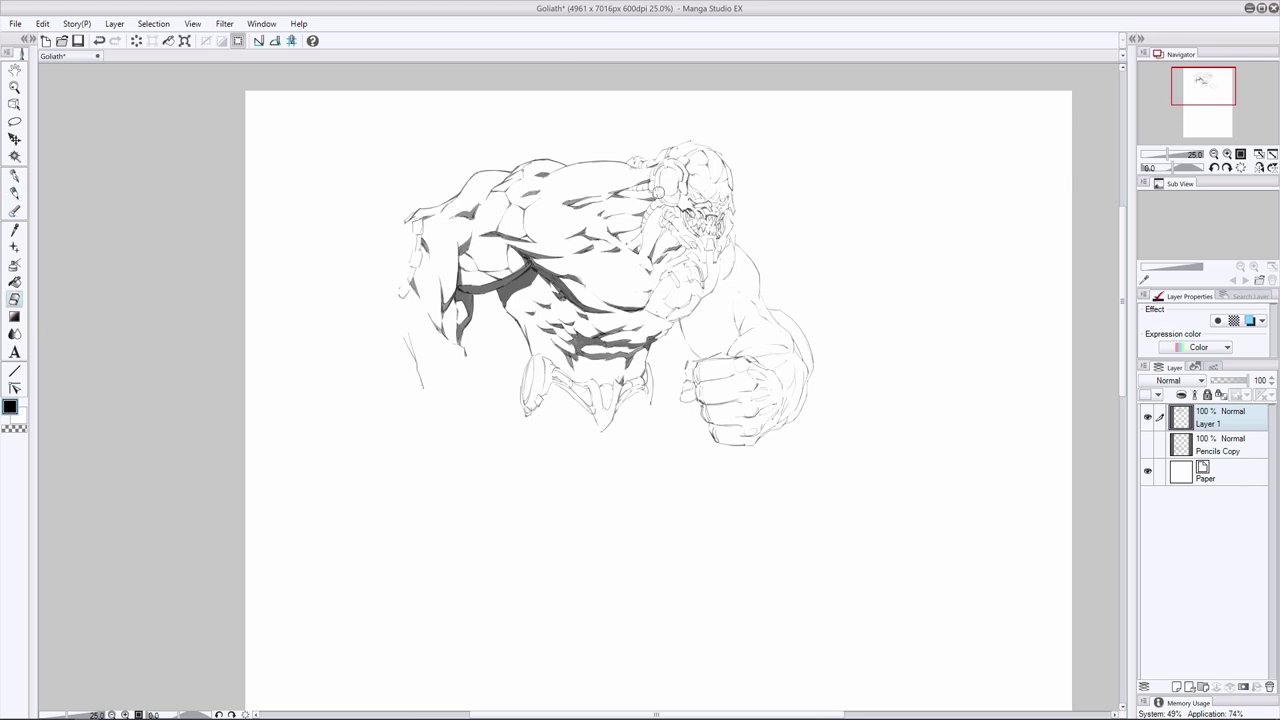
key("p")
key("e")
key("p")
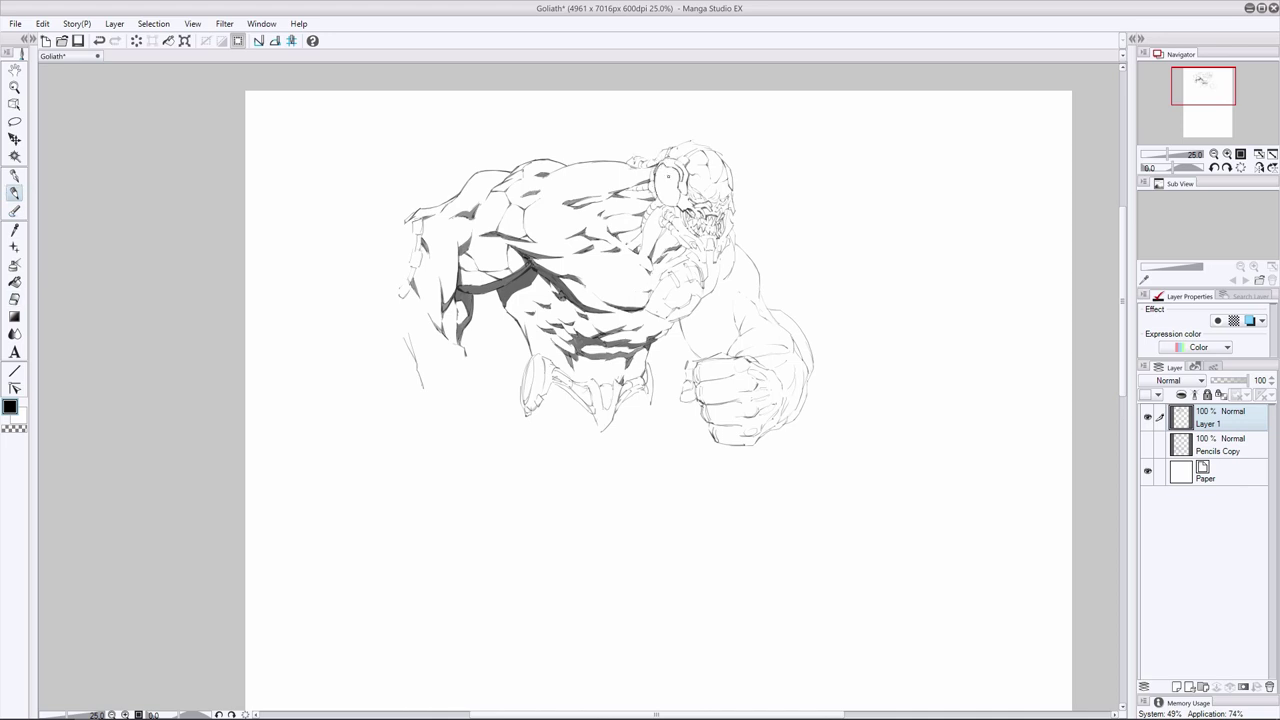
Redraw the ear piece's rim and clean up the pencil lines between it and the face
mouse_move(657, 184)
left_mouse_down()
mouse_move(660, 197)
mouse_move(674, 178)
left_mouse_up()
key("ctrl+z")
left_click(15, 299)
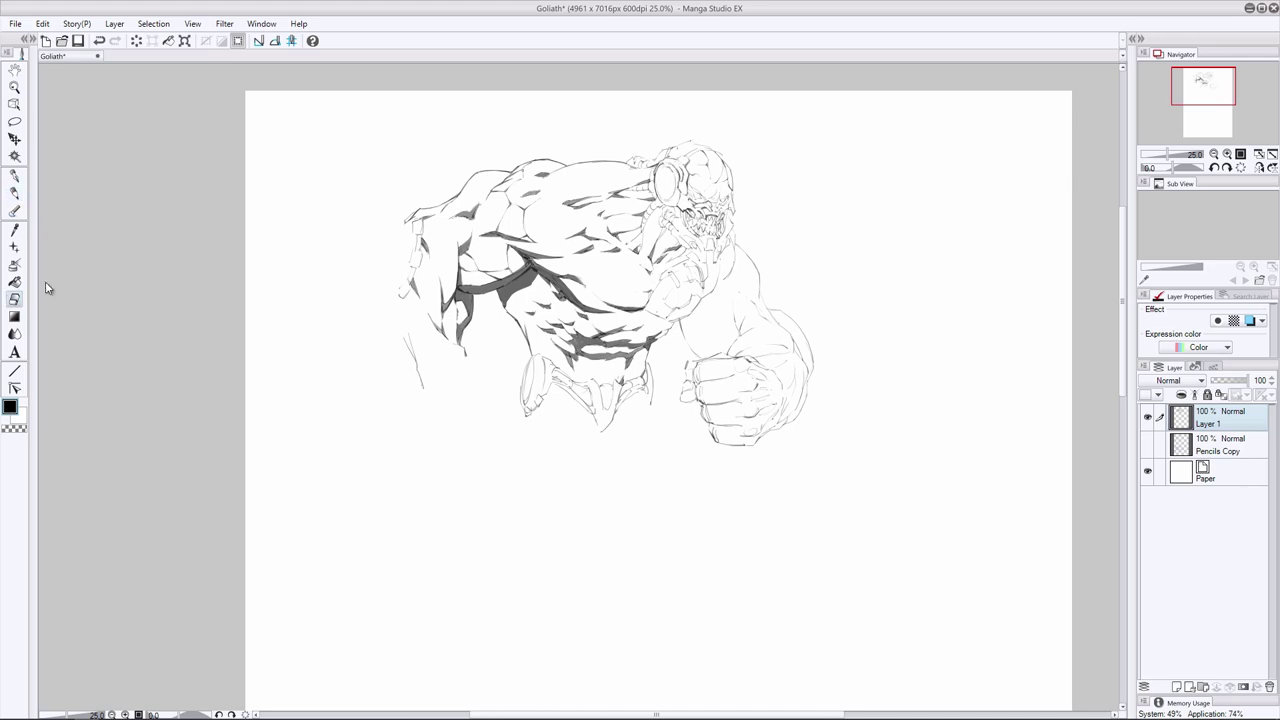
left_click(14, 194)
key("e")
key("p")
key("e")
key("p")
key("e")
key("p")
key("e")
key("p")
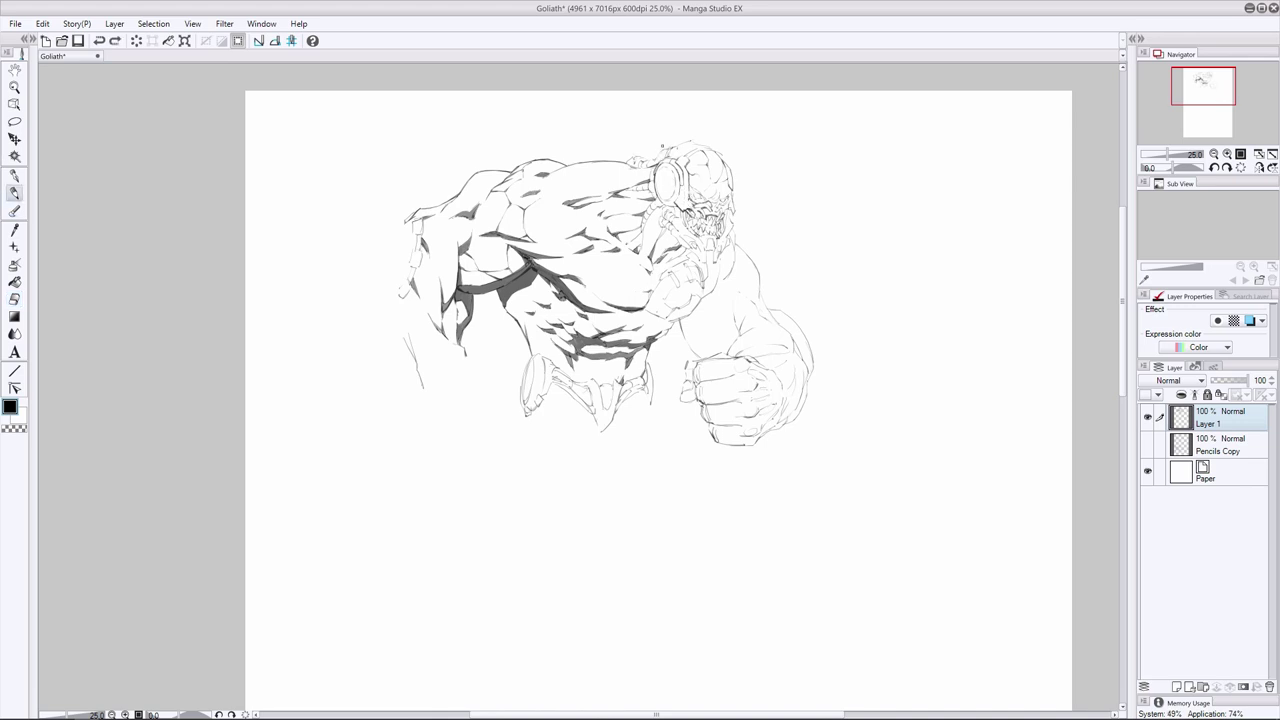
Compare the latest face strokes with undo and redo, and try a cheek line below the ear piece
key("e")
key("ctrl+z")
key("ctrl+y")
key("ctrl+z")
left_click_drag(678, 202, 690, 209)
key("ctrl+z")
left_click(14, 299)
left_click(14, 193)
Rework the far side of the face above the teeth, undoing weak strokes and erasing stray lines
left_click_drag(717, 202, 716, 213)
key("ctrl+z")
left_click(14, 299)
left_click(14, 193)
key("ctrl+z")
key("ctrl+y")
key("ctrl+z")
left_click(14, 299)
left_click_drag(730, 204, 731, 211)
left_click(14, 193)
key("e")
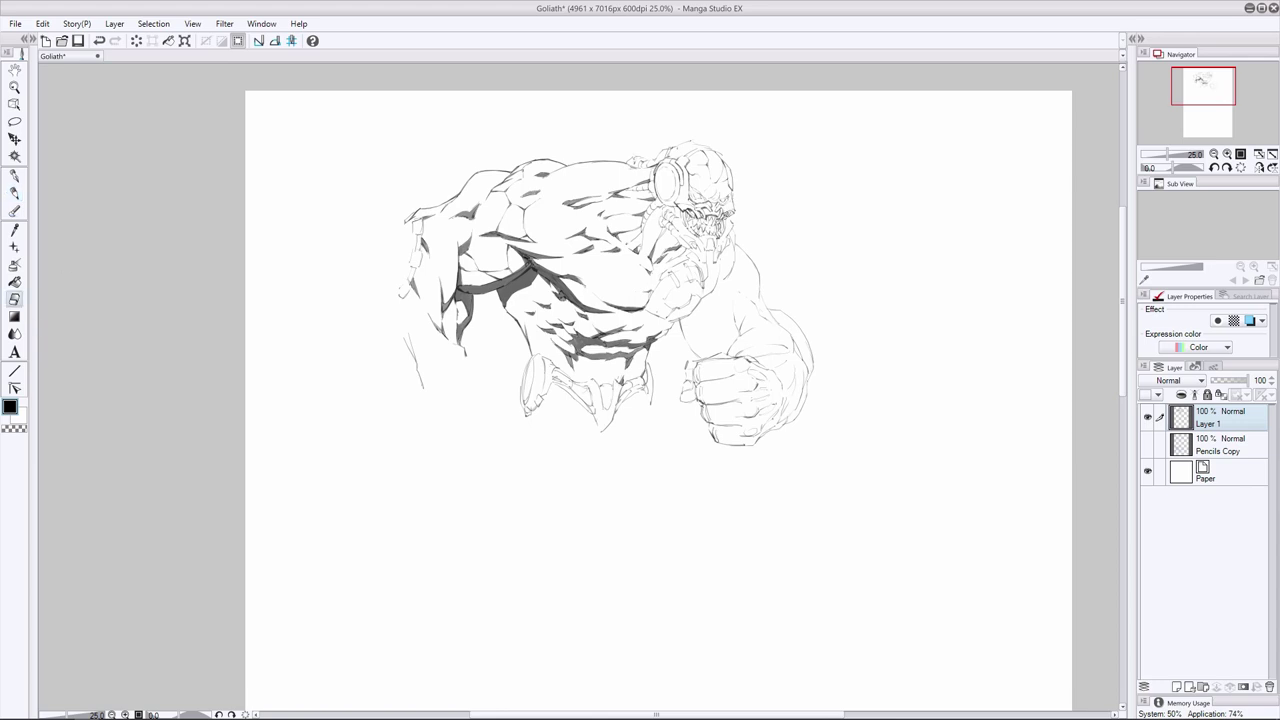
Refine the eye sockets and upper teeth with alternating pencil and eraser strokes, comparing the last stroke
key("p")
key("e")
key("p")
key("e")
key("p")
key("e")
key("p")
key("e")
key("p")
key("ctrl+z")
key("ctrl+y")
Erase the lines around the near eye socket and redraw the eye and brow
left_click(15, 297)
left_click_drag(697, 189, 687, 180)
left_click(18, 192)
key("e")
key("p")
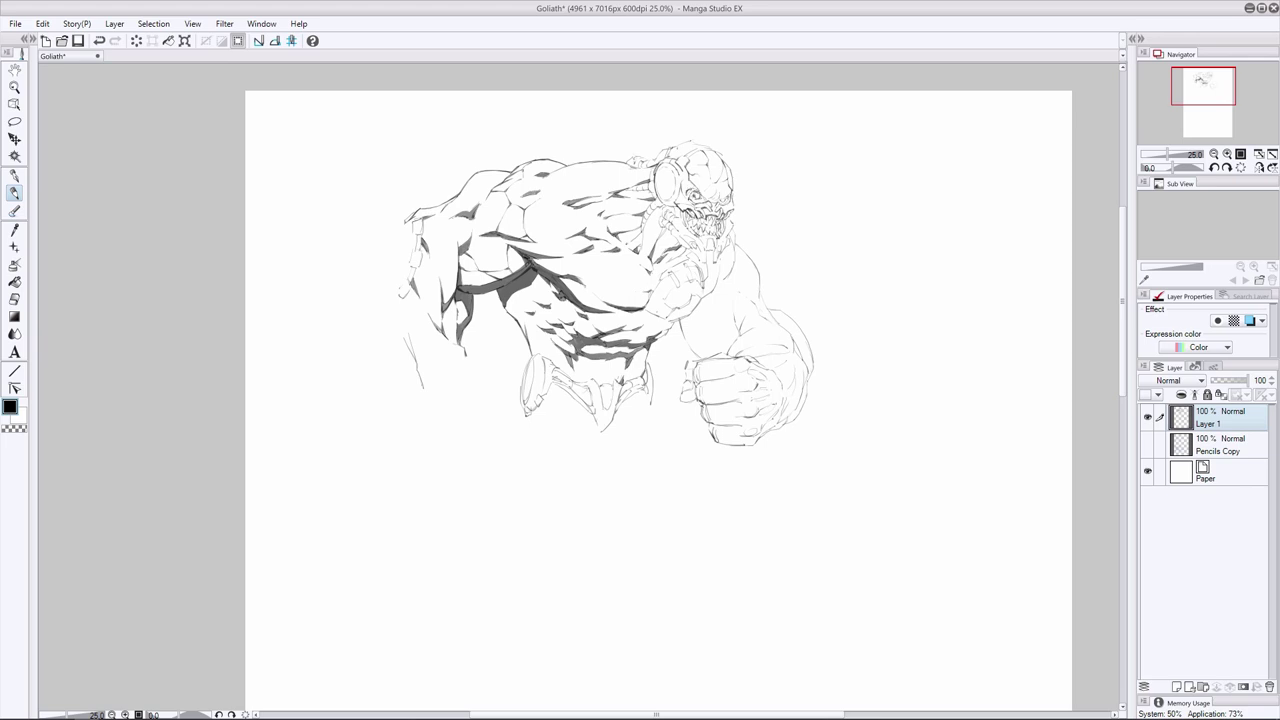
Refine the near eye and brow with alternating pencil and eraser strokes, comparing the last stroke
key("ctrl+z")
key("ctrl+y")
key("e")
key("p")
key("e")
key("p")
key("e")
key("p")
key("e")
key("p")
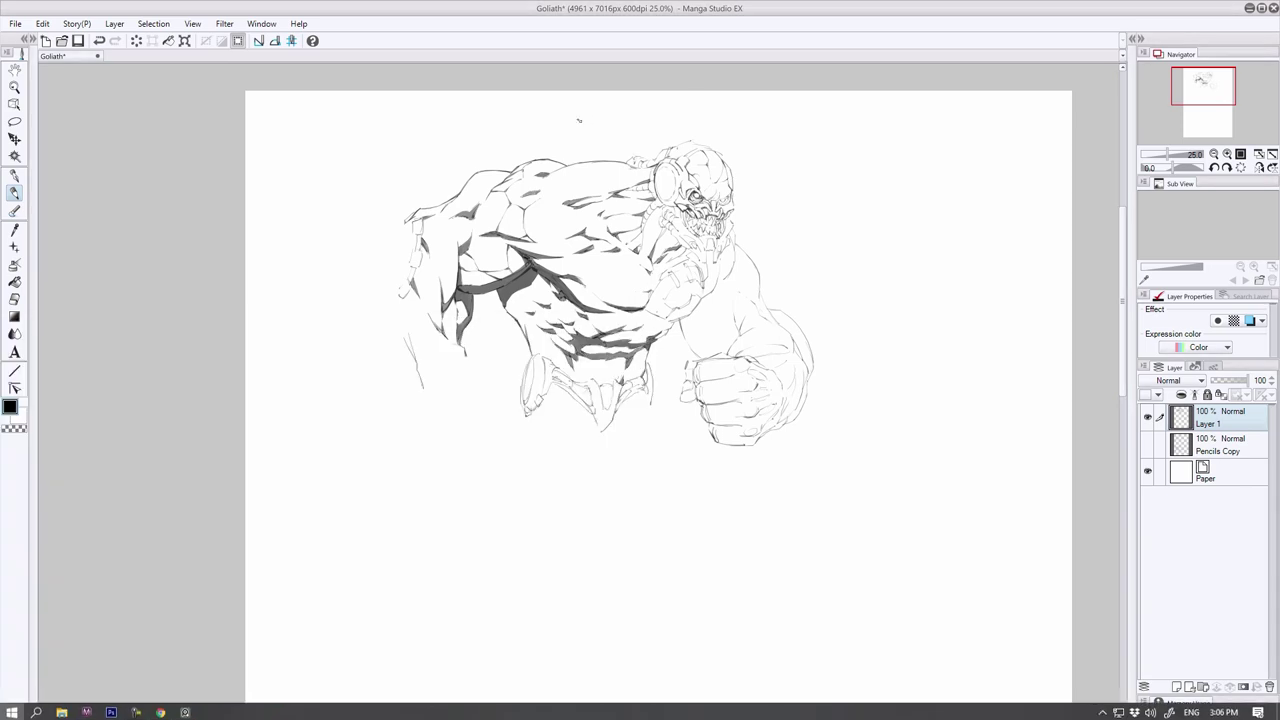
Darken the nose cavity, cheek and upper teeth lines, erasing the excess between strokes
key("e")
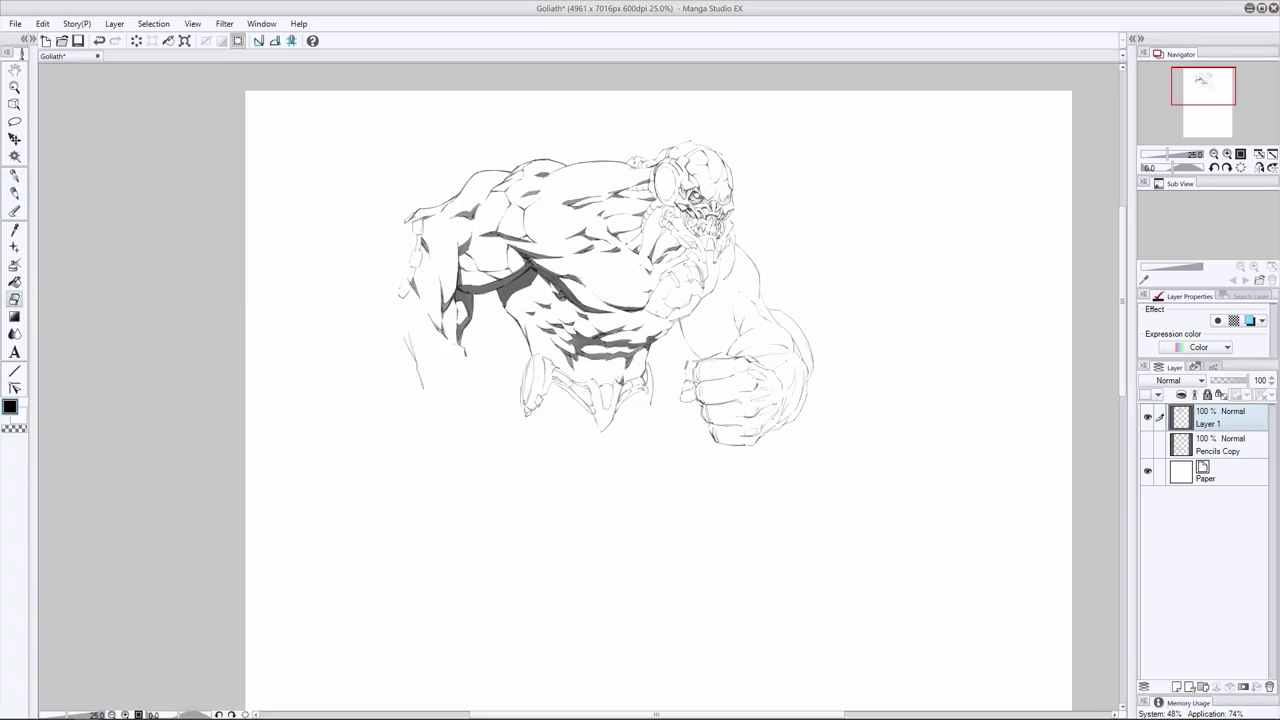
left_click(15, 192)
key("e")
key("p")
key("e")
key("p")
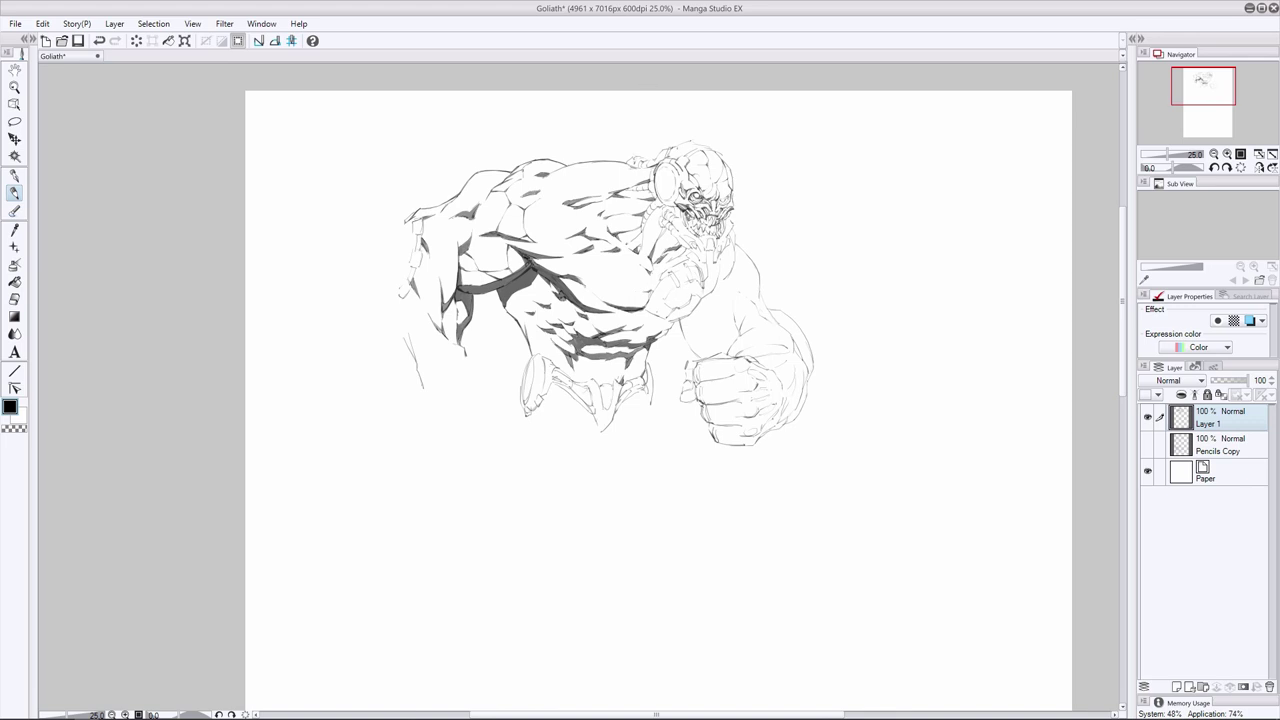
Draw lines at the lower jaw and on the forehead, and pencil in the far eye with eraser cleanup
left_click_drag(719, 224, 714, 235)
left_click_drag(705, 170, 697, 180)
key("e")
key("p")
key("e")
key("p")
key("e")
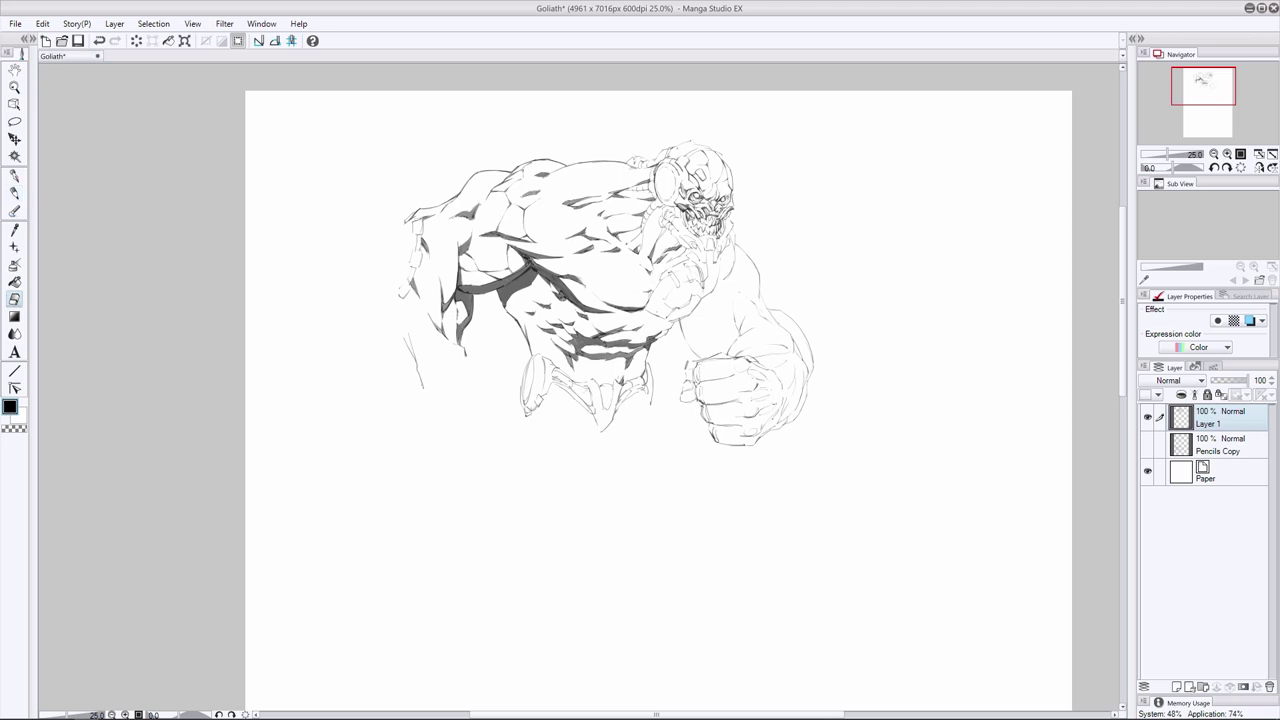
Sharpen both eye sockets and the teeth with repeated pencil and eraser touch-ups
key("p")
key("e")
left_click(18, 191)
key("e")
key("p")
key("e")
key("p")
key("e")
key("p")
key("e")
key("p")
key("e")
key("p")
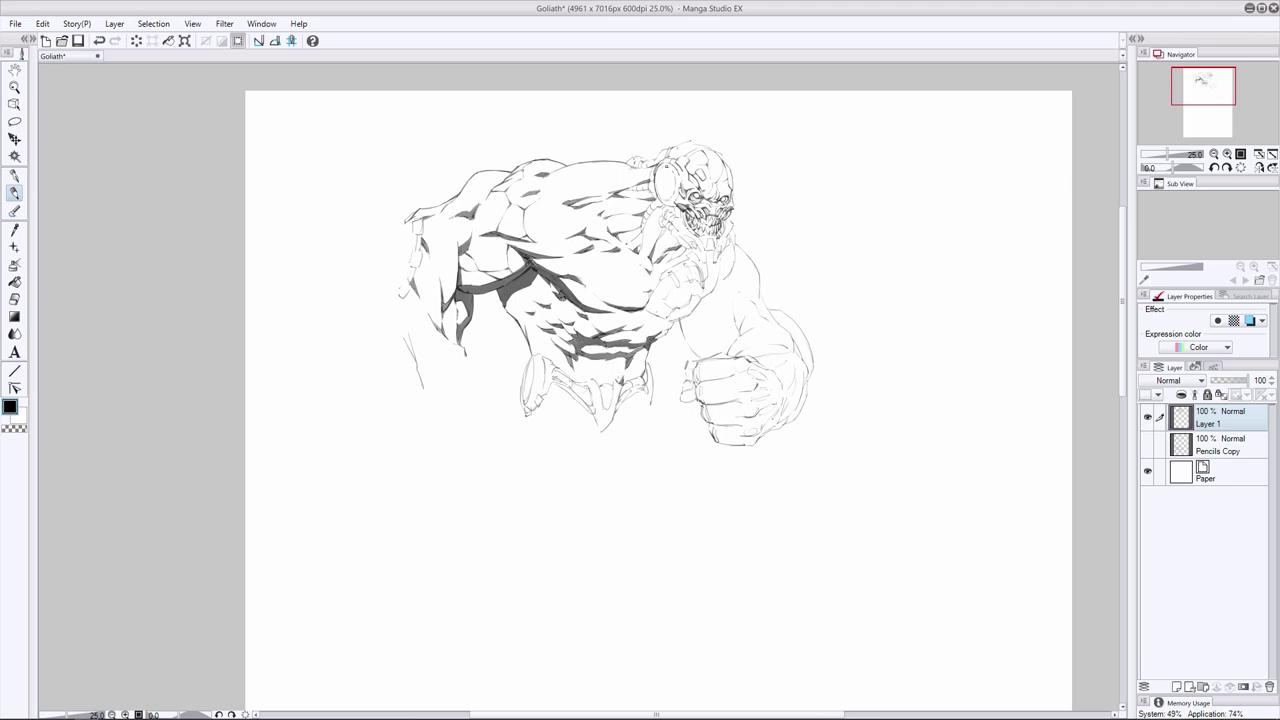
Clean up the ear piece beside the face, comparing its last stroke with undo and redo
key("e")
key("p")
key("ctrl+z")
key("ctrl+y")
key("e")
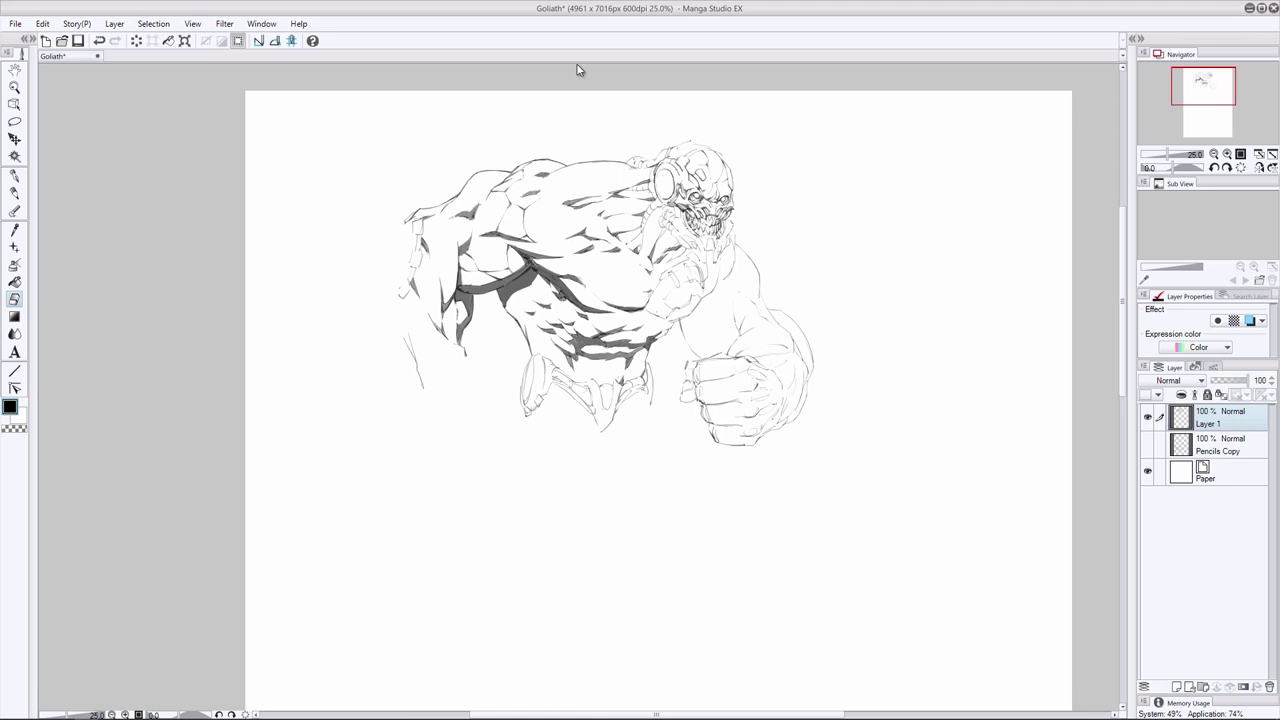
Try a vertical cheek line between the ear piece and the teeth
key("p")
left_click_drag(681, 211, 680, 230)
key("ctrl+z")
key("ctrl+z")
Erase rough lines along the near jaw and redraw the jaw pieces below the ear piece down to the chin
left_click(12, 300)
left_click(9, 198)
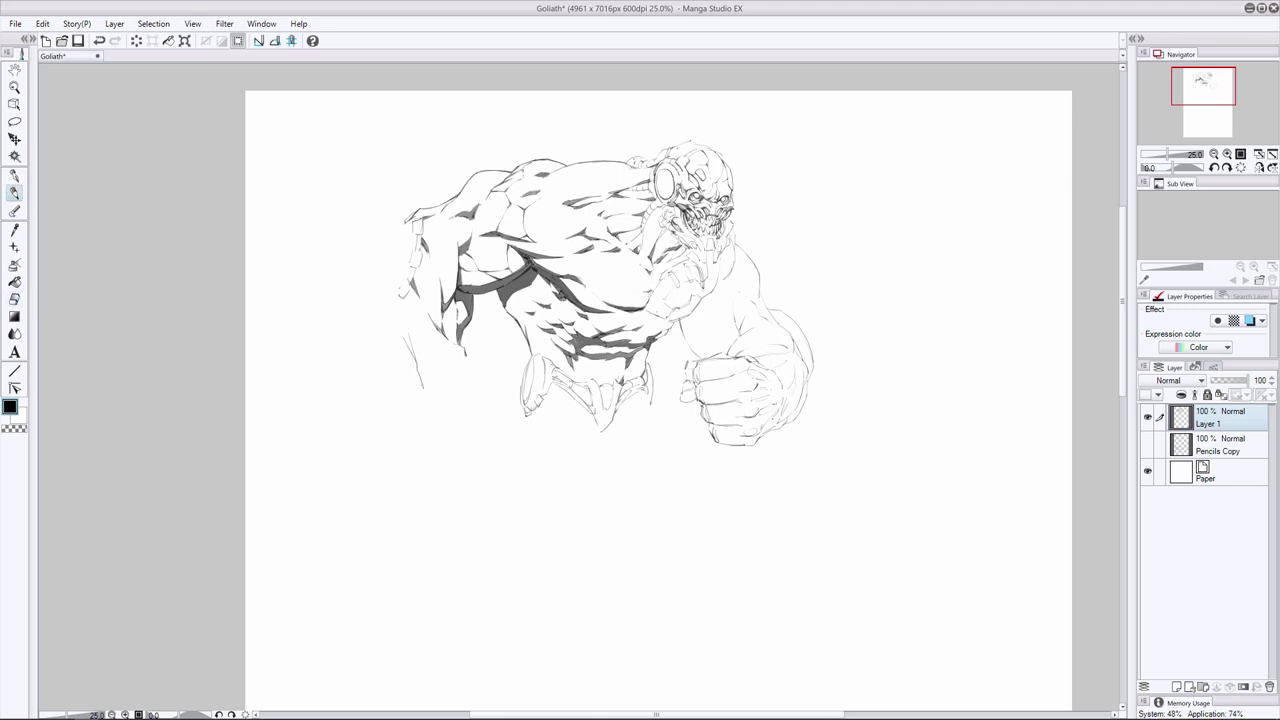
key("e")
key("p")
key("e")
key("p")
key("e")
key("p")
key("e")
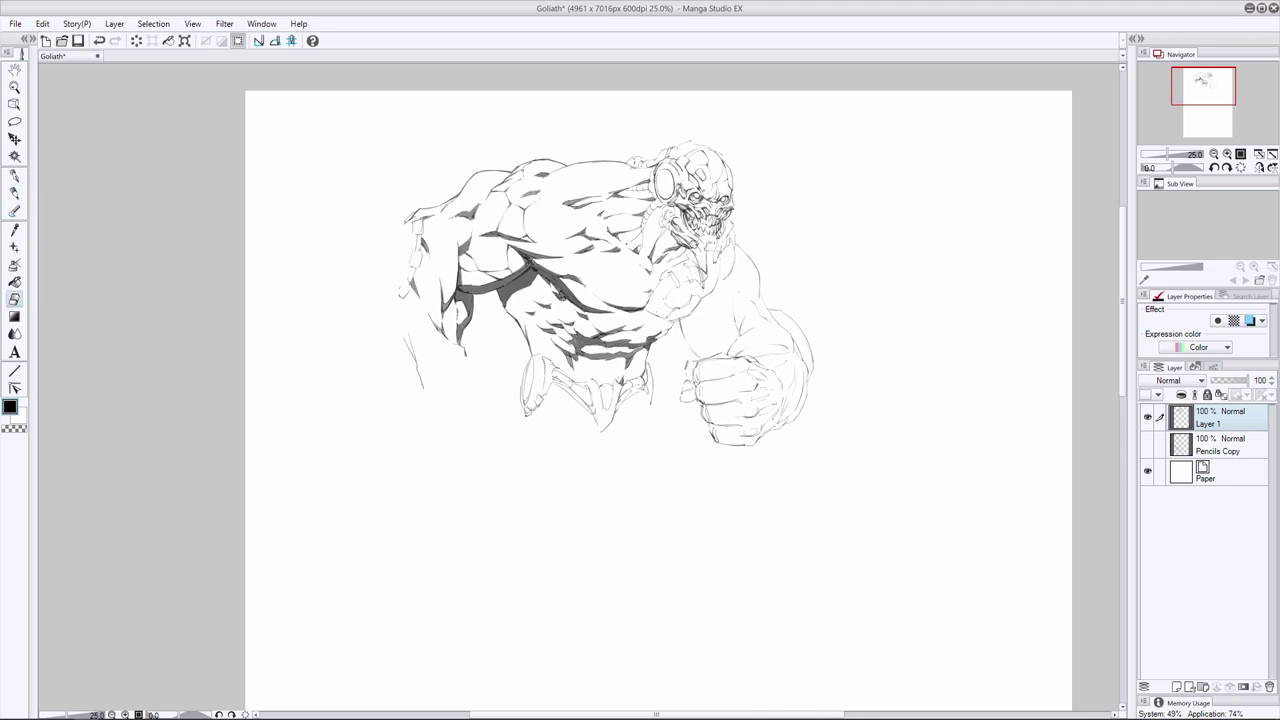
Try a contour line along the underside of the chin
key("p")
mouse_move(691, 241)
left_mouse_down()
mouse_move(712, 275)
mouse_move(718, 256)
left_mouse_up()
key("ctrl+z")
key("ctrl+z")
Redraw the mechanical chin piece below the teeth and erase stray lines on the jaw's far side
key("e")
key("p")
left_click(16, 301)
left_click(18, 191)
key("e")
key("p")
key("e")
key("p")
key("e")
left_click_drag(716, 234, 728, 248)
key("p")
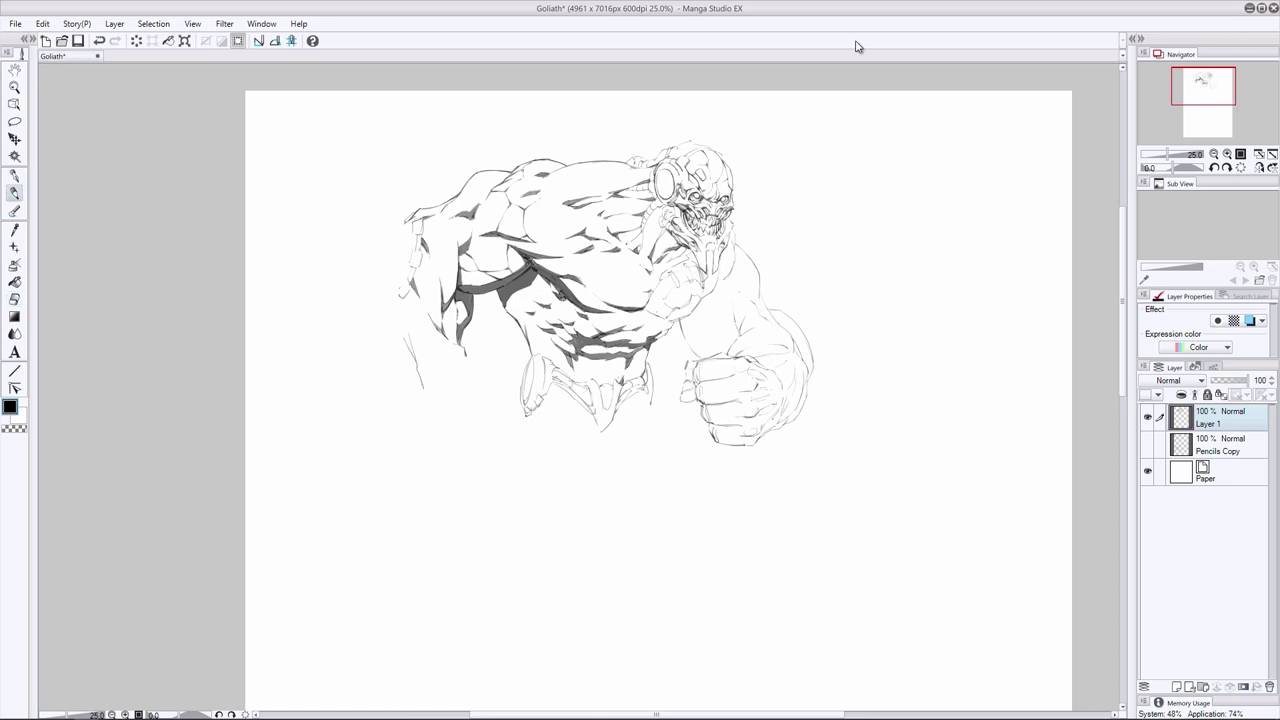
Erase the rough lines at the jaw hinge below the ear piece and redraw the hinge
key("e")
left_click_drag(664, 212, 676, 228)
key("p")
key("e")
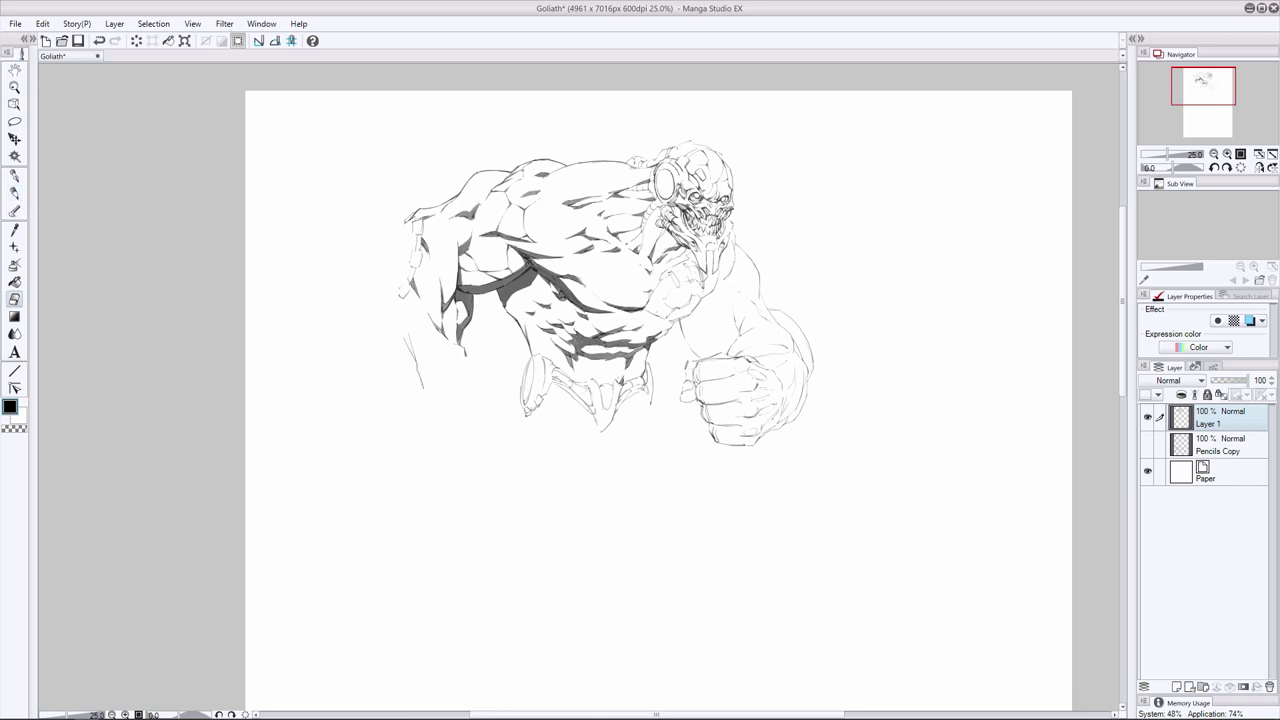
Try short lines at the jaw hinge and across the ear piece
key("p")
key("ctrl+z")
left_click_drag(662, 211, 673, 213)
key("ctrl+z")
left_click_drag(659, 172, 675, 172)
key("ctrl+z")
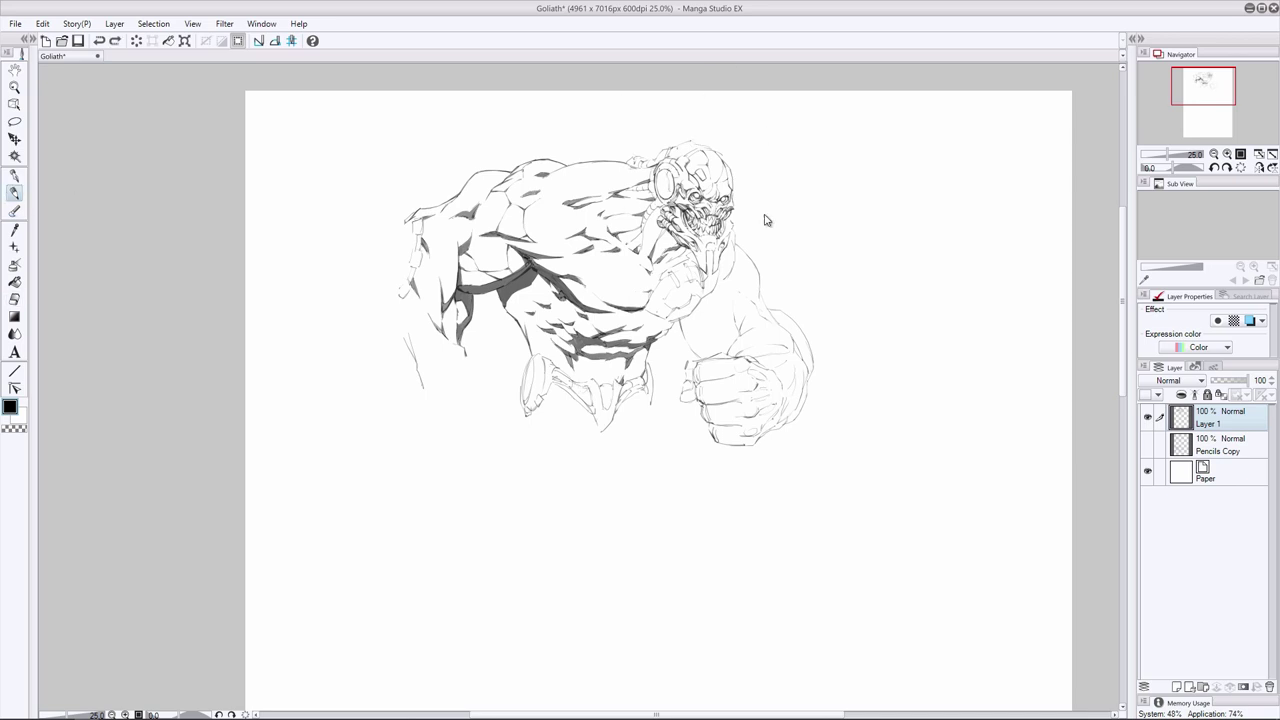
Draw a line across the teeth, compare it with undo and redo, and stroke the far side of the jaw
left_click_drag(714, 219, 700, 219)
key("ctrl+z")
key("ctrl+y")
key("ctrl+z")
key("ctrl+y")
mouse_move(733, 225)
left_mouse_down()
mouse_move(711, 273)
mouse_move(716, 248)
mouse_move(690, 267)
mouse_move(716, 246)
left_mouse_up()
Rework the far side of the jaw, undoing the last two strokes and erasing stray lines
key("e")
left_click(16, 194)
key("ctrl+z")
key("ctrl+z")
key("e")
left_click(18, 194)
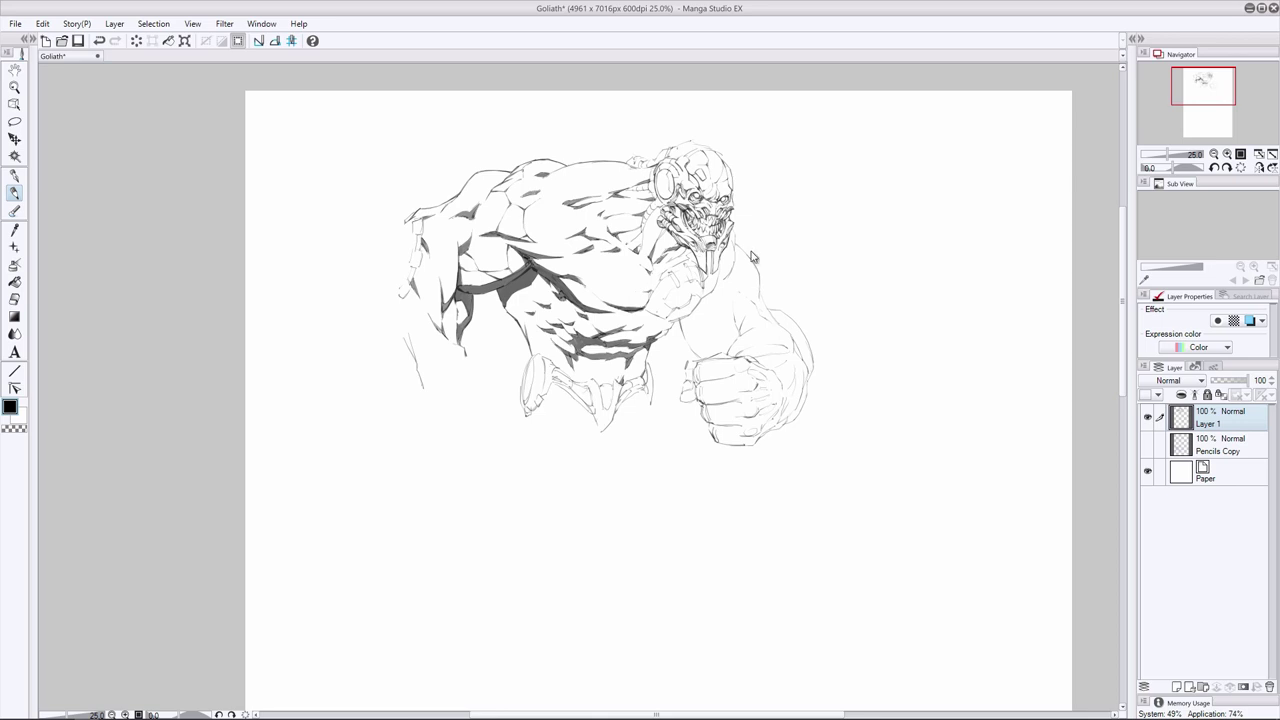
Undo the last stroke, pencil the neck line below the ear piece, and erase the rough lines behind the head
key("ctrl+z")
left_click(15, 299)
key("p")
left_click_drag(652, 202, 640, 247)
left_click(8, 303)
left_click_drag(637, 192, 642, 186)
left_click(8, 190)
Touch up the neck cables behind the ear piece and erase marks by the near eye, undoing one stroke
key("e")
key("p")
key("e")
key("ctrl+z")
left_click_drag(694, 191, 691, 193)
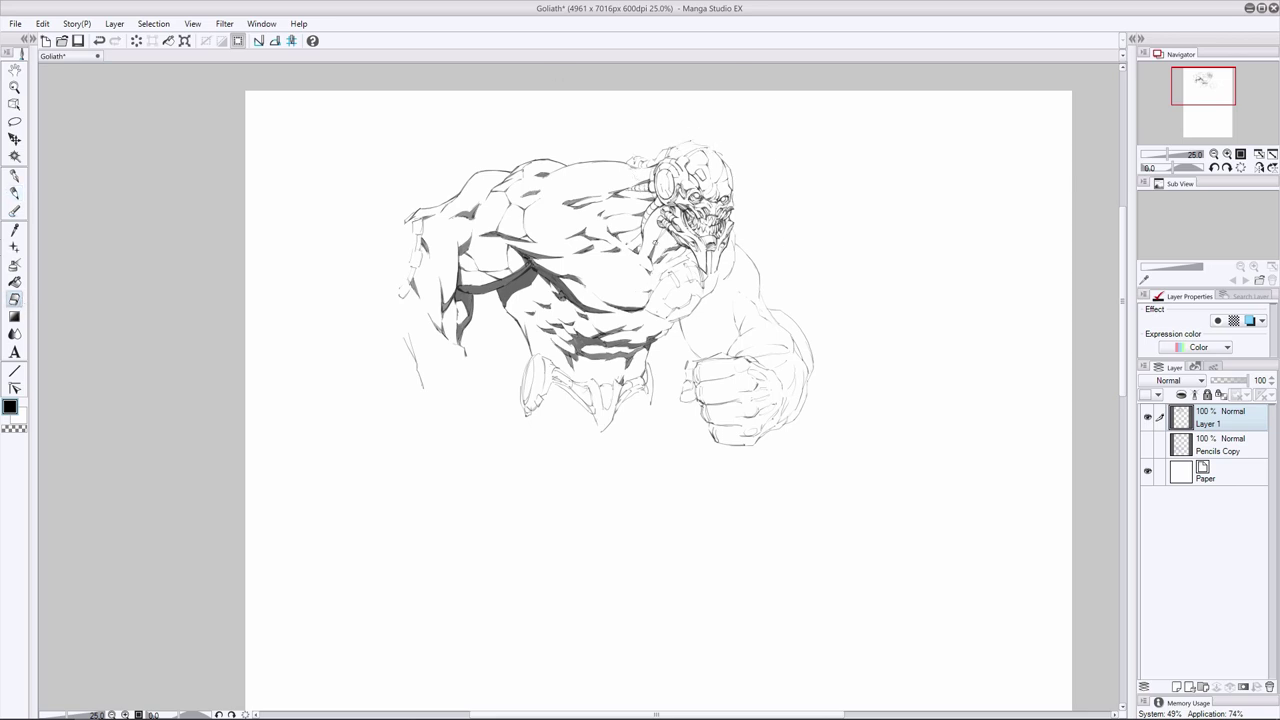
Refine the brow and far cheek edge with alternating pencil and eraser strokes, and save the Goliath file
key("p")
key("e")
key("p")
key("e")
key("p")
key("e")
key("p")
key("e")
key("p")
key("e")
key("ctrl+s")
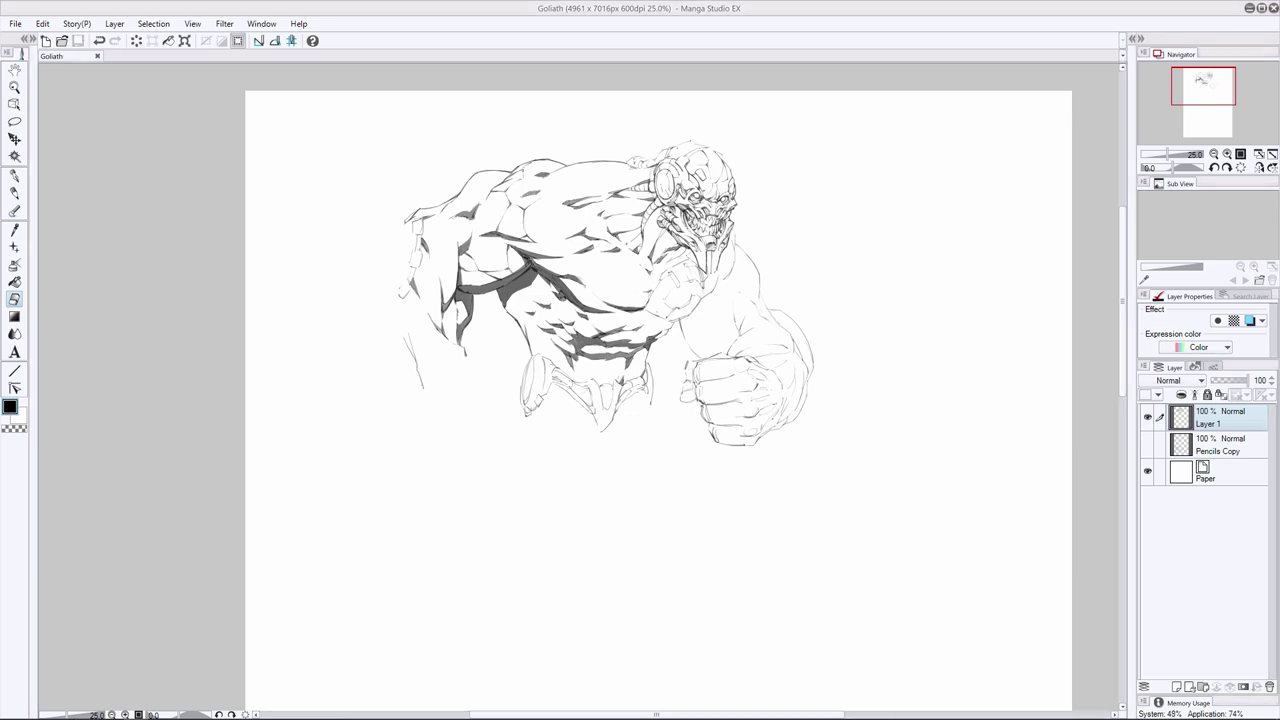
Compare the face with and without the latest pencil stroke by repeated undo and redo
key("p")
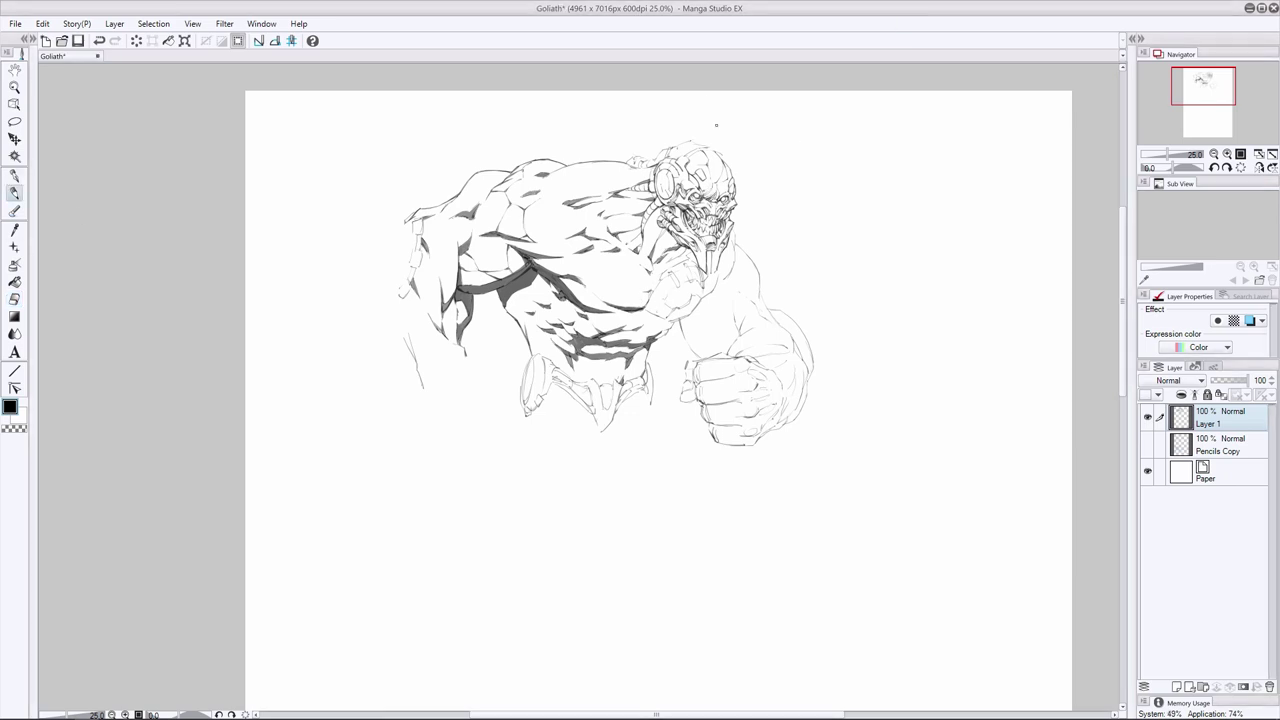
key("ctrl+z")
key("ctrl+y")
key("ctrl+z")
key("ctrl+y")
key("ctrl+z")
key("ctrl+y")
key("ctrl+z")
key("ctrl+y")
Sketch short lines above the far brow, undoing weak strokes and erasing around them
left_click_drag(719, 182, 727, 191)
key("e")
key("p")
key("ctrl+z")
left_click_drag(720, 181, 726, 190)
key("ctrl+z")
key("e")
key("p")
Draw the far edge of the forehead and erase the old skull lines above it
left_click_drag(726, 167, 731, 183)
key("e")
key("p")
key("e")
left_click_drag(730, 170, 722, 158)
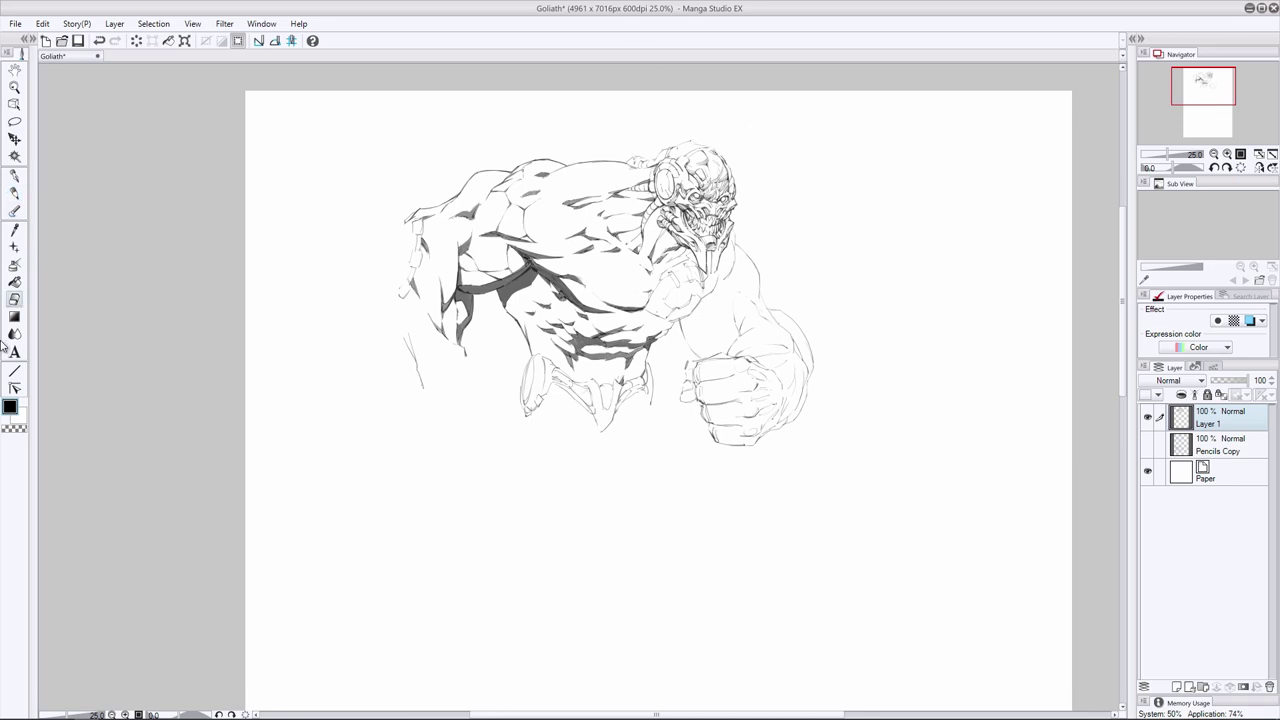
Pencil the skull's top contour down to the ear piece and add plate lines across the near temple
key("p")
mouse_move(690, 146)
left_mouse_down()
mouse_move(643, 166)
mouse_move(666, 162)
left_mouse_up()
left_click_drag(704, 151, 677, 187)
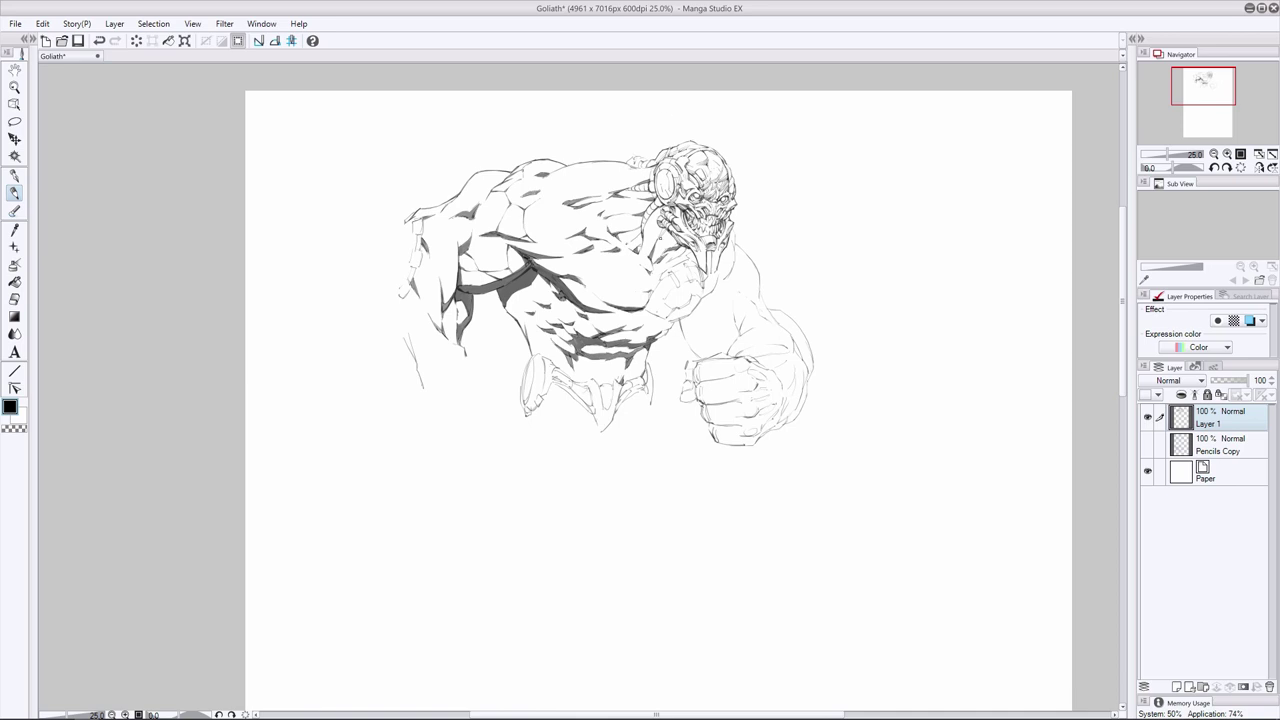
Clean up the head lines and add strokes on the chin piece and inside the ear piece
left_click(16, 300)
left_click(14, 192)
mouse_move(710, 250)
left_mouse_down()
mouse_move(713, 273)
mouse_move(698, 271)
left_mouse_up()
left_click_drag(678, 167, 676, 183)
Show the Pencils Copy layer to check the head against the blue rough, and hide it again
left_click(1148, 444)
key("e")
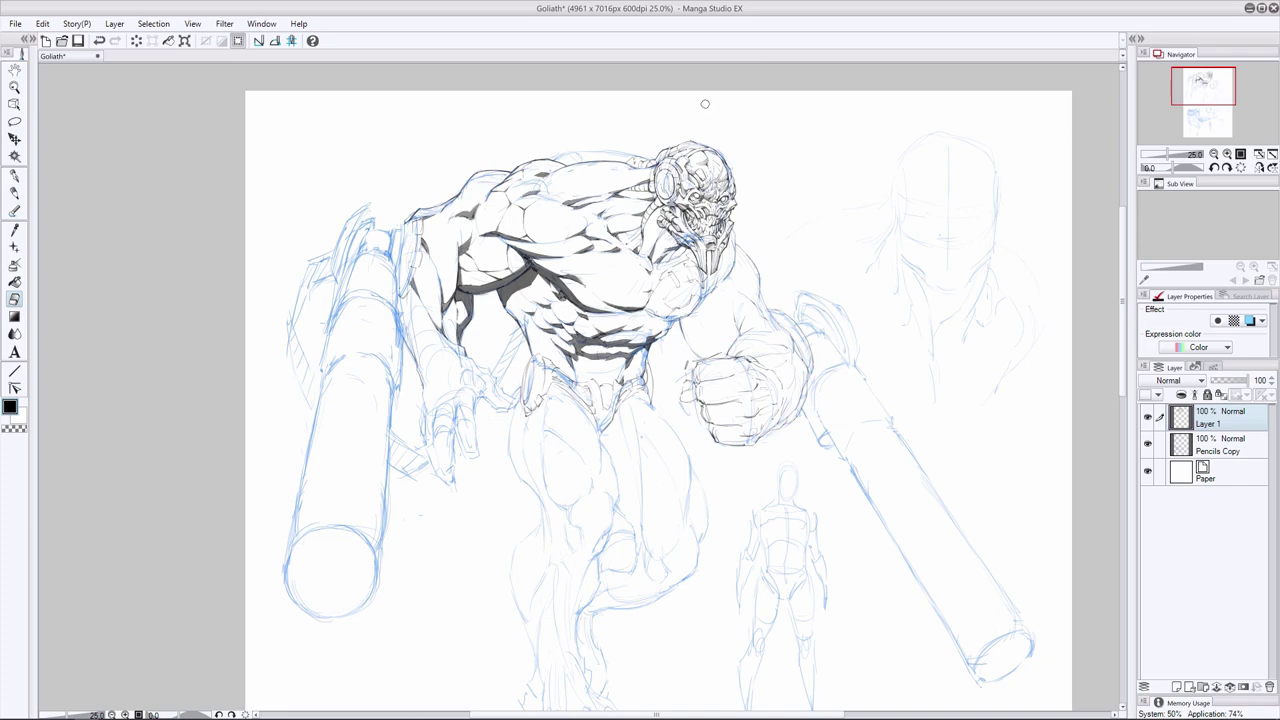
key("p")
left_click(1148, 444)
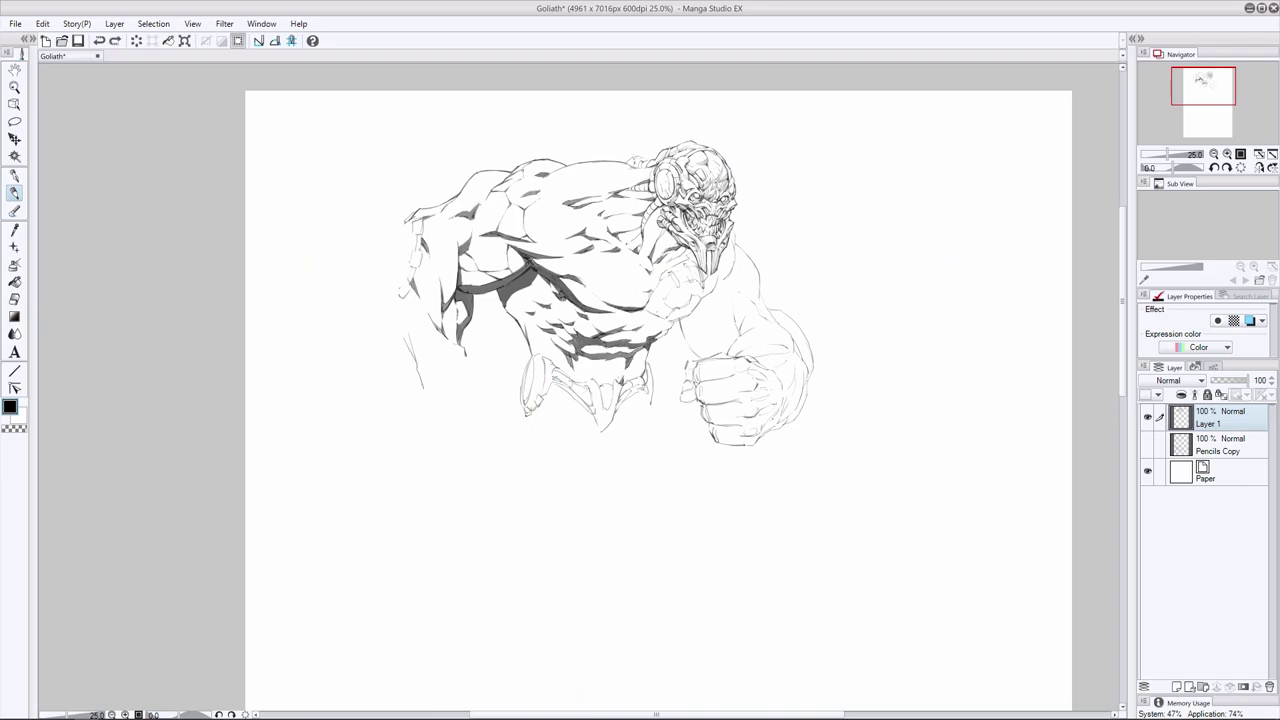
Show the Pencils Copy layer and fit the whole page in view
left_click(1148, 444)
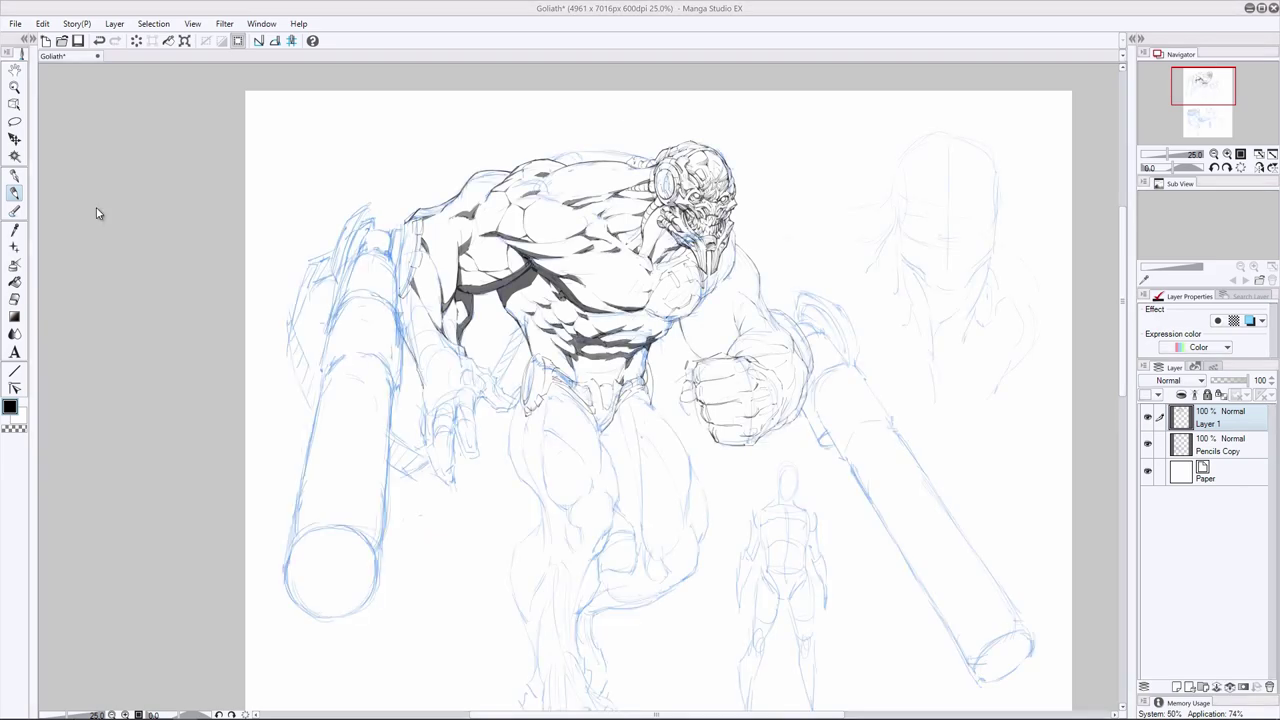
scroll(580, 387, "down", 1)
key("ctrl+minus")
scroll(619, 330, "down", 1)
key("ctrl+0")
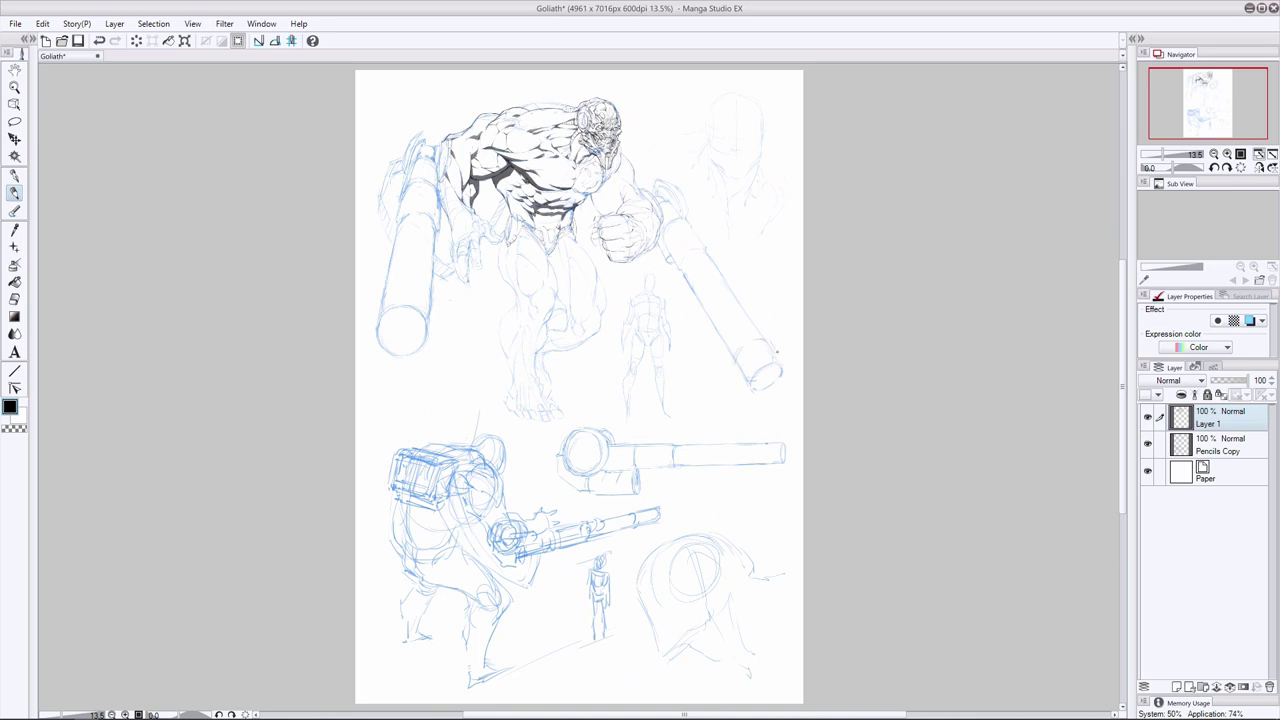
mouse_move(745, 363)
left_mouse_down()
mouse_move(733, 379)
mouse_move(769, 337)
mouse_move(712, 322)
left_mouse_up()
left_click_drag(742, 283, 698, 323)
key("ctrl+z")
key("ctrl+z")
key("ctrl+z")
key("ctrl+z")
key("ctrl+z")
Sketch a band around the middle of the right-hand gun and a cluster of barrel openings at its muzzle on Layer 1
mouse_move(734, 298)
left_mouse_down()
mouse_move(732, 286)
mouse_move(739, 299)
left_mouse_up()
mouse_move(714, 284)
left_mouse_down()
mouse_move(699, 305)
mouse_move(738, 294)
left_mouse_up()
key("e")
key("p")
mouse_move(768, 369)
left_mouse_down()
mouse_move(766, 386)
mouse_move(754, 366)
left_mouse_up()
mouse_move(756, 368)
left_mouse_down()
mouse_move(746, 384)
mouse_move(768, 368)
left_mouse_up()
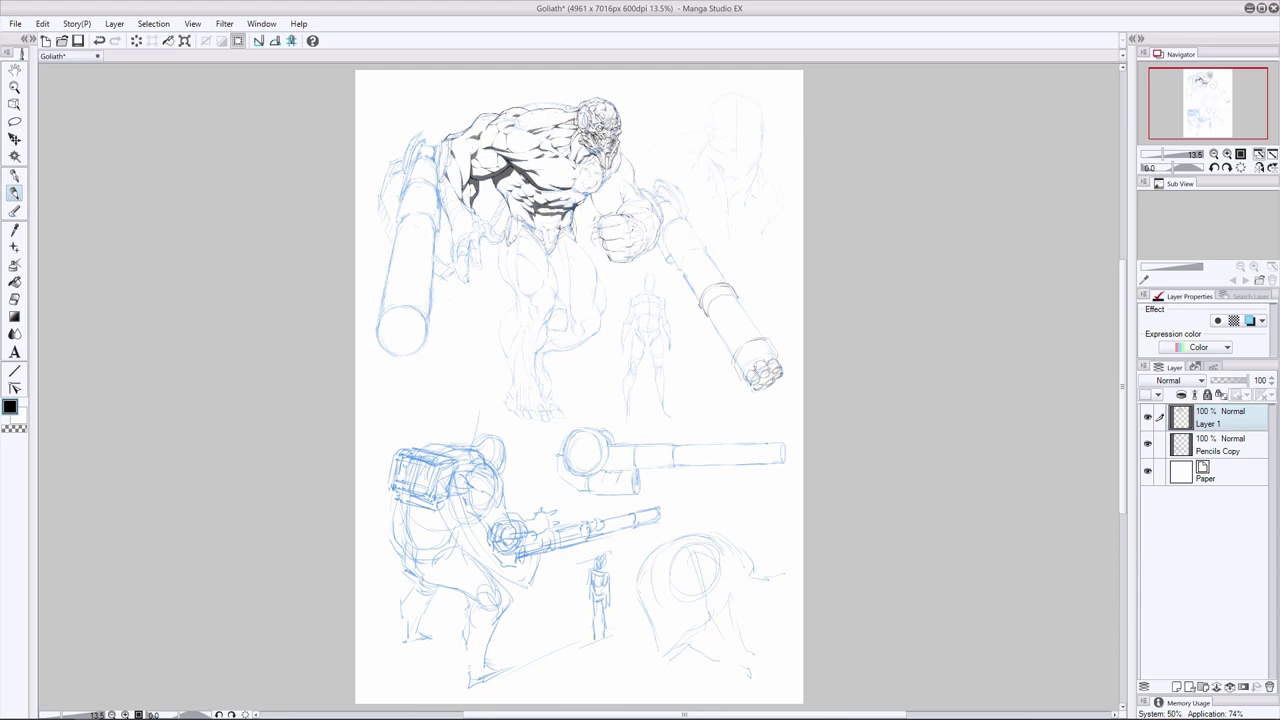
Sketch the long parallel barrels of the right-hand gun on both sides of the middle band, up to a rear collar
left_click_drag(737, 298, 752, 323)
key("e")
key("p")
mouse_move(752, 322)
left_mouse_down()
mouse_move(762, 339)
mouse_move(695, 276)
mouse_move(682, 294)
left_mouse_up()
key("e")
key("p")
left_click_drag(711, 249, 697, 261)
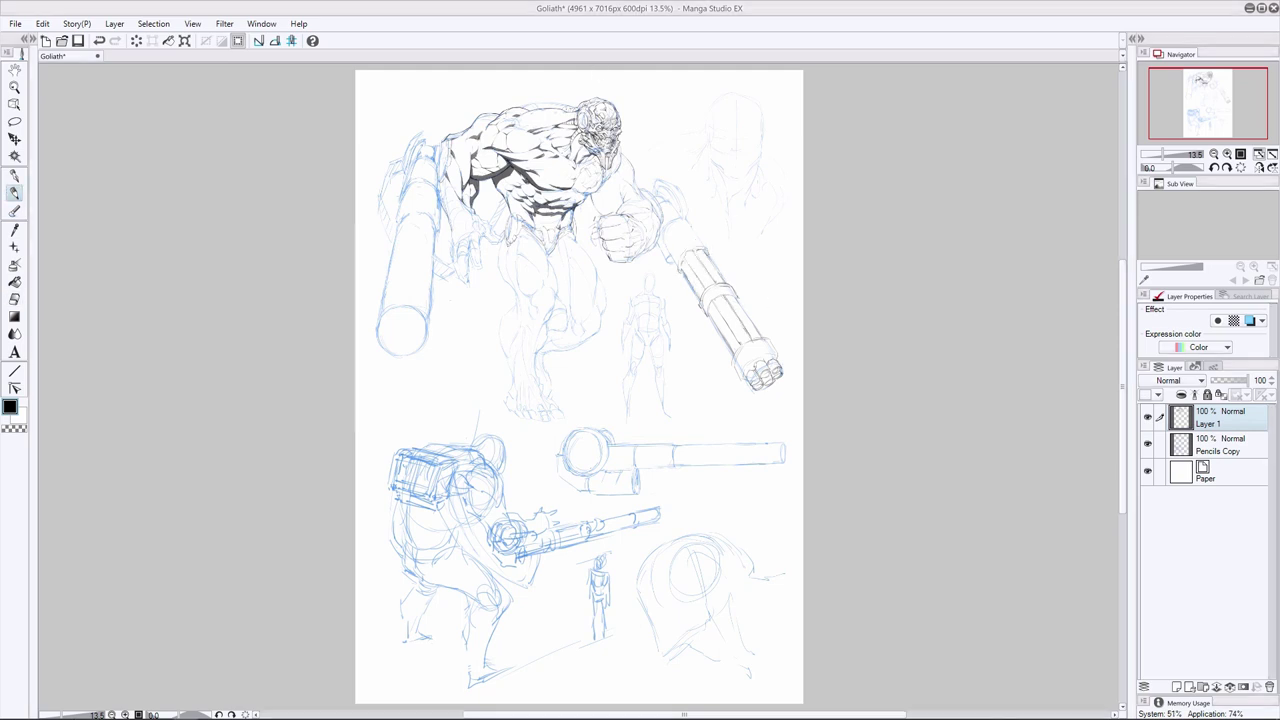
Sketch the rear housing of the right-hand gun where it meets the clenched fist's forearm
left_click(15, 195)
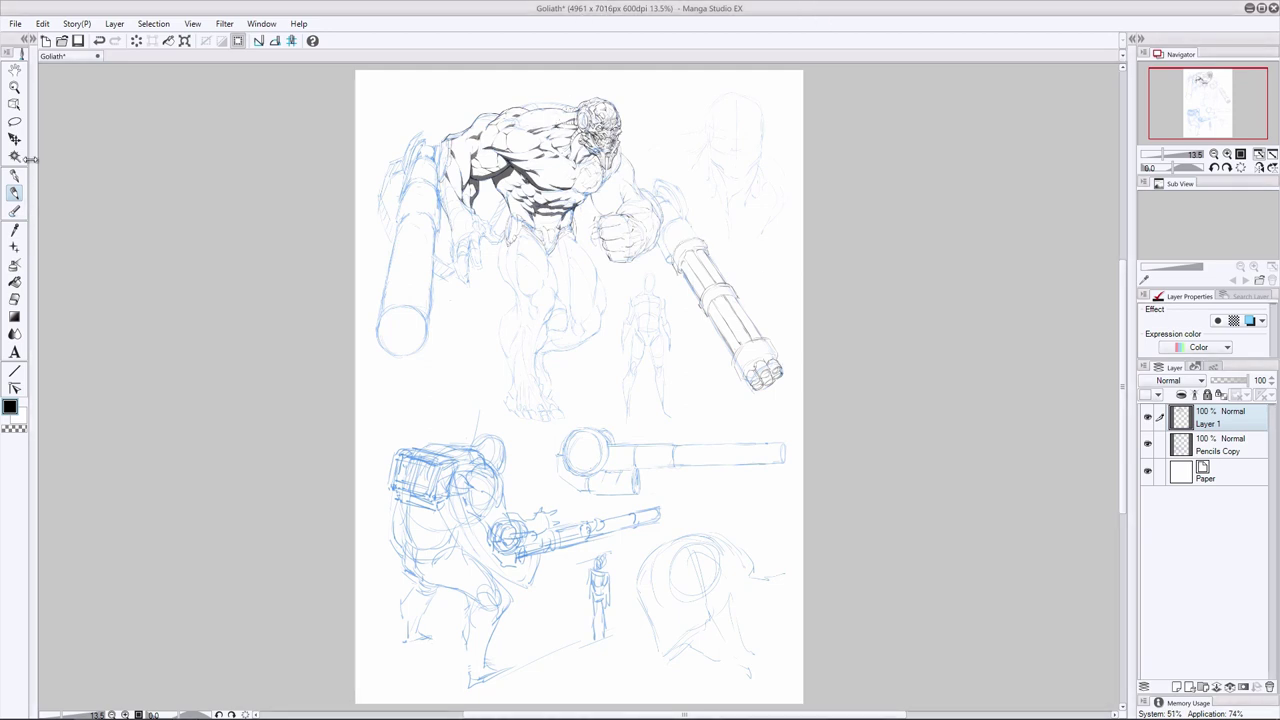
left_click_drag(675, 219, 663, 235)
mouse_move(665, 247)
left_mouse_down()
mouse_move(673, 261)
mouse_move(703, 241)
mouse_move(661, 197)
left_mouse_up()
mouse_move(666, 249)
left_mouse_down()
mouse_move(670, 274)
mouse_move(653, 275)
left_mouse_up()
key("ctrl+z")
key("e")
key("p")
key("ctrl+z")
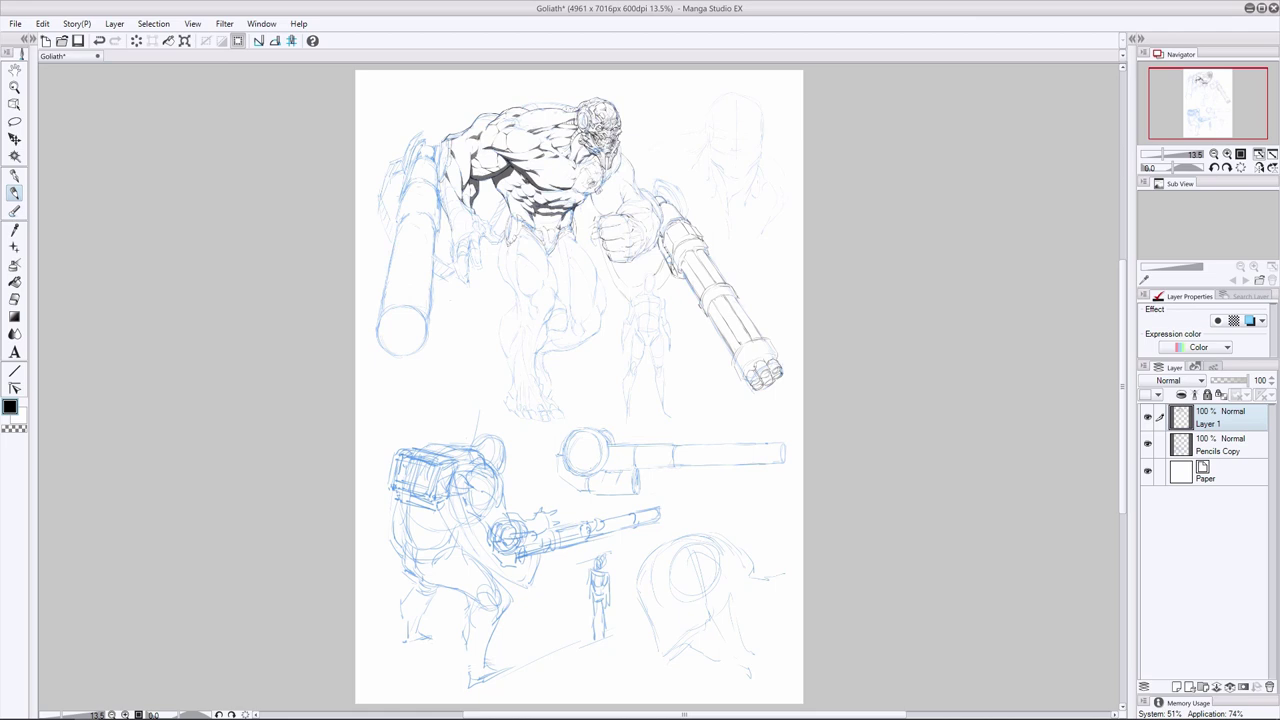
Sketch the central plate of the waist armour below the abdomen
key("e")
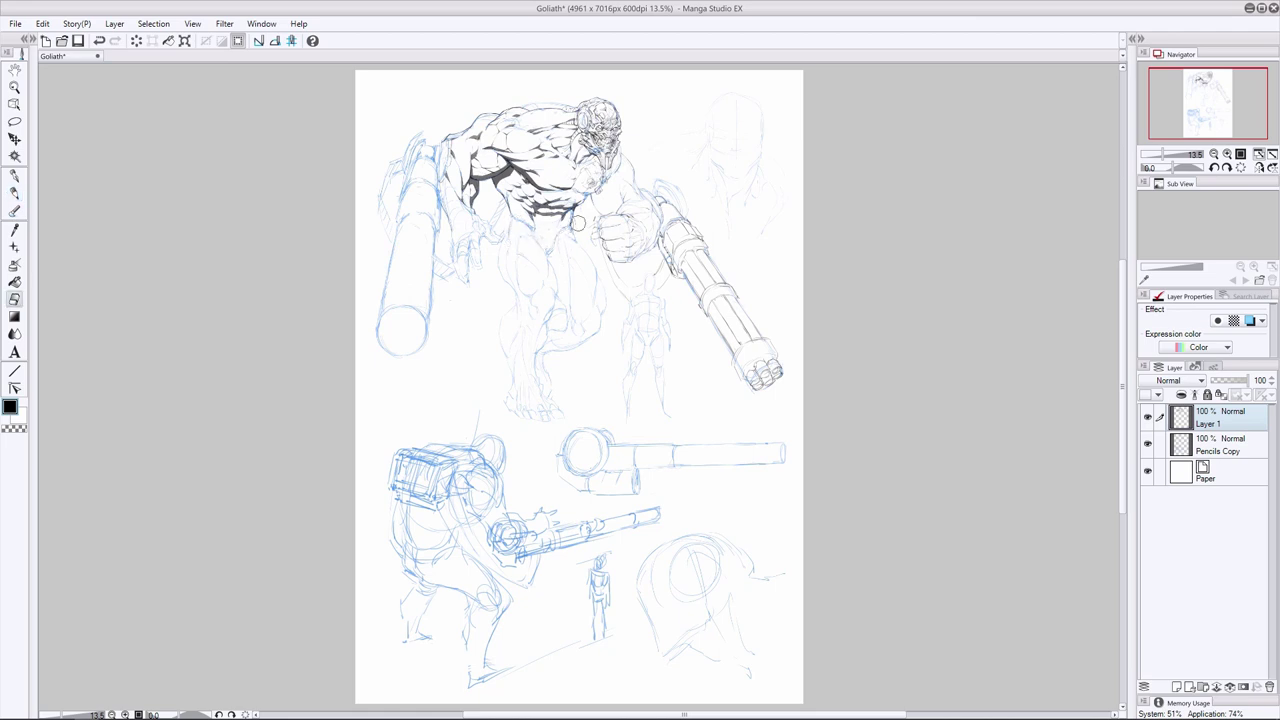
key("p")
left_click_drag(535, 231, 547, 241)
left_click_drag(563, 227, 543, 231)
left_click_drag(531, 229, 527, 221)
mouse_move(513, 219)
left_mouse_down()
mouse_move(557, 247)
mouse_move(561, 237)
mouse_move(521, 226)
left_mouse_up()
key("ctrl+z")
key("e")
key("p")
left_click_drag(563, 219, 551, 227)
mouse_move(536, 218)
left_mouse_down()
mouse_move(558, 228)
mouse_move(548, 239)
left_mouse_up()
left_click_drag(539, 235, 551, 257)
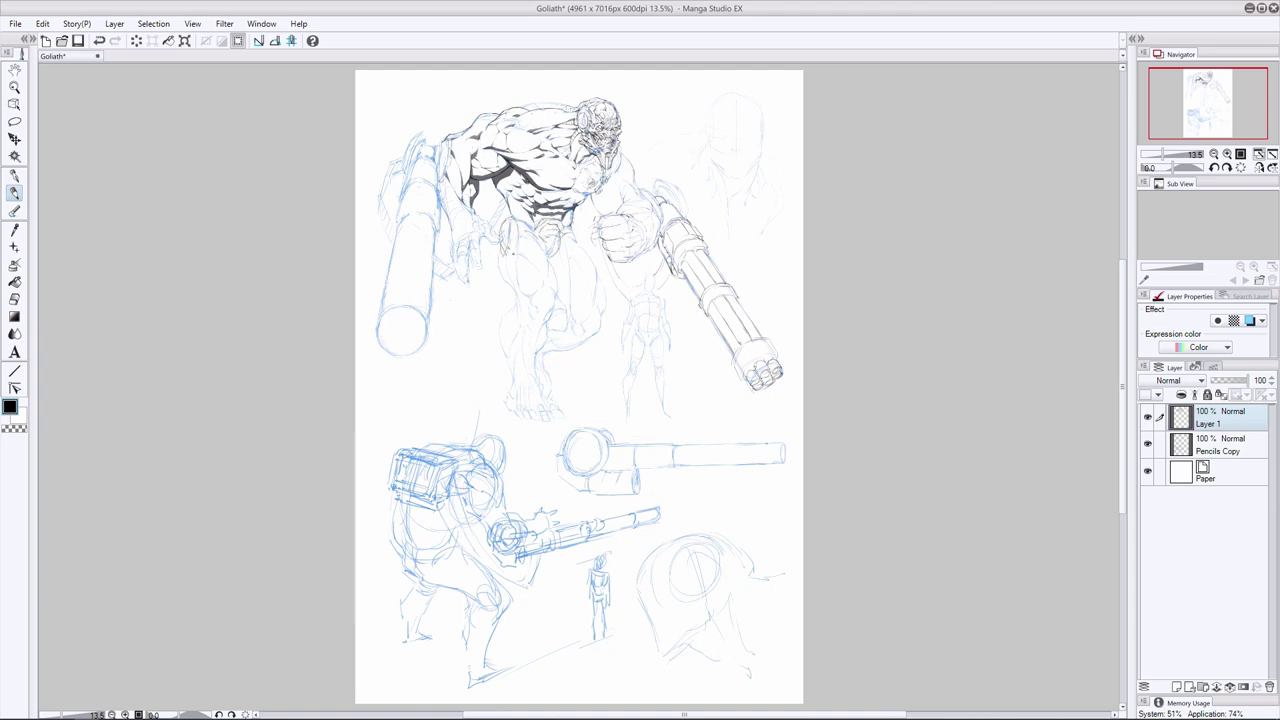
Clean up and redraw the rounded hip plate on the left side of the waist armour
key("e")
left_click_drag(510, 228, 509, 251)
mouse_move(549, 229)
left_mouse_down()
mouse_move(553, 240)
mouse_move(503, 255)
left_mouse_up()
key("p")
mouse_move(503, 231)
left_mouse_down()
mouse_move(511, 217)
mouse_move(507, 261)
left_mouse_up()
mouse_move(500, 228)
left_mouse_down()
mouse_move(507, 260)
mouse_move(510, 212)
left_mouse_up()
key("ctrl+z")
left_click_drag(510, 158, 518, 167)
key("e")
key("p")
Refine the belt plates across the waist armour and sketch the hip plate on its right side
mouse_move(522, 233)
left_mouse_down()
mouse_move(520, 247)
mouse_move(562, 233)
mouse_move(549, 225)
mouse_move(514, 254)
mouse_move(519, 237)
mouse_move(504, 258)
mouse_move(538, 246)
left_mouse_up()
key("e")
key("p")
key("e")
key("p")
mouse_move(538, 236)
left_mouse_down()
mouse_move(546, 250)
mouse_move(512, 242)
mouse_move(572, 243)
left_mouse_up()
mouse_move(578, 225)
left_mouse_down()
mouse_move(581, 245)
mouse_move(524, 229)
mouse_move(579, 249)
mouse_move(557, 237)
left_mouse_up()
key("e")
key("p")
key("e")
key("p")
key("e")
key("p")
key("e")
Sketch the ring of round barrel openings and the lower barrels of the left-hand gun
left_click(14, 193)
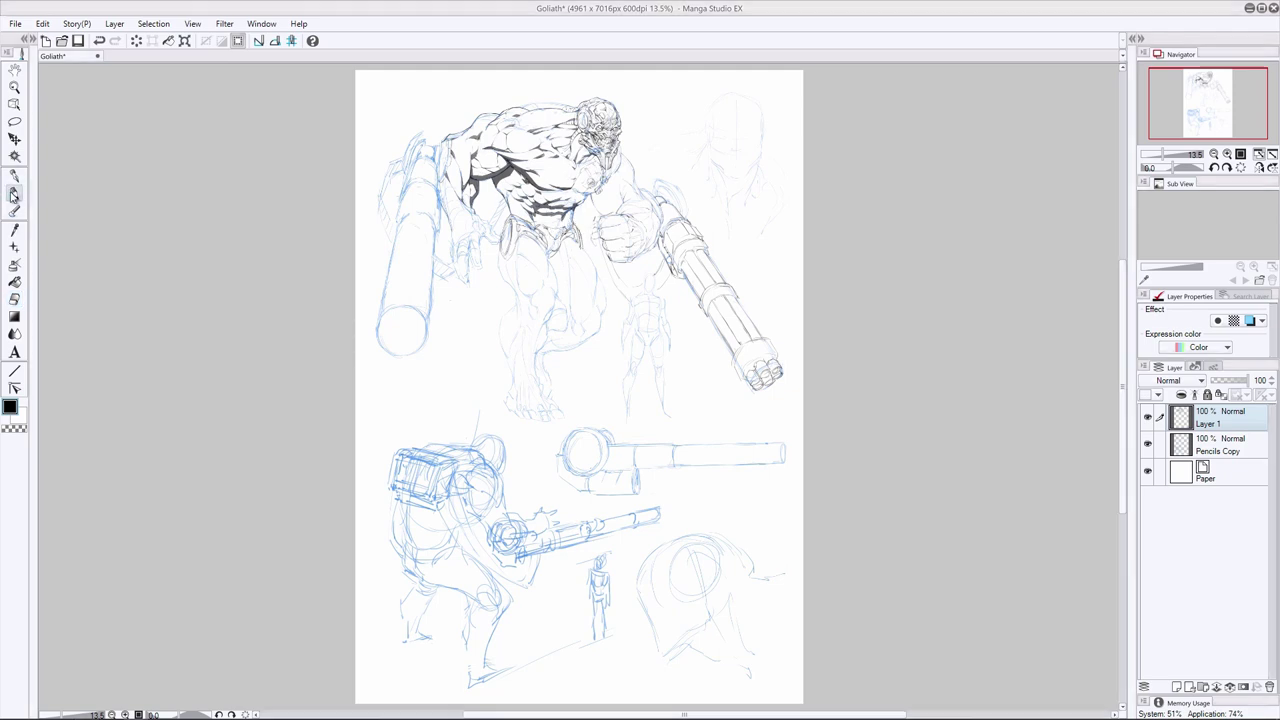
mouse_move(397, 311)
left_mouse_down()
mouse_move(399, 323)
mouse_move(397, 311)
left_mouse_up()
left_click_drag(415, 320, 415, 337)
mouse_move(398, 342)
left_mouse_down()
mouse_move(413, 332)
mouse_move(388, 333)
left_mouse_up()
left_click_drag(387, 334, 414, 352)
left_click_drag(410, 302, 394, 316)
left_click_drag(418, 308, 422, 326)
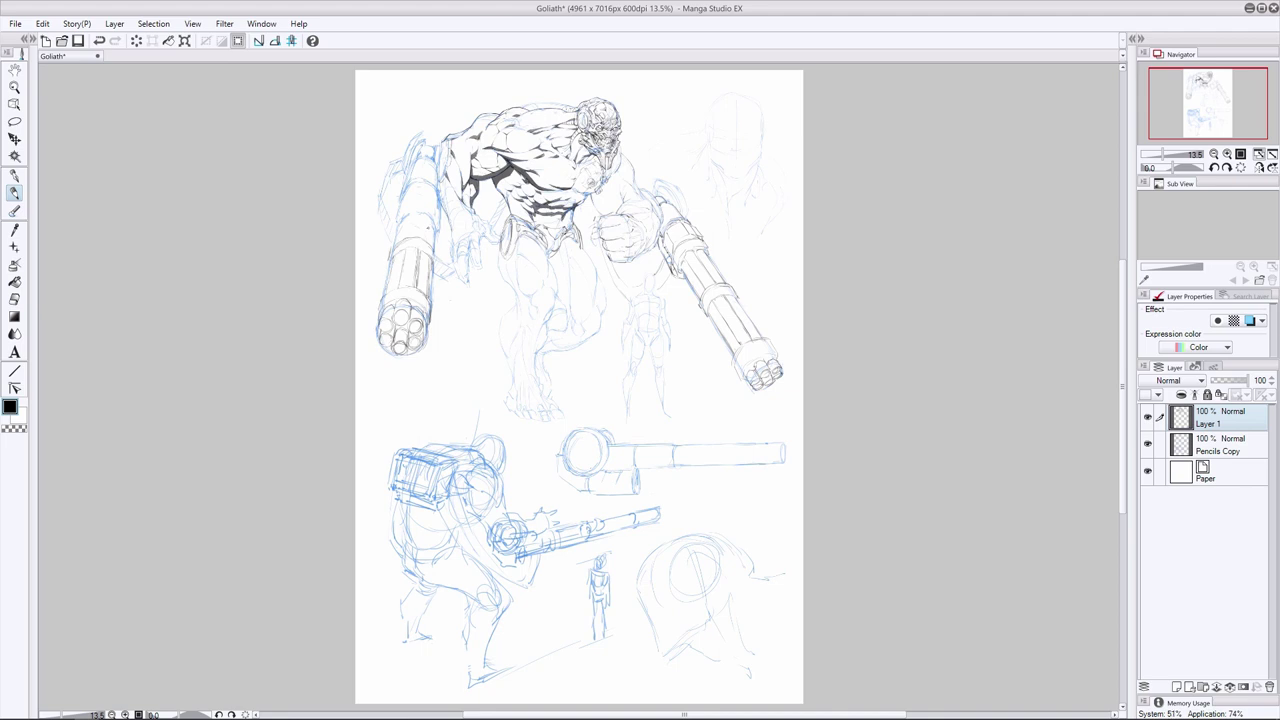
Sketch the middle band, upper barrels and rear housing of the left-hand gun, erasing stray lines
left_click(14, 299)
left_click_drag(407, 201, 421, 192)
left_click(14, 193)
mouse_move(433, 250)
left_mouse_down()
mouse_move(429, 264)
mouse_move(431, 246)
left_mouse_up()
key("e")
left_click_drag(410, 288, 428, 300)
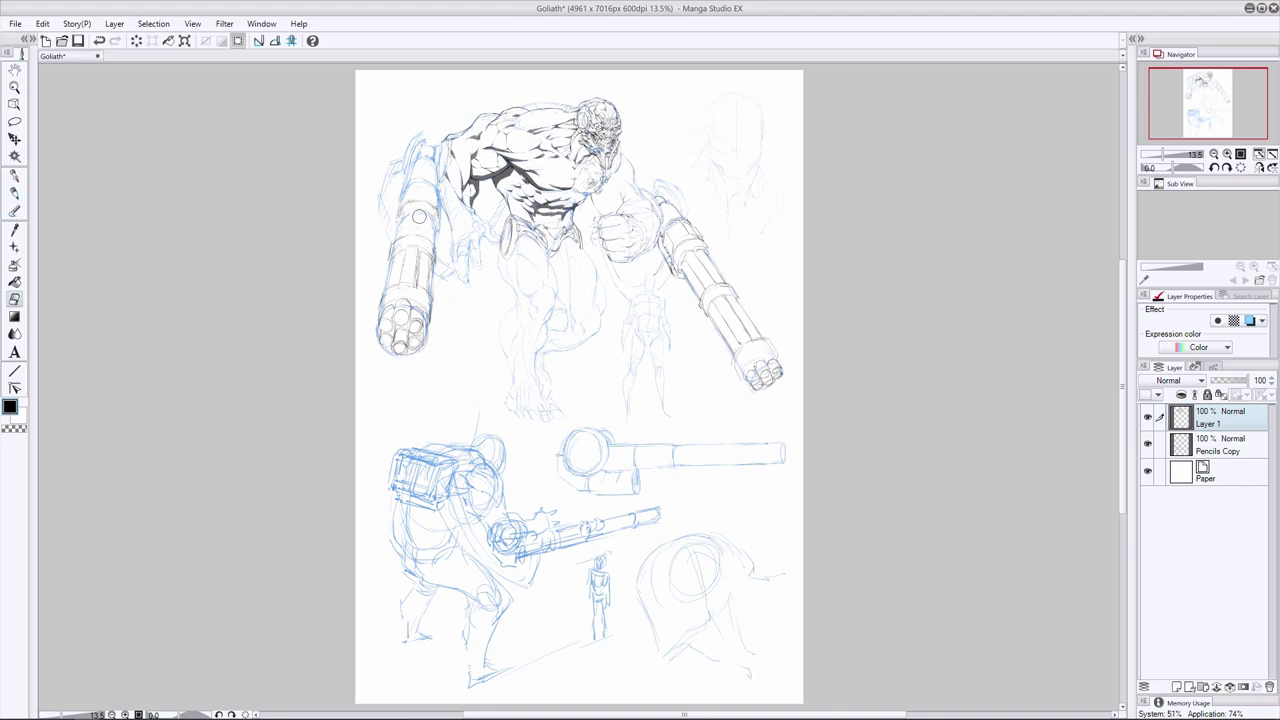
key("p")
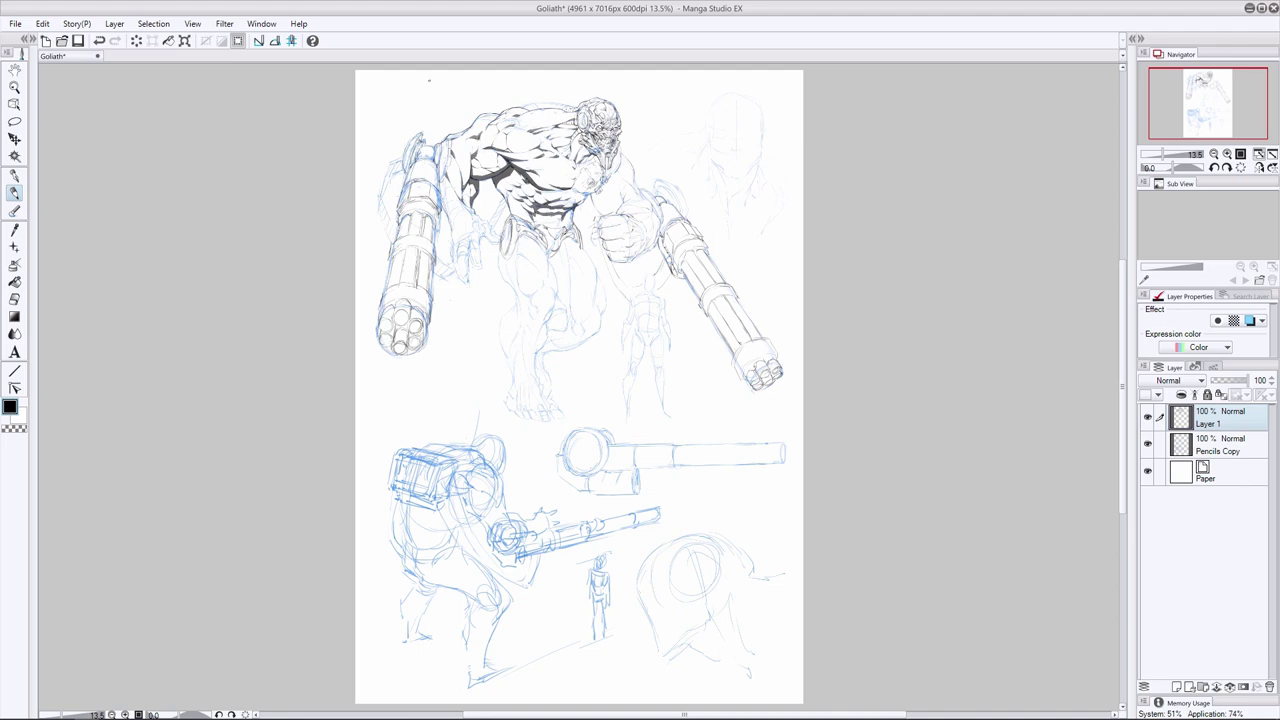
Hide the Pencils Copy layer, display Layer 1 in blue layer colour and add a new layer above it
left_click(1147, 443)
left_click(1147, 443)
key("ctrl+plus")
key("ctrl+plus")
left_click_drag(1204, 112, 1201, 95)
left_click(14, 299)
left_click(1147, 443)
left_click(1250, 321)
left_click(1177, 687)
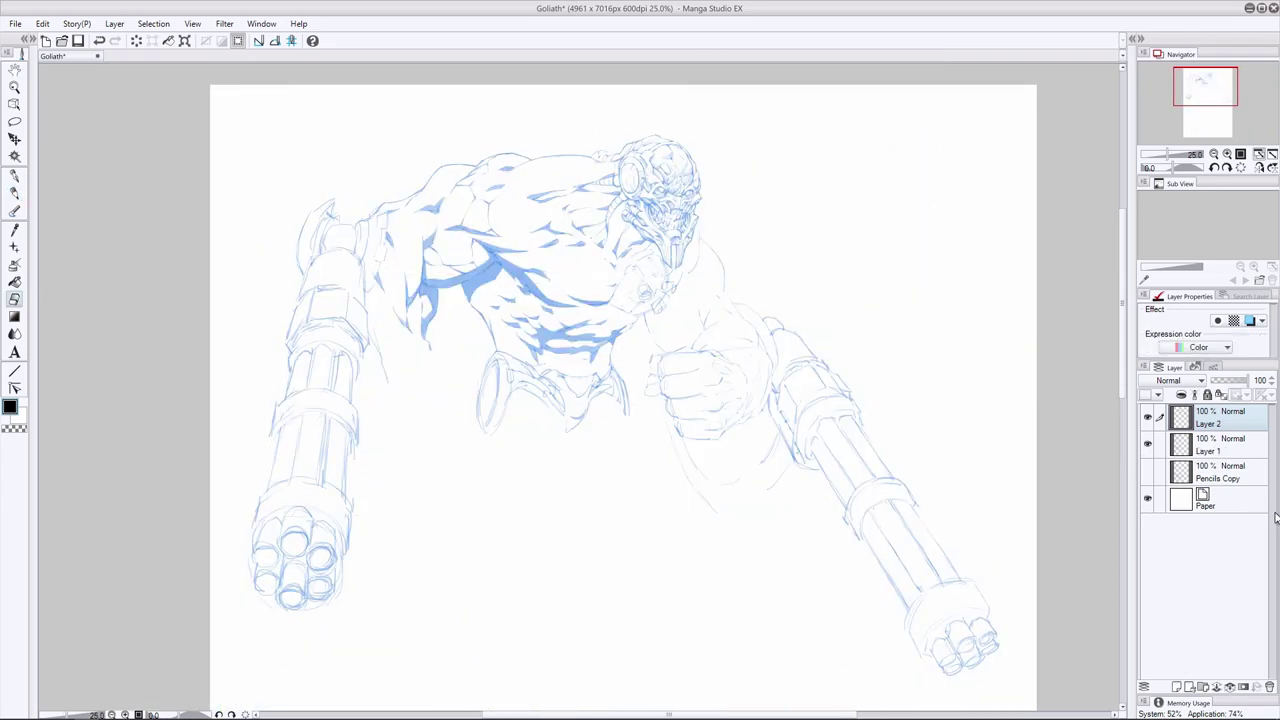
Ink the central belt plates of the waist armour with black shadows on Layer 2
left_click(14, 193)
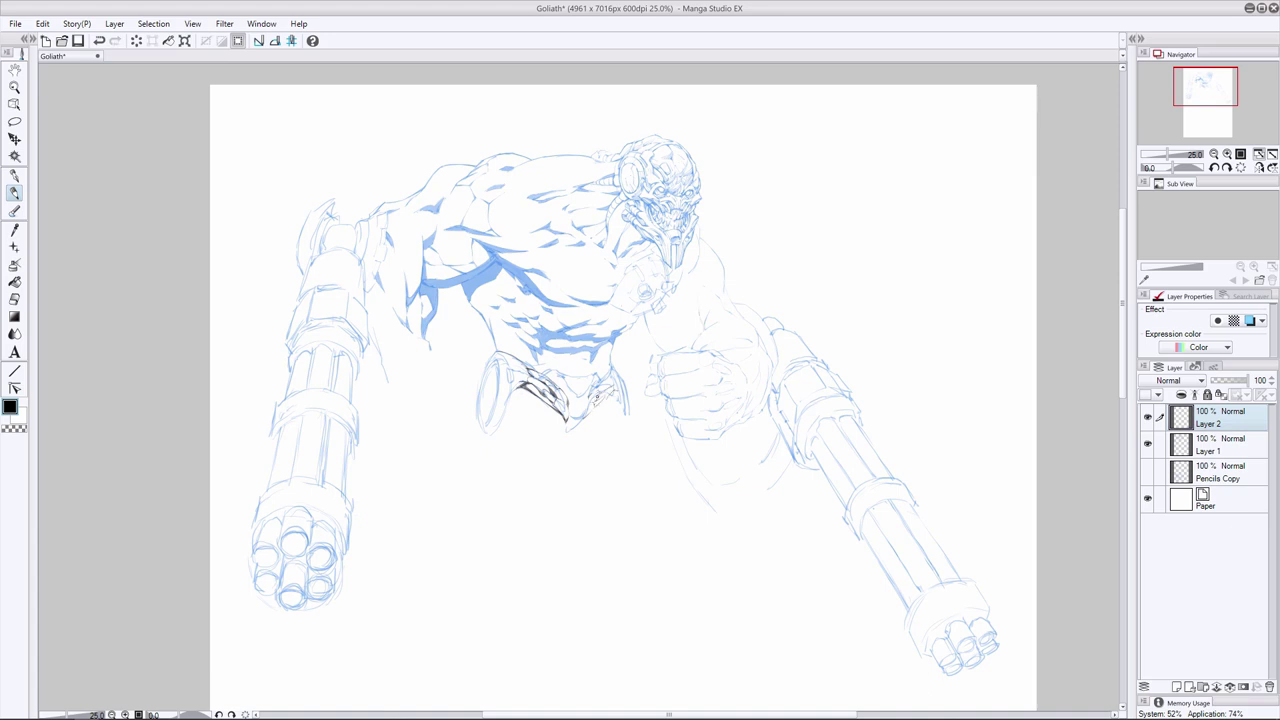
key("ctrl+z")
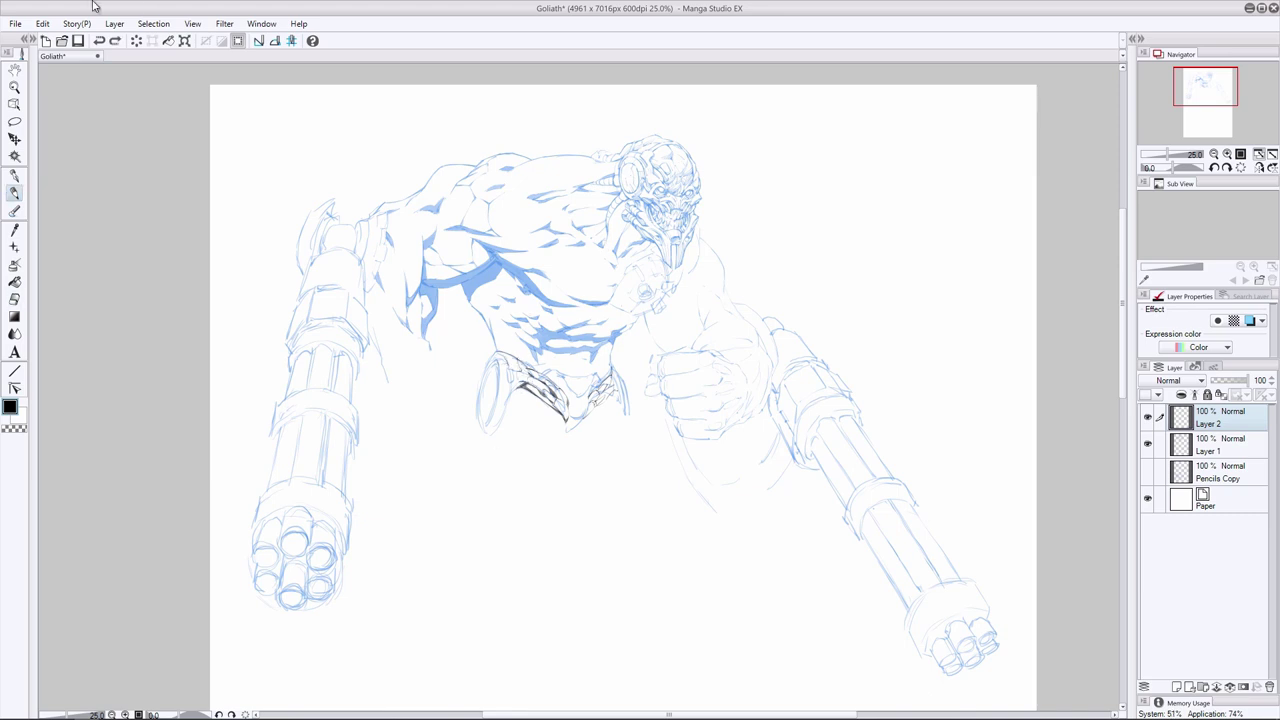
key("e")
key("p")
Check the ink without the Layer 1 sketch and rework the lines on the left hip plate
left_click(1148, 444)
left_click(1148, 444)
key("e")
left_click_drag(505, 358, 514, 372)
key("p")
key("ctrl+z")
left_click_drag(504, 416, 489, 435)
key("ctrl+z")
Show the Pencils Copy layer and erase stray ink at the right side of the waist armour
left_click(1147, 470)
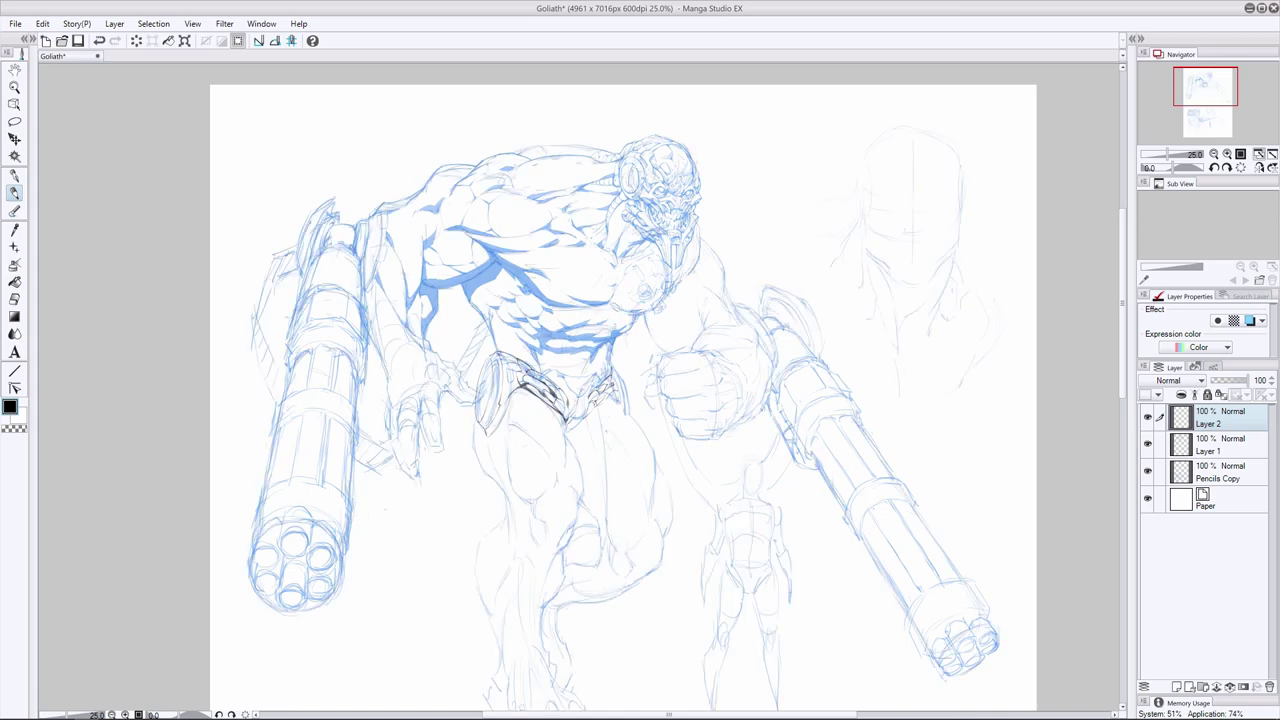
left_click(14, 299)
left_click_drag(608, 386, 613, 386)
Ink the left and right hip plates of the waist armour, alternating pen and eraser to sharpen the lines
left_click(14, 193)
key("e")
key("p")
key("e")
key("p")
key("e")
key("p")
key("e")
key("p")
key("ctrl+z")
key("ctrl+z")
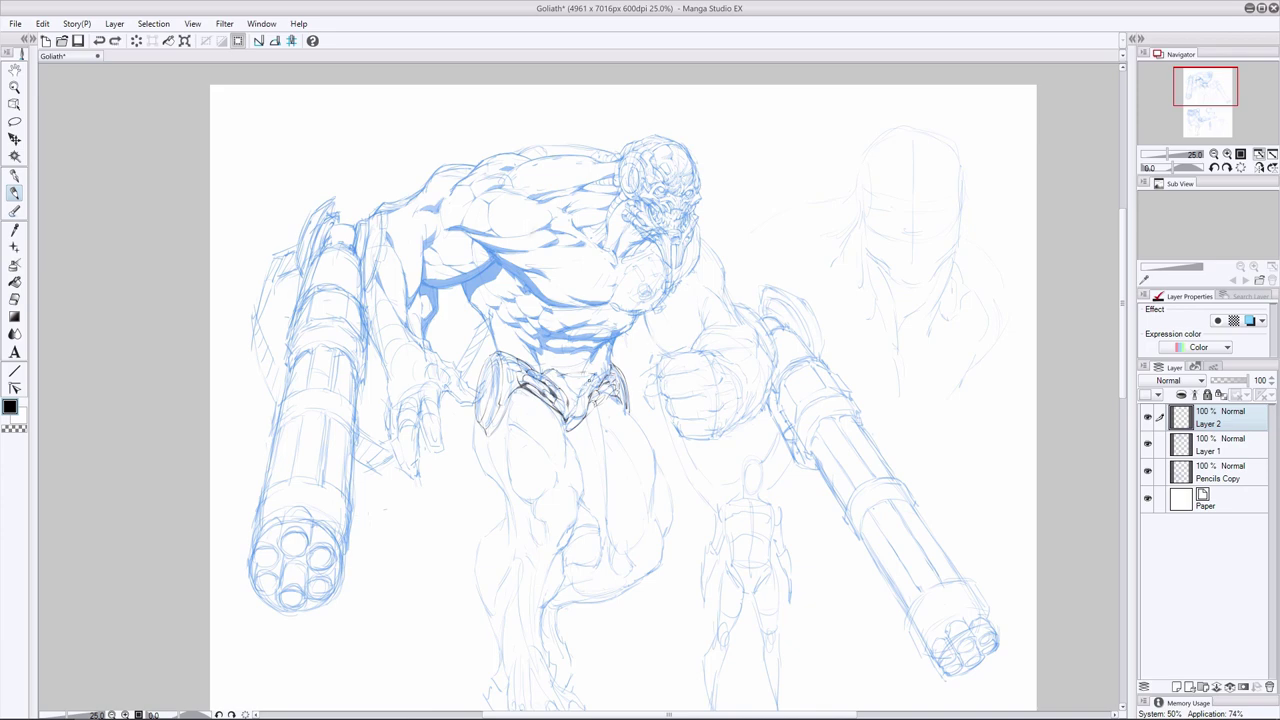
key("ctrl+z")
key("e")
key("p")
Erase the underlying sketch lines around the inked waist armour on the Pencils Copy layer and Layer 1
left_click(1148, 471)
left_click(1148, 471)
left_click(1219, 446)
key("e")
left_click(1217, 473)
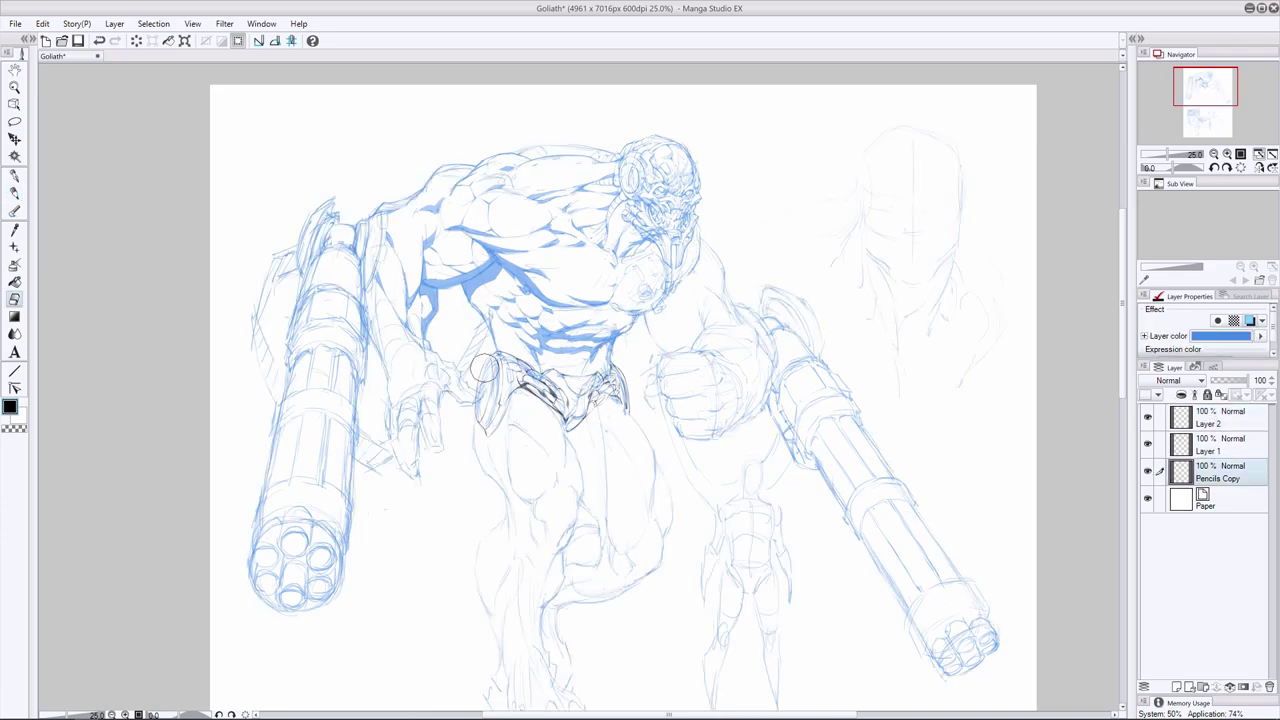
left_click(488, 395, "ctrl+shift")
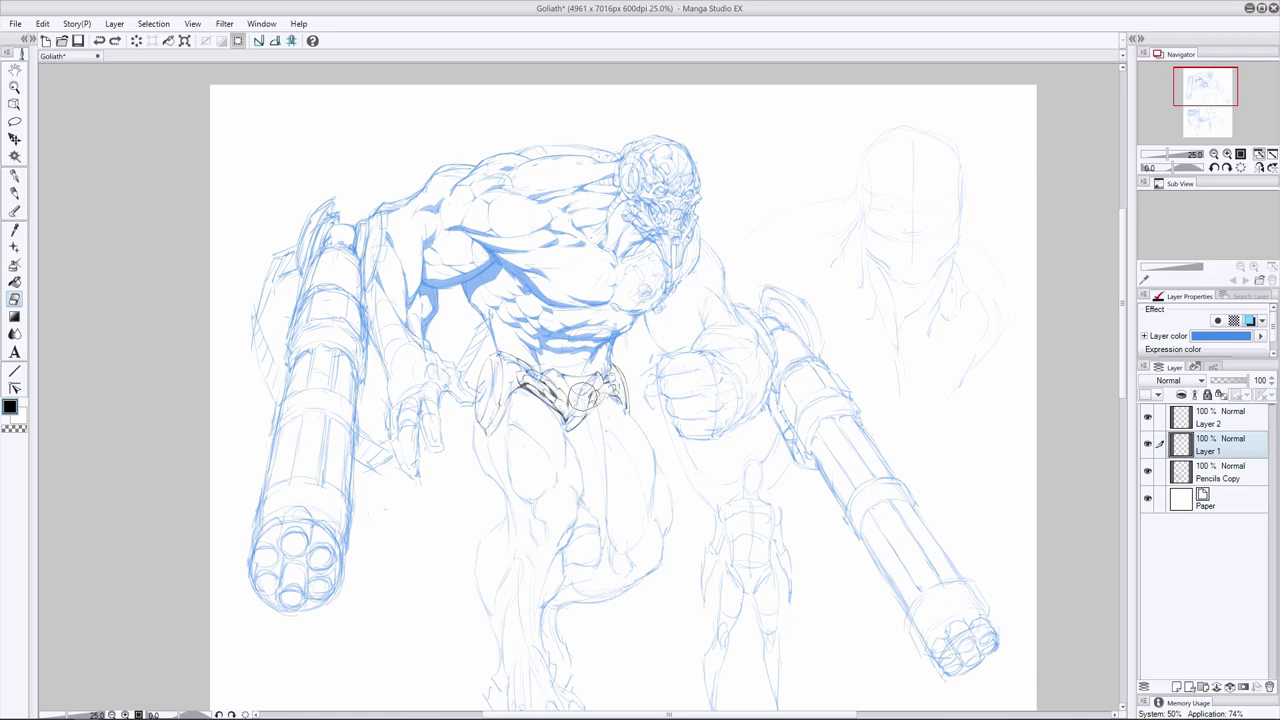
Turn off Layer 1's blue layer colour and save the document
left_click(1250, 321)
key("ctrl+s")
key("p")
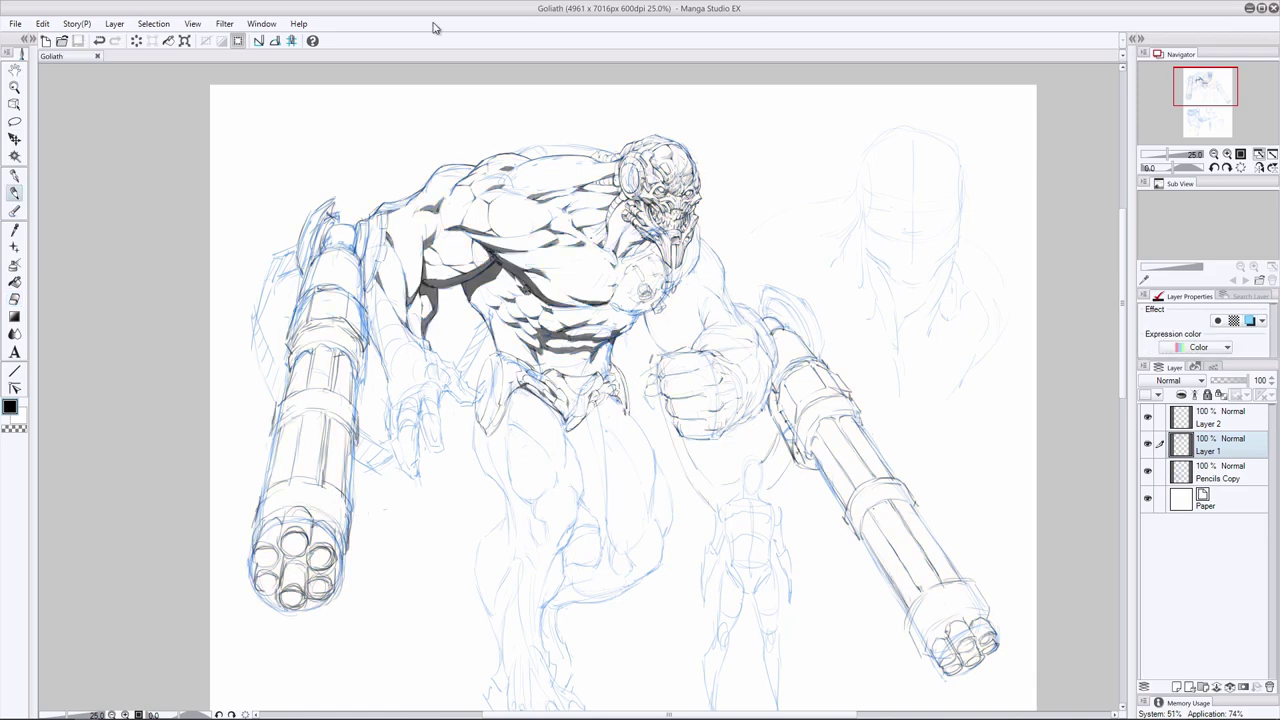
Turn Layer 1's blue layer colour back on and add a new layer above Layer 2
scroll(640, 350, "down", 2)
left_click(1250, 321)
left_click(1215, 418)
left_click(1177, 687)
Draw an ellipse around the left-hand gun's muzzle on Layer 3 and transform it to match the sketched rim
key("u")
left_click(22, 54)
key("ctrl+0")
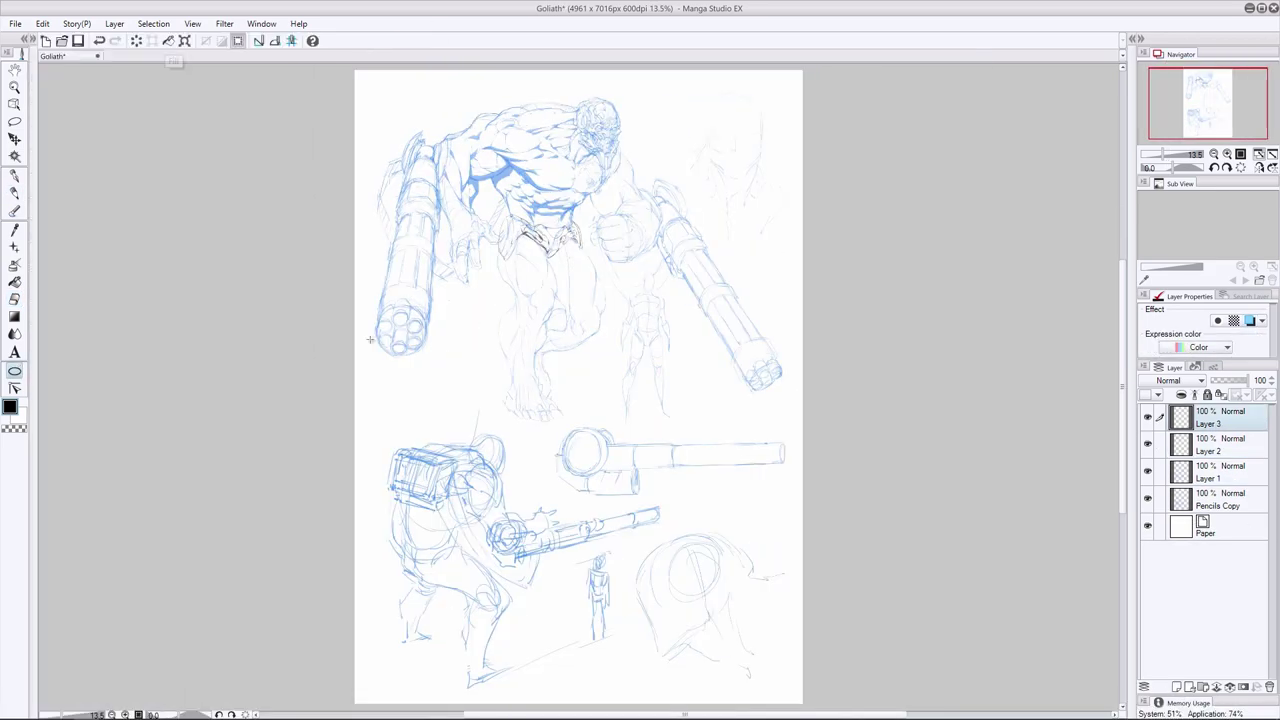
mouse_move(392, 297)
left_mouse_down()
mouse_move(438, 349)
mouse_move(404, 329)
mouse_move(404, 357)
mouse_move(399, 343)
left_mouse_up()
key("ctrl+t")
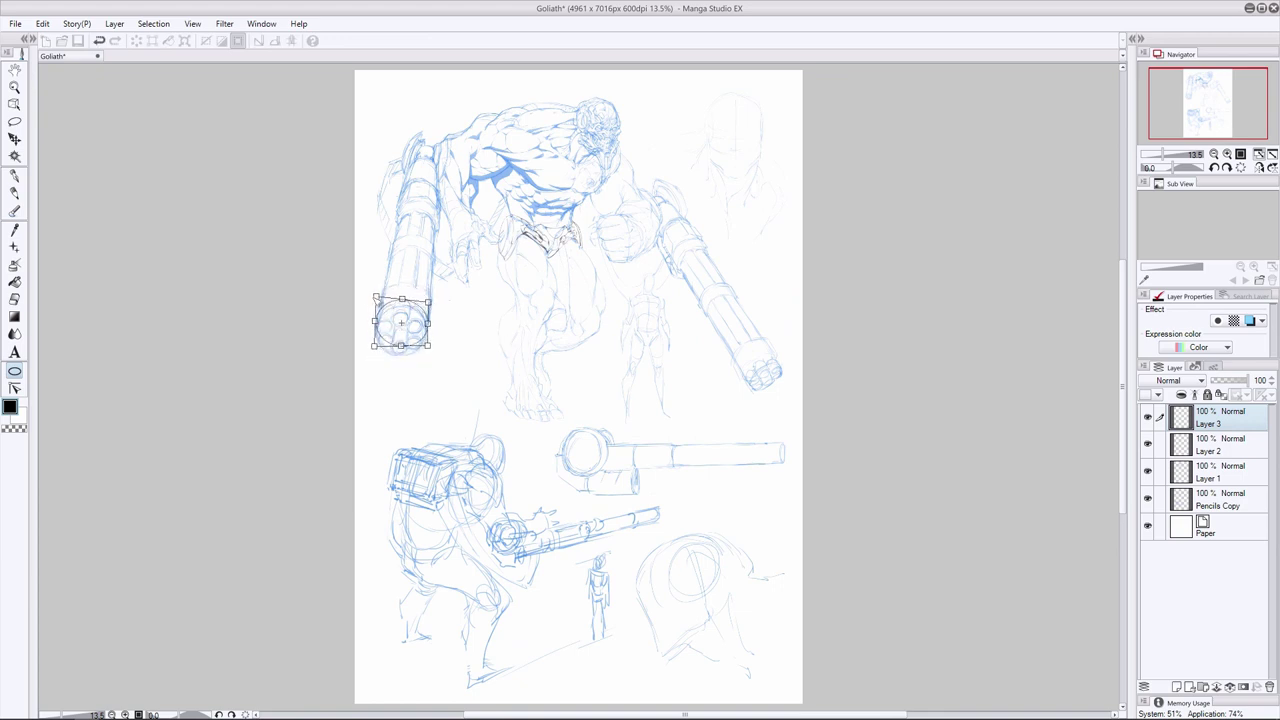
key("Return")
key("ctrl+t")
left_click_drag(376, 324, 378, 321)
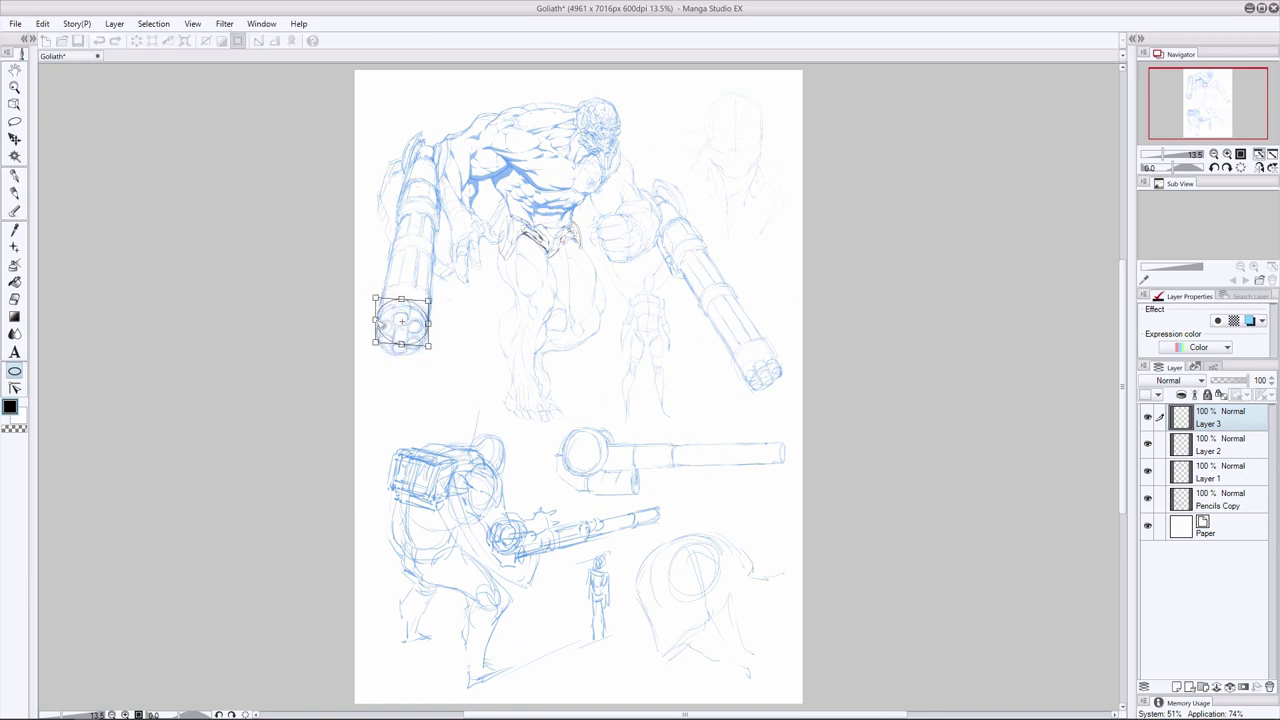
key("Return")
key("ctrl+t")
key("Return")
Duplicate the ellipse layer and enlarge the copy slightly to form a double rim around the muzzle
left_click_drag(1235, 427, 1176, 687)
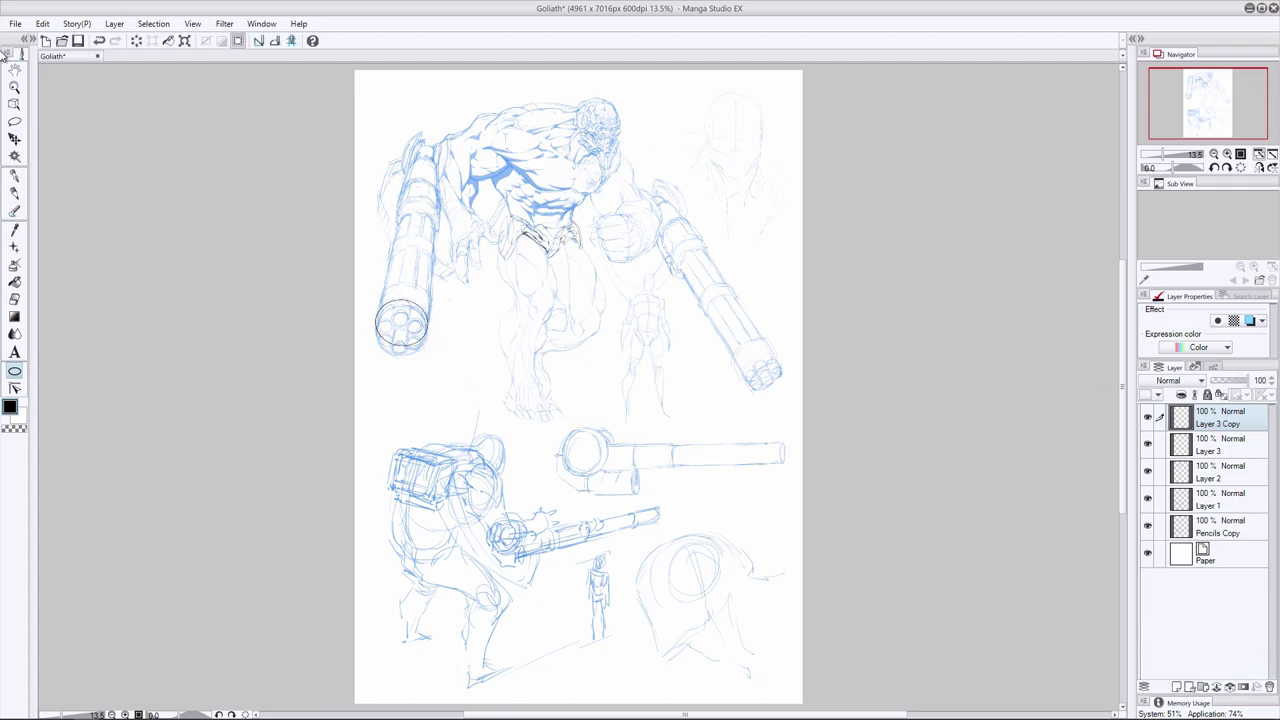
left_click(14, 139)
key("ctrl+t")
left_click_drag(429, 297, 432, 293)
scroll(457, 363, "down", 1)
scroll(430, 320, "up", 2)
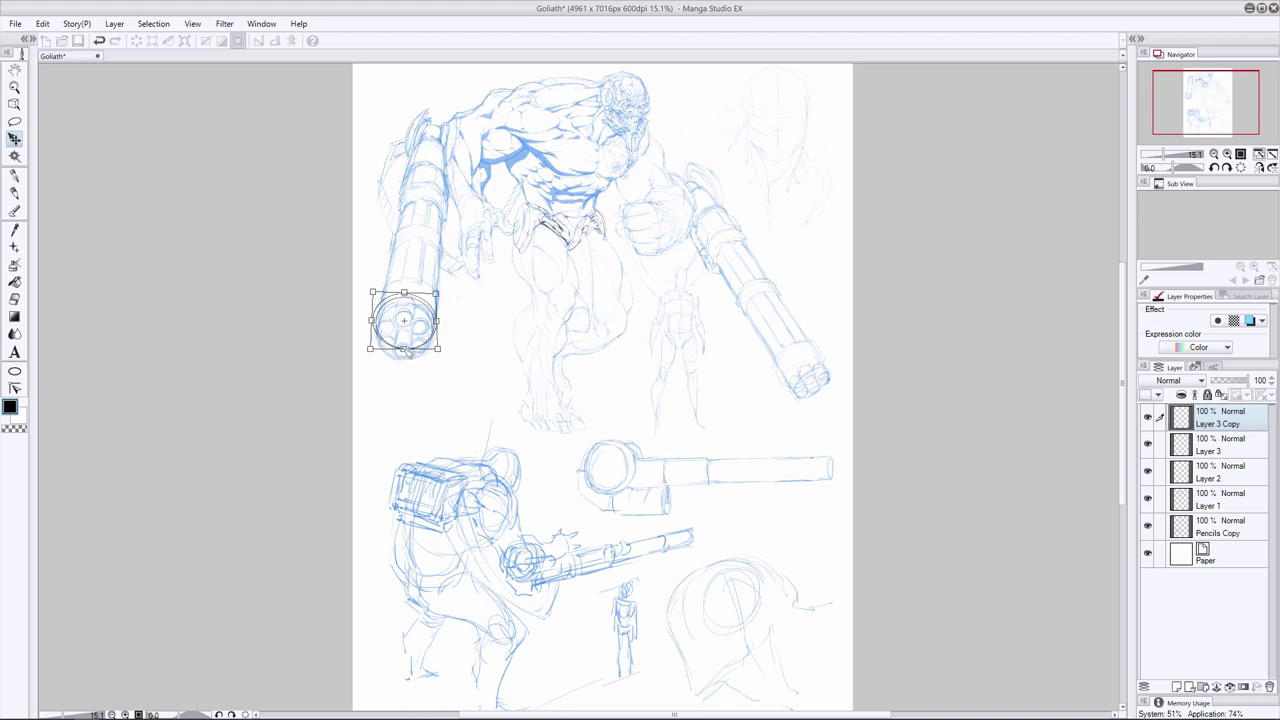
key("Return")
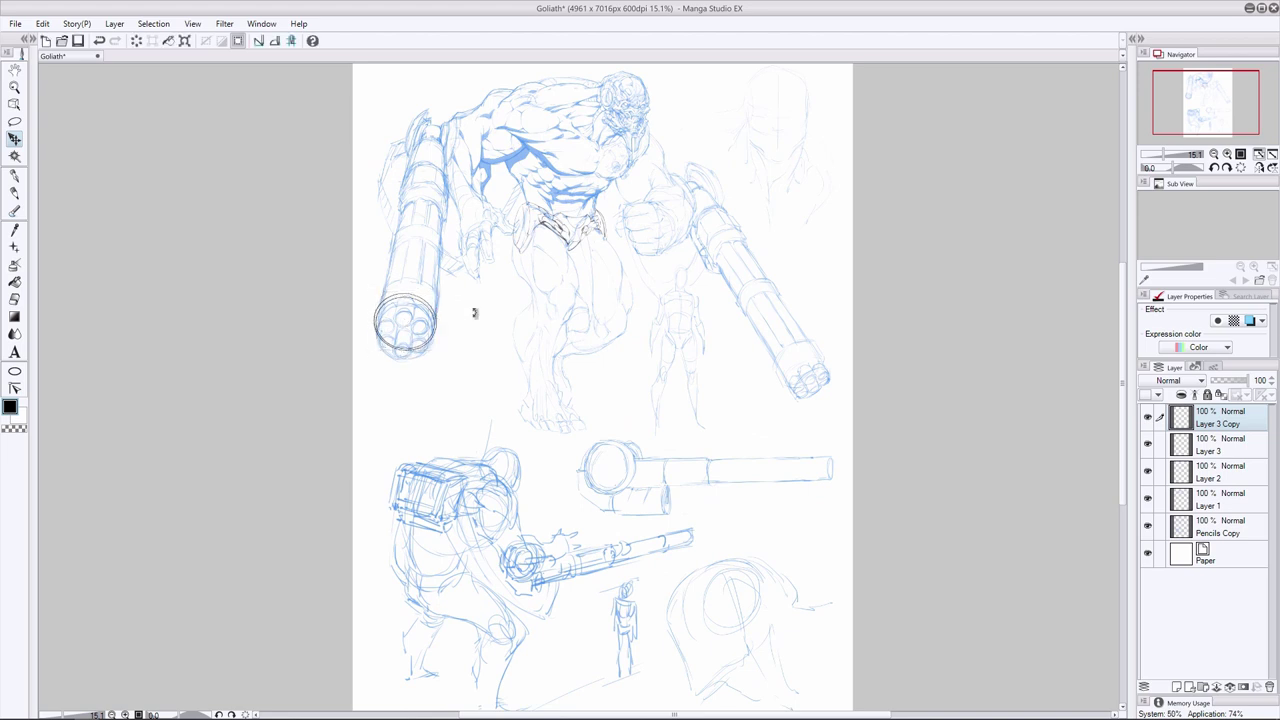
left_click(1214, 449)
left_click_drag(1214, 449, 1176, 687)
left_click_drag(1218, 421, 1176, 687)
left_click(1218, 474, "ctrl")
left_click_drag(417, 360, 430, 292)
key("ctrl+t")
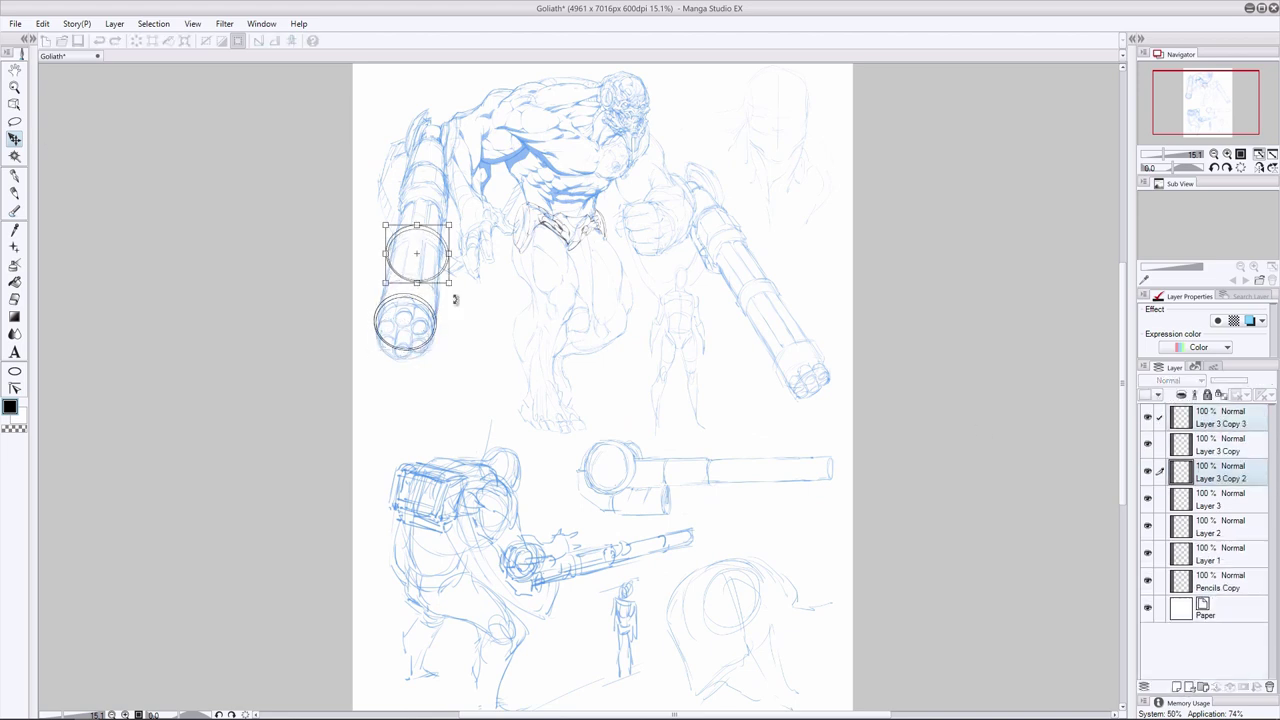
key("Escape")
key("ctrl+z")
key("ctrl+z")
key("ctrl+z")
Duplicate the outer rim ellipse, move the copy up the left-hand gun and scale it to the barrel's width
left_click(1170, 420)
left_click_drag(1170, 420, 1176, 687)
left_click_drag(414, 390, 416, 373)
key("ctrl+t")
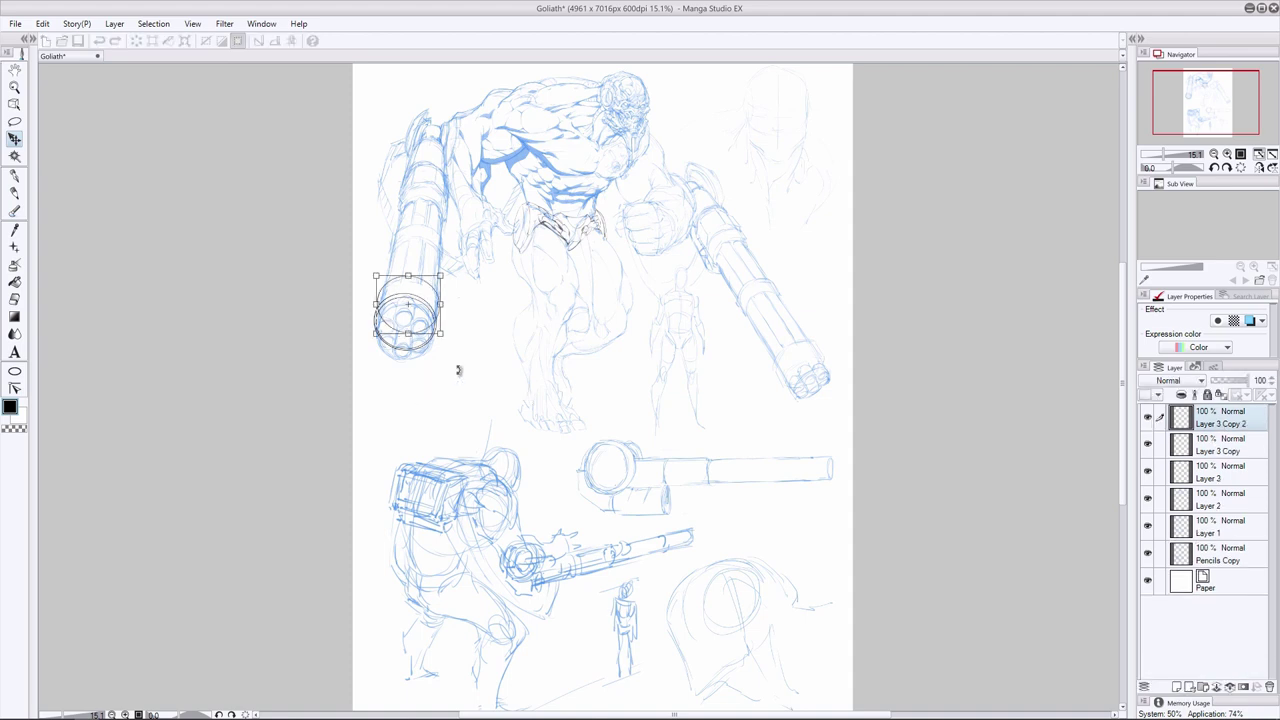
left_click_drag(439, 277, 437, 280)
key("Return")
Erase the hidden lower part of the copied ellipse and refit the remaining arc as a band behind the muzzle
key("e")
left_click_drag(383, 319, 428, 318)
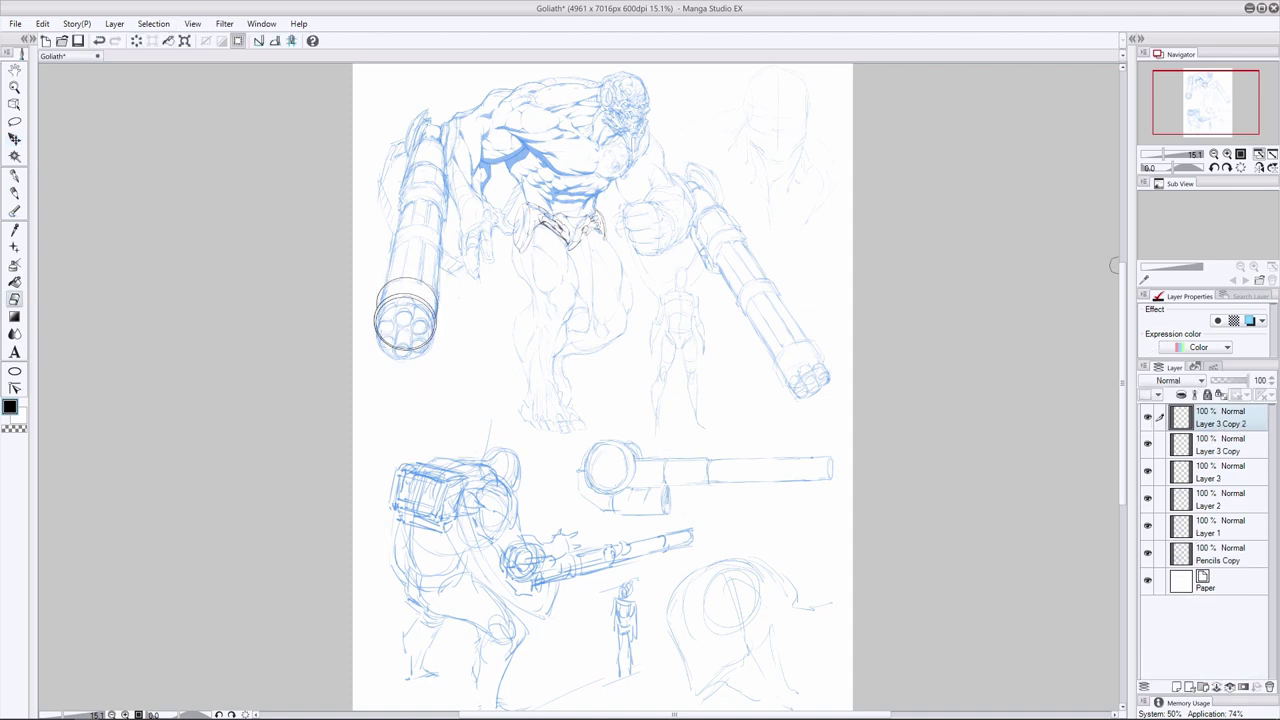
key("ctrl+t")
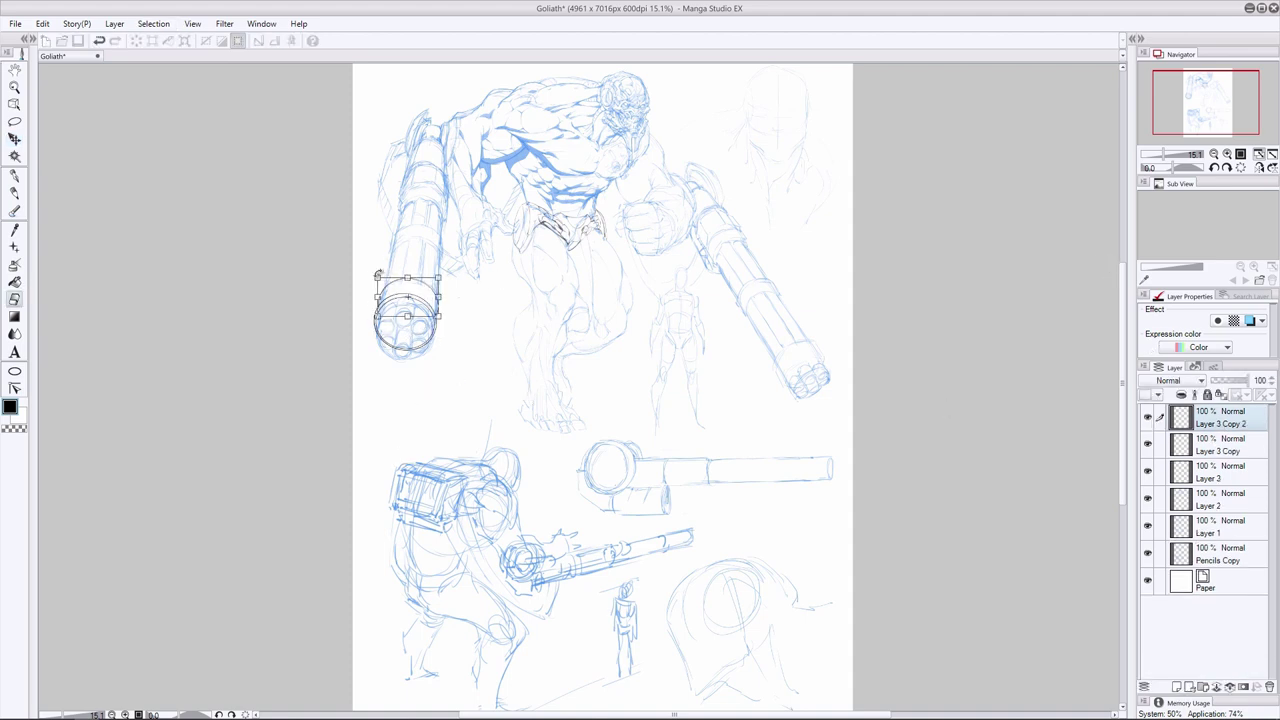
key("Return")
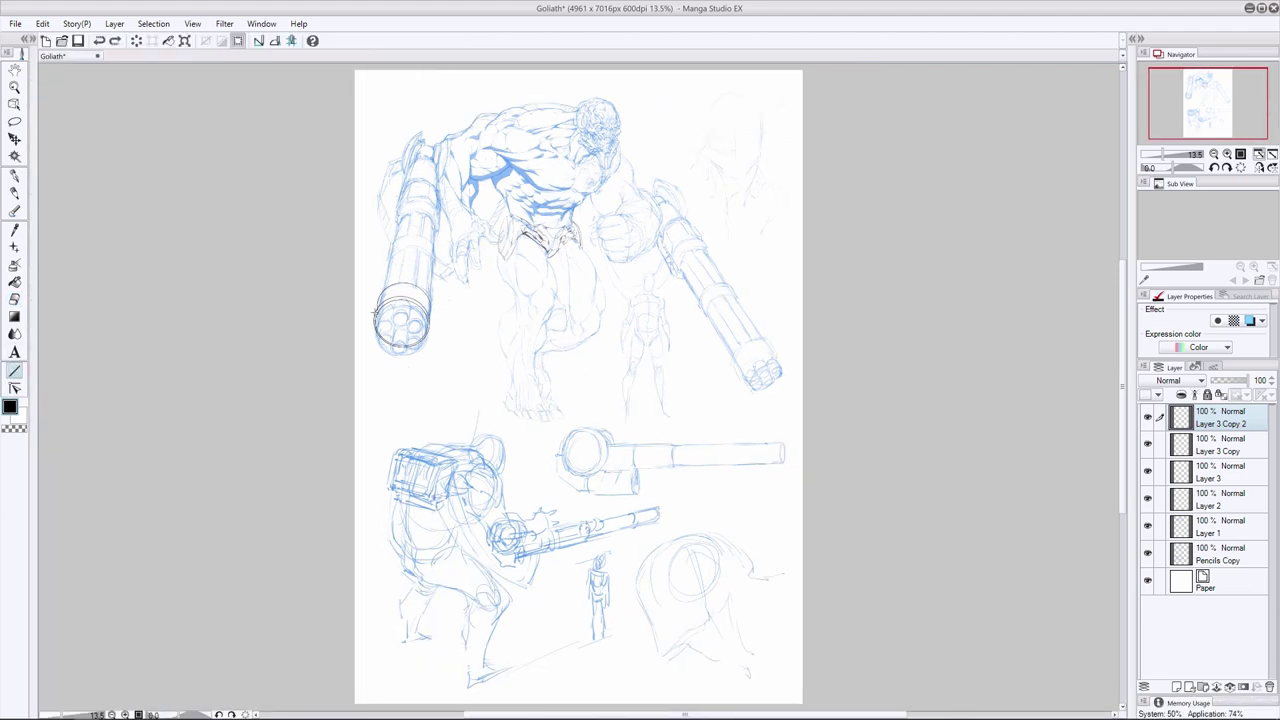
Add a new layer and draw two straight lines along both sides of the left-hand gun
key("ctrl+shift+n")
left_click_drag(376, 314, 411, 144)
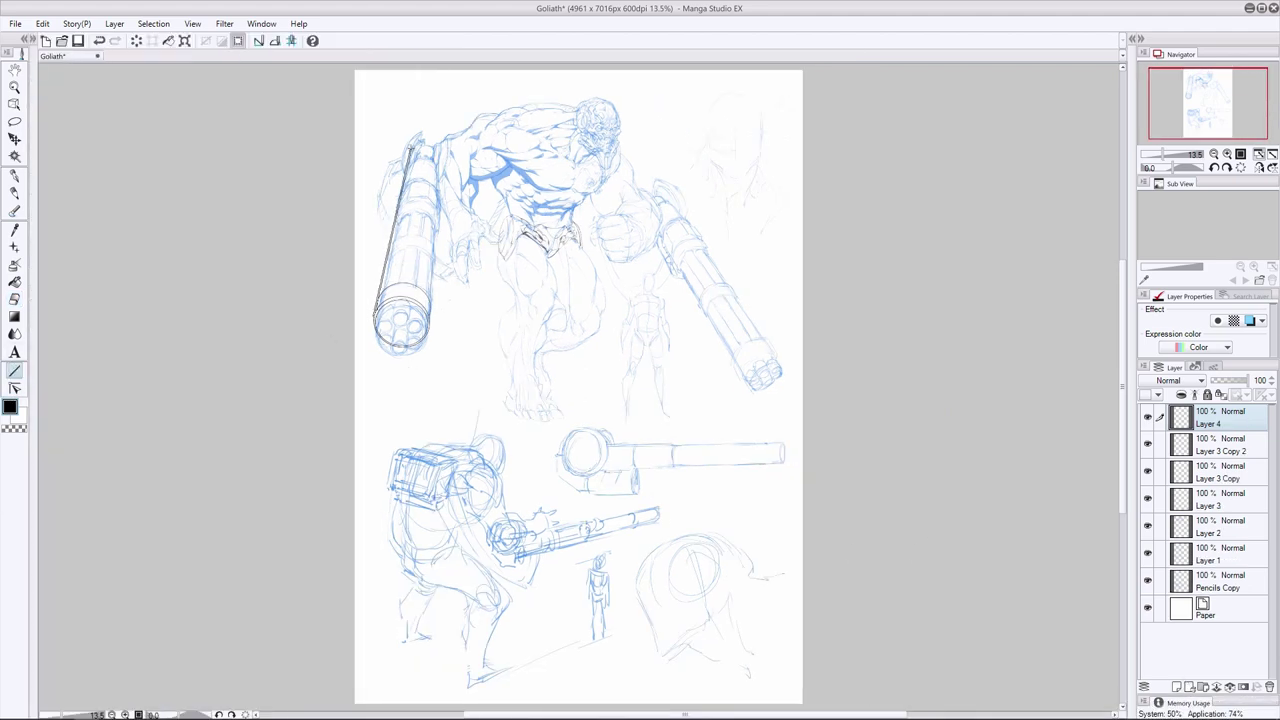
left_click_drag(431, 329, 438, 147)
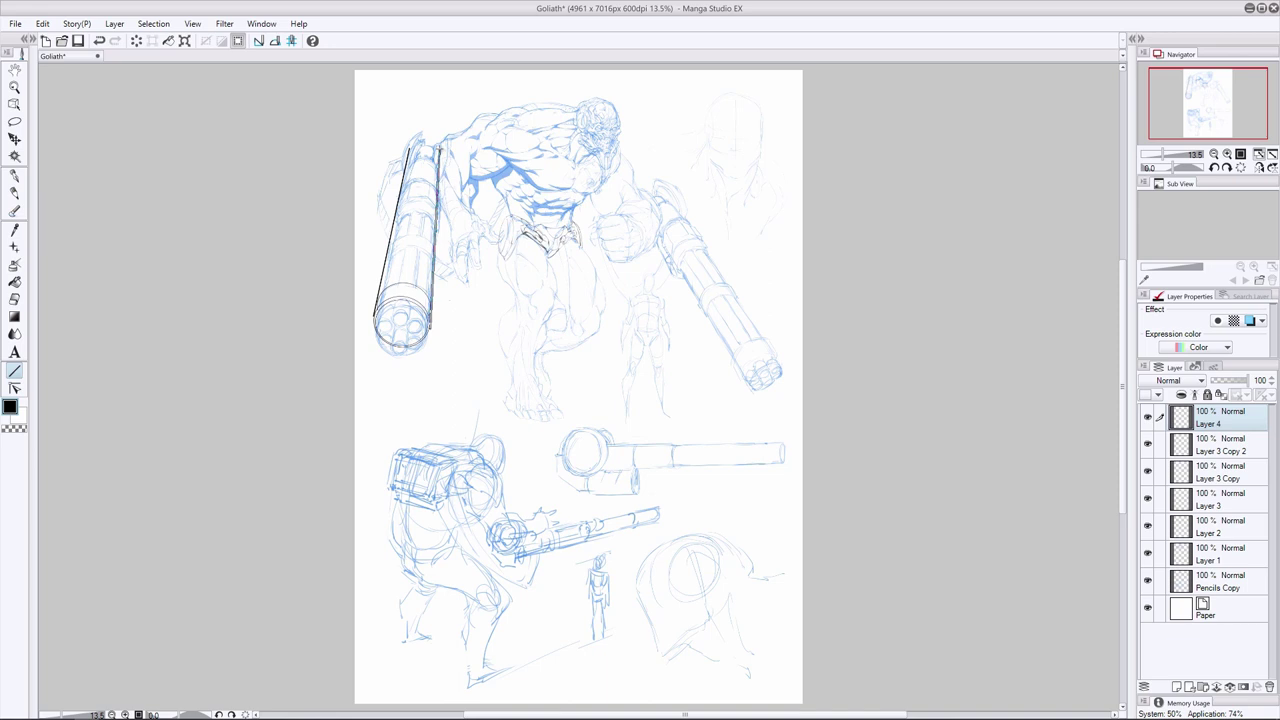
Group the three rim ellipse layers into a new folder beneath Layer 4
left_click(1148, 450)
left_click(1220, 446)
left_click(1203, 687)
left_click(1220, 468)
left_click(1220, 521, "shift")
left_click_drag(1220, 493, 1212, 442)
left_click(1171, 442)
Place a duplicate of the Folder 1 rims farther up the left-hand gun and scale it between the side lines
key("ctrl+t")
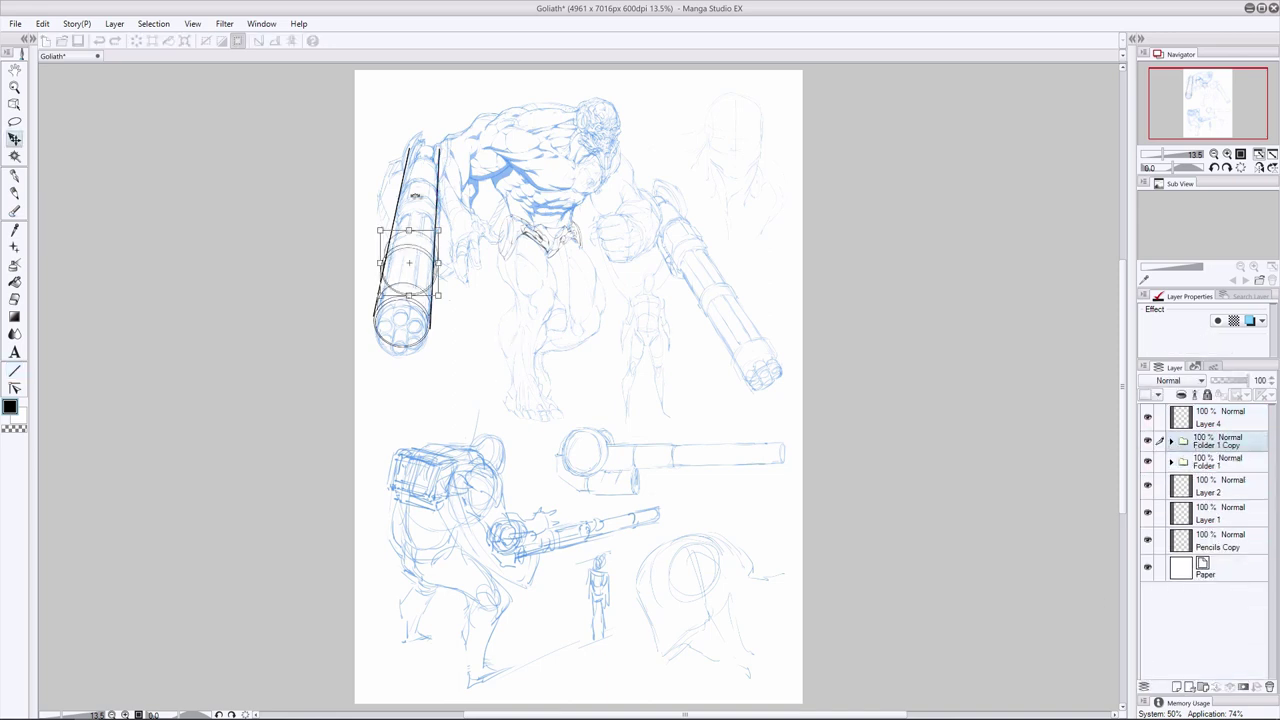
left_click_drag(438, 230, 437, 234)
mouse_move(438, 296)
left_mouse_down()
mouse_move(384, 288)
mouse_move(428, 275)
mouse_move(389, 258)
mouse_move(441, 237)
left_mouse_up()
key("Return")
Trim and transform the individual ellipses in Folder 1 Copy to form a band around the middle of the barrel
key("e")
left_click(1171, 442)
left_click(1230, 466)
left_click(1246, 494)
left_click(1230, 520)
left_click(1246, 494)
key("ctrl+t")
key("Return")
left_click(1230, 466)
key("ctrl+t")
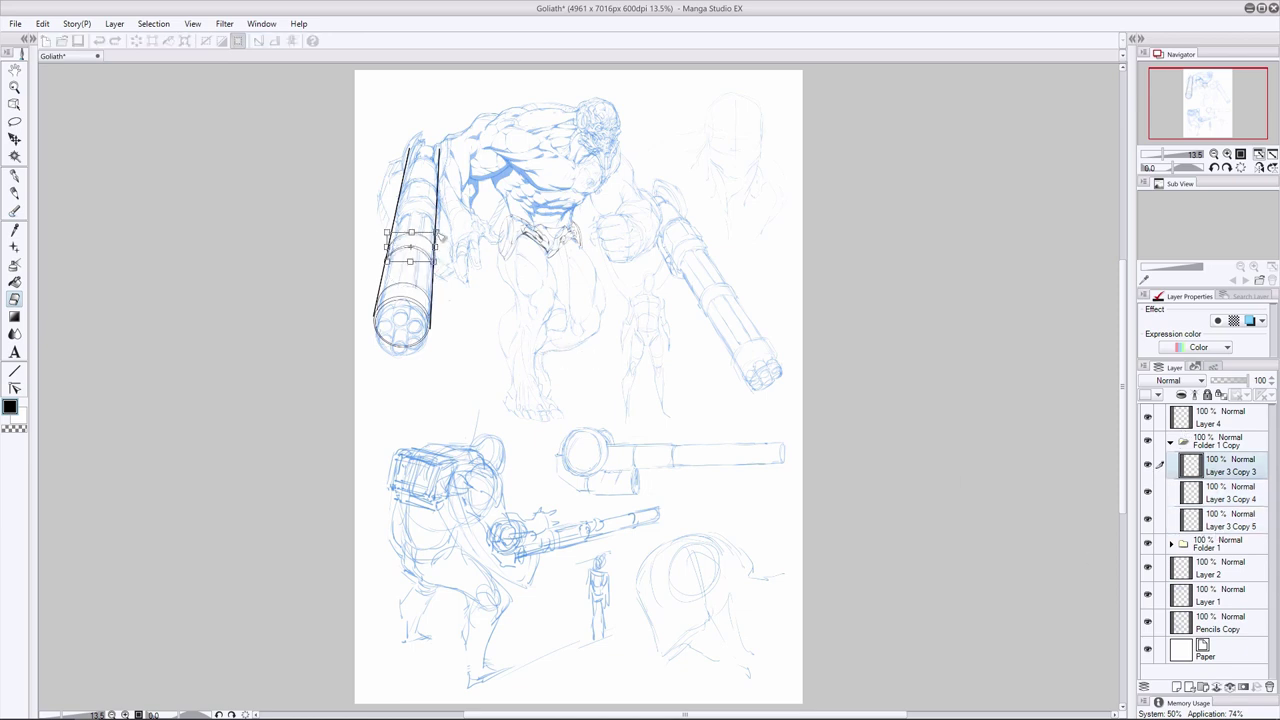
key("Return")
Duplicate Folder 1 Copy, move the new band up the barrel and scale it to the narrower width
left_click(1216, 444)
left_click(1171, 442)
key("ctrl+c")
key("ctrl+v")
key("k")
left_click_drag(520, 419, 526, 384)
key("ctrl+t")
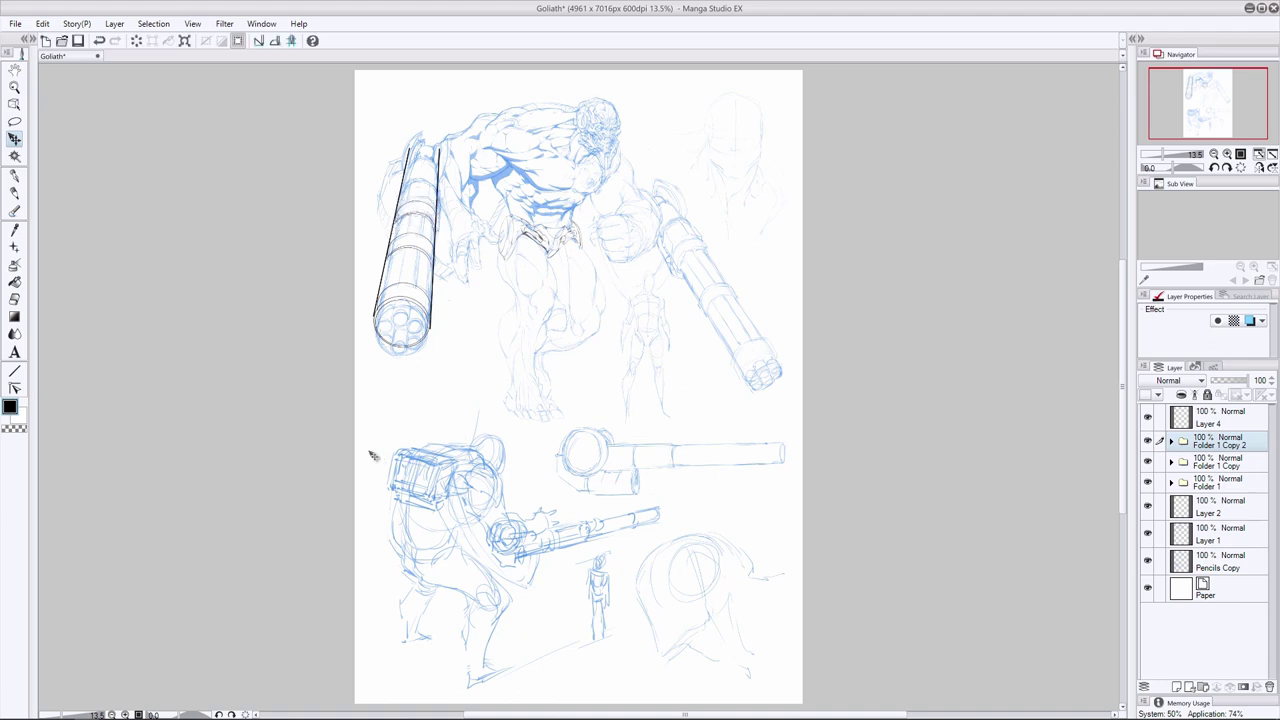
Duplicate the top ellipse inside Folder 1 Copy 2 to add further band lines near the gun's upper end
left_click(1171, 441)
left_click(1225, 465)
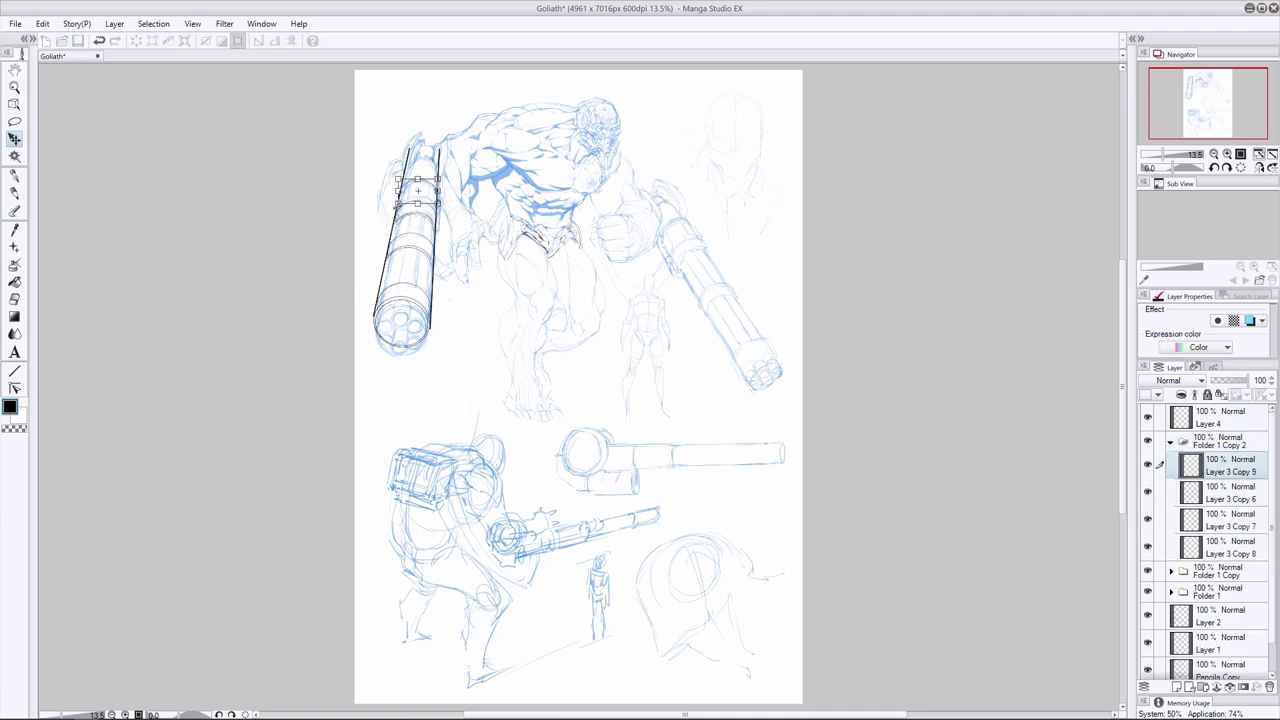
key("ctrl+shift+d")
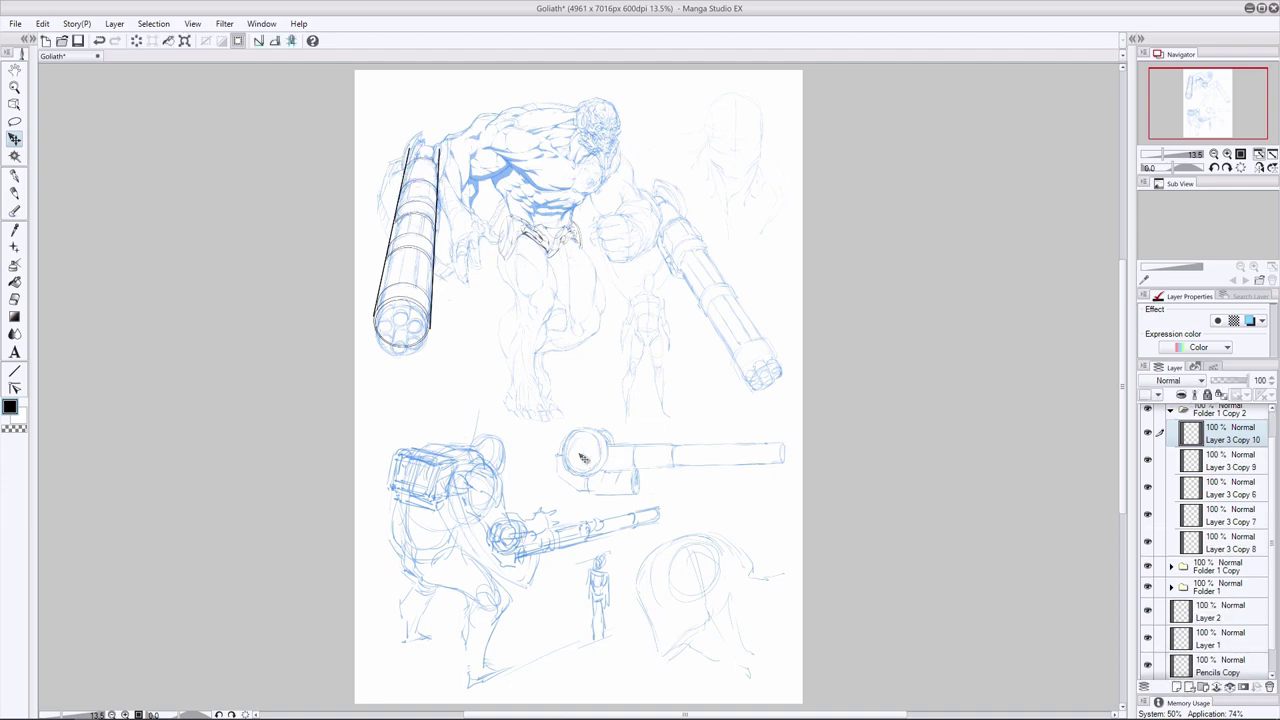
Add a layer below Layer 4 and draw a small ellipse for the top barrel opening inside the muzzle
left_click(1171, 411)
left_click(1177, 687)
left_click(33, 39)
left_click(166, 39)
left_click(14, 371)
left_click(33, 39)
left_click(98, 231)
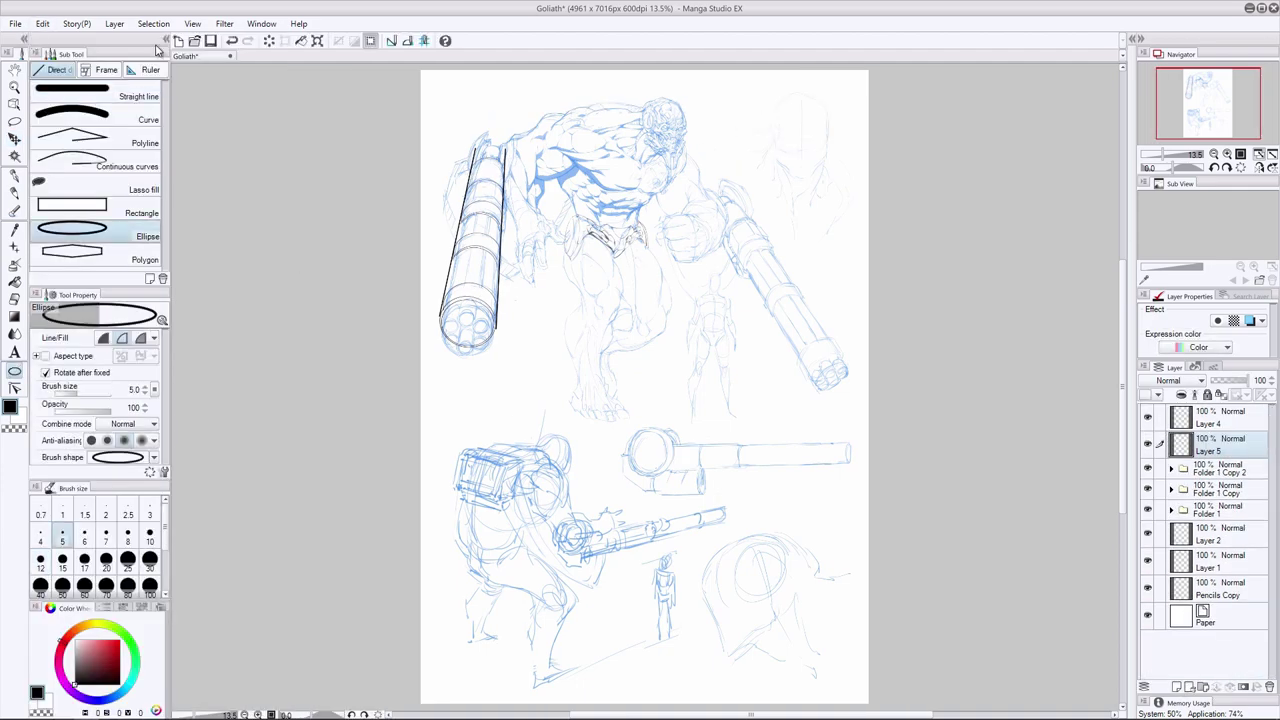
left_click(165, 40)
left_click(400, 338)
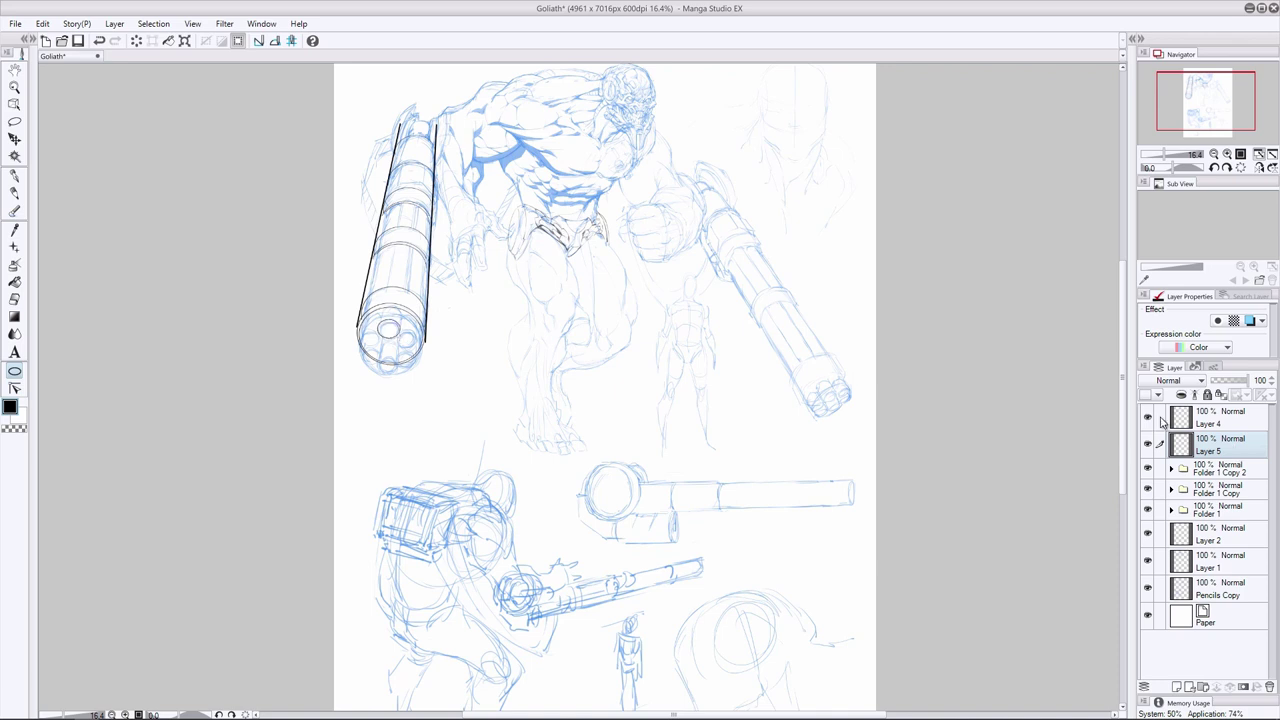
Duplicate the barrel-opening ellipse and shrink the copy to form an inner ring
left_click_drag(1214, 443, 1227, 447)
key("ctrl+t")
key("Return")
left_click_drag(397, 340, 395, 334)
key("ctrl+t")
key("Return")
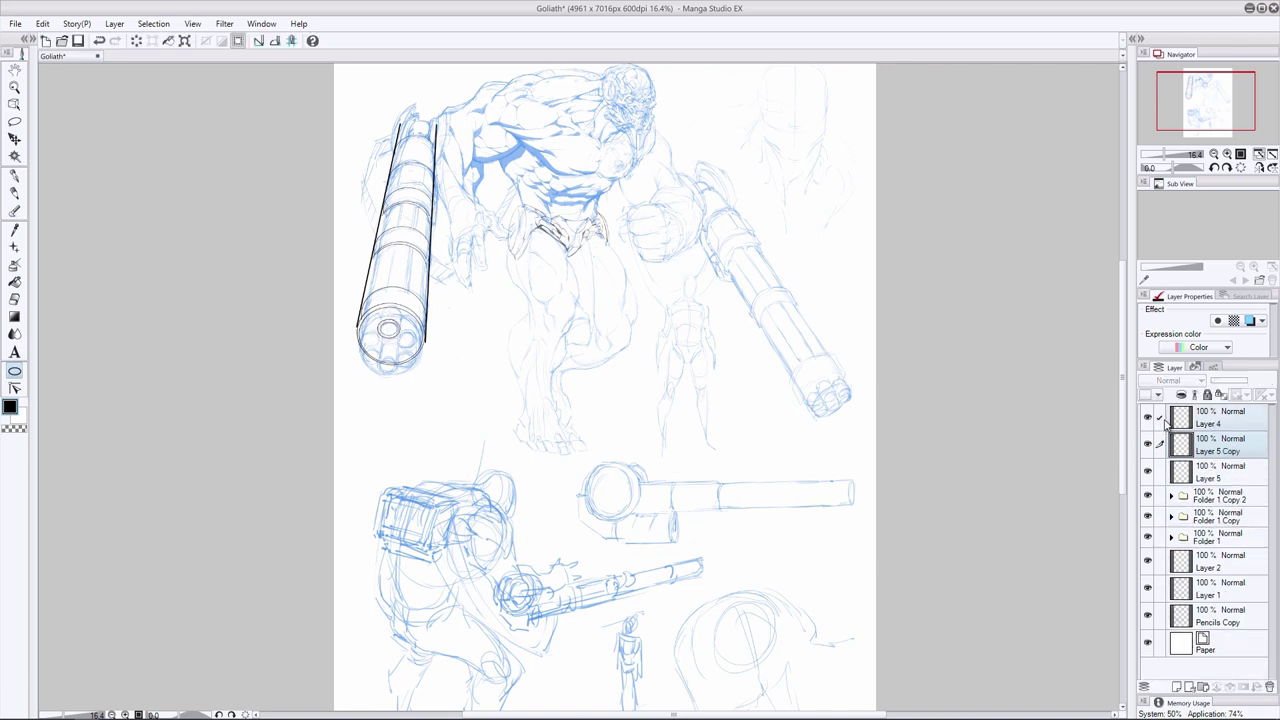
left_click(1205, 470, "ctrl")
left_click_drag(1205, 470, 1183, 690)
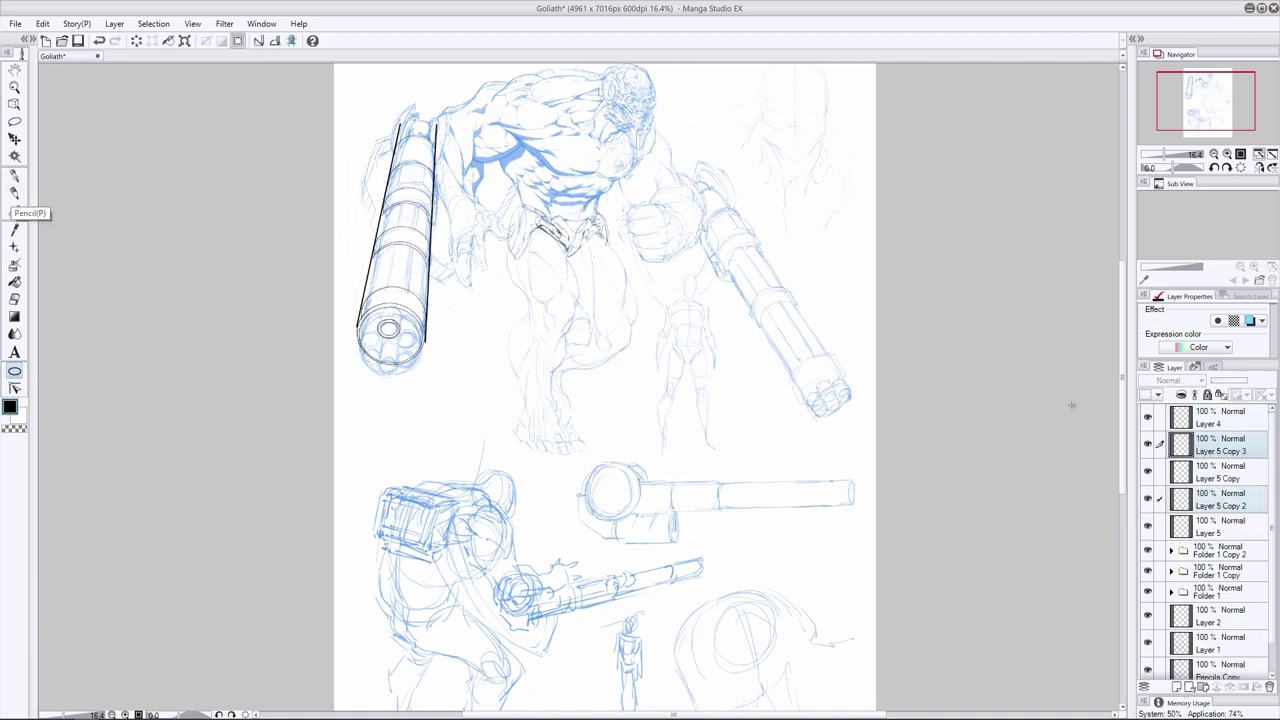
key("k")
left_click_drag(457, 452, 451, 436)
key("ctrl+z")
key("ctrl+z")
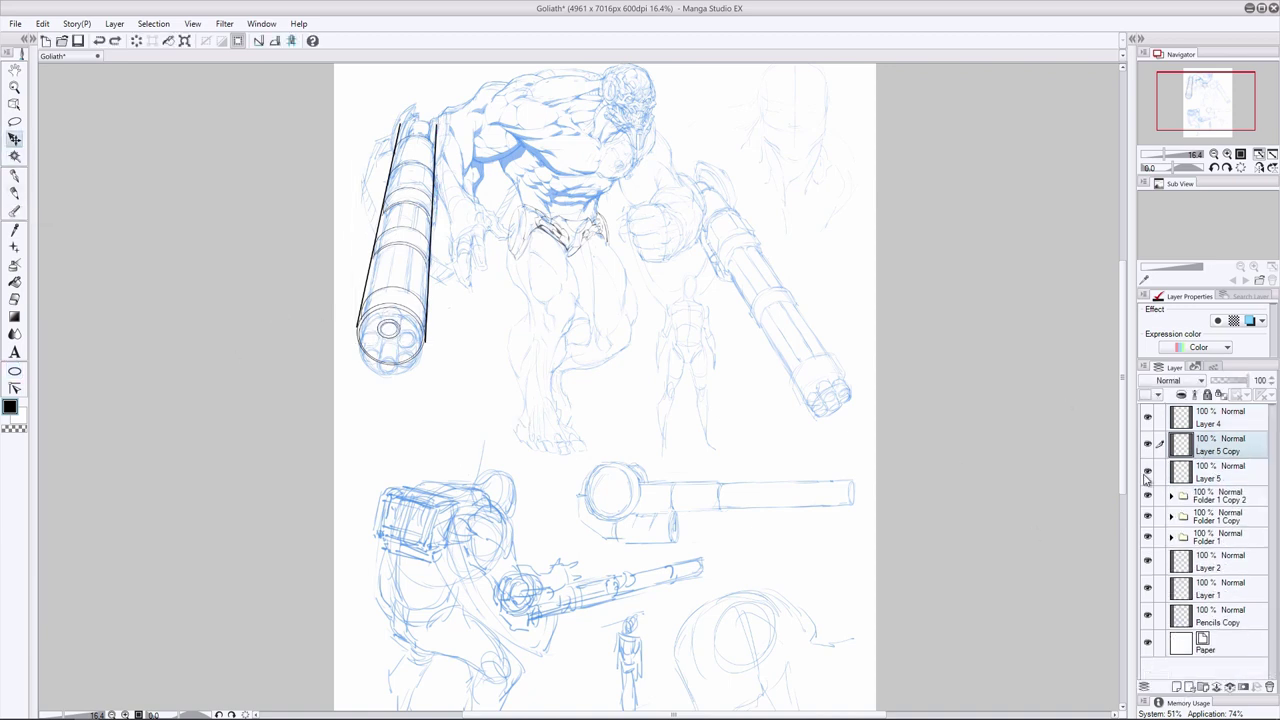
Duplicate Layer 5's ellipse and shift the copy slightly up behind the barrel opening
left_click_drag(1239, 474, 1177, 687)
left_click_drag(393, 345, 379, 333)
left_click(1222, 449)
left_click(1238, 505, "ctrl")
left_click(1148, 565)
left_click(1148, 565)
left_click_drag(1216, 419, 1177, 687)
left_click(185, 41)
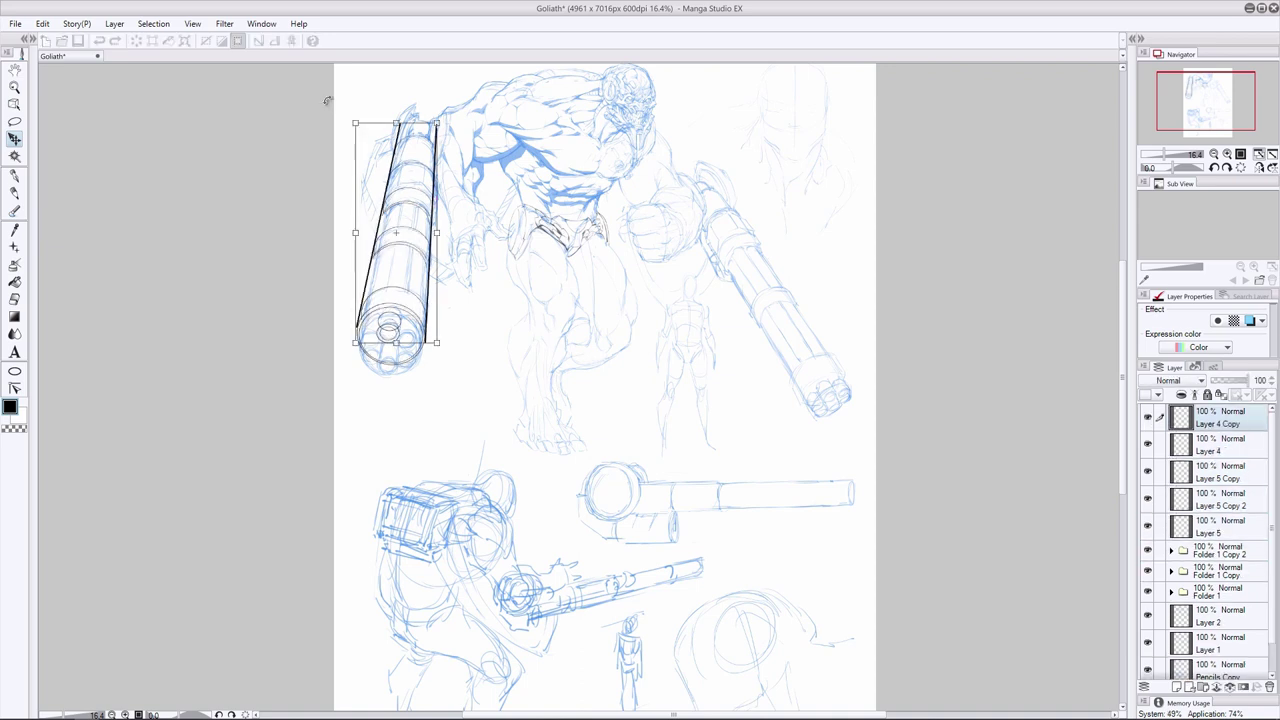
left_click_drag(435, 123, 408, 261)
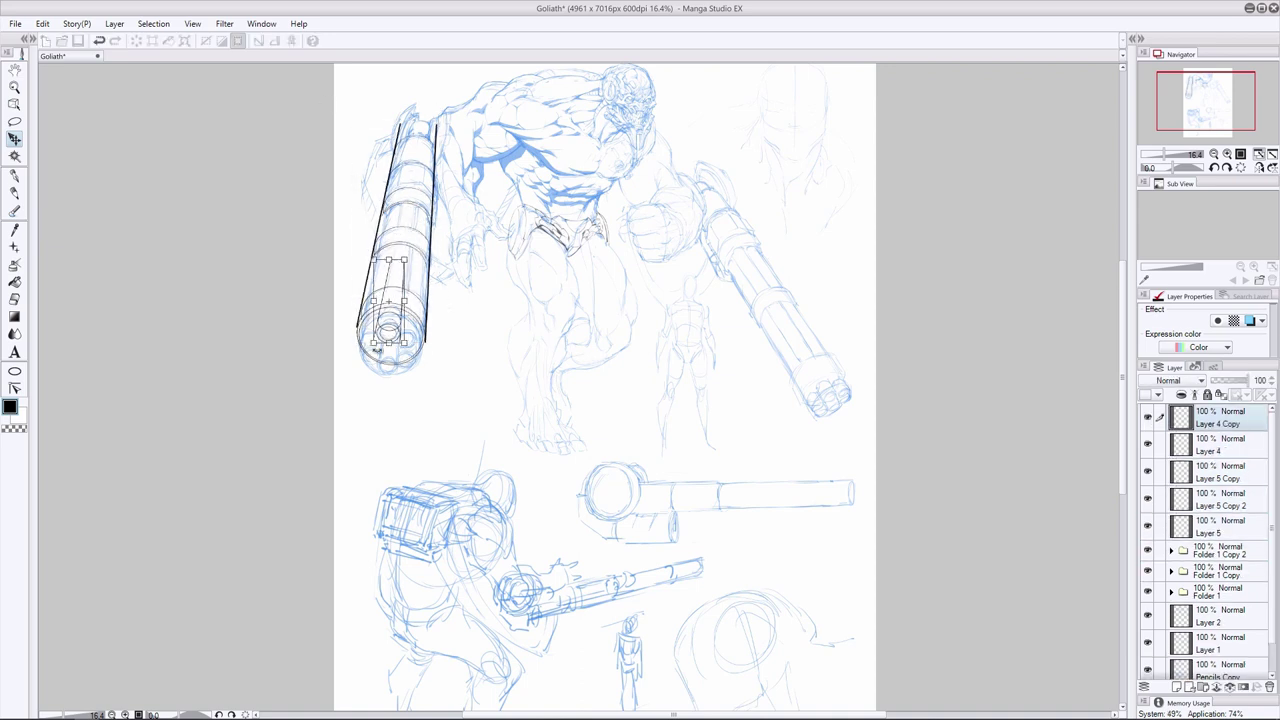
key("Escape")
left_click(1269, 687)
Add a new layer and group it with Layer 4 in a new folder
left_click(1177, 687)
left_click(1203, 687)
left_click(1218, 438)
left_click(1215, 466, "ctrl")
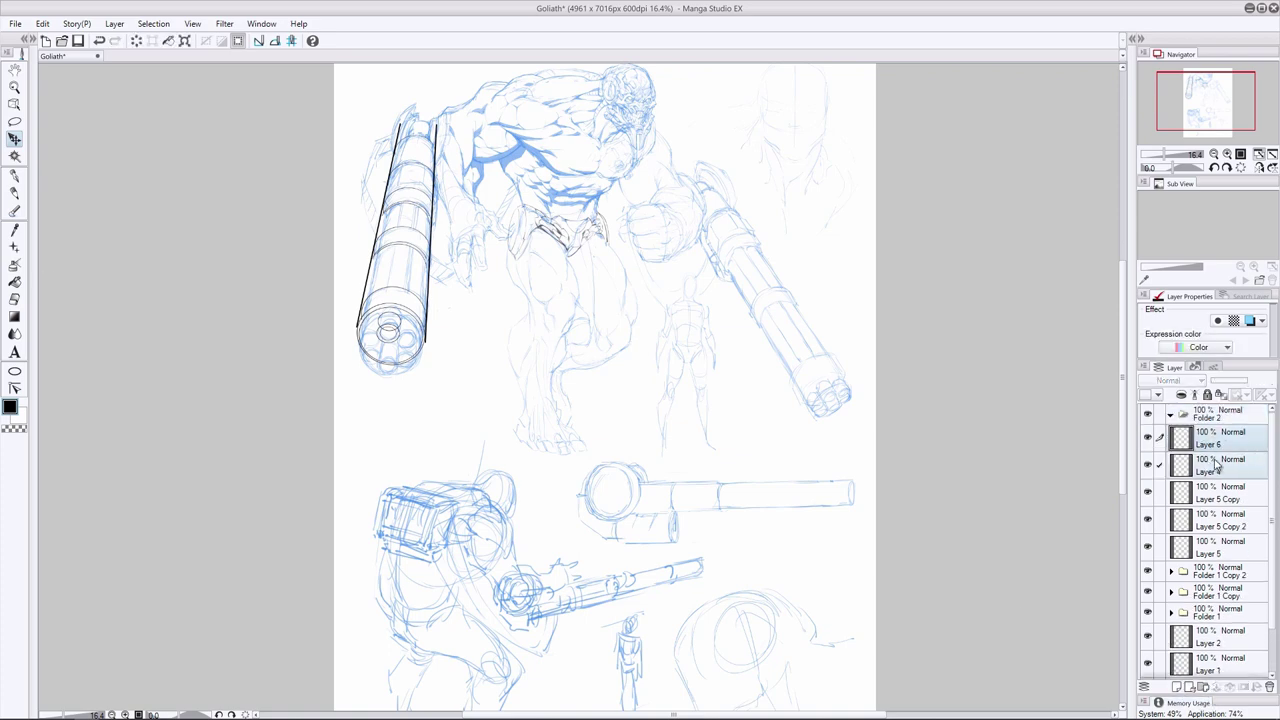
left_click_drag(1215, 466, 1216, 416)
left_click(1220, 440)
Draw straight lines on Layer 6 from the muzzle to the gun's upper end to mark the individual barrels
key("ctrl+0")
left_click(14, 371)
mouse_move(391, 320)
left_mouse_down()
mouse_move(421, 142)
mouse_move(424, 237)
mouse_move(437, 150)
left_mouse_up()
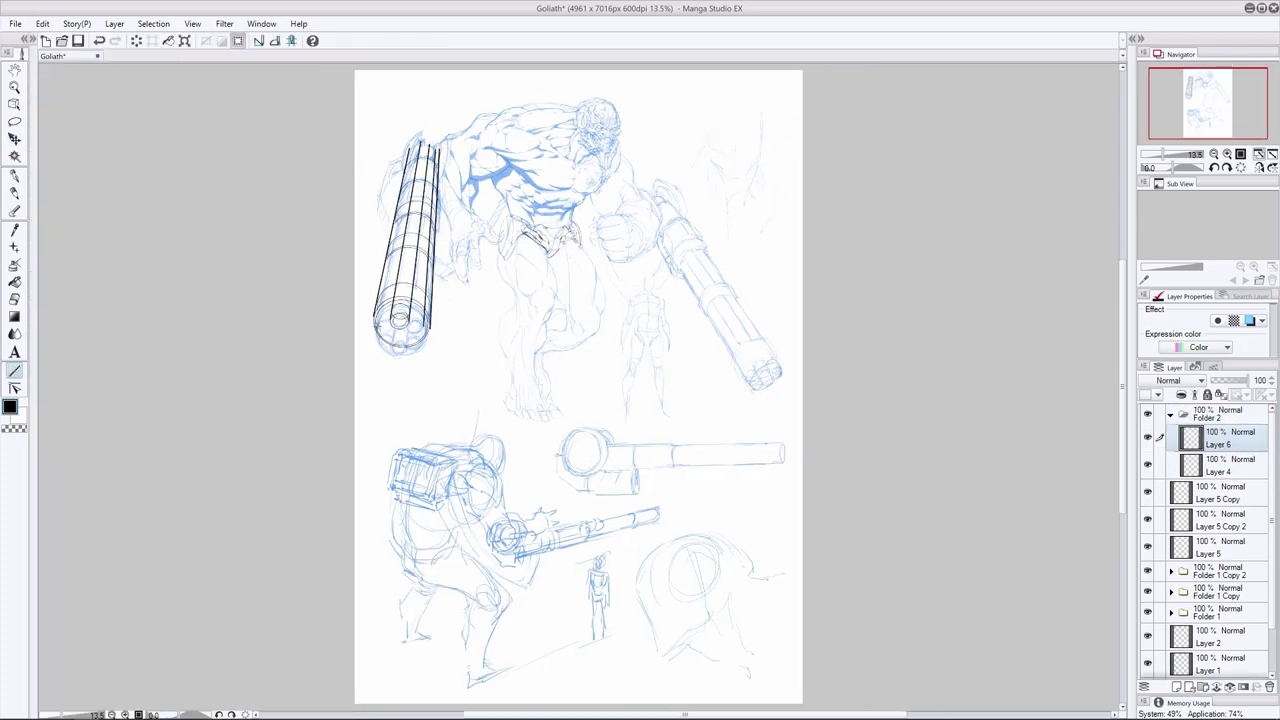
left_click_drag(376, 327, 413, 145)
Trim the shifted ellipse on Layer 5 Copy 2 to an arc and fit it behind the top barrel opening
left_click(1165, 520)
left_click(15, 140)
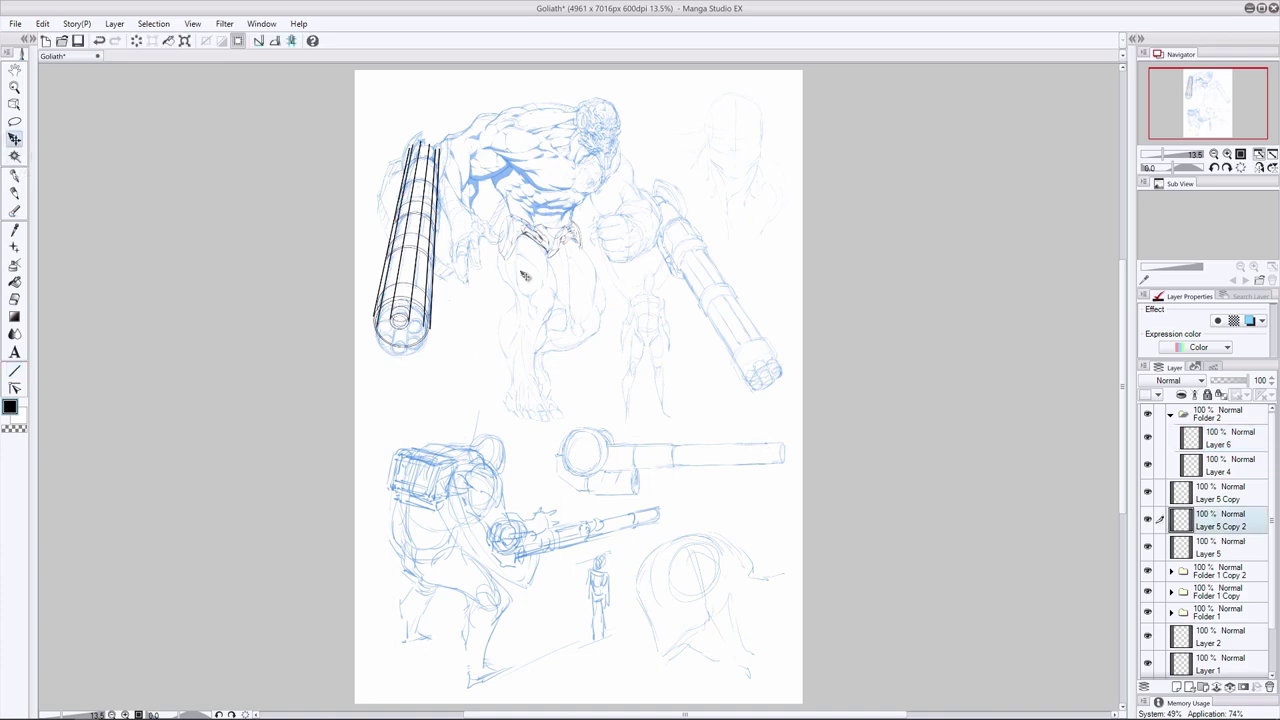
key("e")
scroll(400, 312, "up", 2)
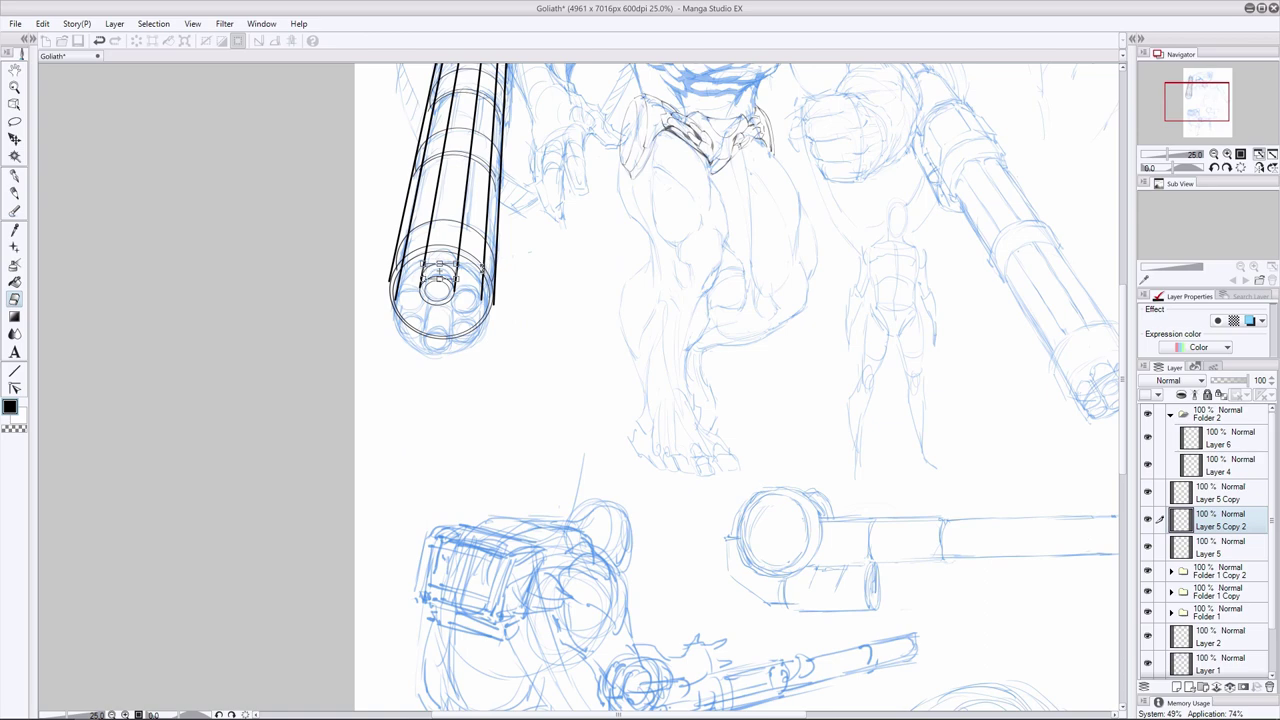
key("Return")
key("ctrl+t")
mouse_move(465, 268)
left_mouse_down()
mouse_move(532, 298)
mouse_move(527, 307)
left_mouse_up()
key("Return")
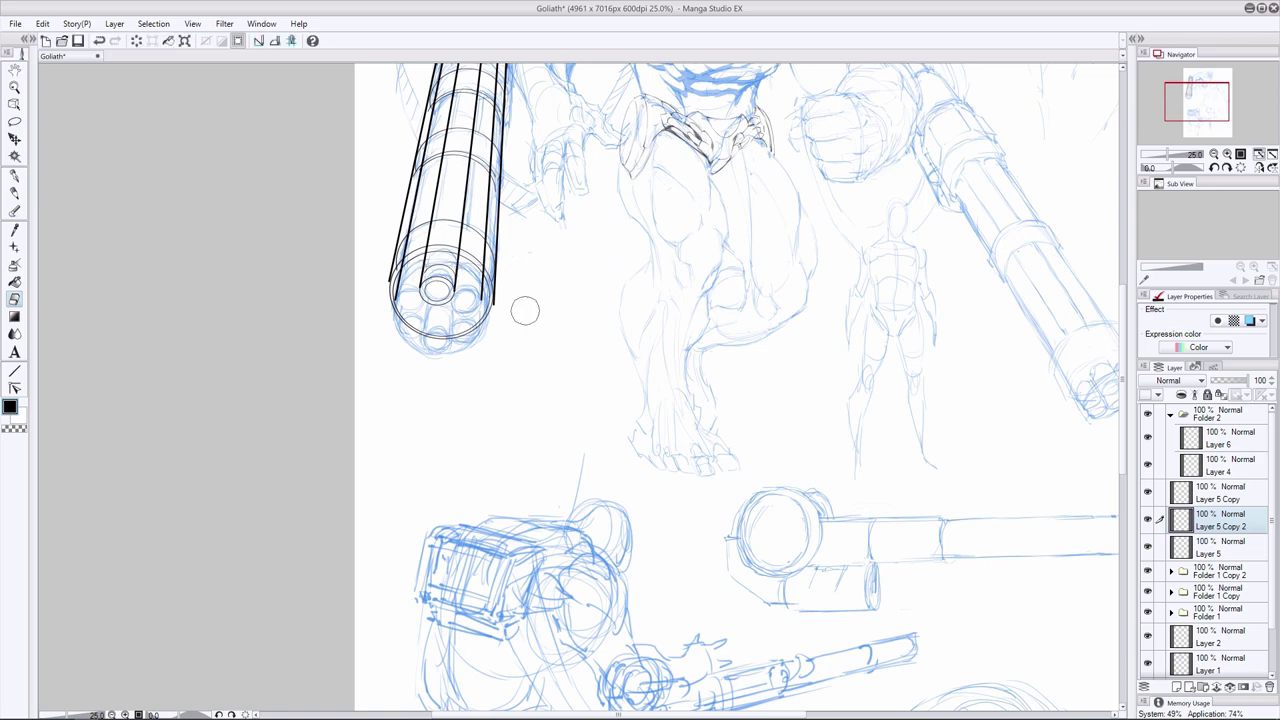
left_click(1218, 494)
left_click(1217, 551, "shift")
left_click(15, 139)
left_click_drag(440, 291, 469, 301)
key("ctrl+z")
left_click_drag(1213, 552, 1177, 687)
left_click_drag(442, 290, 437, 338)
left_click_drag(1220, 586, 1178, 687)
left_click_drag(497, 350, 530, 313)
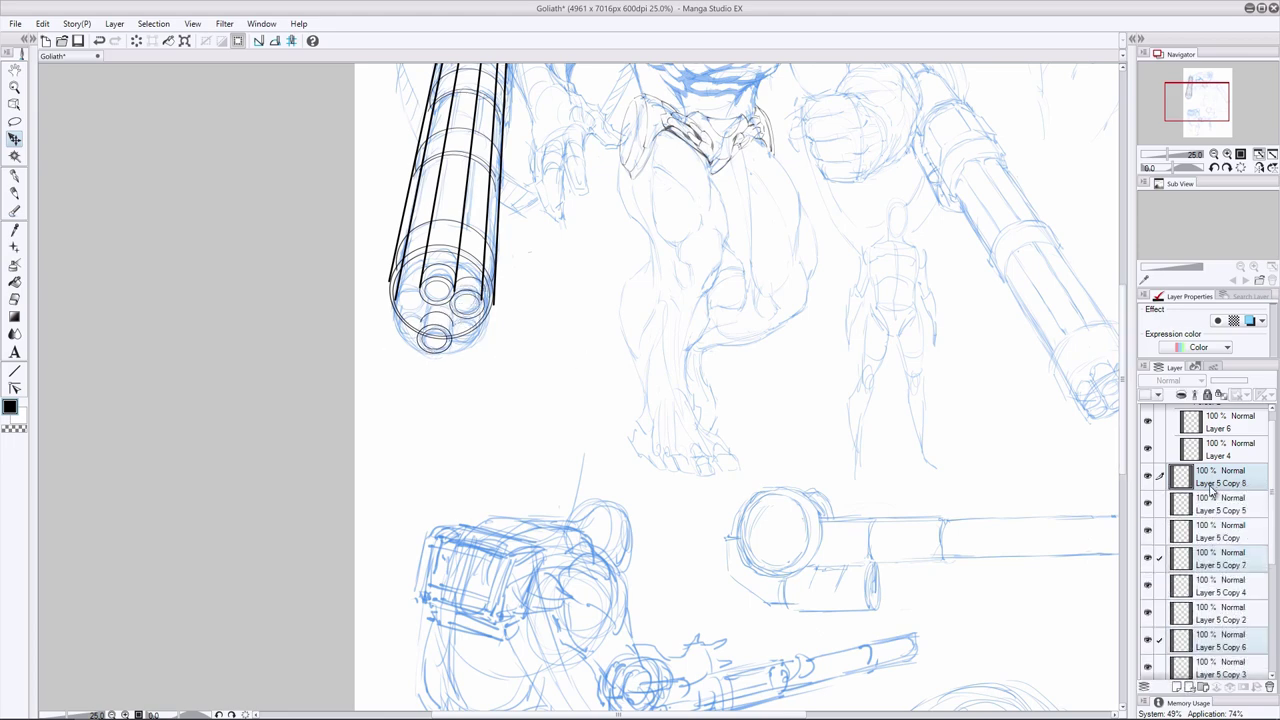
key("ctrl+z")
key("ctrl+z")
key("ctrl+z")
key("ctrl+z")
Merge the barrel-opening ellipse layers and place a duplicate at the muzzle's upper right
key("shift+alt+e")
left_click_drag(1210, 492, 1178, 687)
left_click_drag(450, 330, 478, 343)
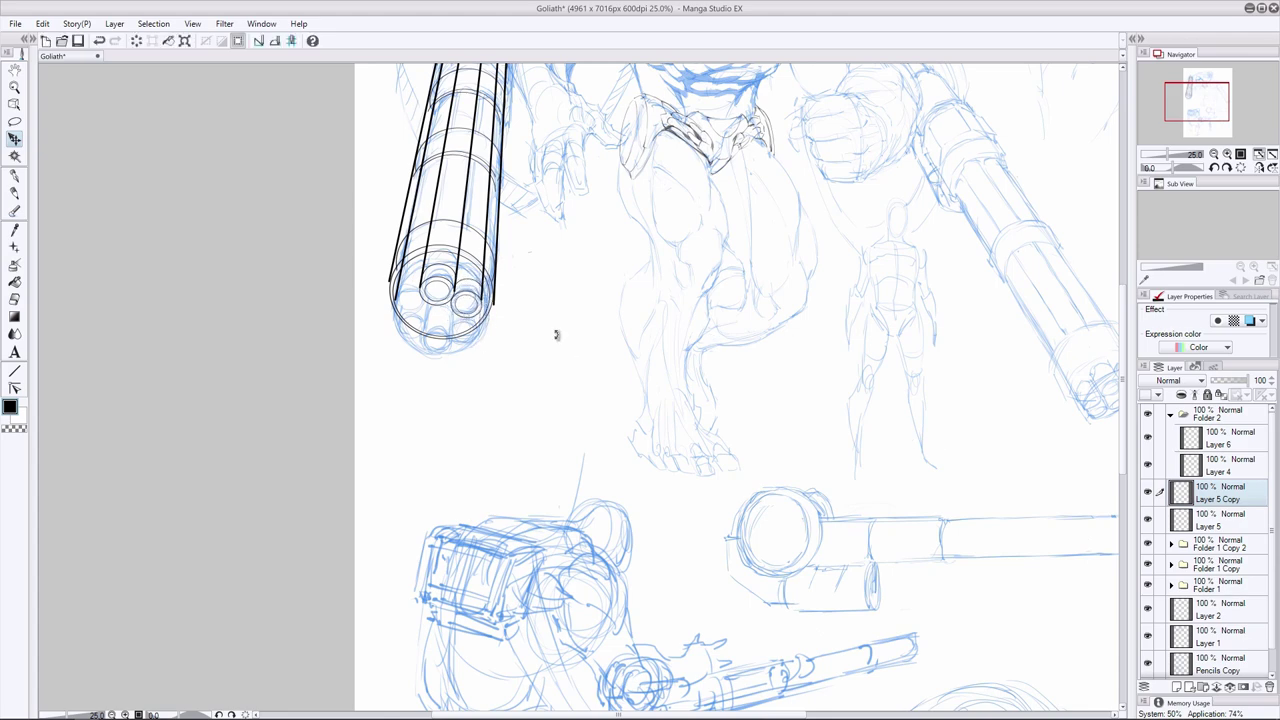
Paste another barrel opening at the muzzle's lower right and transform it to match the sketch
key("ctrl+v")
left_click_drag(530, 381, 524, 406)
key("ctrl+t")
left_click_drag(478, 348, 471, 346)
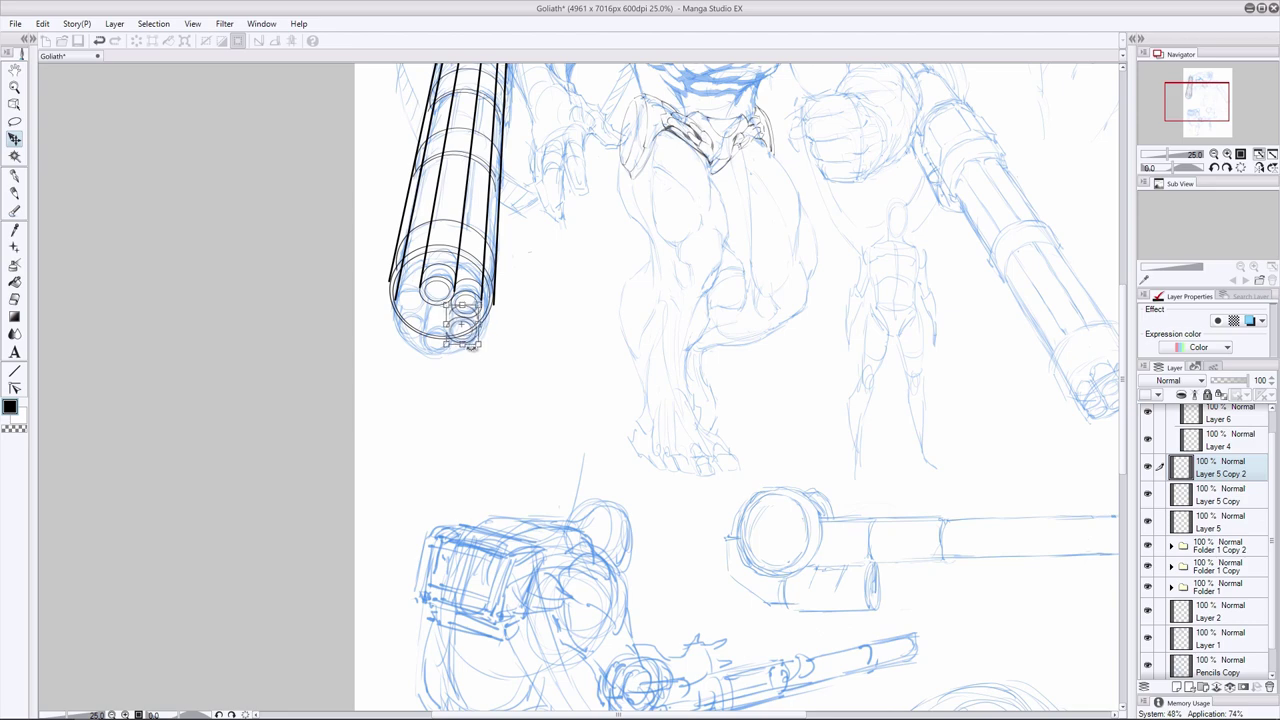
key("Return")
Copy Layer 5 Copy's barrel opening to the bottom centre of the muzzle and transform it to fit the sketch
left_click(1220, 496)
key("ctrl+c")
key("ctrl+v")
left_click_drag(557, 332, 528, 369)
key("ctrl+t")
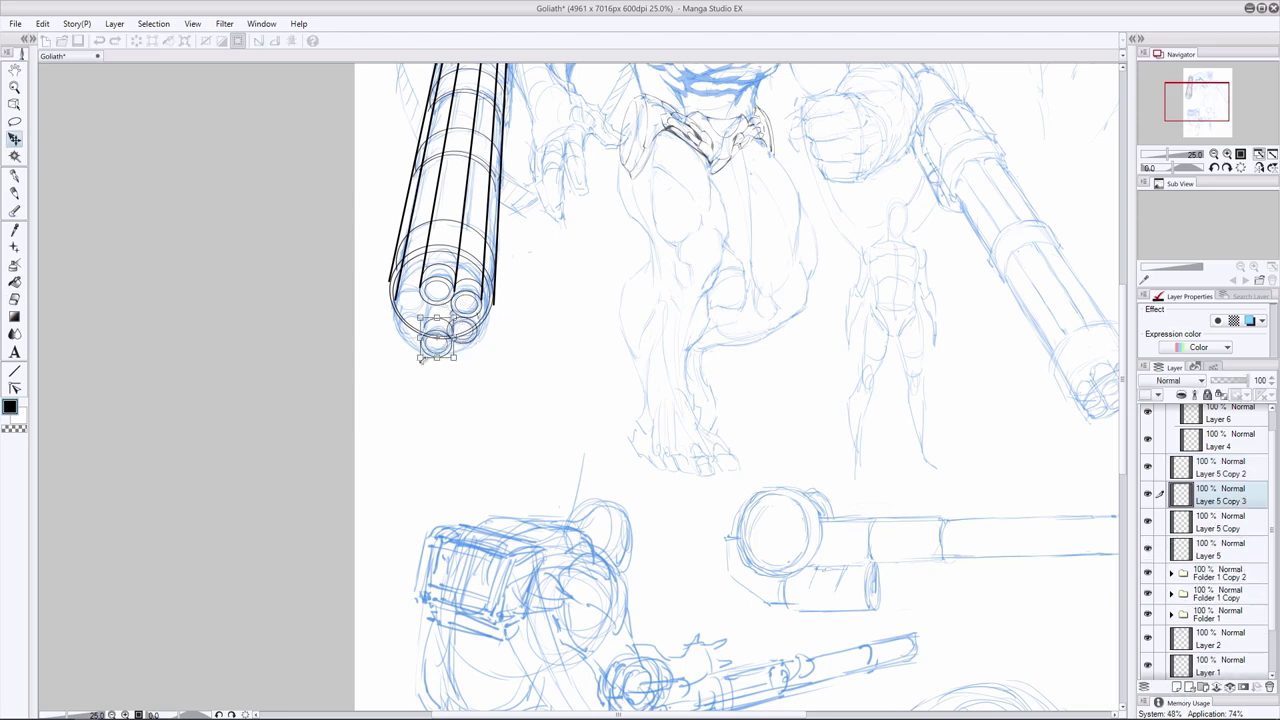
left_click_drag(422, 359, 436, 346)
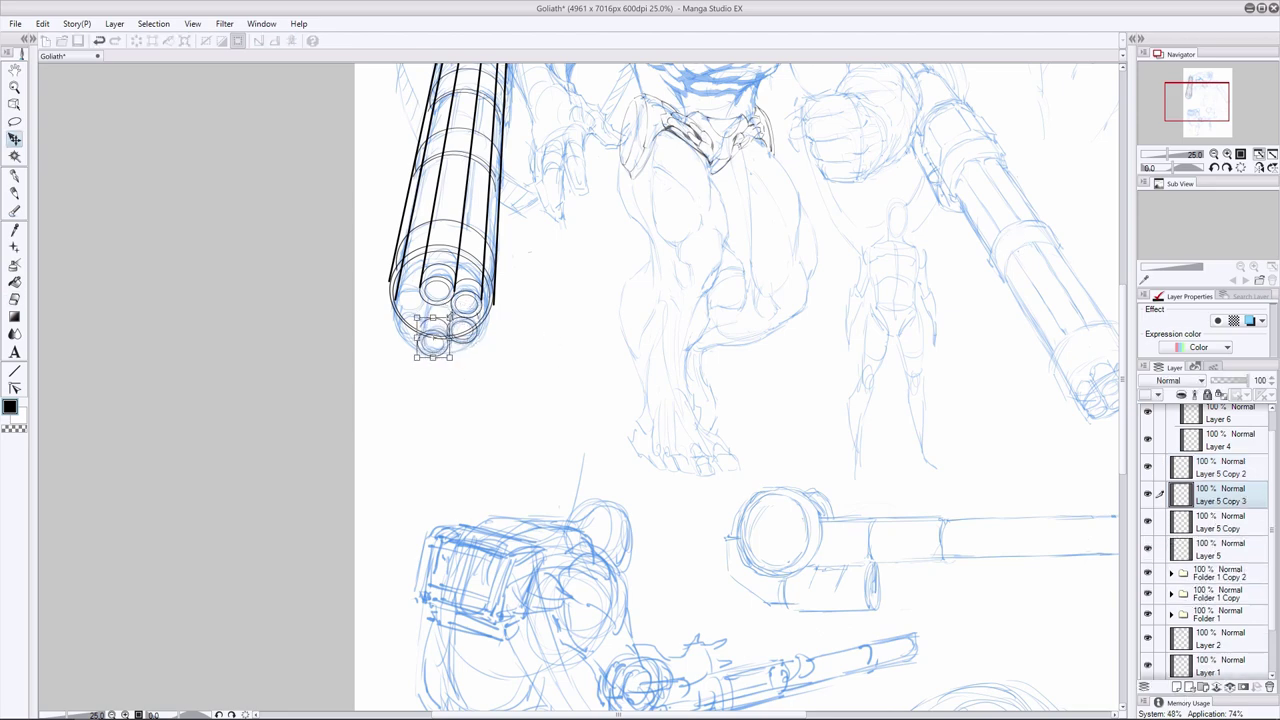
key("Return")
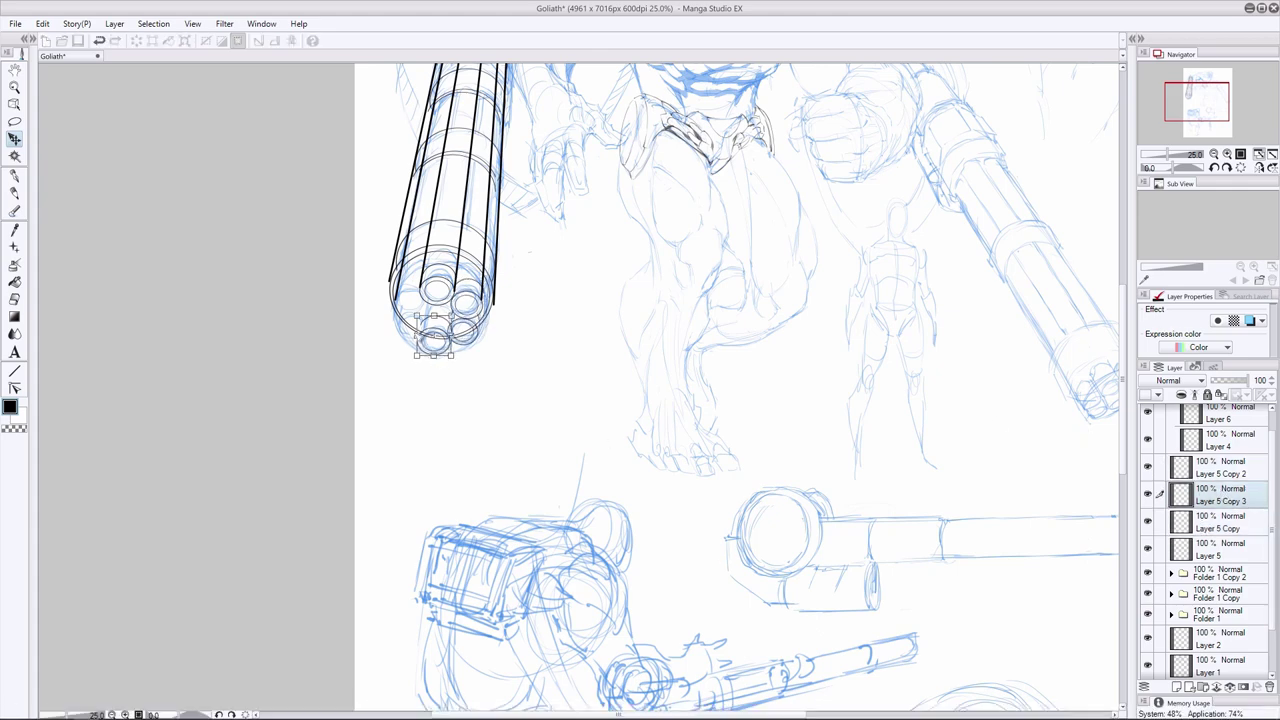
key("Return")
Duplicate two barrel openings onto the left side of the muzzle to complete the ring of six
left_click(1238, 472)
left_click(1148, 521)
left_click(1148, 521)
left_click(1226, 518)
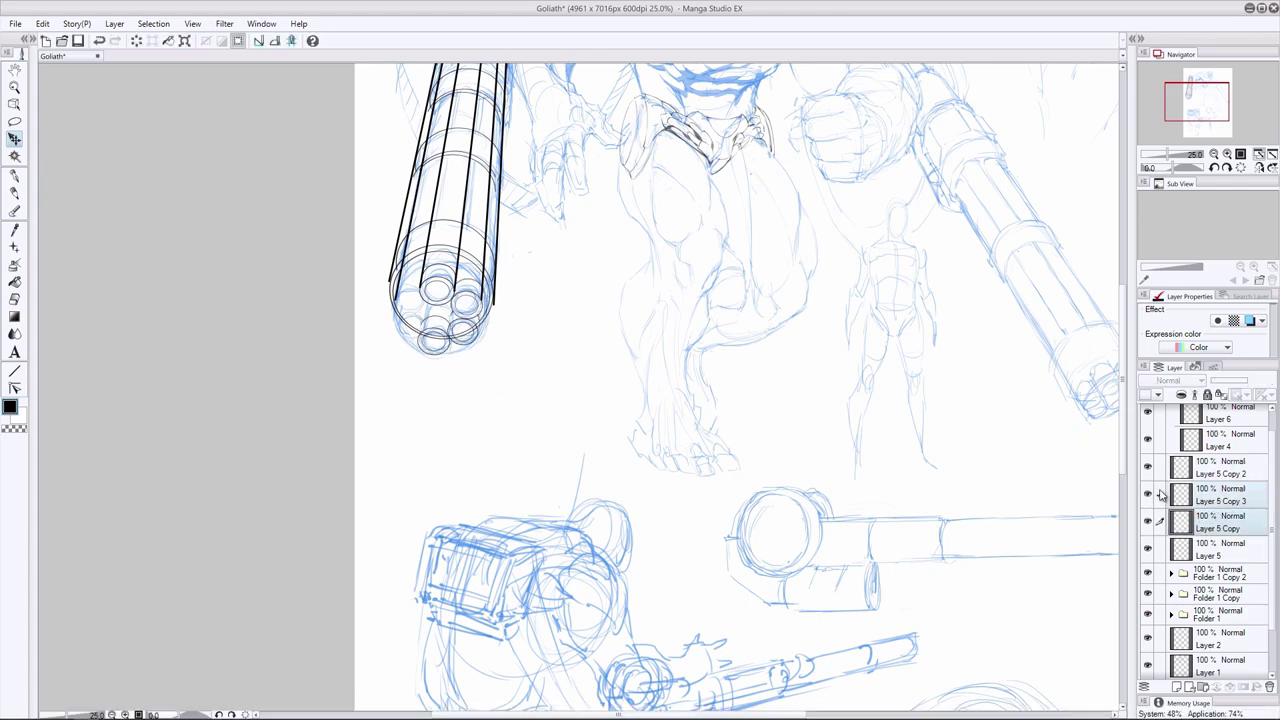
left_click(1160, 467)
left_click_drag(1224, 526, 1177, 687)
left_click_drag(450, 348, 394, 341)
left_click(1224, 467)
left_click_drag(560, 410, 563, 410)
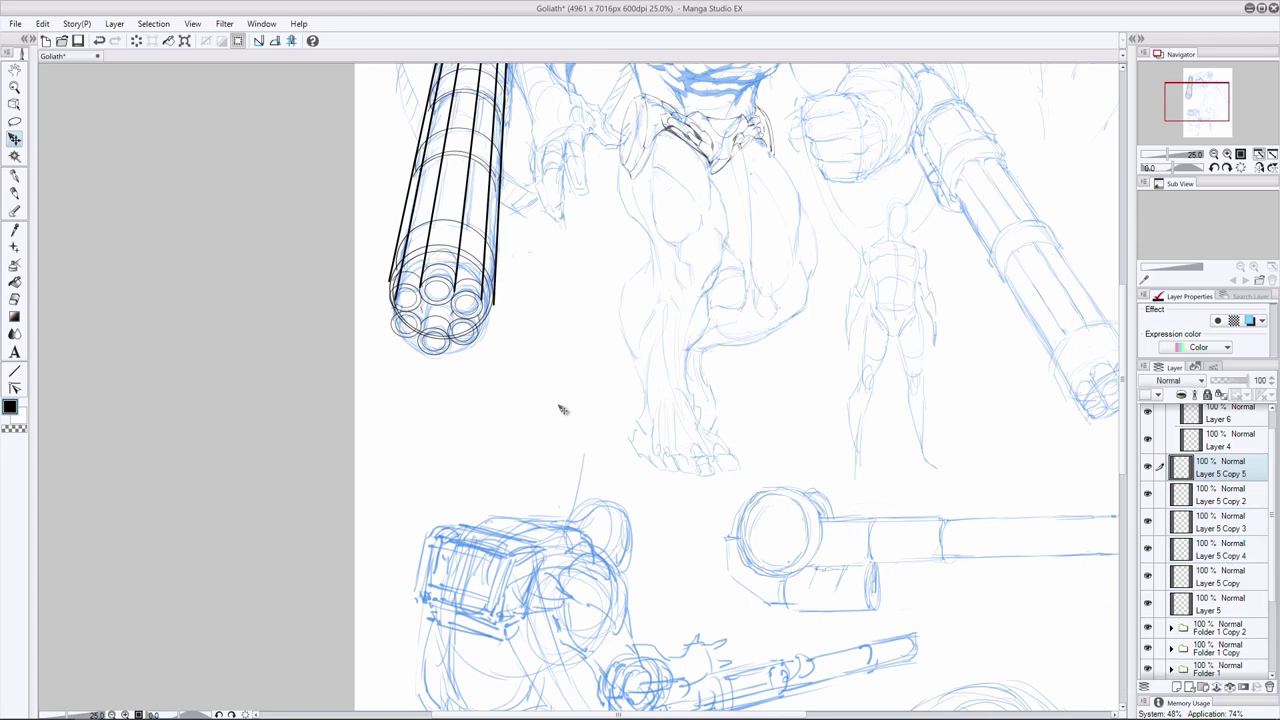
Erase Layer 6's straight barrel lines across the muzzle and bands, leaving only the gun's two outer edges
left_click_drag(1122, 440, 1122, 386)
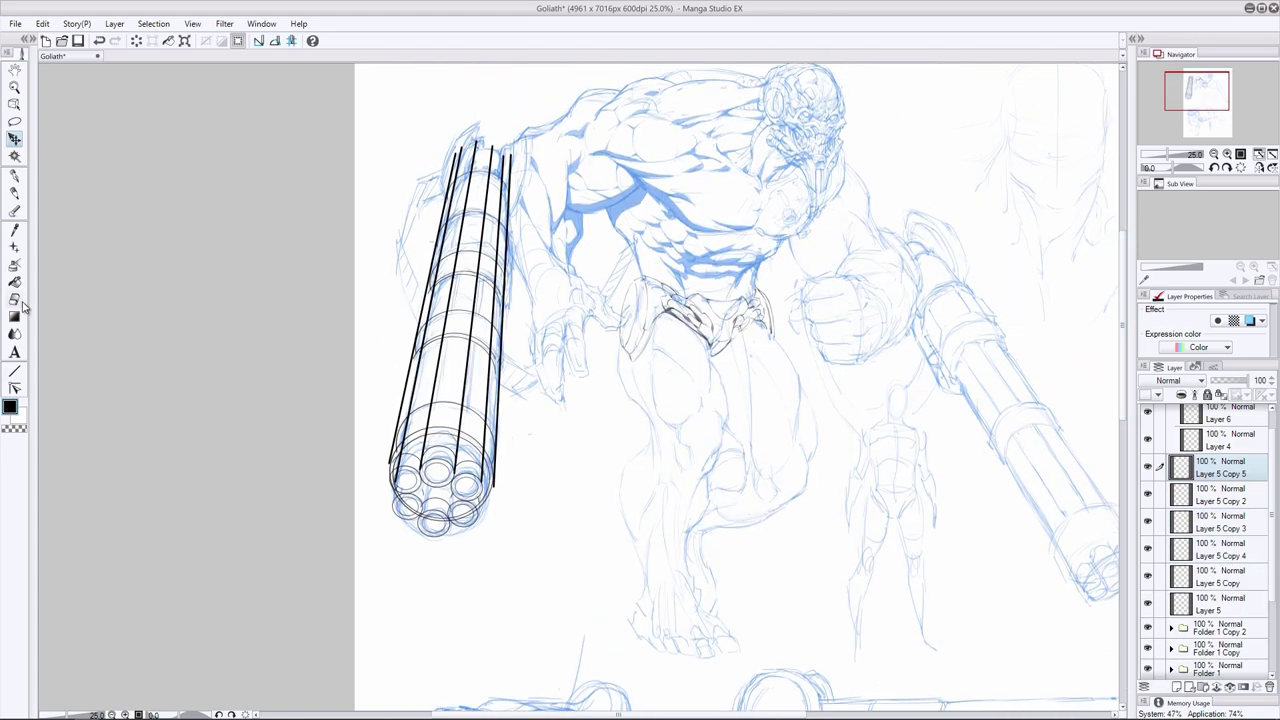
left_click(15, 299)
left_click(1218, 417)
mouse_move(464, 444)
left_mouse_down()
mouse_move(458, 416)
mouse_move(404, 451)
left_mouse_up()
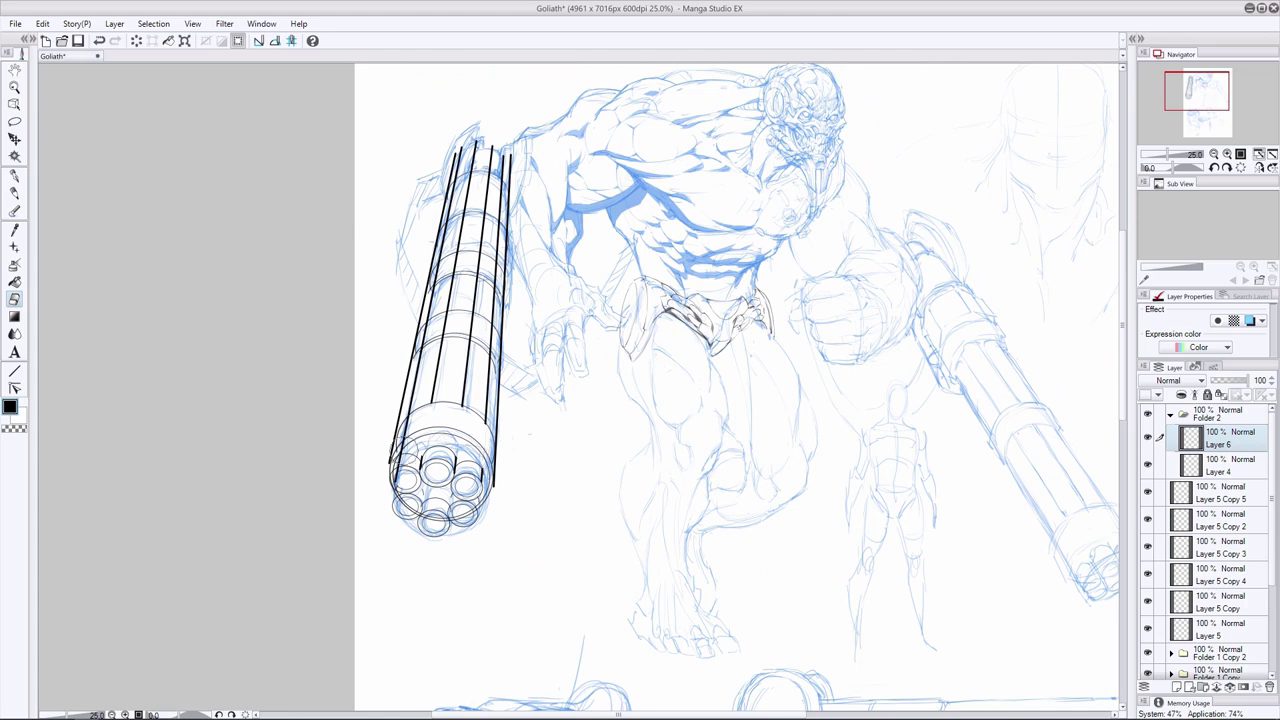
left_click_drag(510, 317, 393, 300)
left_click(15, 371)
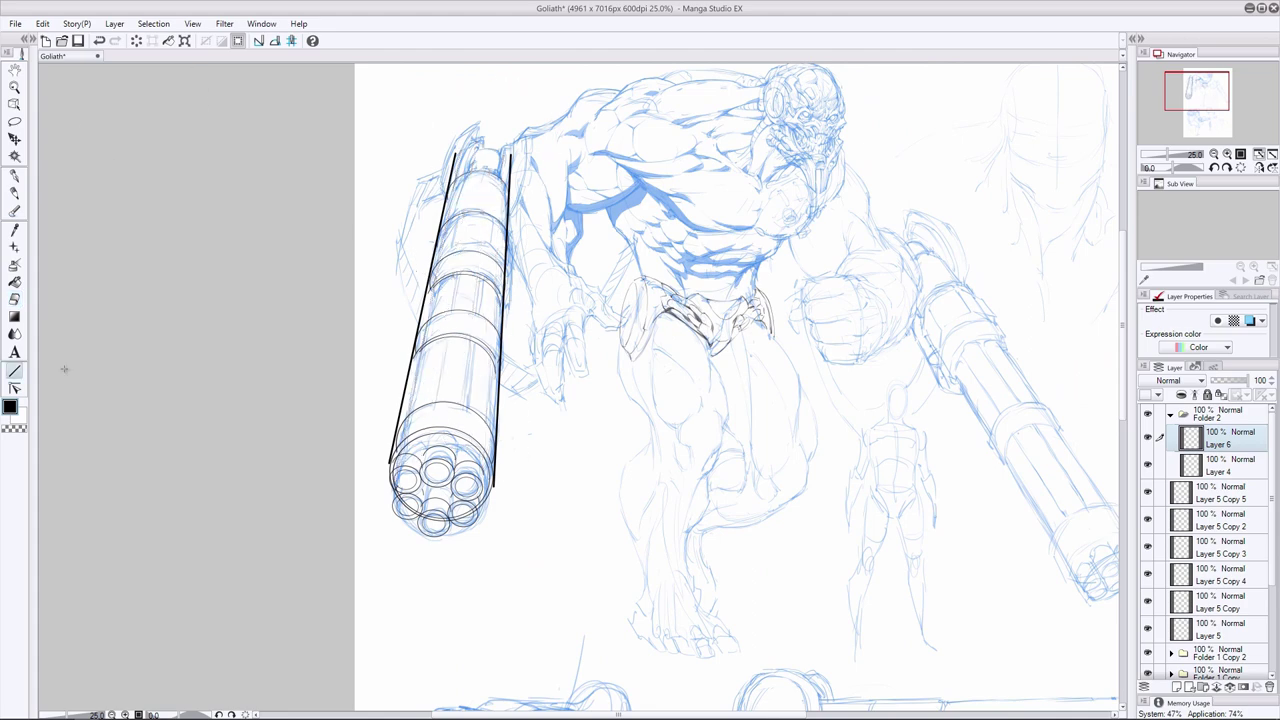
Draw straight barrel lines down the left-hand gun on Layer 6 and add rounded barrel ends below the bands
mouse_move(483, 487)
left_mouse_down()
mouse_move(504, 180)
mouse_move(474, 330)
left_mouse_up()
key("ctrl+z")
left_click_drag(455, 472, 490, 171)
mouse_move(419, 478)
left_mouse_down()
mouse_move(486, 160)
mouse_move(462, 171)
left_mouse_up()
key("ctrl+z")
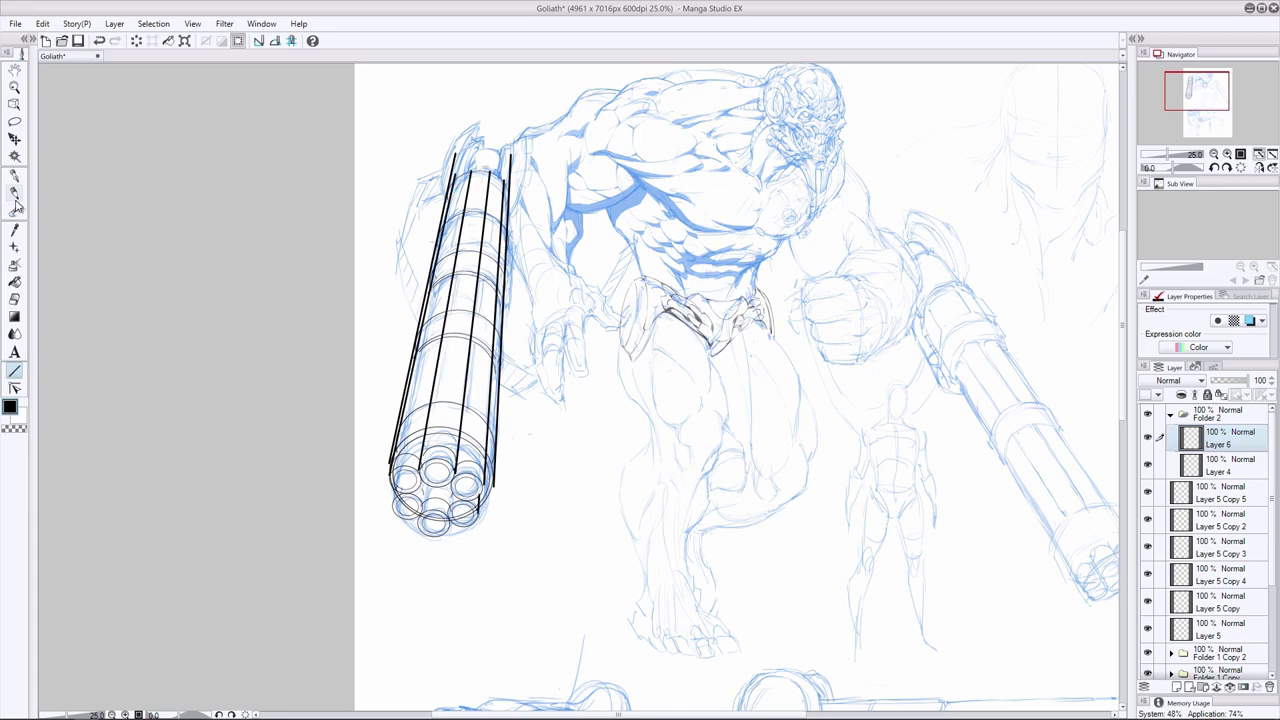
left_click(15, 194)
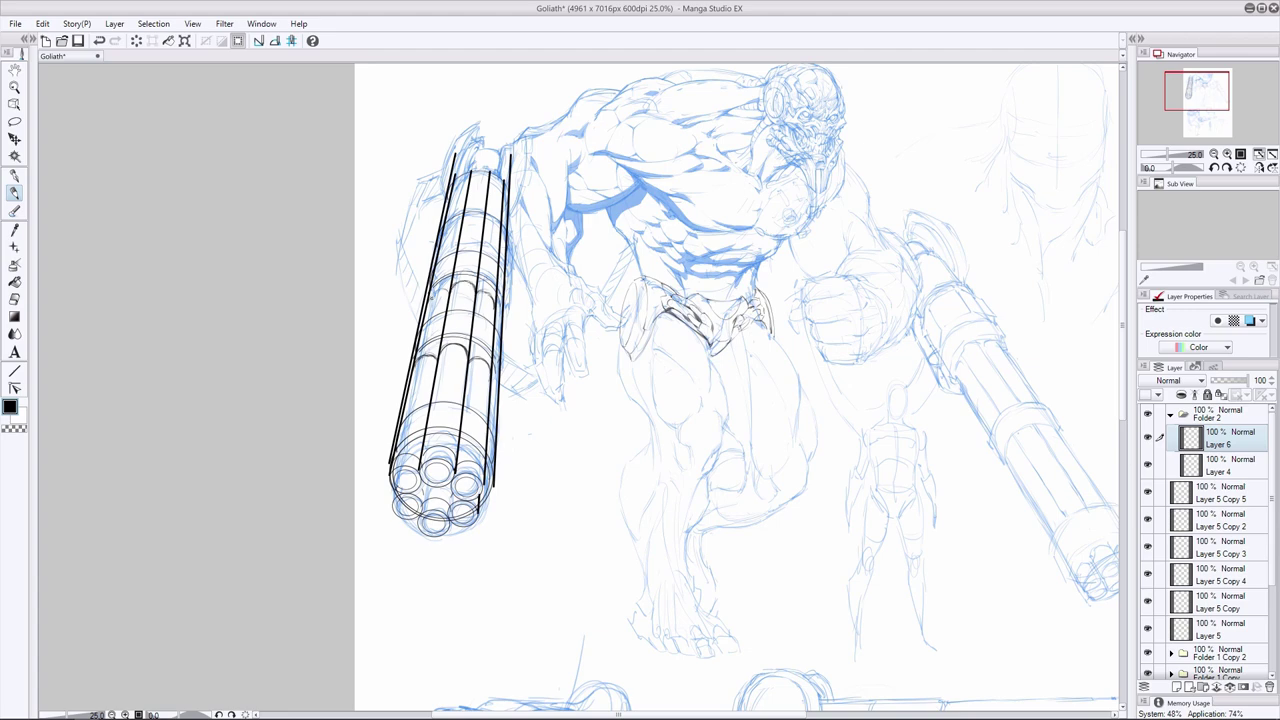
Merge Folder 2 into a single layer and erase its barrel lines across the gun's lower bands, with Folder 1 Copy 2 hidden
left_click(1170, 414)
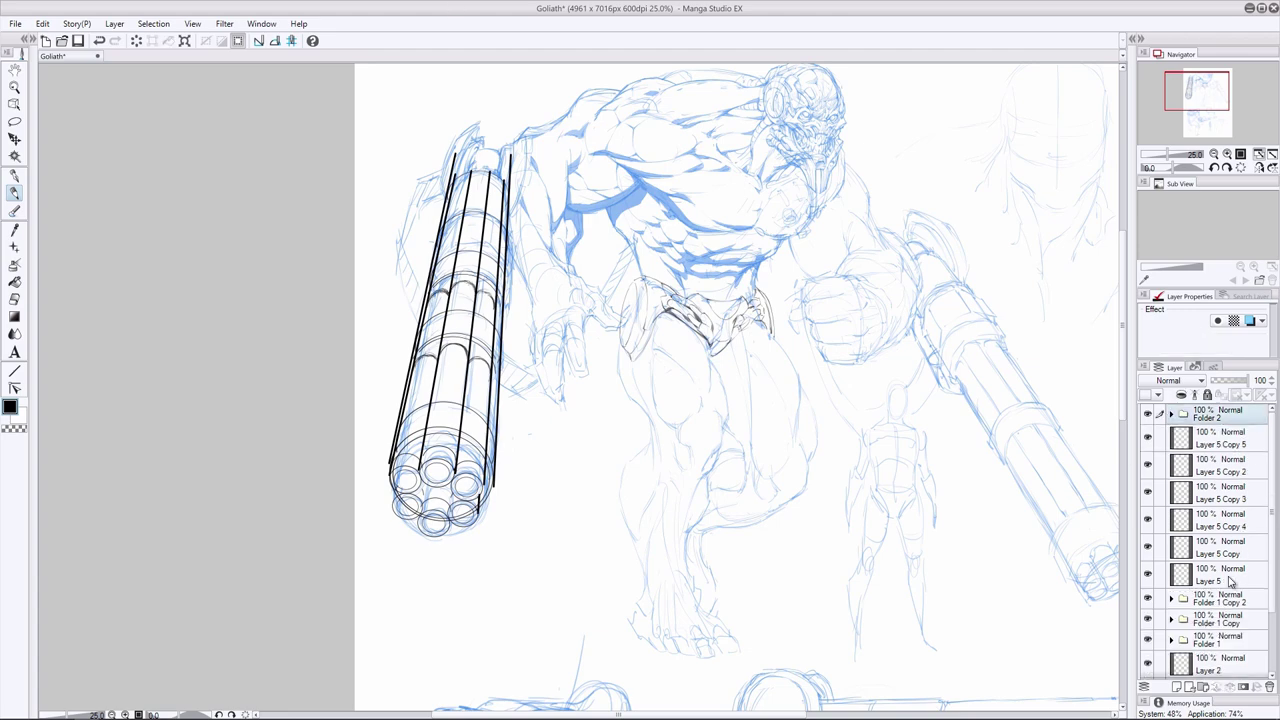
left_click(1148, 600)
right_click(1210, 412)
left_click(1190, 600)
left_click(14, 300)
left_click_drag(428, 427, 425, 432)
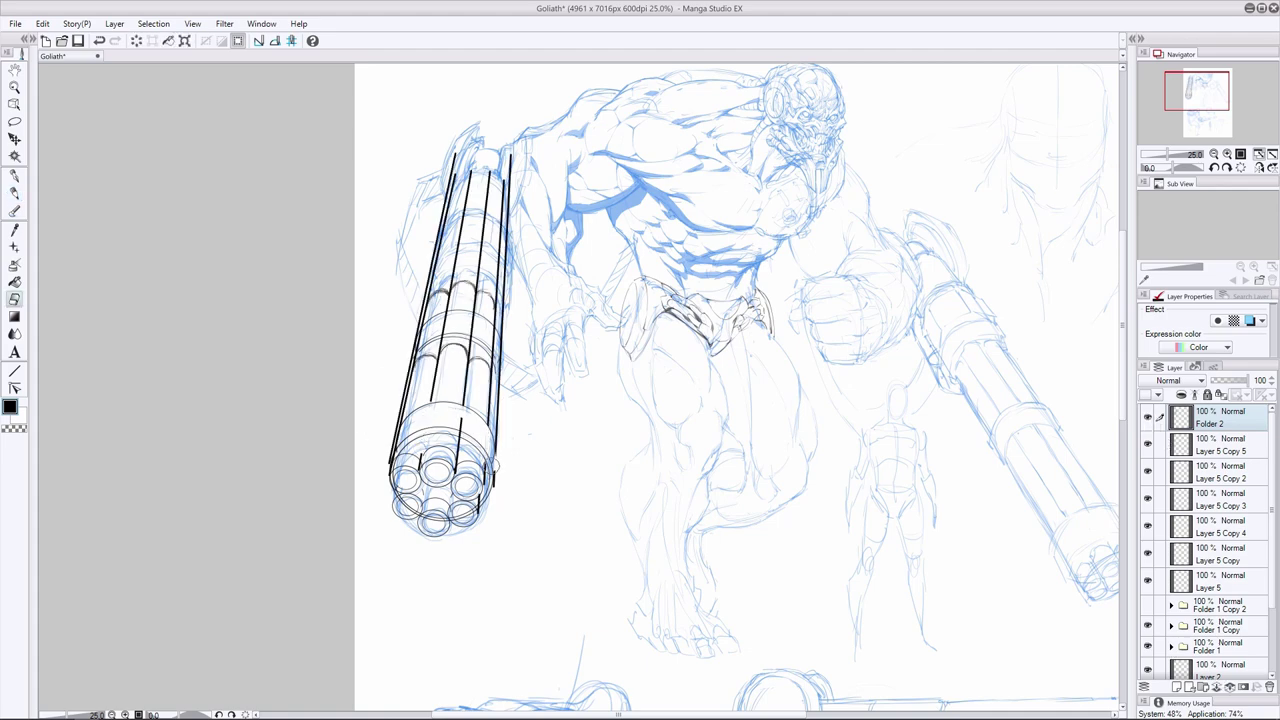
key("ctrl+z")
Duplicate the Folder 1 Copy band and transform it to fit the next band up the gun
left_click(1187, 630)
key("ctrl+c")
key("ctrl+v")
key("ctrl+t")
left_click_drag(455, 340, 472, 278)
left_click_drag(522, 312, 508, 308)
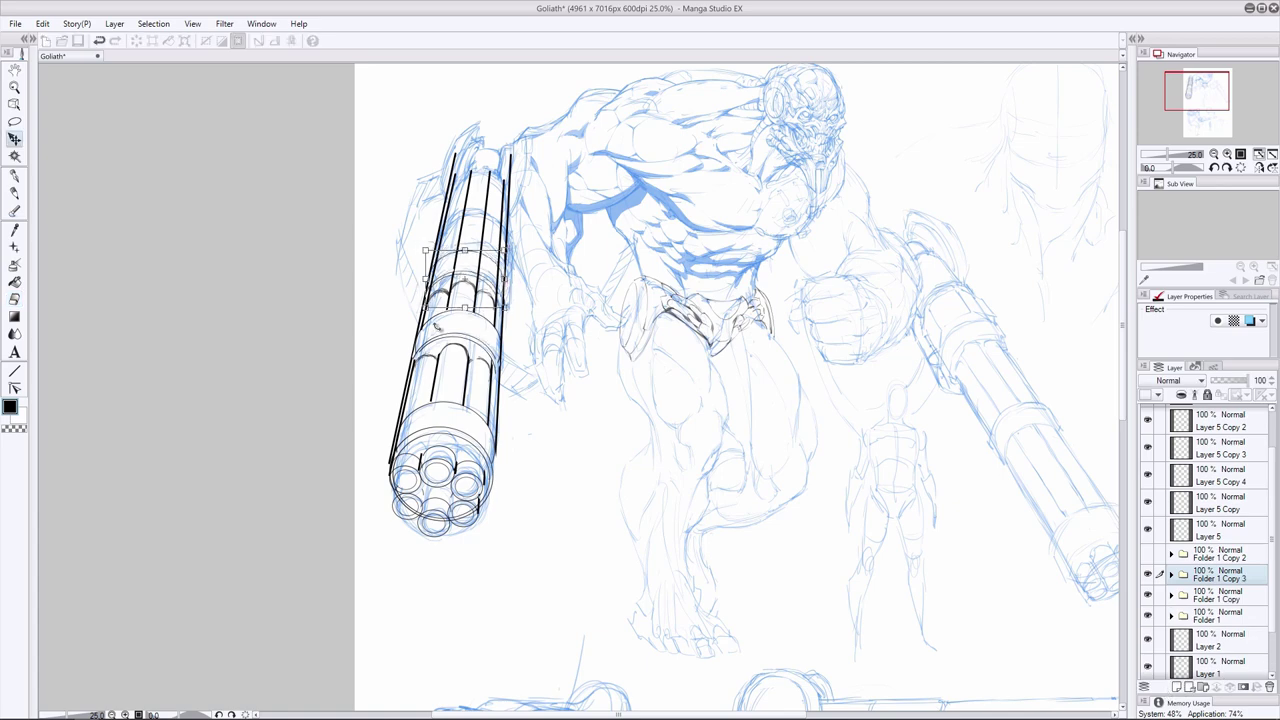
key("Return")
Erase the merged Folder 2 layer's barrel lines where they cross the upper band
scroll(1210, 450, "up", 2)
left_click(1210, 418)
left_click(14, 300)
left_click_drag(457, 258, 453, 273)
left_click_drag(481, 263, 477, 288)
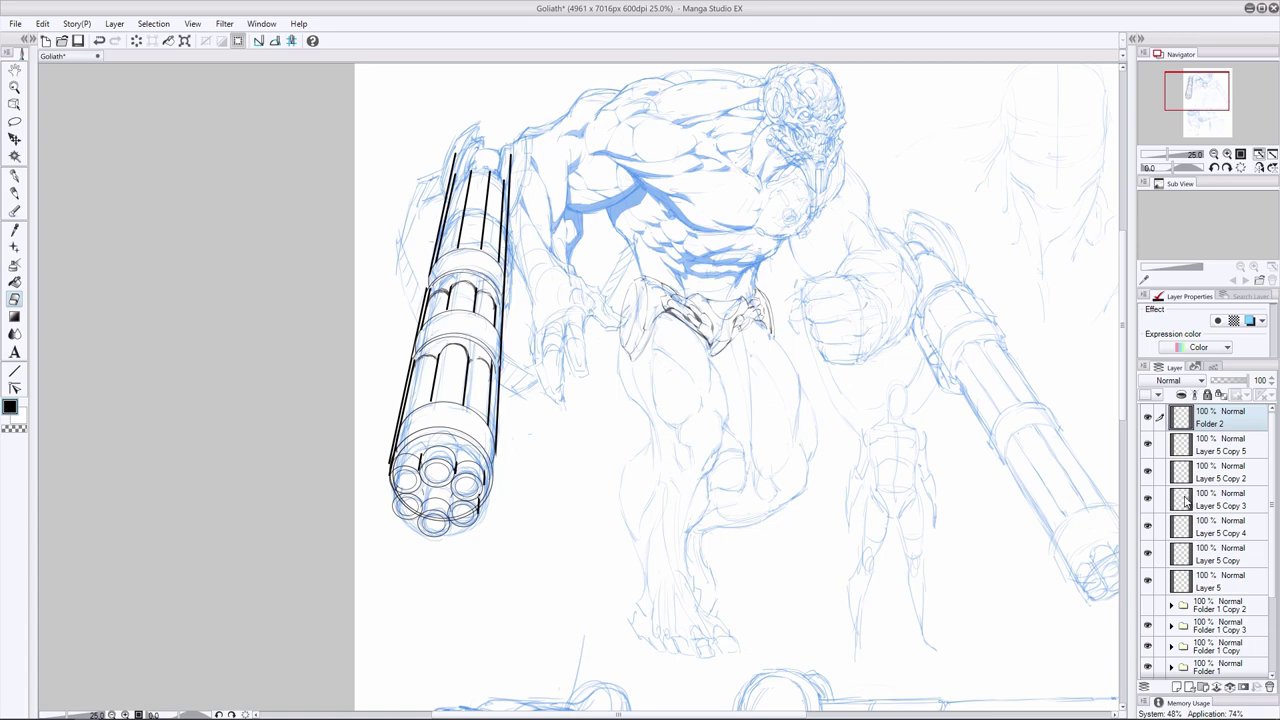
Merge Folder 2, the Layer 5 barrel openings and Folder 1 Copy 2 into one layer
left_click(1210, 582, "shift")
key("shift+alt+e")
left_click(1250, 322)
key("ctrl+z")
left_click(1212, 443)
left_click(1147, 442)
left_click(1219, 421, "shift")
key("shift+alt+e")
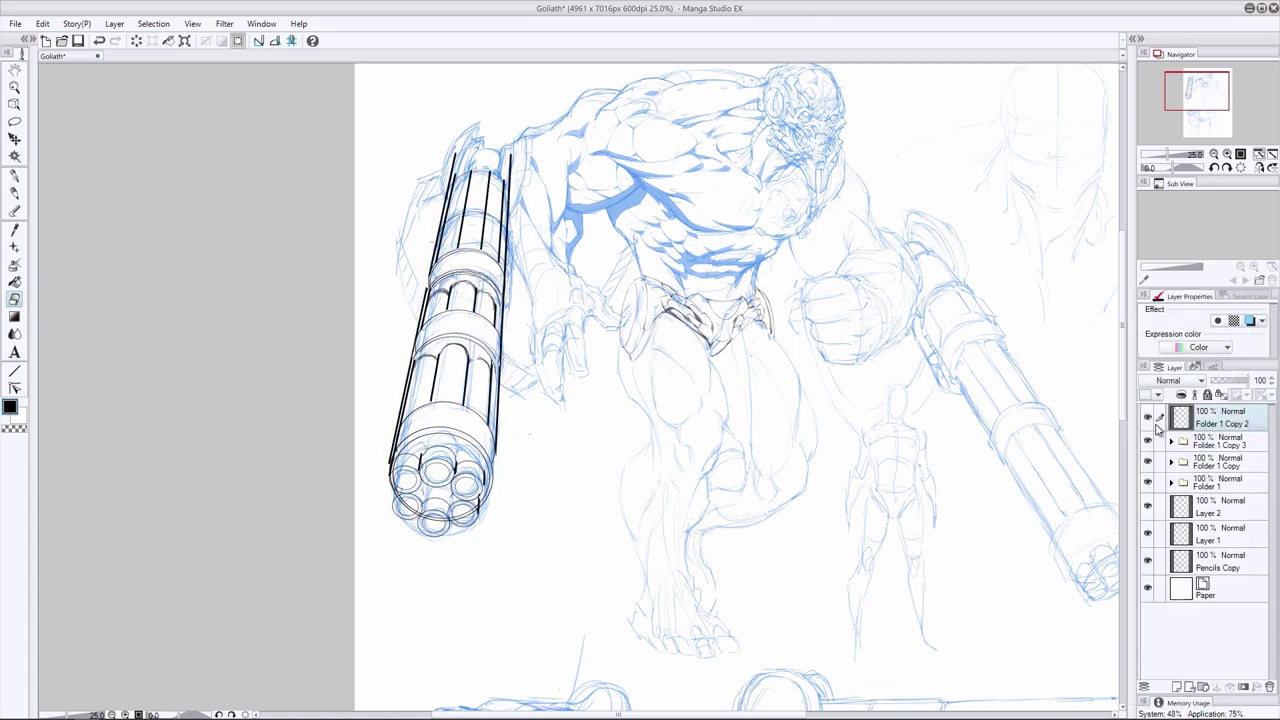
Merge Folder 1 Copy 3, Folder 1 Copy and Folder 1 into the combined gun layer
left_click(1217, 443, "shift")
right_click(1217, 445)
left_click(1196, 402)
right_click(1217, 445)
left_click(1195, 403)
right_click(1217, 445)
left_click(1197, 403)
Turn off Layer 1's blue layer color and delete the merged gun layer Folder 1 Copy 2
left_click(1210, 472)
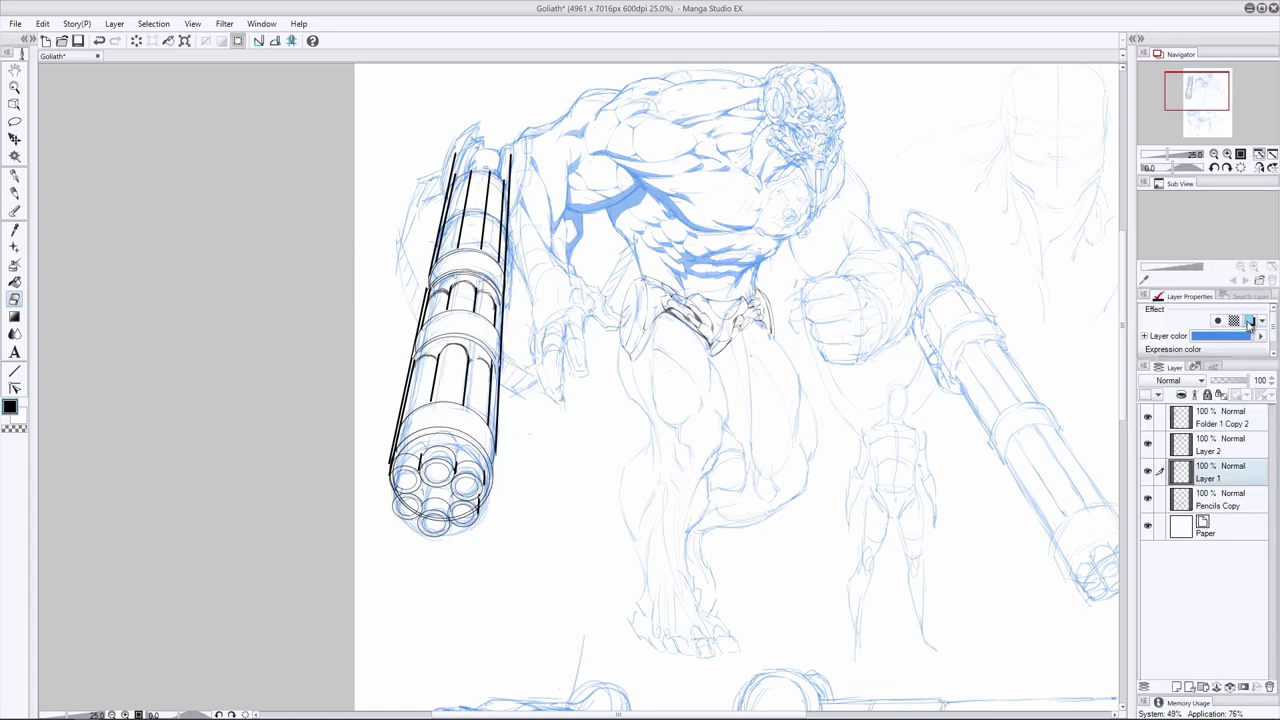
left_click(1249, 322)
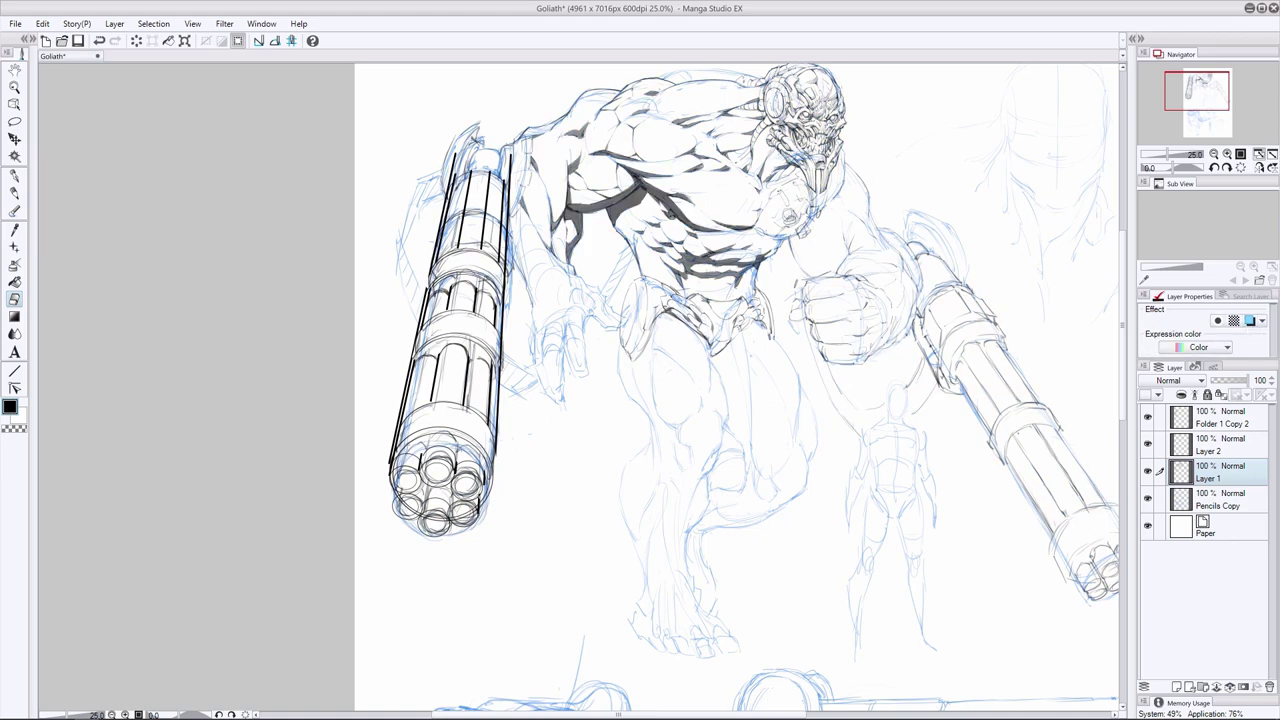
left_click(1211, 417)
left_click(1270, 687)
key("ctrl+0")
Set the Straight line tool's brush size to 2.9 and turn Layer 1's blue layer color back on
left_click(14, 371)
left_click(33, 40)
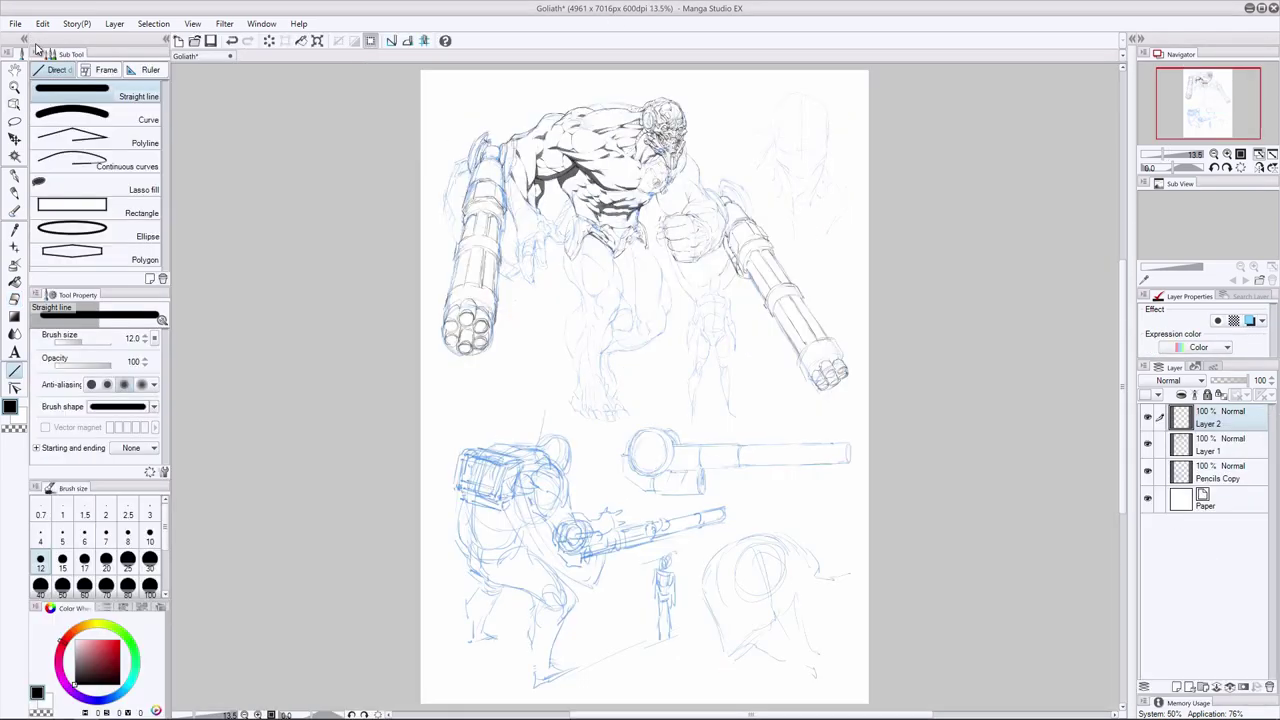
left_click(73, 342)
left_click(1211, 444)
left_click(1249, 322)
scroll(472, 196, "up", 3)
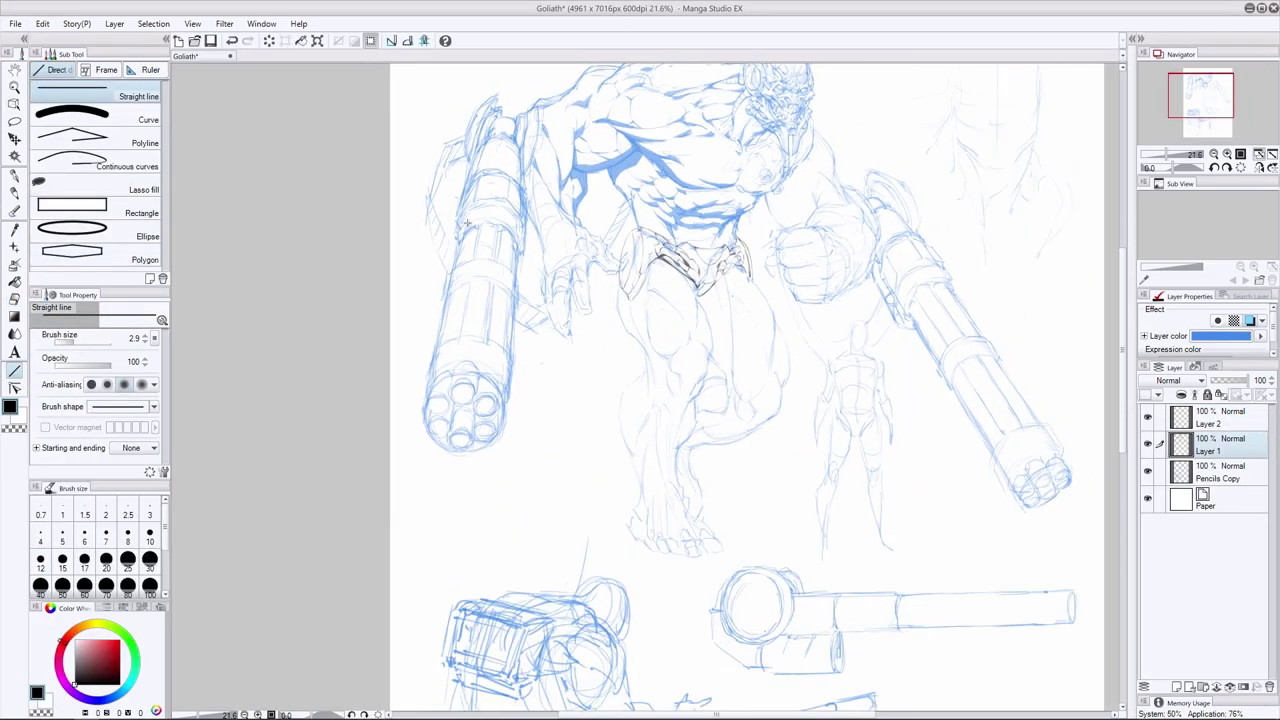
left_click_drag(505, 447, 535, 107)
key("ctrl+z")
Add a new layer above Layer 2 and set the Straight line brush size to 5.9
left_click(1211, 417)
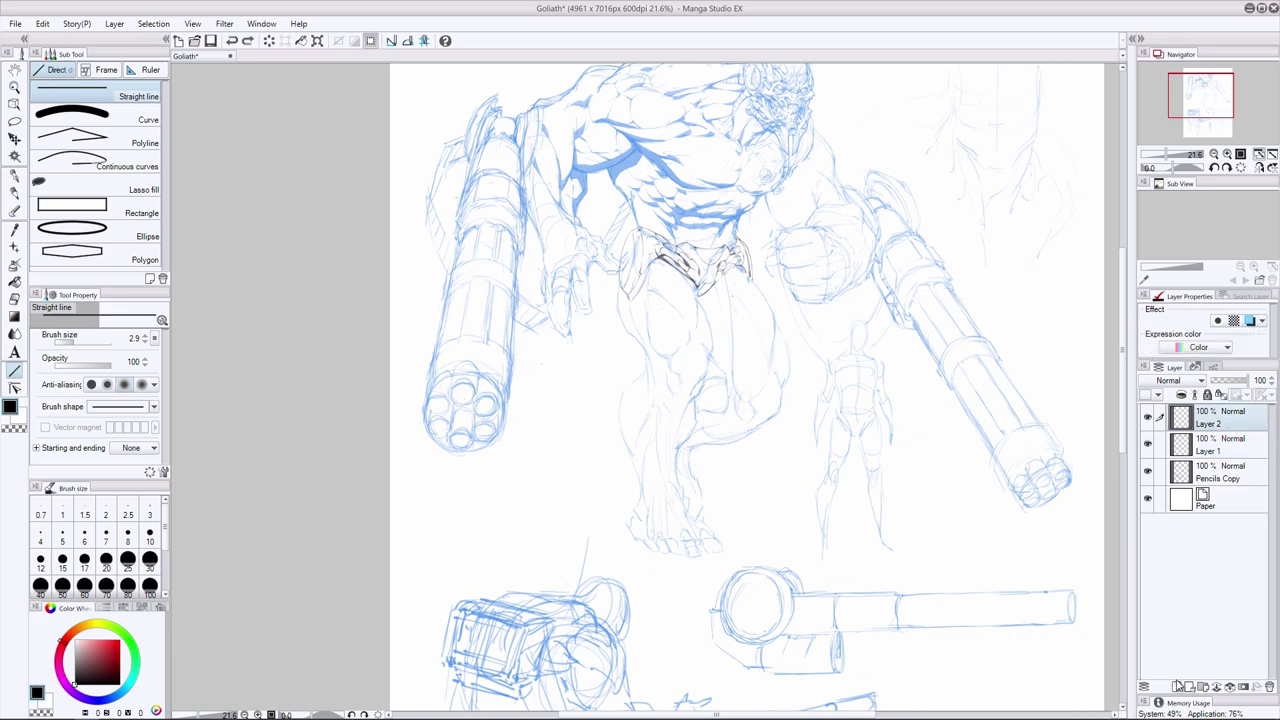
left_click(1177, 687)
left_click(75, 342)
key("ctrl+z")
mouse_move(510, 425)
left_mouse_down()
mouse_move(537, 117)
mouse_move(517, 525)
mouse_move(508, 520)
left_mouse_up()
left_click(78, 342)
key("ctrl+z")
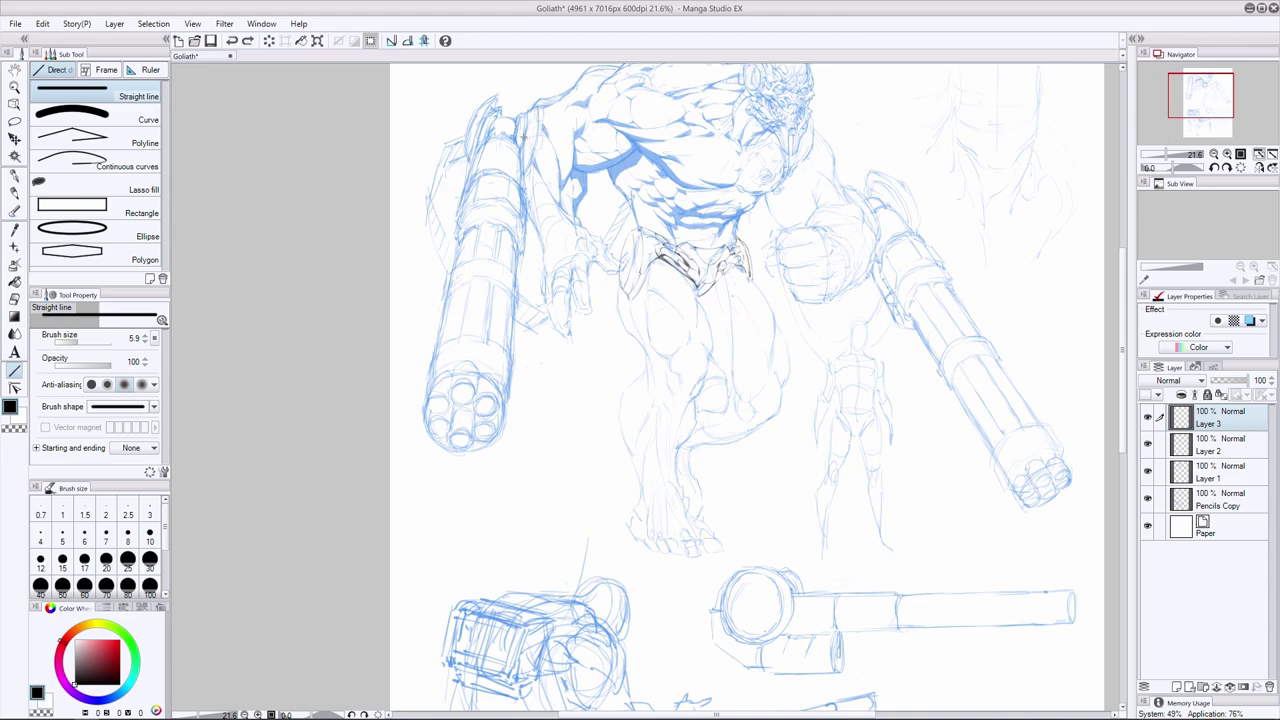
Draw doubled straight lines along both outer edges of the left-hand arm gun on Layer 3
mouse_move(521, 135)
left_mouse_down()
mouse_move(501, 468)
mouse_move(500, 452)
left_mouse_up()
left_click_drag(482, 130, 417, 442)
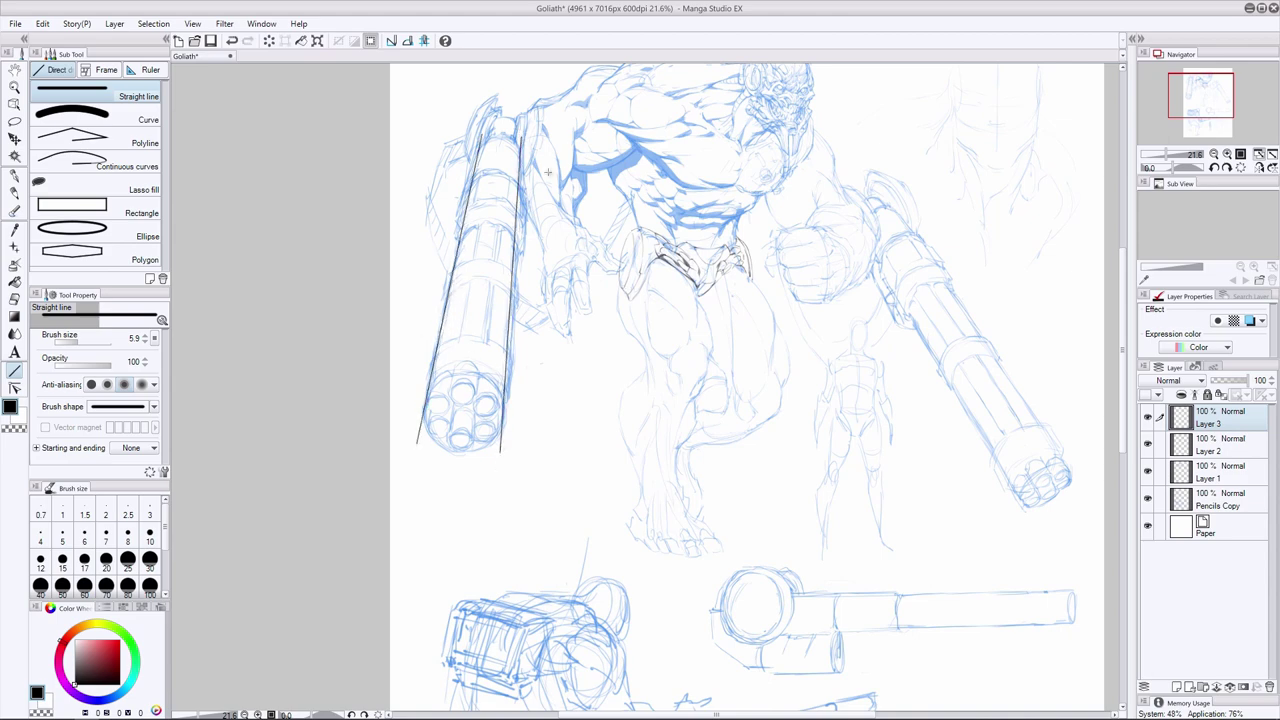
left_click_drag(528, 137, 505, 452)
left_click_drag(412, 442, 487, 122)
Draw doubled straight lines along both outer edges of the right-hand arm gun on Layer 3
left_click_drag(874, 256, 1037, 527)
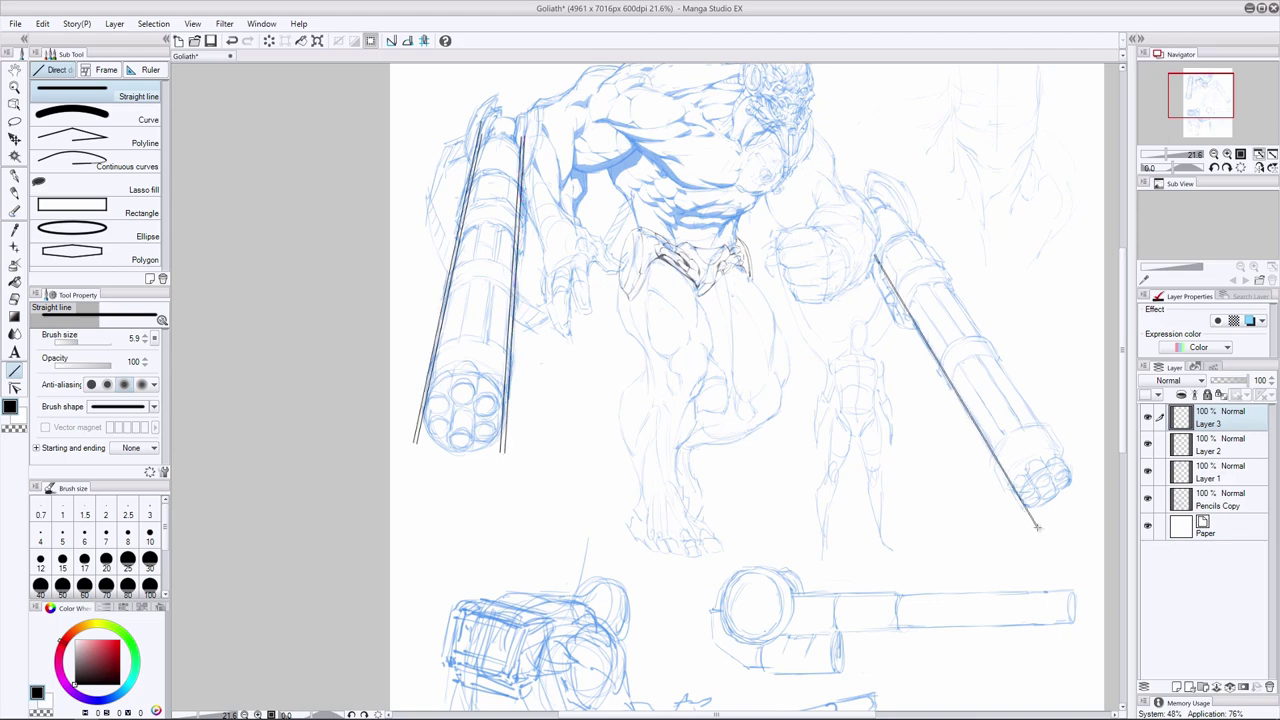
mouse_move(1075, 486)
left_mouse_down()
mouse_move(890, 204)
mouse_move(1088, 475)
mouse_move(882, 188)
mouse_move(1080, 484)
left_mouse_up()
key("m")
left_click(14, 140)
key("ctrl+z")
key("ctrl+z")
left_click(14, 371)
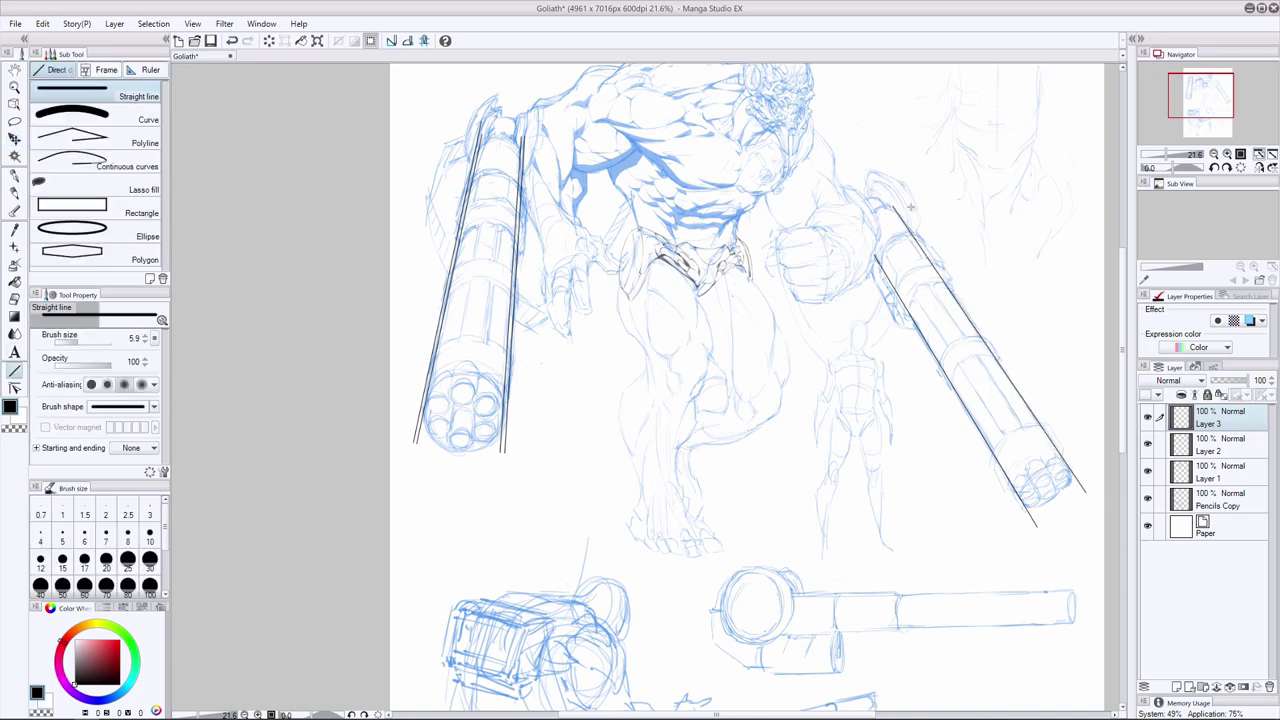
left_click_drag(897, 206, 1089, 492)
left_click_drag(873, 258, 1042, 543)
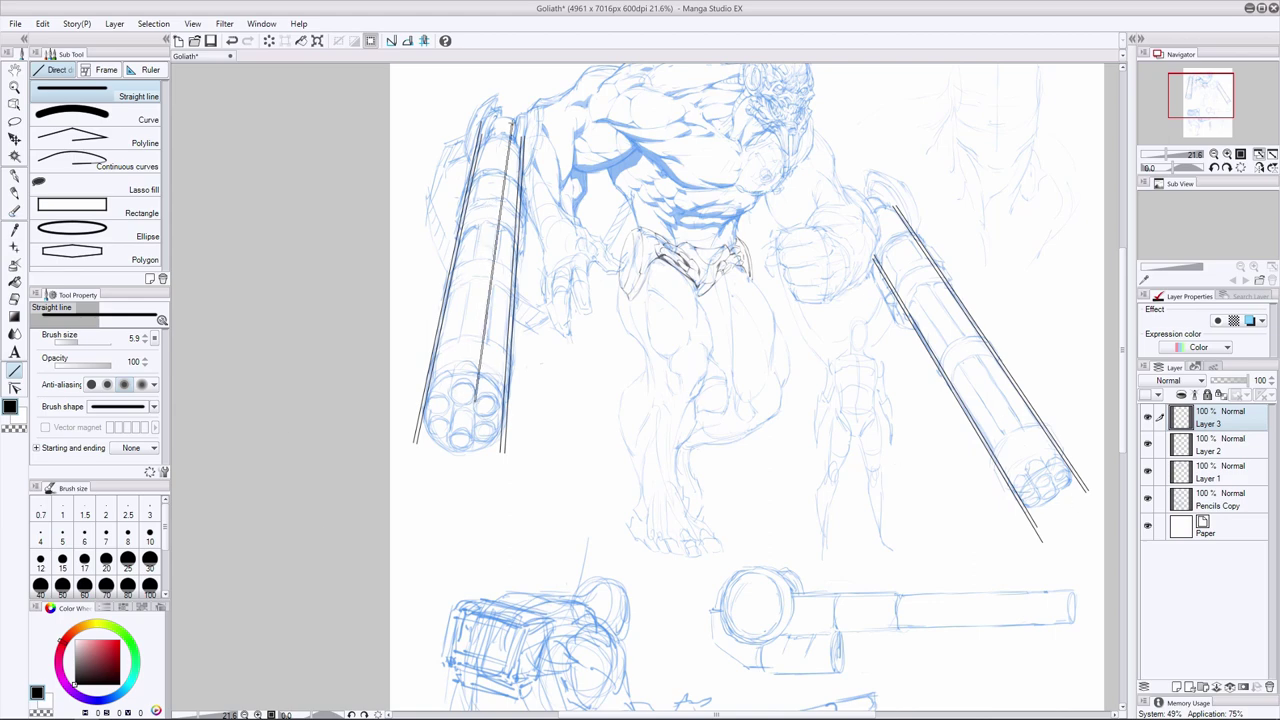
Add a new layer and draw an ellipse with brush size 5.9 around the left-hand gun's muzzle
key("ctrl+shift+n")
left_click(82, 231)
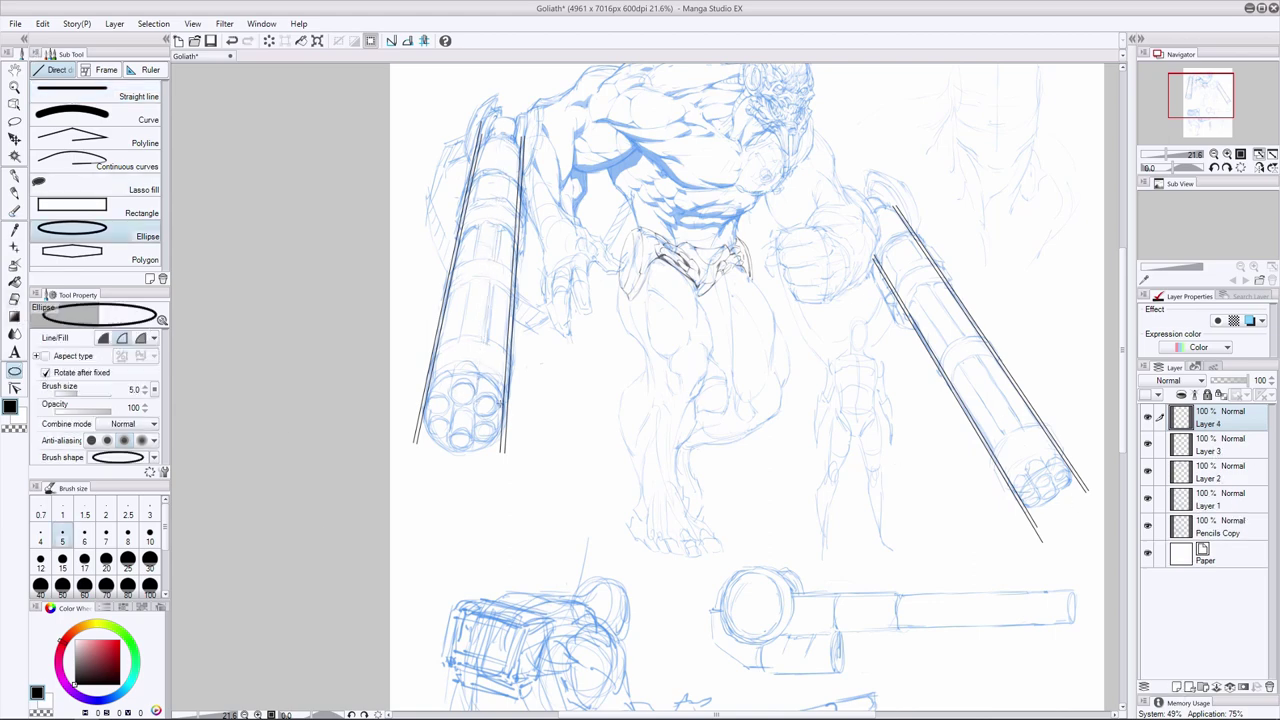
left_click(72, 95)
left_click(80, 231)
left_click_drag(430, 382, 463, 373)
left_click_drag(638, 464, 635, 478)
left_click(634, 478)
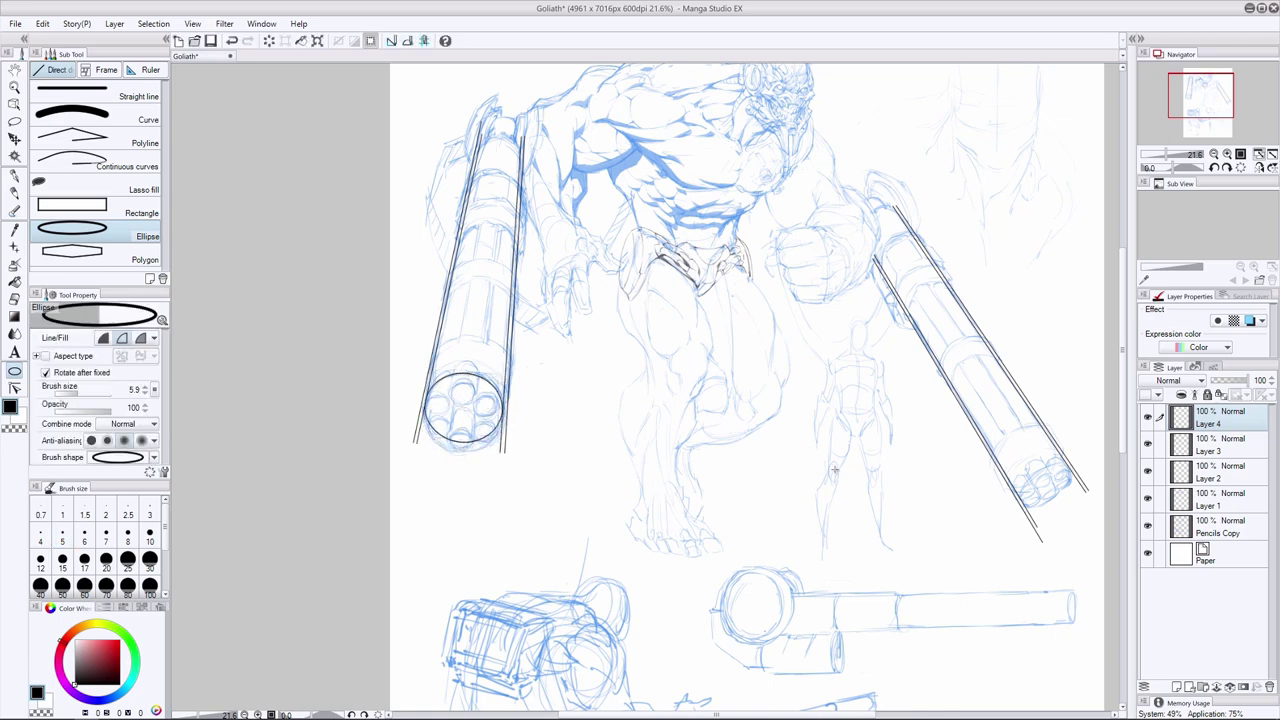
Duplicate the muzzle ellipse layer and enlarge the copy slightly to form a concentric outer rim
left_click_drag(1223, 425, 1178, 688)
key("ctrl+t")
left_click_drag(504, 373, 512, 365)
left_click_drag(485, 428, 482, 429)
left_click(607, 398)
left_click(14, 139)
key("Down")
key("Left")
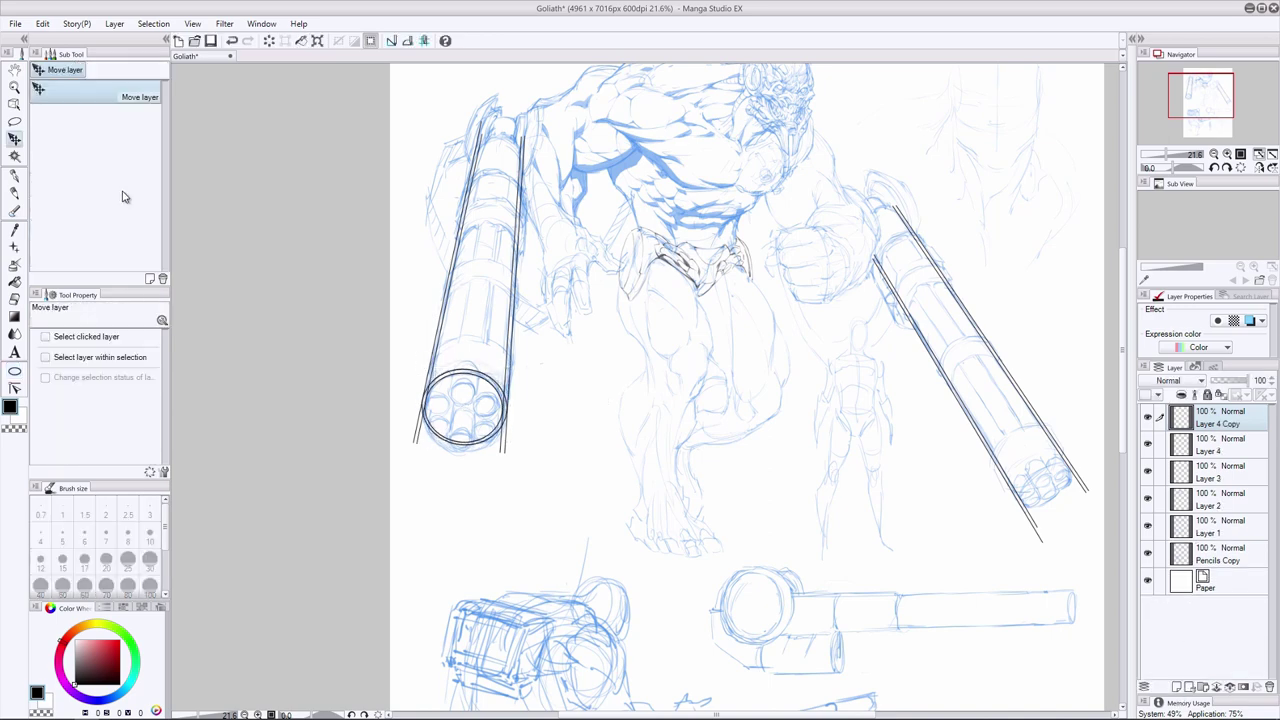
key("ctrl+t")
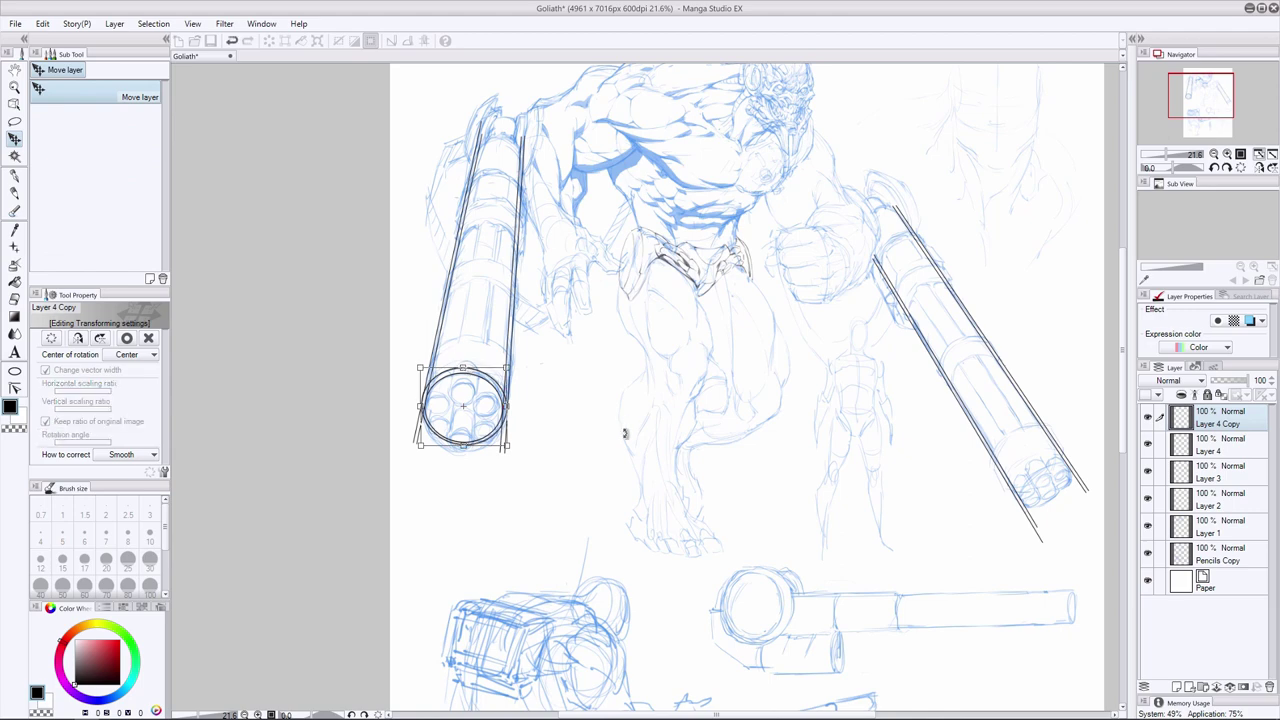
key("Return")
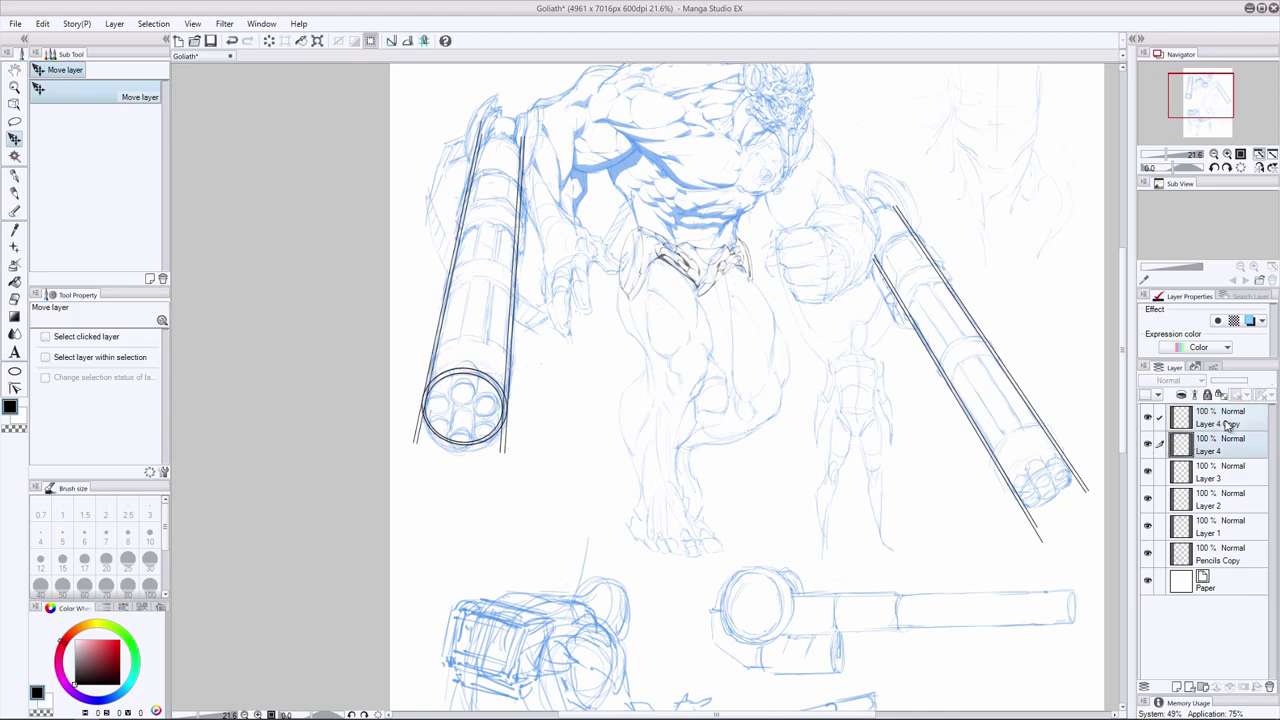
Duplicate the double muzzle ellipse, move it up to the back edge of the muzzle band and scale it to the barrel width
key("ctrl+c")
key("ctrl+v")
left_click(1147, 423)
left_click_drag(552, 473, 557, 437)
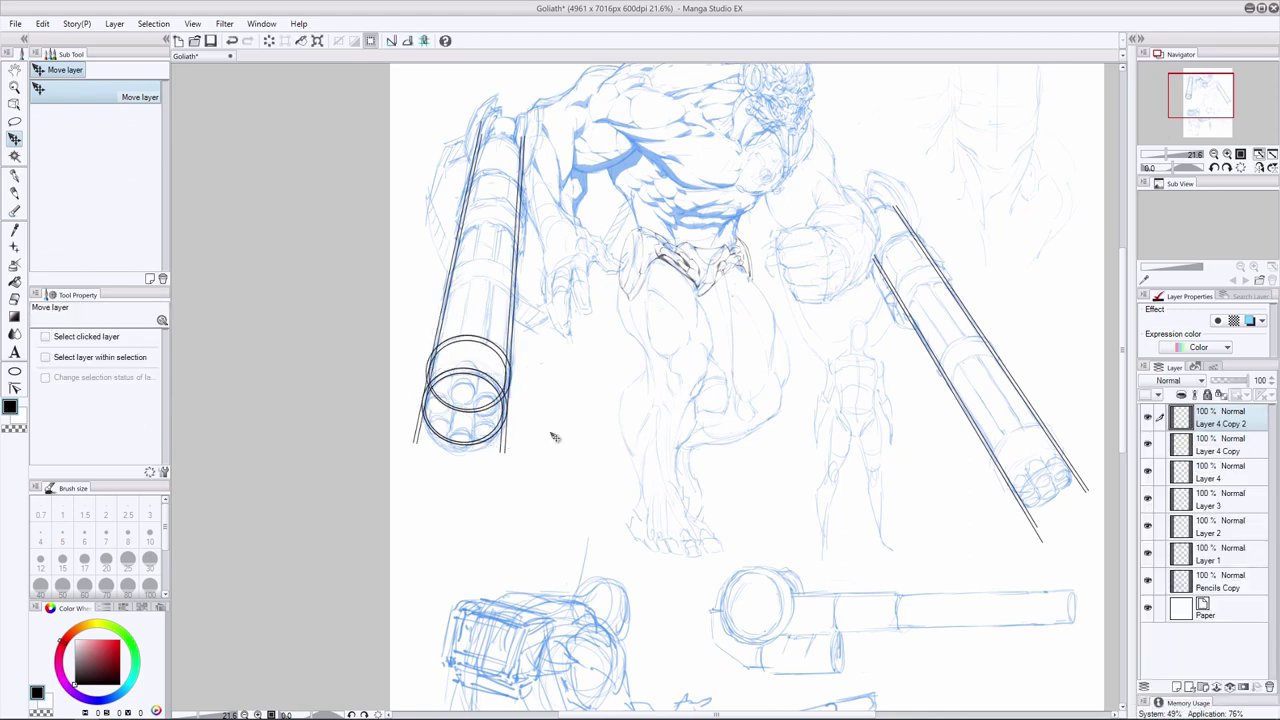
key("ctrl+t")
left_click_drag(428, 410, 431, 405)
key("Return")
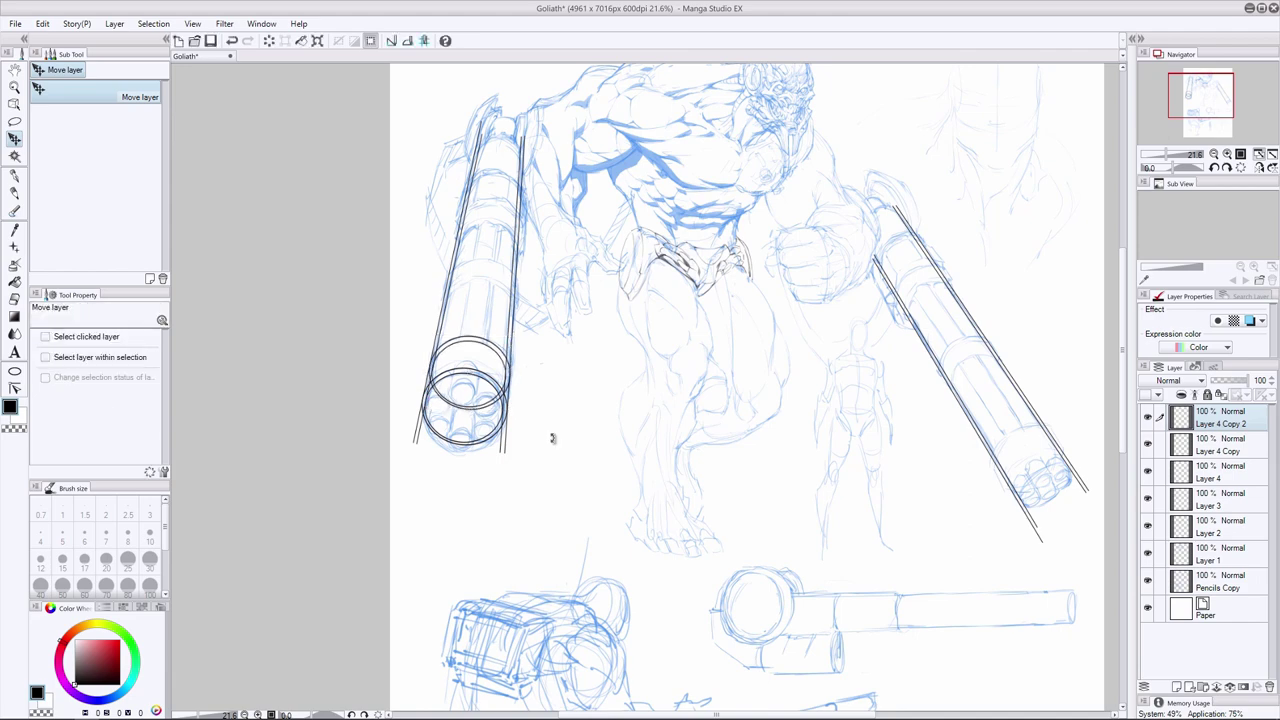
Duplicate the double ellipse twice up the gun, fitting the copies to the lower and upper edges of the middle band
left_click_drag(1187, 424, 1178, 687)
left_click_drag(476, 418, 484, 355)
key("ctrl+t")
left_click_drag(437, 274, 443, 279)
key("Return")
key("ctrl+c")
key("ctrl+v")
left_click_drag(510, 336, 515, 316)
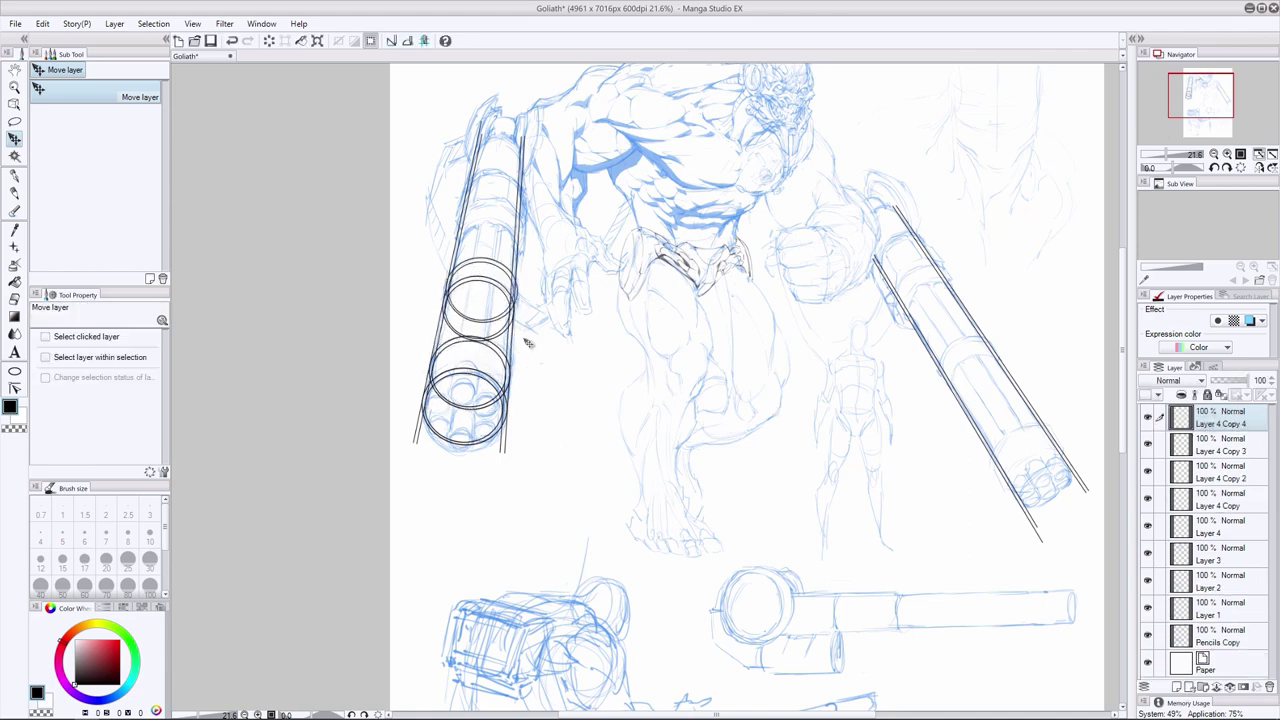
key("ctrl+t")
key("Return")
Add two more ellipse copies at the lower and upper edges of the upper band, scaled to the narrowing barrel
key("ctrl+c")
key("ctrl+v")
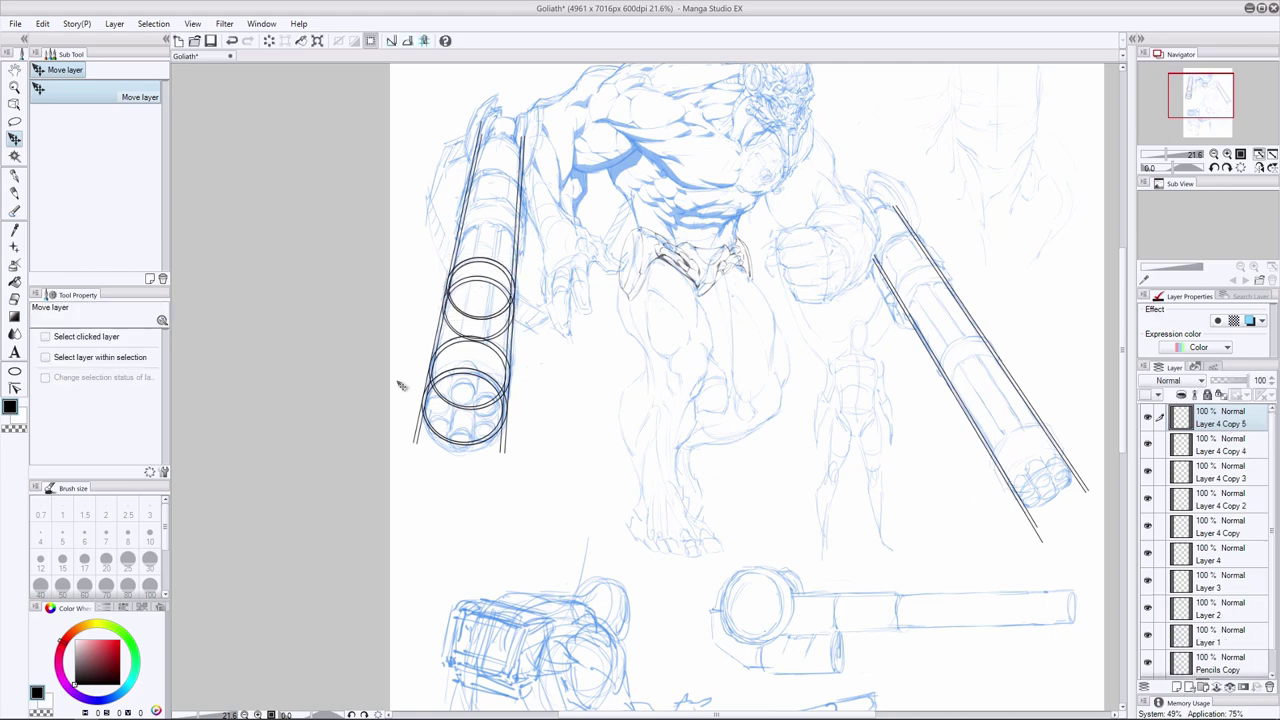
left_click_drag(524, 394, 530, 352)
key("ctrl+t")
key("Return")
key("ctrl+c")
key("ctrl+v")
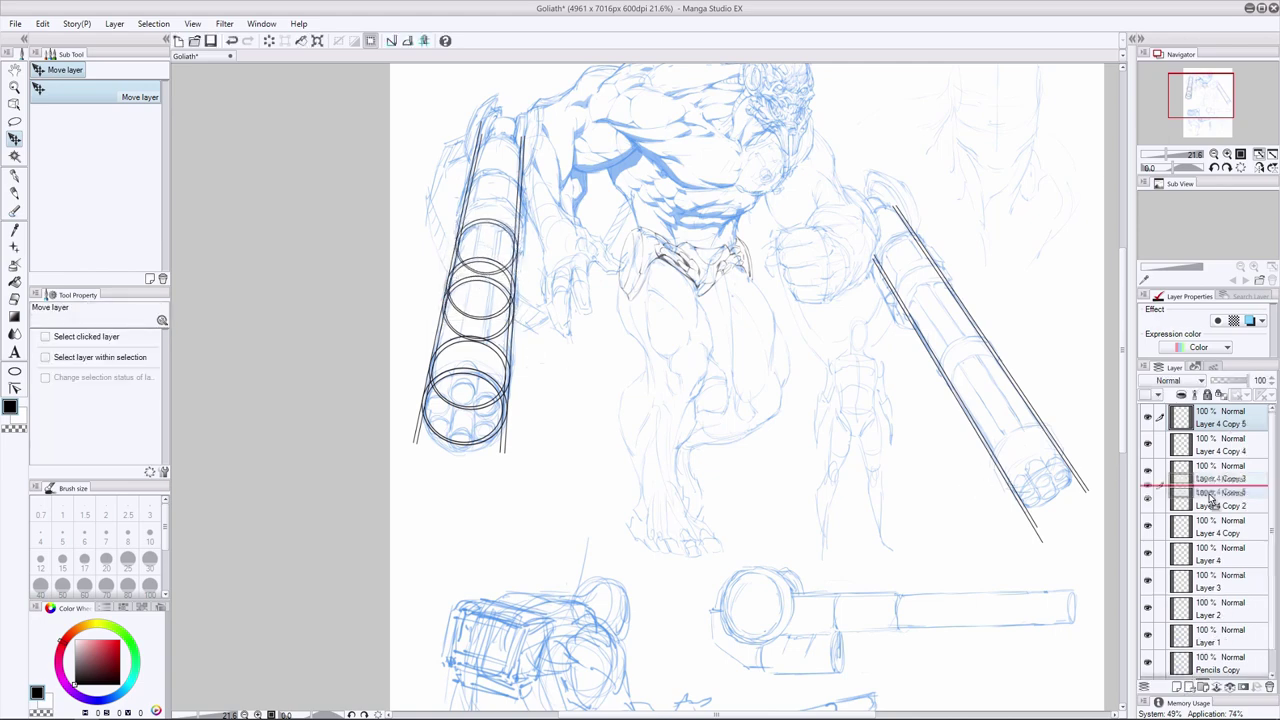
left_click_drag(592, 312, 597, 280)
key("ctrl+t")
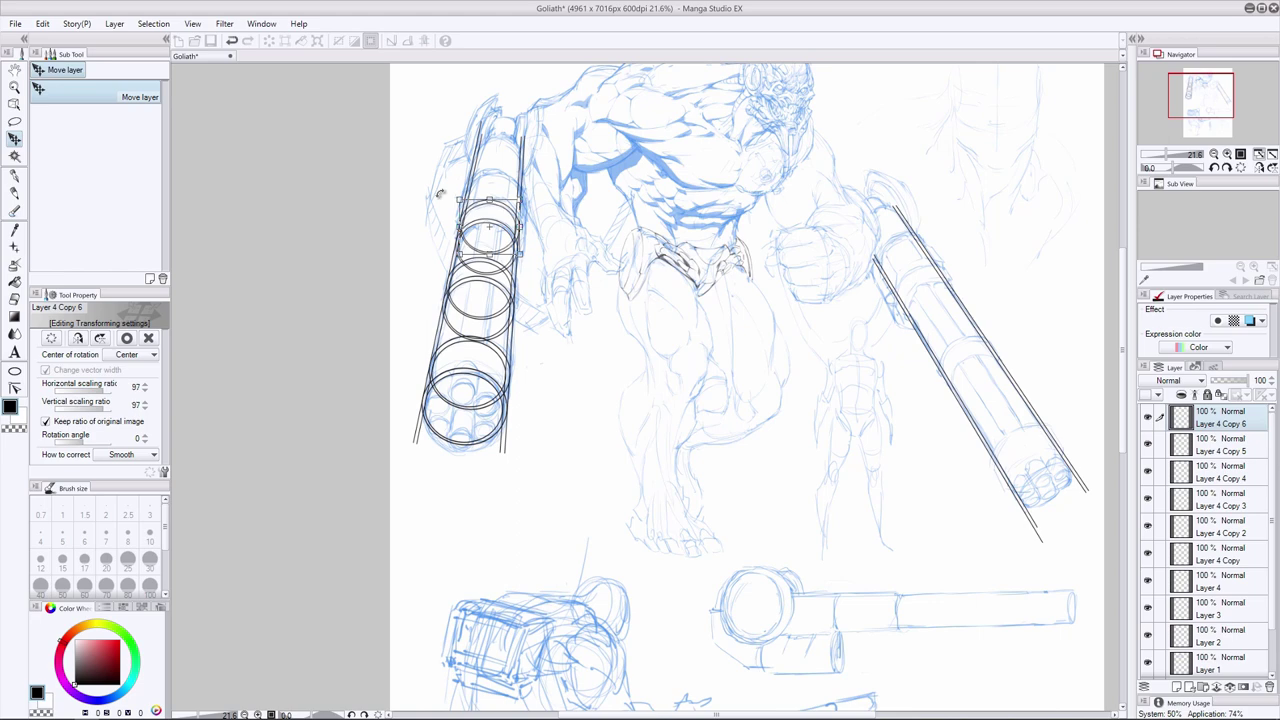
key("Return")
Add two further ellipse copies near the gun's shoulder end and scale them down between the edge lines
key("ctrl+c")
key("ctrl+v")
left_click_drag(466, 198, 468, 164)
key("ctrl+t")
left_click_drag(524, 234, 524, 182)
key("Return")
key("ctrl+c")
key("ctrl+v")
key("ctrl+t")
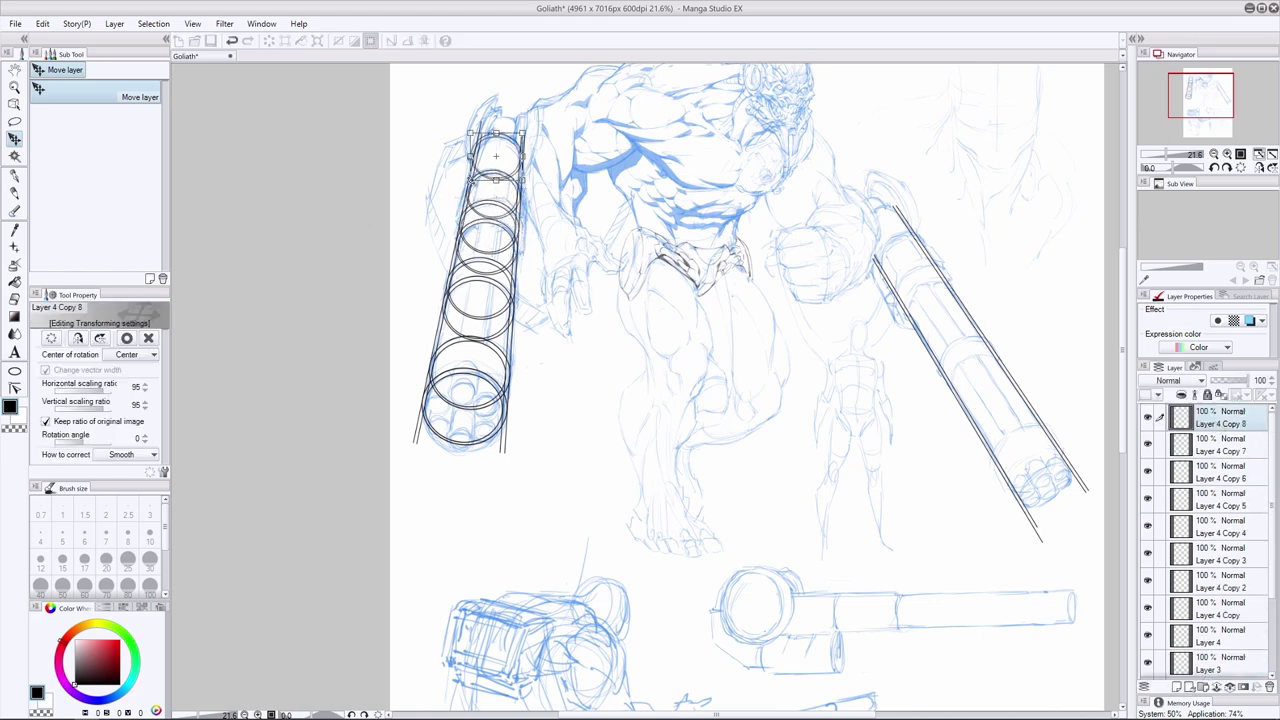
key("Return")
Erase the lower arc of the topmost ellipse on Layer 4 Copy 8, and that of the ellipse on Layer 4 Copy 7
key("e")
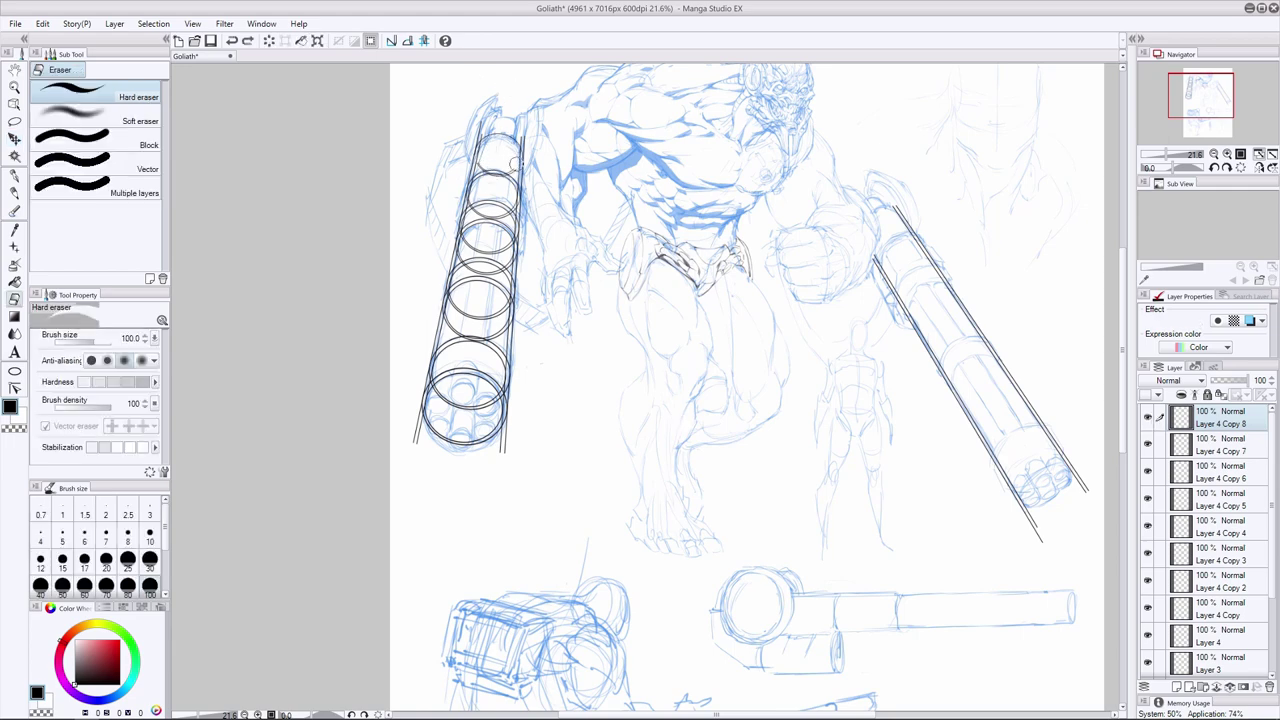
left_click(1148, 471)
left_click(1148, 471)
left_click(1205, 451)
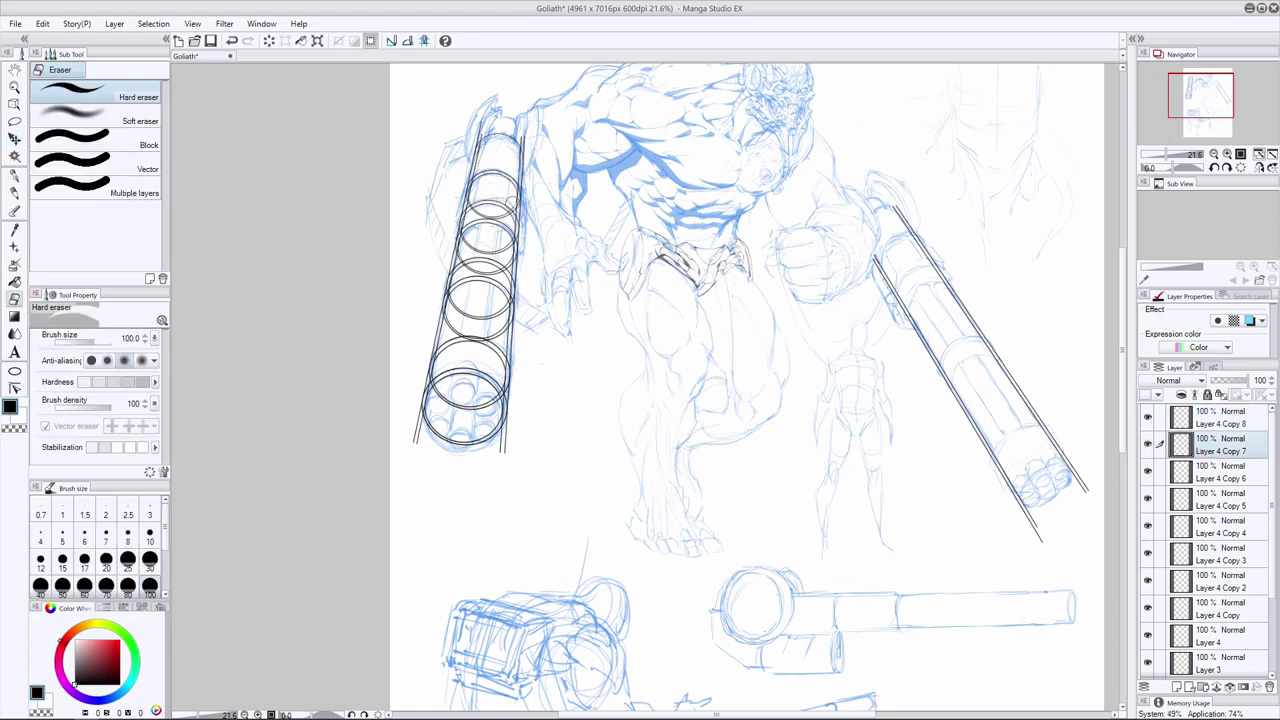
Erase the lower arcs of the ellipses on Layer 4 Copy 6 and Layer 4 Copy 4 on the left gun
left_click(1194, 475)
key("]")
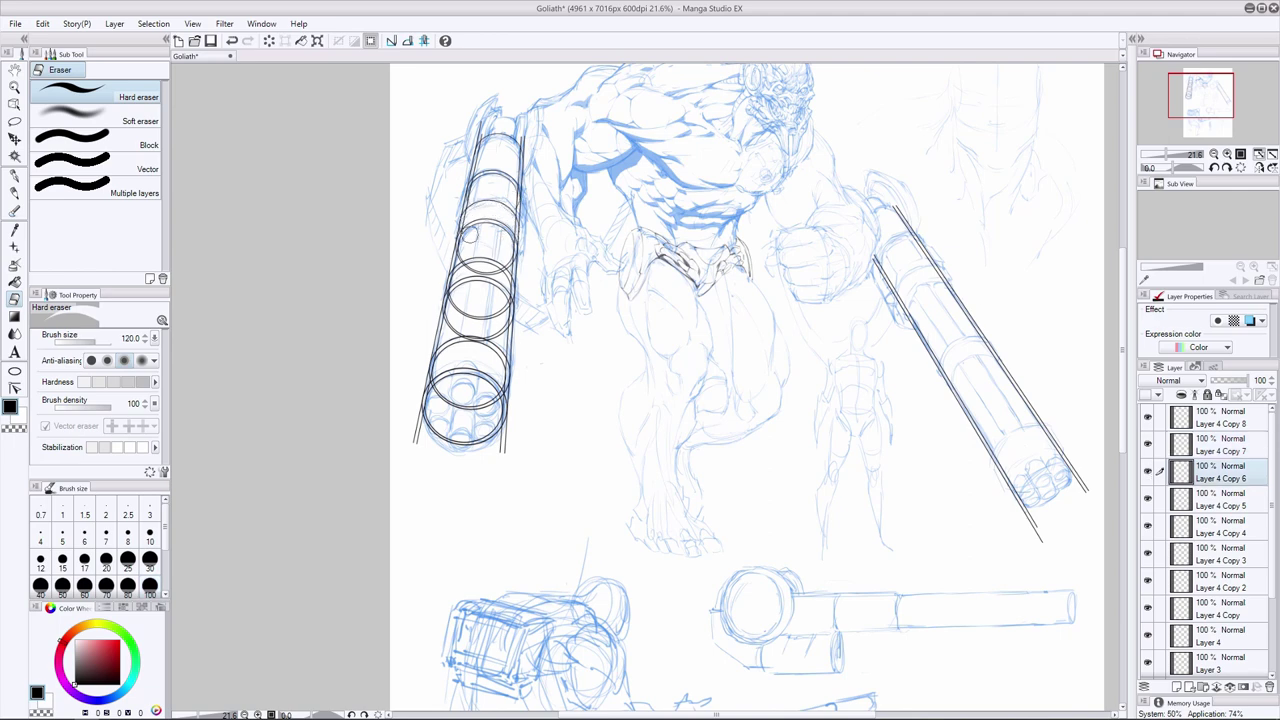
key("ctrl+bracketleft")
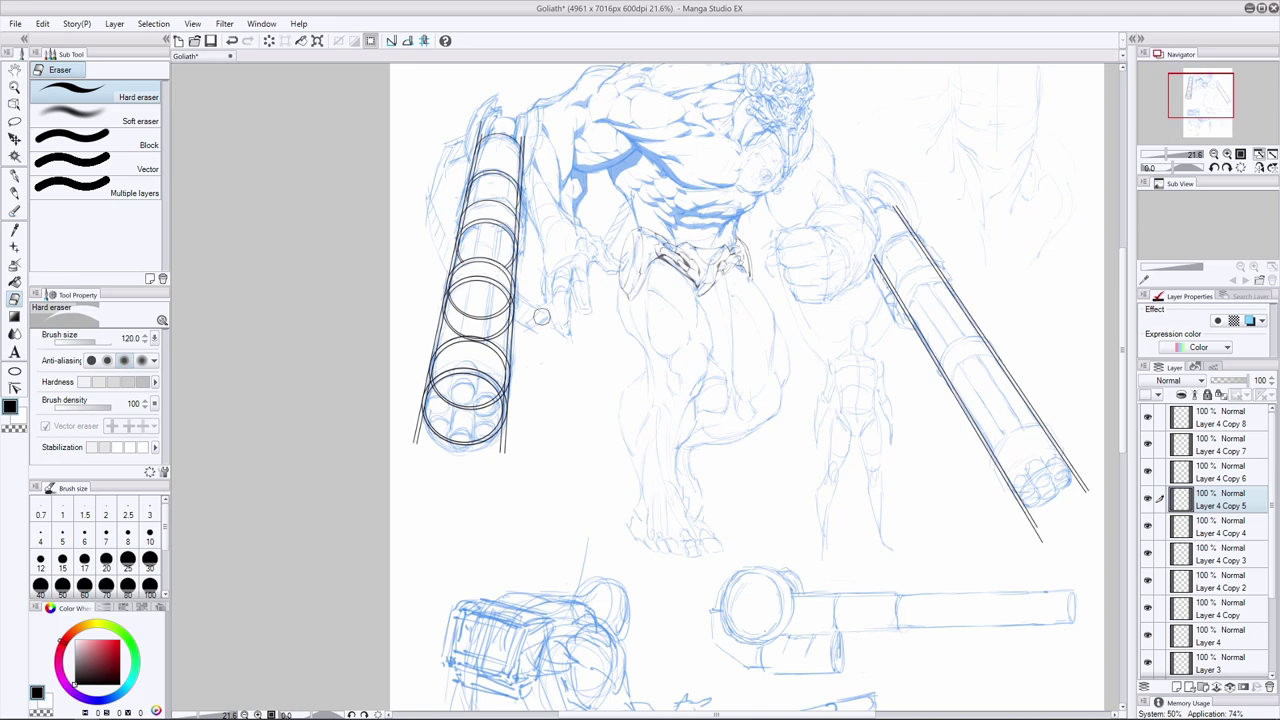
key("ctrl+bracketleft")
key("ctrl+bracketleft")
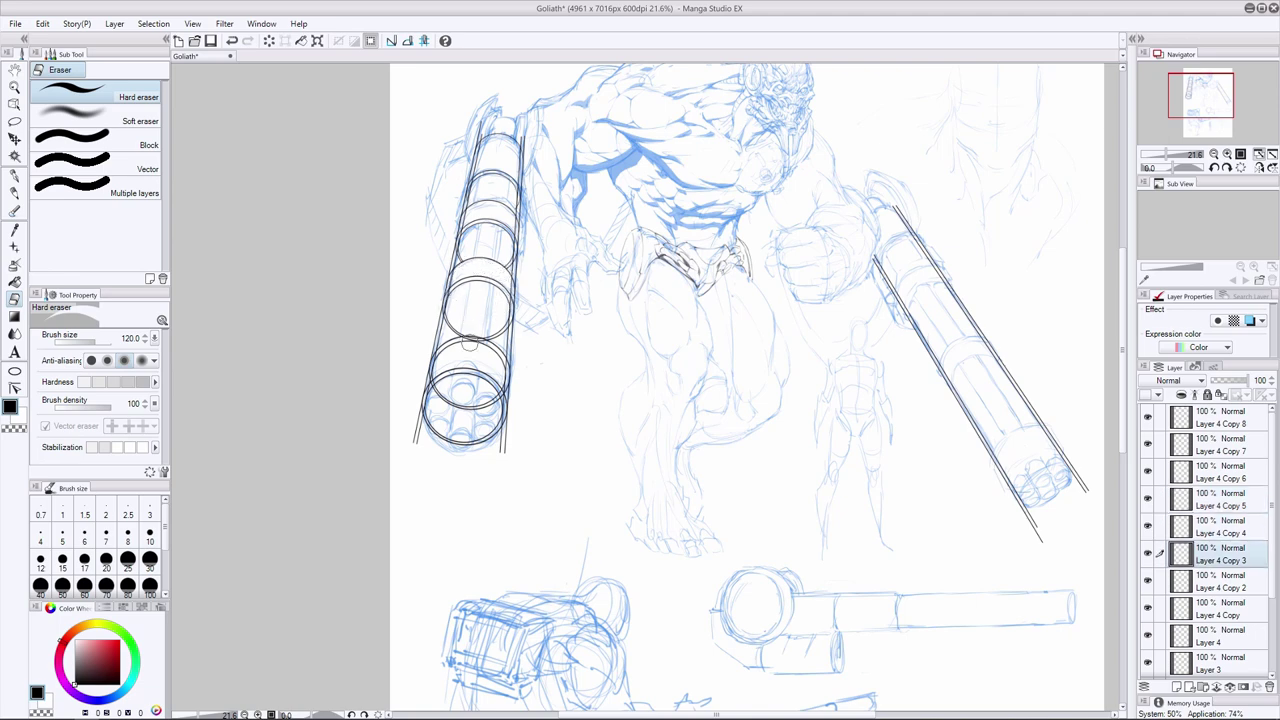
Trim the lower arcs of the remaining ellipses above the left gun's muzzle, working down to Layer 4 Copy
key("ctrl+bracketleft")
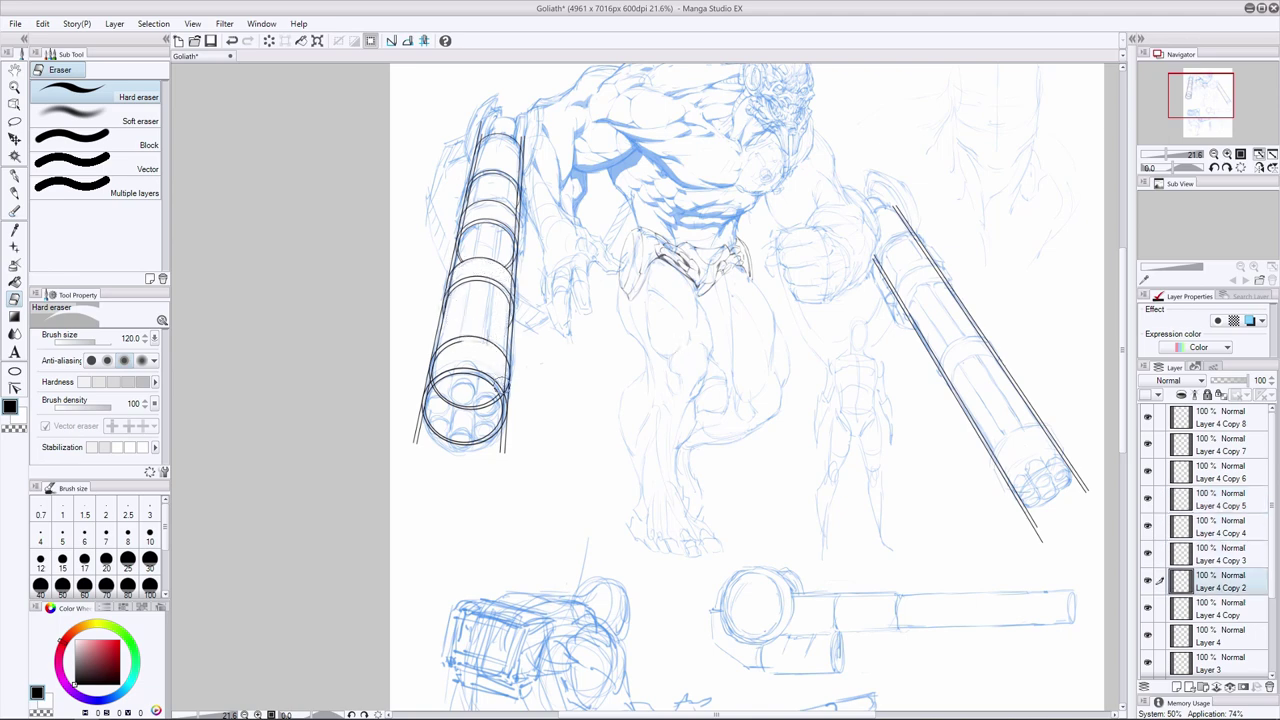
mouse_move(502, 386)
left_mouse_down()
mouse_move(437, 364)
mouse_move(454, 350)
mouse_move(444, 399)
left_mouse_up()
key("ctrl+z")
key("ctrl+bracketleft")
scroll(1246, 480, "down", 3)
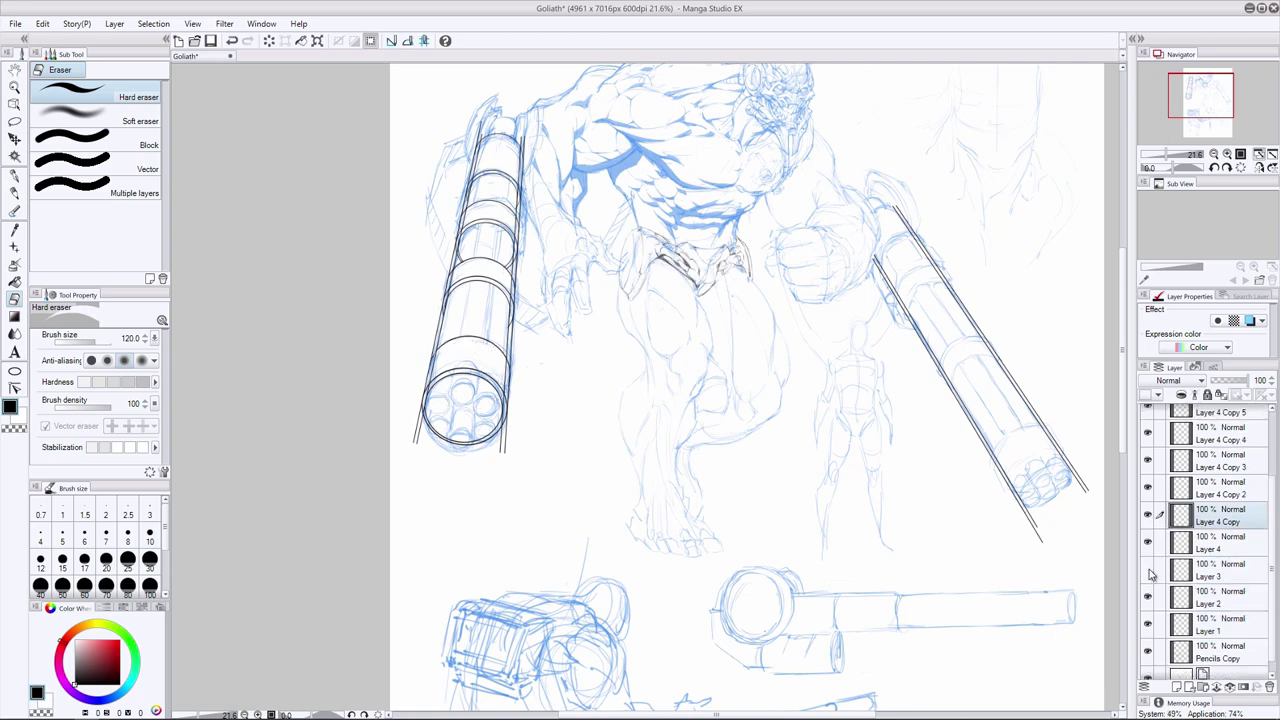
Merge the ellipse layers from Layer 4 Copy 2 through Layer 4 Copy 8 into one layer and switch to the Ellipse tool
scroll(1151, 577, "up", 3)
left_click(1214, 583)
left_click(1214, 418, "shift")
right_click(1214, 418)
left_click(1195, 590)
left_click(1149, 418)
key("u")
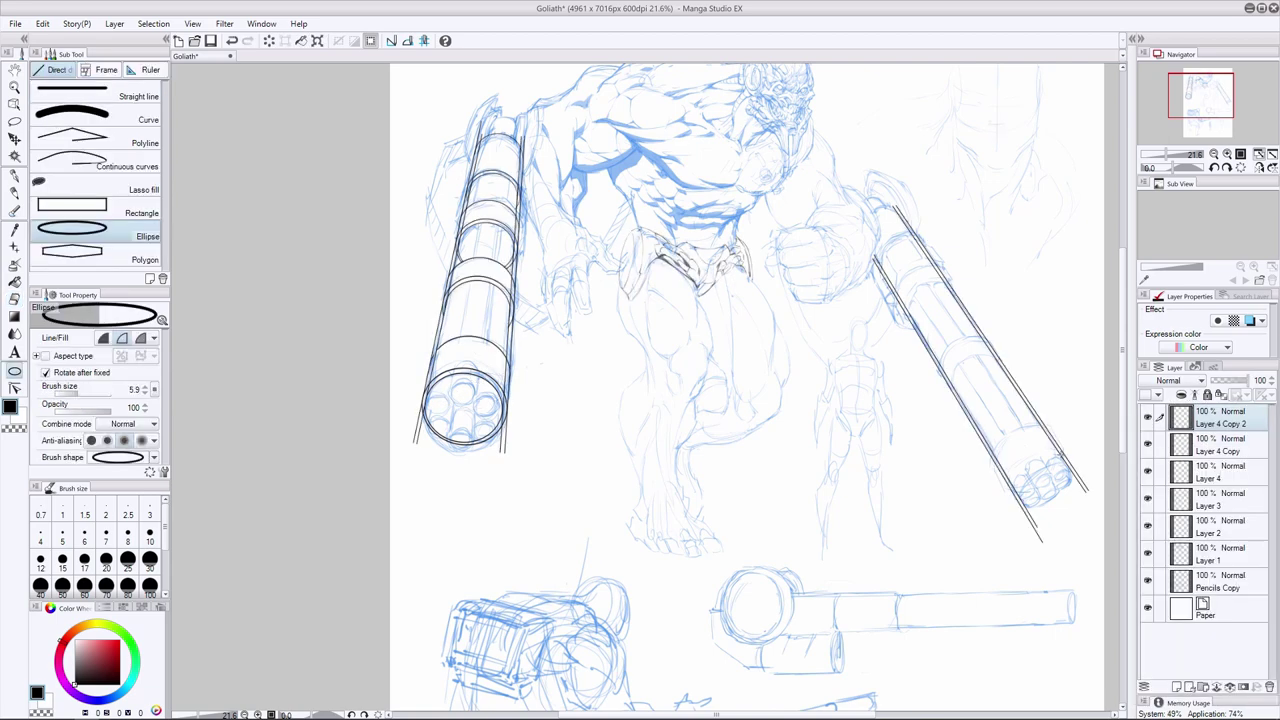
left_click_drag(1009, 480, 1078, 498)
left_click(986, 489)
key("ctrl+t")
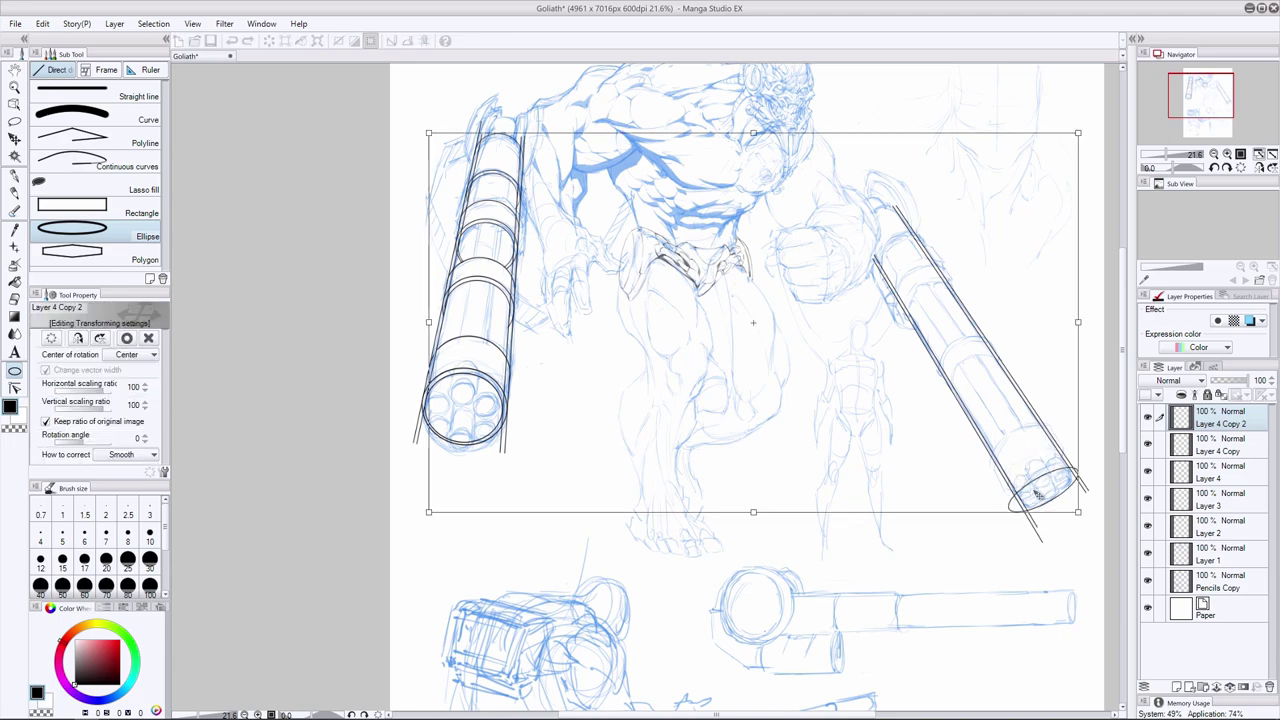
key("Escape")
key("ctrl+z")
Draw a tilted ellipse on a new layer at the right gun's muzzle and scale it to about 72% between the edge lines
key("ctrl+shift+n")
mouse_move(1009, 478)
left_mouse_down()
mouse_move(1085, 494)
mouse_move(1088, 526)
mouse_move(1069, 502)
left_mouse_up()
left_click(1083, 488)
key("ctrl+t")
left_click_drag(1046, 484, 1037, 470)
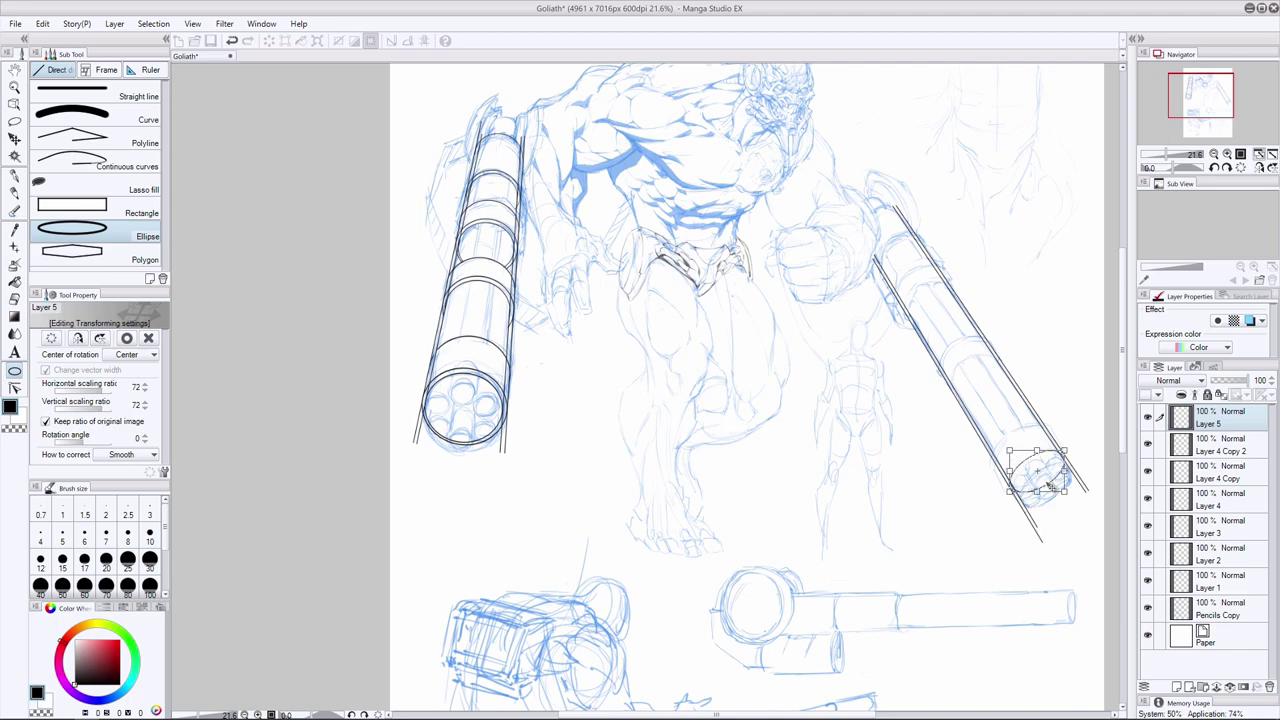
left_click_drag(1099, 525, 1156, 559)
key("Return")
Duplicate the muzzle ellipse on the right gun and resize the copy to form a double rim
left_click_drag(1222, 432, 1177, 687)
key("ctrl+t")
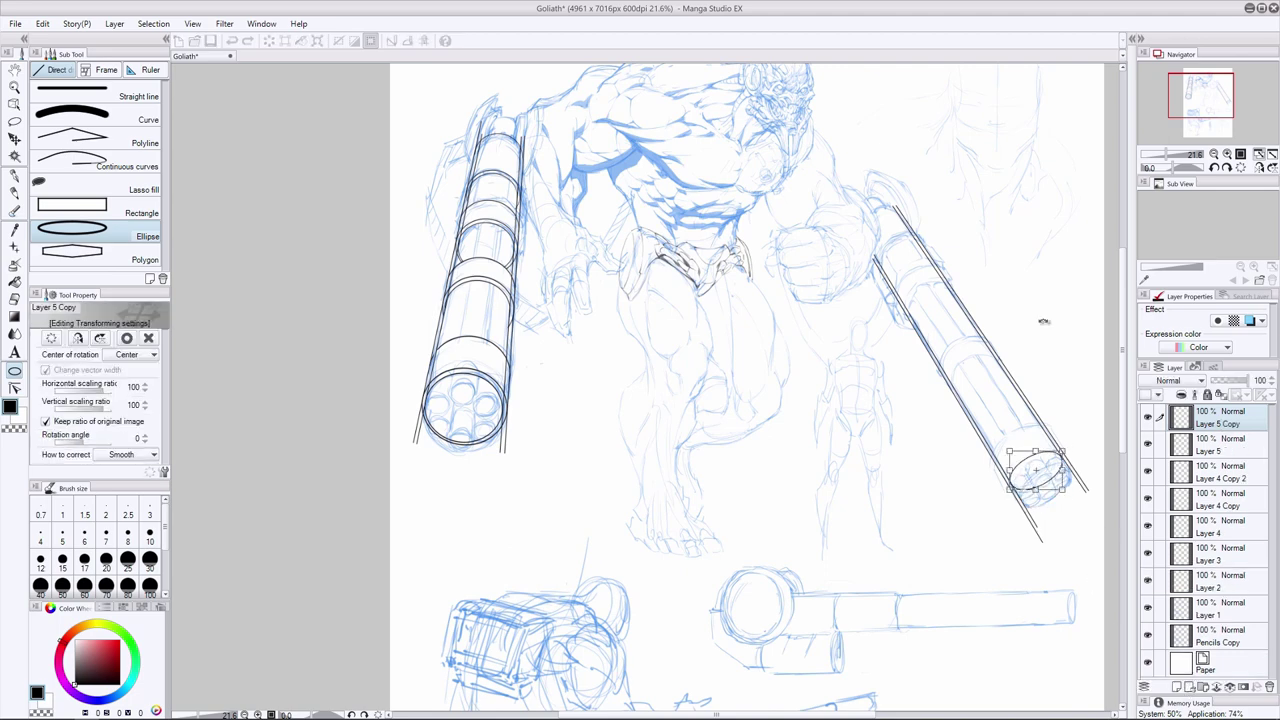
left_click_drag(1062, 451, 1009, 448)
left_click_drag(1067, 493, 1010, 490)
key("Return")
Select both rim ellipses, Layer 5 and Layer 5 Copy, and fit them together to the right gun's muzzle
left_click(1160, 446)
key("ctrl+t")
key("Return")
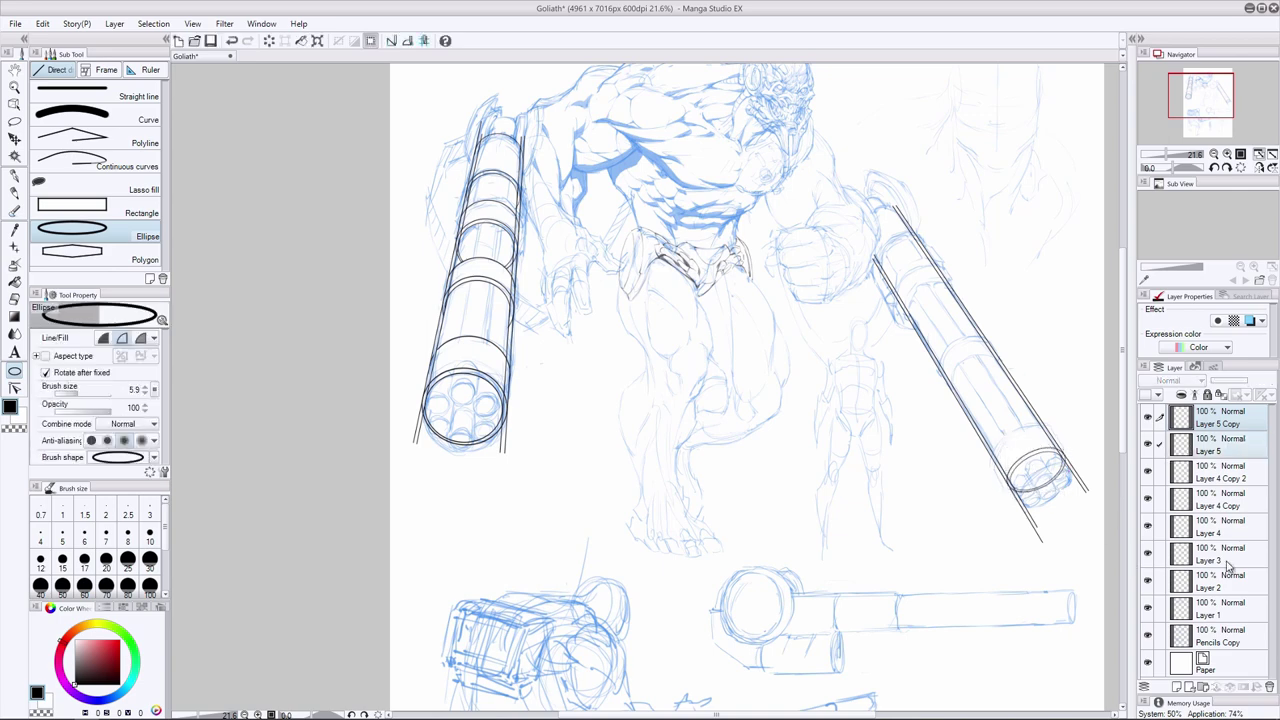
left_click_drag(1235, 421, 1226, 430)
key("ctrl+t")
left_click_drag(1067, 493, 1067, 496)
key("Return")
Duplicate the ellipse, move the copy just above the right gun's muzzle and scale it to 97% between the edge lines
left_click_drag(1222, 424, 1178, 687)
left_click(1220, 424)
left_click_drag(1218, 474, 1218, 433)
left_click(1160, 418)
key("shift+alt+e")
key("k")
left_click_drag(1021, 559, 1006, 534)
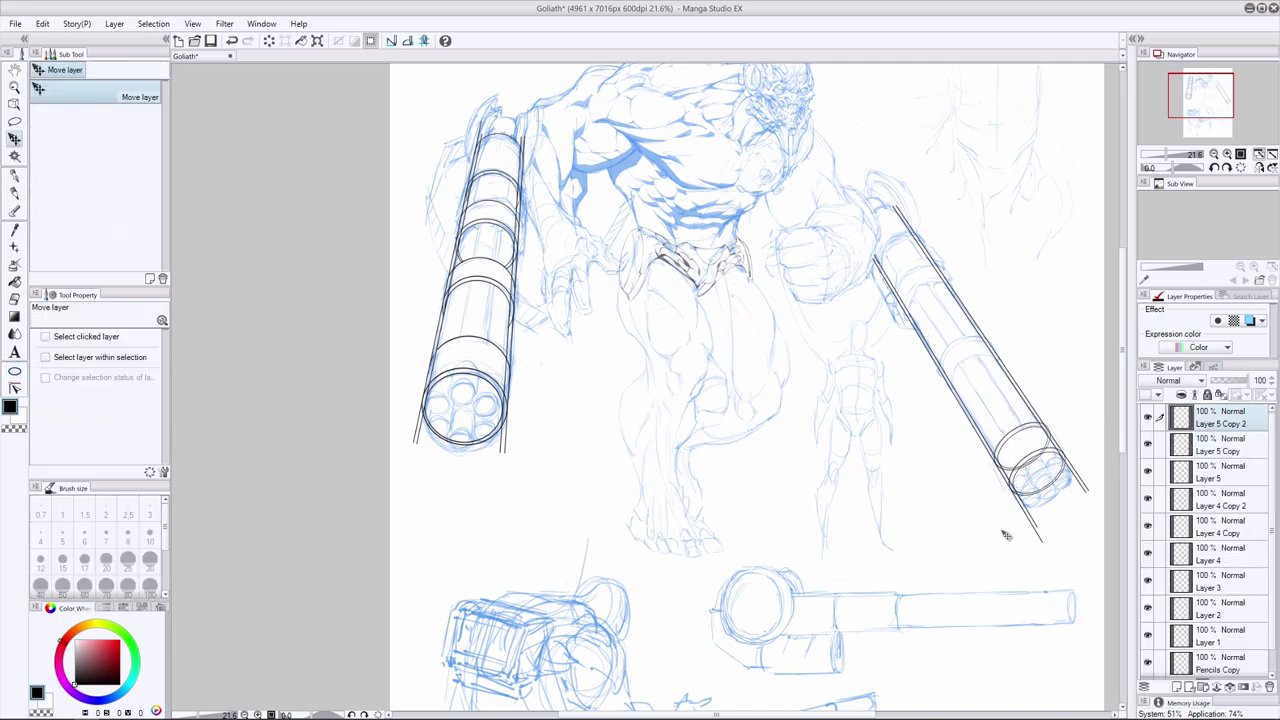
key("ctrl+t")
left_click_drag(1050, 424, 1052, 424)
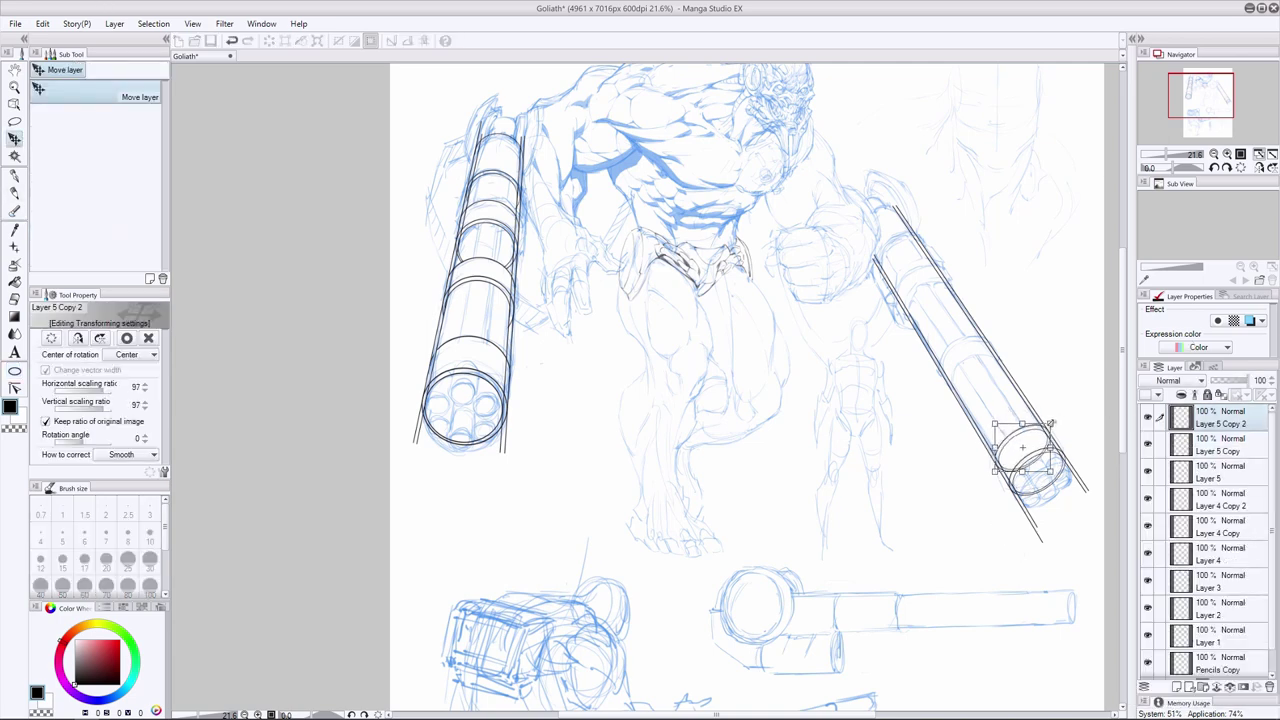
key("Return")
Duplicate the ellipse twice up the right gun, fitting the copies to the lower and upper edges of the middle band
left_click_drag(1223, 424, 1178, 687)
key("ctrl+t")
left_click_drag(1023, 447, 948, 393)
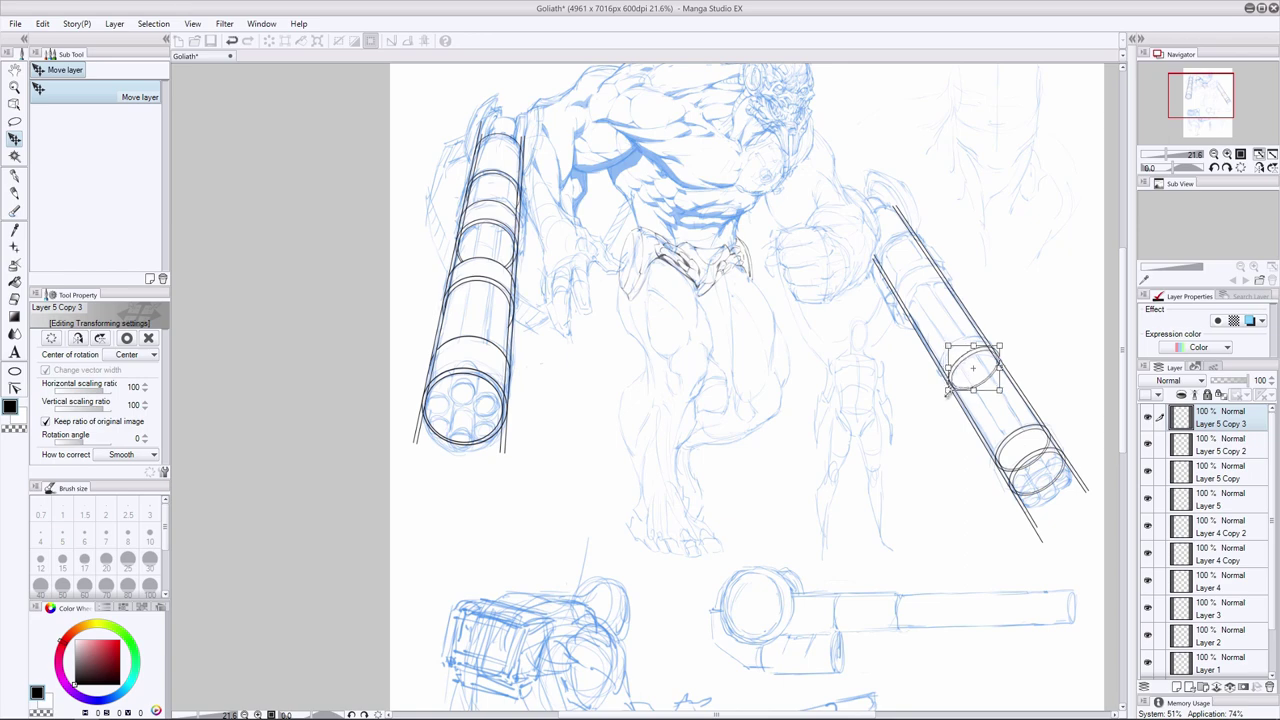
key("Return")
key("ctrl+v")
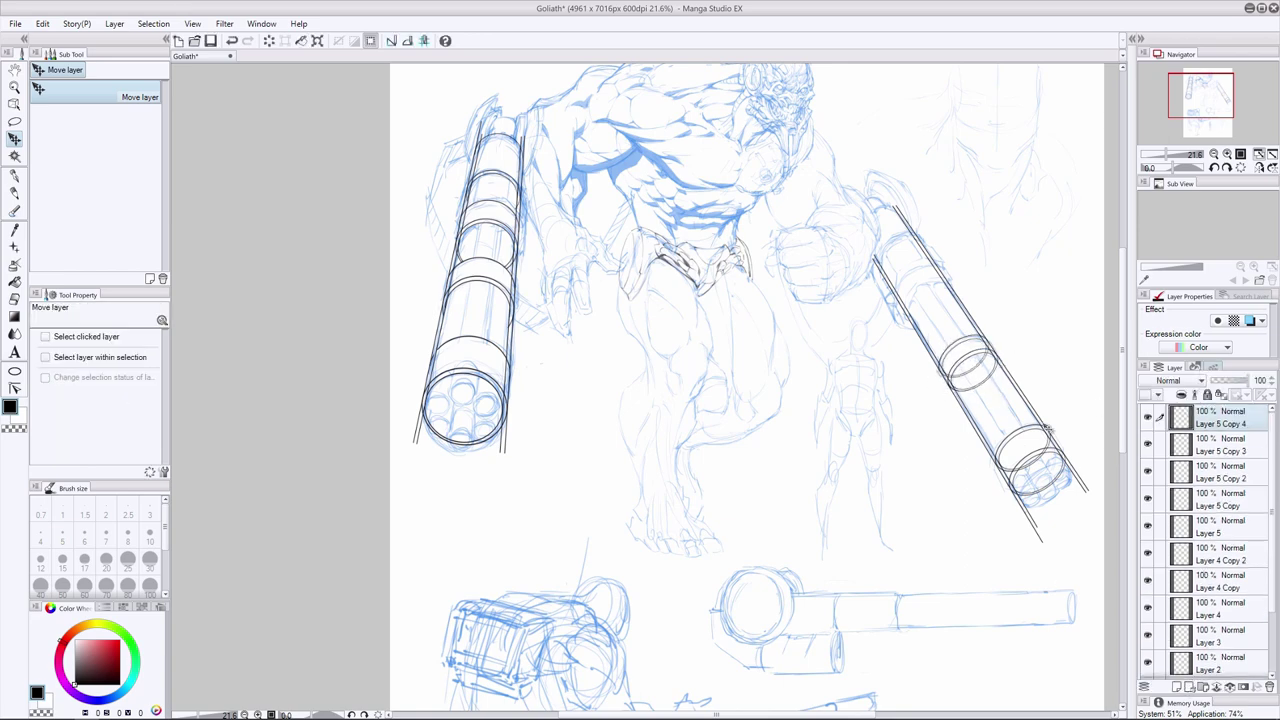
key("ctrl+t")
left_click_drag(986, 334, 984, 337)
key("Return")
Add another ellipse copy at the lower edge of the right gun's upper band and scale it to 98%
left_click_drag(1222, 424, 1178, 687)
left_click_drag(1039, 425, 1003, 367)
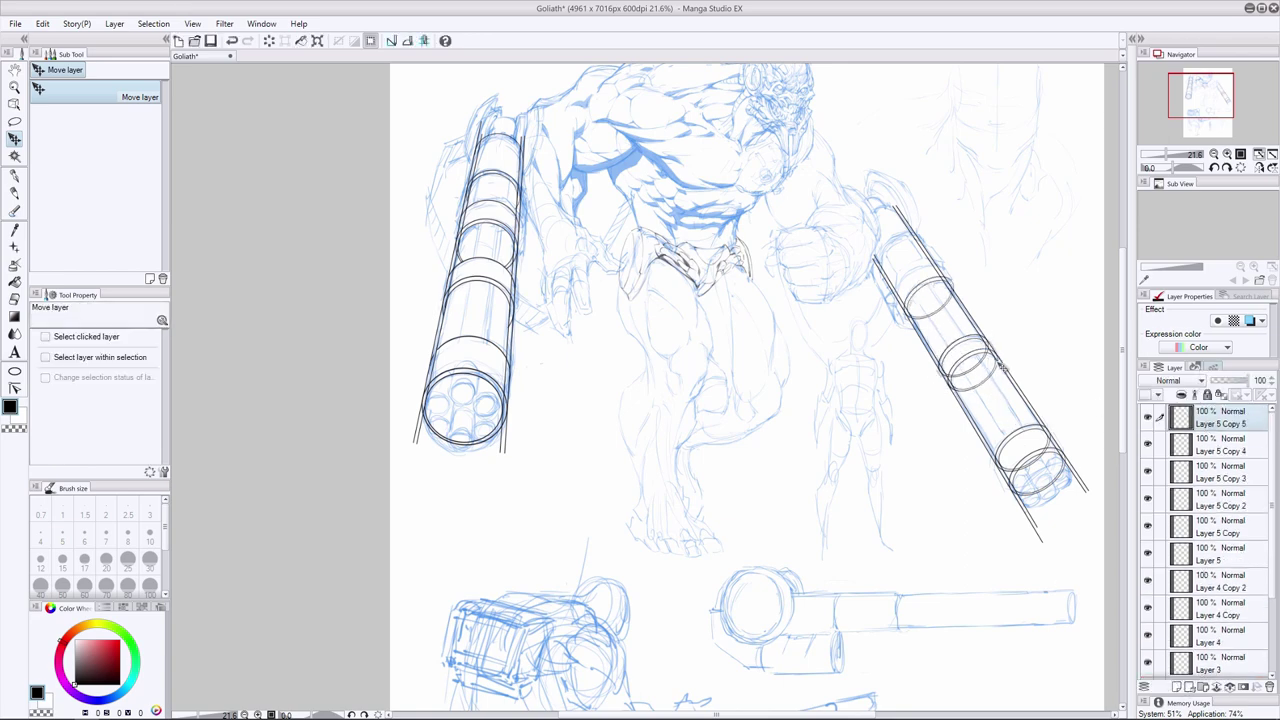
key("ctrl+t")
left_click_drag(952, 277, 950, 280)
key("Return")
key("ctrl+t")
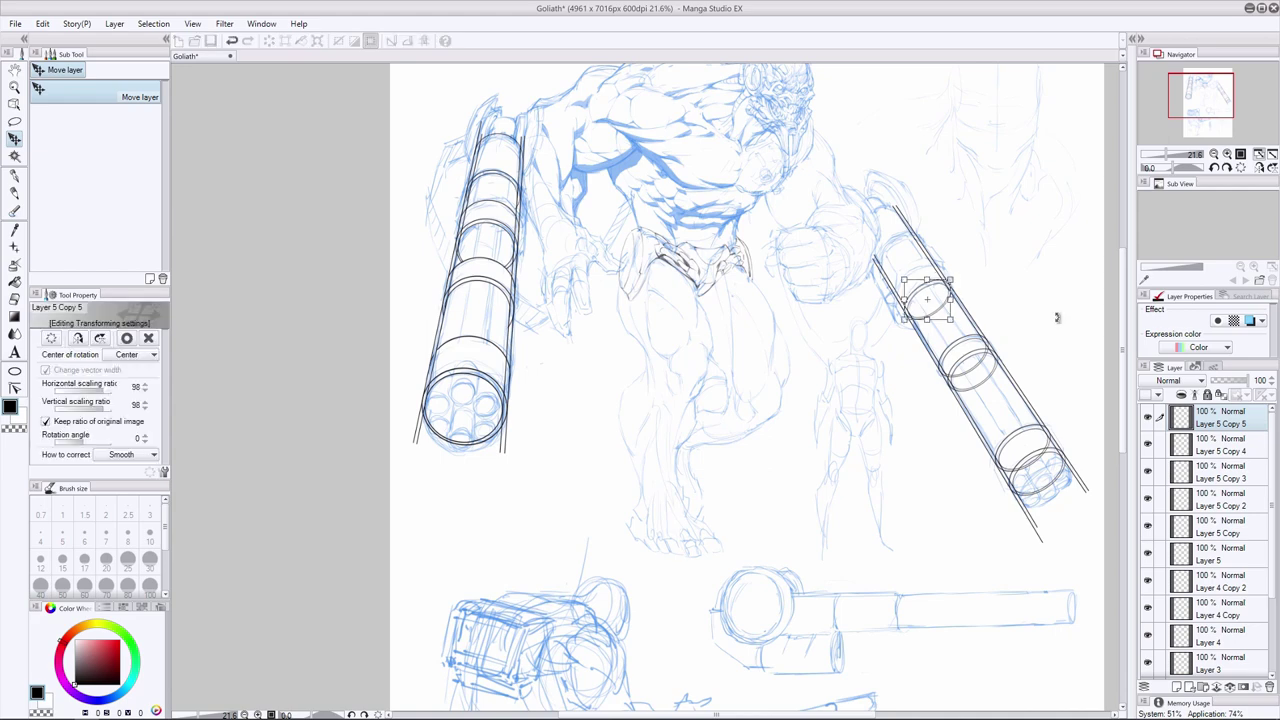
key("Return")
Duplicate that ellipse to the upper edge of the right gun's upper band and scale it to 99%
left_click_drag(1222, 424, 1178, 687)
left_click_drag(952, 364, 942, 349)
key("ctrl+t")
left_click_drag(894, 306, 895, 304)
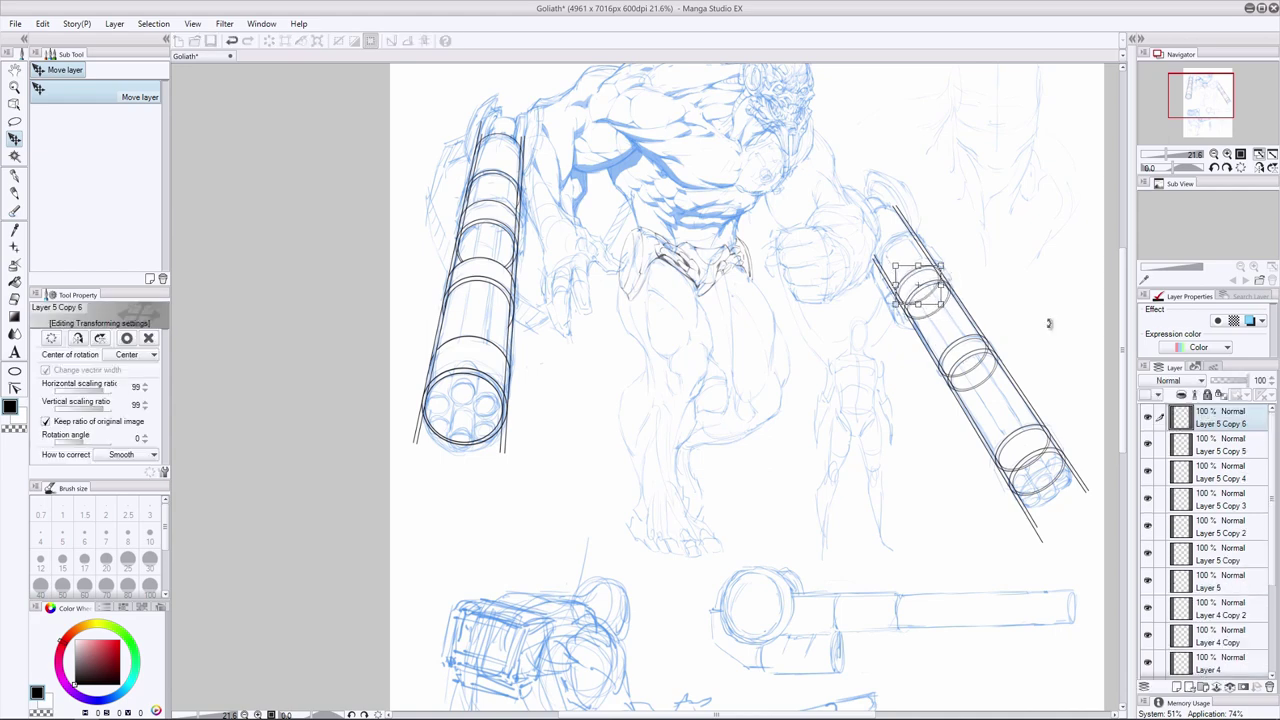
key("Return")
Add two ellipse copies toward the right gun's shoulder end, scaling the first one to 96%
key("ctrl+v")
left_click_drag(1049, 323, 1026, 288)
key("ctrl+t")
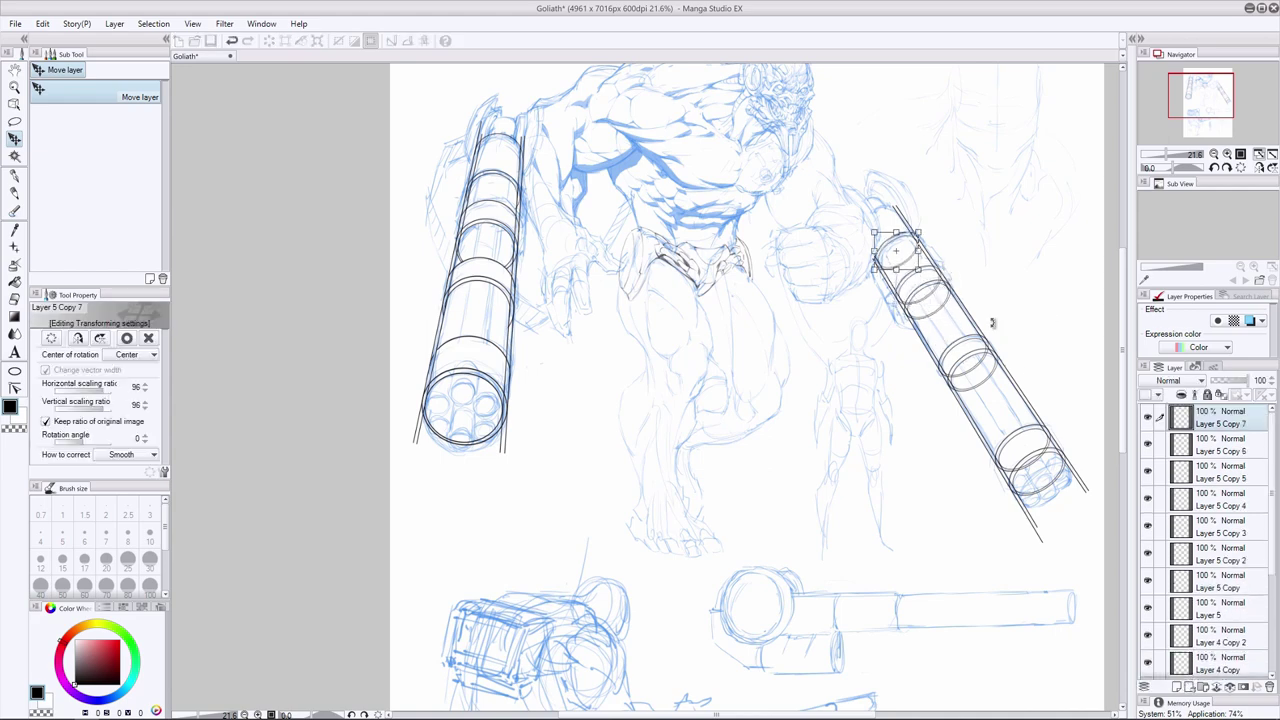
key("Return")
key("ctrl+v")
left_click_drag(933, 297, 915, 272)
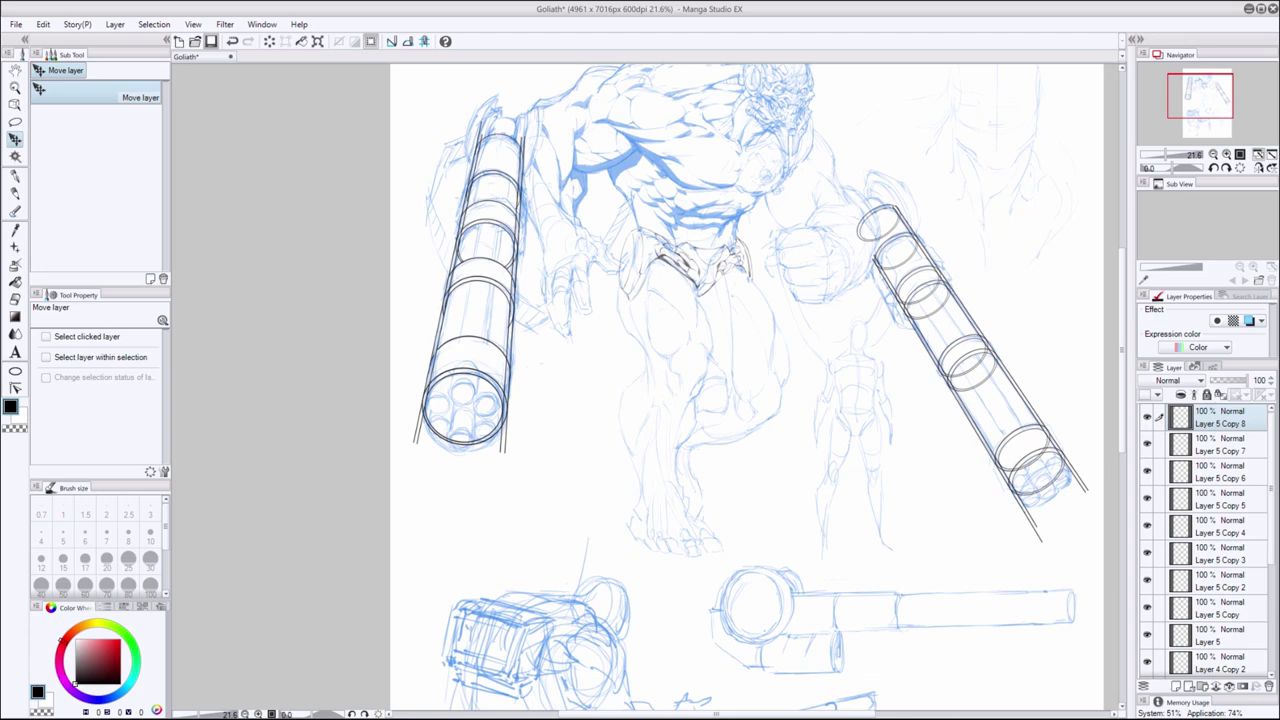
Erase the unneeded arcs of the right gun's ellipses on Layer 5 Copy 8, Copy 7, Copy 6, Copy 4 and Copy 2
key("e")
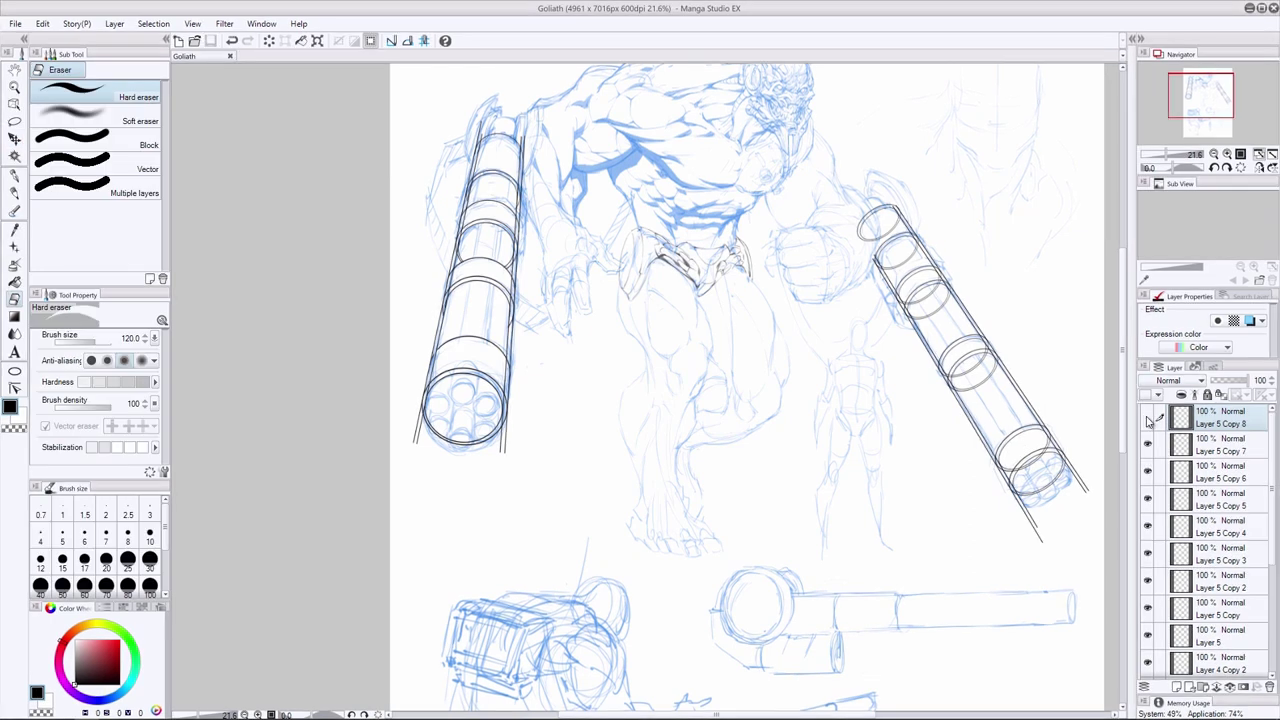
left_click(1150, 445)
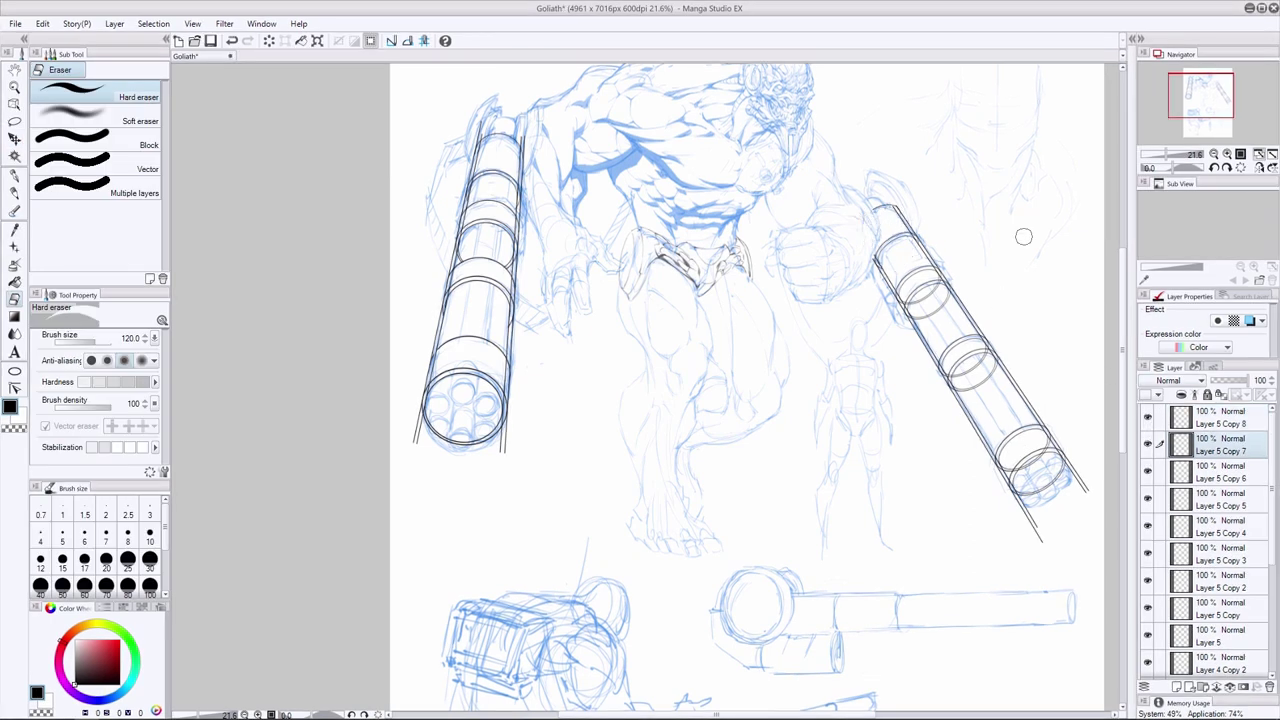
key("alt+bracketleft")
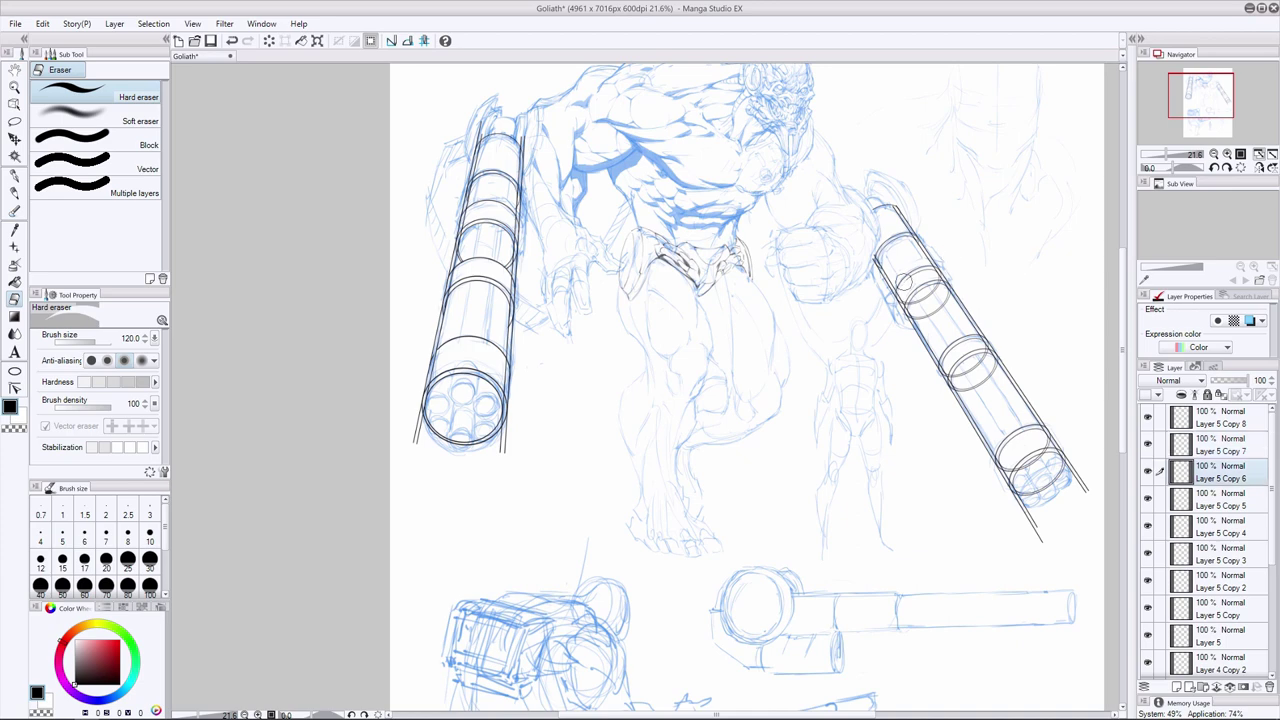
key("alt+bracketleft")
key("alt+bracketleft")
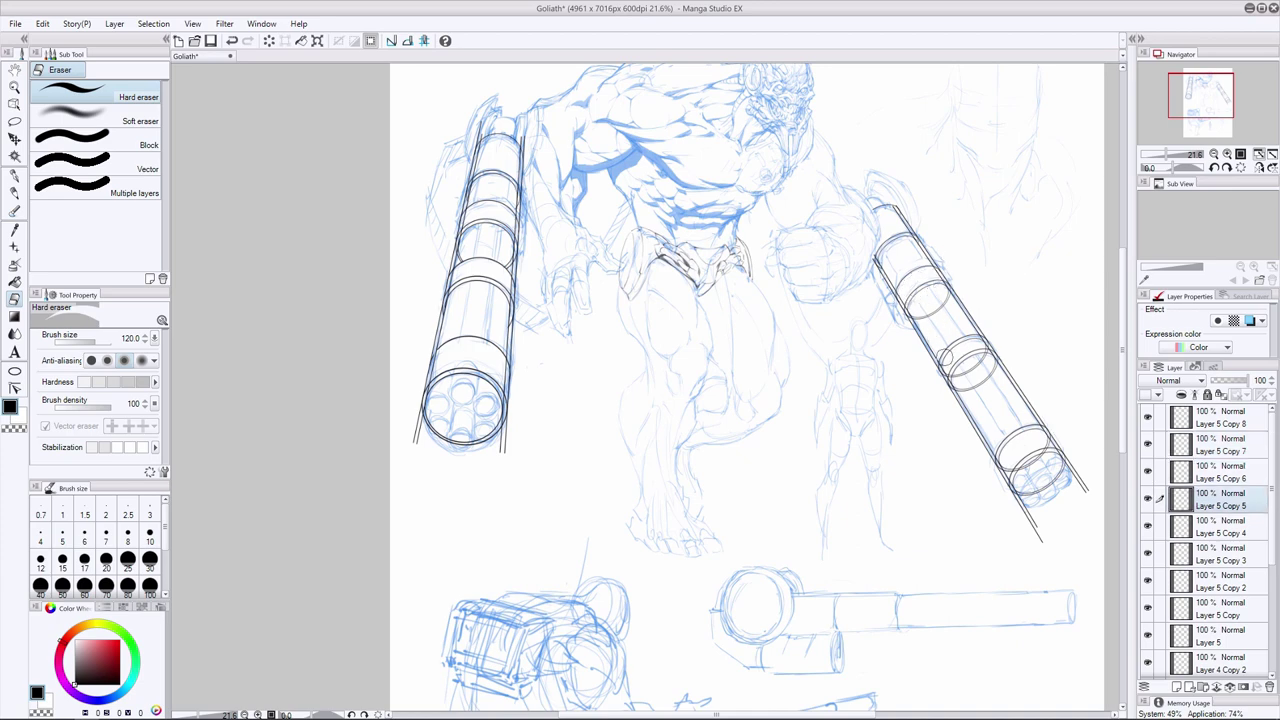
key("alt+bracketleft")
key("alt+bracketleft")
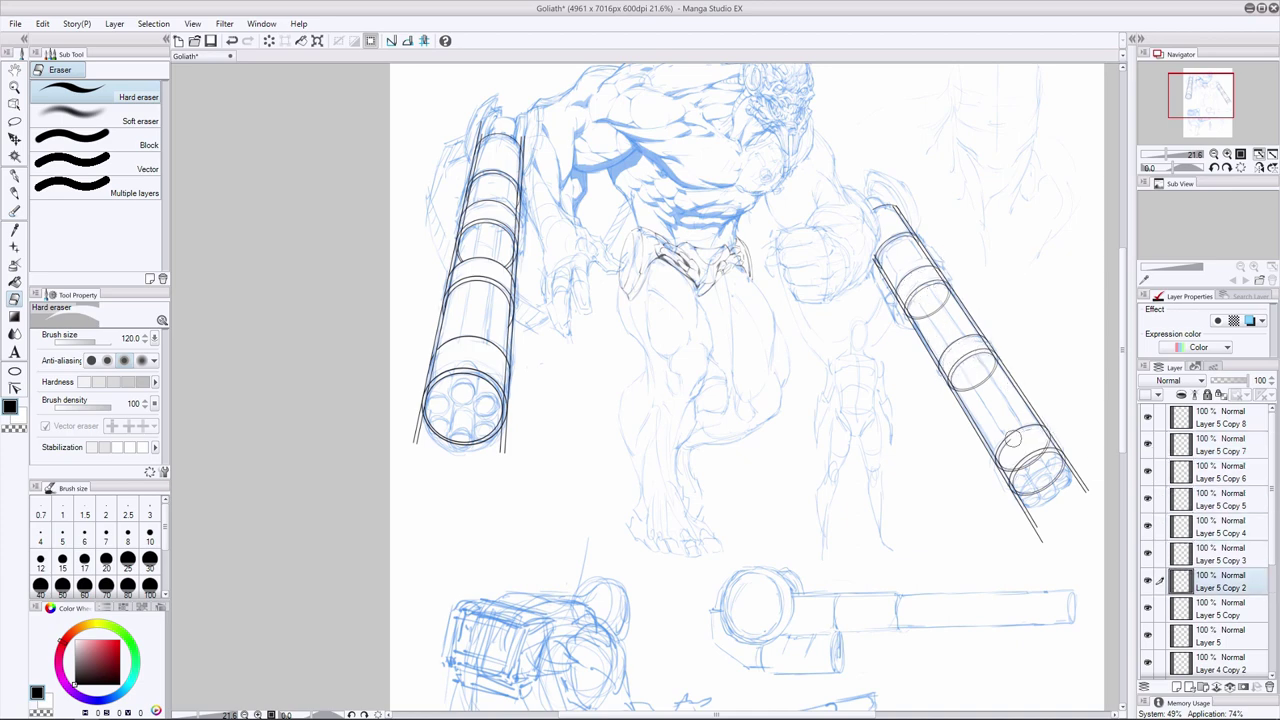
Merge all ellipse layers from Layer 4 up to Layer 5 Copy 8 into a single layer
scroll(1150, 446, "down", 5)
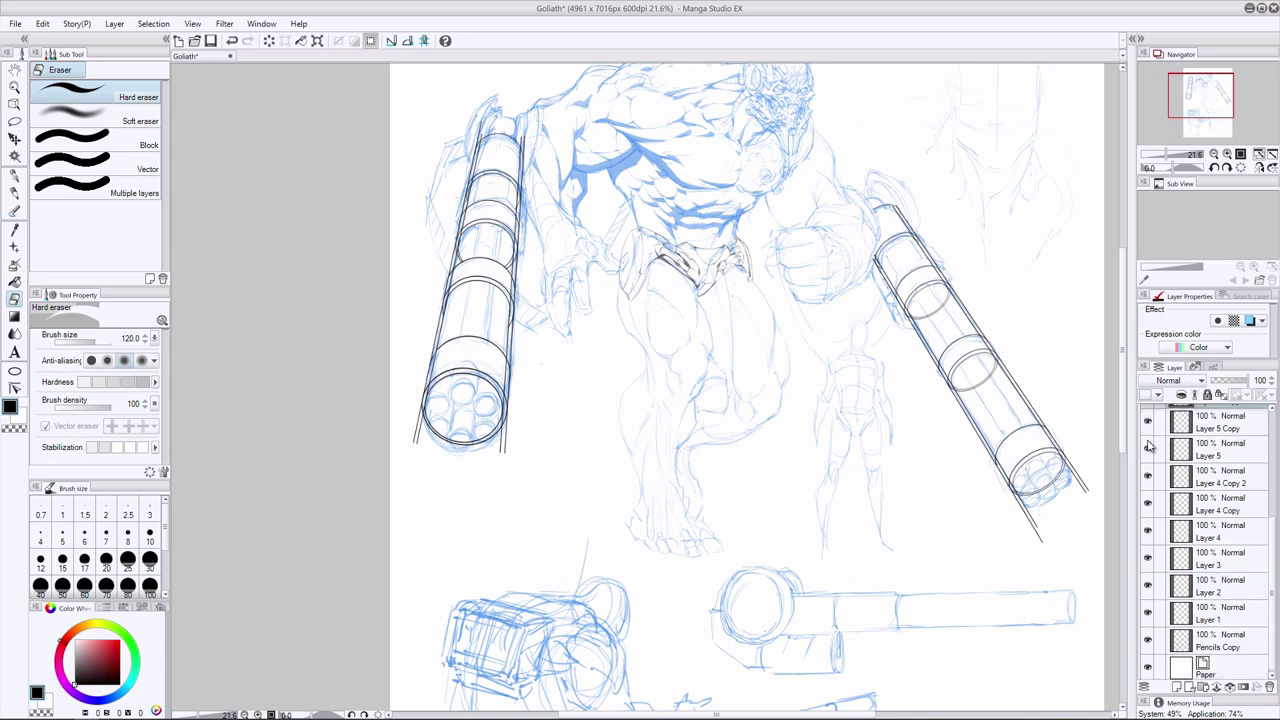
left_click(1148, 528)
left_click(1148, 528)
left_click(1218, 527)
scroll(1150, 446, "up", 5)
left_click(1218, 418, "shift")
right_click(1218, 452)
left_click(1187, 617)
Give the merged ellipse layer a blue layer color and hide Pencils Copy, Layer 1 and Layer 2
key("u")
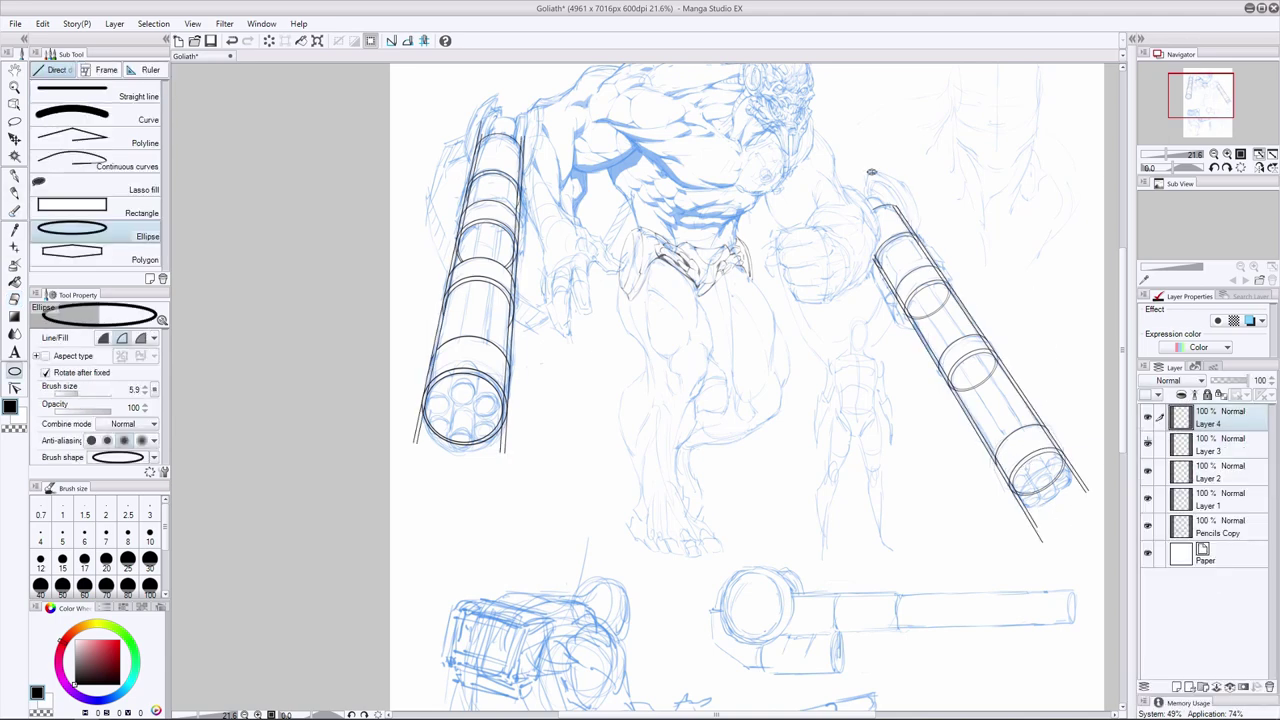
left_click(1249, 320)
left_click(1148, 526)
left_click(1148, 499)
left_click(1148, 471)
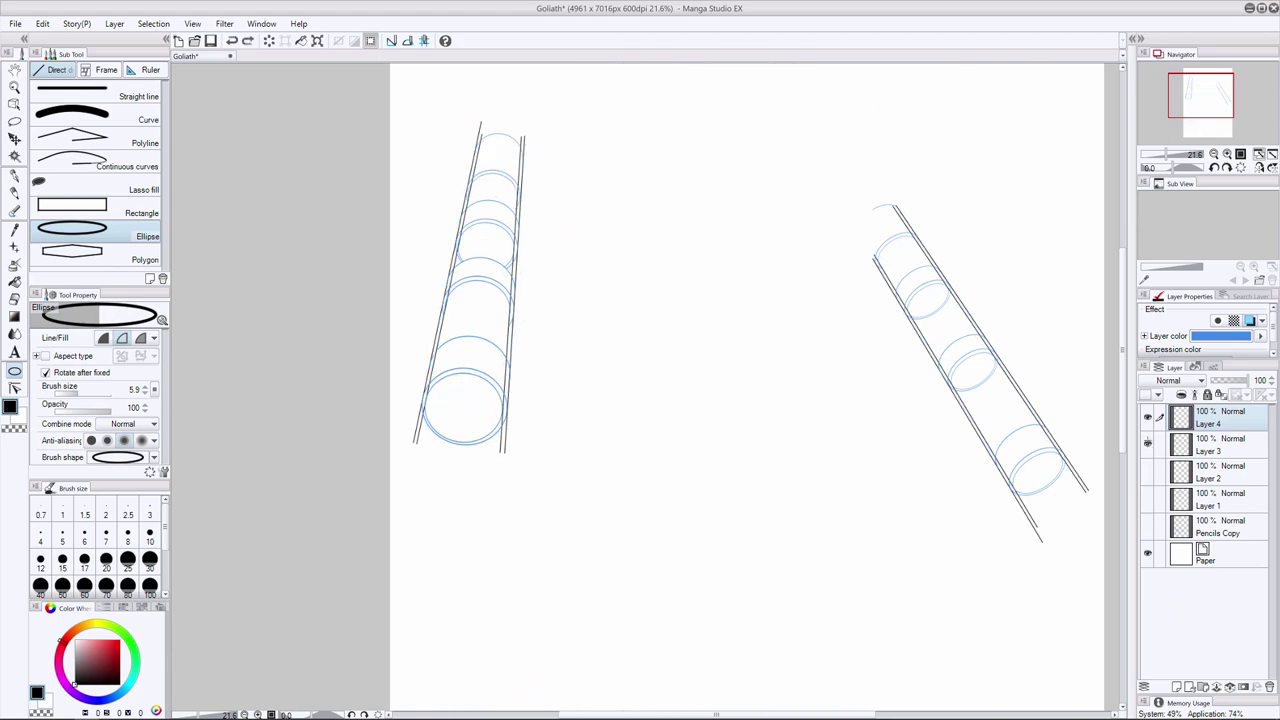
Draw a small barrel-hole ellipse on a new layer inside the left gun's muzzle and place two copies of it around the muzzle
key("ctrl+shift+n")
mouse_move(468, 392)
left_mouse_down()
mouse_move(481, 404)
mouse_move(465, 394)
left_mouse_up()
key("Return")
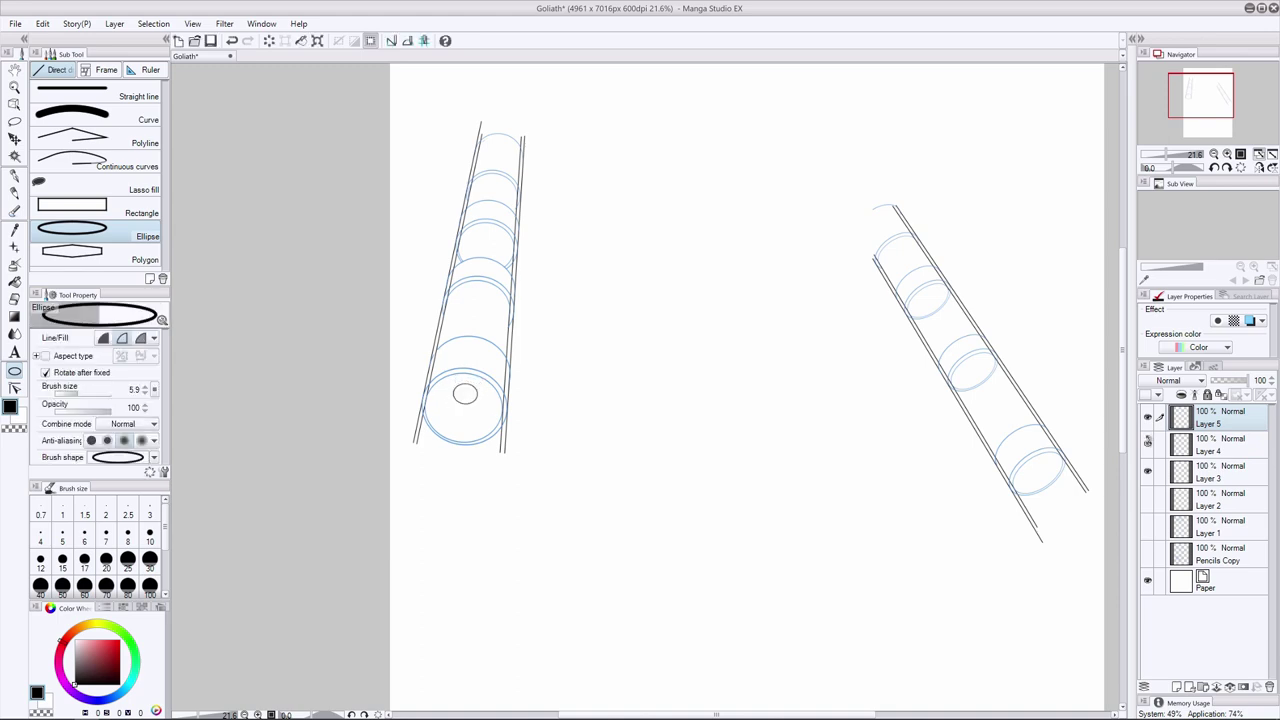
left_click_drag(1216, 418, 1177, 687)
key("k")
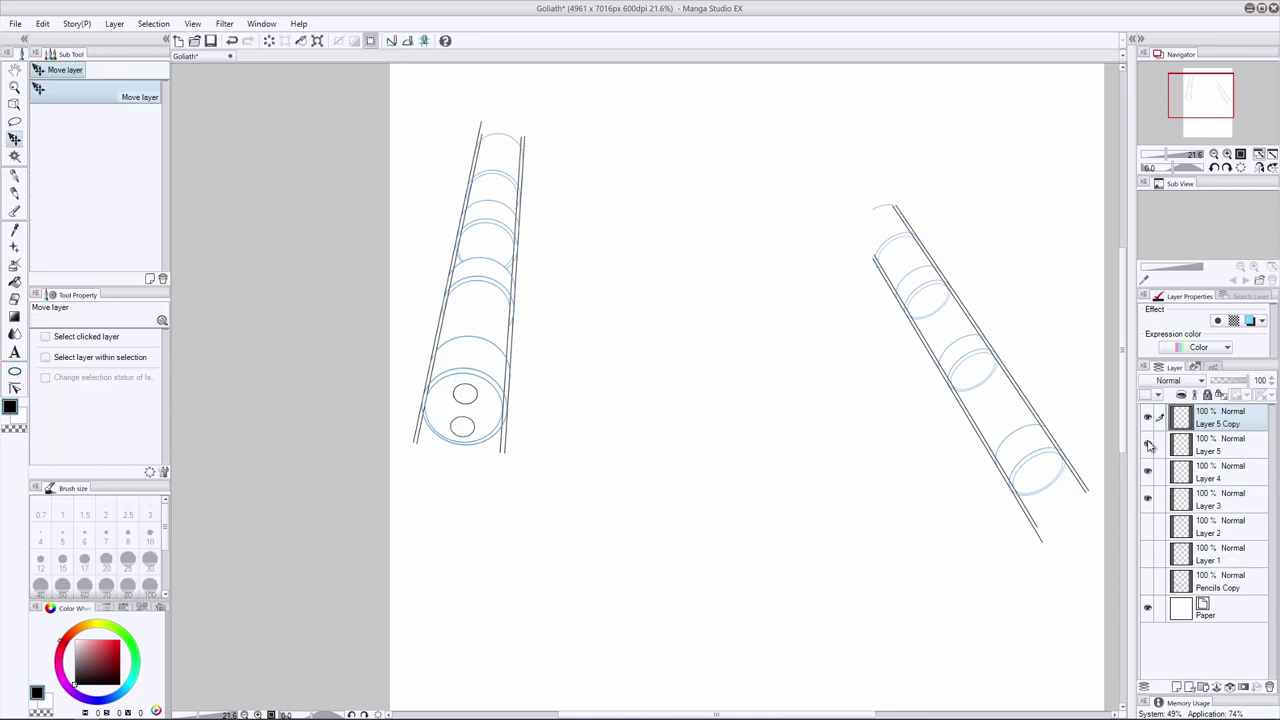
key("ctrl+j")
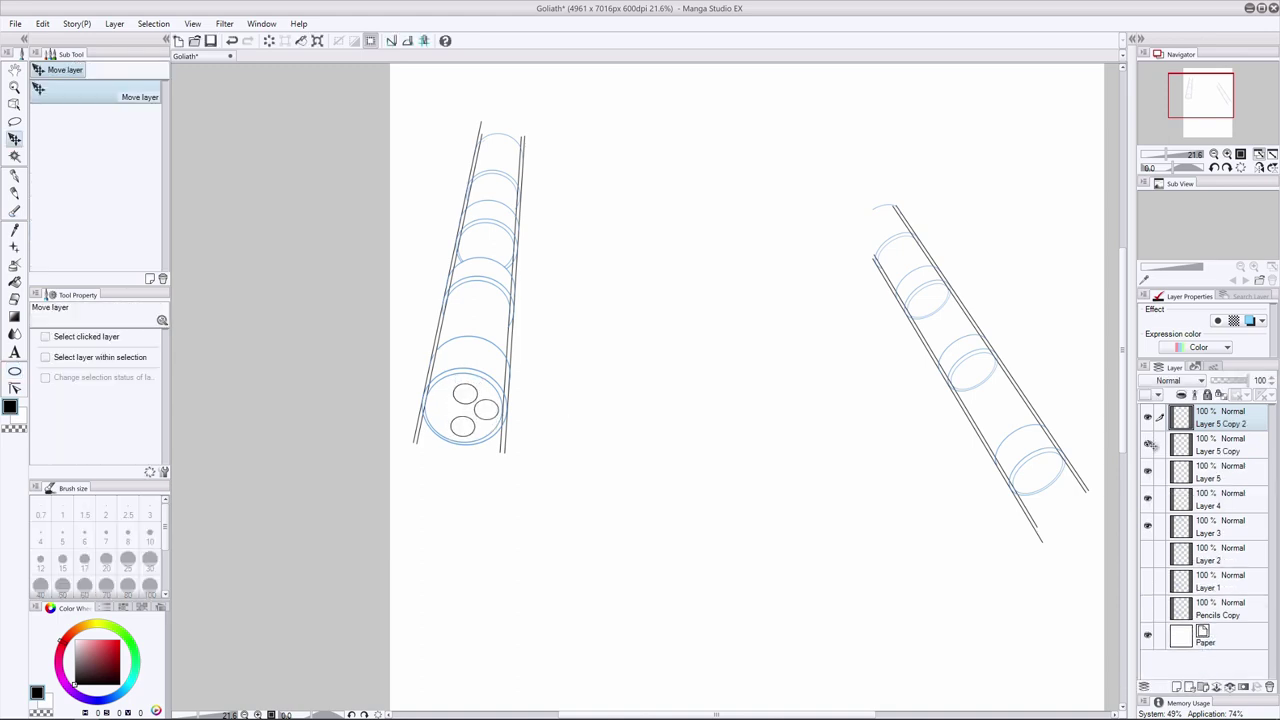
Scale the three small ellipses down together, then reposition the two copies inside the left gun's muzzle
left_click(1216, 472, "shift")
key("ctrl+t")
key("Return")
left_click(1216, 446)
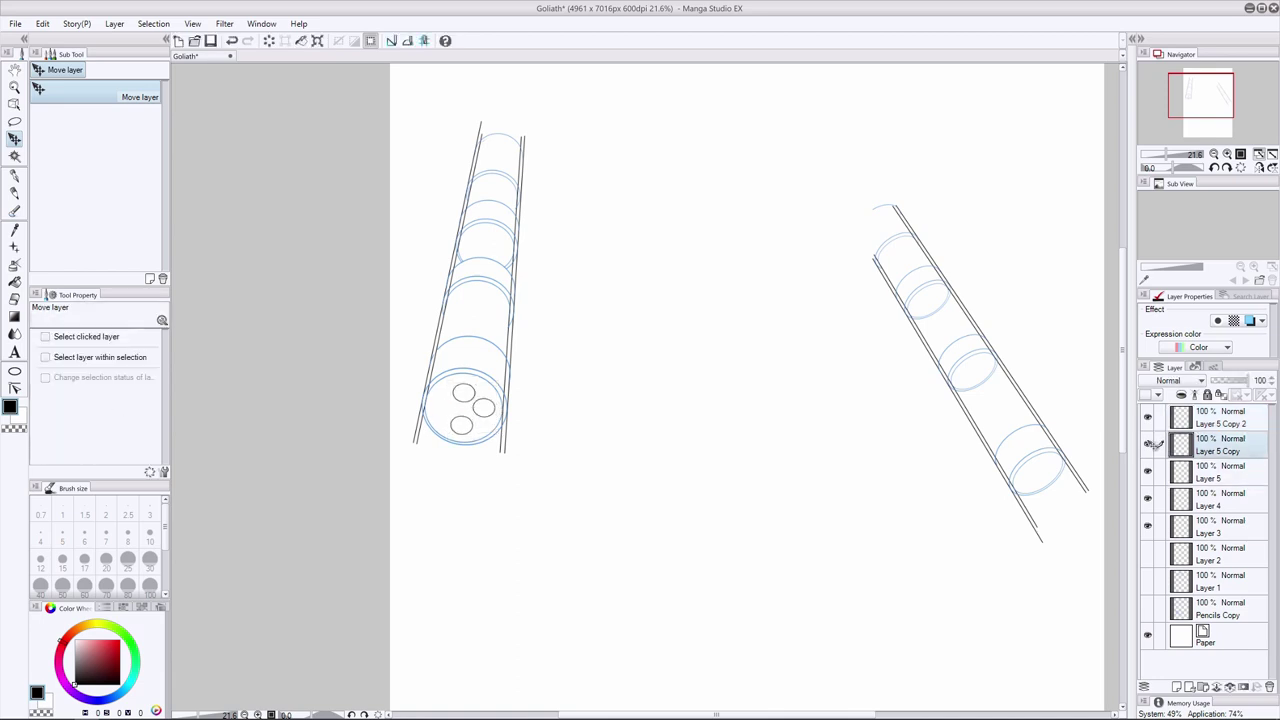
left_click_drag(462, 426, 462, 429)
left_click(1216, 418)
left_click_drag(487, 410, 485, 406)
Add a fourth small ellipse and arrange the copies in an arc along the right half of the left gun's muzzle
left_click_drag(1216, 418, 1177, 687)
left_click_drag(485, 406, 455, 432)
left_click(1216, 472)
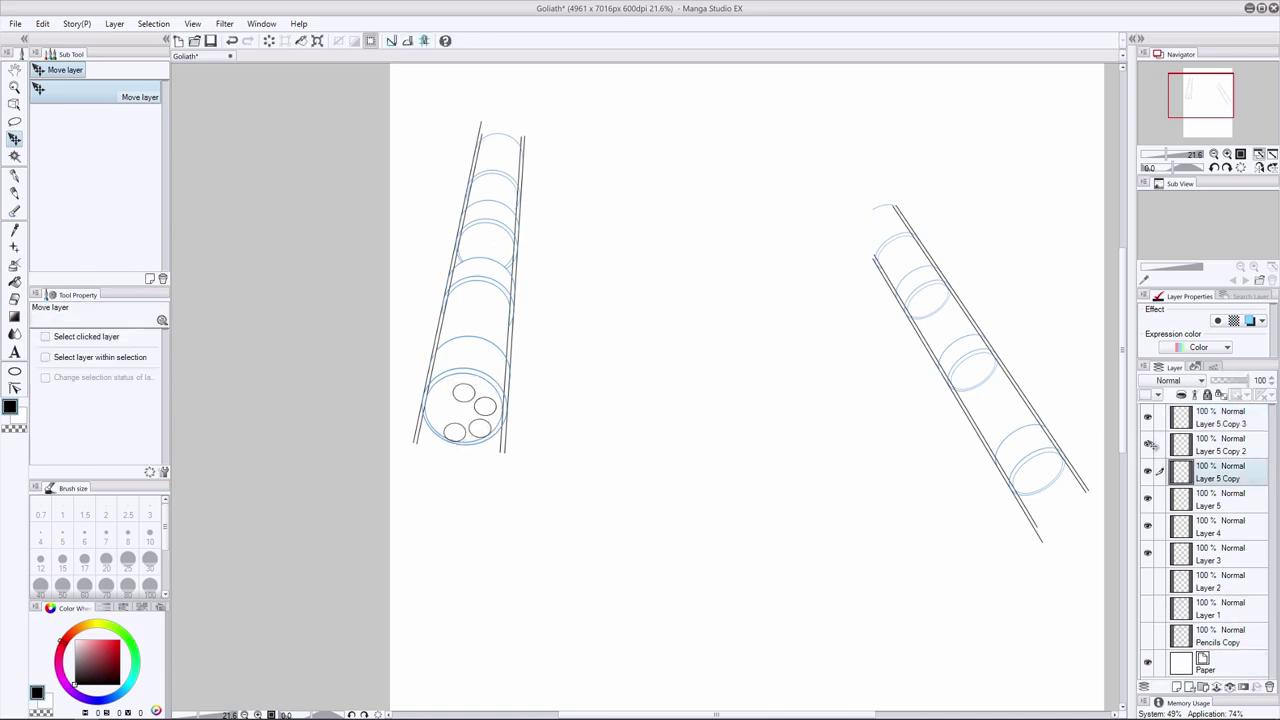
key("alt+bracketright")
key("ctrl+y")
key("ctrl+y")
key("ctrl+y")
key("ctrl+y")
key("ctrl+y")
key("ctrl+y")
key("ctrl+y")
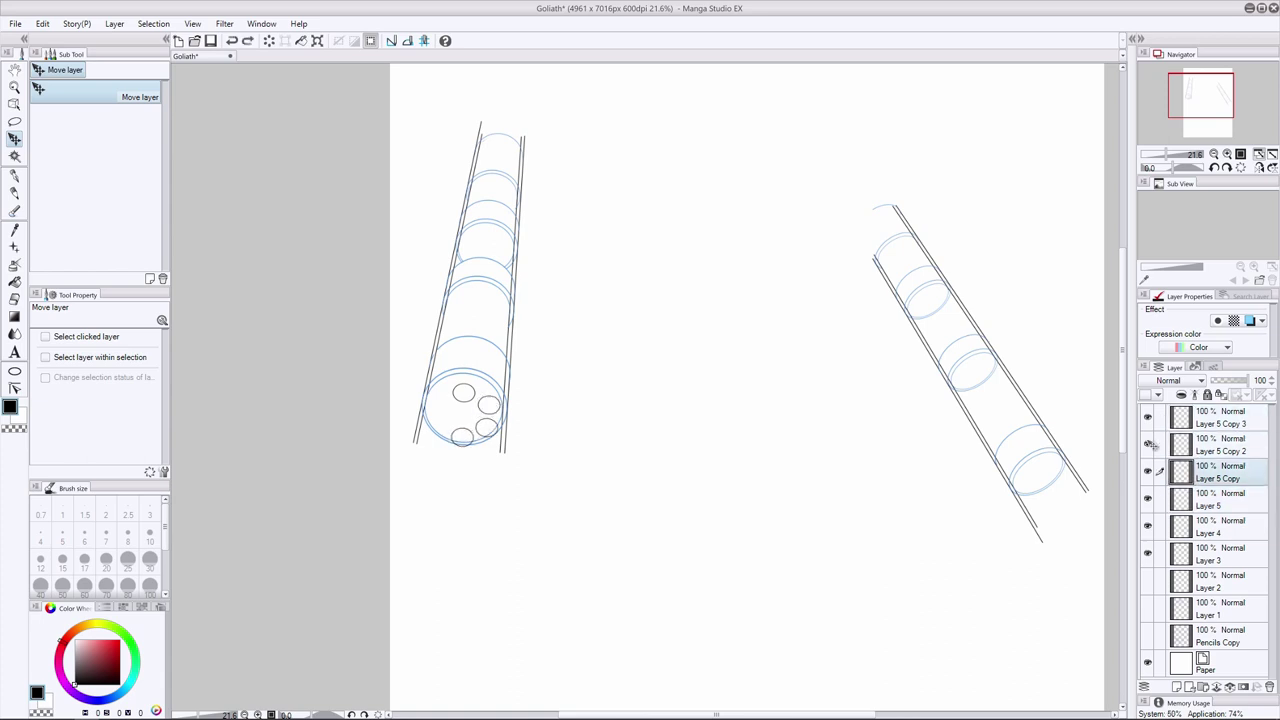
Scale the four small ellipses together to 91% and copy the two side ones to the muzzle's left half
key("ctrl+t")
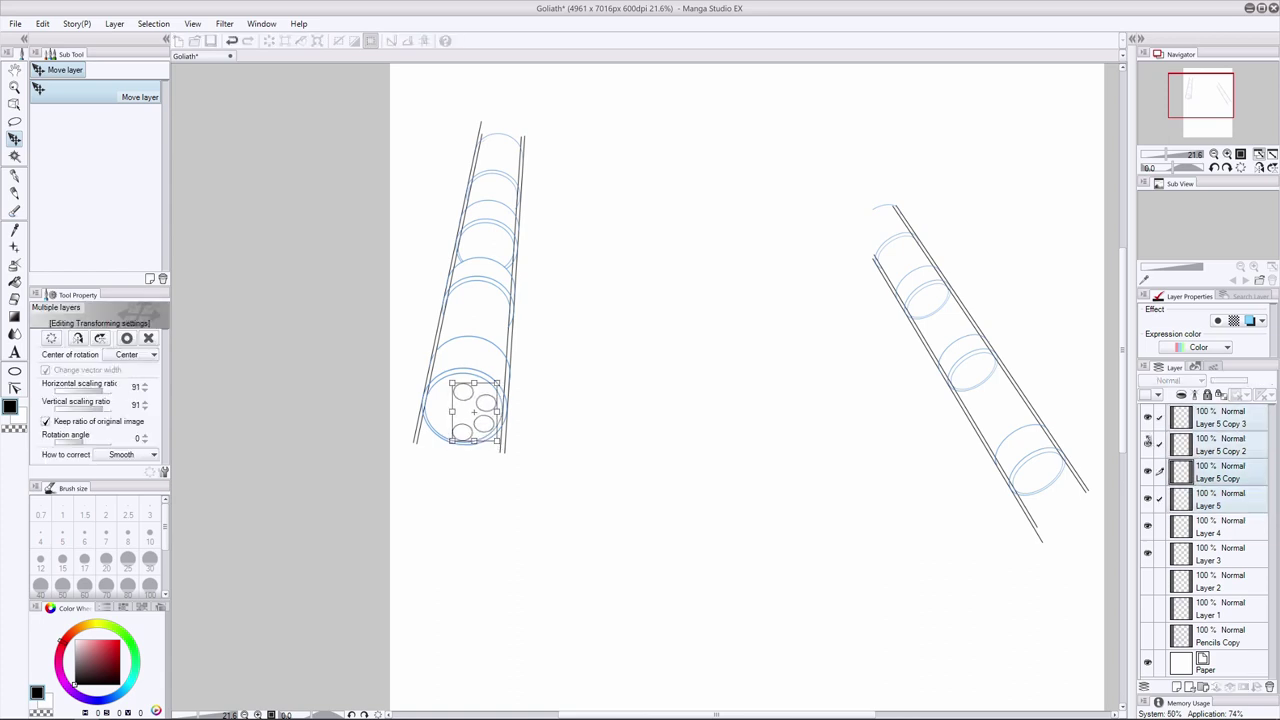
key("Return")
left_click(1158, 444)
key("ctrl+c")
key("ctrl+v")
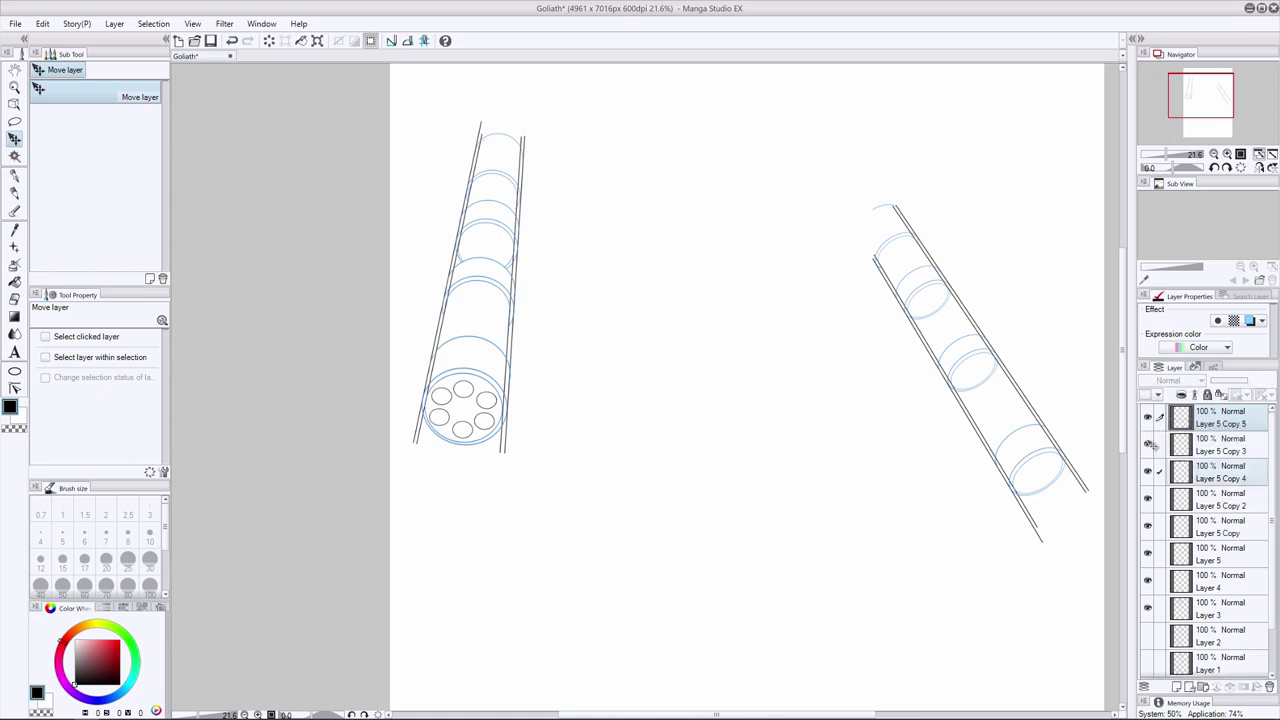
Nudge the individual barrel-hole ellipses on their layers to even out their spacing around the left gun's muzzle
key("alt+bracketright")
key("alt+bracketright")
key("alt+bracketleft")
key("alt+bracketleft")
key("Right")
key("alt+bracketright")
key("Left")
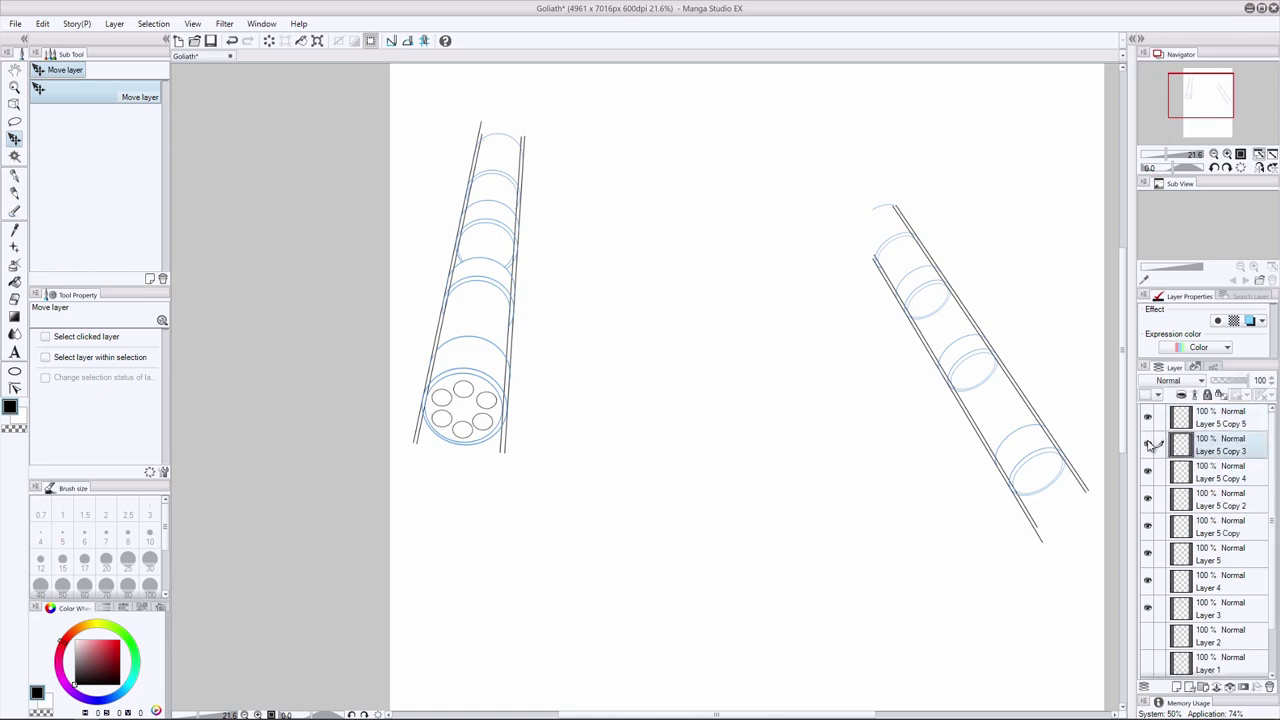
key("alt+bracketleft")
key("Right")
key("alt+bracketleft")
key("alt+bracketleft")
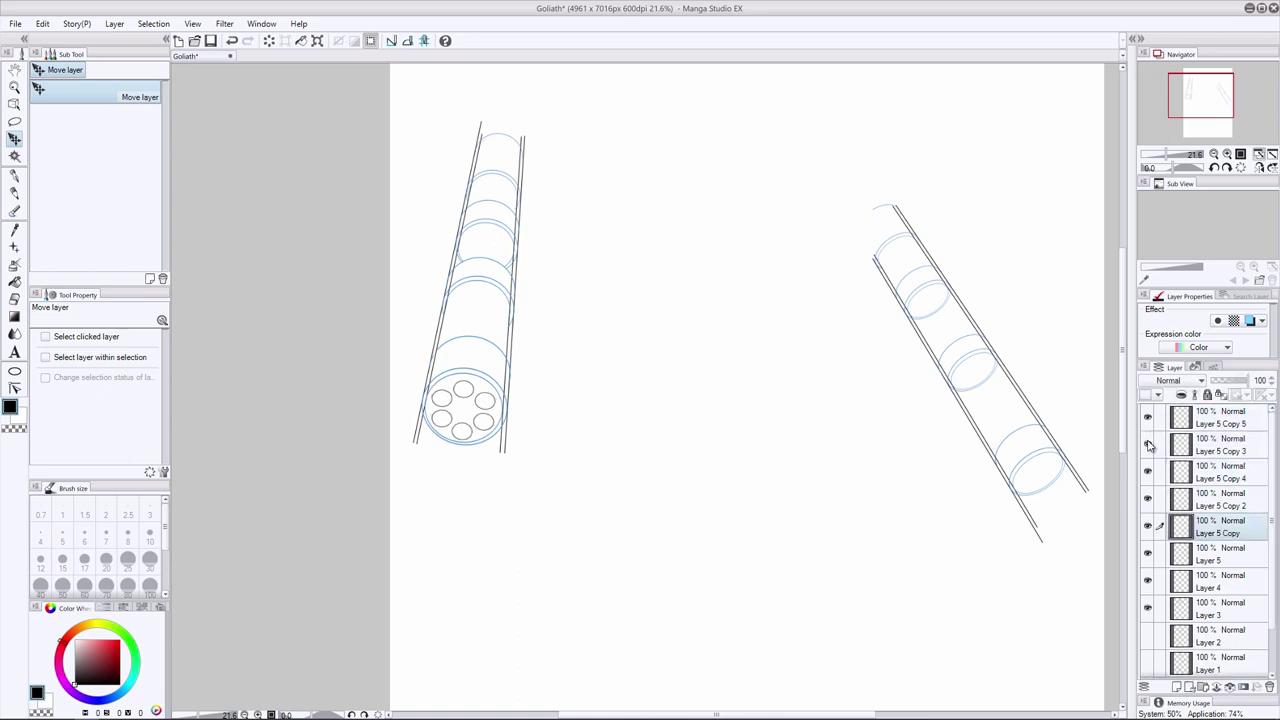
key("alt+bracketleft")
key("ctrl+v")
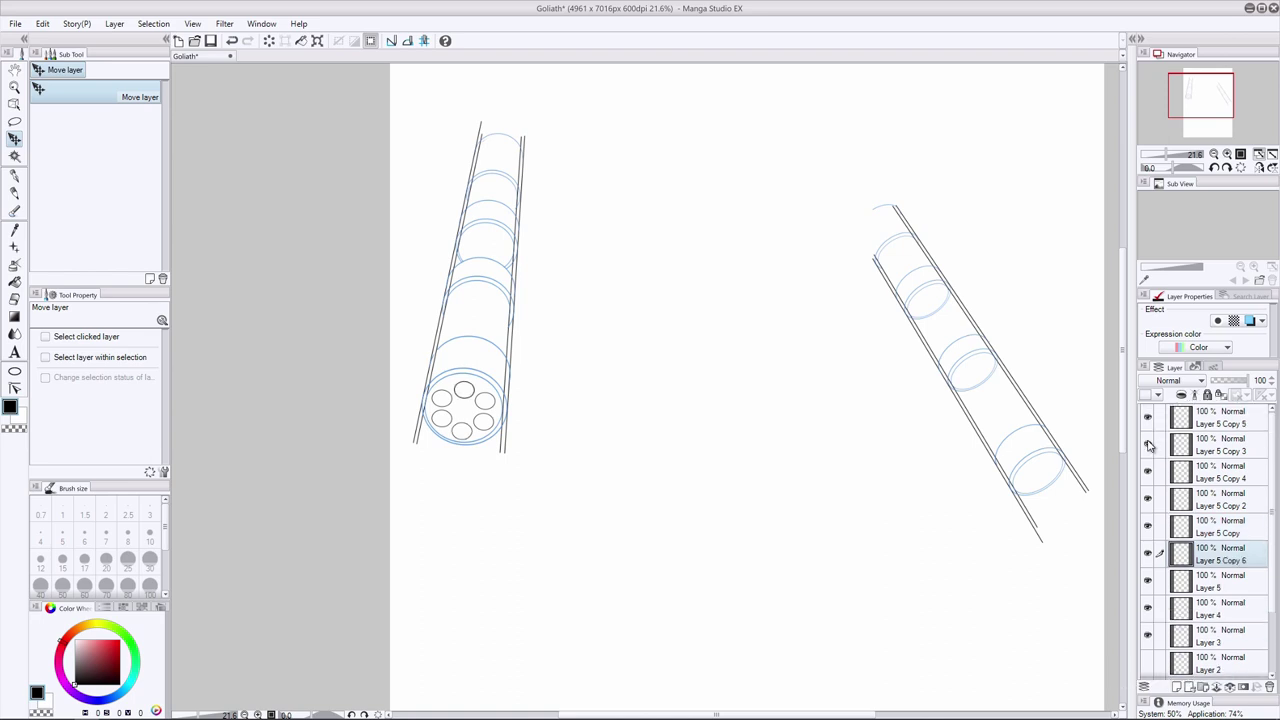
key("ctrl+t")
key("Return")
key("ctrl+j")
key("ctrl+z")
key("ctrl+z")
key("ctrl+z")
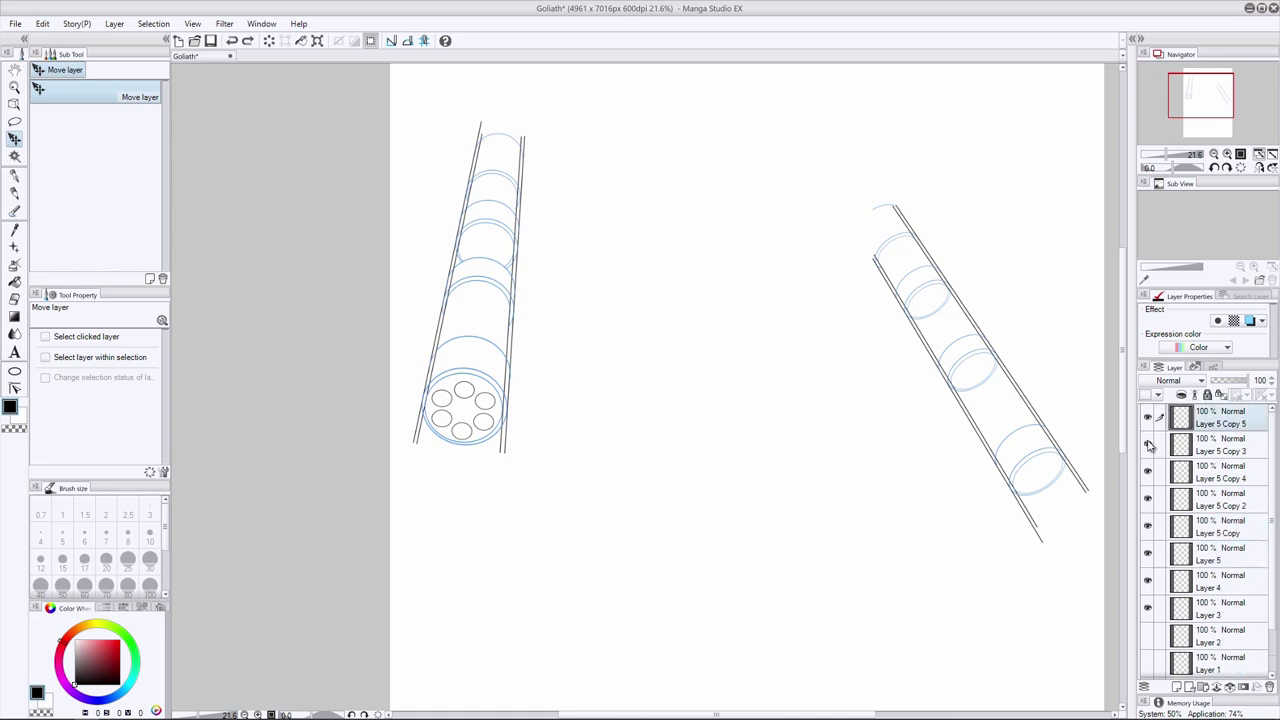
Create a layer just above the gun's edge-line layer and draw straight barrel lines from the upper muzzle holes along the left gun
scroll(1150, 445, "down", 2)
left_click(1220, 557)
left_click(1177, 687)
key("u")
left_click(100, 92)
left_click_drag(455, 387, 497, 117)
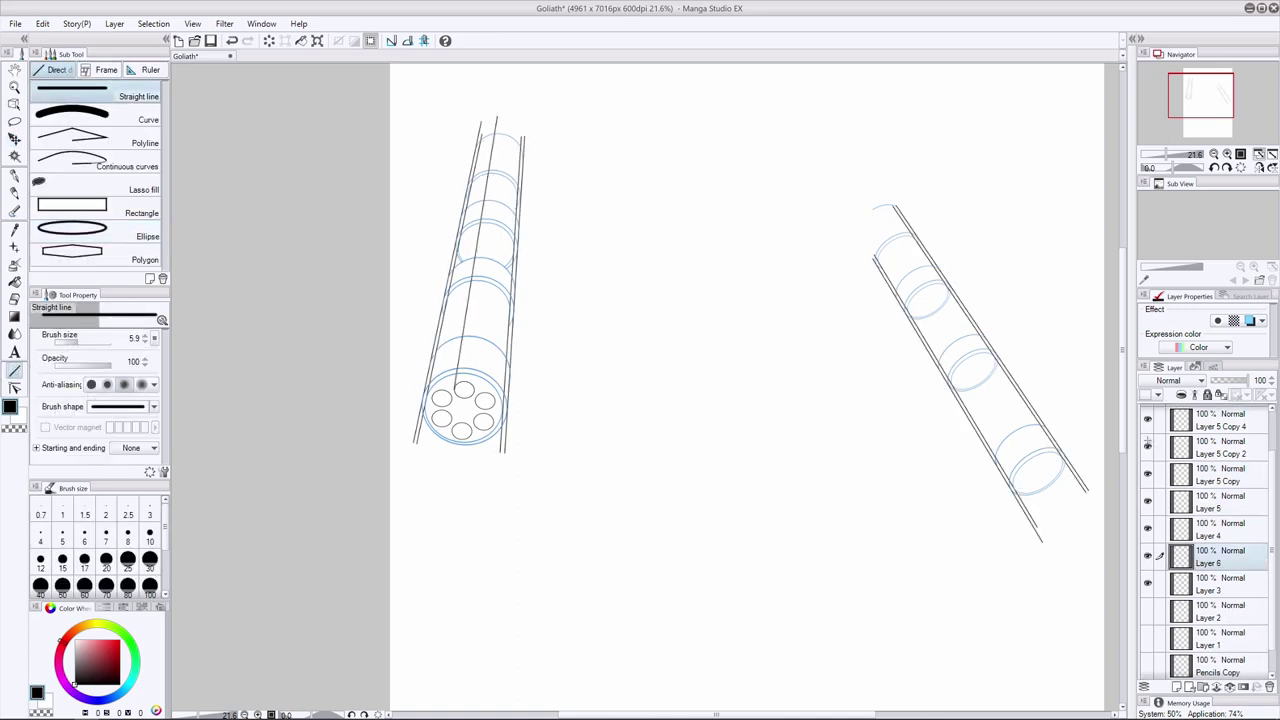
left_click_drag(475, 387, 508, 118)
mouse_move(475, 400)
left_mouse_down()
mouse_move(510, 115)
mouse_move(517, 126)
left_mouse_up()
key("ctrl+z")
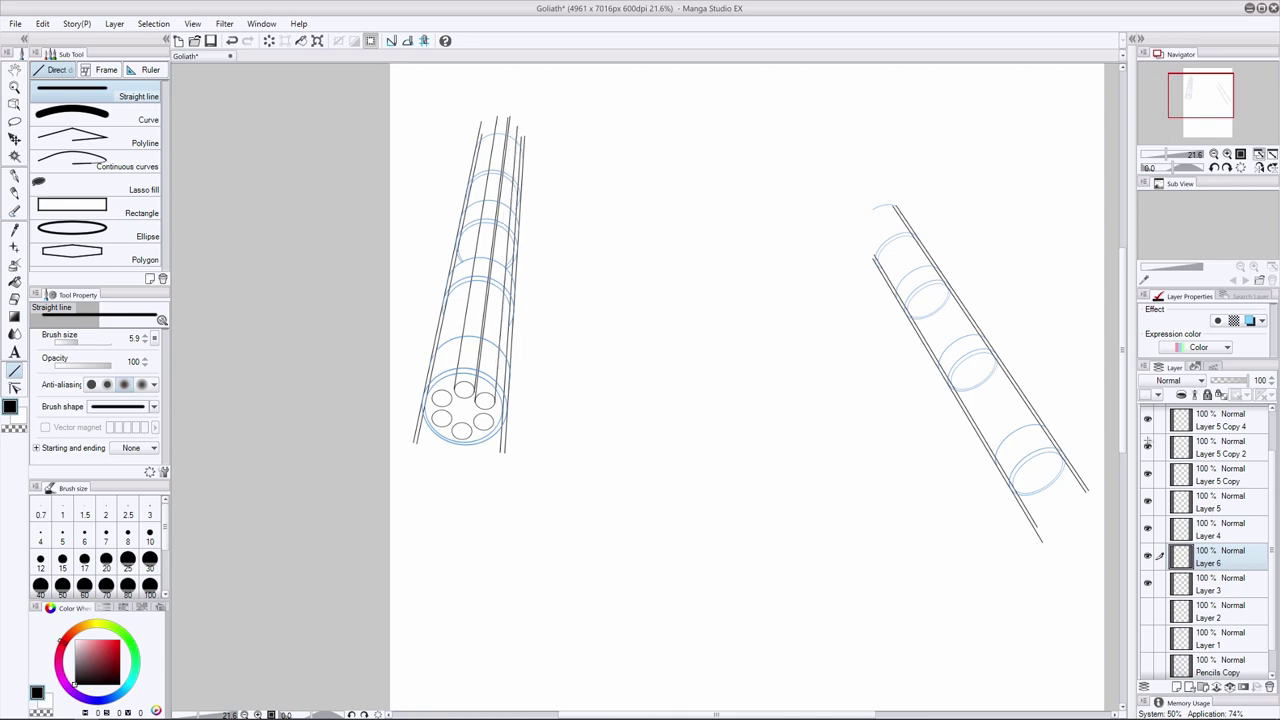
Draw the remaining straight barrel lines from the side muzzle holes to beyond the left gun's far end
mouse_move(434, 390)
left_mouse_down()
mouse_move(493, 89)
mouse_move(511, 79)
mouse_move(501, 90)
mouse_move(503, 65)
left_mouse_up()
key("ctrl+z")
key("ctrl+z")
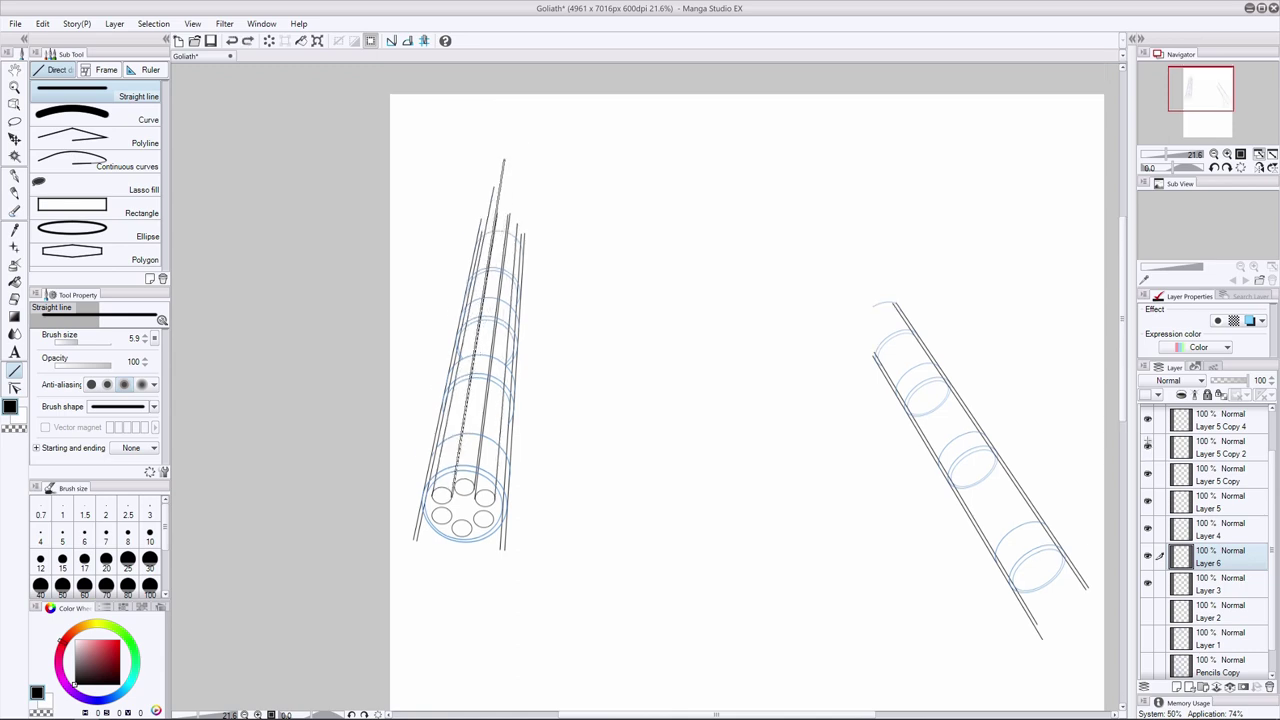
scroll(503, 160, "down", 4)
left_click_drag(1147, 441, 1147, 442)
left_click_drag(493, 443, 497, 404)
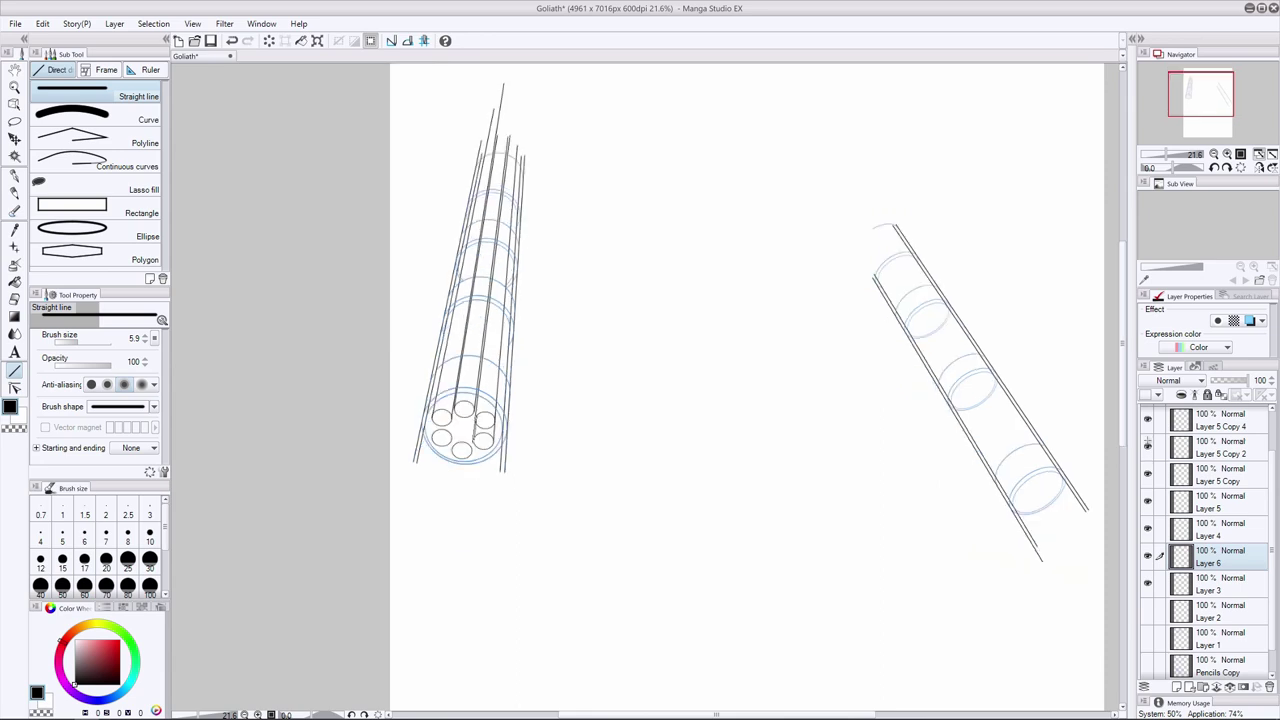
key("ctrl+z")
key("ctrl+z")
key("ctrl+z")
key("ctrl+z")
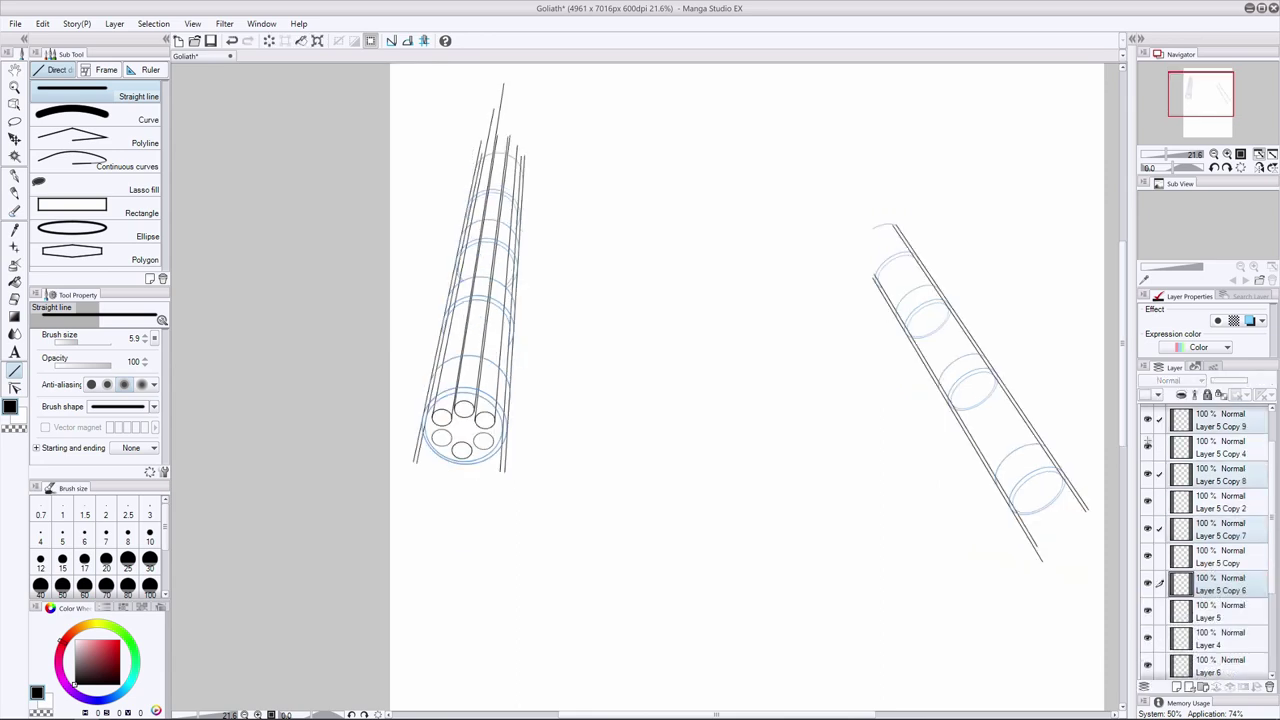
key("ctrl+y")
left_click(1220, 420)
left_click(1220, 529, "shift")
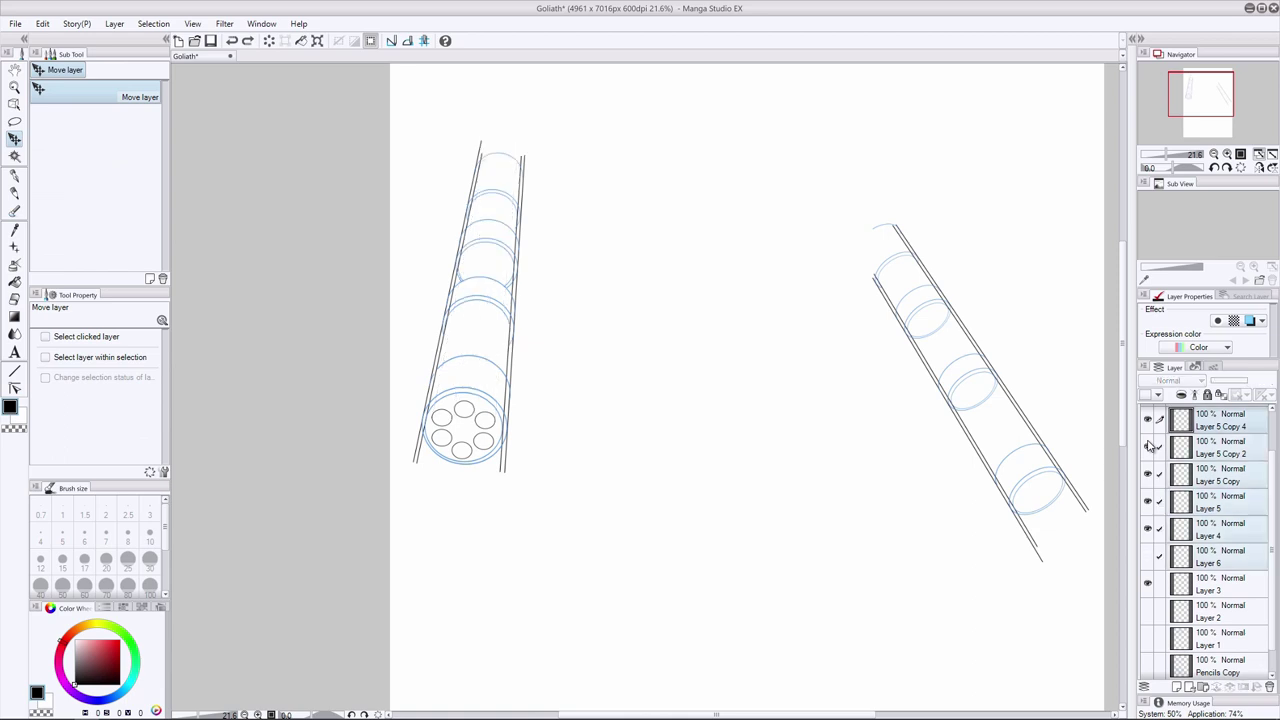
left_click(1220, 507)
left_click(1147, 562)
key("ctrl+z")
key("ctrl+z")
key("ctrl+z")
key("ctrl+z")
key("ctrl+z")
key("ctrl+z")
key("ctrl+z")
key("ctrl+z")
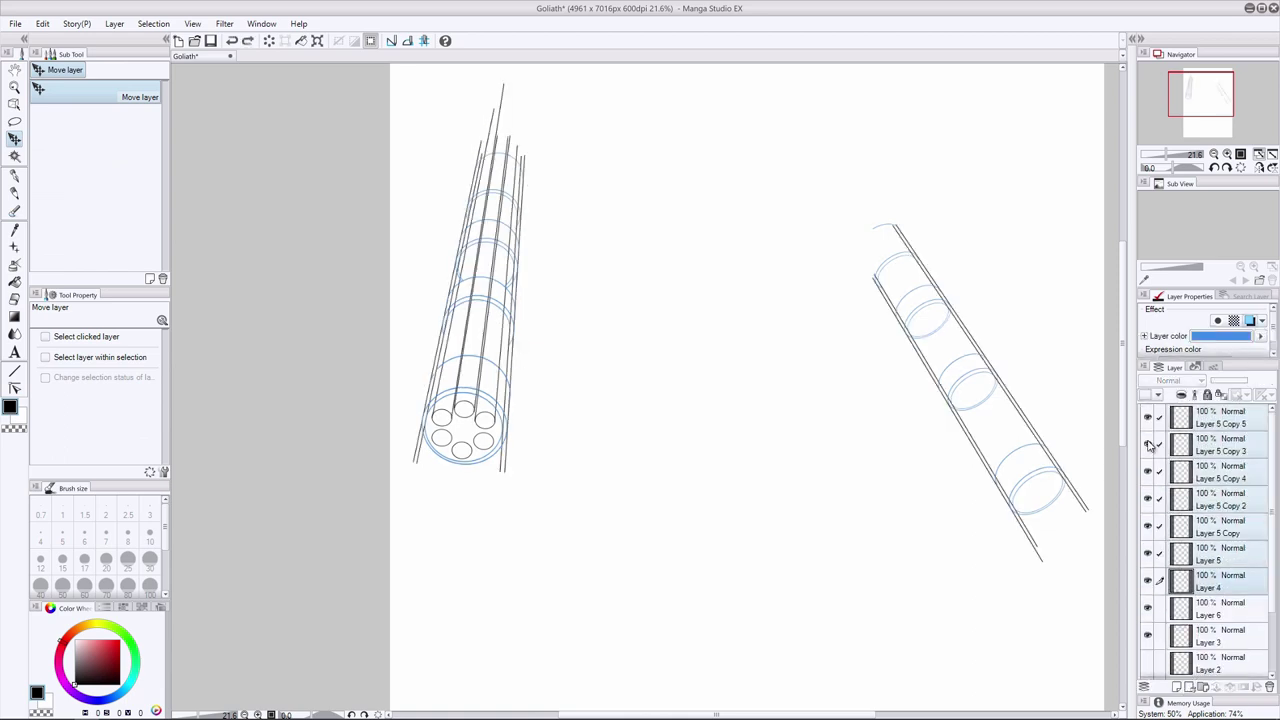
key("ctrl+y")
key("ctrl+y")
key("ctrl+y")
key("ctrl+y")
key("ctrl+y")
key("ctrl+y")
key("ctrl+y")
key("ctrl+y")
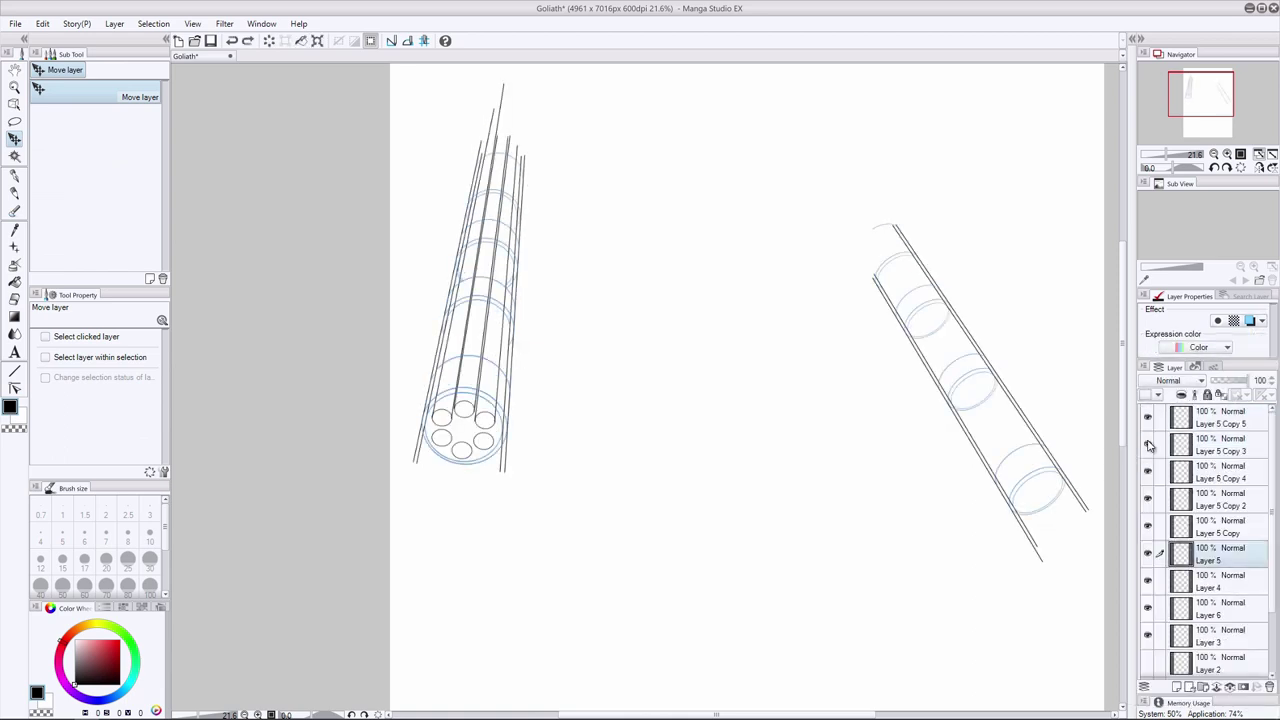
Place a duplicate set of the six barrel-hole ellipses slightly below the originals as barrel ends, and merge the original six into one layer
left_click_drag(462, 430, 429, 473)
key("ctrl+t")
key("Return")
scroll(1210, 540, "down", 3)
left_click(1220, 488)
left_click(1220, 625, "shift")
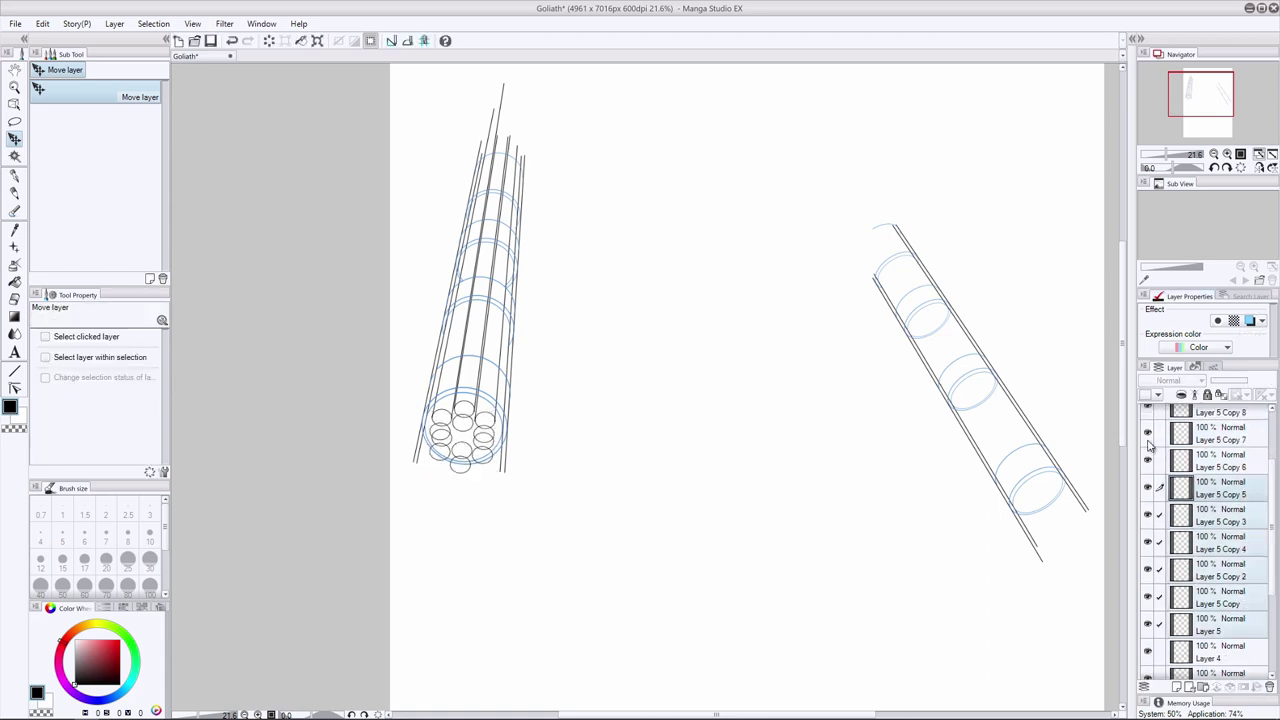
key("shift+alt+e")
Give the merged ellipse layer a blue layer color and link its ellipses to the barrel ends with short straight lines on the barrel-line layer
key("e")
key("ctrl+z")
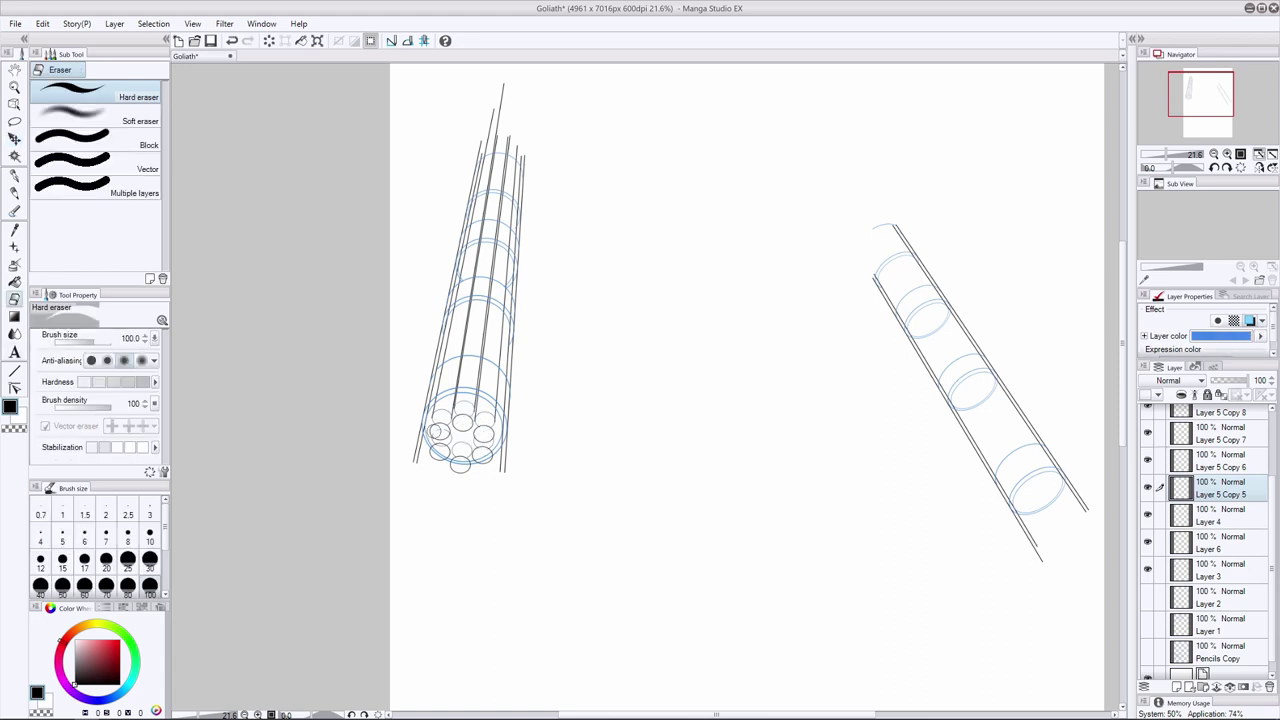
scroll(1150, 447, "up", 2)
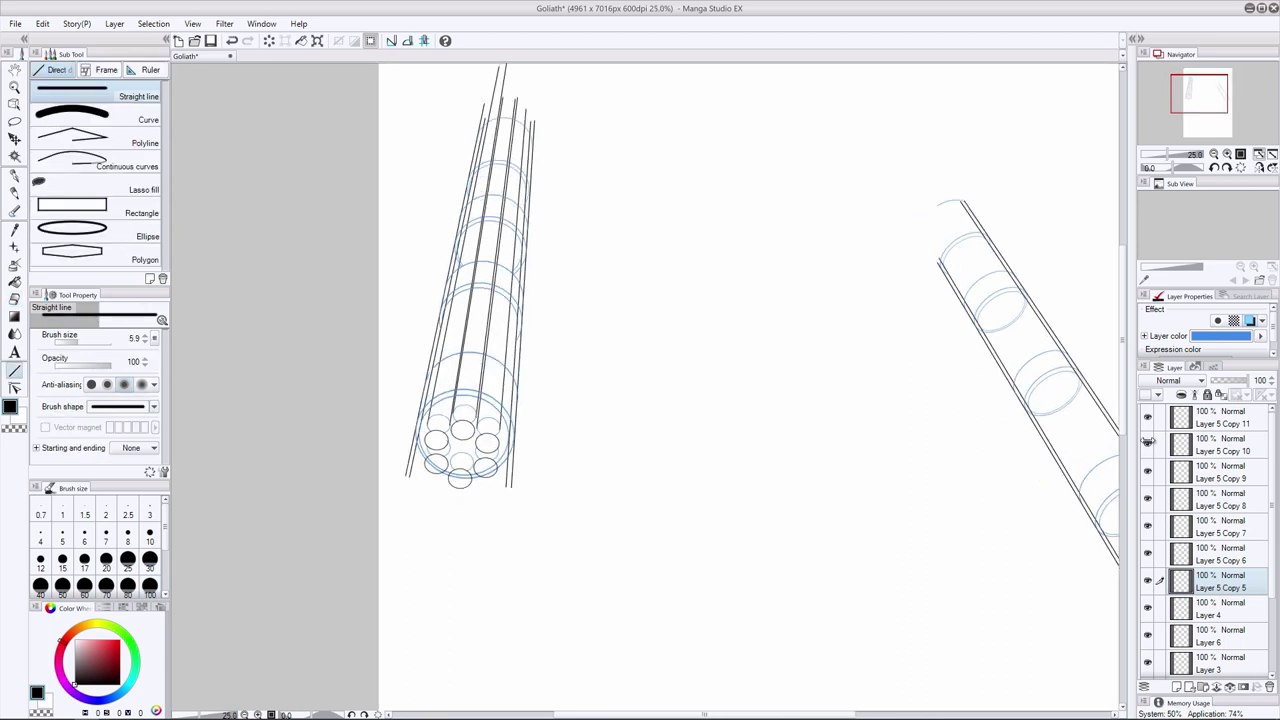
key("ctrl+z")
left_click(1220, 609)
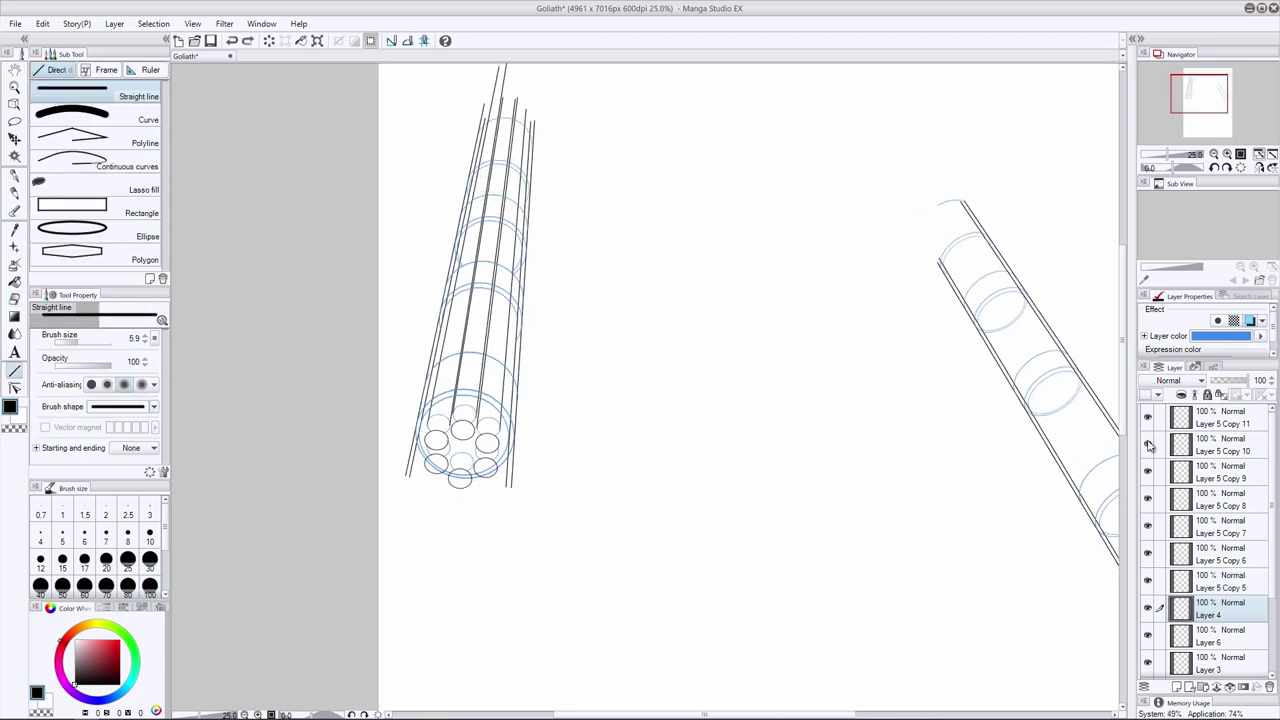
key("ctrl+z")
key("ctrl+z")
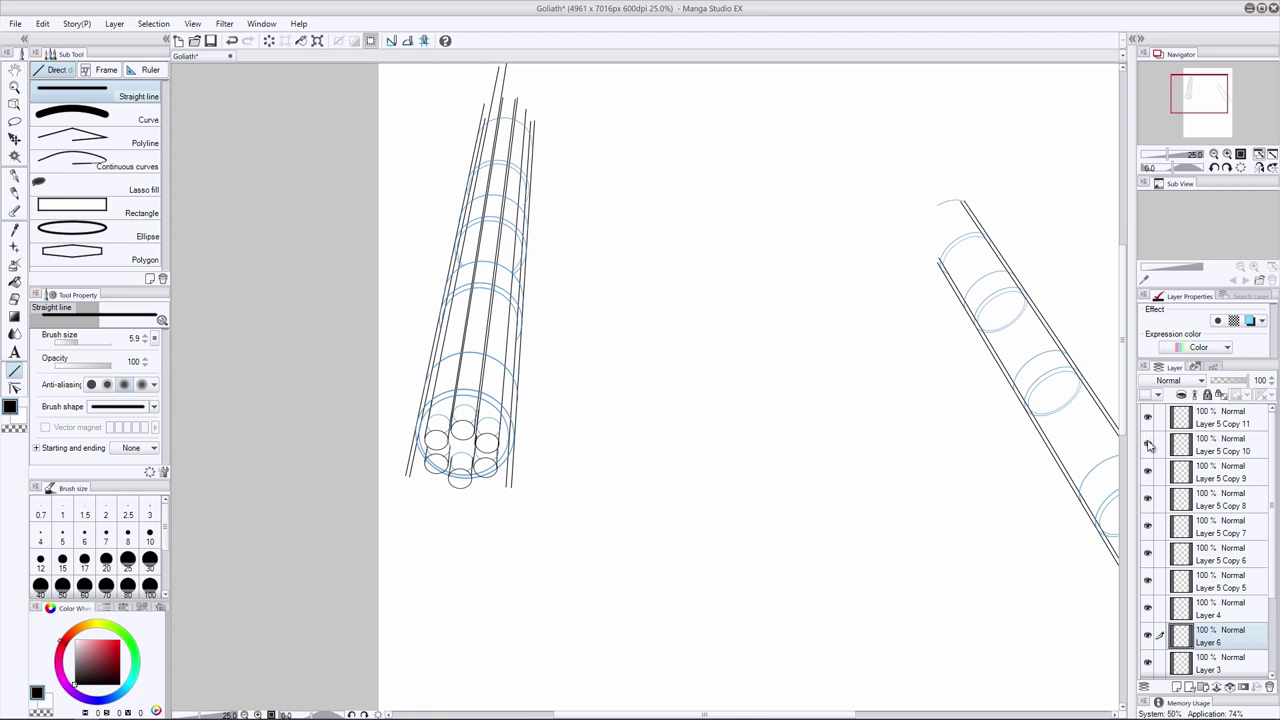
Erase the long barrel lines where they cross the left gun's front collar, using the hard eraser at size 70
scroll(1150, 447, "down", 1)
key("e")
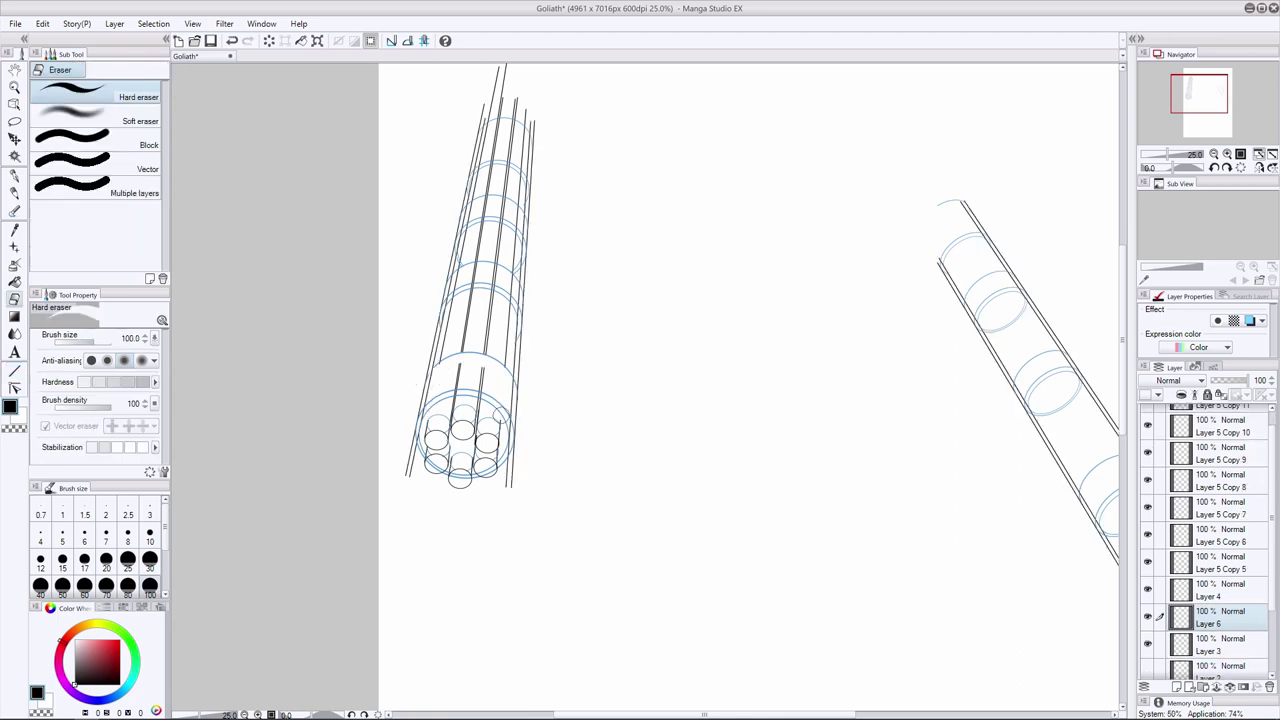
key("bracketleft")
key("bracketleft")
mouse_move(483, 370)
left_mouse_down()
mouse_move(478, 405)
mouse_move(456, 390)
left_mouse_up()
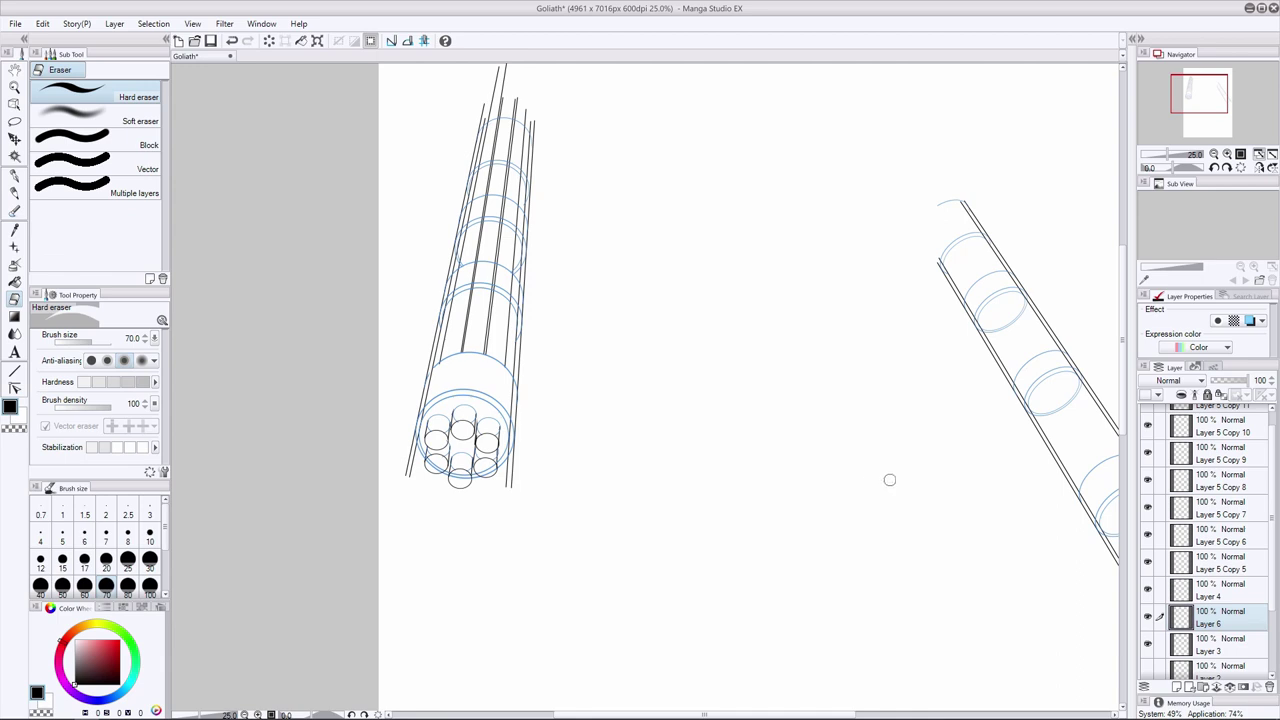
Duplicate the merged barrel ellipses, scale the copy to 83%, and fit it into the open section directly behind the left gun's front collar
key("alt+bracketright")
key("alt+bracketright")
key("ctrl+c")
key("ctrl+v")
key("k")
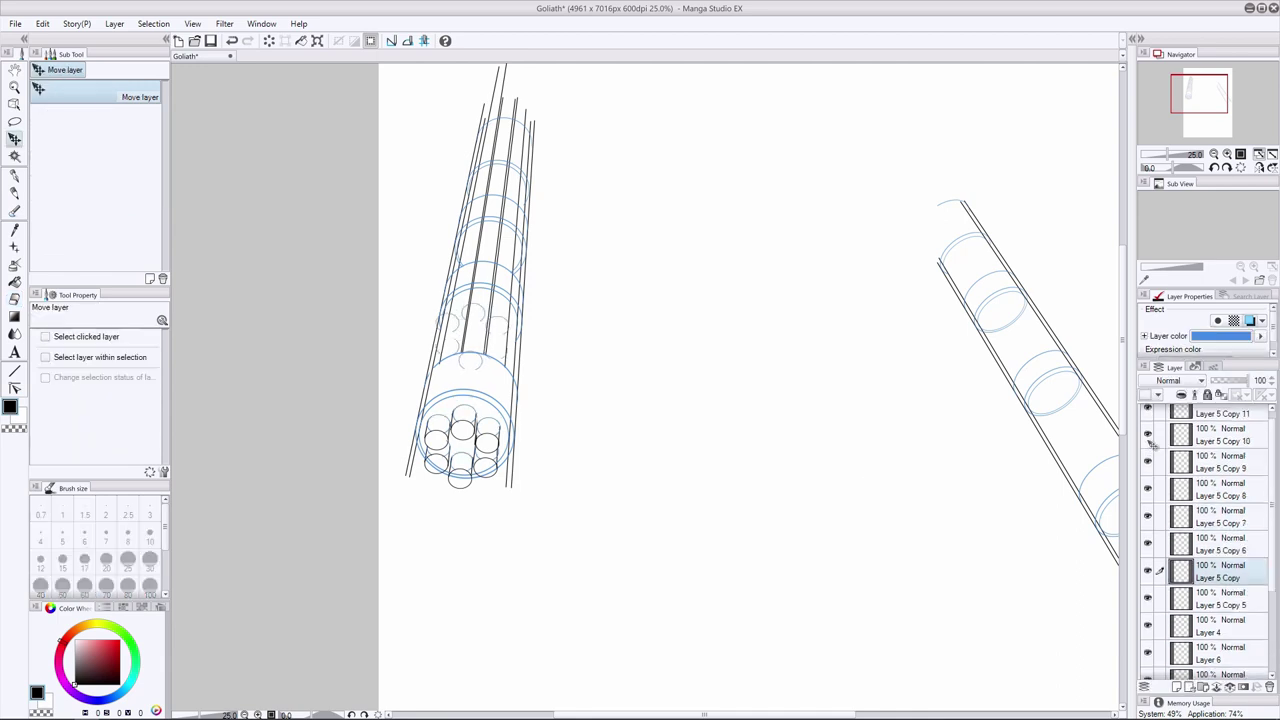
key("ctrl+t")
left_click_drag(445, 362, 510, 358)
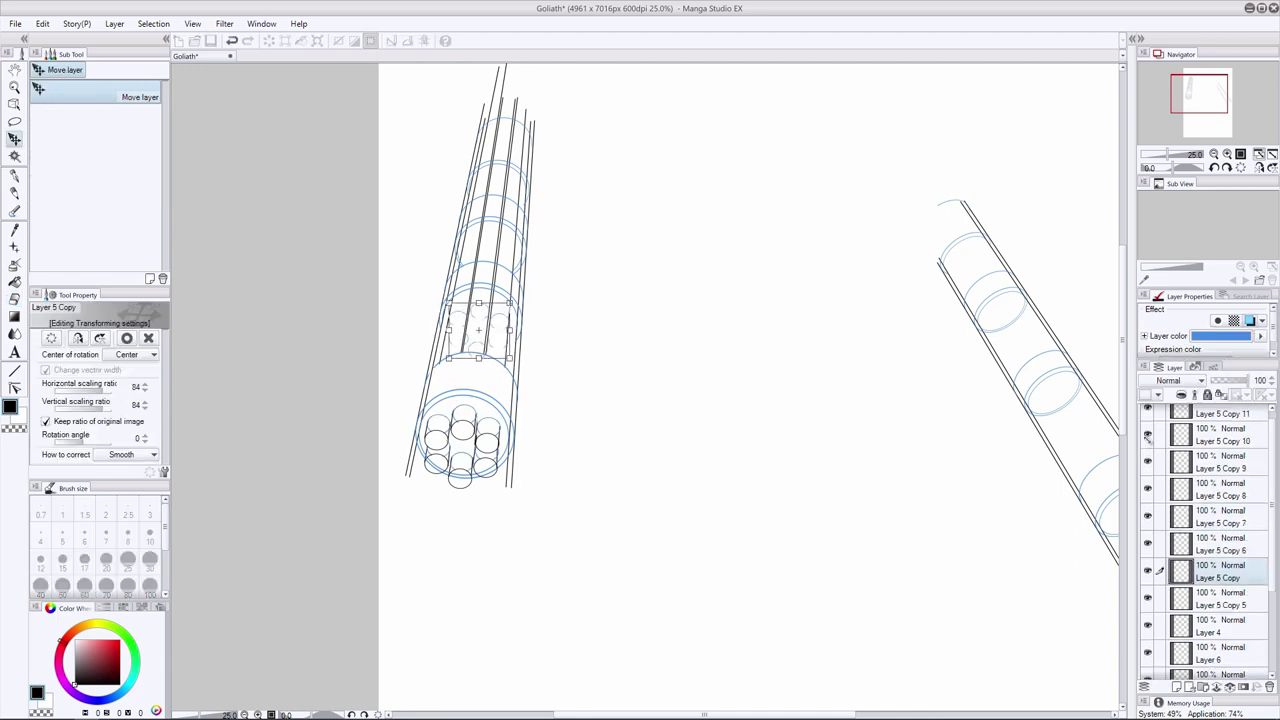
key("Up")
key("Up")
key("Up")
key("Up")
key("Up")
key("Up")
key("Up")
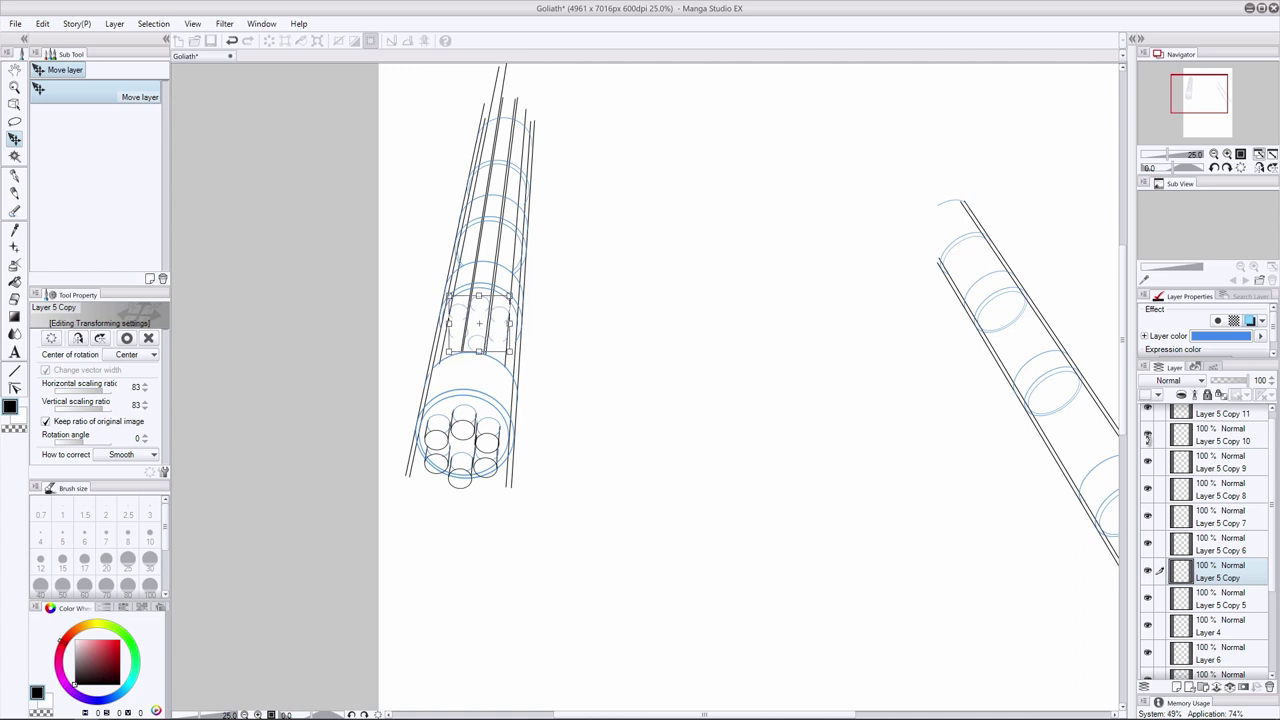
key("Return")
Duplicate the ellipse group again and scale it down to fit the left gun's middle open section
key("ctrl+c")
key("ctrl+v")
left_click_drag(479, 324, 518, 273)
key("ctrl+t")
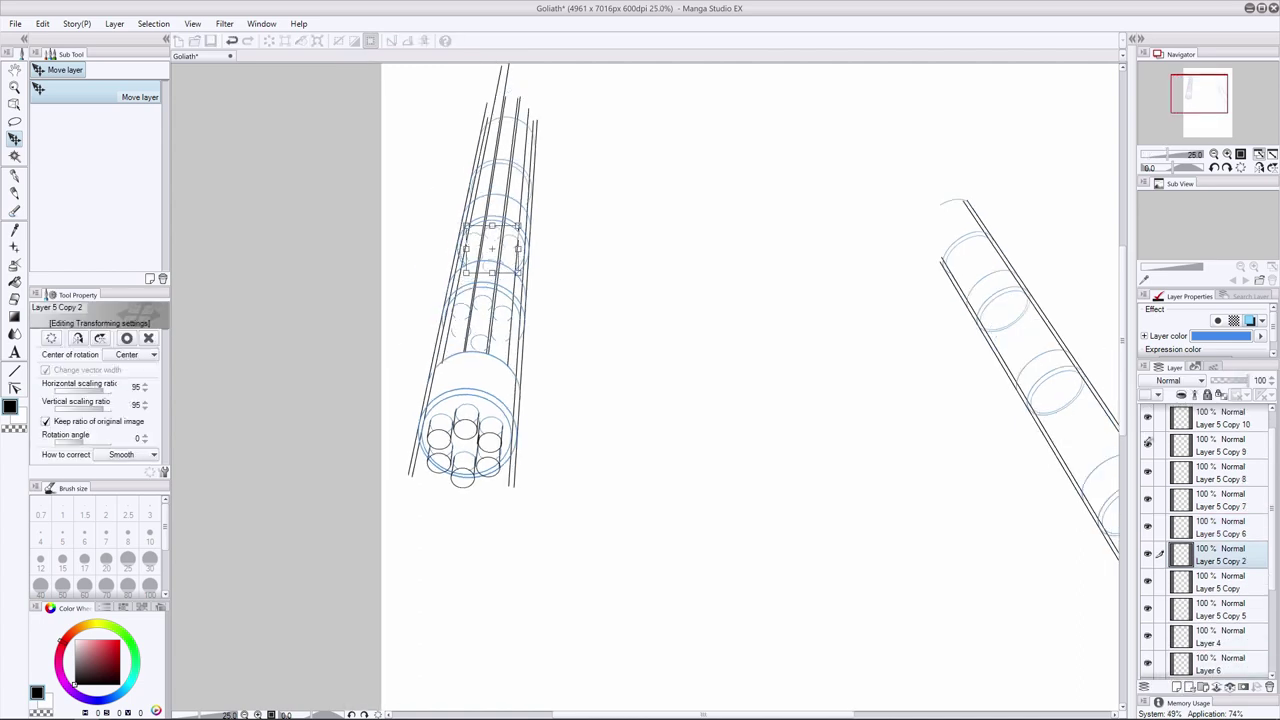
key("Up")
key("Up")
key("Up")
key("Up")
key("Return")
Add a third, smaller copy of the ellipse group in the left gun's farthest open section
key("ctrl+c")
key("ctrl+v")
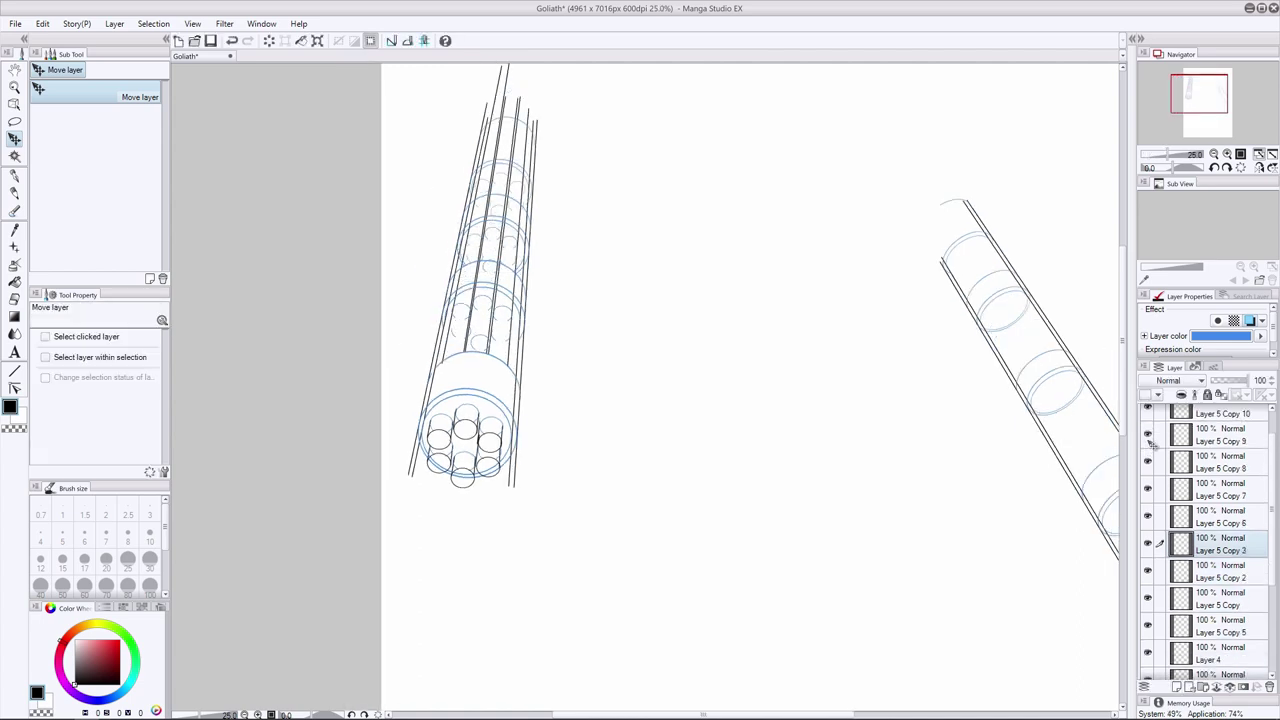
key("ctrl+t")
key("Up")
key("Up")
key("Up")
key("Up")
key("Return")
Erase the barrel lines crossing the left gun's remaining bands and extending past the far section, using the hard eraser at size 80
key("e")
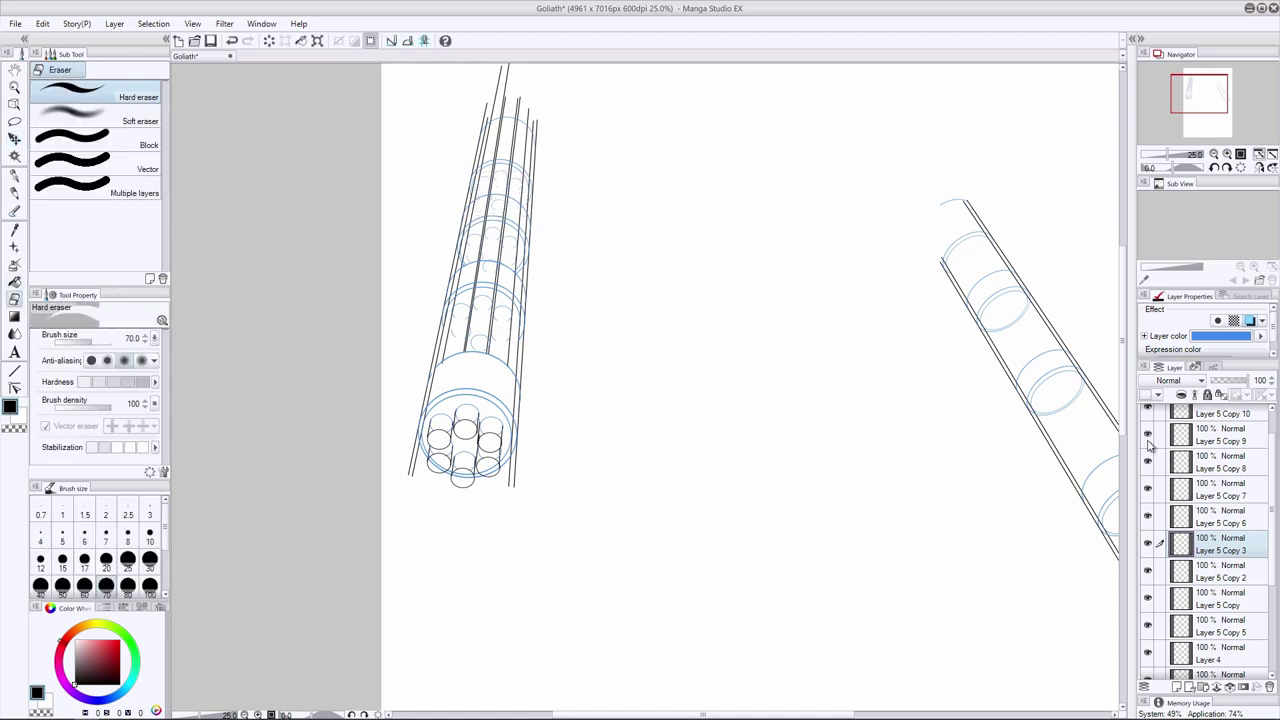
left_click(495, 305, "ctrl+shift")
left_click(495, 305, "ctrl+shift")
key("bracketright")
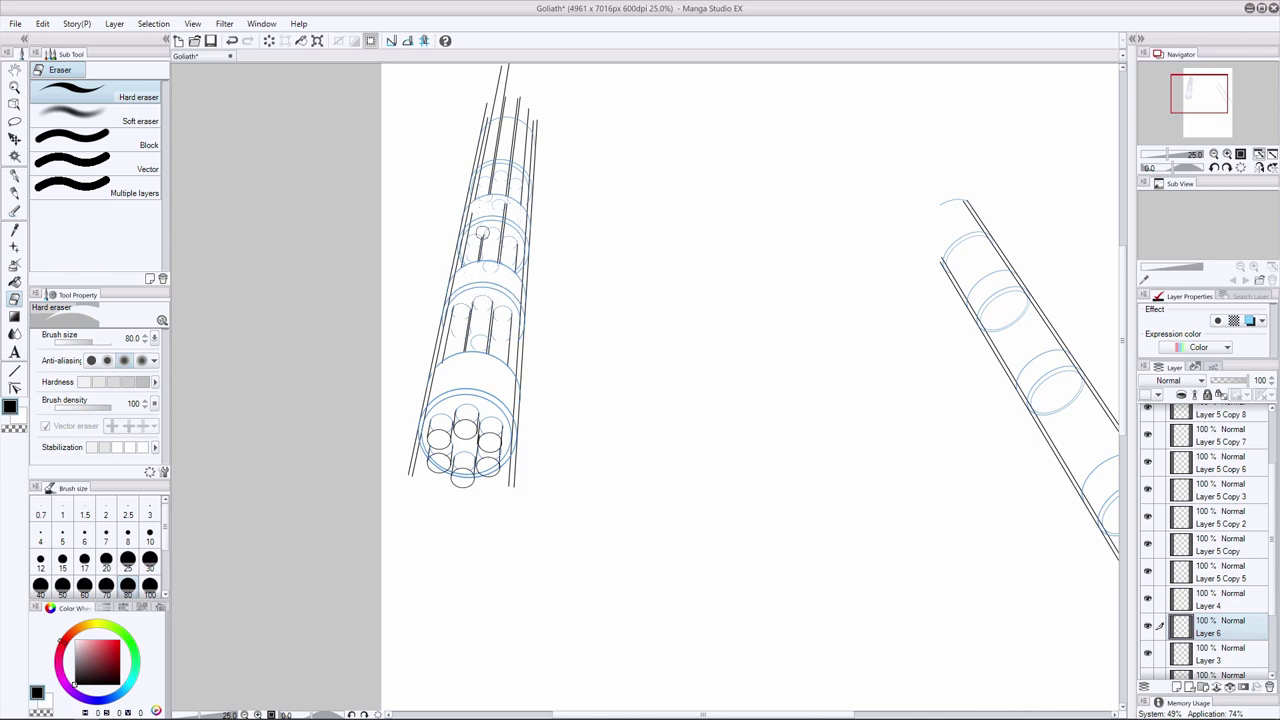
left_click_drag(483, 232, 469, 233)
mouse_move(502, 172)
left_mouse_down()
mouse_move(520, 106)
mouse_move(510, 177)
mouse_move(491, 170)
mouse_move(488, 137)
left_mouse_up()
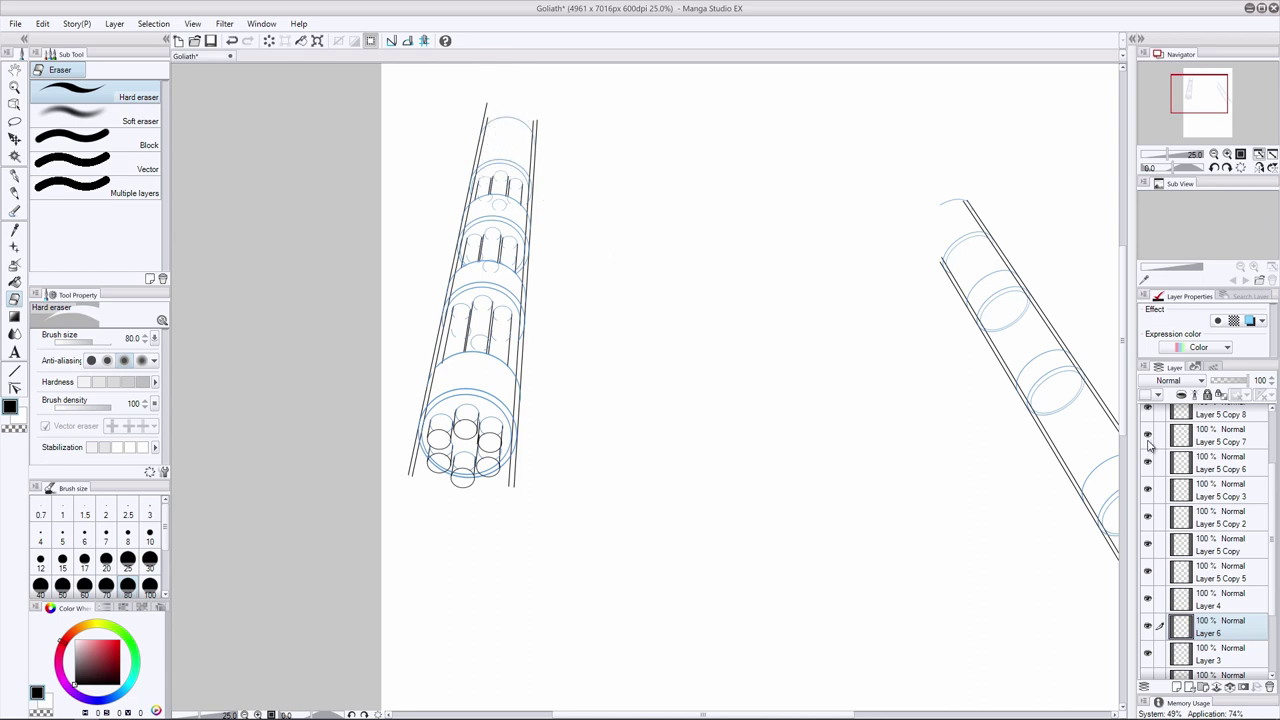
key("ctrl+z")
Duplicate the lower-left barrel-end ellipse and shrink the copy slightly to form the barrel's inner rim
scroll(1148, 441, "up", 3)
left_click(1210, 418)
key("ctrl+c")
key("ctrl+v")
key("ctrl+t")
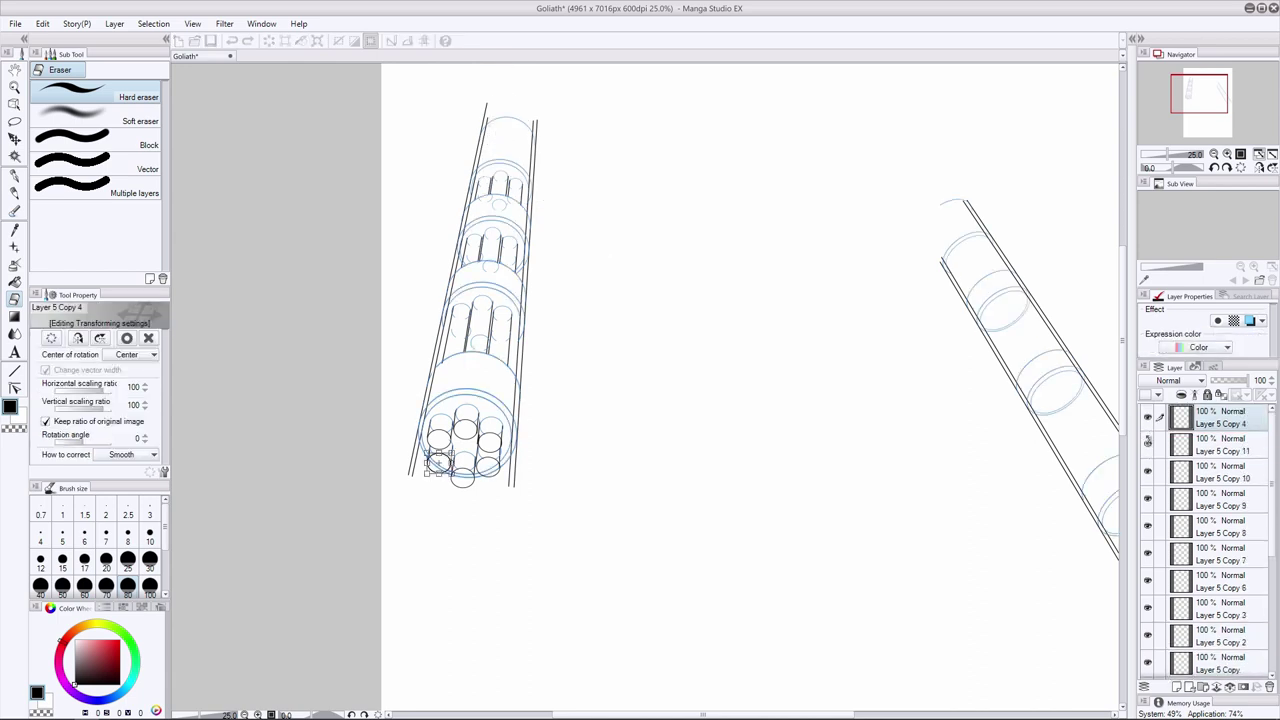
left_click_drag(452, 474, 448, 470)
key("Return")
key("k")
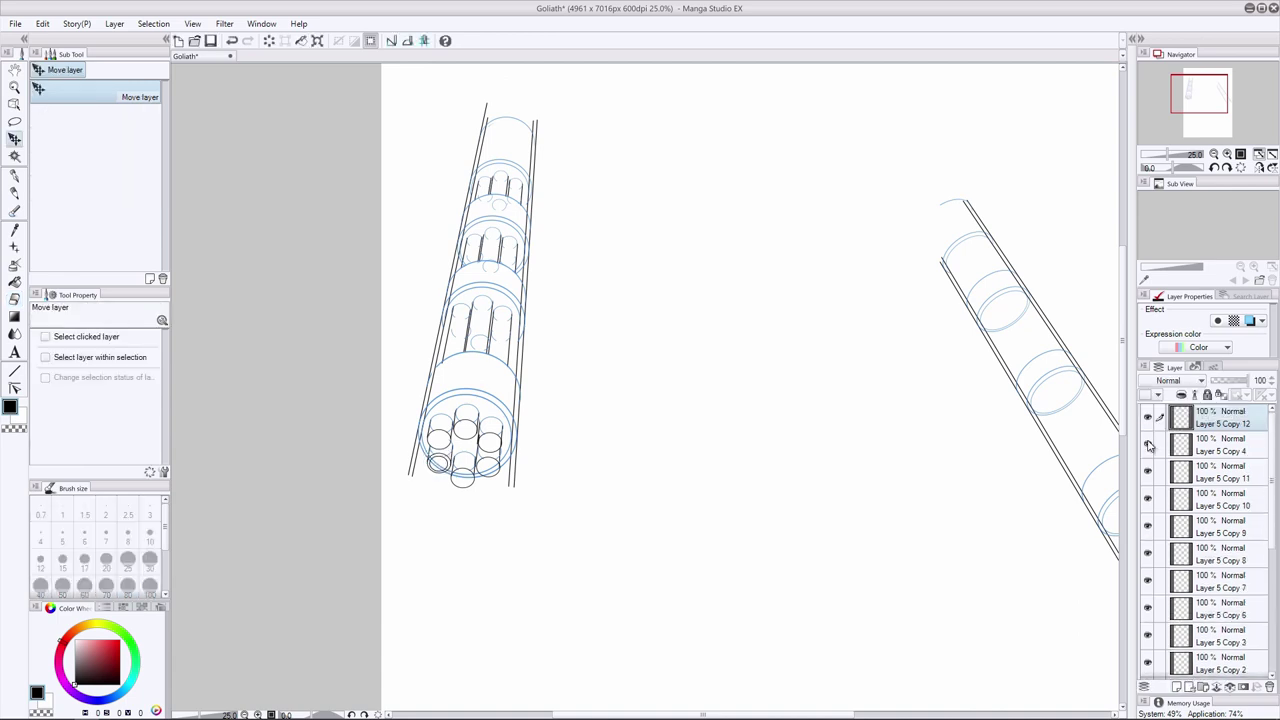
Duplicate the inner rim ellipse and place the copies inside the other barrel ends of the left gun
left_click(1148, 445)
key("ctrl+v")
key("ctrl+shift+d")
key("ctrl+shift+d")
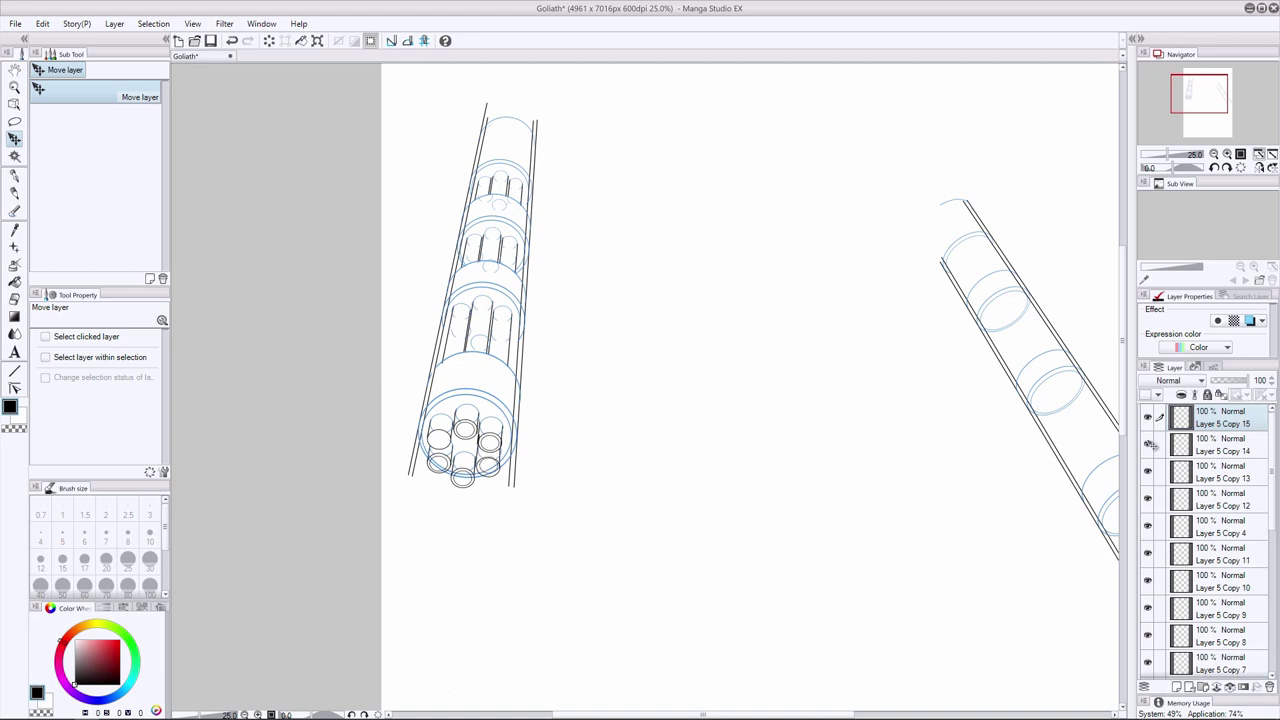
key("ctrl+shift+d")
Turn off the blue layer color on the layer containing both guns' band ellipses
scroll(1150, 446, "down", 10)
left_click(1220, 529)
left_click(1220, 502)
left_click(1249, 321)
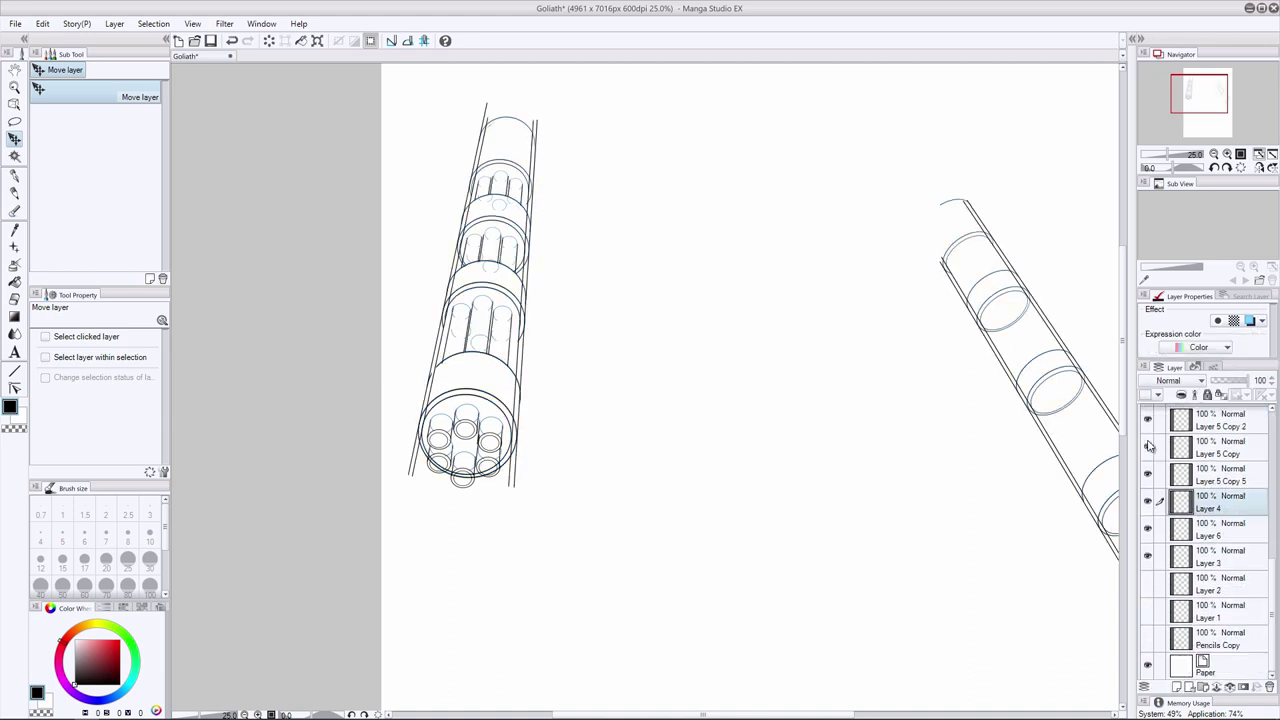
Erase the overlapping line parts around the left gun's front barrels and muzzle rings with the hard eraser at size 80
key("alt+]")
key("e")
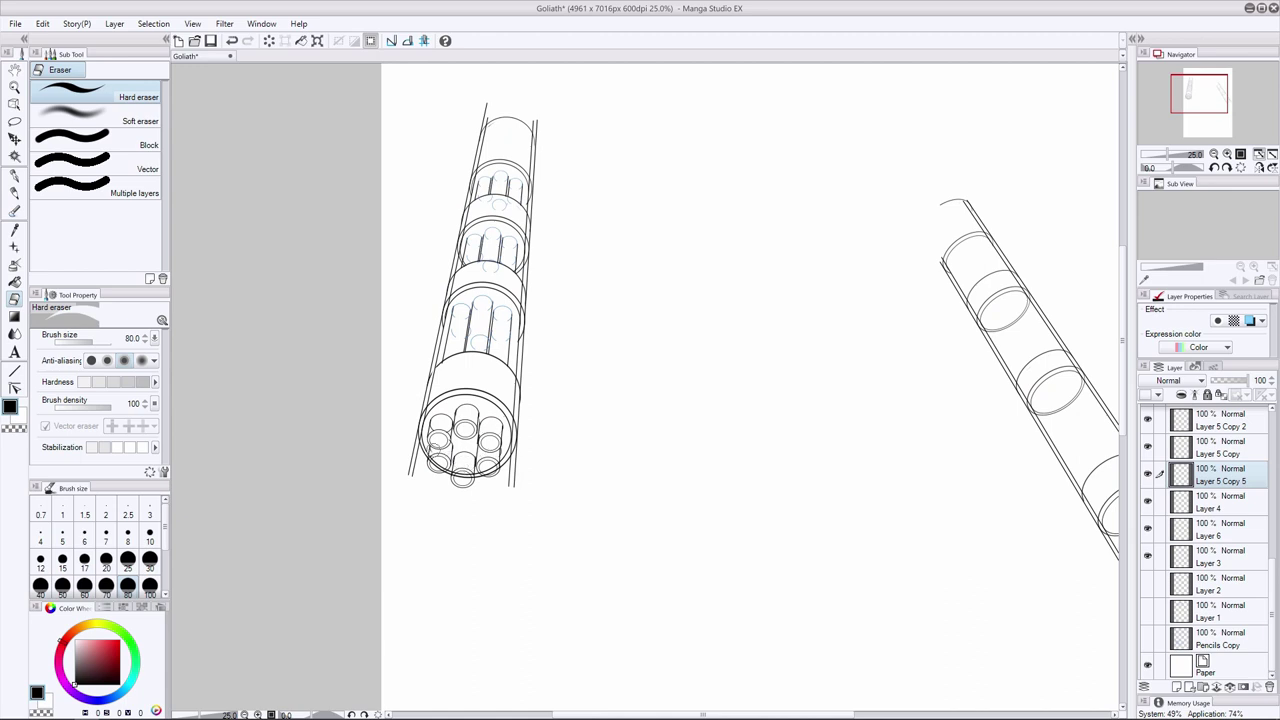
key("alt+[")
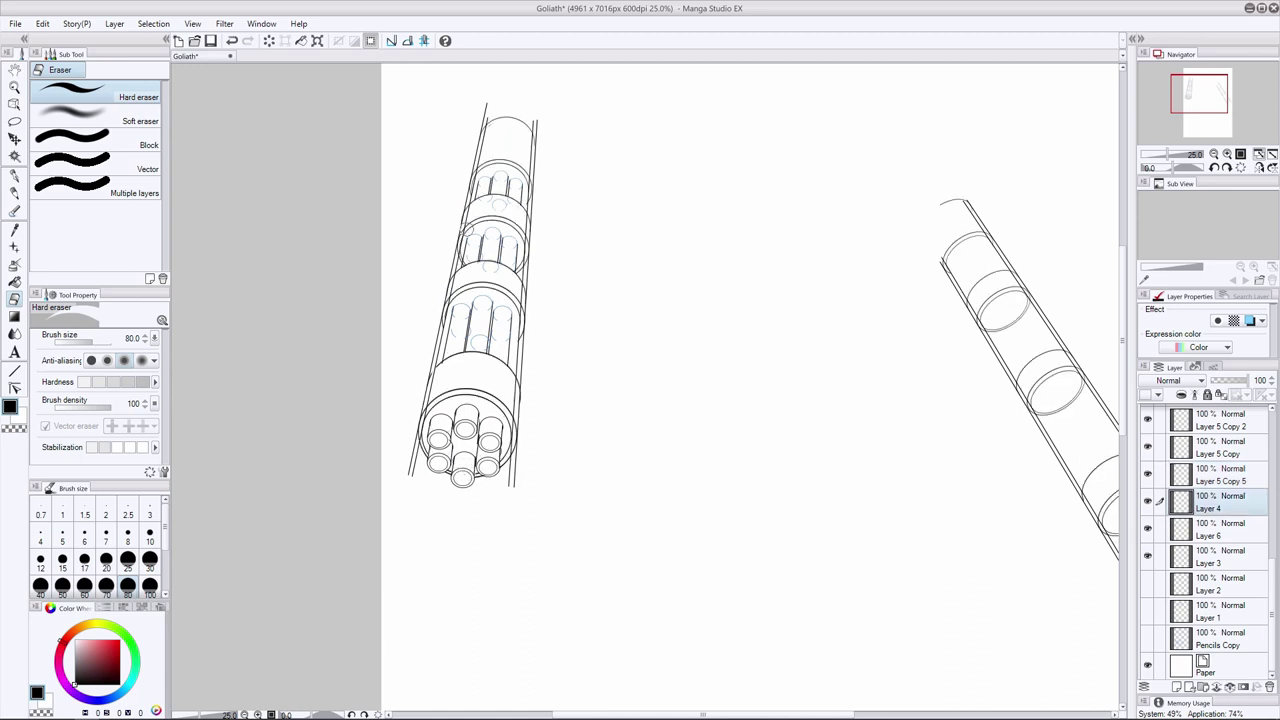
Erase the hidden portions of the small barrel ellipses in the left gun's rear sections and across its bands
key("alt+]")
key("alt+]")
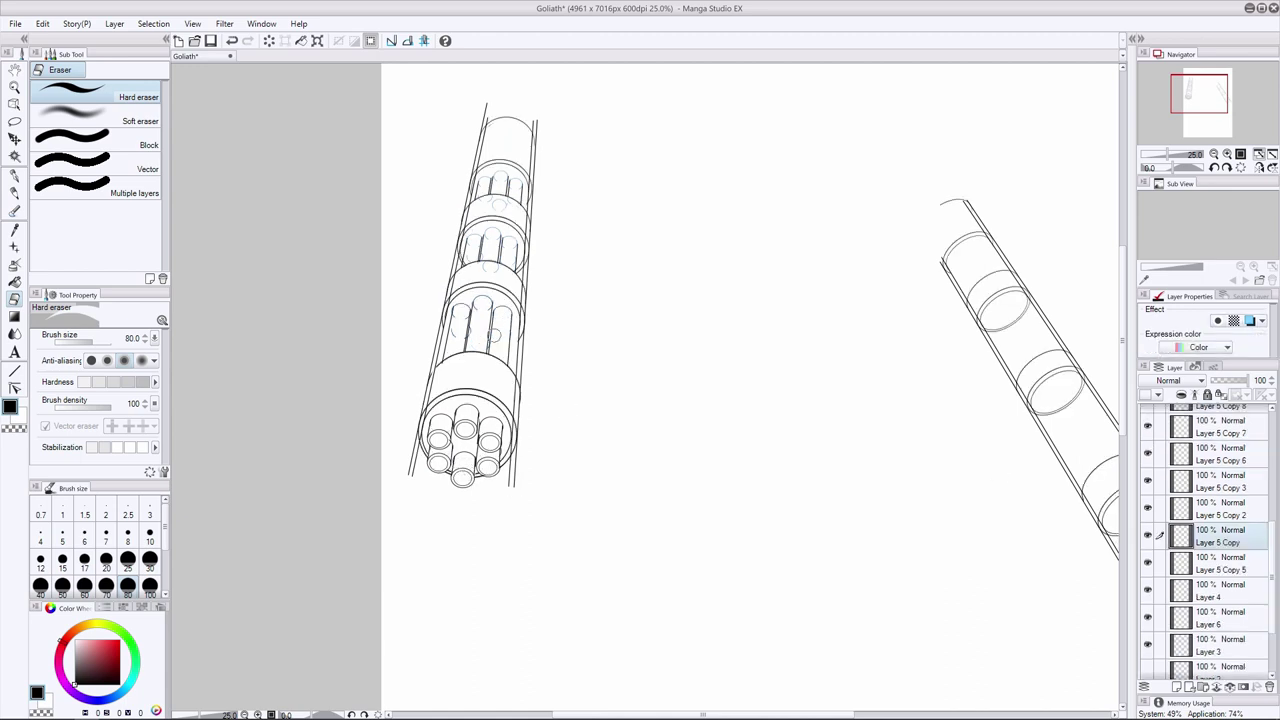
key("alt+]")
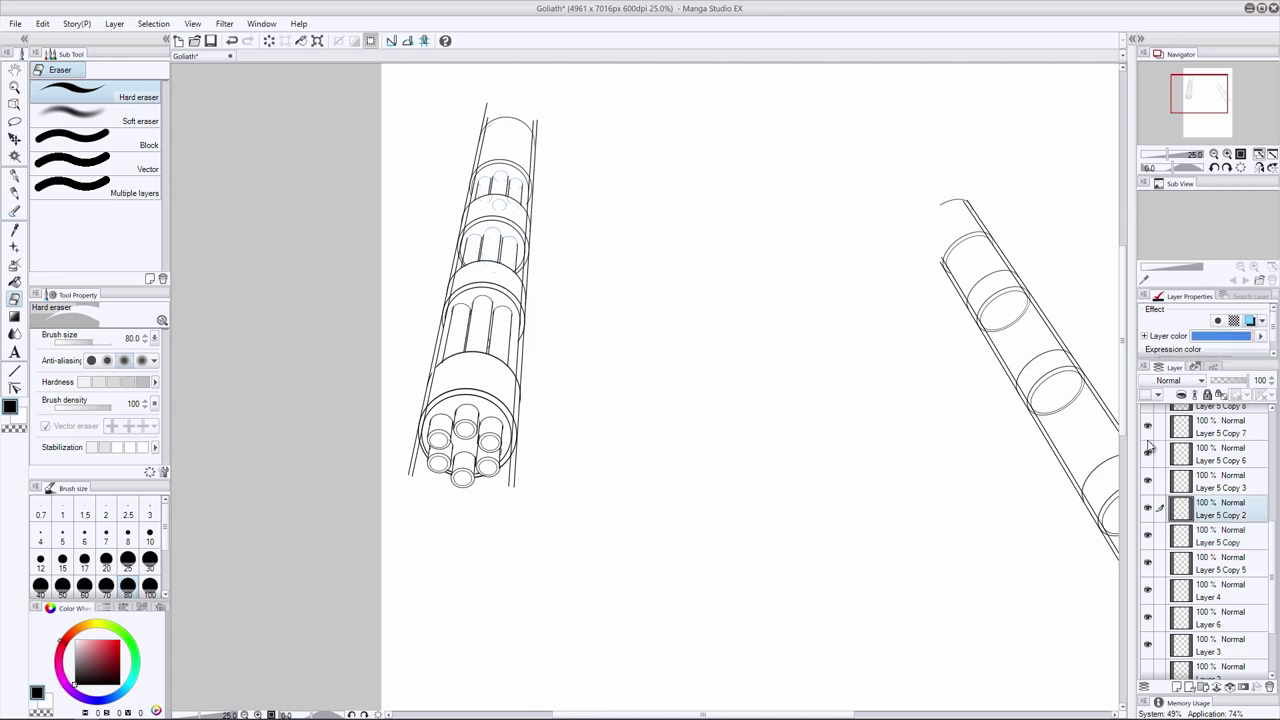
key("alt+]")
key("alt+[")
key("alt+[")
key("alt+[")
key("alt+[")
key("alt+[")
key("alt+[")
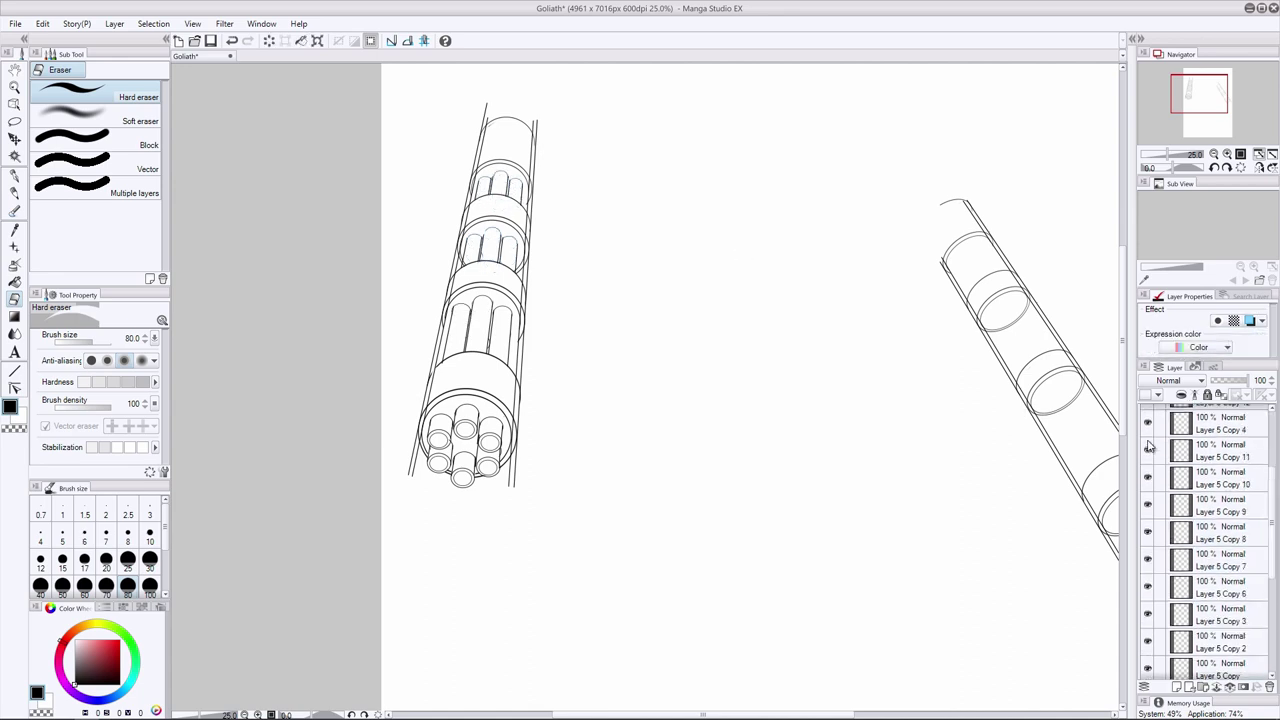
Erase the left gun's outer edge lines between its bands and past the muzzle on Layer 3
key("]")
key("[")
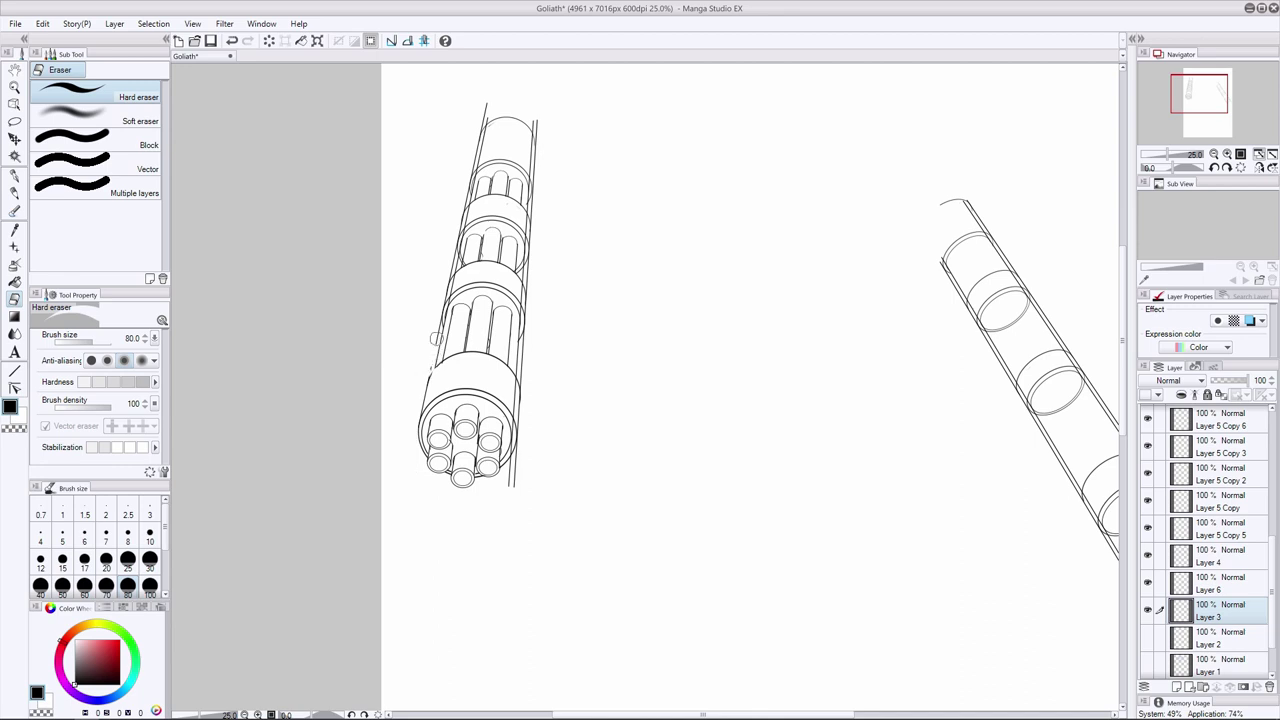
left_click_drag(436, 338, 432, 358)
left_click_drag(519, 347, 515, 443)
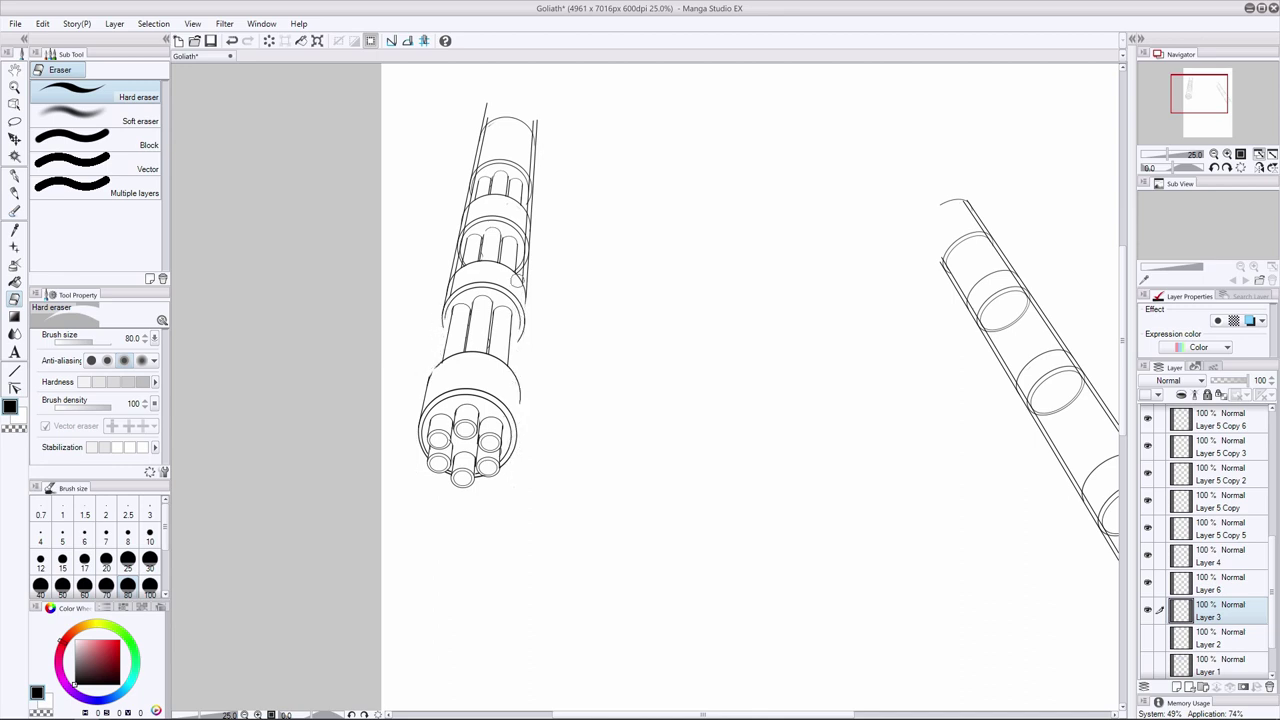
mouse_move(460, 257)
left_mouse_down()
mouse_move(500, 162)
mouse_move(459, 209)
left_mouse_up()
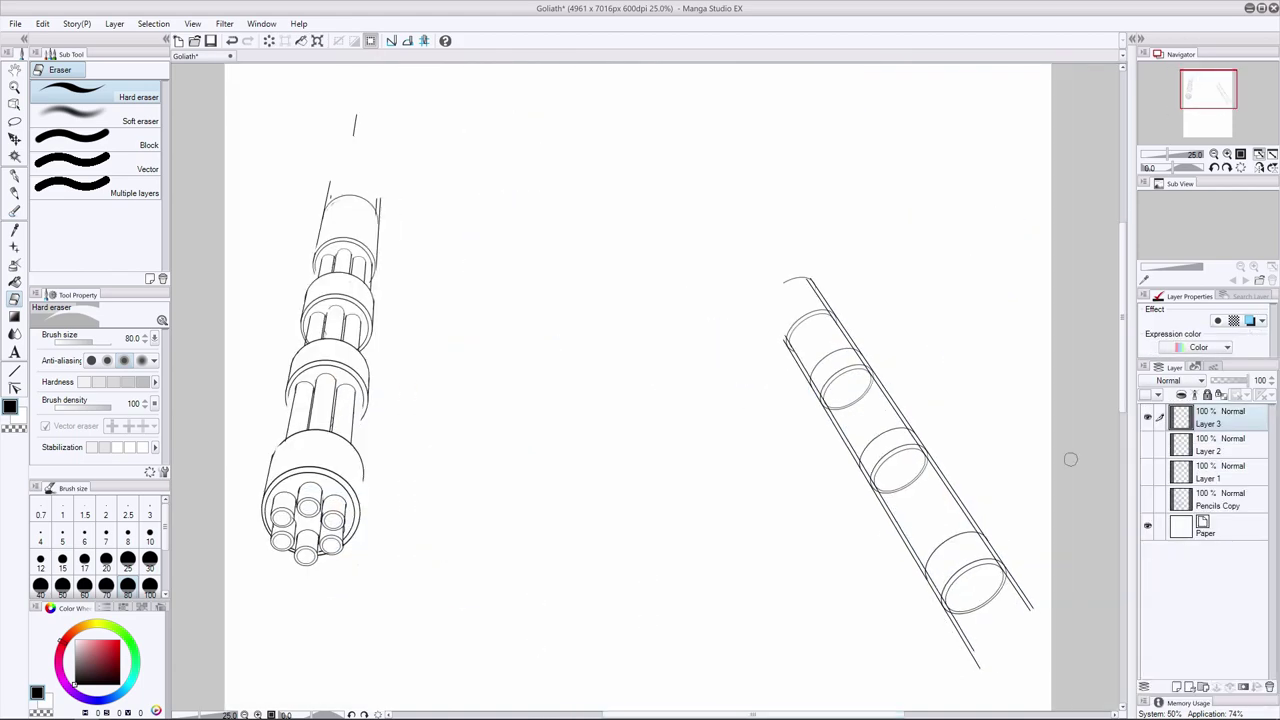
Draw a small ellipse for a barrel end inside the right gun's muzzle ring on a new layer
key("m")
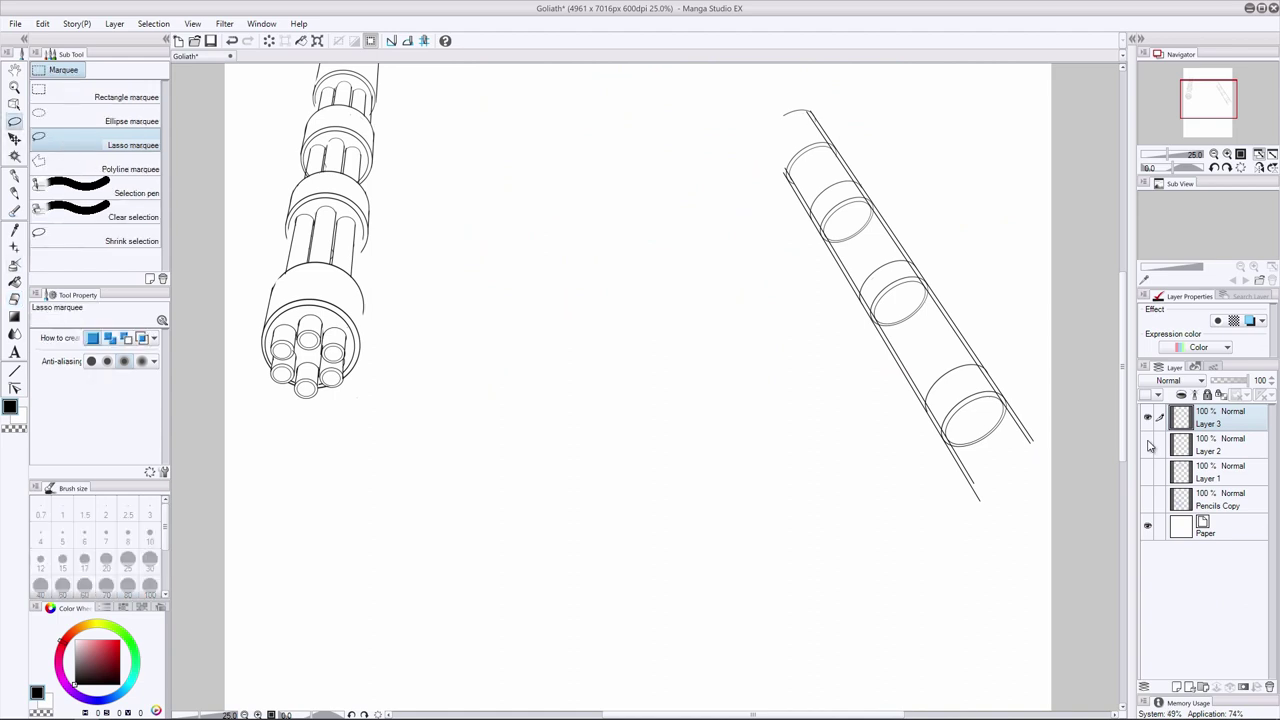
key("u")
key("ctrl+shift+n")
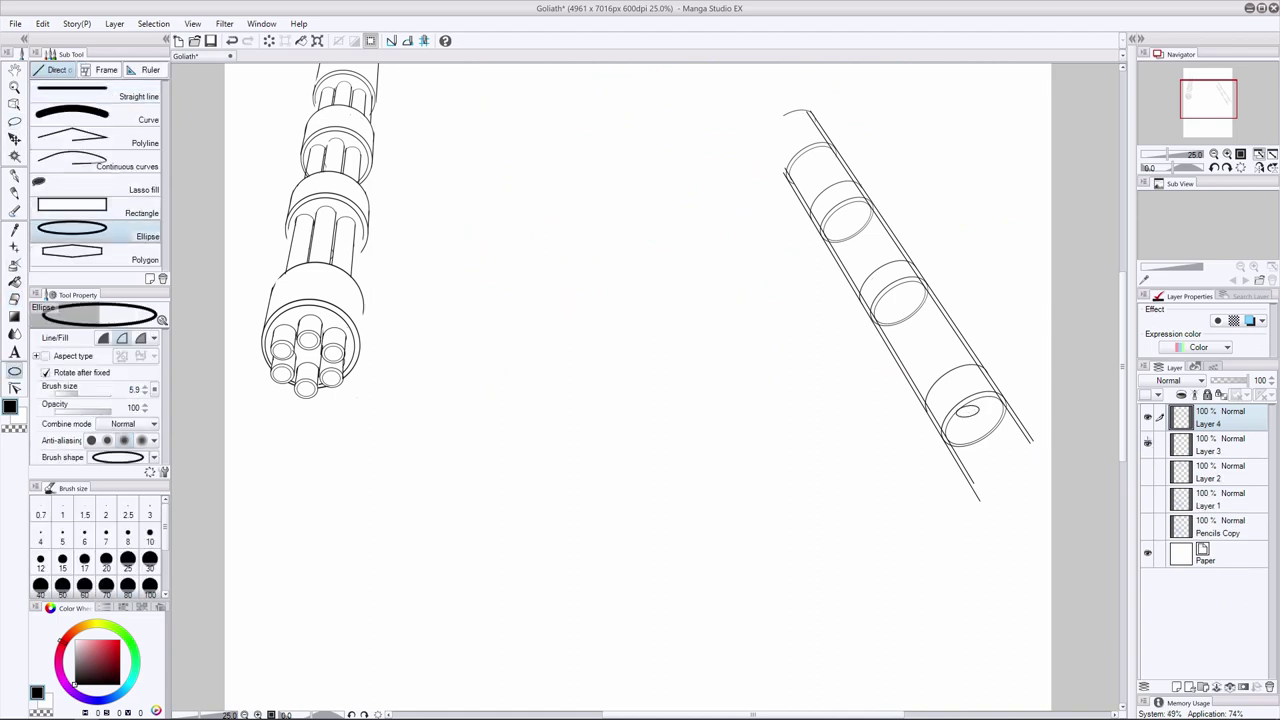
left_click(970, 410)
Duplicate the small barrel ellipse five times and arrange the copies in a ring inside the right gun's muzzle
key("k")
left_click_drag(1182, 420, 1177, 687)
left_click_drag(972, 411, 991, 410)
left_click_drag(1182, 420, 1177, 687)
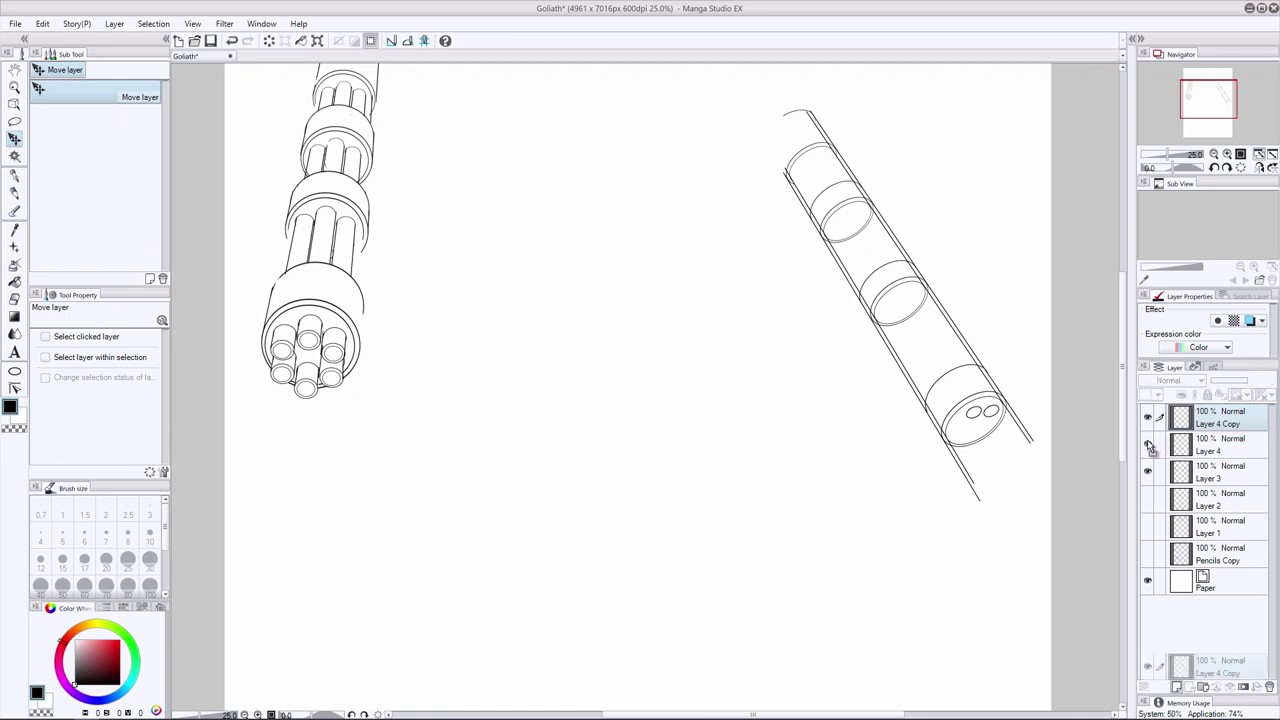
left_click_drag(991, 410, 988, 425)
left_click_drag(1182, 420, 1177, 687)
left_click_drag(988, 425, 972, 434)
left_click_drag(1182, 420, 1177, 687)
left_click_drag(972, 434, 956, 433)
left_click_drag(1182, 420, 1177, 687)
mouse_move(956, 433)
left_mouse_down()
mouse_move(974, 437)
mouse_move(951, 442)
mouse_move(976, 422)
left_mouse_up()
Fine-tune the placement of the six barrel ellipses within the right gun's muzzle ring
left_click(1220, 445)
left_click(1220, 418)
left_click(1220, 472)
left_click(1220, 418)
left_click(1220, 554, "shift")
key("ctrl+t")
key("Return")
Duplicate all six barrel ellipses and offset the copies forward past the right gun's muzzle to form the barrel fronts
key("alt+bracketleft")
key("alt+bracketleft")
key("alt+bracketleft")
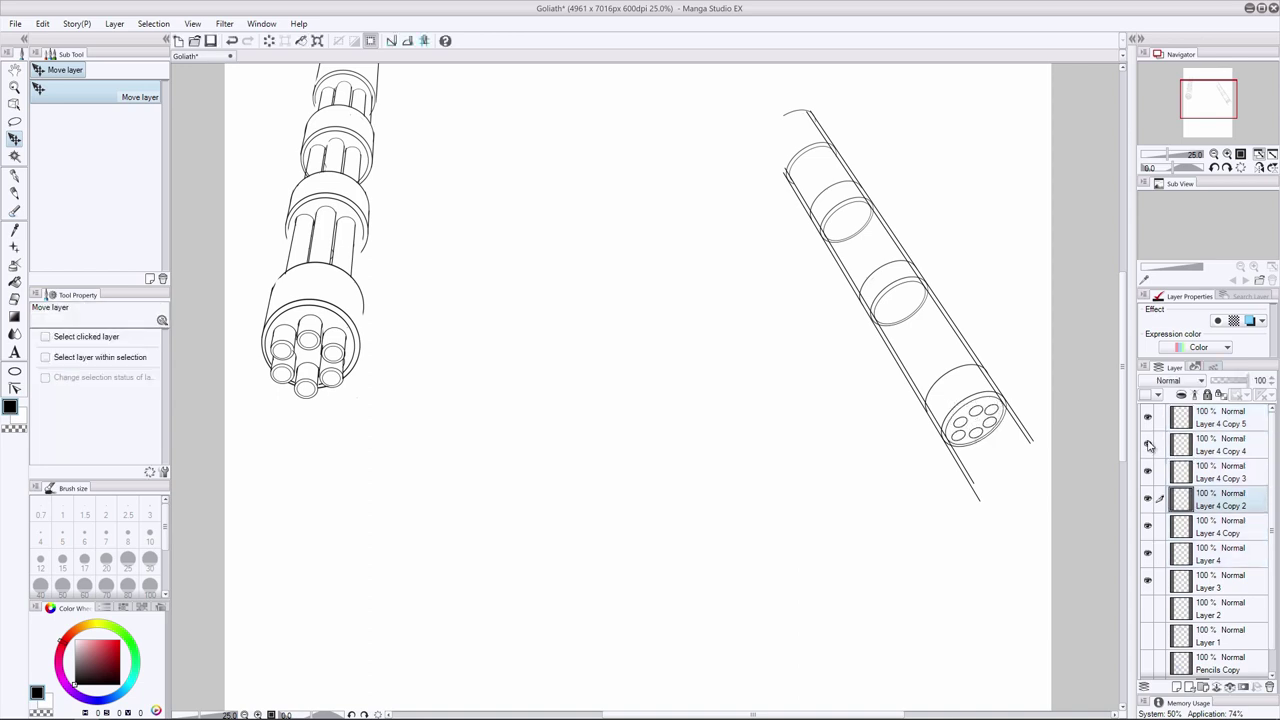
key("alt+bracketleft")
key("alt+bracketleft")
left_click(1220, 418, "shift")
left_click_drag(1220, 418, 1220, 458)
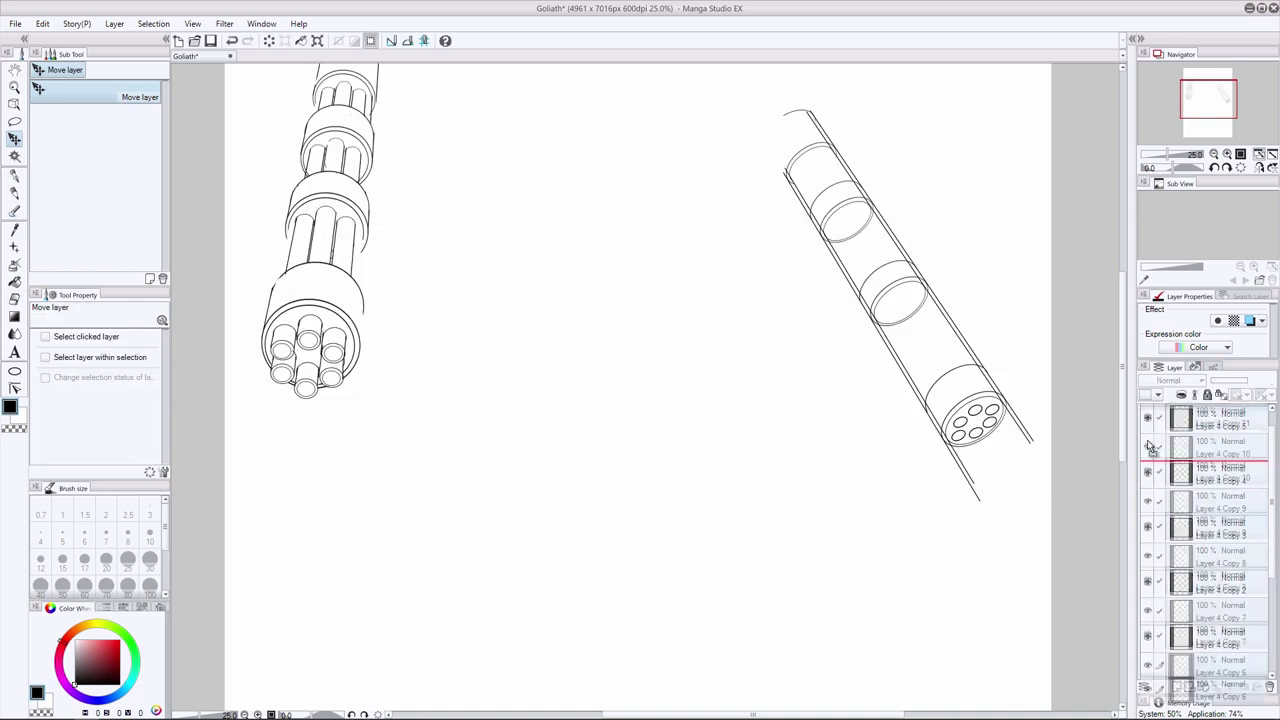
left_click_drag(972, 430, 980, 442)
Gather the six original barrel ellipses of the right gun and combine their layers into Layer 4
right_click(1148, 446)
left_click(1180, 652)
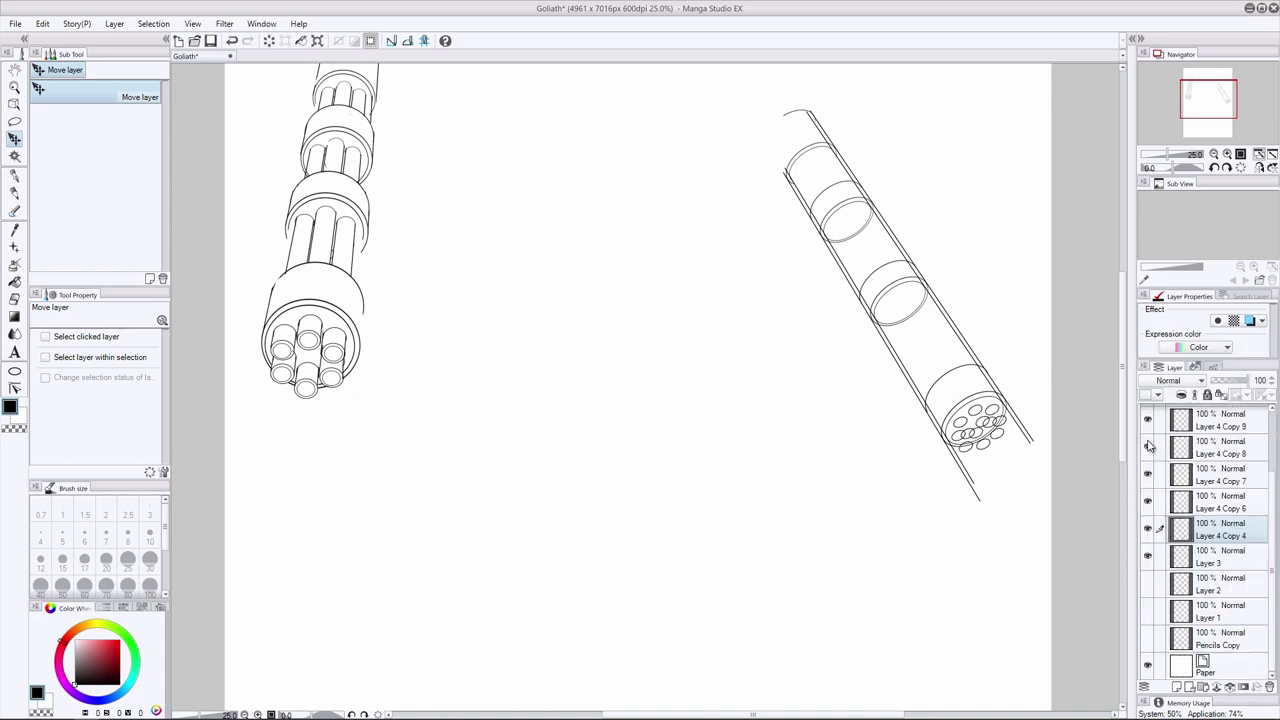
key("ctrl+z")
key("ctrl+z")
key("ctrl+z")
key("ctrl+z")
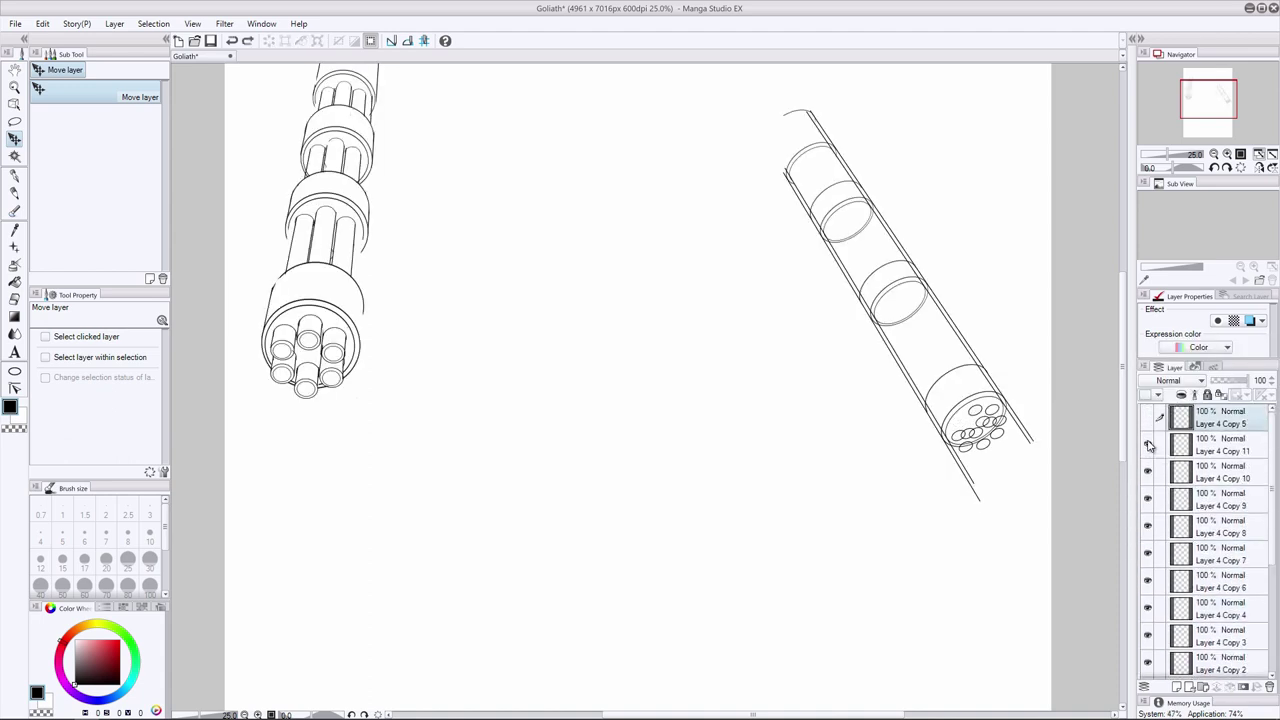
left_click(1220, 516, "shift")
right_click(1220, 516)
left_click(1190, 480)
Move the combined ellipse layer below Layer 4 Copy 7, show it and give it the blue layer color
left_click_drag(1220, 606, 1220, 408)
left_click(1148, 417)
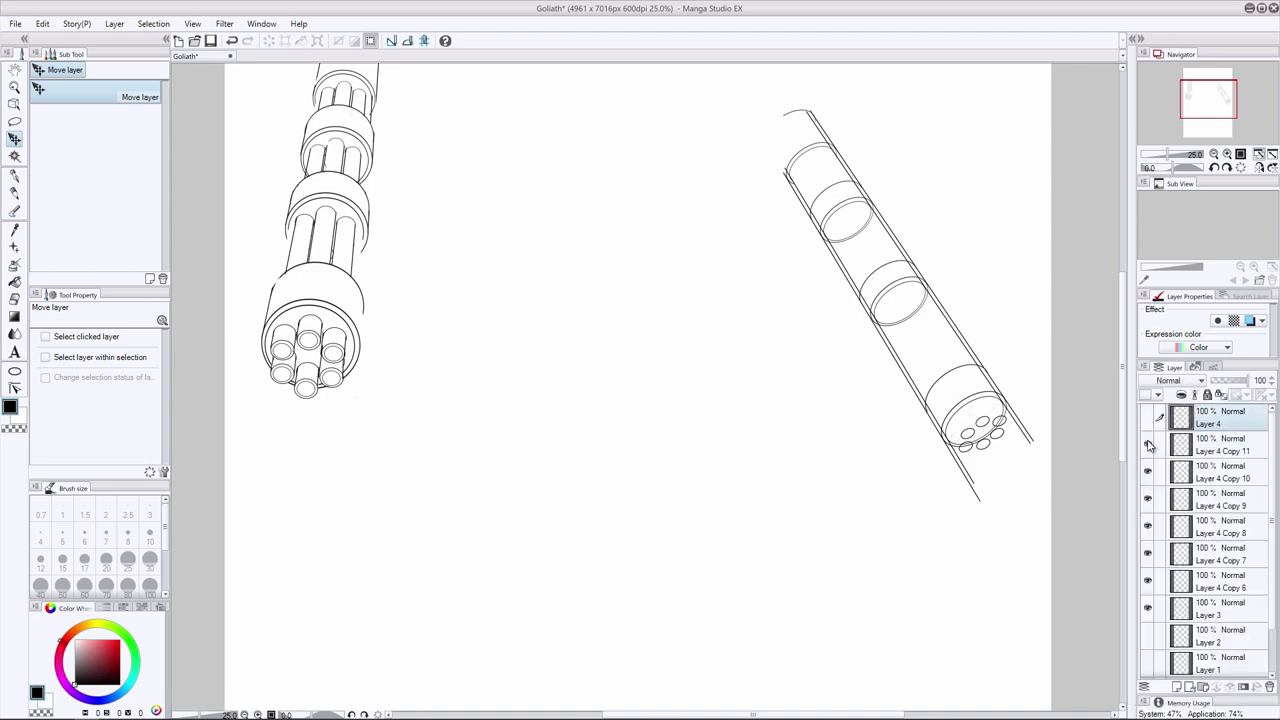
left_click(1148, 417)
left_click(1249, 321)
key("ctrl+z")
key("ctrl+z")
key("ctrl+z")
key("ctrl+z")
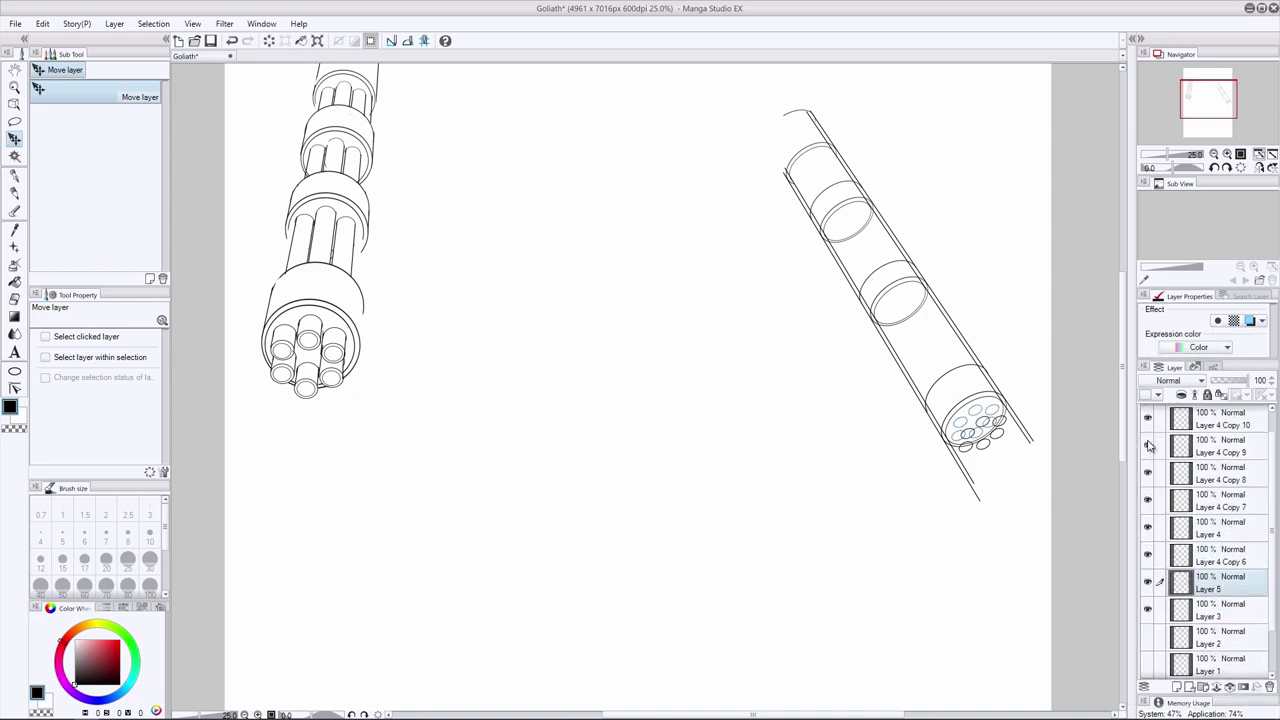
Create a slightly smaller inner rim ellipse and place copies inside all six front barrel ends of the right gun
key("ctrl+t")
key("Return")
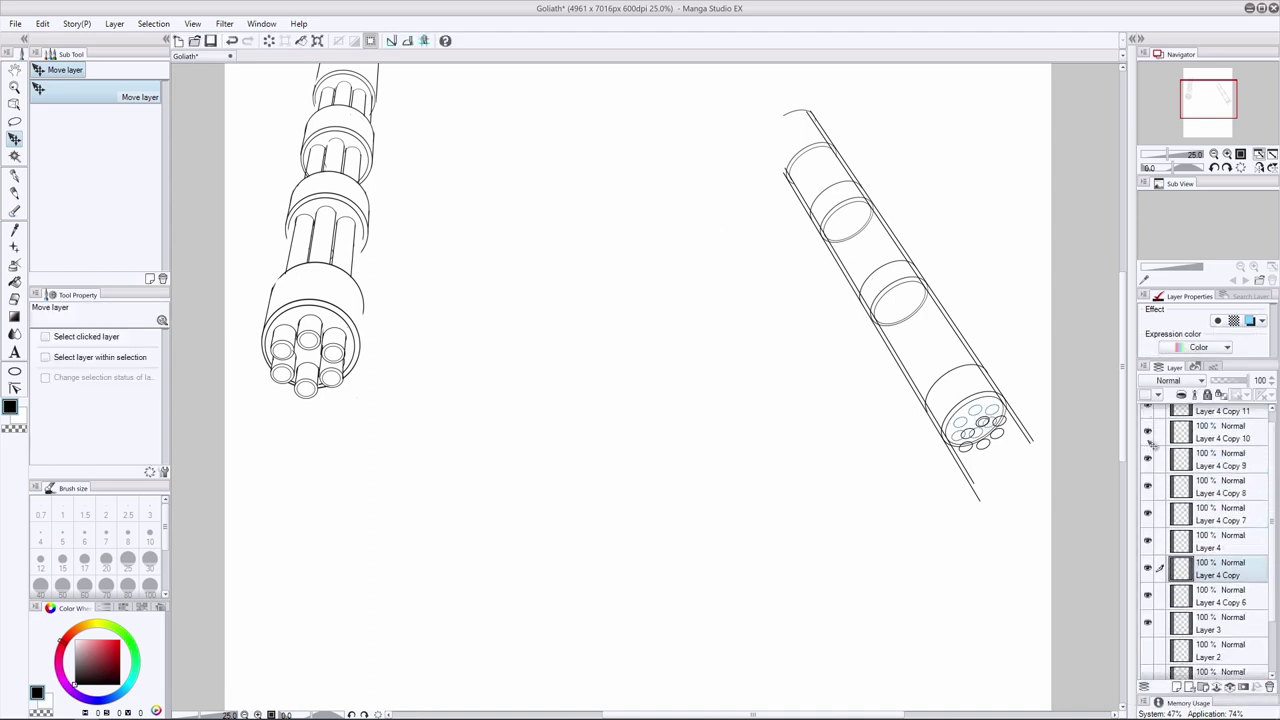
key("ctrl+z")
key("ctrl+z")
key("ctrl+z")
key("ctrl+z")
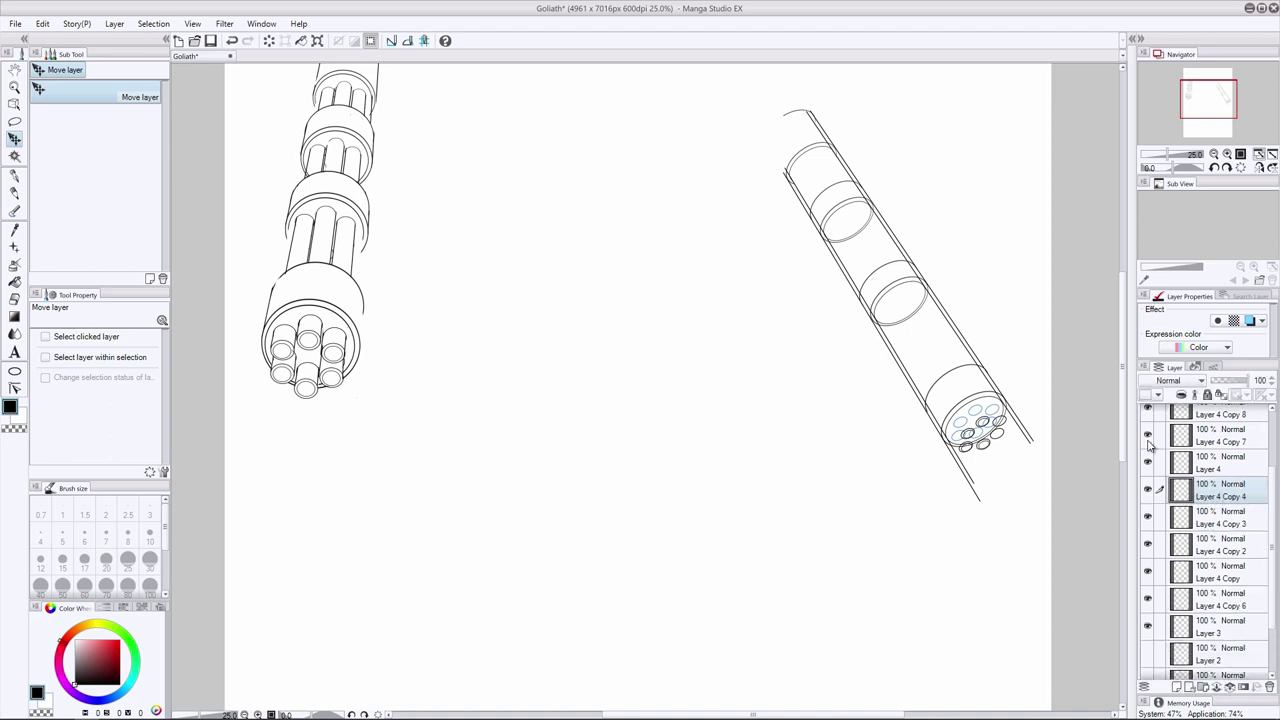
key("ctrl+z")
scroll(1152, 445, "down", 2)
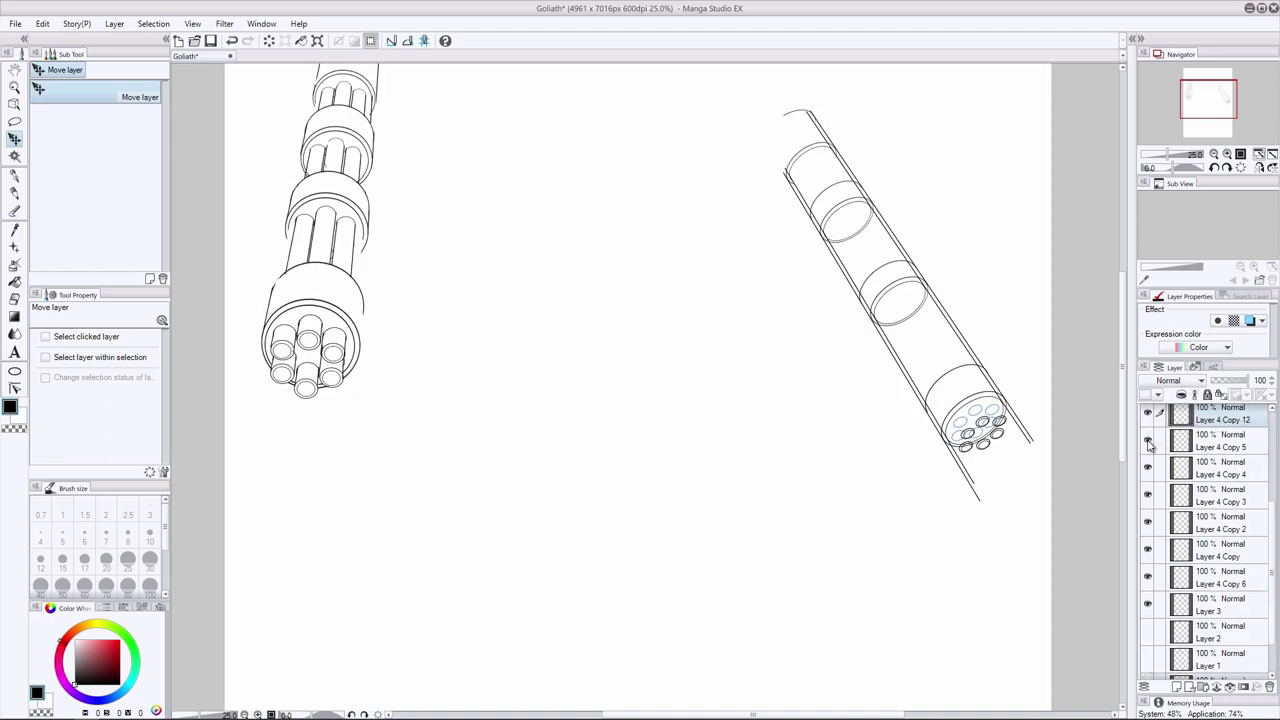
Draw straight barrel edge lines along the right gun from its central barrel ends on a new layer above Layer 3
left_click(1220, 604)
key("ctrl+shift+n")
key("u")
left_click(95, 92)
mouse_move(989, 418)
left_mouse_down()
mouse_move(790, 111)
mouse_move(906, 294)
mouse_move(780, 115)
left_mouse_up()
key("ctrl+z")
key("ctrl+z")
key("ctrl+z")
key("ctrl+z")
key("ctrl+z")
key("ctrl+z")
key("ctrl+z")
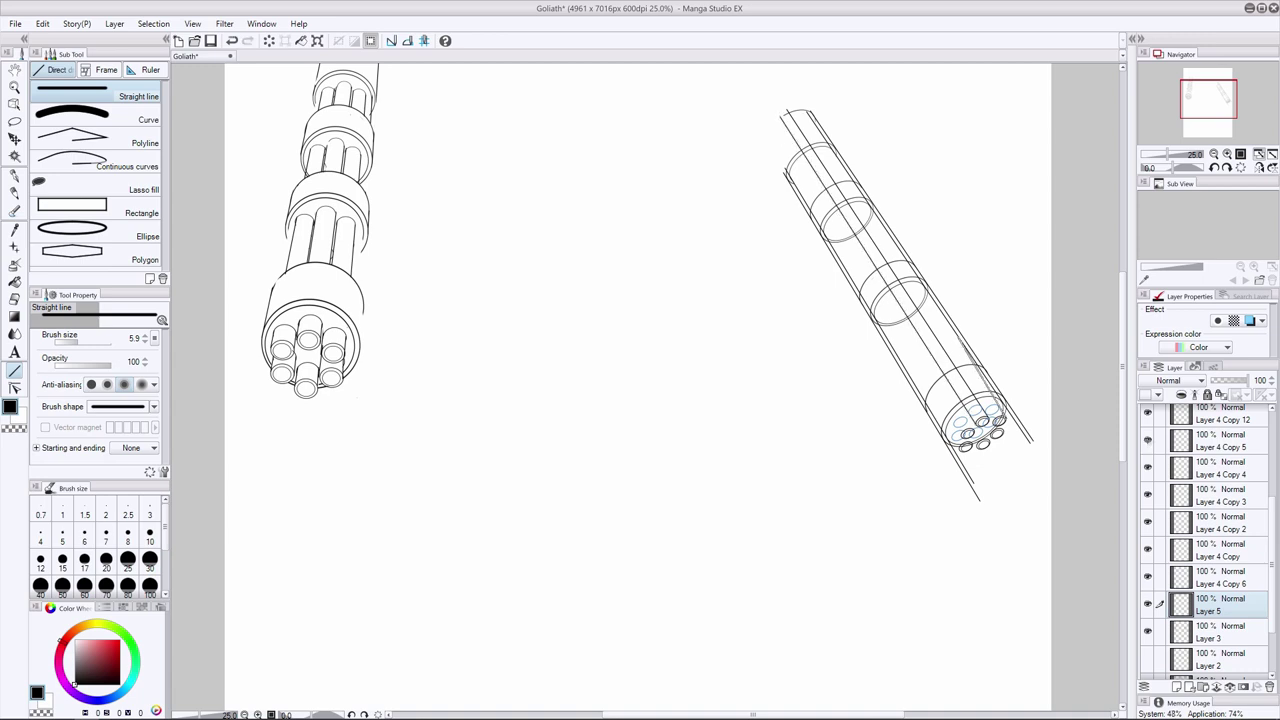
Draw the remaining straight edge lines for the outer barrels along the right gun's full length
key("ctrl+z")
key("ctrl+z")
key("ctrl+z")
key("ctrl+z")
key("ctrl+z")
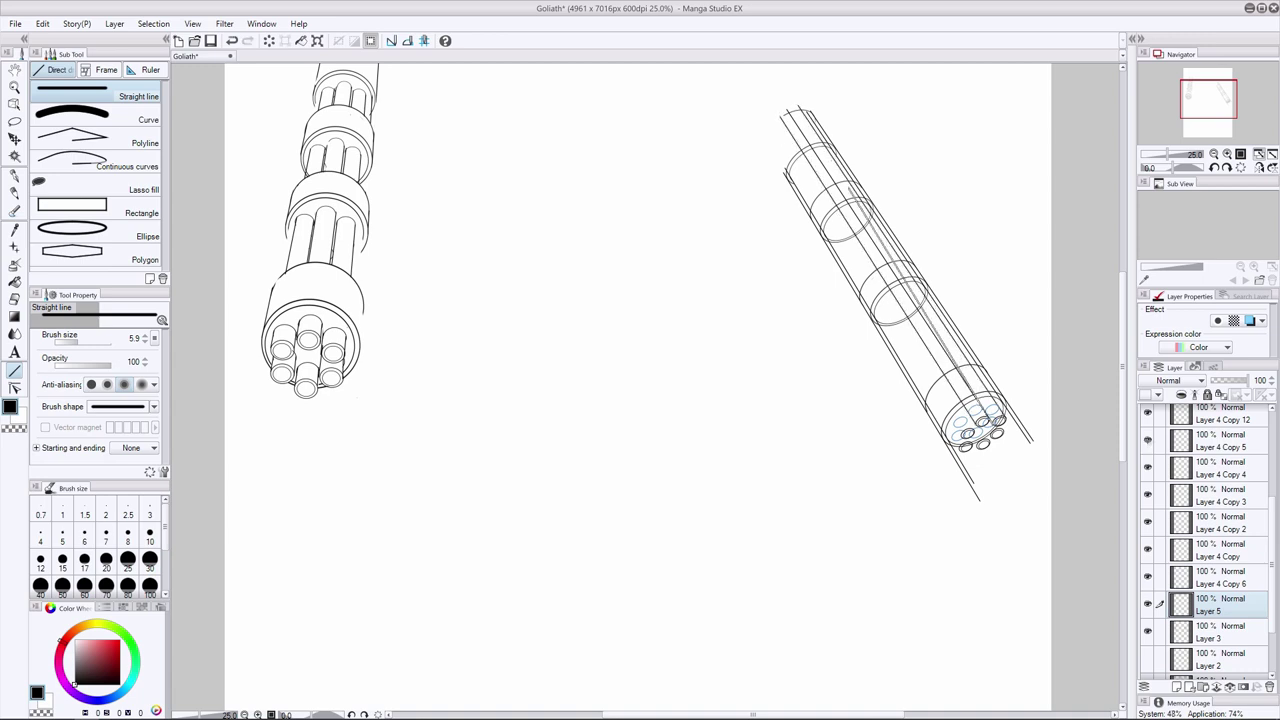
left_click_drag(974, 429, 772, 112)
mouse_move(960, 433)
left_mouse_down()
mouse_move(819, 171)
mouse_move(768, 122)
left_mouse_up()
key("ctrl+z")
key("ctrl+z")
key("ctrl+z")
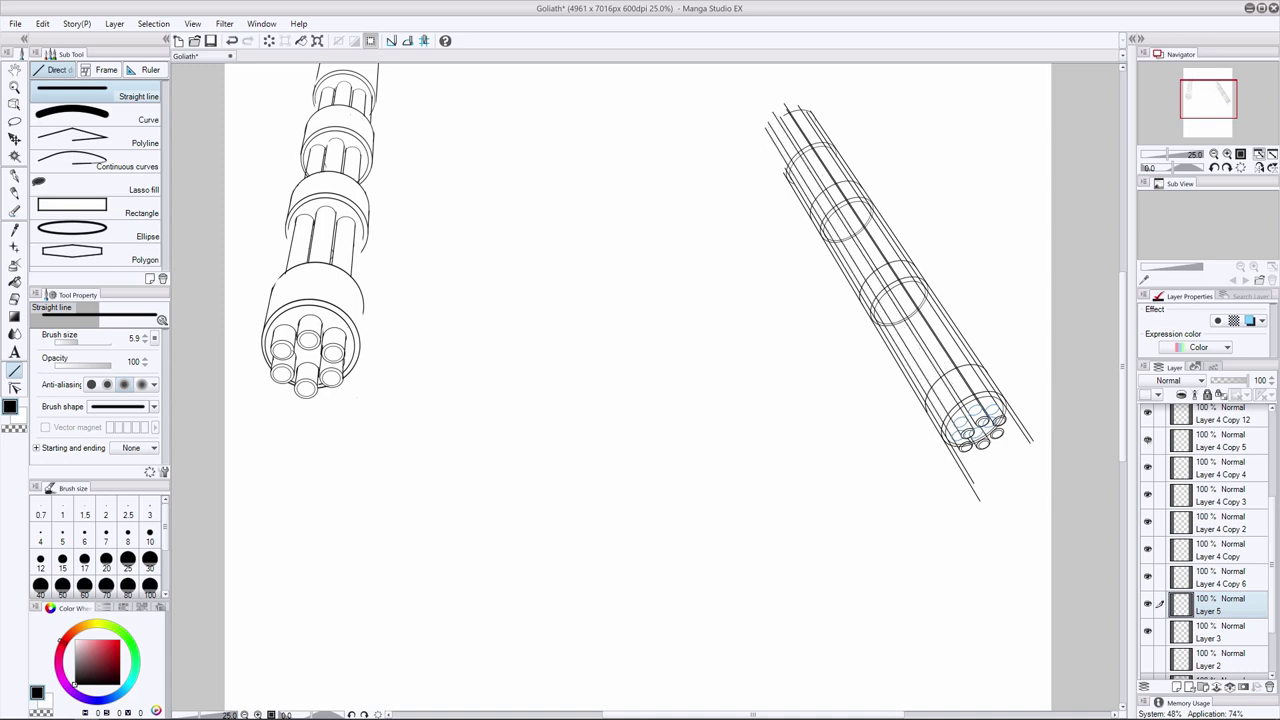
Combine the right gun's front barrel-end and inner rim ellipses into a single layer
scroll(1148, 444, "up", 2)
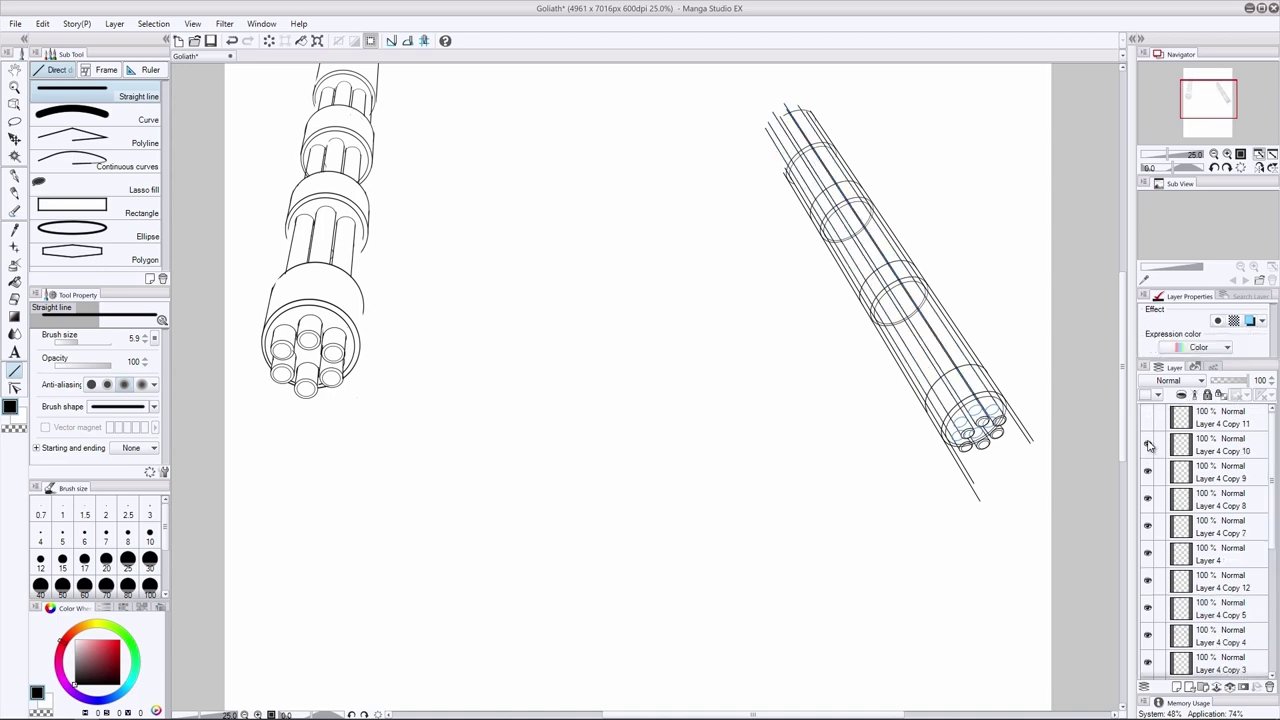
left_click(1149, 446)
scroll(1149, 446, "down", 3)
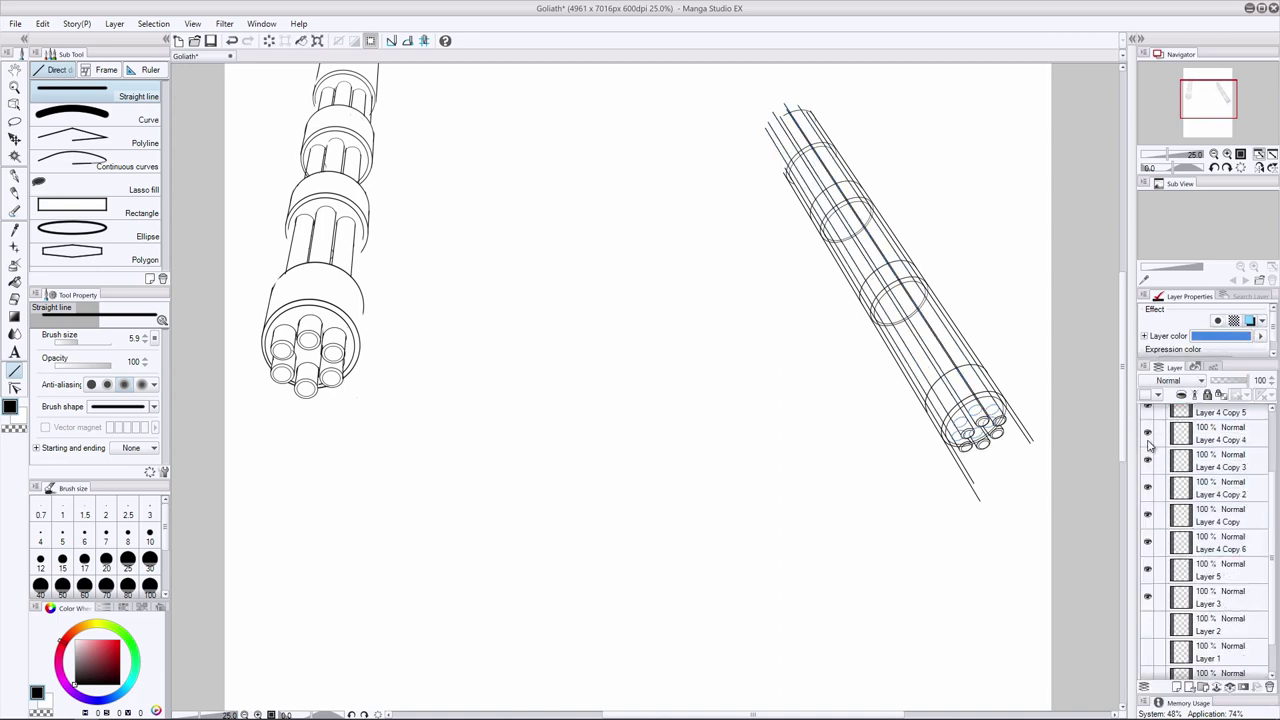
scroll(1149, 446, "up", 3)
left_click(1149, 446)
key("shift+alt+e")
left_click(1159, 471)
left_click(1159, 499)
left_click(1159, 526)
right_click(1218, 520)
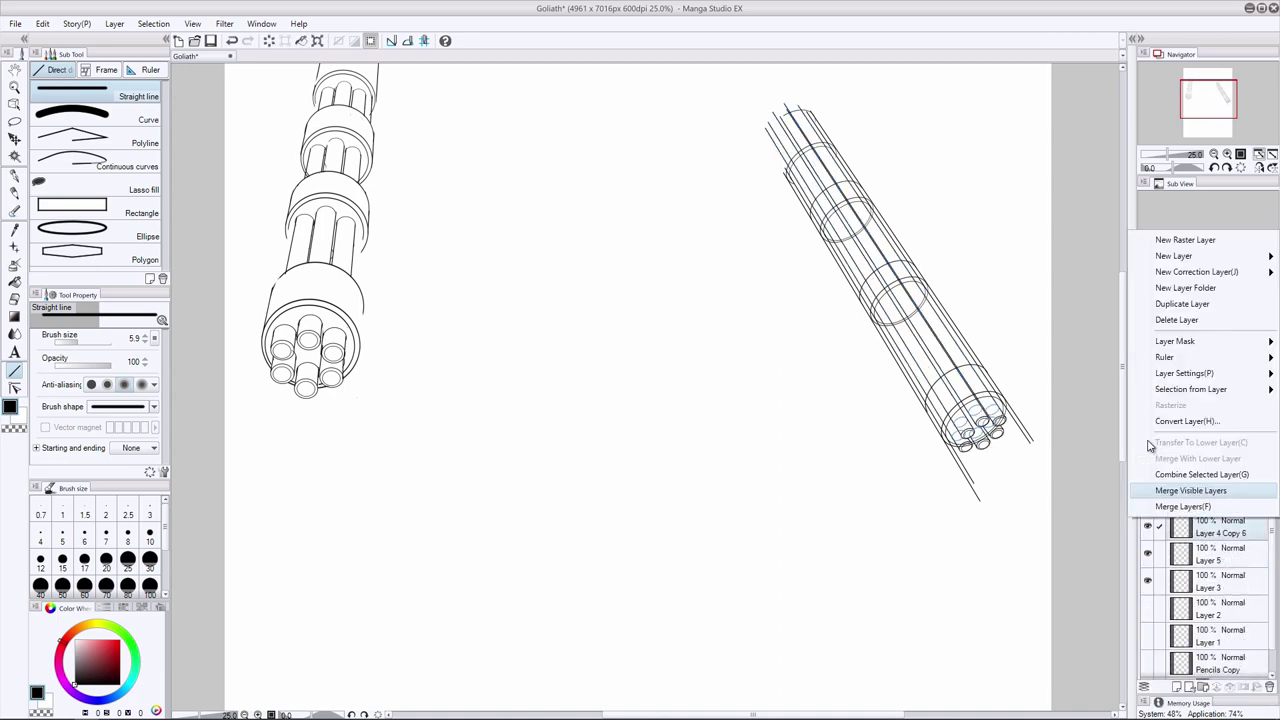
left_click(1205, 474)
Duplicate the blue ring of six ellipses, scale the copy to 93%, and place it in the right gun's next band
left_click_drag(1208, 419, 1177, 687)
key("ctrl+t")
left_click_drag(979, 420, 900, 300)
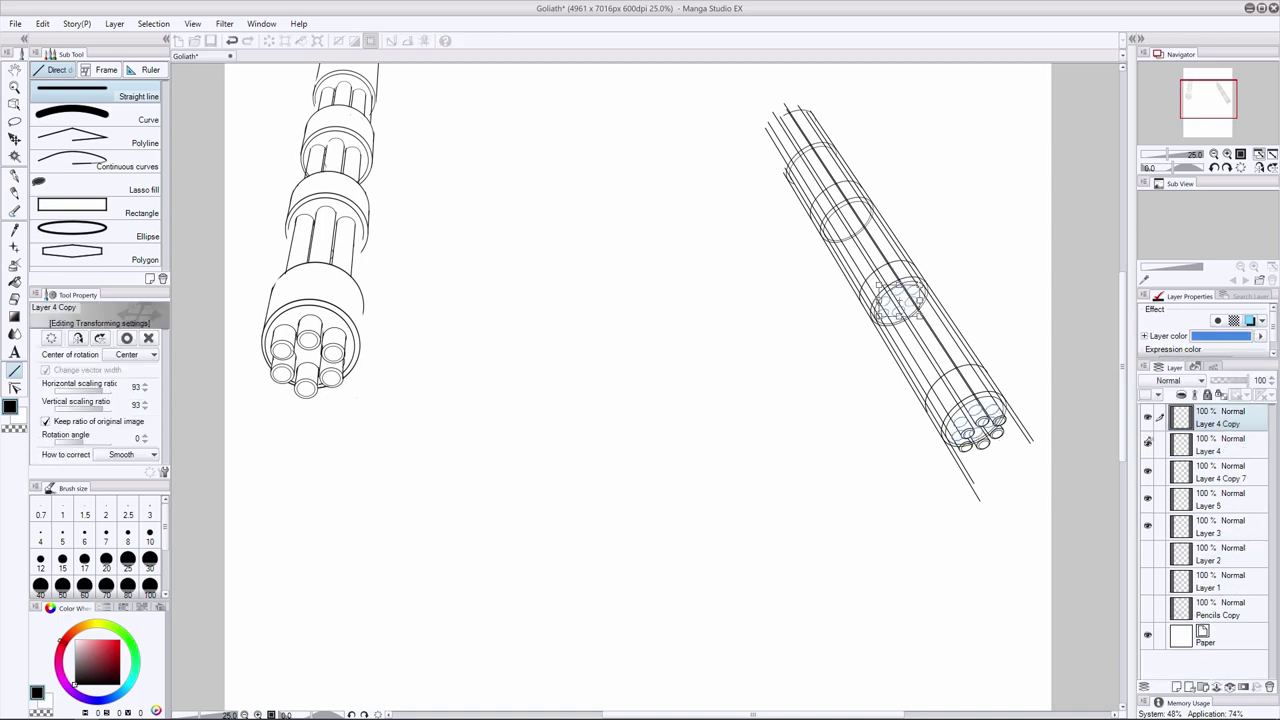
key("Return")
Duplicate the scaled ellipse ring again, shrink it, and place it in the following band farther up the right gun
key("ctrl+c")
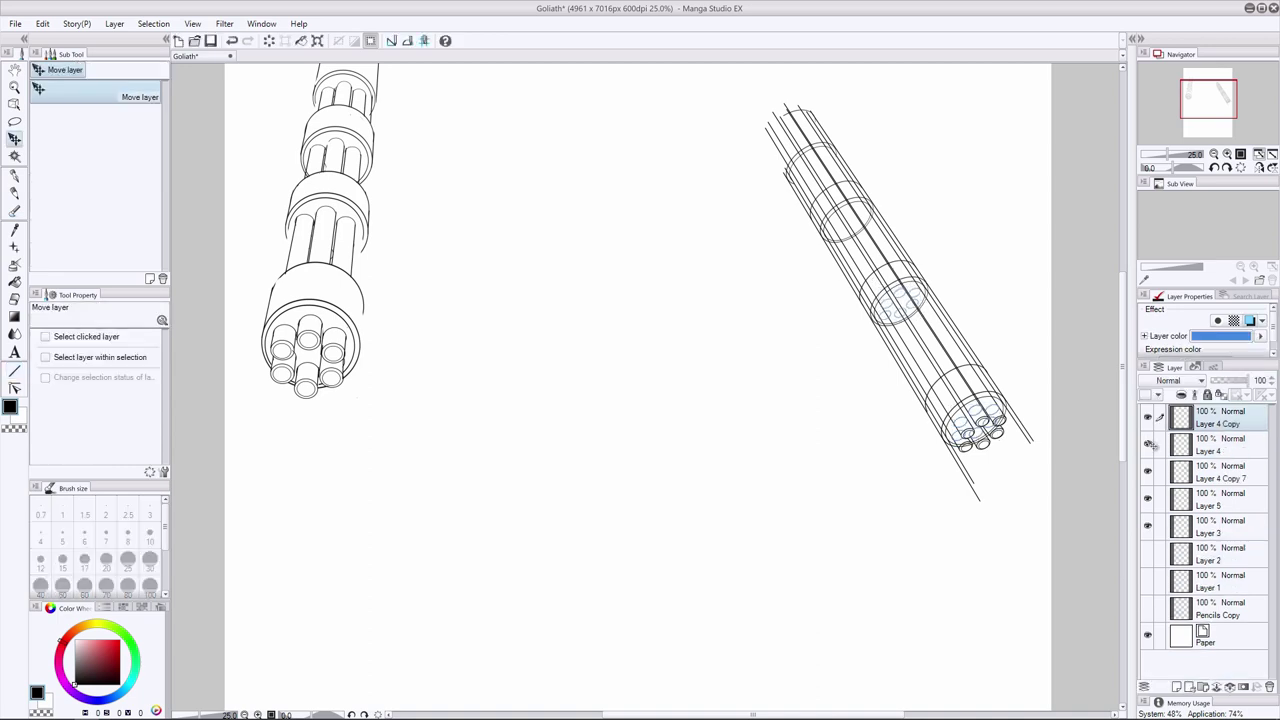
key("ctrl+v")
left_click_drag(900, 300, 811, 164)
key("ctrl+t")
key("Return")
key("ctrl+c")
key("ctrl+v")
key("ctrl+z")
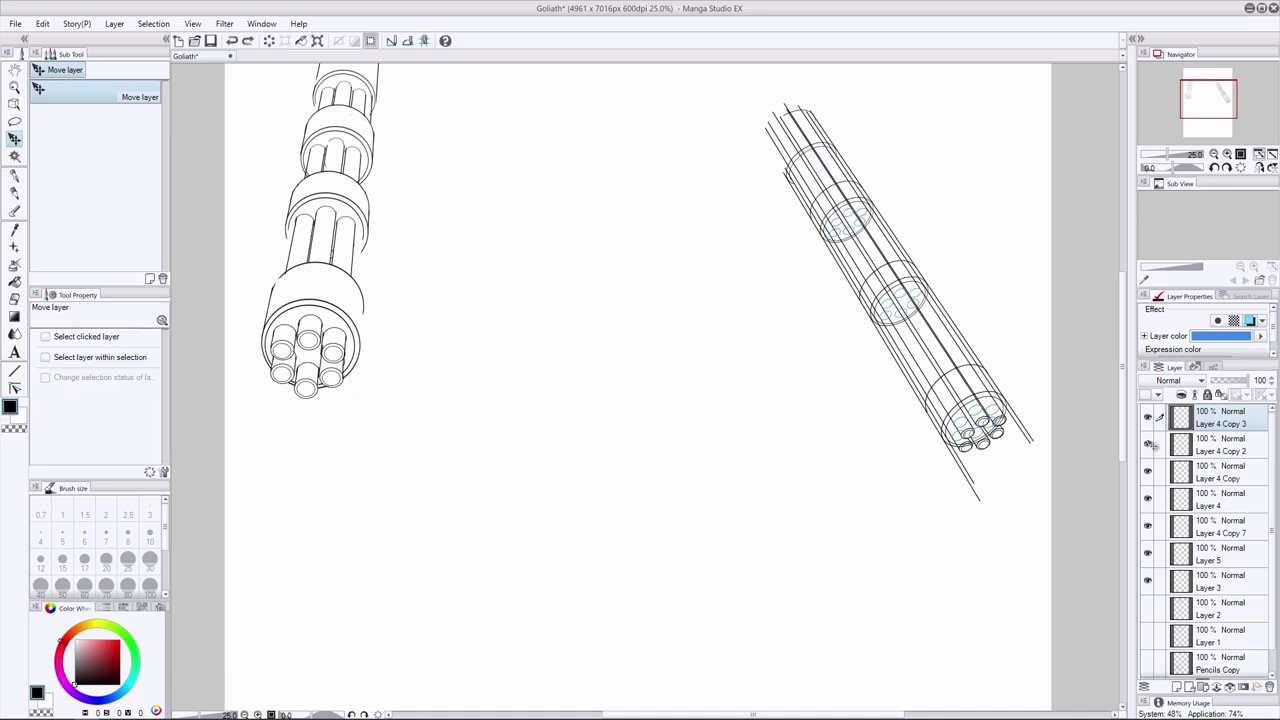
Turn off the blue layer color on the layers holding the right gun's barrel ellipse rings
key("alt+[")
key("alt+[")
key("alt+[")
key("alt+[")
key("alt+[")
key("alt+]")
key("alt+]")
key("ctrl+b")
key("alt+]")
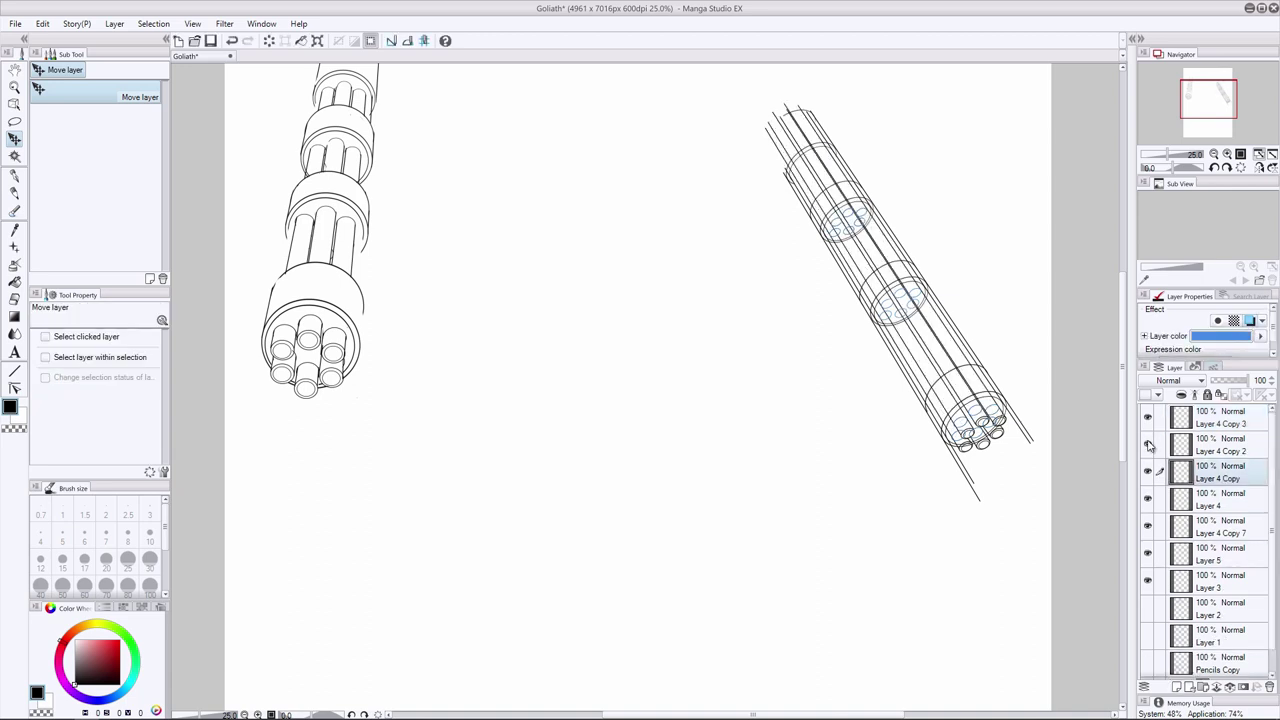
key("alt+]")
key("alt+]")
key("ctrl+b")
Merge the copied ellipse ring layers into Layer 4
key("alt+[")
key("alt+[")
key("alt+[")
right_click(1148, 446)
left_click(1190, 664)
left_click(1148, 446)
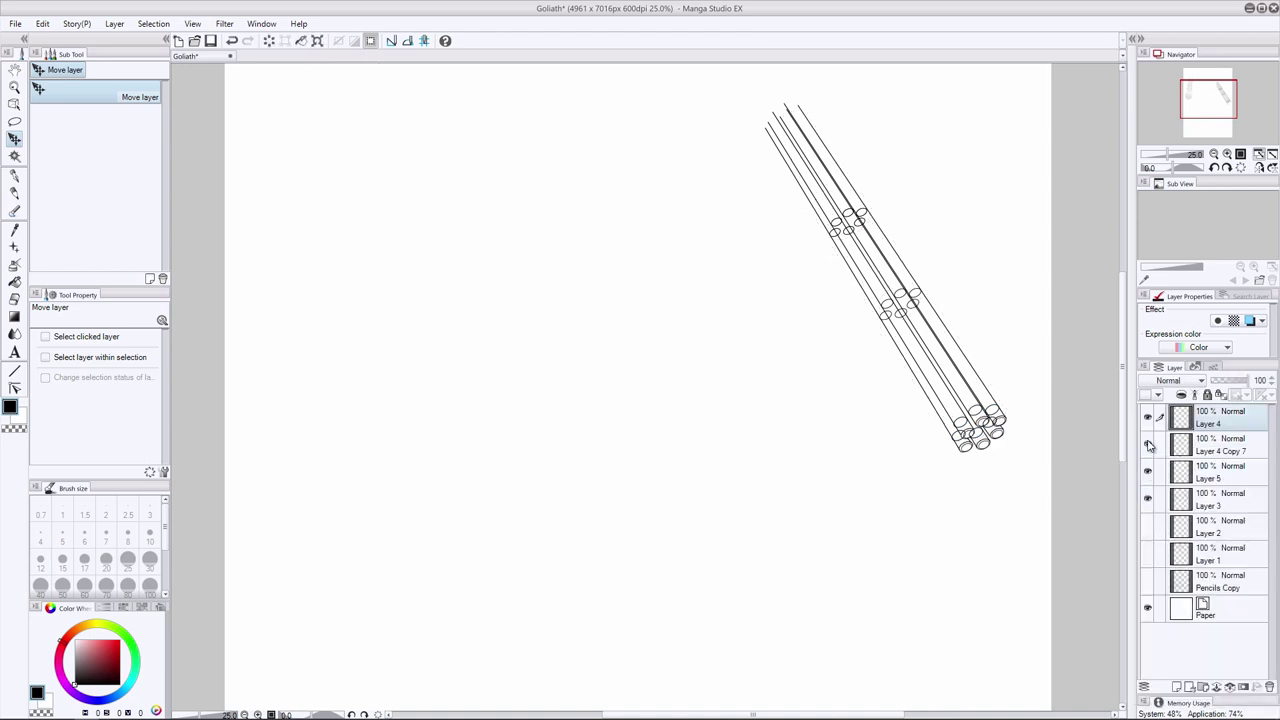
Color the barrel line layer blue and erase its lines crossing the right gun's front three bands, using the hard eraser at size 100
left_click(1148, 446)
key("alt+[")
key("alt+[")
key("ctrl+b")
key("e")
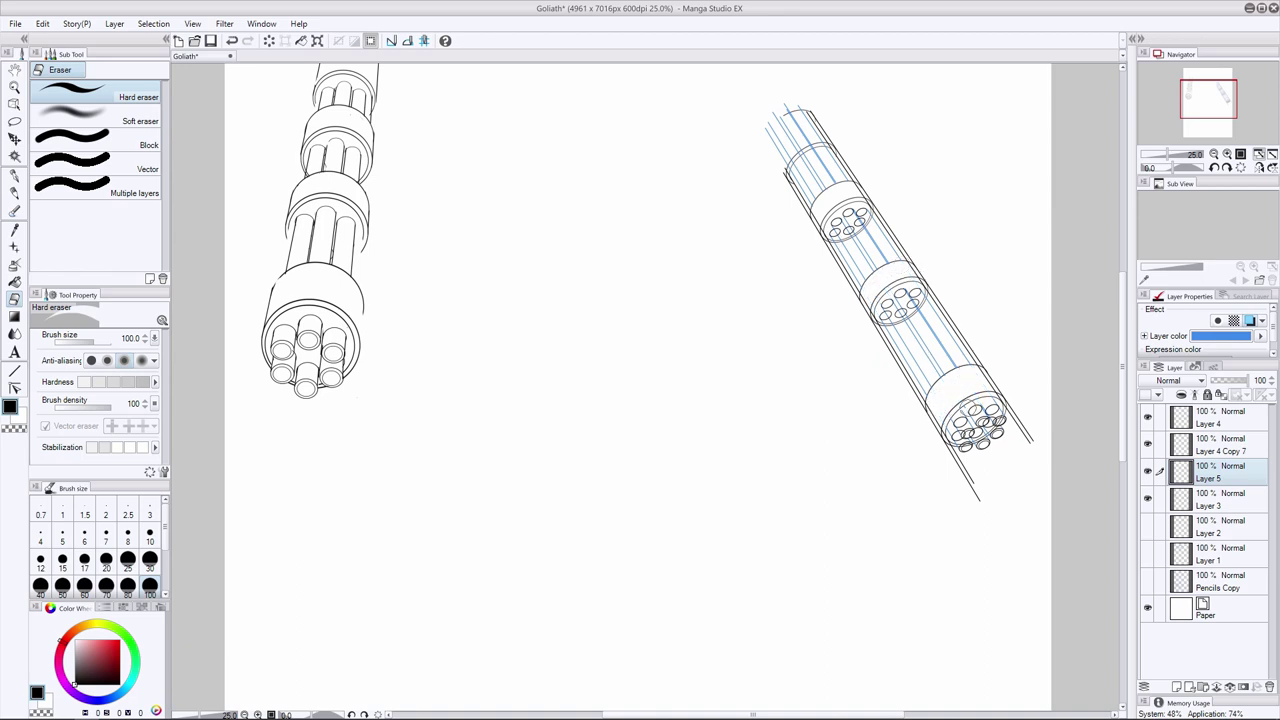
Erase the outer edge lines between the right gun's bands on Layer 3, using the hard eraser at sizes 100 and 80
left_click(1205, 499)
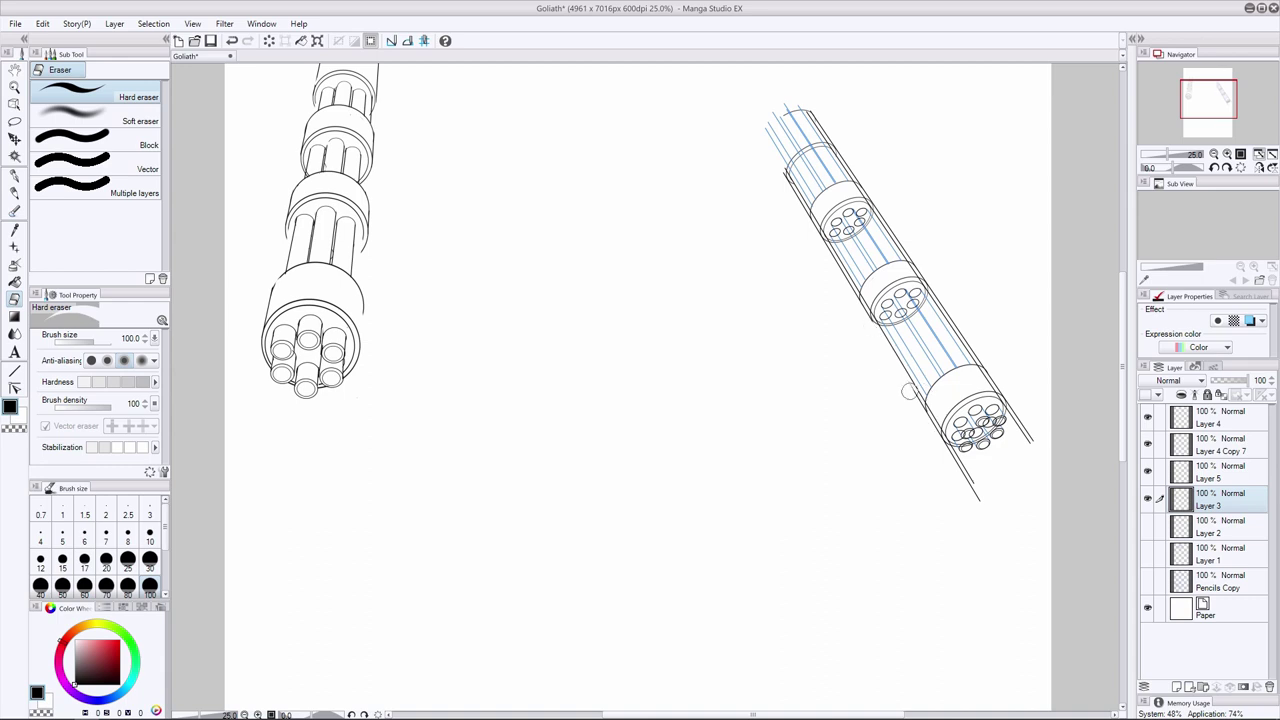
left_click_drag(870, 323, 920, 403)
mouse_move(930, 288)
left_mouse_down()
mouse_move(979, 360)
mouse_move(944, 448)
mouse_move(1024, 440)
mouse_move(1012, 408)
left_mouse_up()
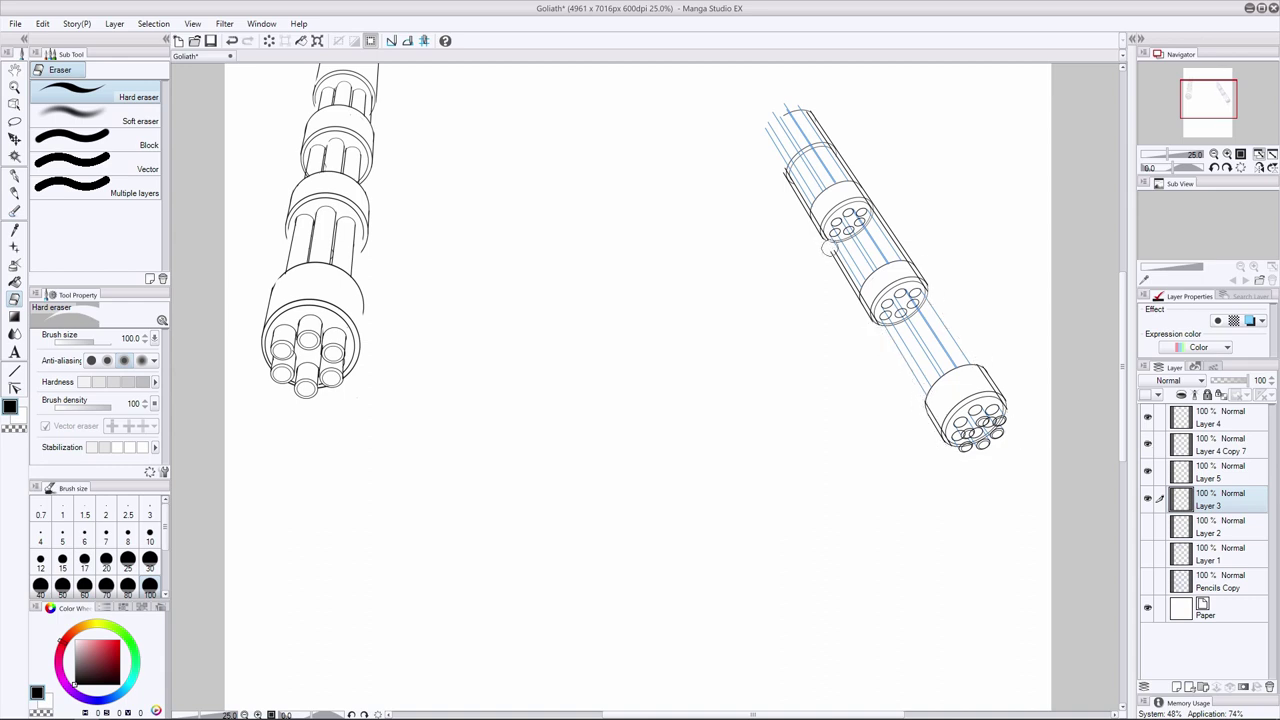
key("bracketleft")
left_click_drag(828, 245, 855, 290)
left_click_drag(879, 207, 914, 259)
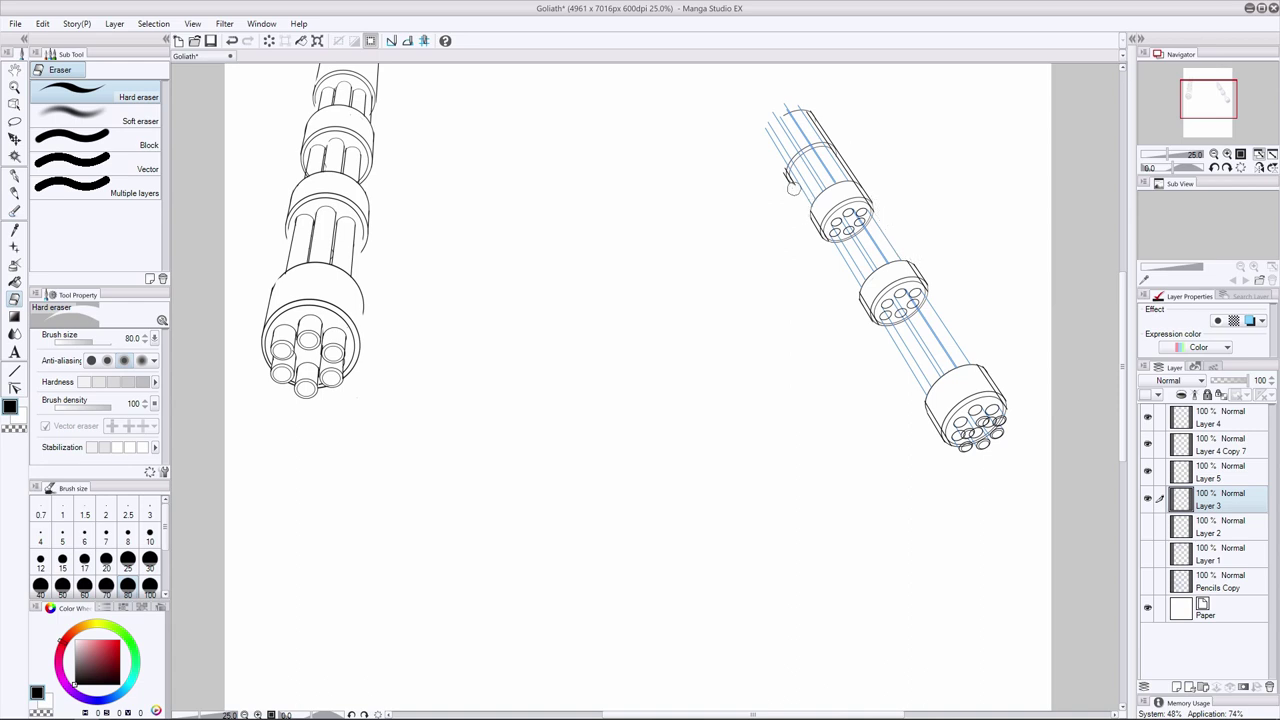
Color Layer 4 blue and erase the lower halves of its barrel ellipses in the right gun's middle bands
left_click(1148, 444)
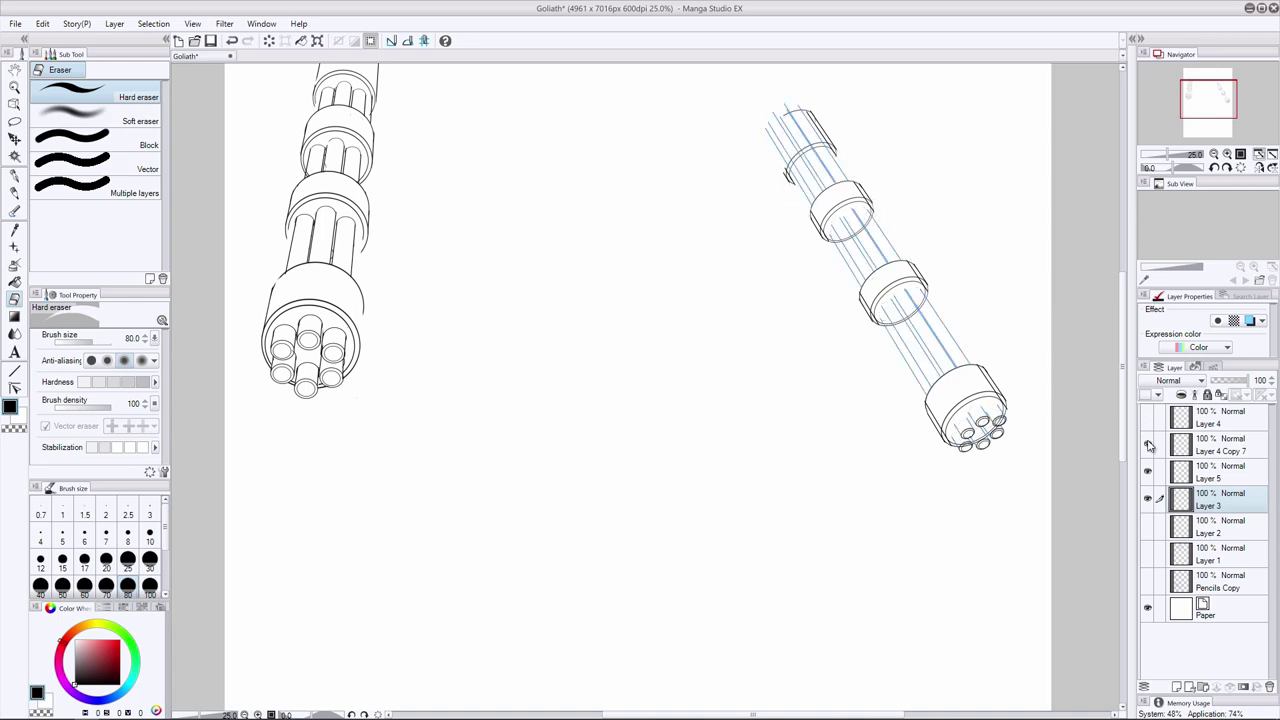
left_click(1220, 418)
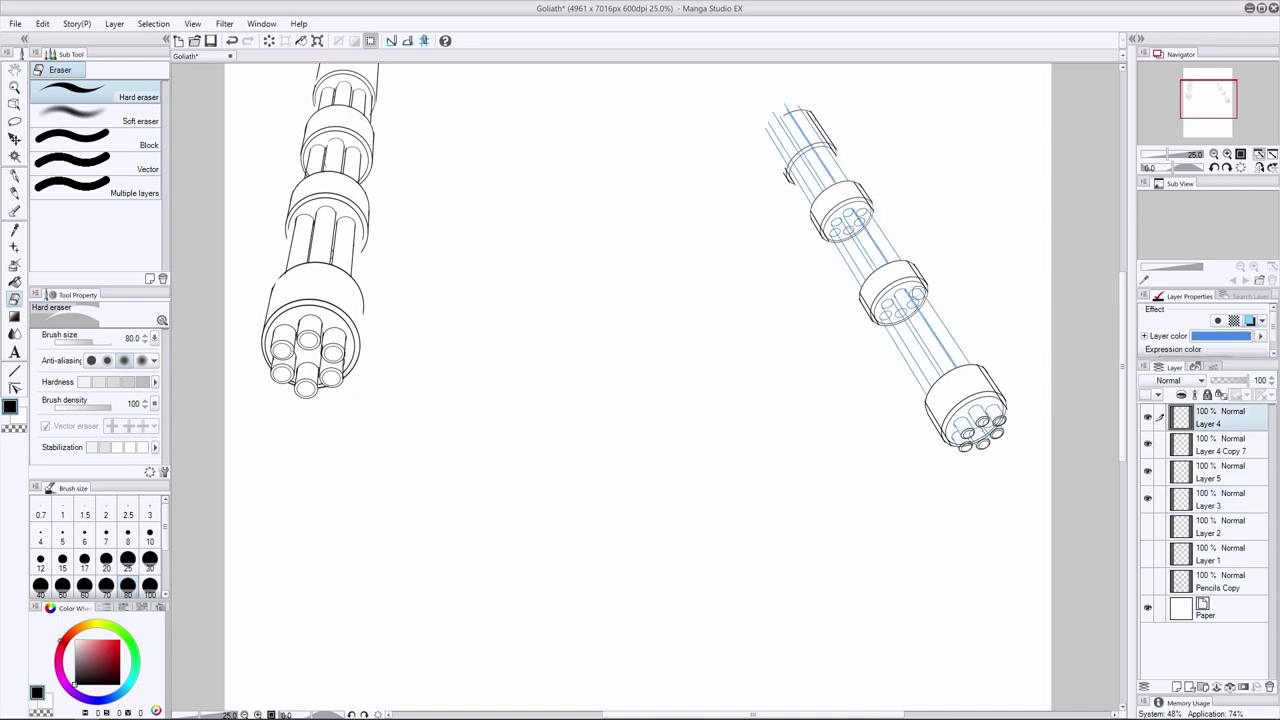
mouse_move(918, 297)
left_mouse_down()
mouse_move(892, 307)
mouse_move(907, 311)
left_mouse_up()
mouse_move(832, 218)
left_mouse_down()
mouse_move(852, 213)
mouse_move(849, 236)
mouse_move(838, 234)
left_mouse_up()
Turn off the blue layer color on Layer 4 and save the drawing
key("alt+[")
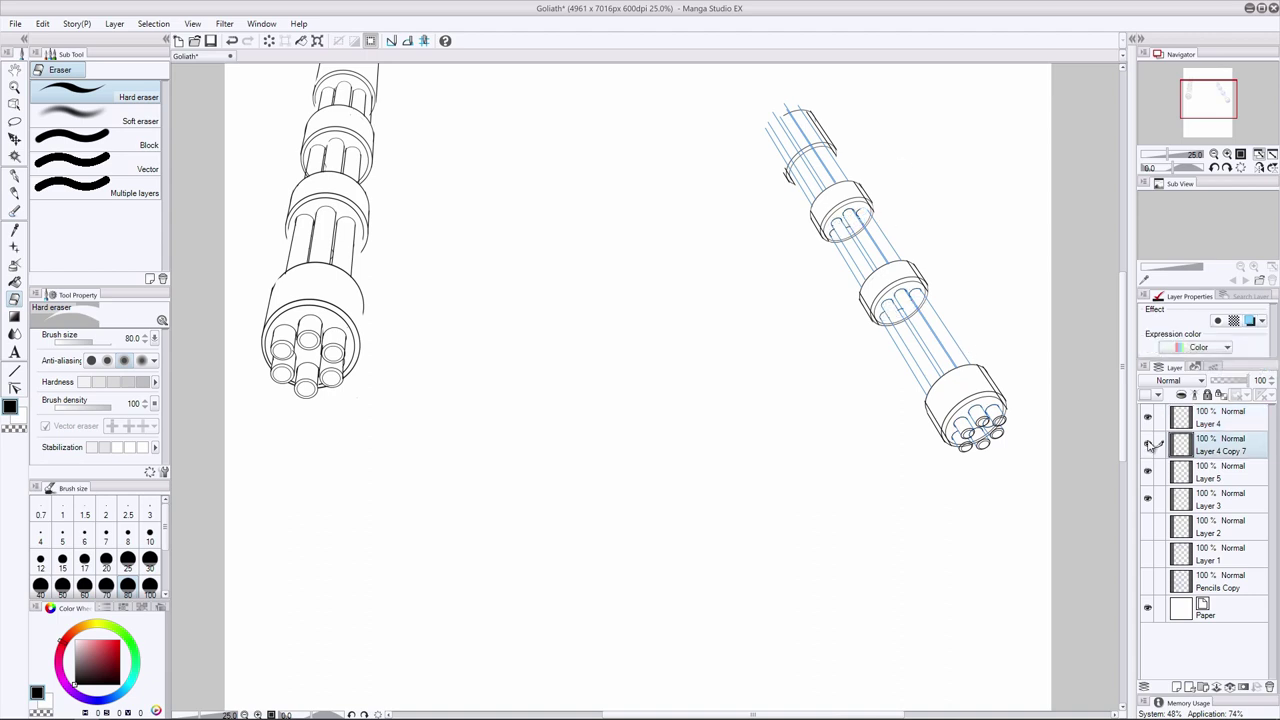
key("alt+[")
key("ctrl+b")
key("ctrl+b")
key("alt+]")
key("alt+]")
key("ctrl+b")
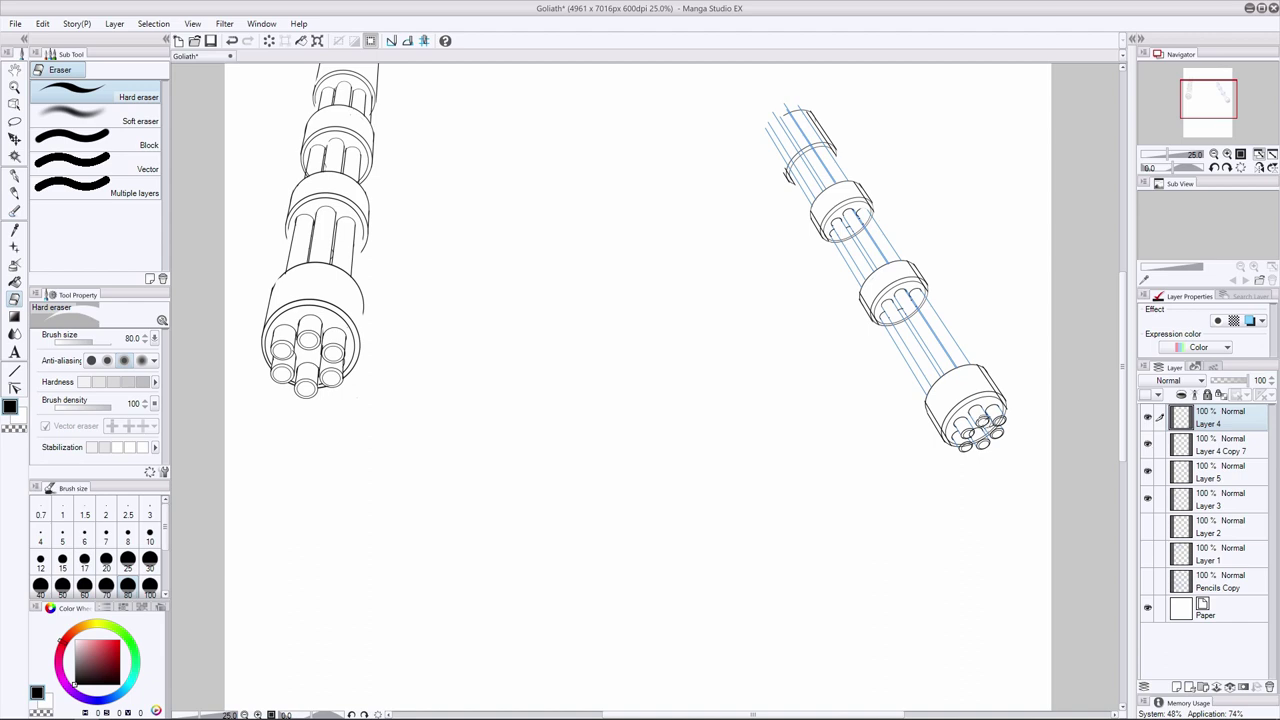
key("ctrl+s")
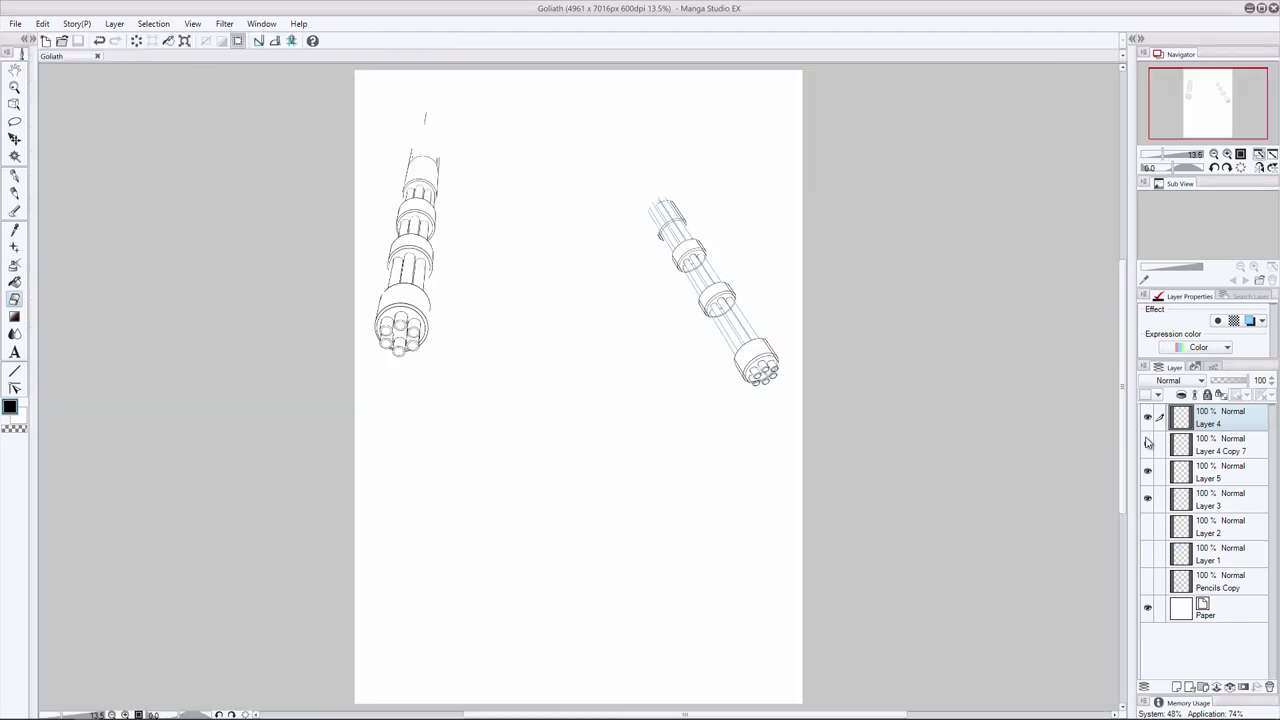
Remove Layer 5's blue color, then create a layer folder named Mini Gun Draft directly above the Pencils Copy layer
left_click(1206, 477)
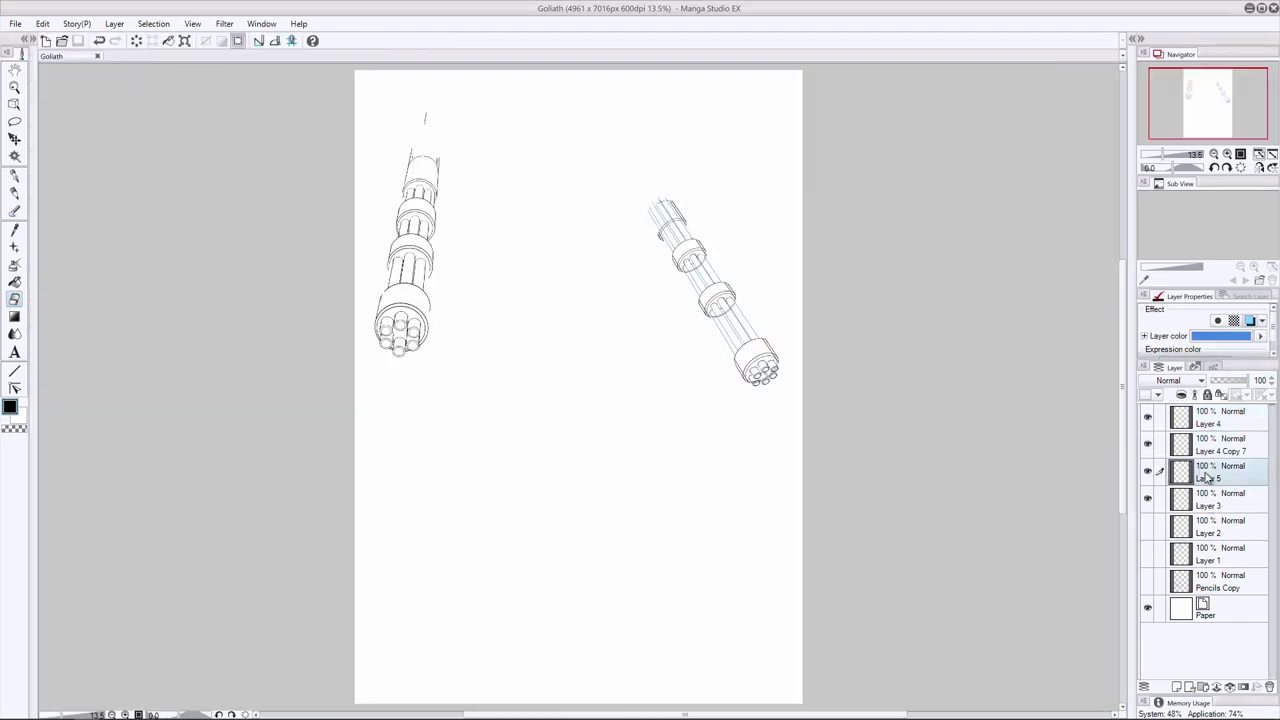
left_click(1249, 321)
left_click(1208, 501)
left_click(1203, 687)
double_click(1204, 500)
type("Mini Gun Draft")
key("Return")
left_click_drag(1214, 498, 1214, 589)
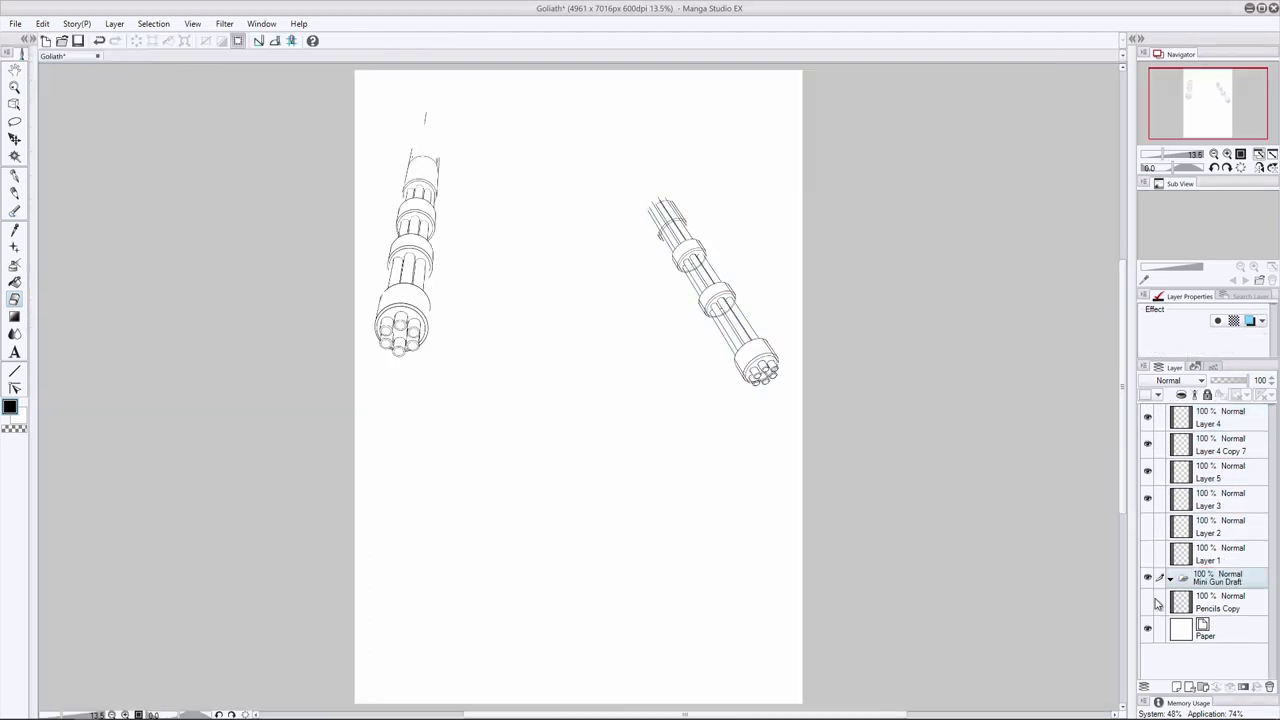
Show the Pencils Copy layer, color the Mini Gun Draft folder blue, and move the four gun layers into it
left_click(1148, 602)
left_click(1249, 321)
left_click(1171, 578)
left_click(1220, 420)
left_click(1220, 499, "shift")
left_click_drag(1220, 499, 1217, 578)
Show Layer 1 and Layer 2 and merge them into a single Layer 1
left_click(1148, 417)
left_click(1148, 444)
left_click(1220, 446)
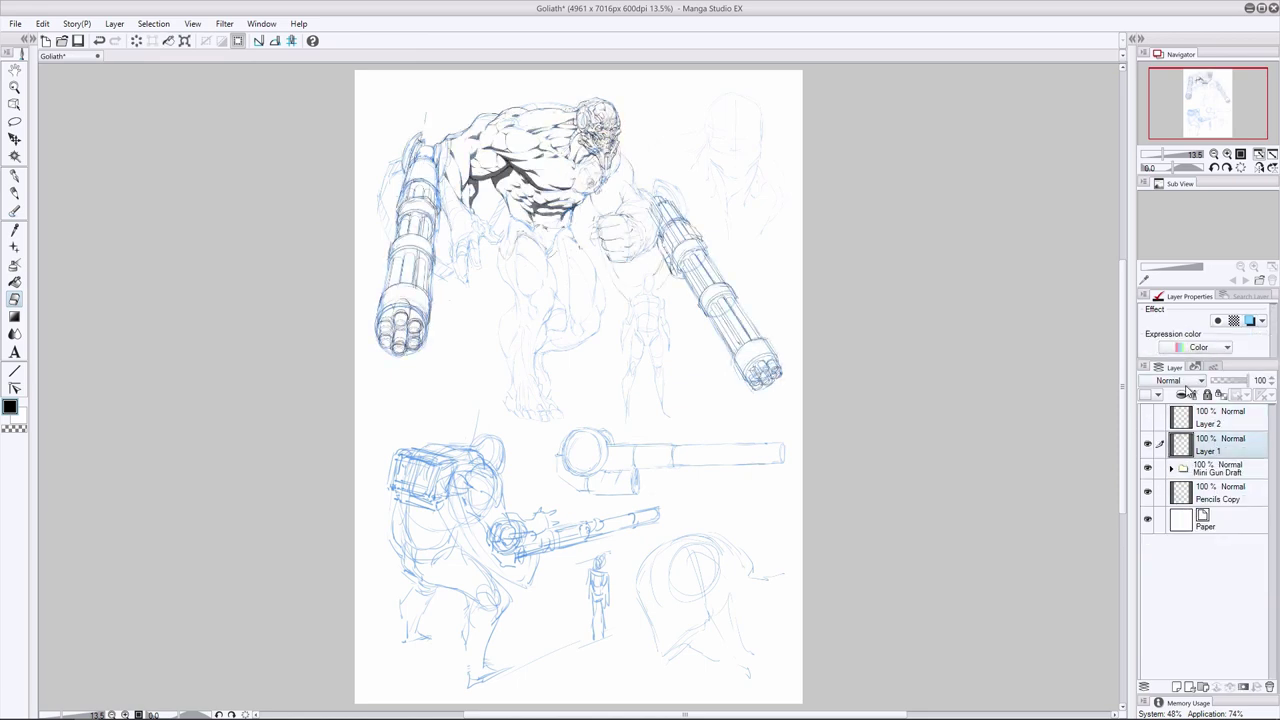
left_click(1214, 418, "shift")
right_click(1214, 418)
left_click(1187, 609)
Erase the old hand-inked barrel lines over both guns on Layer 1
left_click(1222, 466)
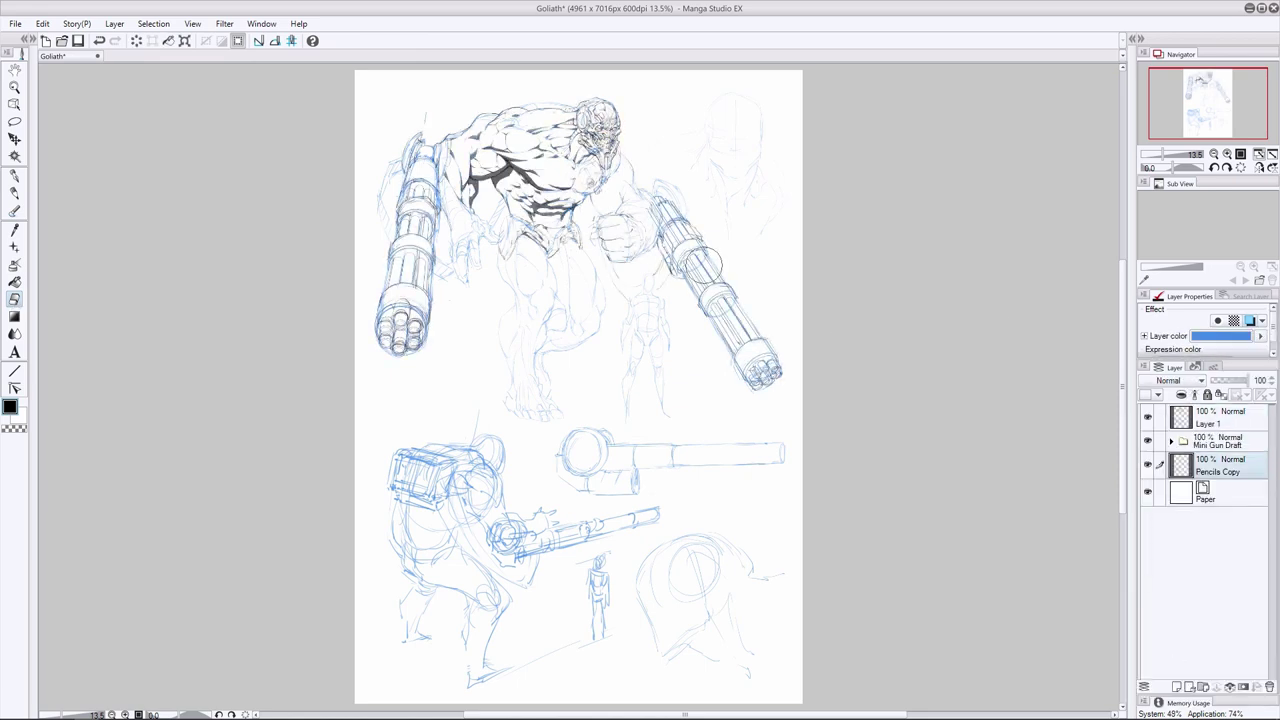
left_click(1230, 417)
left_click_drag(780, 397, 692, 250)
mouse_move(396, 340)
left_mouse_down()
mouse_move(429, 231)
mouse_move(405, 221)
left_mouse_up()
Rework the sketch of the open hand beside the left gun on the Pencils Copy layer, leaving Layer 1 active
left_click(1218, 466)
key("ctrl+plus")
key("ctrl+plus")
left_click_drag(1122, 338, 1124, 261)
key("p")
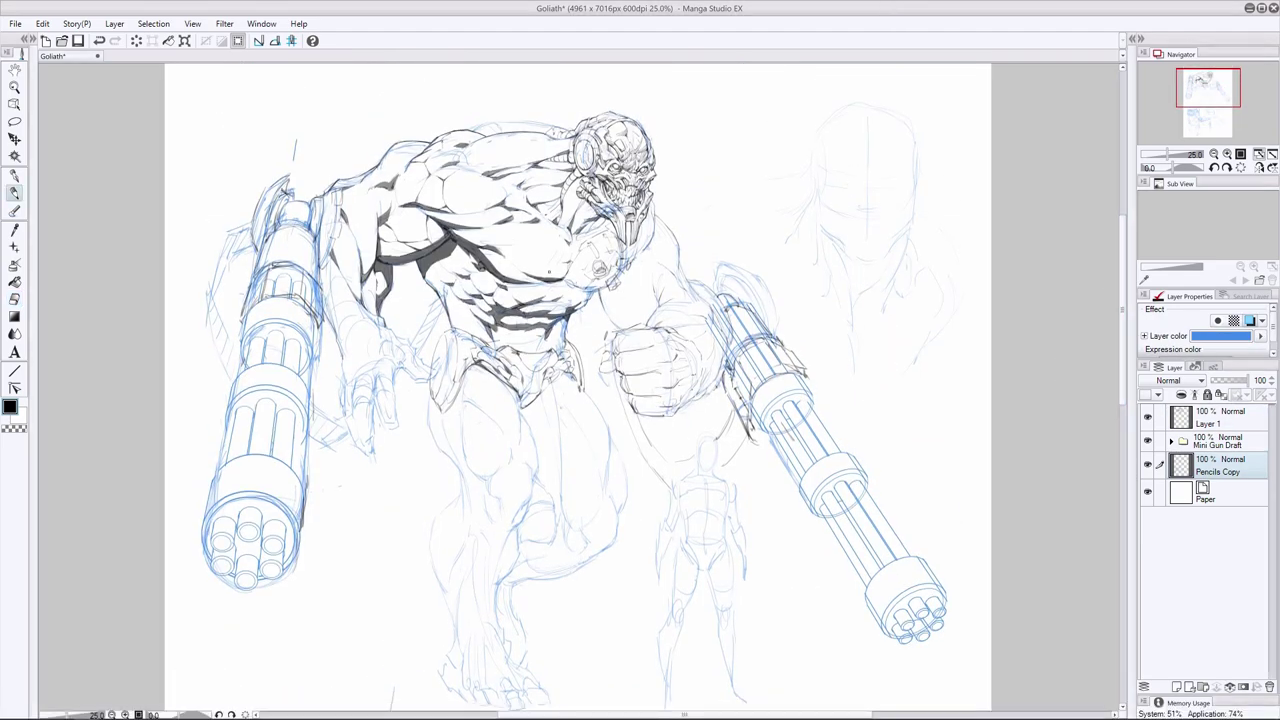
left_click(1218, 418)
key("ctrl+z")
left_click(1217, 466)
mouse_move(364, 361)
left_mouse_down()
mouse_move(362, 379)
mouse_move(341, 383)
left_mouse_up()
left_click(1228, 426)
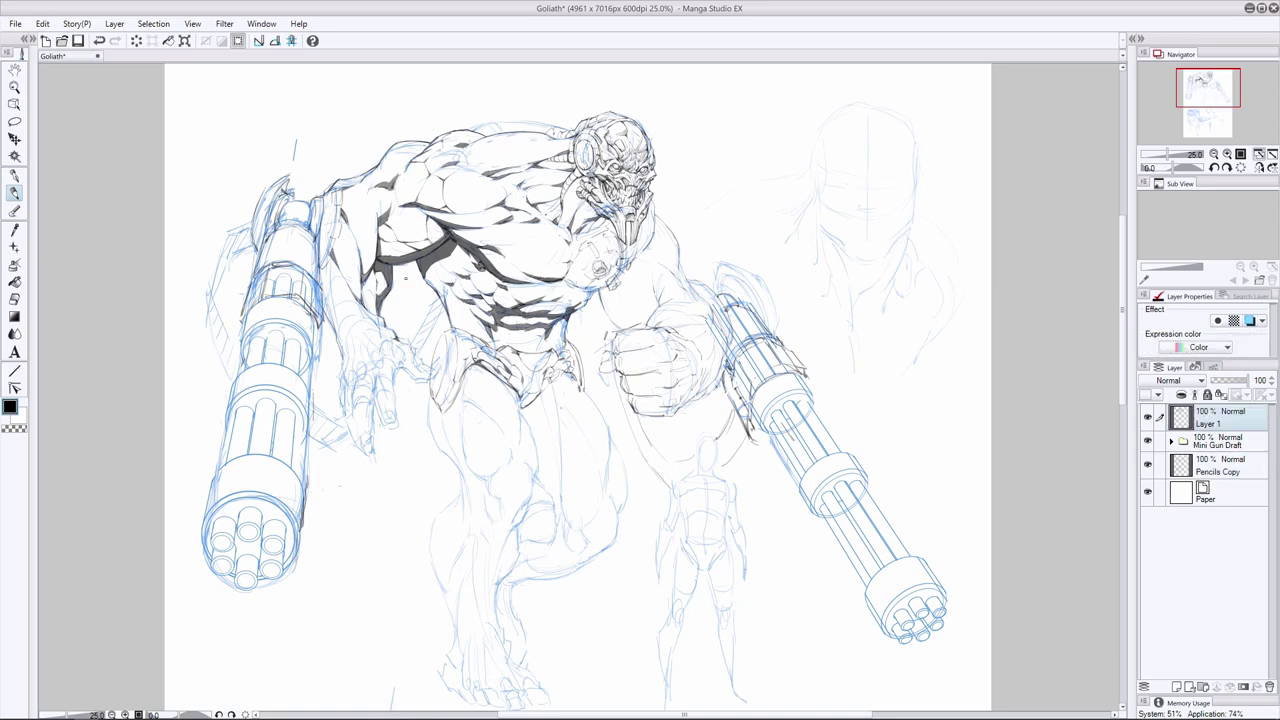
Ink the open hand's thumb side and first finger on Layer 1 over the blue sketch
key("ctrl+z")
mouse_move(416, 364)
left_mouse_down()
mouse_move(433, 369)
mouse_move(399, 339)
mouse_move(382, 368)
left_mouse_up()
key("ctrl+z")
key("ctrl+z")
mouse_move(370, 321)
left_mouse_down()
mouse_move(405, 367)
mouse_move(397, 379)
mouse_move(376, 370)
mouse_move(394, 402)
mouse_move(384, 427)
mouse_move(399, 419)
left_mouse_up()
key("ctrl+z")
key("ctrl+z")
key("ctrl+z")
key("e")
key("p")
left_click_drag(384, 427, 398, 422)
key("ctrl+z")
left_click_drag(394, 358, 413, 377)
key("ctrl+z")
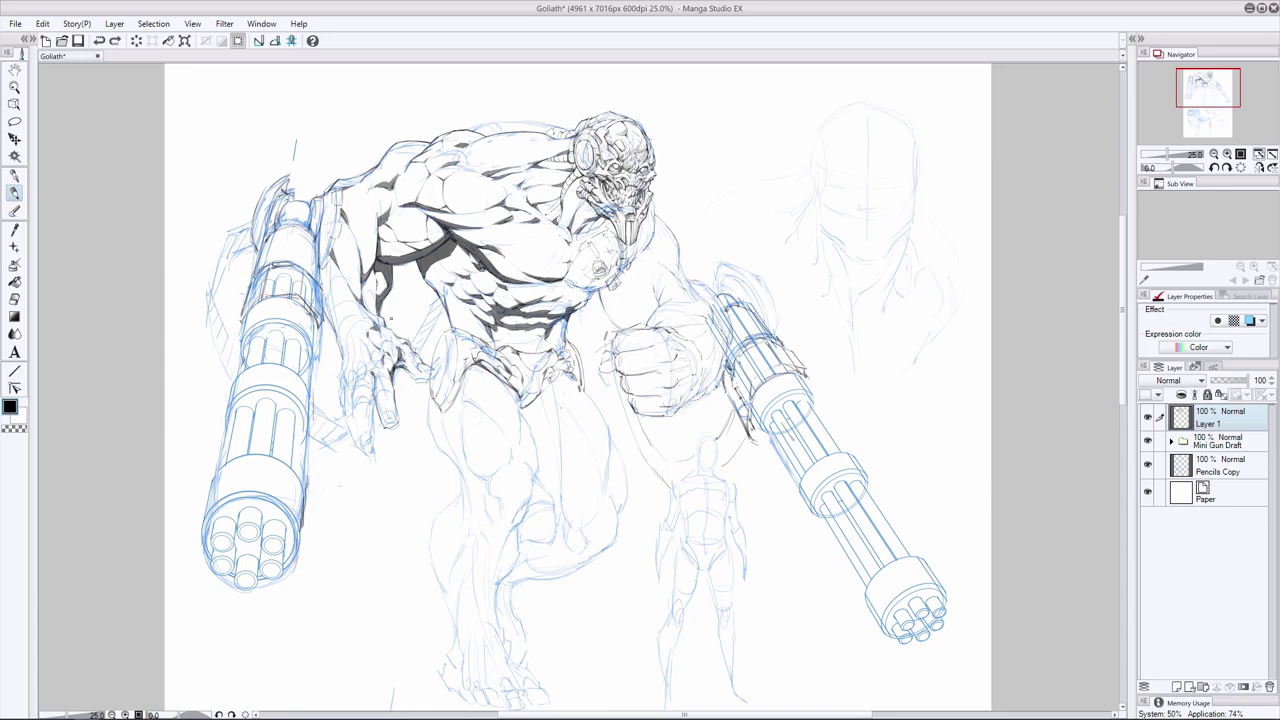
Ink the wrist, knuckles and back of the open hand with black shadow shapes
left_click_drag(390, 329, 397, 339)
left_click(1148, 465)
left_click(1148, 465)
left_click_drag(362, 356, 354, 382)
left_click_drag(355, 342, 344, 426)
left_click_drag(341, 364, 338, 387)
mouse_move(342, 367)
left_mouse_down()
mouse_move(338, 381)
mouse_move(342, 369)
left_mouse_up()
key("e")
key("p")
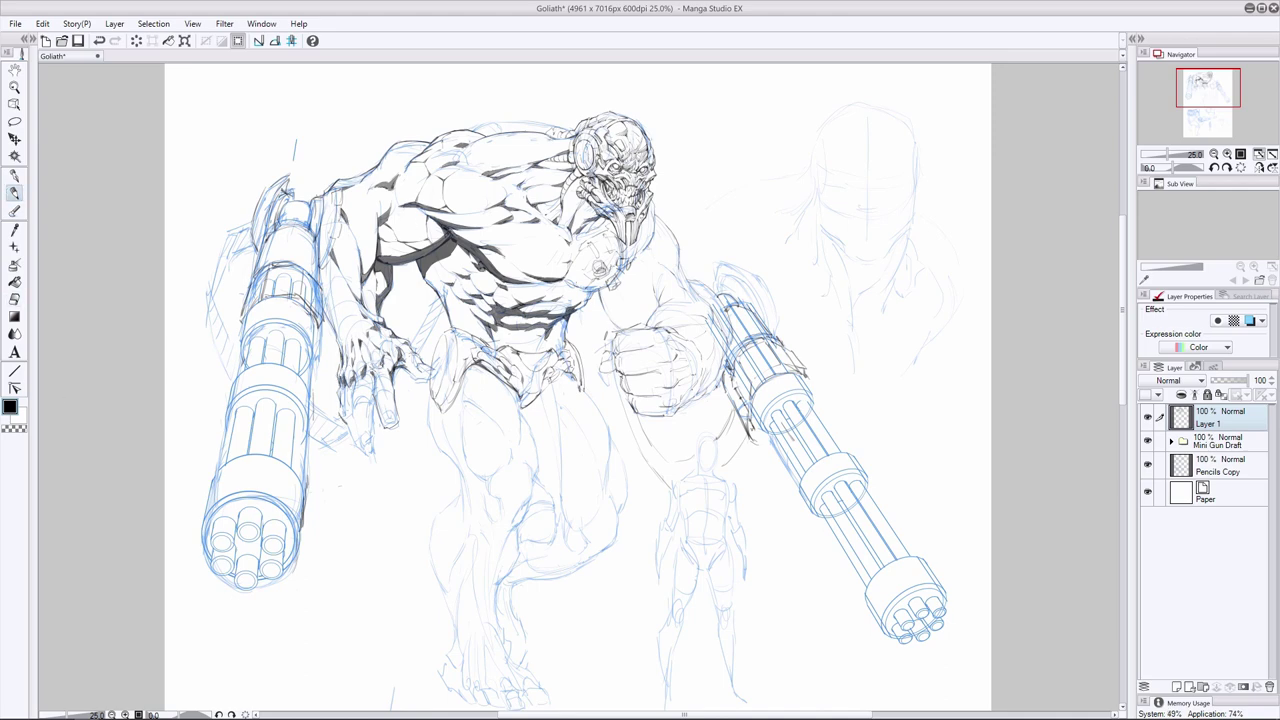
Ink shading strokes along the outer edge of the forearm beside the left gun
left_click(1147, 465)
left_click(1147, 465)
left_click_drag(333, 304, 332, 328)
left_click_drag(330, 260, 338, 329)
key("ctrl+z")
Ink the open hand's remaining fingers down to their tips, then hide the Pencils Copy layer
mouse_move(354, 402)
left_mouse_down()
mouse_move(362, 444)
mouse_move(392, 424)
left_mouse_up()
key("ctrl+z")
left_click(1147, 464)
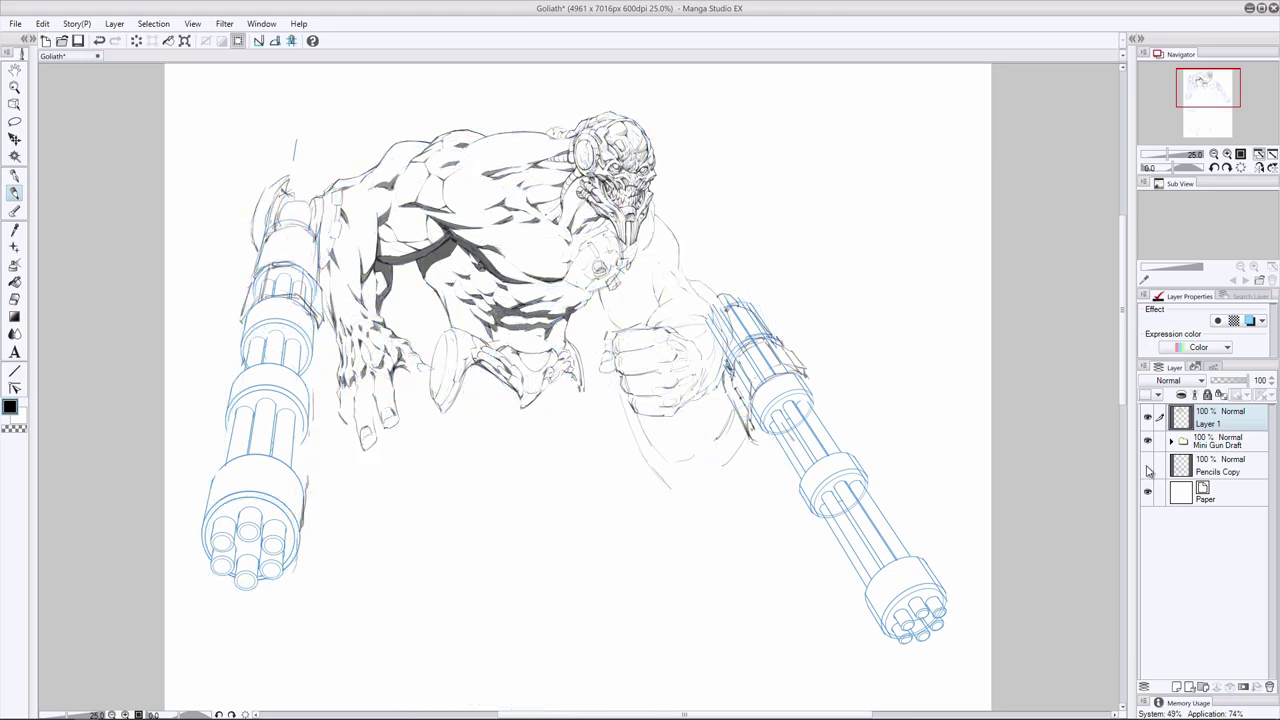
left_click(1147, 464)
mouse_move(343, 389)
left_mouse_down()
mouse_move(358, 448)
mouse_move(375, 457)
left_mouse_up()
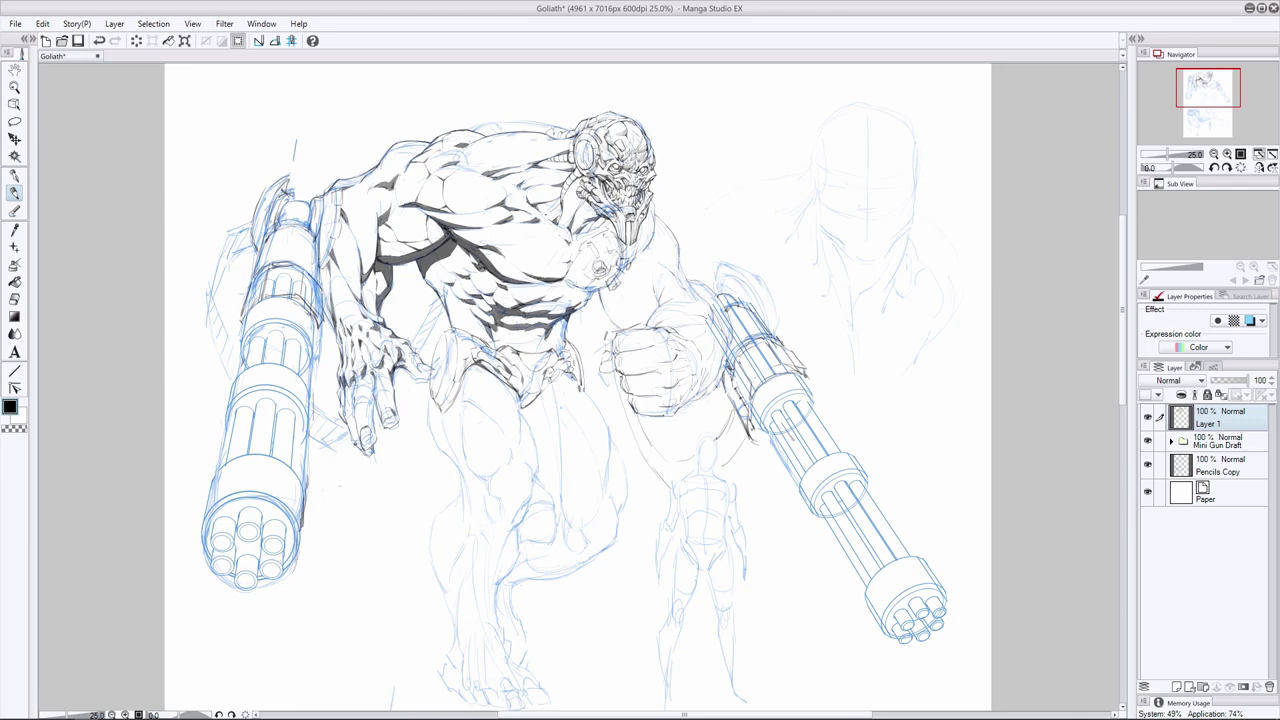
left_click_drag(374, 387, 384, 395)
left_click(1147, 464)
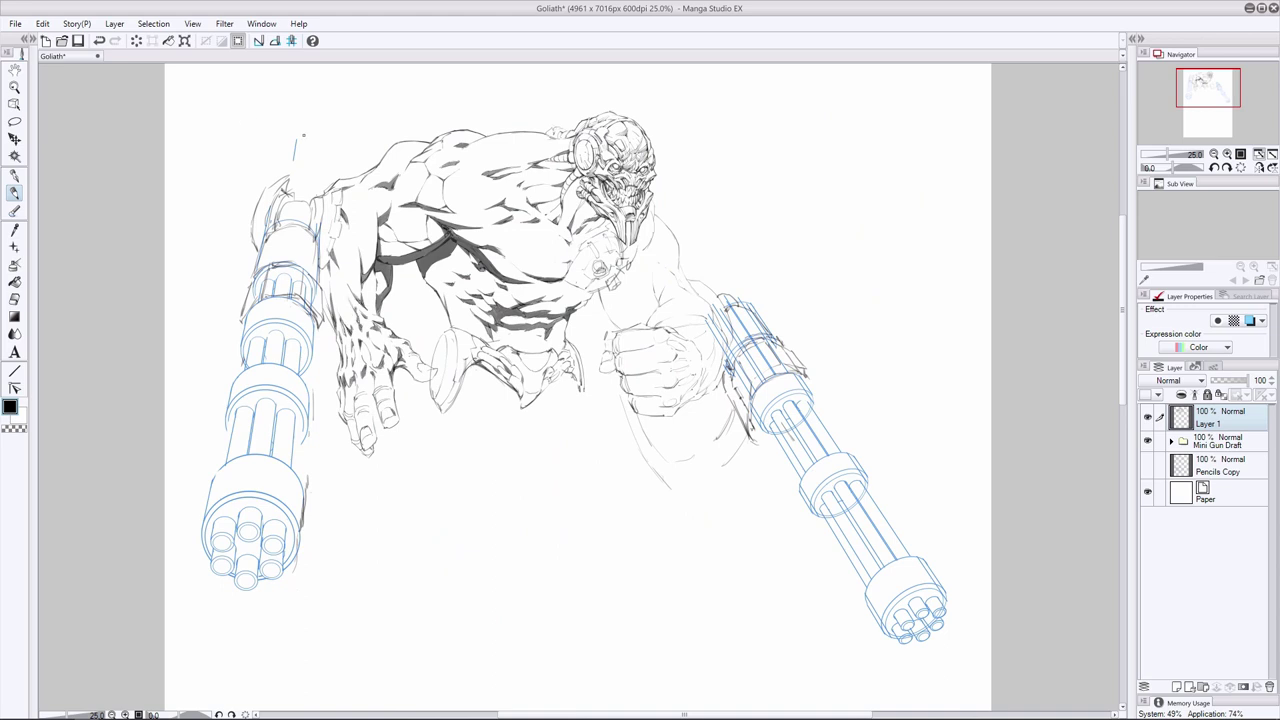
Refine the open hand's finger joints and contours by alternating pen strokes and erasing
key("e")
key("p")
key("ctrl+z")
mouse_move(378, 405)
left_mouse_down()
mouse_move(382, 429)
mouse_move(400, 416)
left_mouse_up()
key("e")
key("p")
key("e")
key("p")
key("e")
key("p")
Touch up the shading on the left forearm and erase the round chest detail below the mask
mouse_move(358, 281)
left_mouse_down()
mouse_move(360, 301)
mouse_move(375, 290)
mouse_move(357, 308)
left_mouse_up()
left_click(14, 299)
key("ctrl+z")
left_click(16, 195)
key("e")
key("p")
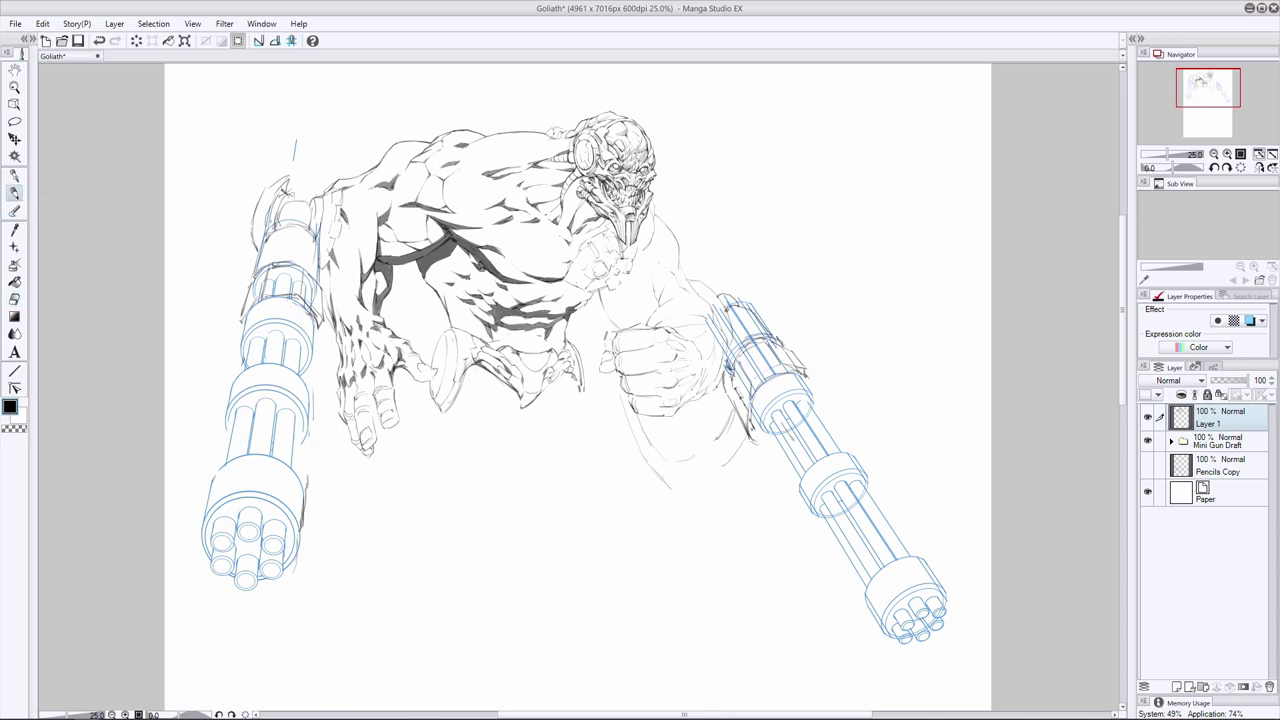
Draw blocky mechanical pieces on the chest just below the mask
mouse_move(622, 273)
left_mouse_down()
mouse_move(606, 283)
mouse_move(599, 265)
mouse_move(612, 283)
left_mouse_up()
key("e")
key("p")
left_click_drag(596, 245, 588, 257)
left_click_drag(610, 239, 602, 264)
key("e")
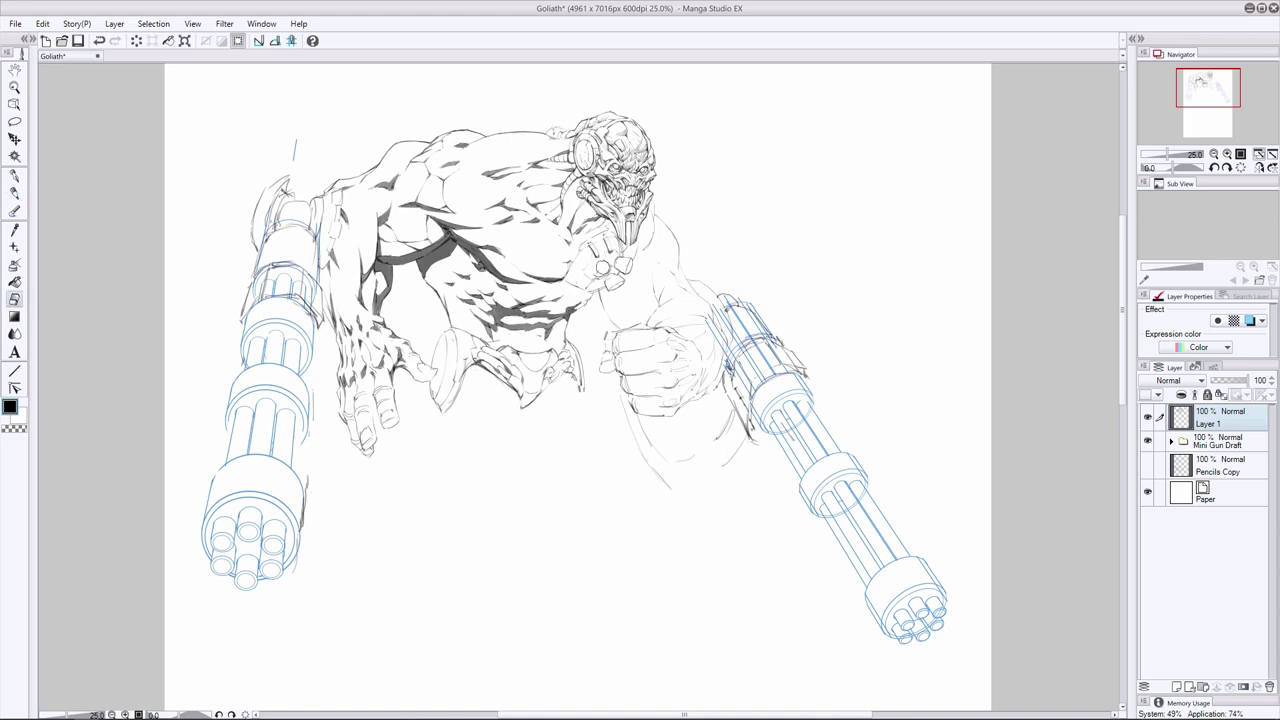
Clean up and sharpen the edges of the mechanical chest pieces with pen and eraser
key("p")
key("e")
key("p")
key("e")
key("p")
key("e")
key("p")
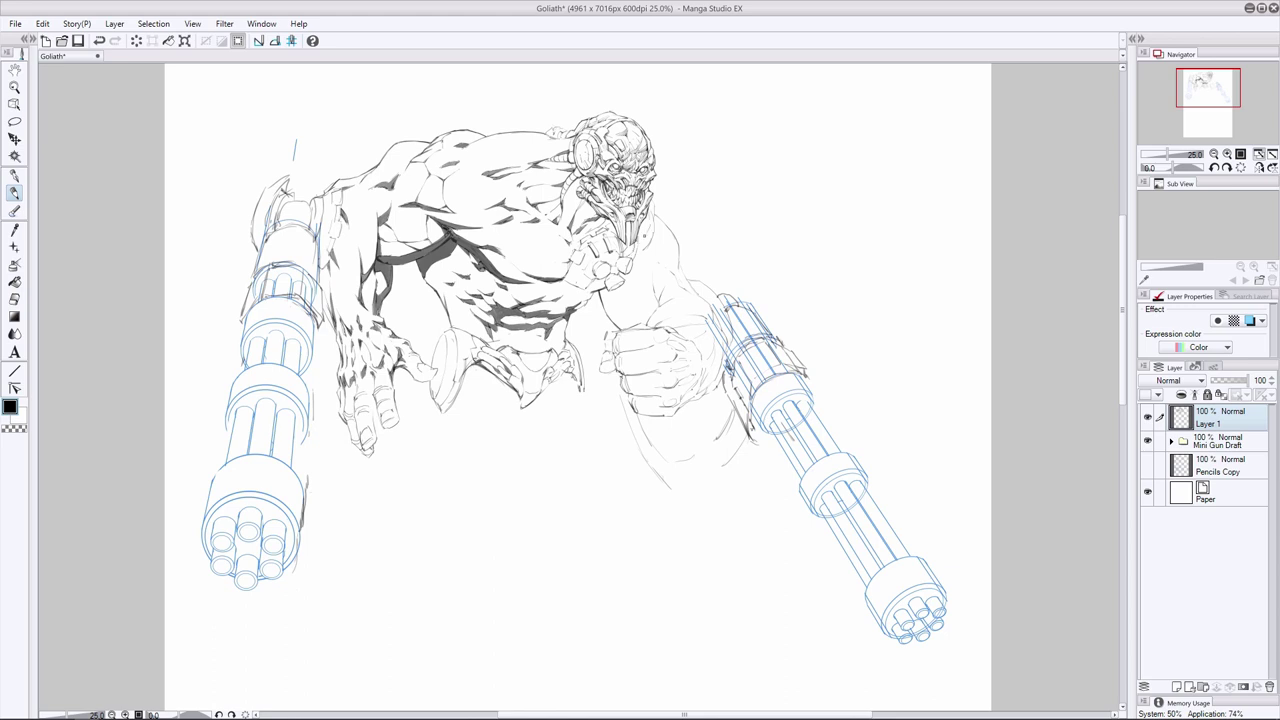
key("e")
key("p")
Fill the neck area beside and beneath the mask with black shadow strokes
left_click_drag(634, 250, 626, 260)
left_click_drag(656, 208, 636, 248)
left_click_drag(644, 236, 634, 252)
left_click_drag(656, 198, 648, 216)
left_click_drag(658, 204, 648, 220)
left_click_drag(628, 238, 616, 252)
left_click_drag(622, 236, 615, 256)
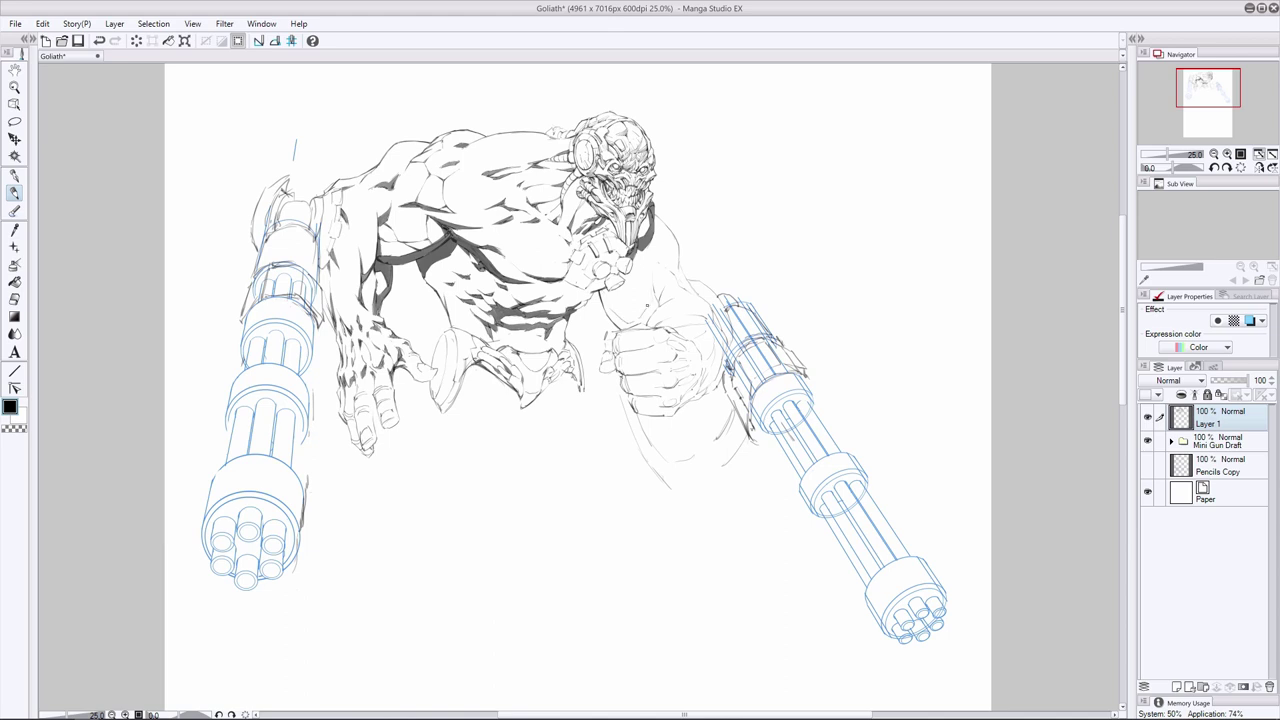
Hide the Mini Gun Draft folder and ink black muscle shadows on the right forearm behind the fist
key("e")
key("p")
left_click(1148, 441)
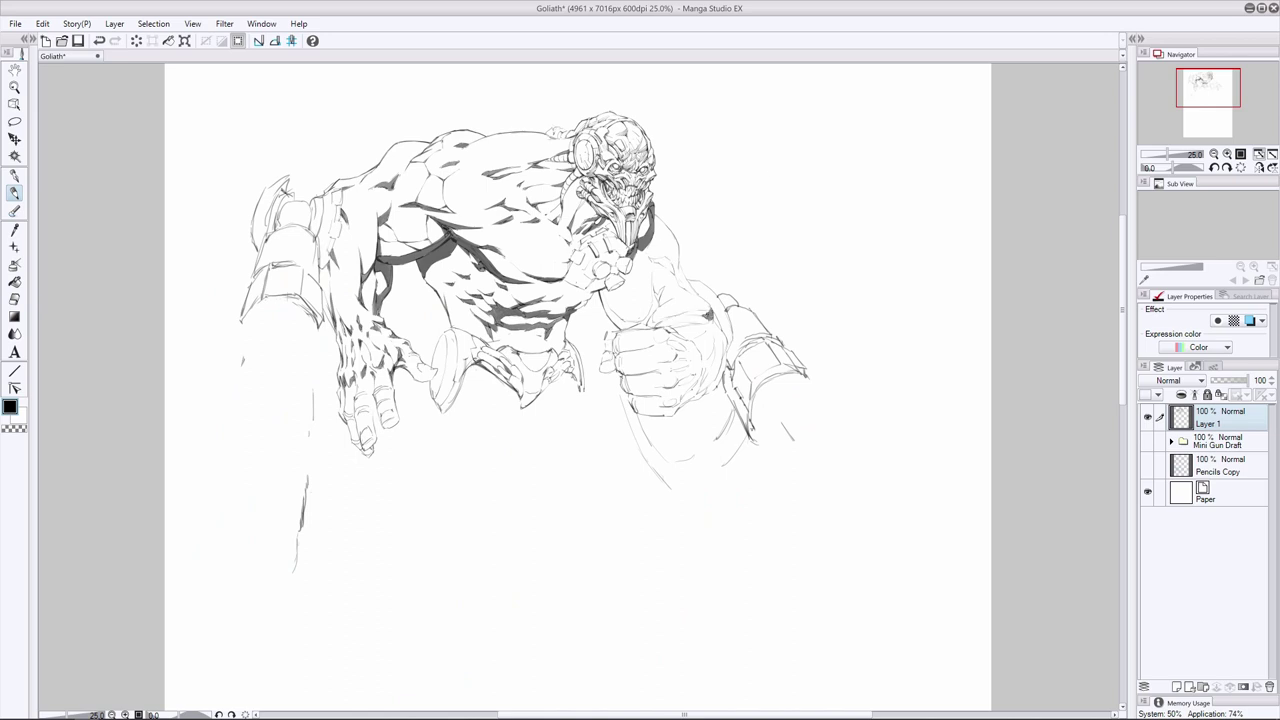
mouse_move(708, 313)
left_mouse_down()
mouse_move(647, 327)
mouse_move(710, 315)
mouse_move(662, 328)
mouse_move(694, 336)
mouse_move(682, 340)
mouse_move(716, 368)
mouse_move(698, 392)
left_mouse_up()
key("ctrl+z")
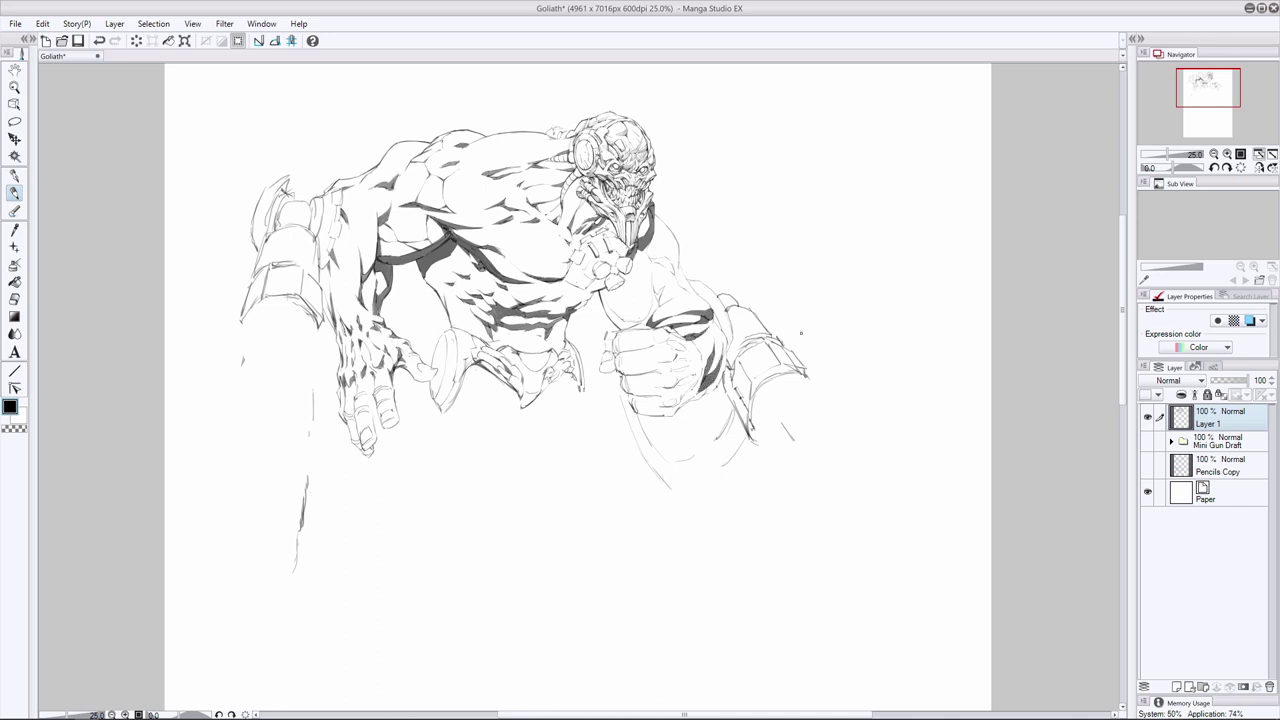
Ink the right upper arm's outline and muscle shadows, including the dark area beside the chest
mouse_move(654, 276)
left_mouse_down()
mouse_move(646, 322)
mouse_move(607, 307)
mouse_move(621, 326)
mouse_move(662, 265)
mouse_move(674, 274)
mouse_move(654, 262)
left_mouse_up()
key("ctrl+z")
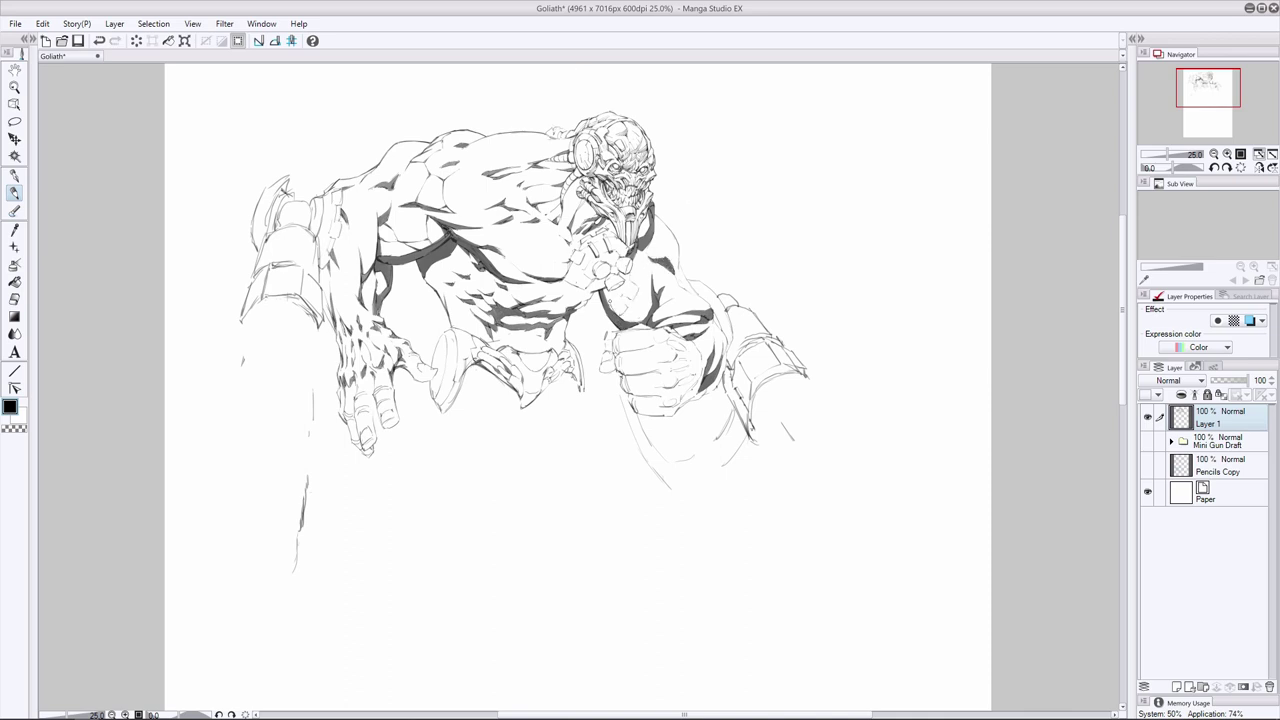
mouse_move(628, 272)
left_mouse_down()
mouse_move(620, 284)
mouse_move(634, 300)
mouse_move(606, 304)
mouse_move(629, 310)
left_mouse_up()
left_click(14, 299)
left_click(12, 193)
mouse_move(652, 213)
left_mouse_down()
mouse_move(722, 331)
mouse_move(722, 370)
mouse_move(680, 406)
left_mouse_up()
mouse_move(672, 299)
left_mouse_down()
mouse_move(585, 305)
mouse_move(545, 351)
mouse_move(522, 352)
mouse_move(556, 337)
left_mouse_up()
Show the Pencils Copy layer and ink heavier black shadows across the lower abdomen
key("e")
left_click(1147, 465)
key("p")
key("ctrl+z")
mouse_move(568, 318)
left_mouse_down()
mouse_move(555, 353)
mouse_move(478, 335)
mouse_move(486, 351)
left_mouse_up()
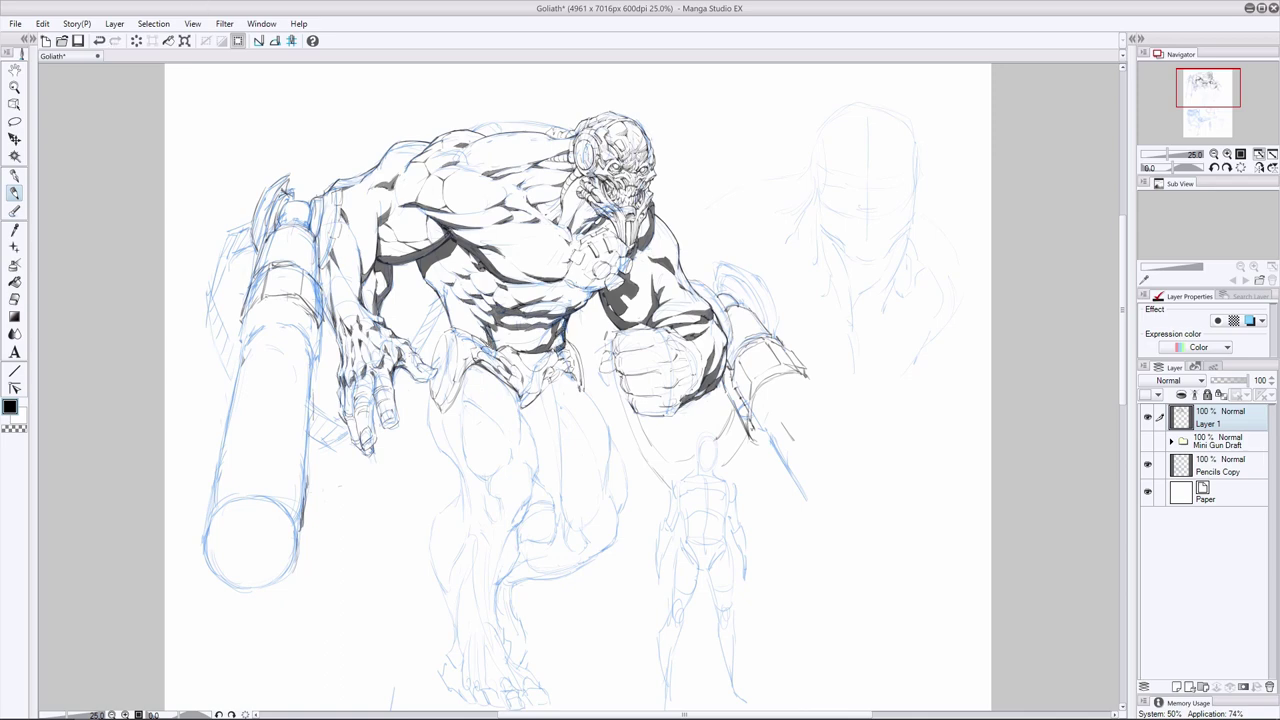
Hide the Pencils Copy layer and ink black shadow strokes on the lower fingers of the clenched fist
left_click(1147, 464)
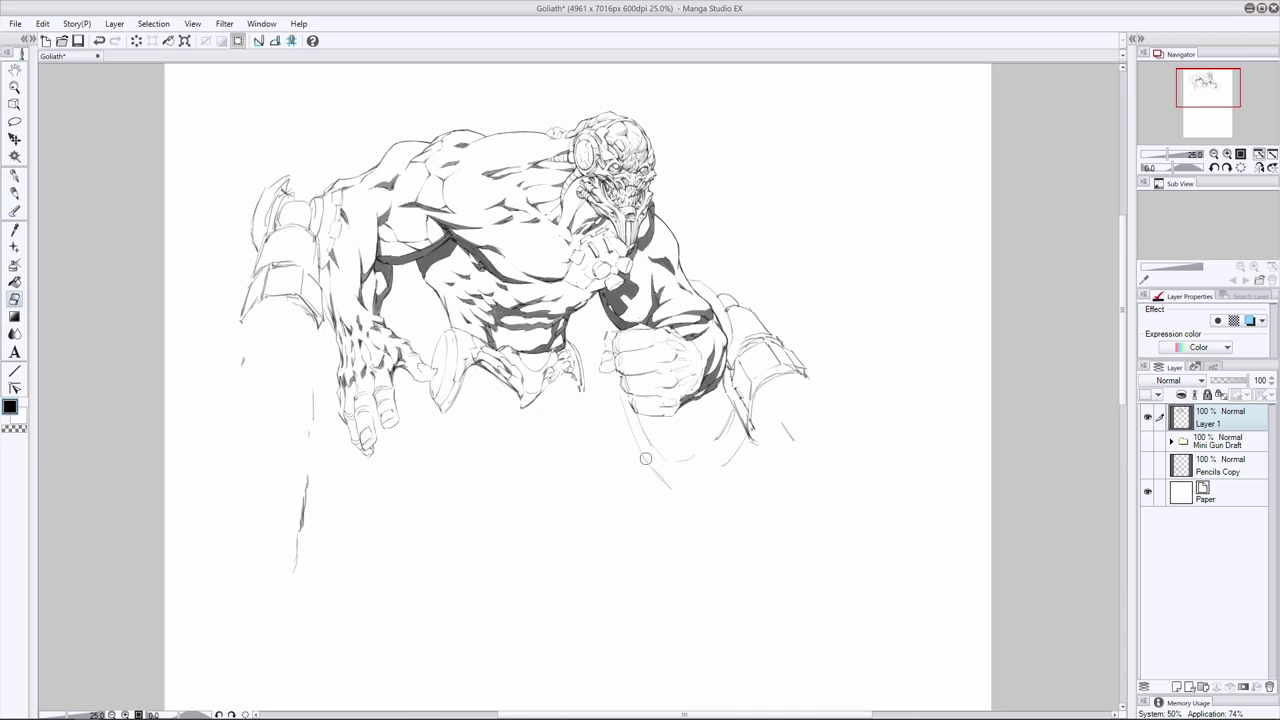
left_click(1147, 464)
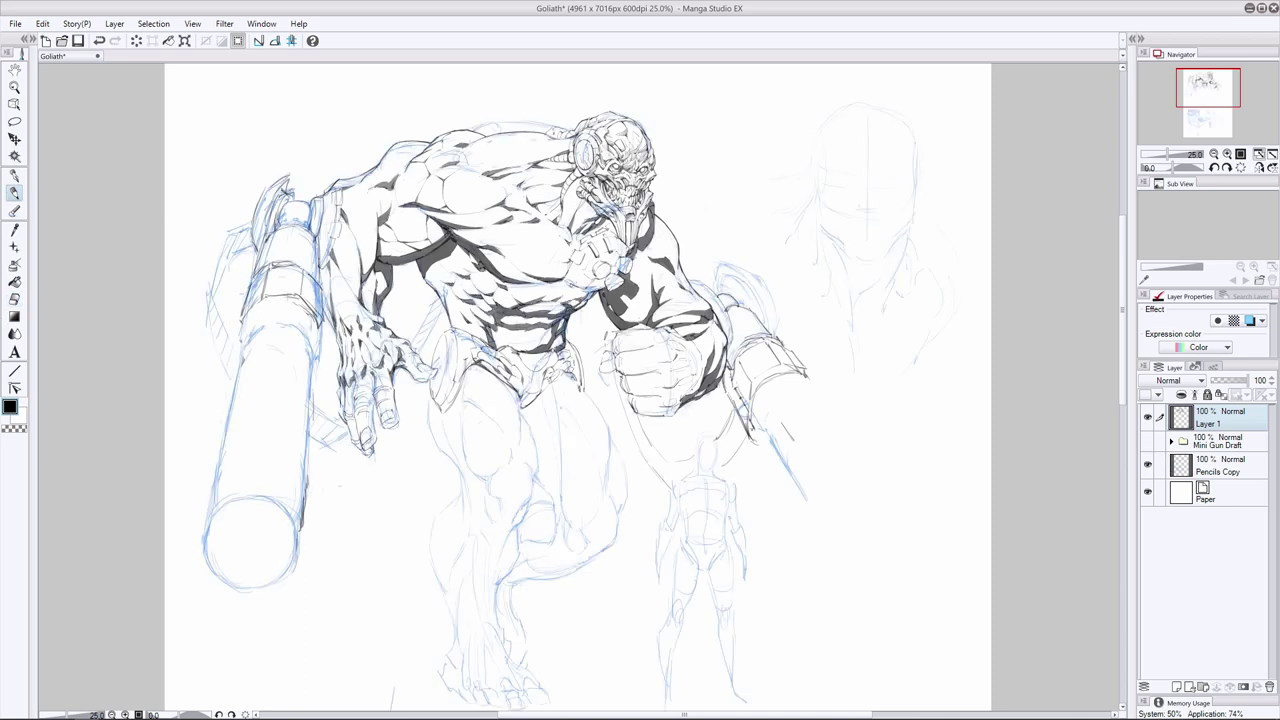
left_click(1148, 463)
key("e")
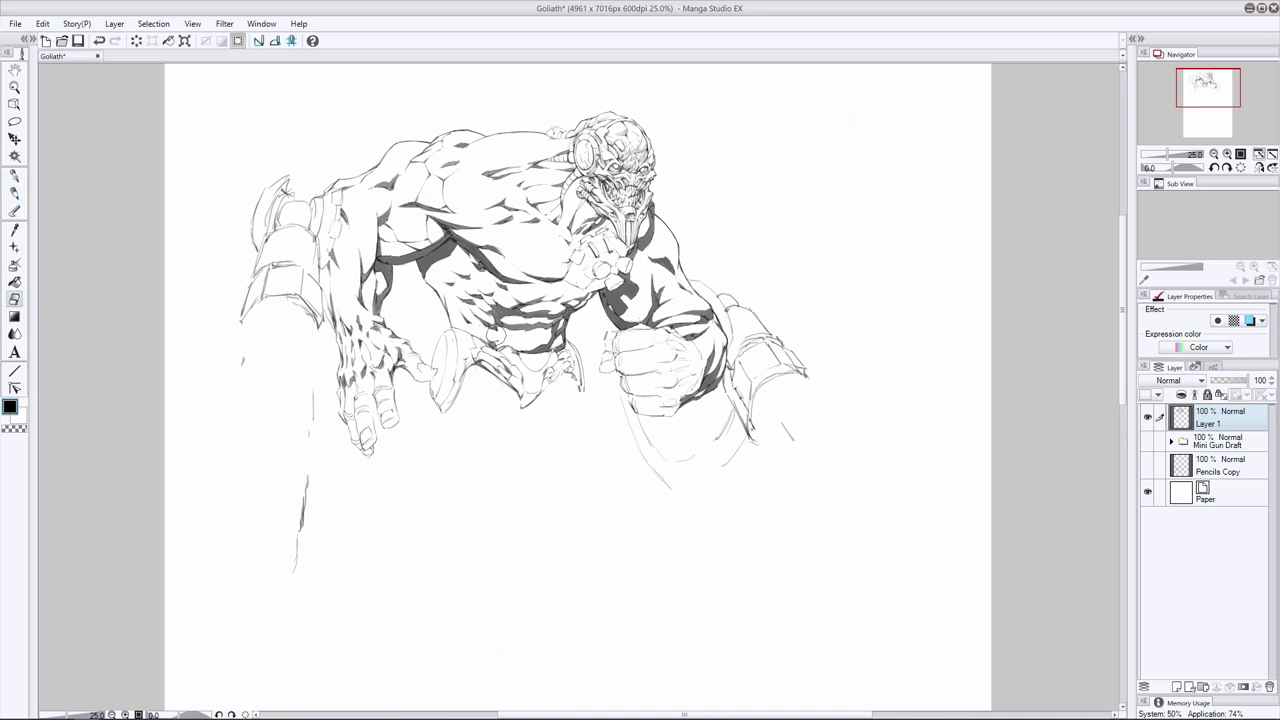
key("p")
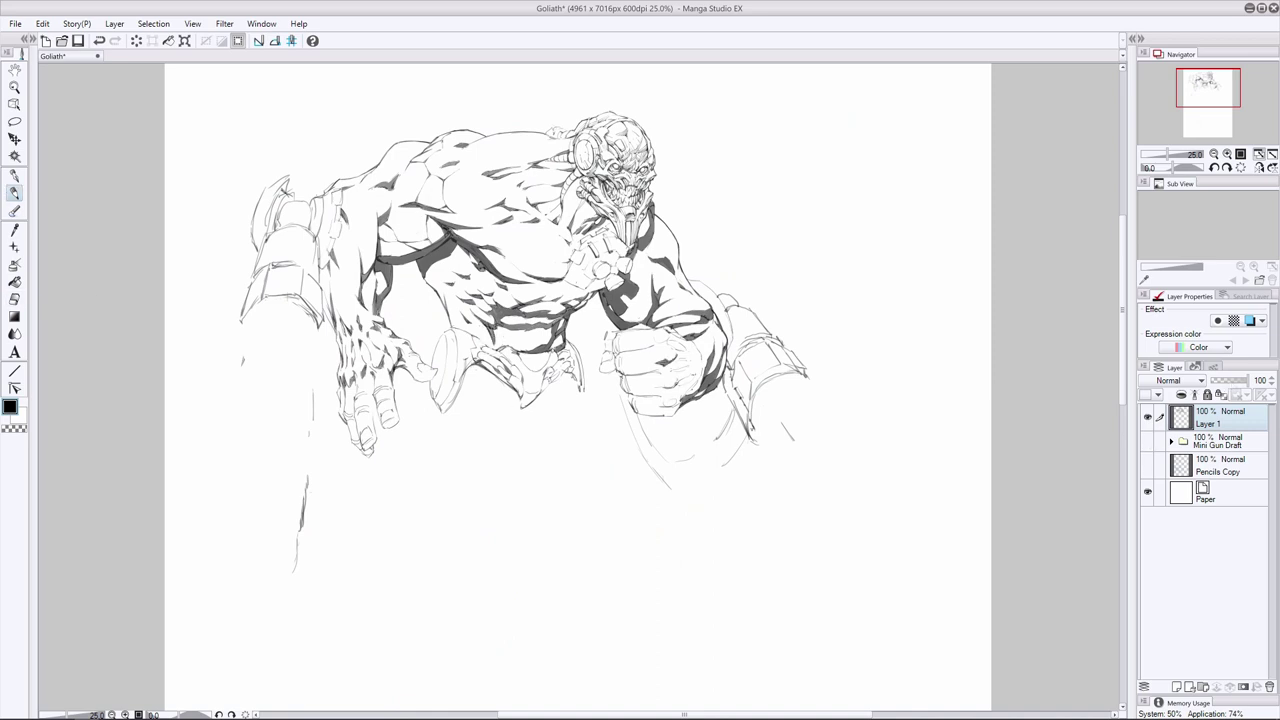
left_click_drag(676, 383, 650, 388)
left_click_drag(680, 401, 638, 397)
key("ctrl+z")
key("e")
key("p")
Ink the shadows between the fist's knuckles and fingers and strengthen its lower outline
left_click_drag(666, 337, 617, 334)
left_click_drag(656, 344, 637, 350)
mouse_move(699, 379)
left_mouse_down()
mouse_move(675, 391)
mouse_move(664, 346)
left_mouse_up()
mouse_move(690, 342)
left_mouse_down()
mouse_move(677, 369)
mouse_move(636, 350)
mouse_move(614, 356)
mouse_move(632, 406)
mouse_move(672, 414)
left_mouse_up()
left_click_drag(662, 414, 676, 417)
left_click_drag(606, 331, 603, 367)
key("ctrl+z")
key("ctrl+z")
mouse_move(602, 354)
left_mouse_down()
mouse_move(612, 365)
mouse_move(621, 330)
mouse_move(668, 349)
mouse_move(610, 364)
left_mouse_up()
key("ctrl+z")
Add a short ink stroke along the side of the torso beneath the armpit
left_click(15, 299)
left_click(15, 193)
left_click(18, 298)
left_click(15, 193)
left_click_drag(425, 275, 435, 291)
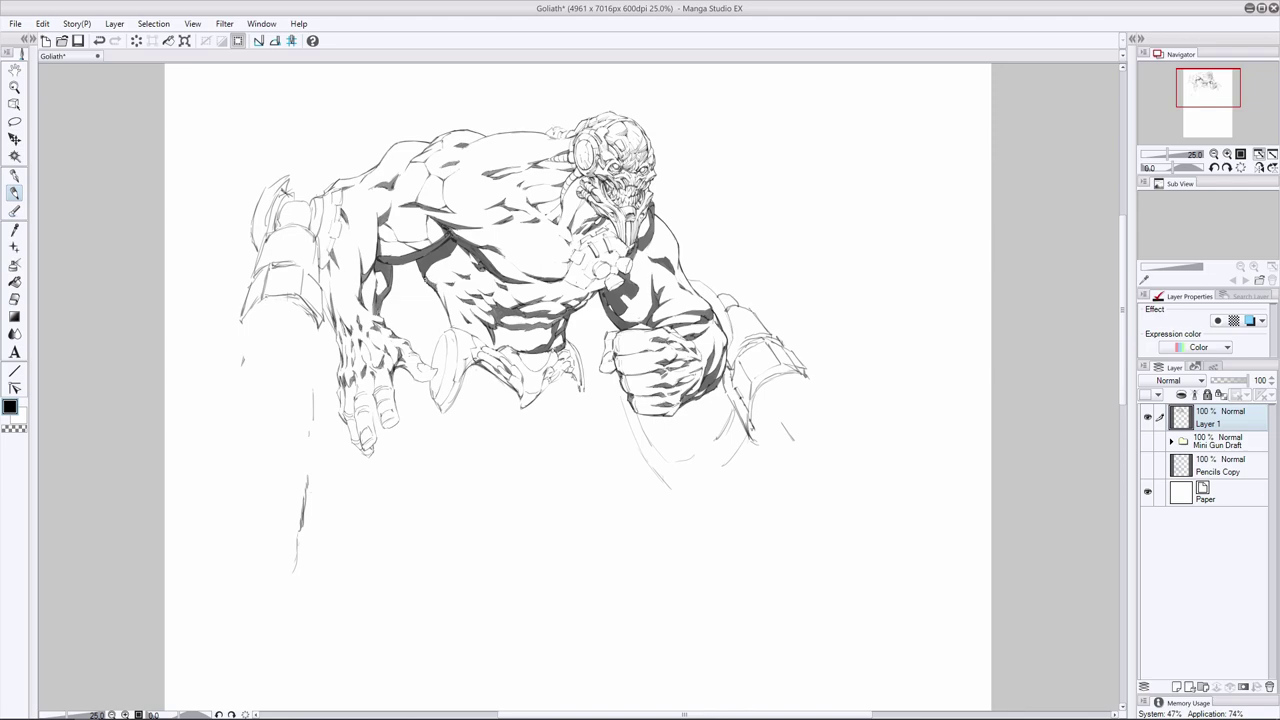
key("ctrl+z")
key("ctrl+y")
Show the Pencils Copy layer and ink the standing leg's inner thigh contour with shadows above the knee
left_click(1147, 464)
scroll(578, 380, "down", 3)
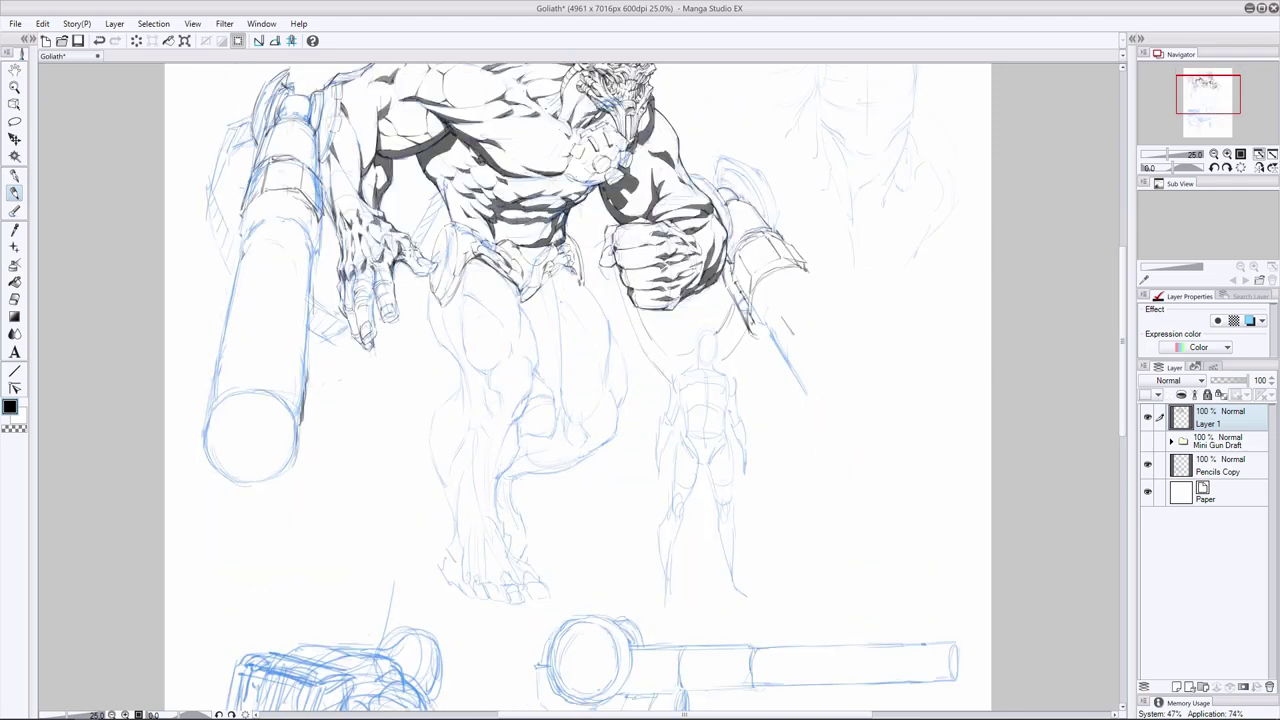
left_click_drag(500, 273, 517, 339)
mouse_move(514, 282)
left_mouse_down()
mouse_move(520, 308)
mouse_move(487, 375)
left_mouse_up()
key("ctrl+z")
left_click_drag(518, 305, 536, 370)
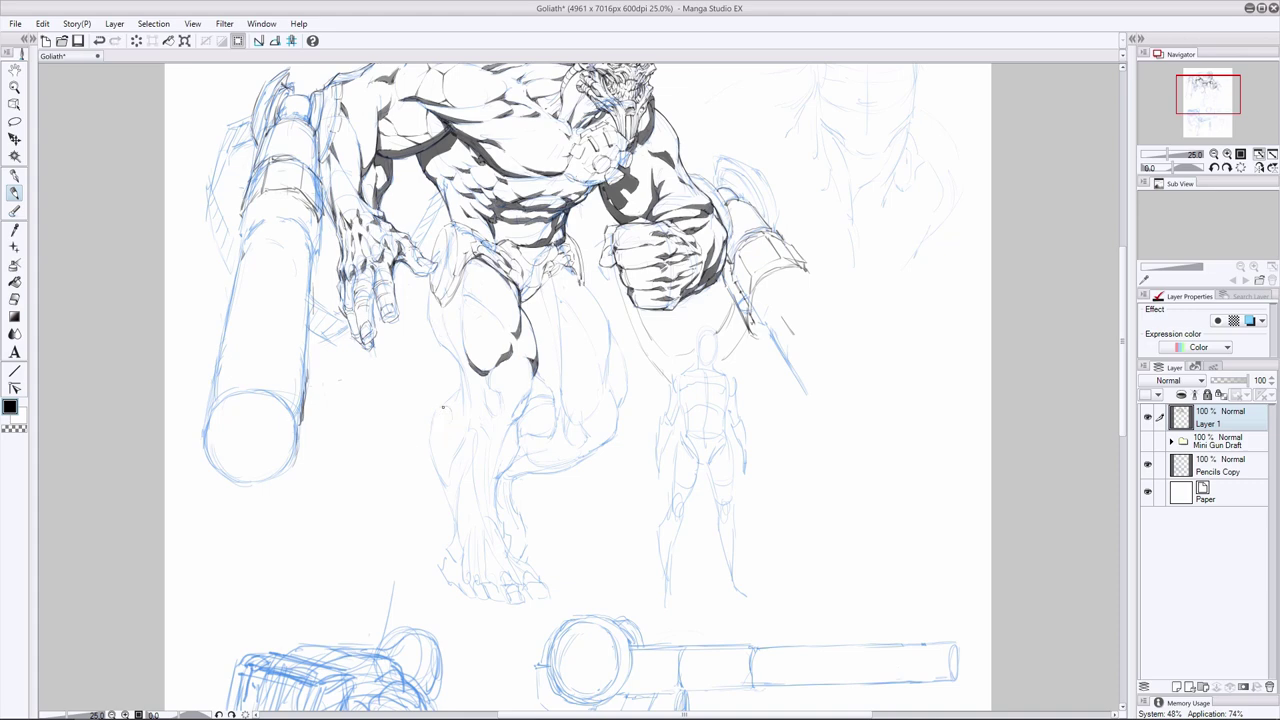
Hide the Pencils Copy layer and touch up the ink on the clenched fist's thumb side and lower edge
key("e")
left_click(1147, 464)
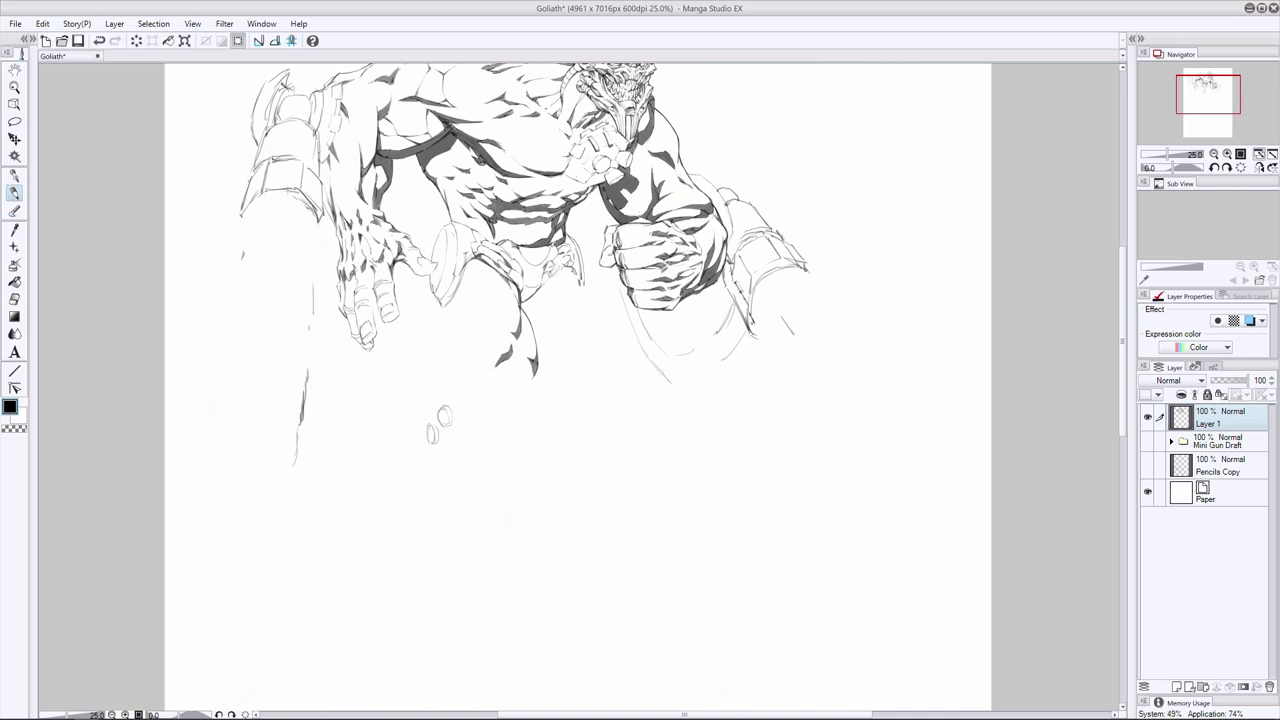
left_click_drag(637, 291, 634, 307)
mouse_move(622, 266)
left_mouse_down()
mouse_move(648, 268)
mouse_move(652, 303)
mouse_move(644, 245)
left_mouse_up()
key("e")
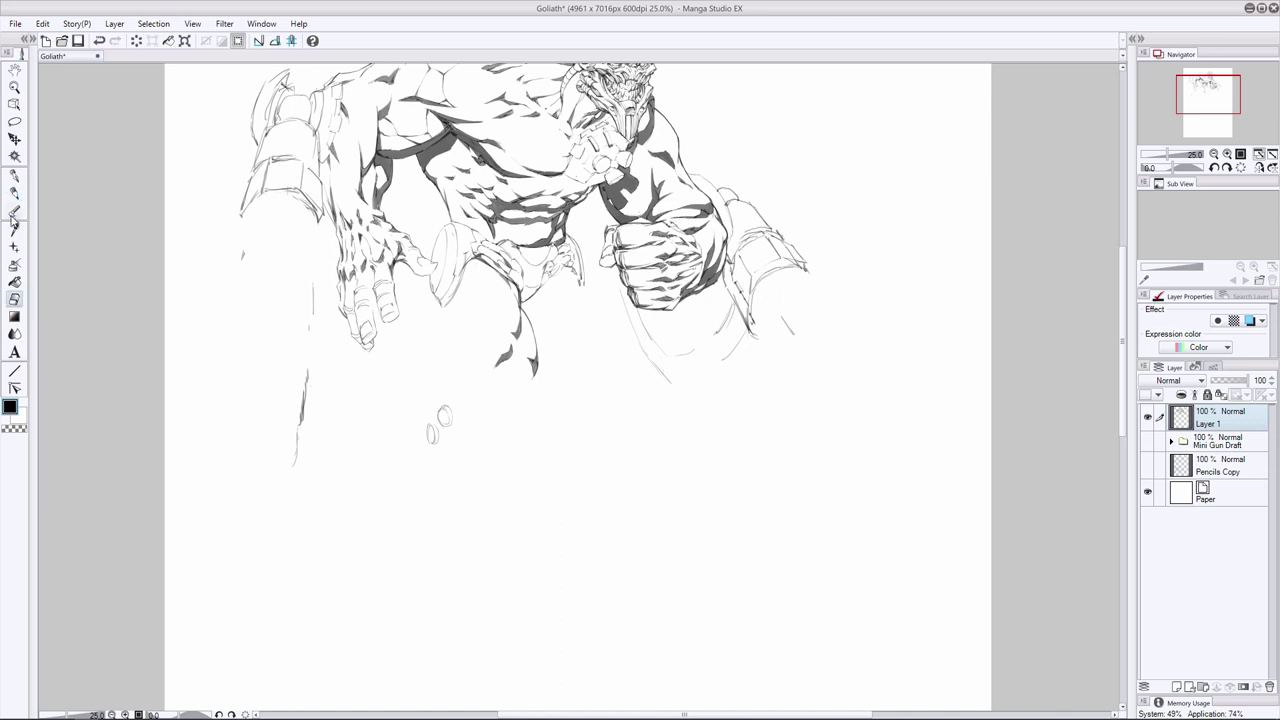
left_click(15, 193)
key("e")
left_click(16, 193)
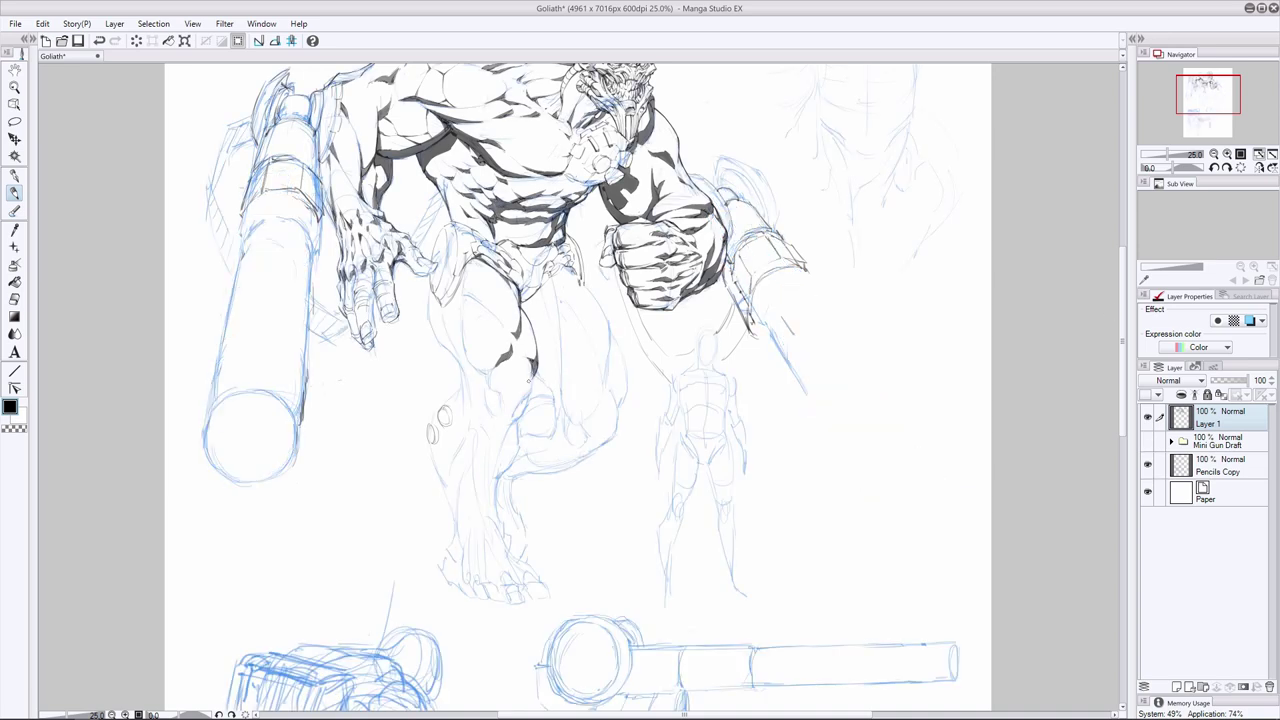
Ink the standing leg's outer thigh outline, thigh muscle shadows and black kneecap shadows over the pencil sketch
mouse_move(524, 378)
left_mouse_down()
mouse_move(520, 404)
mouse_move(527, 395)
mouse_move(498, 398)
mouse_move(488, 384)
mouse_move(504, 396)
left_mouse_up()
left_click_drag(476, 286, 459, 303)
mouse_move(463, 297)
left_mouse_down()
mouse_move(459, 317)
mouse_move(431, 316)
mouse_move(462, 376)
left_mouse_up()
left_click_drag(448, 336, 474, 414)
mouse_move(452, 341)
left_mouse_down()
mouse_move(468, 390)
mouse_move(502, 421)
left_mouse_up()
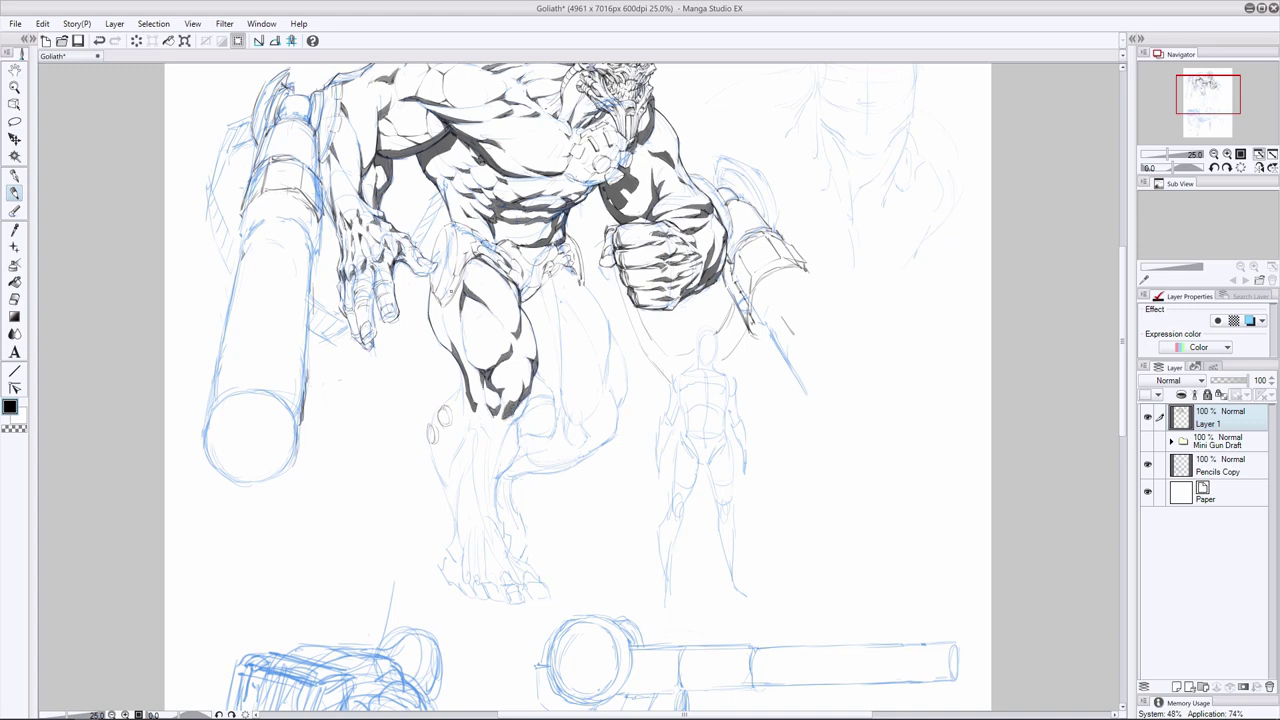
Ink the inner contour of the standing leg's shin and rework the small ovals on the outer calf
left_click(14, 298)
left_click(14, 192)
left_click_drag(505, 428, 503, 540)
left_click(18, 301)
left_click_drag(446, 409, 432, 440)
left_click(15, 192)
left_click_drag(442, 446, 437, 452)
key("ctrl+z")
left_click(15, 299)
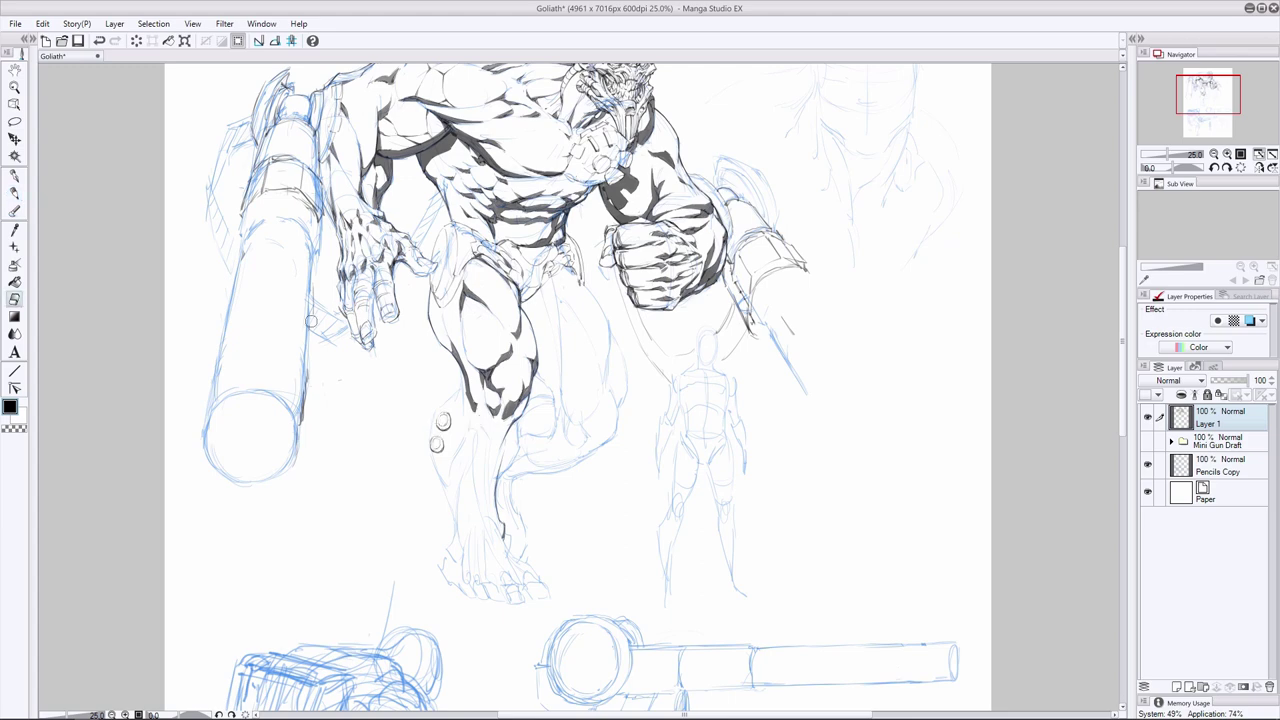
left_click_drag(444, 420, 436, 446)
left_click(15, 193)
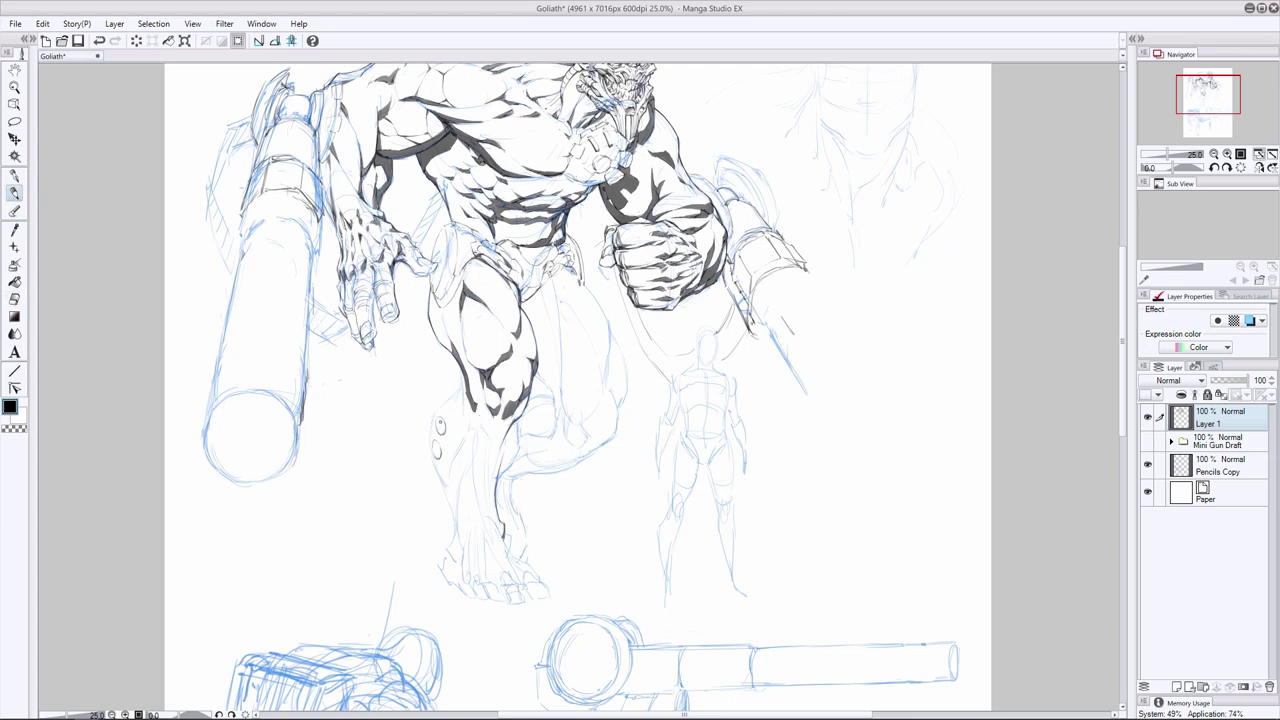
Ink heavier shadows down the outer thigh, around the knee and along the inner calf of the standing leg
left_click_drag(437, 307, 464, 413)
mouse_move(457, 361)
left_mouse_down()
mouse_move(463, 393)
mouse_move(466, 379)
mouse_move(519, 415)
left_mouse_up()
left_click(15, 299)
left_click(15, 193)
left_click_drag(523, 409, 499, 447)
mouse_move(515, 413)
left_mouse_down()
mouse_move(497, 487)
mouse_move(502, 465)
left_mouse_up()
left_click_drag(517, 449, 498, 476)
mouse_move(508, 464)
left_mouse_down()
mouse_move(559, 346)
mouse_move(522, 346)
mouse_move(471, 529)
left_mouse_up()
Erase the small ovals on the outer calf and ink the calf's outline with a black muscle shadow
left_click(14, 299)
left_click_drag(440, 420, 436, 456)
left_click(14, 193)
left_click_drag(436, 335, 453, 351)
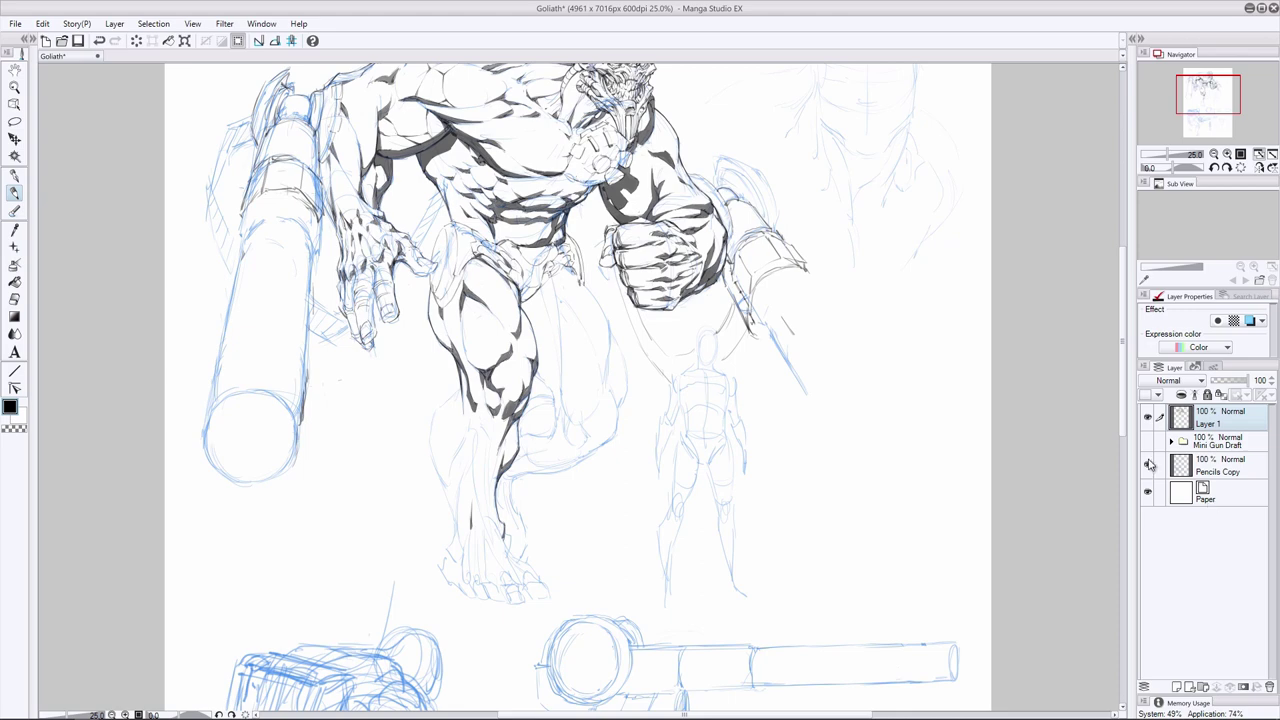
left_click(1148, 464)
left_click(1148, 464)
left_click_drag(468, 423, 431, 488)
mouse_move(465, 424)
left_mouse_down()
mouse_move(445, 486)
mouse_move(433, 480)
left_mouse_up()
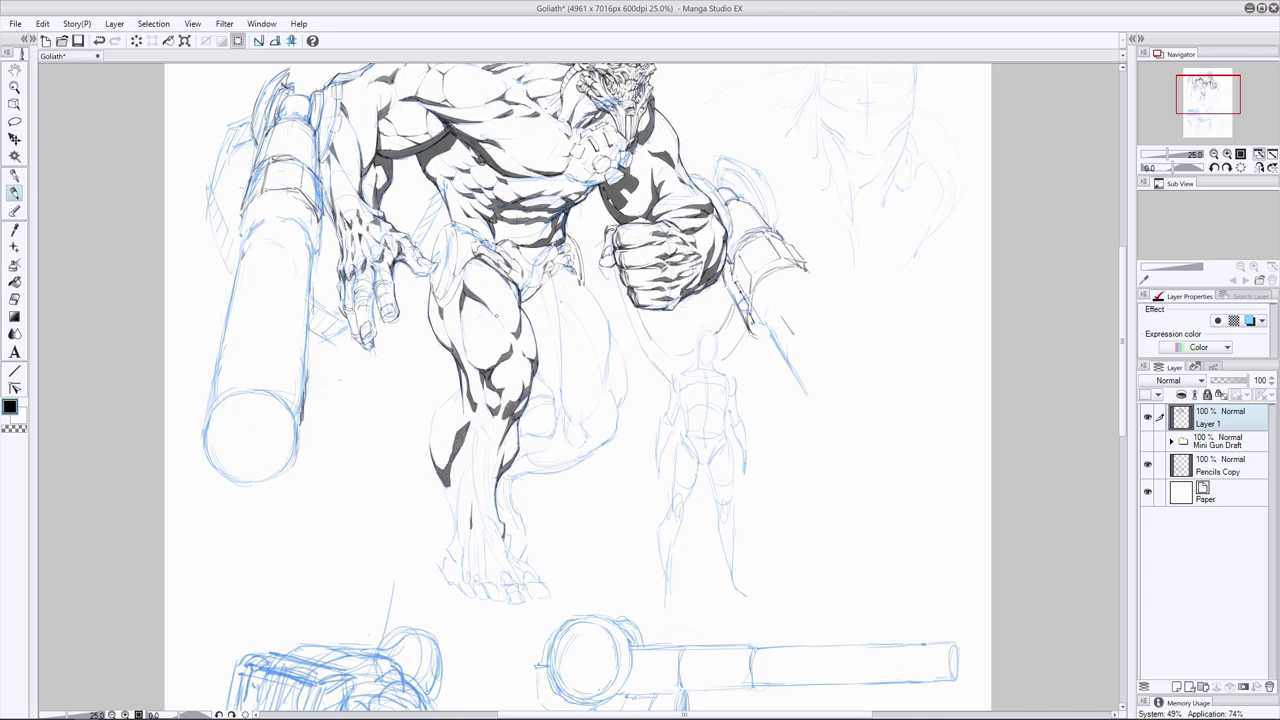
Ink the standing leg's outer contour down to the ankle and fill long shadows along the shin
mouse_move(458, 392)
left_mouse_down()
mouse_move(585, 271)
mouse_move(428, 433)
mouse_move(473, 429)
mouse_move(443, 510)
left_mouse_up()
left_click_drag(455, 512, 447, 546)
left_click_drag(472, 440, 455, 511)
left_click_drag(472, 443, 458, 484)
left_click_drag(463, 479, 456, 501)
Ink the central shin shadows above the ankle, checking the line work with the Pencils Copy layer hidden
left_click(1148, 465)
mouse_move(473, 453)
left_mouse_down()
mouse_move(489, 489)
mouse_move(476, 521)
mouse_move(489, 478)
mouse_move(492, 513)
left_mouse_up()
left_click(1148, 465)
key("ctrl+z")
left_click(1147, 488)
key("ctrl+y")
mouse_move(496, 491)
left_mouse_down()
mouse_move(494, 522)
mouse_move(465, 552)
mouse_move(473, 459)
mouse_move(460, 482)
mouse_move(498, 483)
left_mouse_up()
left_click(1147, 465)
left_click(1147, 465)
left_click(1147, 465)
left_click(15, 300)
left_click(15, 194)
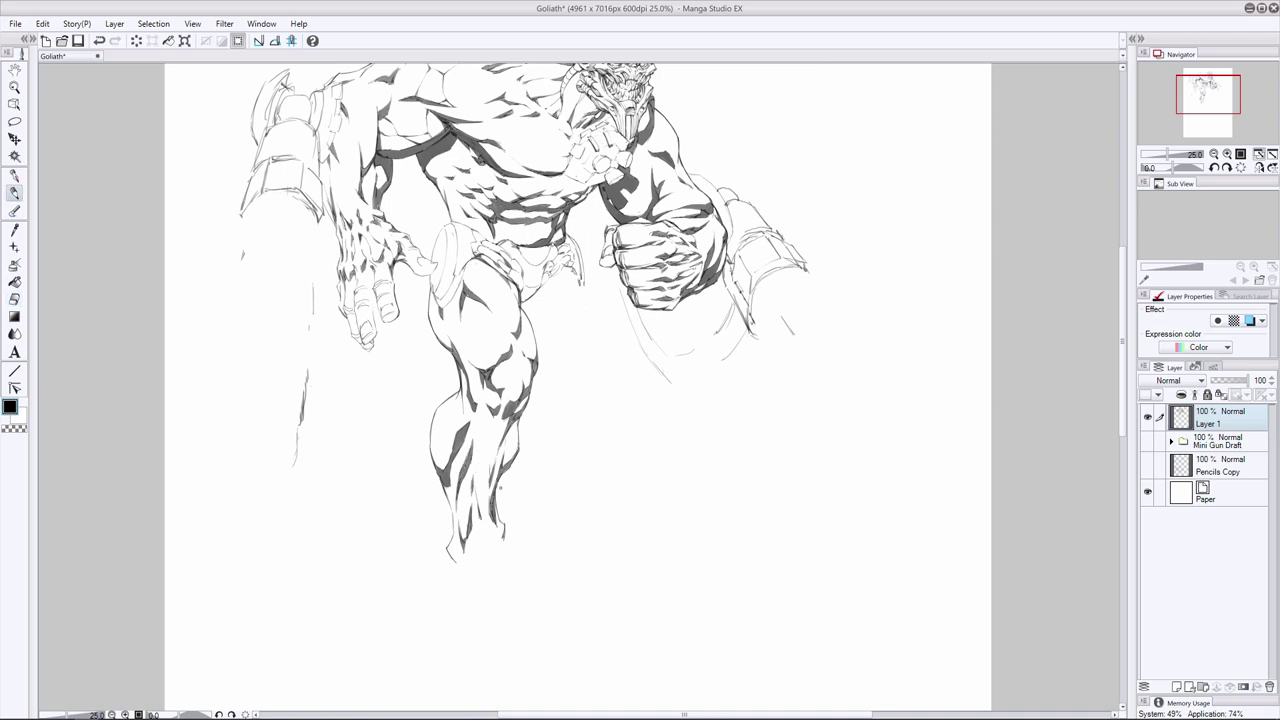
Show the Pencils Copy layer and ink the toes of the standing foot
left_click(1147, 465)
mouse_move(533, 573)
left_mouse_down()
mouse_move(549, 596)
mouse_move(530, 597)
left_mouse_up()
key("ctrl+z")
mouse_move(528, 594)
left_mouse_down()
mouse_move(548, 600)
mouse_move(518, 590)
mouse_move(524, 601)
left_mouse_up()
mouse_move(512, 594)
left_mouse_down()
mouse_move(522, 603)
mouse_move(505, 597)
left_mouse_up()
key("ctrl+z")
left_click(14, 299)
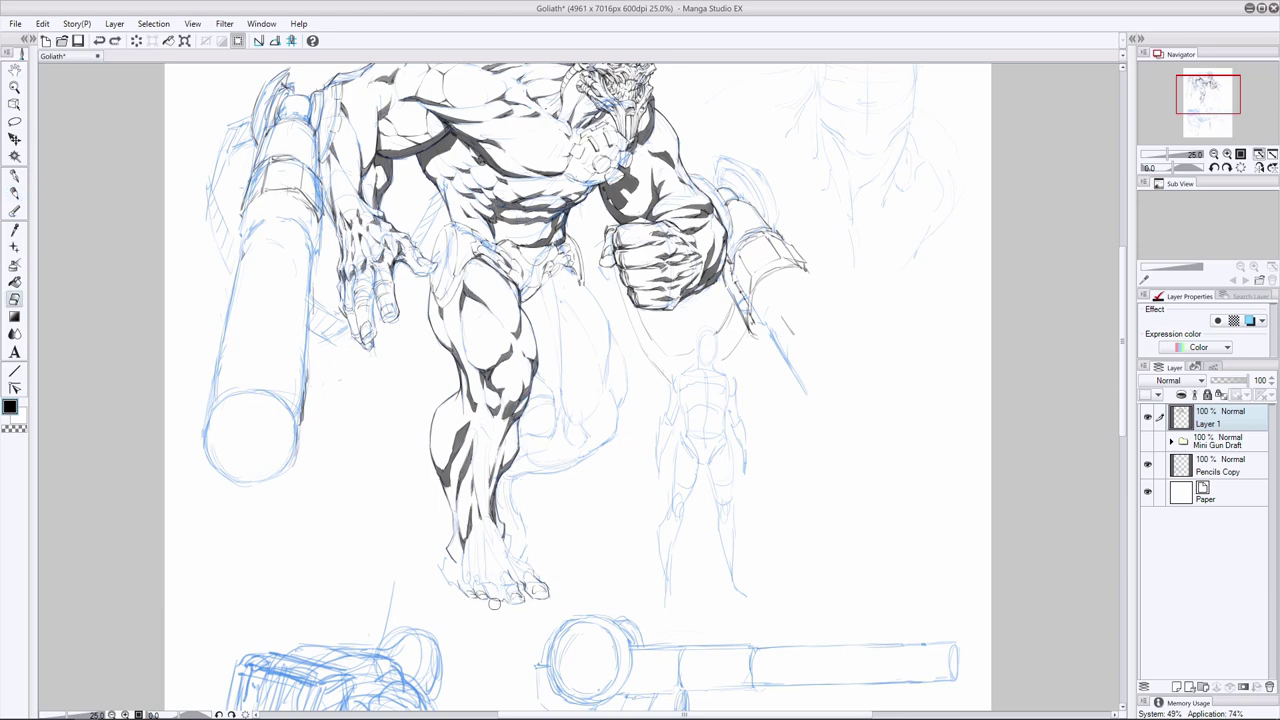
left_click(14, 193)
mouse_move(492, 578)
left_mouse_down()
mouse_move(487, 558)
mouse_move(457, 587)
left_mouse_up()
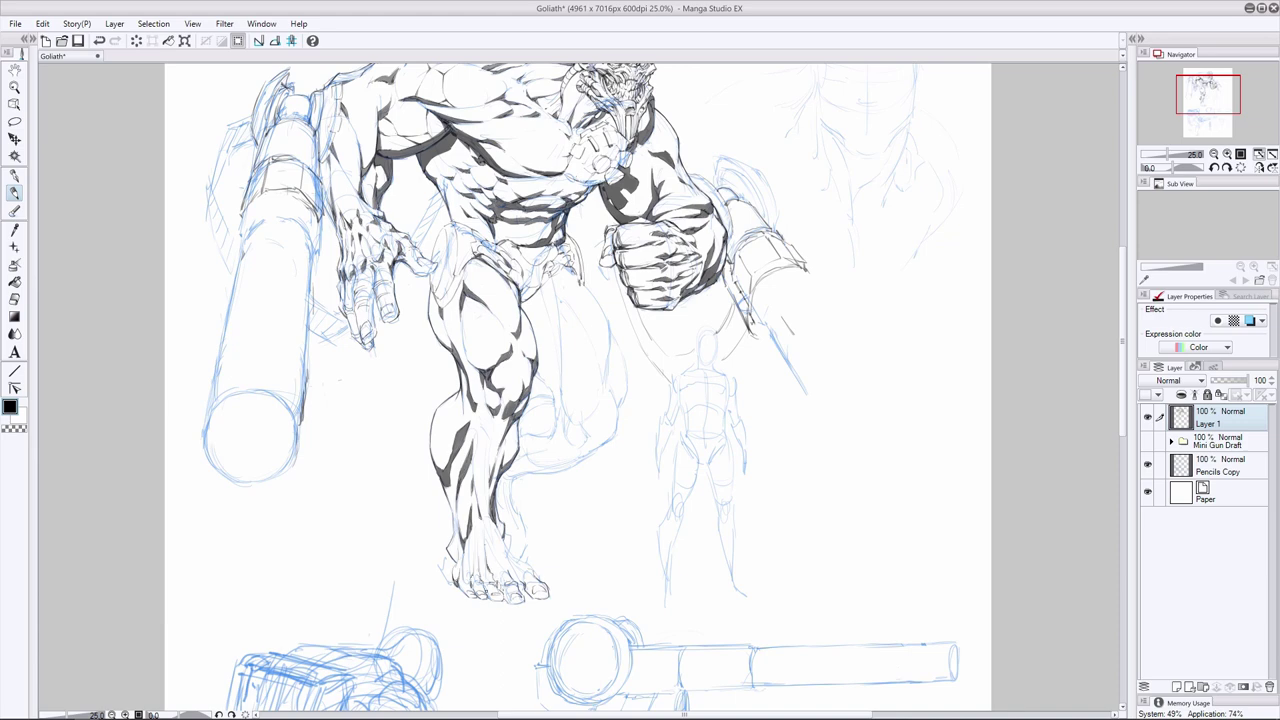
Ink the tendon shadows across the top of the standing foot from the ankle to the toes
key("e")
key("p")
left_click_drag(486, 546, 508, 571)
left_click_drag(493, 535, 501, 545)
mouse_move(505, 549)
left_mouse_down()
mouse_move(533, 575)
mouse_move(516, 577)
mouse_move(531, 574)
left_mouse_up()
left_click(14, 299)
left_click(13, 194)
key("e")
key("p")
left_click(12, 299)
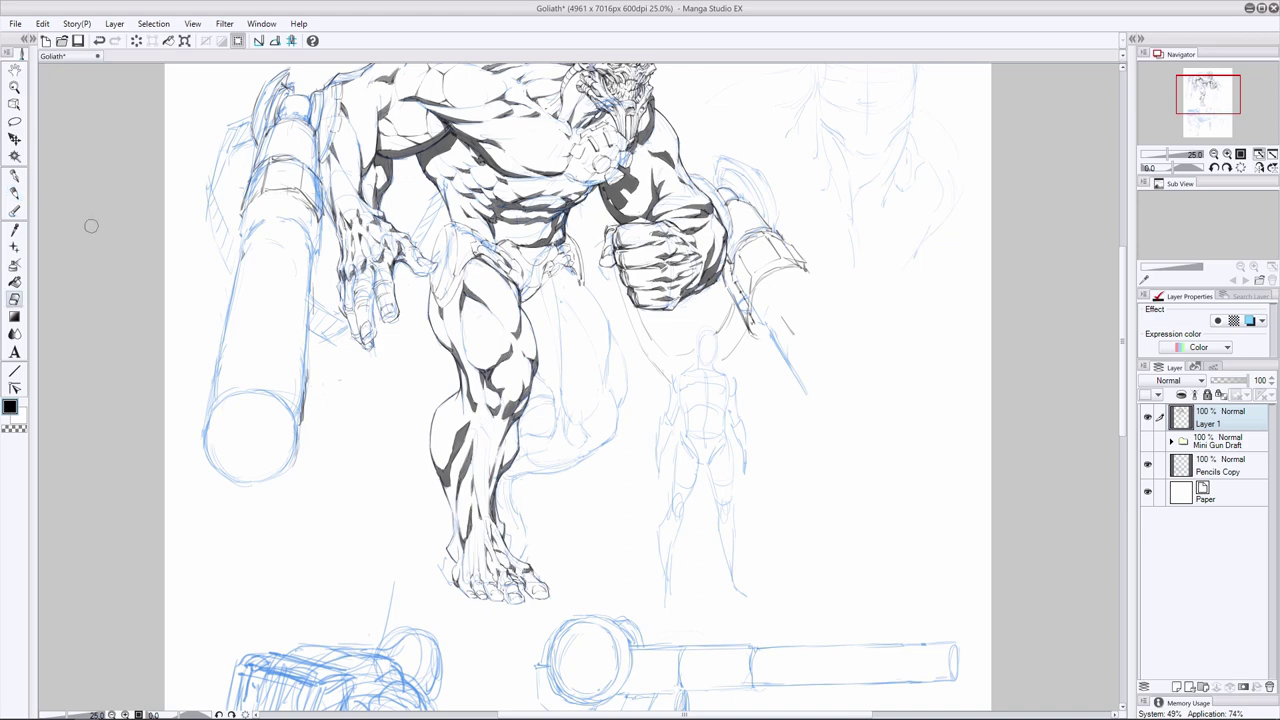
Refine the ink around the standing foot's ankle and heel, comparing it with and without the Pencils Copy layer
left_click(14, 193)
mouse_move(446, 554)
left_mouse_down()
mouse_move(450, 584)
mouse_move(470, 560)
mouse_move(470, 578)
mouse_move(480, 567)
mouse_move(541, 581)
left_mouse_up()
key("ctrl+z")
left_click(1148, 465)
left_click(1148, 465)
key("e")
key("p")
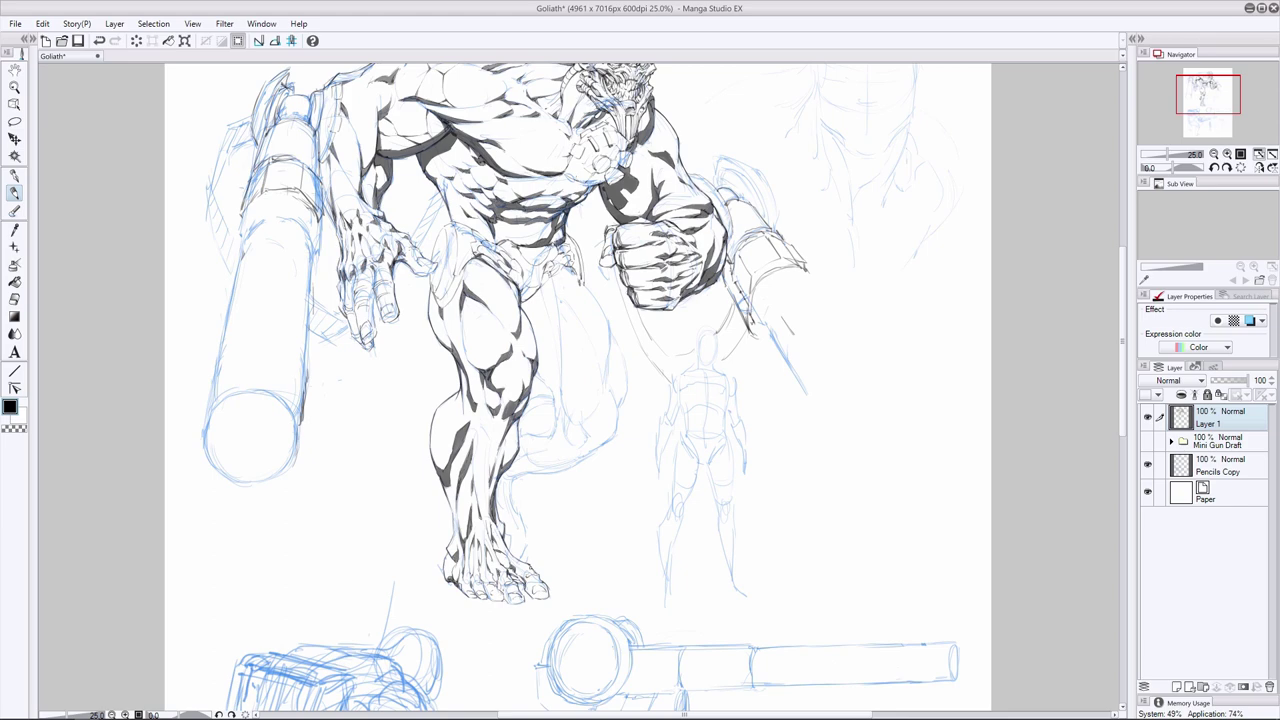
left_click(1147, 464)
left_click(1147, 464)
Erase the heavy ink on the standing leg's upper outer calf, leaving a light plate outline there
mouse_move(422, 446)
left_mouse_down()
mouse_move(442, 397)
mouse_move(428, 449)
left_mouse_up()
key("ctrl+z")
left_click(13, 301)
left_click_drag(449, 396, 431, 451)
left_click(14, 192)
Ink the bent leg's thigh outline from the hip armor down, with a shadow beneath the groin
mouse_move(544, 305)
left_mouse_down()
mouse_move(539, 289)
mouse_move(522, 315)
left_mouse_up()
mouse_move(596, 405)
left_mouse_down()
mouse_move(578, 422)
mouse_move(564, 406)
left_mouse_up()
key("ctrl+z")
mouse_move(541, 328)
left_mouse_down()
mouse_move(567, 411)
mouse_move(601, 377)
mouse_move(606, 329)
left_mouse_up()
left_click(19, 298)
left_click(15, 193)
key("ctrl+z")
key("ctrl+z")
left_click_drag(580, 284, 607, 319)
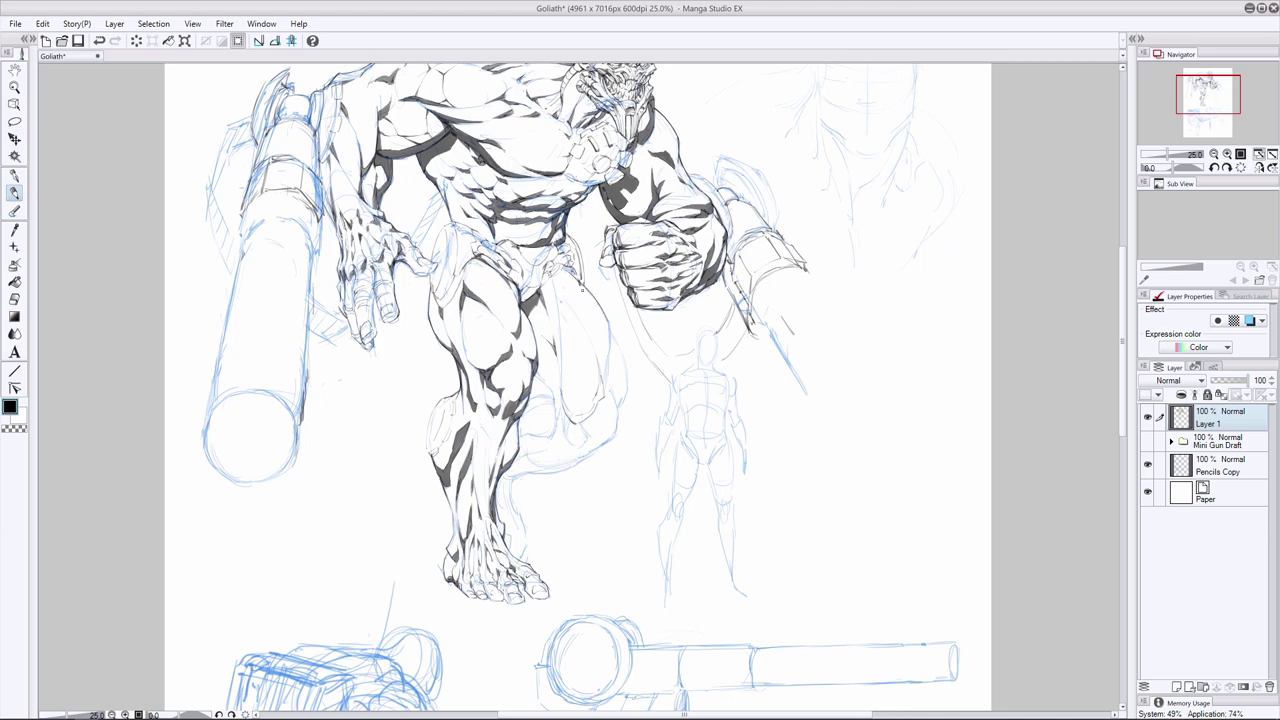
Ink the outer contour of the bent leg's lower thigh and the black shadow above its knee
mouse_move(605, 376)
left_mouse_down()
mouse_move(608, 338)
mouse_move(600, 362)
mouse_move(626, 390)
mouse_move(622, 414)
mouse_move(595, 446)
mouse_move(567, 446)
mouse_move(571, 458)
mouse_move(582, 428)
mouse_move(588, 437)
left_mouse_up()
left_click(14, 299)
left_click(14, 193)
left_click(14, 299)
left_click(14, 193)
key("ctrl+z")
mouse_move(621, 350)
left_mouse_down()
mouse_move(612, 414)
mouse_move(605, 366)
mouse_move(594, 411)
mouse_move(564, 423)
mouse_move(588, 409)
left_mouse_up()
Clean up the bent knee with the eraser and ink its rounded outline and lower shadow
left_click(14, 299)
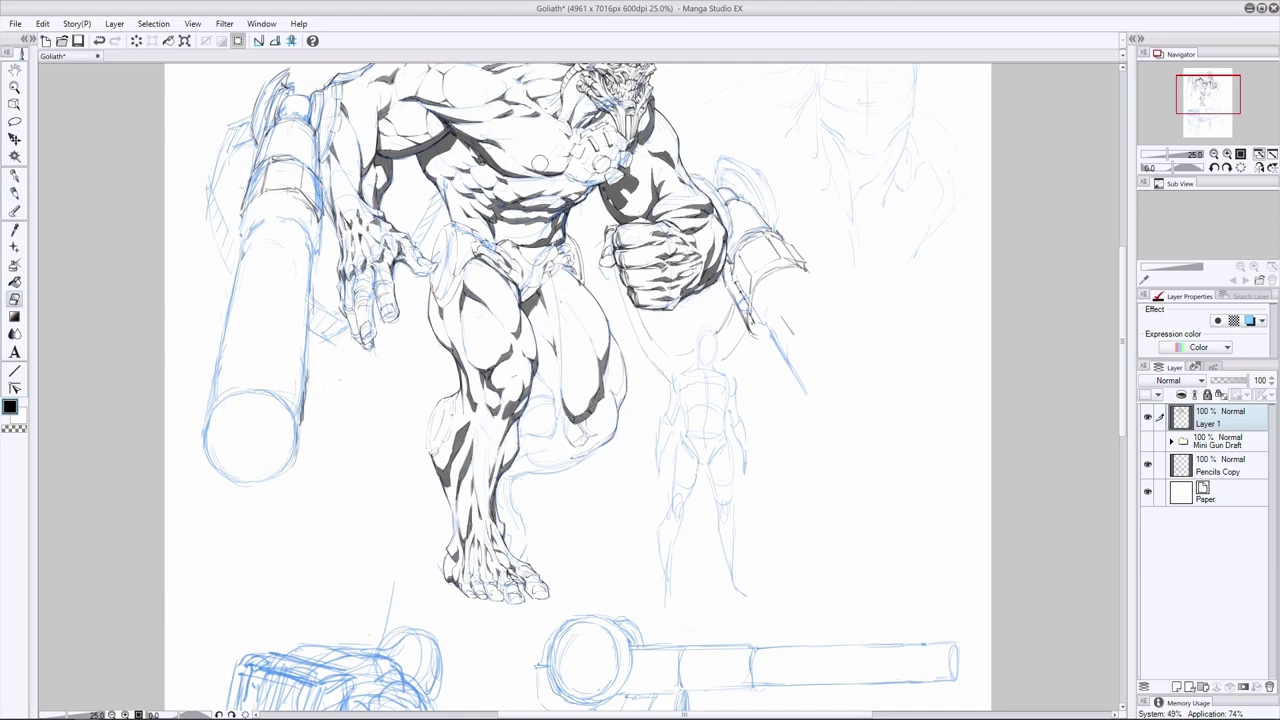
mouse_move(606, 344)
left_mouse_down()
mouse_move(594, 408)
mouse_move(567, 413)
mouse_move(595, 411)
mouse_move(588, 419)
mouse_move(596, 399)
mouse_move(562, 422)
mouse_move(576, 447)
mouse_move(588, 436)
mouse_move(588, 453)
left_mouse_up()
left_click(14, 193)
left_click_drag(596, 449, 572, 459)
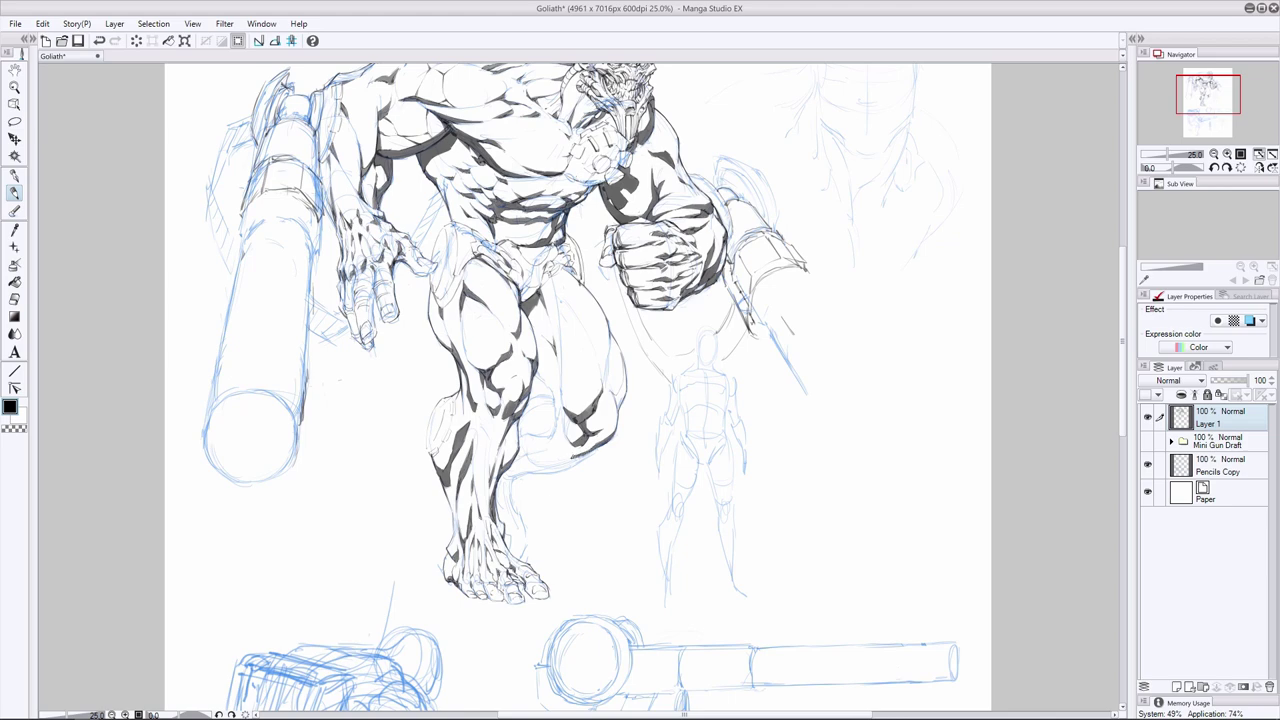
Fill black muscle shadows down the bent leg's outer thigh and ink its inner thigh line
mouse_move(610, 326)
left_mouse_down()
mouse_move(597, 365)
mouse_move(627, 387)
mouse_move(596, 436)
mouse_move(586, 431)
left_mouse_up()
left_click(14, 299)
left_click(14, 193)
key("ctrl+z")
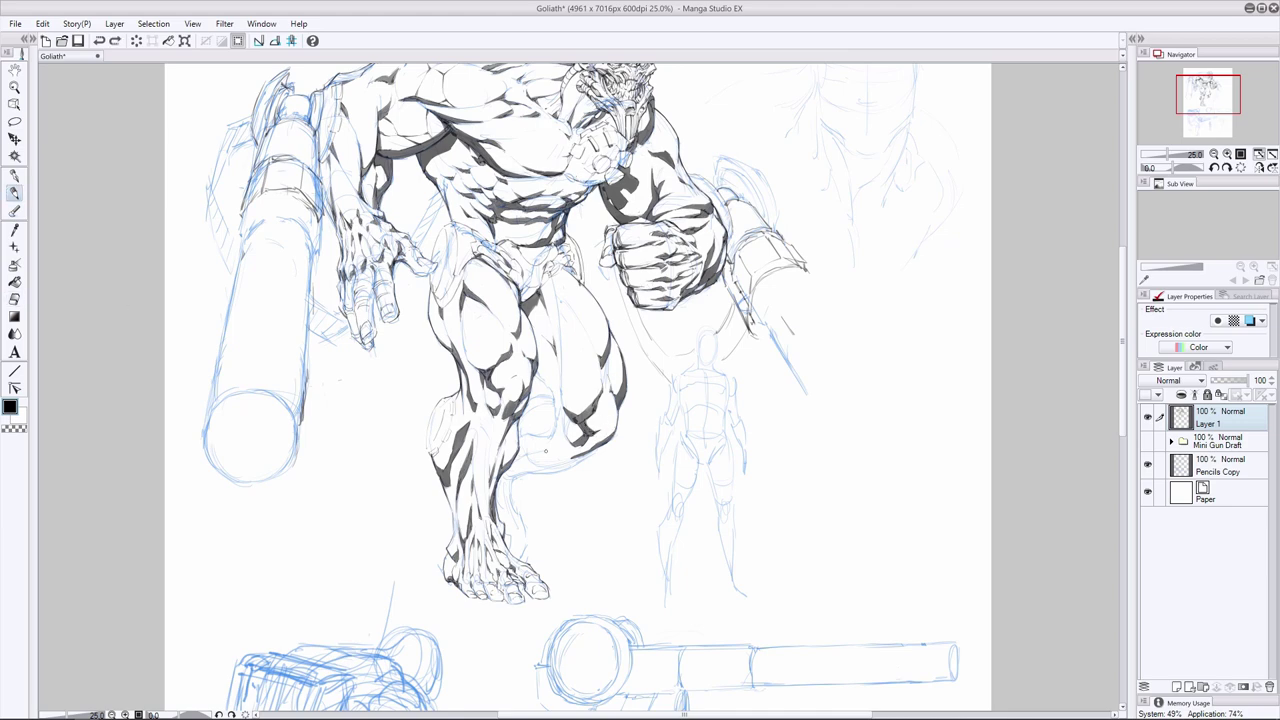
mouse_move(543, 355)
left_mouse_down()
mouse_move(563, 432)
mouse_move(561, 357)
mouse_move(567, 422)
left_mouse_up()
key("ctrl+z")
left_click(1147, 465)
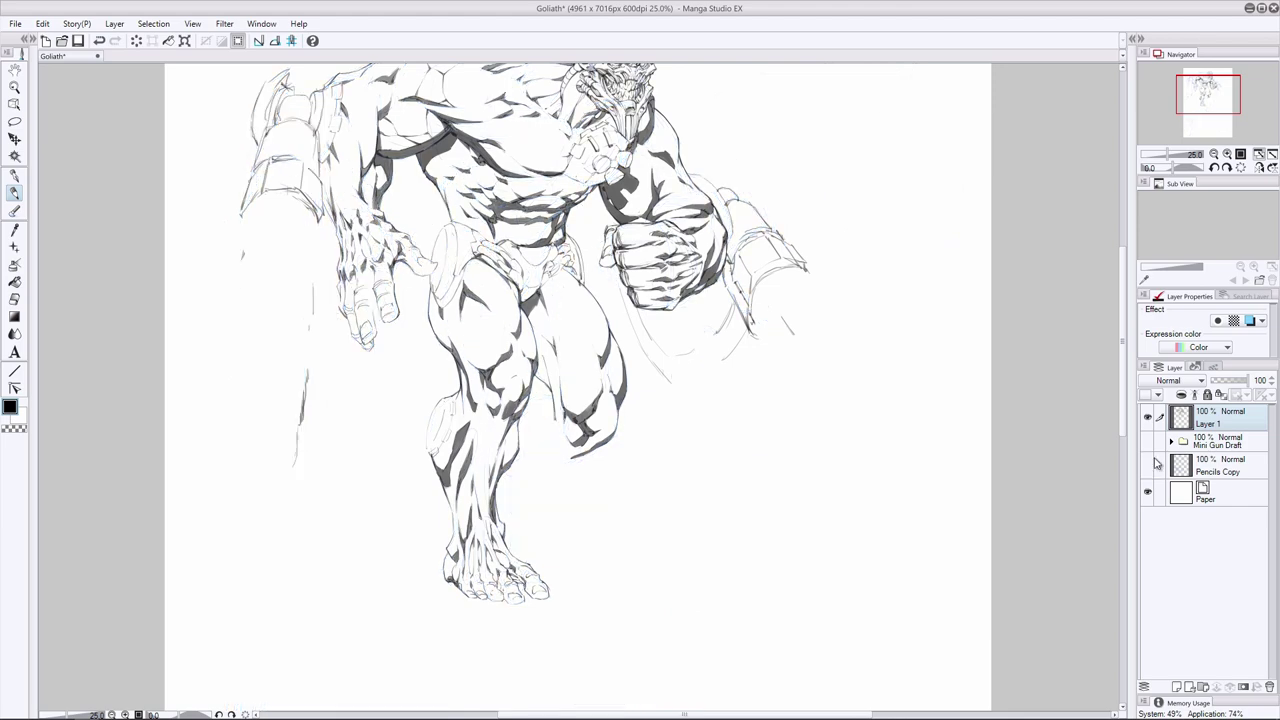
left_click(1147, 465)
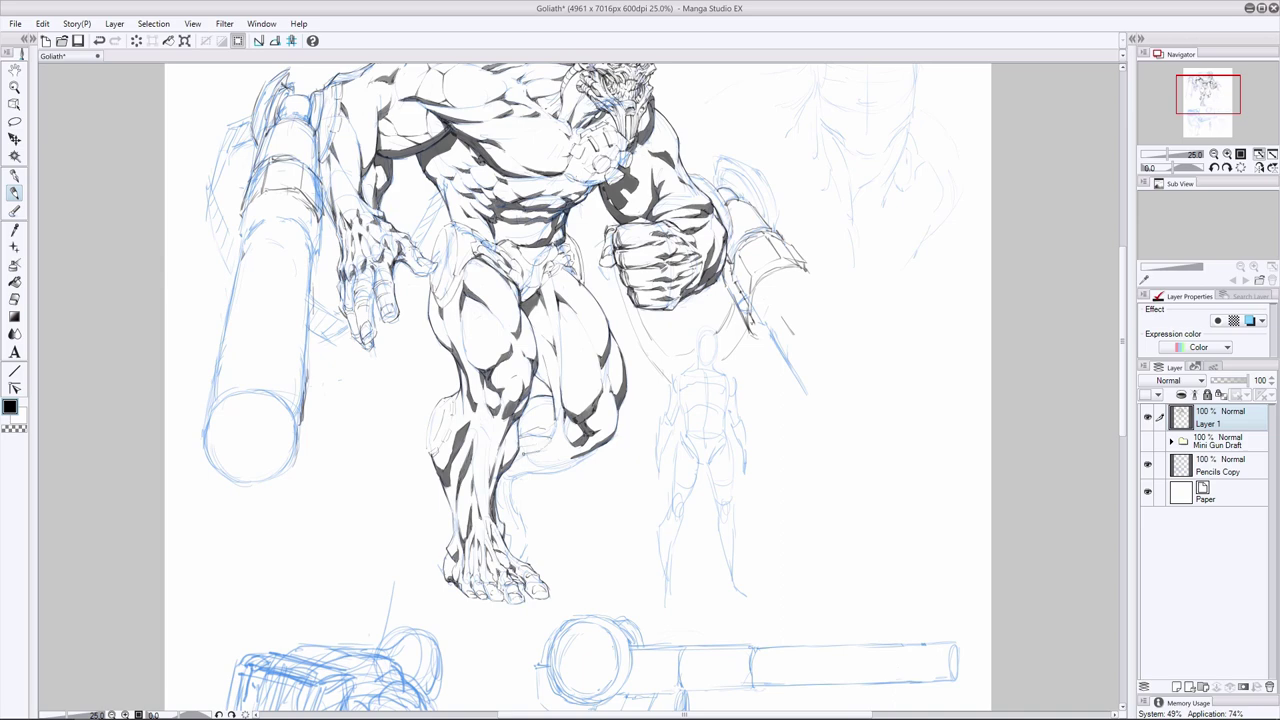
Ink a heavy black shadow along the underside of the bent leg's shin from the knee to behind the calf
mouse_move(564, 457)
left_mouse_down()
mouse_move(550, 448)
mouse_move(582, 461)
mouse_move(604, 445)
mouse_move(518, 474)
left_mouse_up()
key("ctrl+z")
key("e")
mouse_move(591, 441)
left_mouse_down()
mouse_move(581, 449)
mouse_move(609, 433)
mouse_move(506, 474)
mouse_move(588, 451)
mouse_move(514, 464)
mouse_move(558, 444)
mouse_move(536, 449)
mouse_move(557, 443)
mouse_move(556, 470)
mouse_move(526, 473)
left_mouse_up()
key("p")
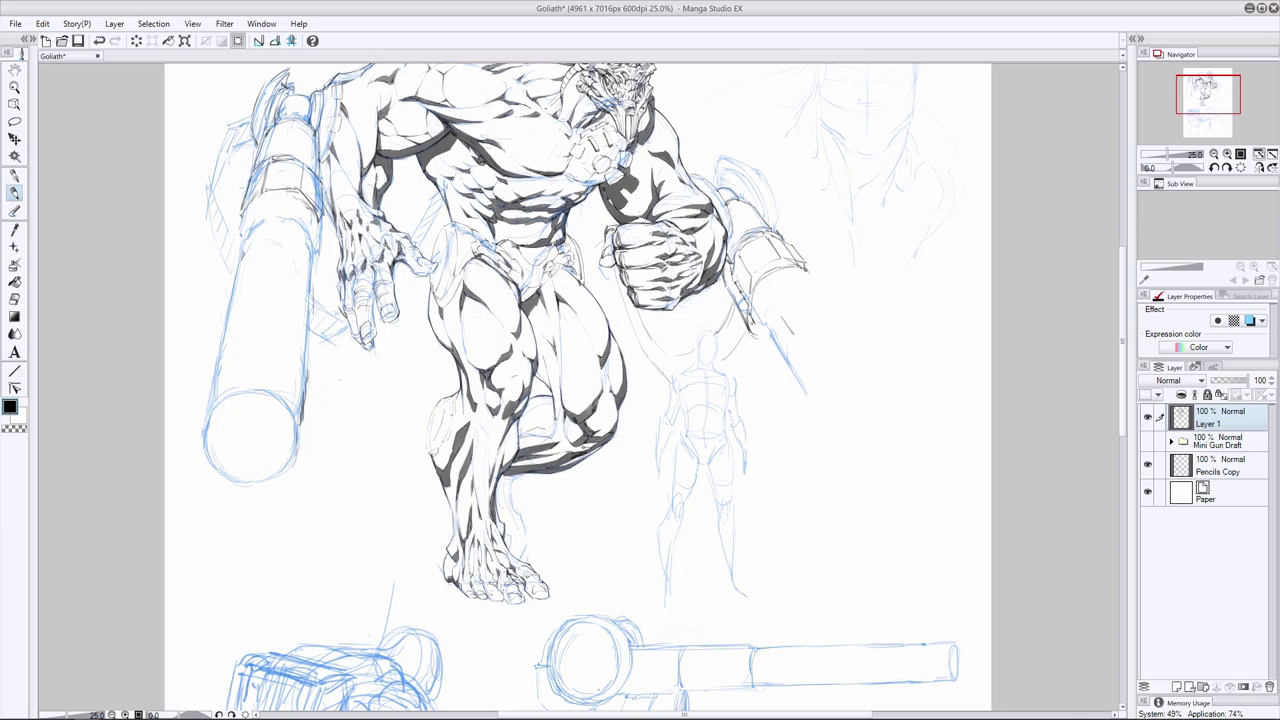
Ink the bent leg's calf lines behind the knee and the small shadow strokes between the two thighs
mouse_move(588, 446)
left_mouse_down()
mouse_move(569, 454)
mouse_move(578, 461)
left_mouse_up()
left_click(1147, 464)
left_click(1147, 464)
left_click_drag(561, 426, 520, 431)
key("ctrl+z")
mouse_move(544, 425)
left_mouse_down()
mouse_move(519, 431)
mouse_move(551, 427)
left_mouse_up()
mouse_move(537, 367)
left_mouse_down()
mouse_move(551, 387)
mouse_move(537, 389)
left_mouse_up()
left_click_drag(548, 368, 535, 382)
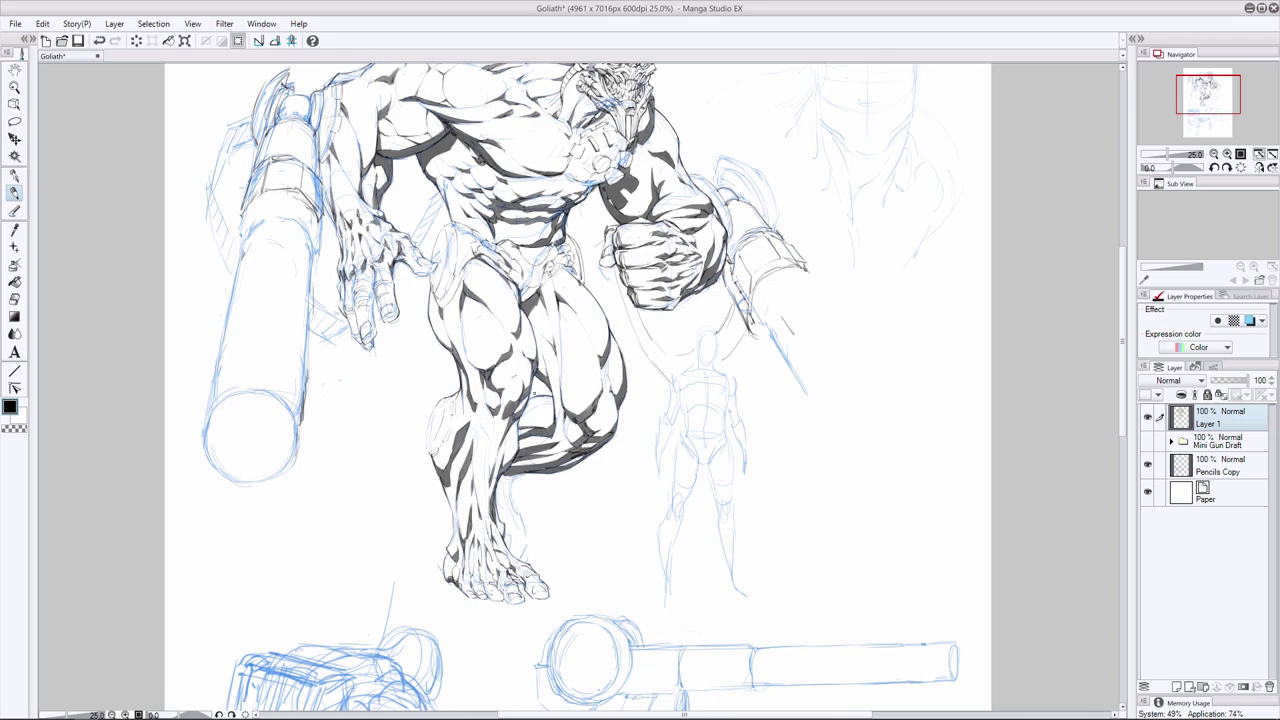
Ink the rear foot's outline and black ankle shadows below the bent shin, and hide the Pencils Copy layer
mouse_move(528, 471)
left_mouse_down()
mouse_move(512, 479)
mouse_move(520, 558)
mouse_move(505, 527)
left_mouse_up()
left_click_drag(523, 539, 519, 549)
mouse_move(519, 497)
left_mouse_down()
mouse_move(509, 529)
mouse_move(499, 519)
left_mouse_up()
mouse_move(503, 481)
left_mouse_down()
mouse_move(495, 507)
mouse_move(513, 559)
mouse_move(507, 495)
left_mouse_up()
mouse_move(501, 489)
left_mouse_down()
mouse_move(498, 522)
mouse_move(498, 493)
left_mouse_up()
left_click_drag(502, 476, 494, 501)
left_click(1147, 464)
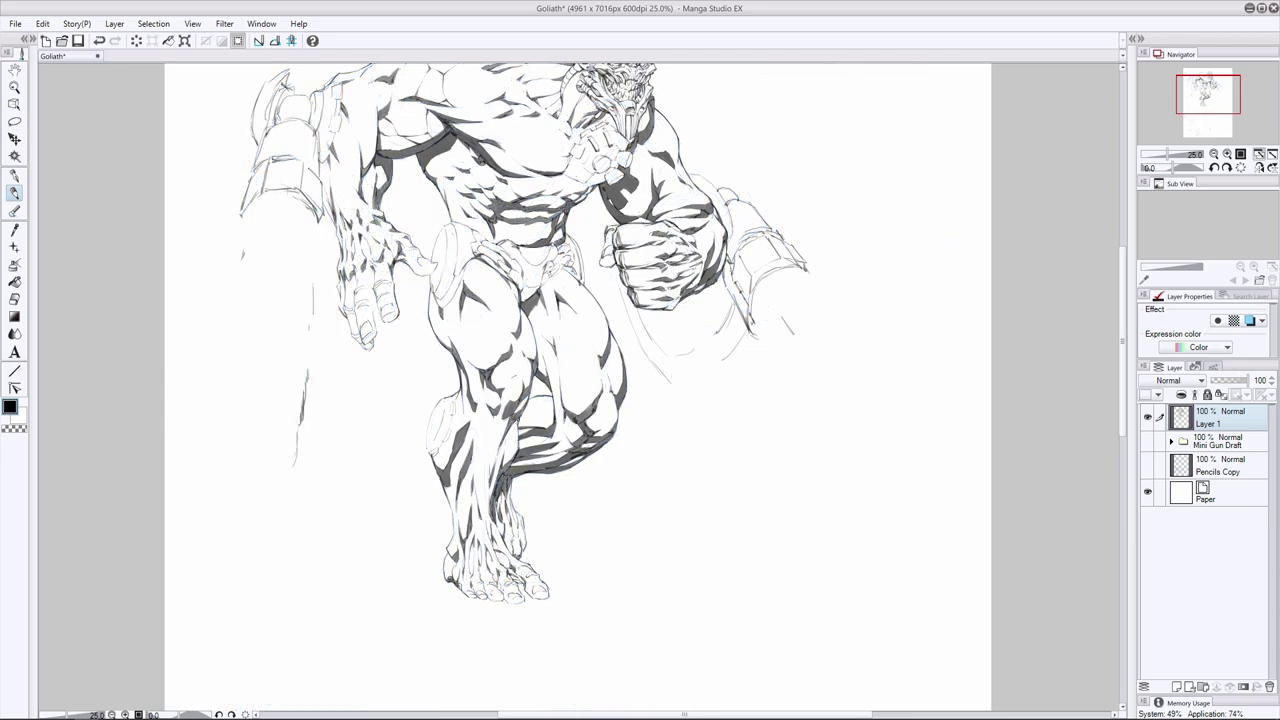
Deepen the shadows beside the front knee and add finishing ink strokes to the rear ankle and foot
left_click_drag(521, 417, 517, 446)
left_click_drag(519, 427, 511, 454)
left_click(15, 299)
left_click(15, 193)
left_click_drag(497, 502, 505, 542)
left_click_drag(507, 546, 524, 564)
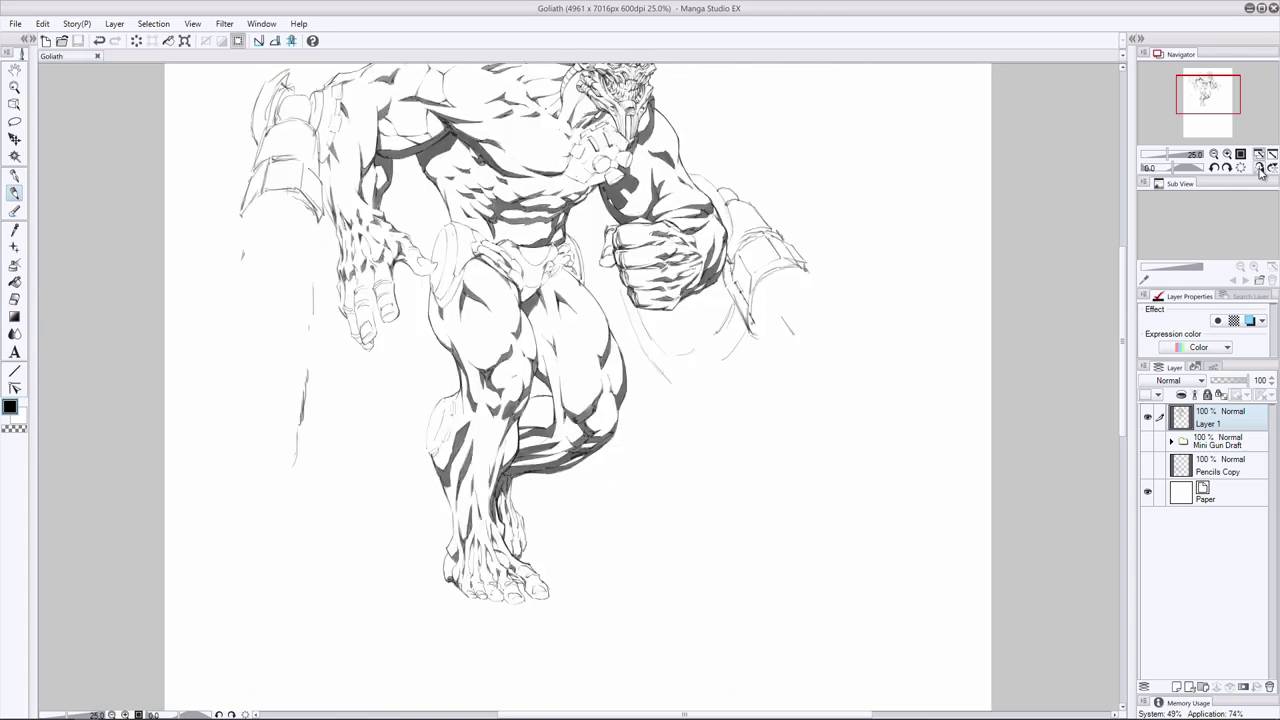
Lasso the minigun beside the clenched fist and start a transform of it on the Mini Gun Draft folder
left_click(1259, 158)
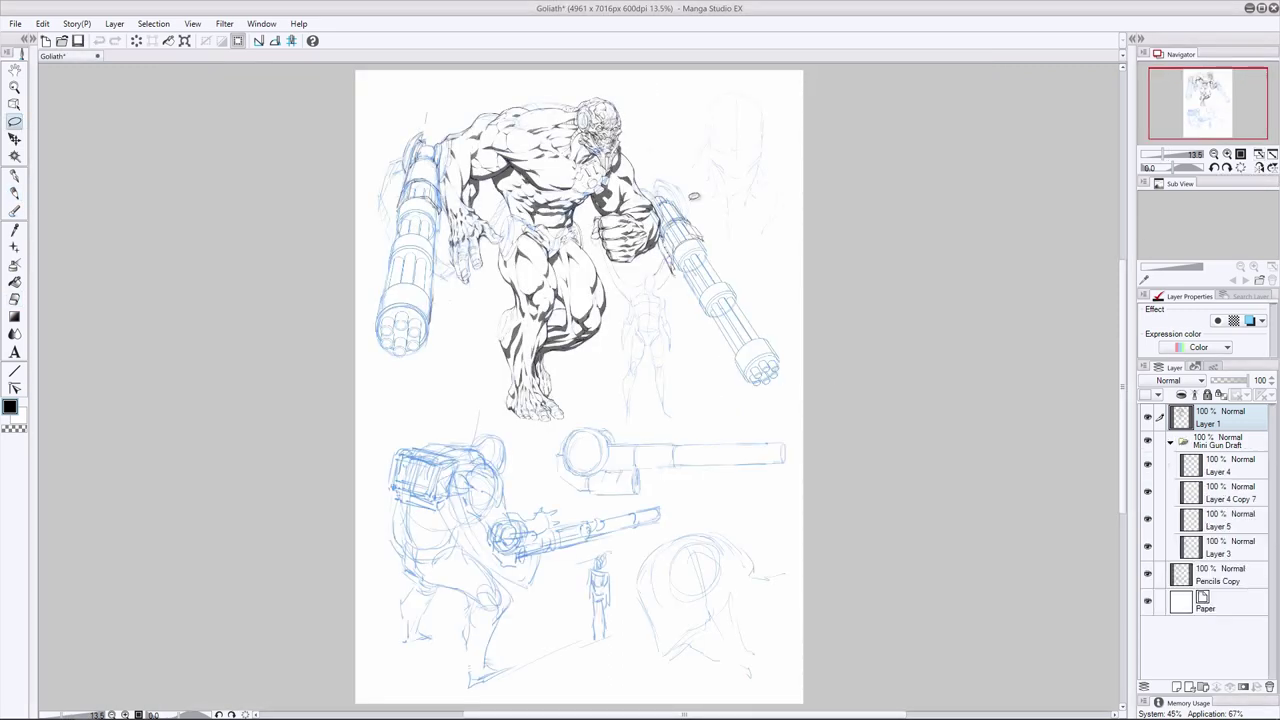
mouse_move(689, 197)
left_mouse_down()
mouse_move(785, 385)
mouse_move(666, 255)
left_mouse_up()
key("ctrl+t")
left_click(1218, 446)
key("Return")
key("ctrl+t")
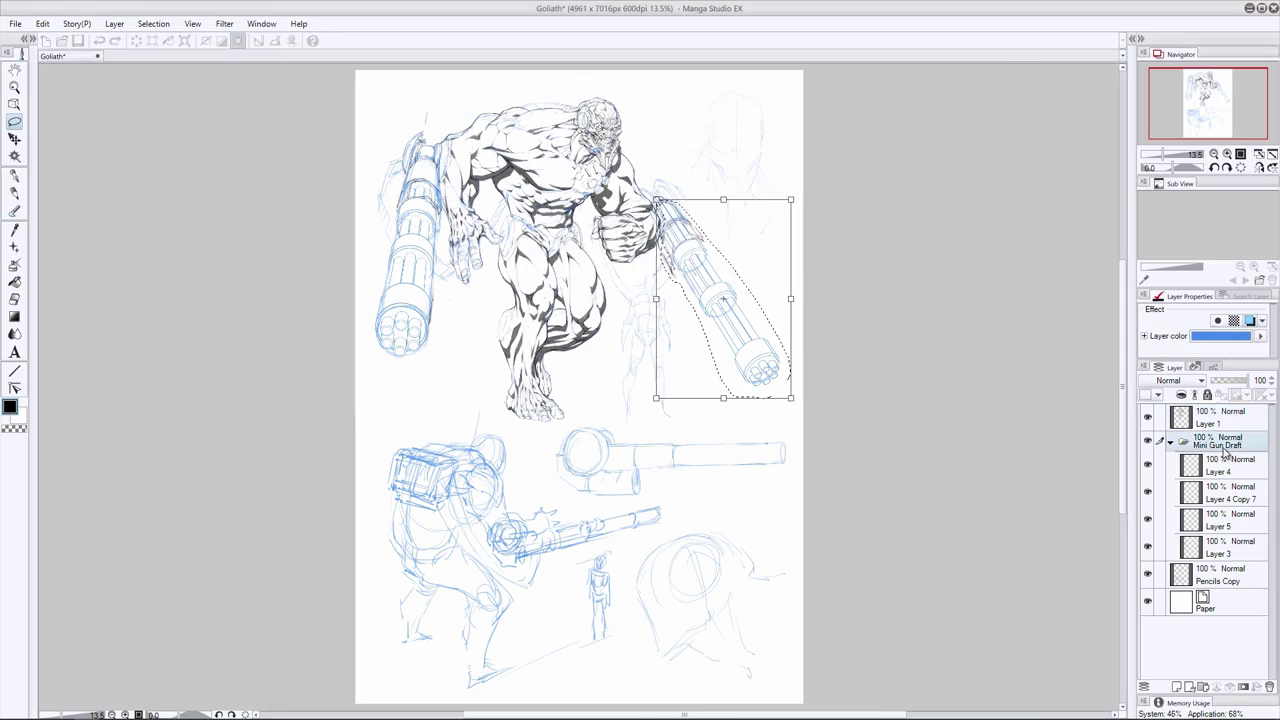
Distort the selected minigun in perspective so its barrel end widens, and reposition it against the fist's forearm
left_click_drag(791, 199, 857, 188)
left_click_drag(802, 410, 803, 395)
mouse_move(740, 348)
left_mouse_down()
mouse_move(730, 333)
mouse_move(741, 351)
left_mouse_up()
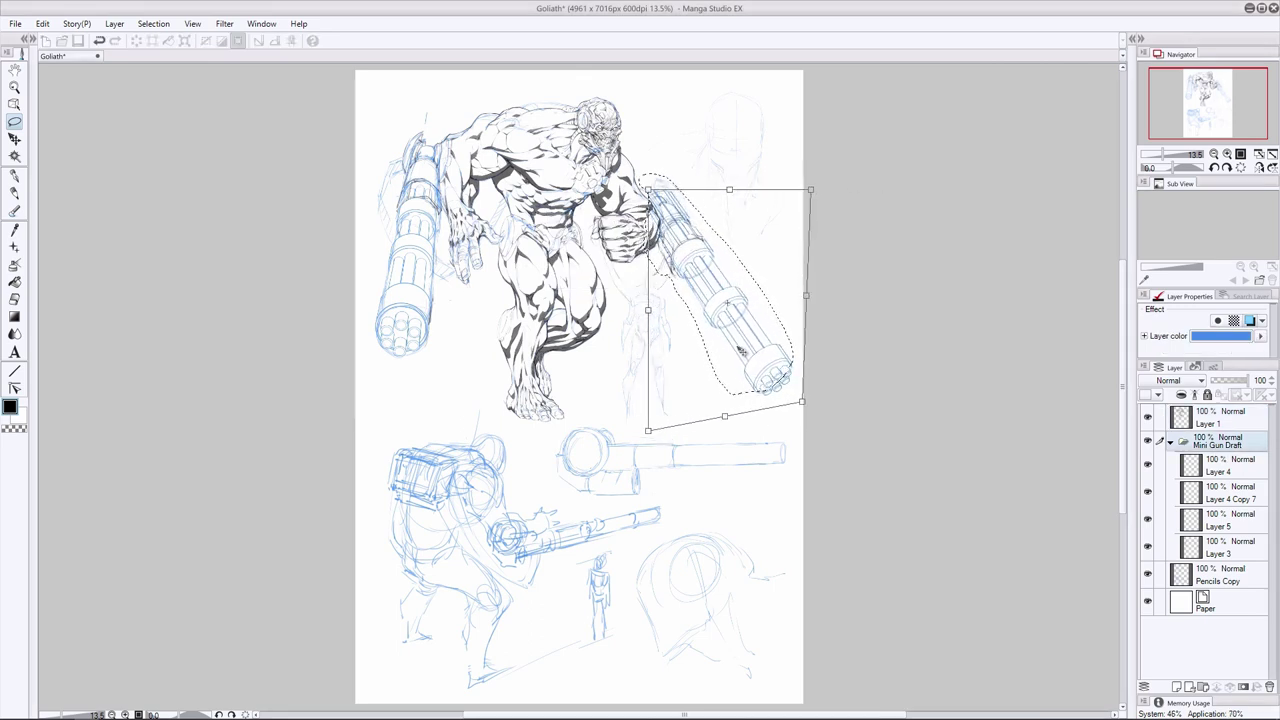
left_click_drag(650, 432, 632, 429)
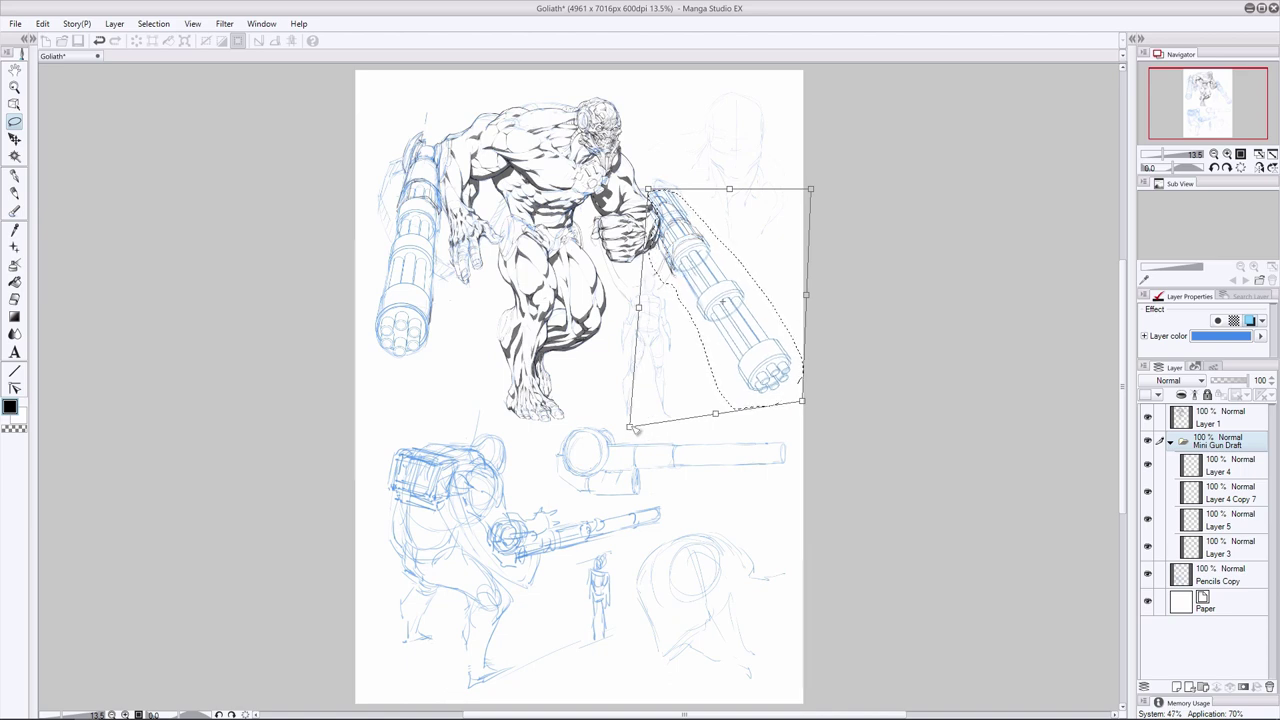
left_click_drag(689, 361, 685, 345)
left_click_drag(649, 185, 662, 210)
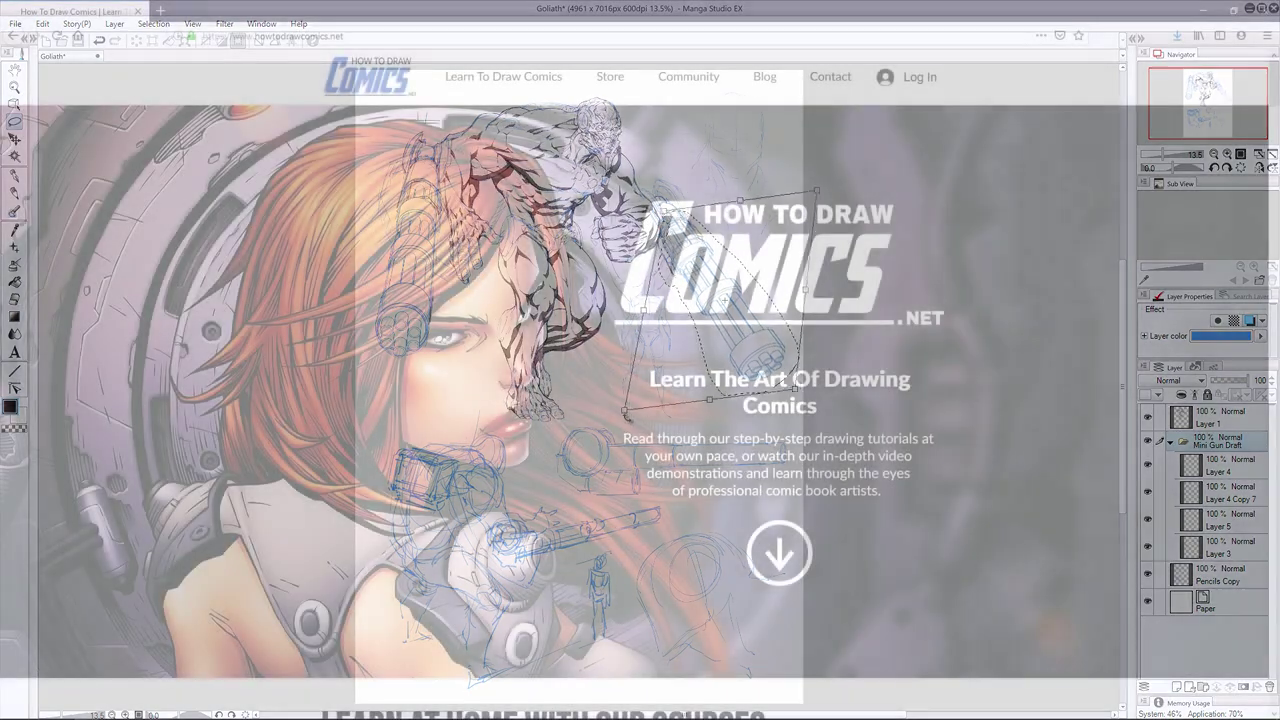